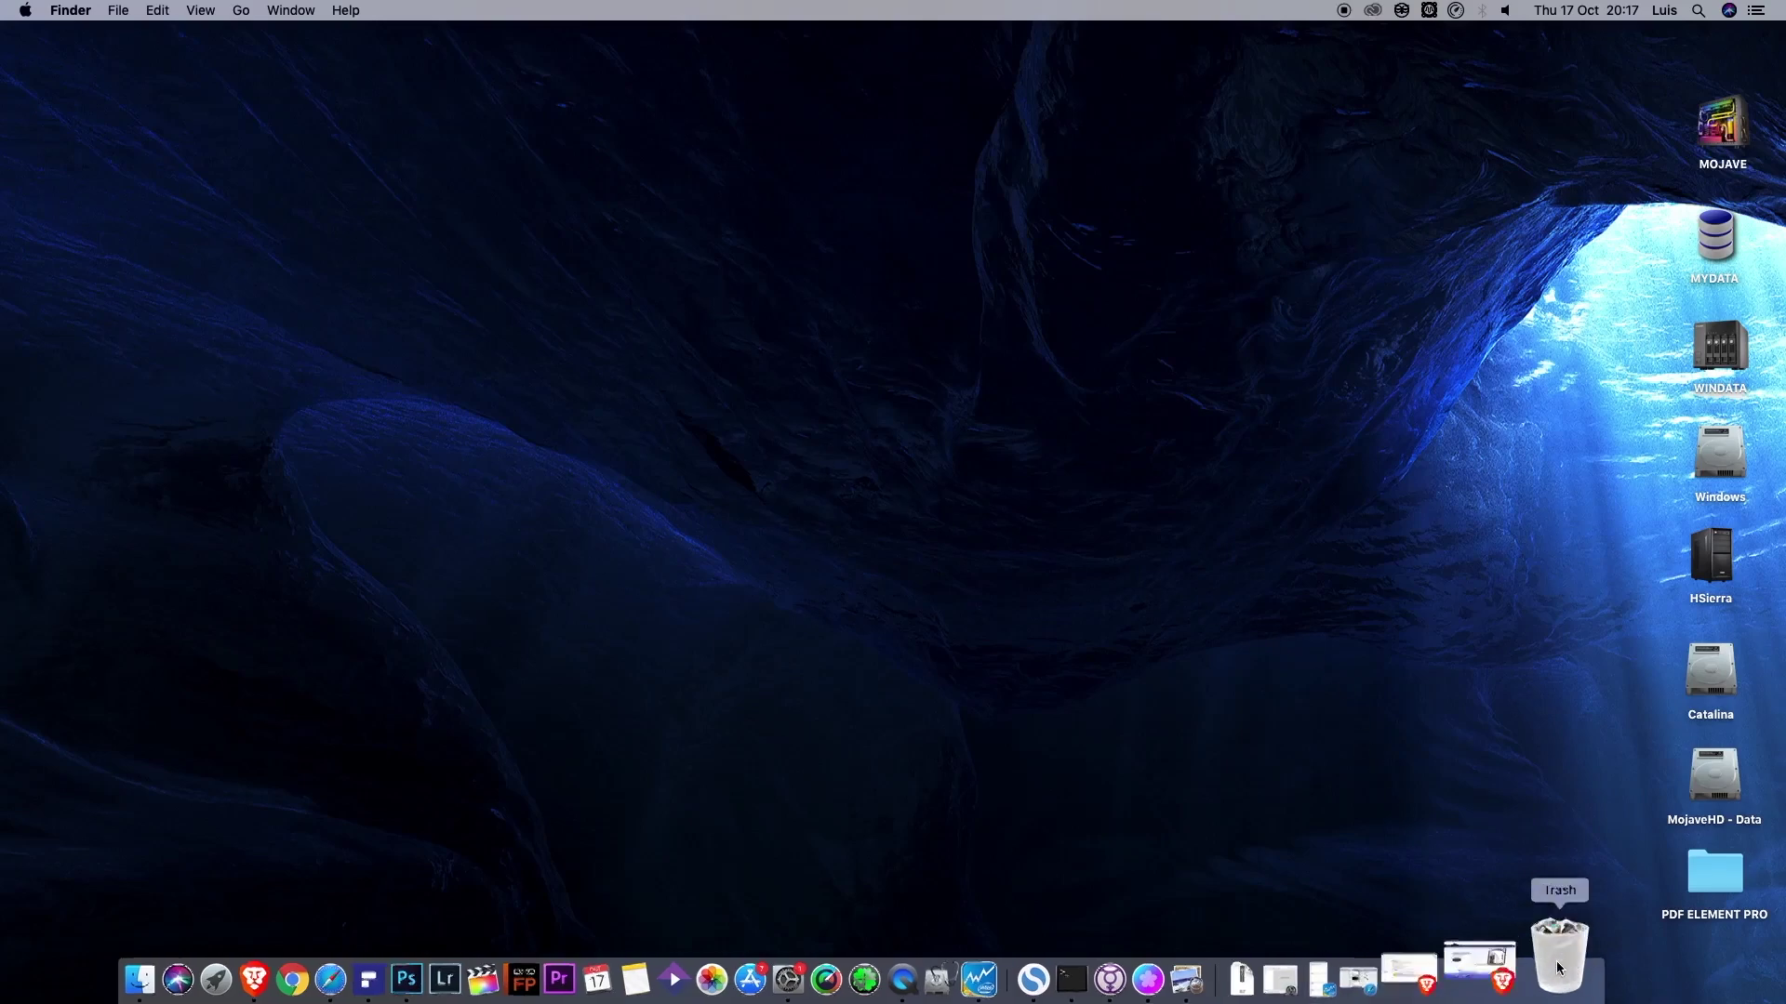
# Scroll through the PDFelement website in the browser, then hide the browser to show the desktop.
pyautogui.click(1520, 979)
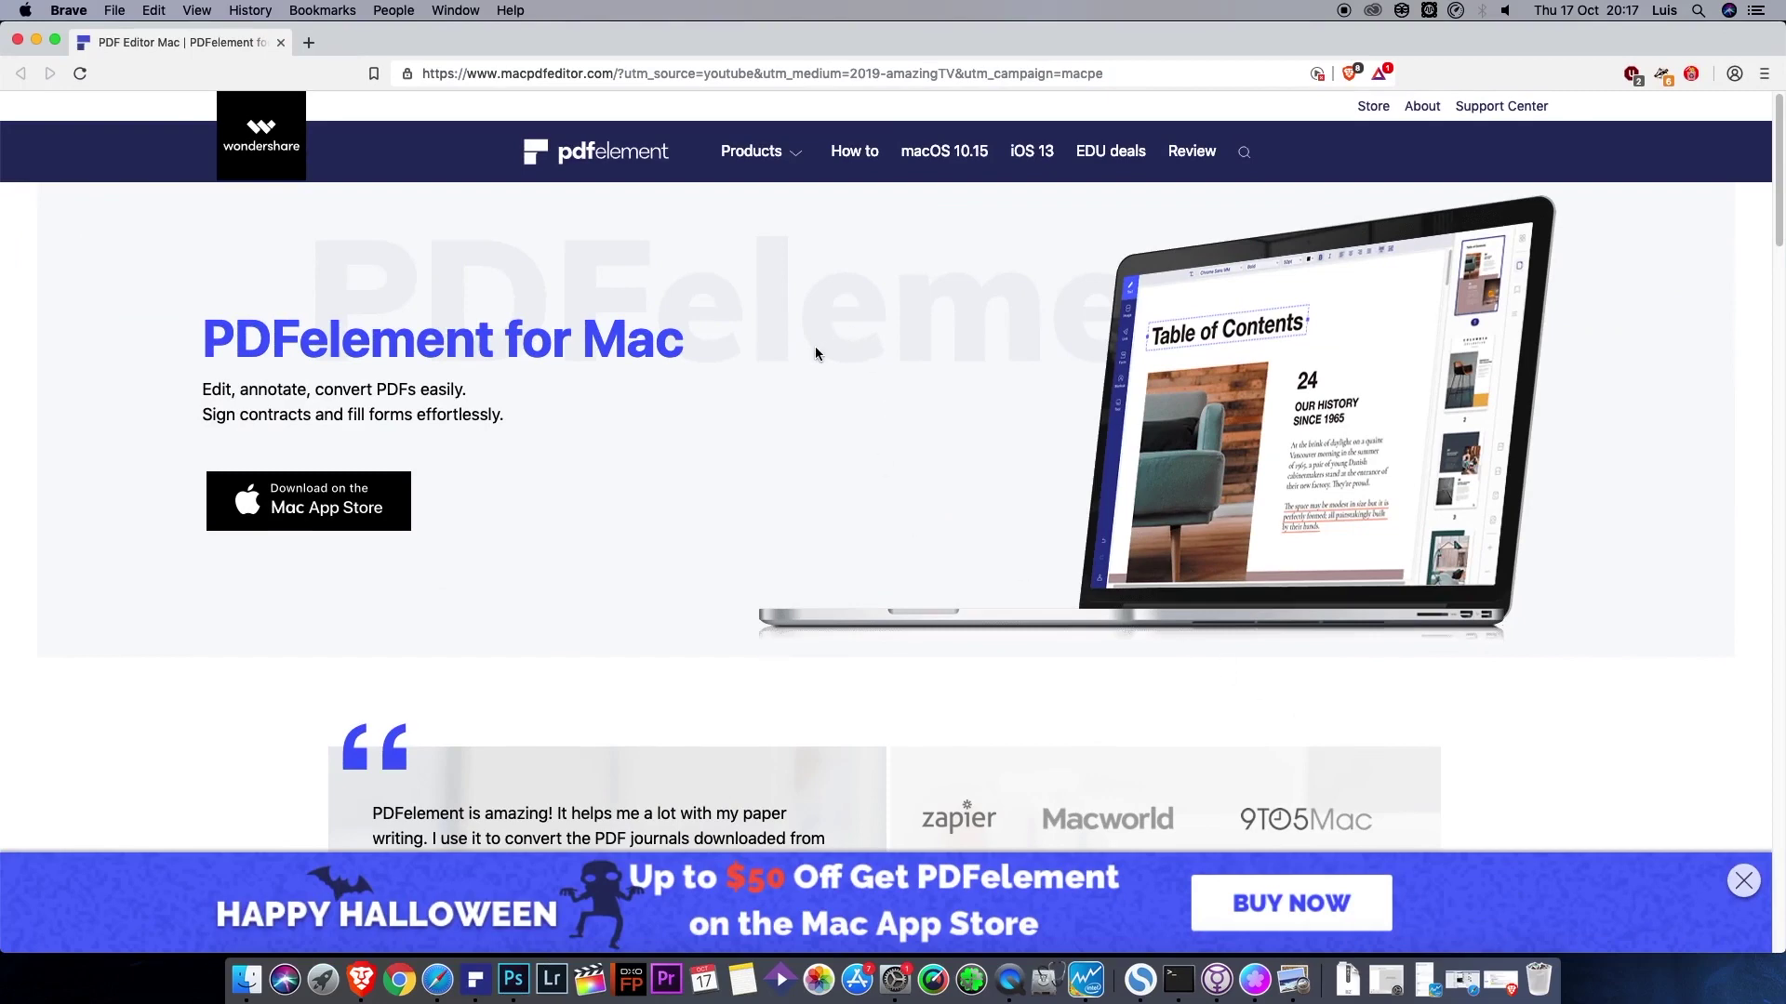
pyautogui.scroll(-10, 816, 351)
pyautogui.scroll(-9, 816, 354)
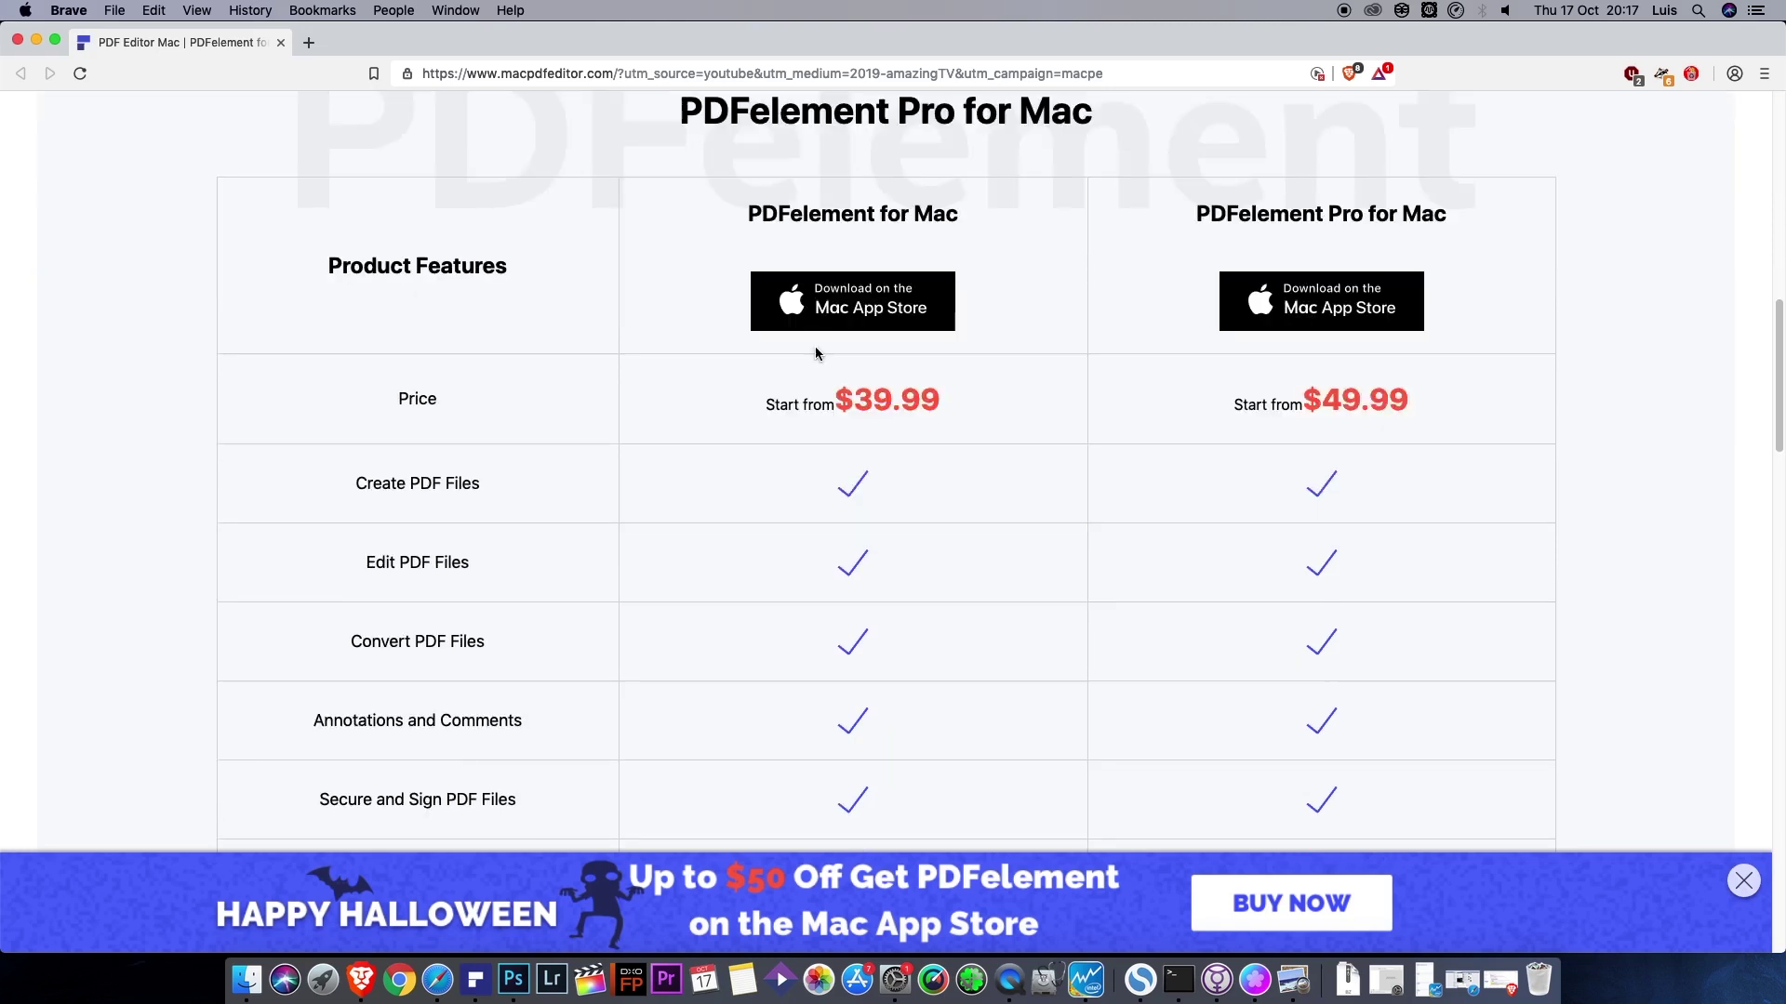
pyautogui.scroll(-2, 815, 351)
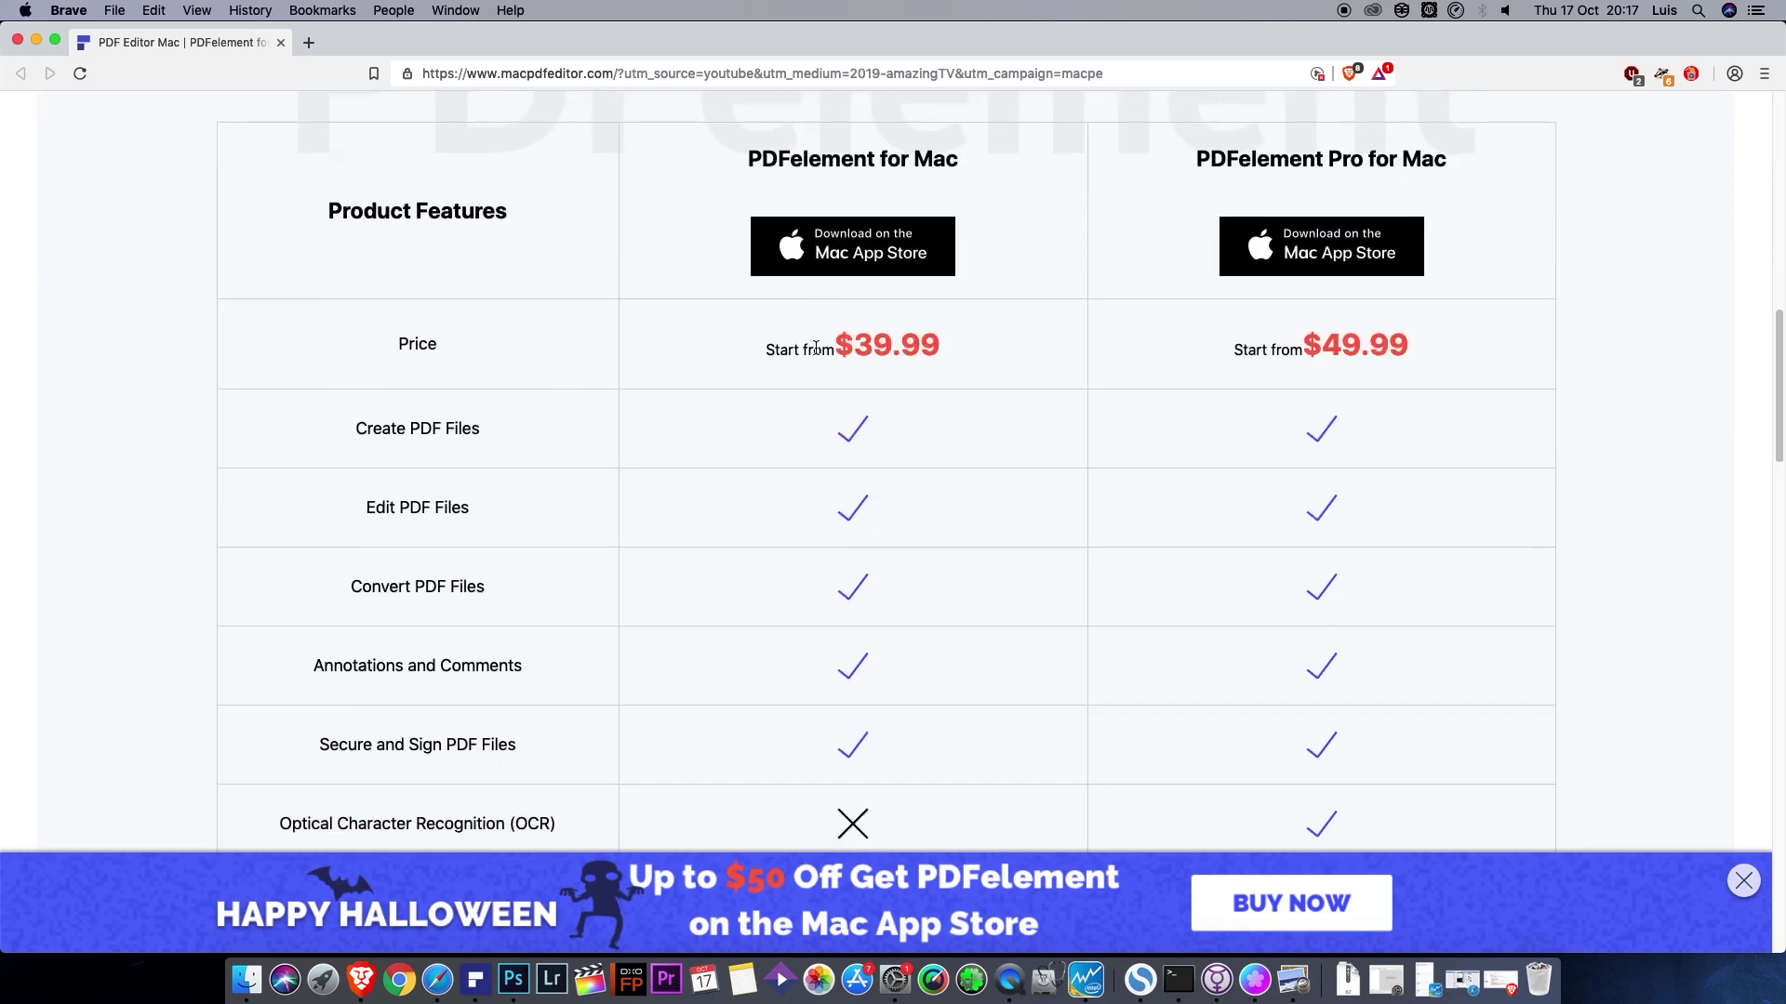
pyautogui.scroll(-2, 816, 354)
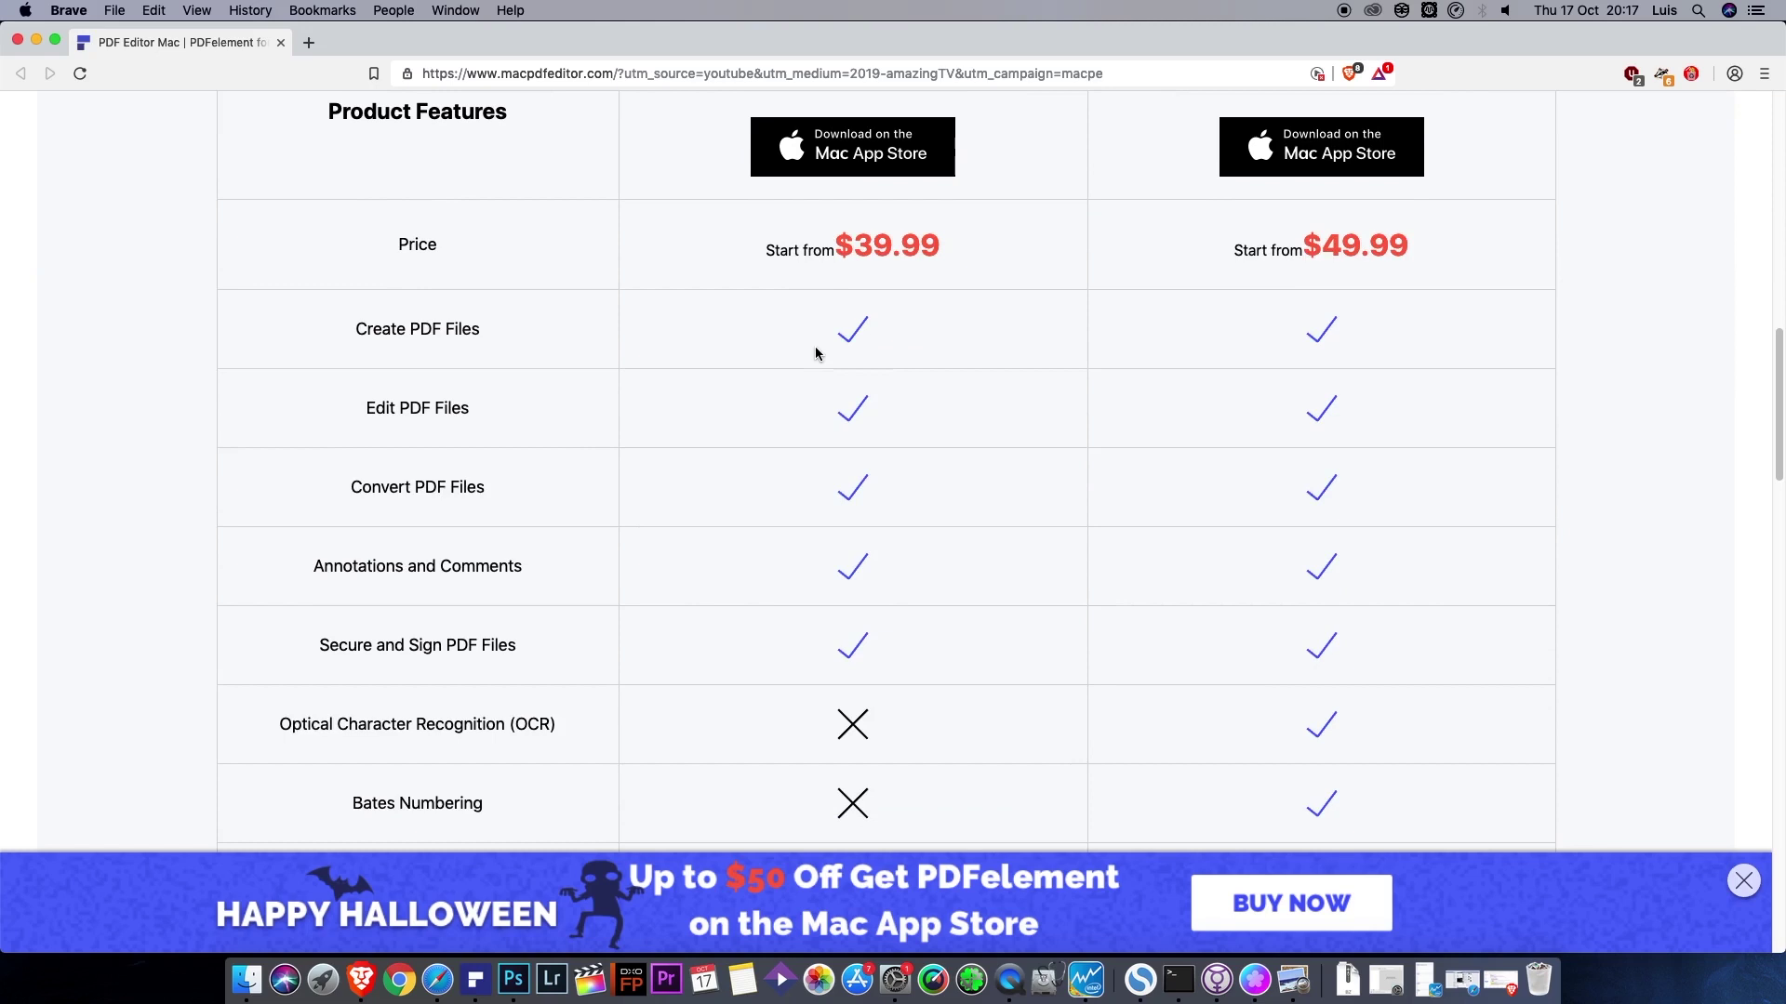
pyautogui.scroll(-6, 816, 354)
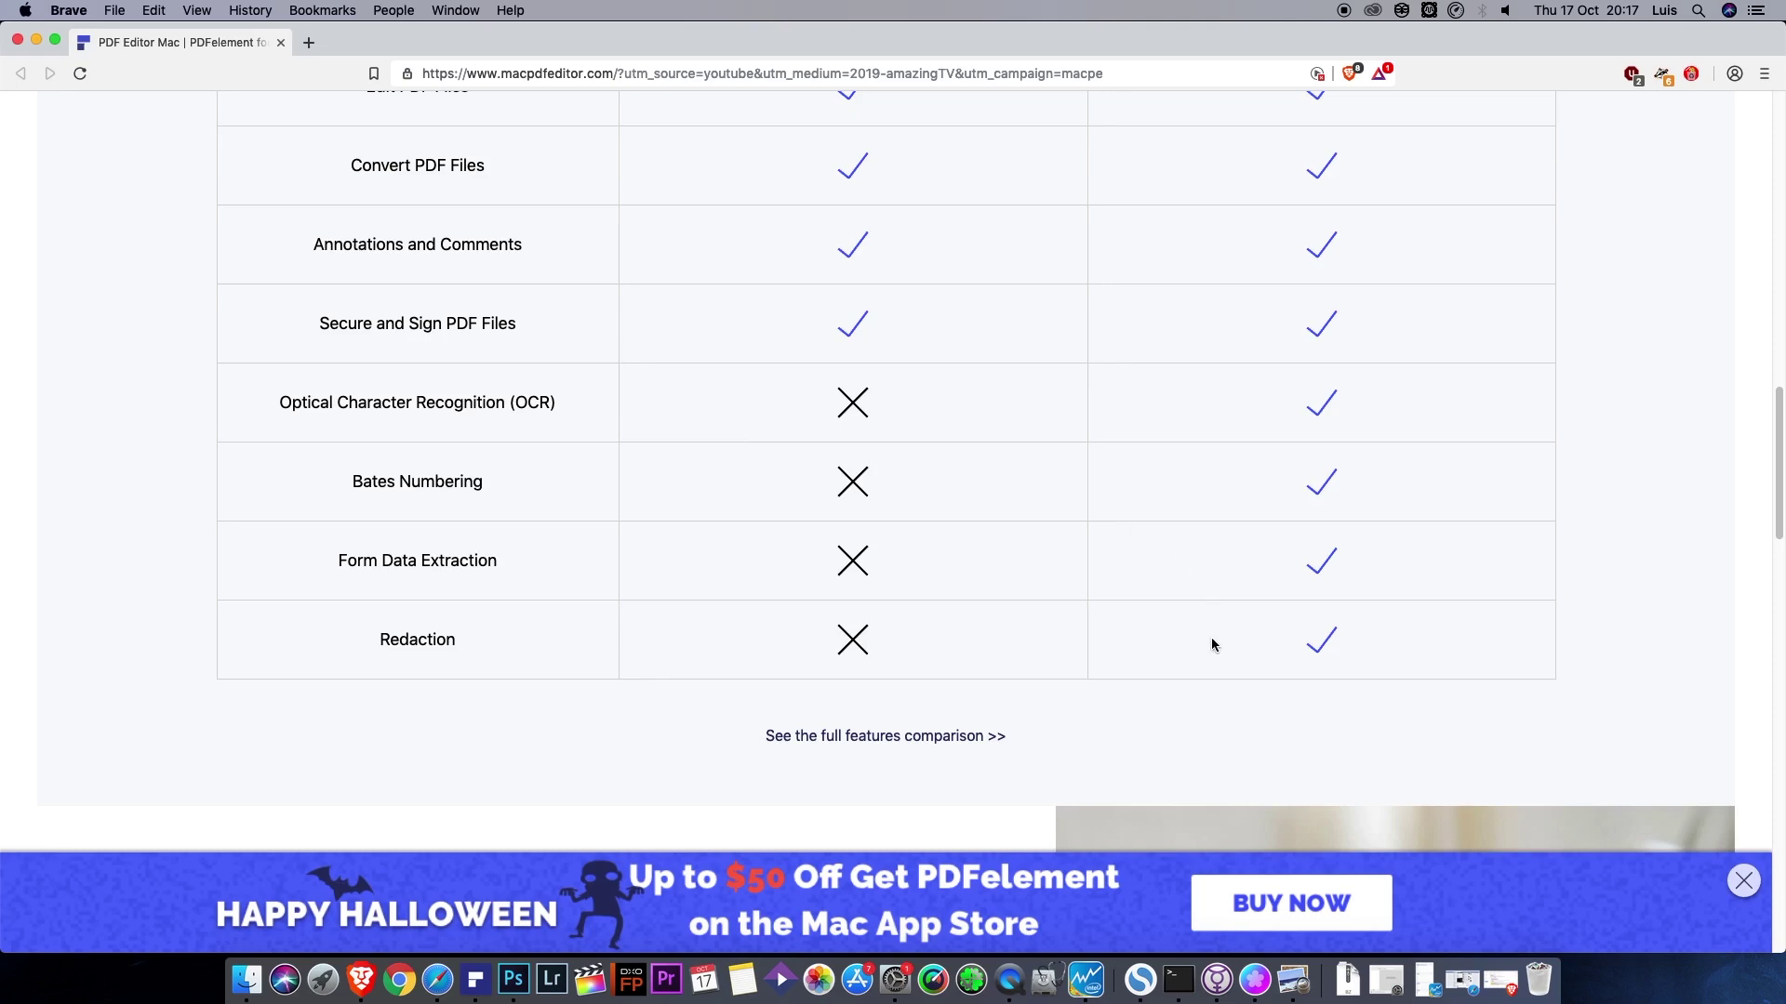
pyautogui.scroll(-12, 1210, 641)
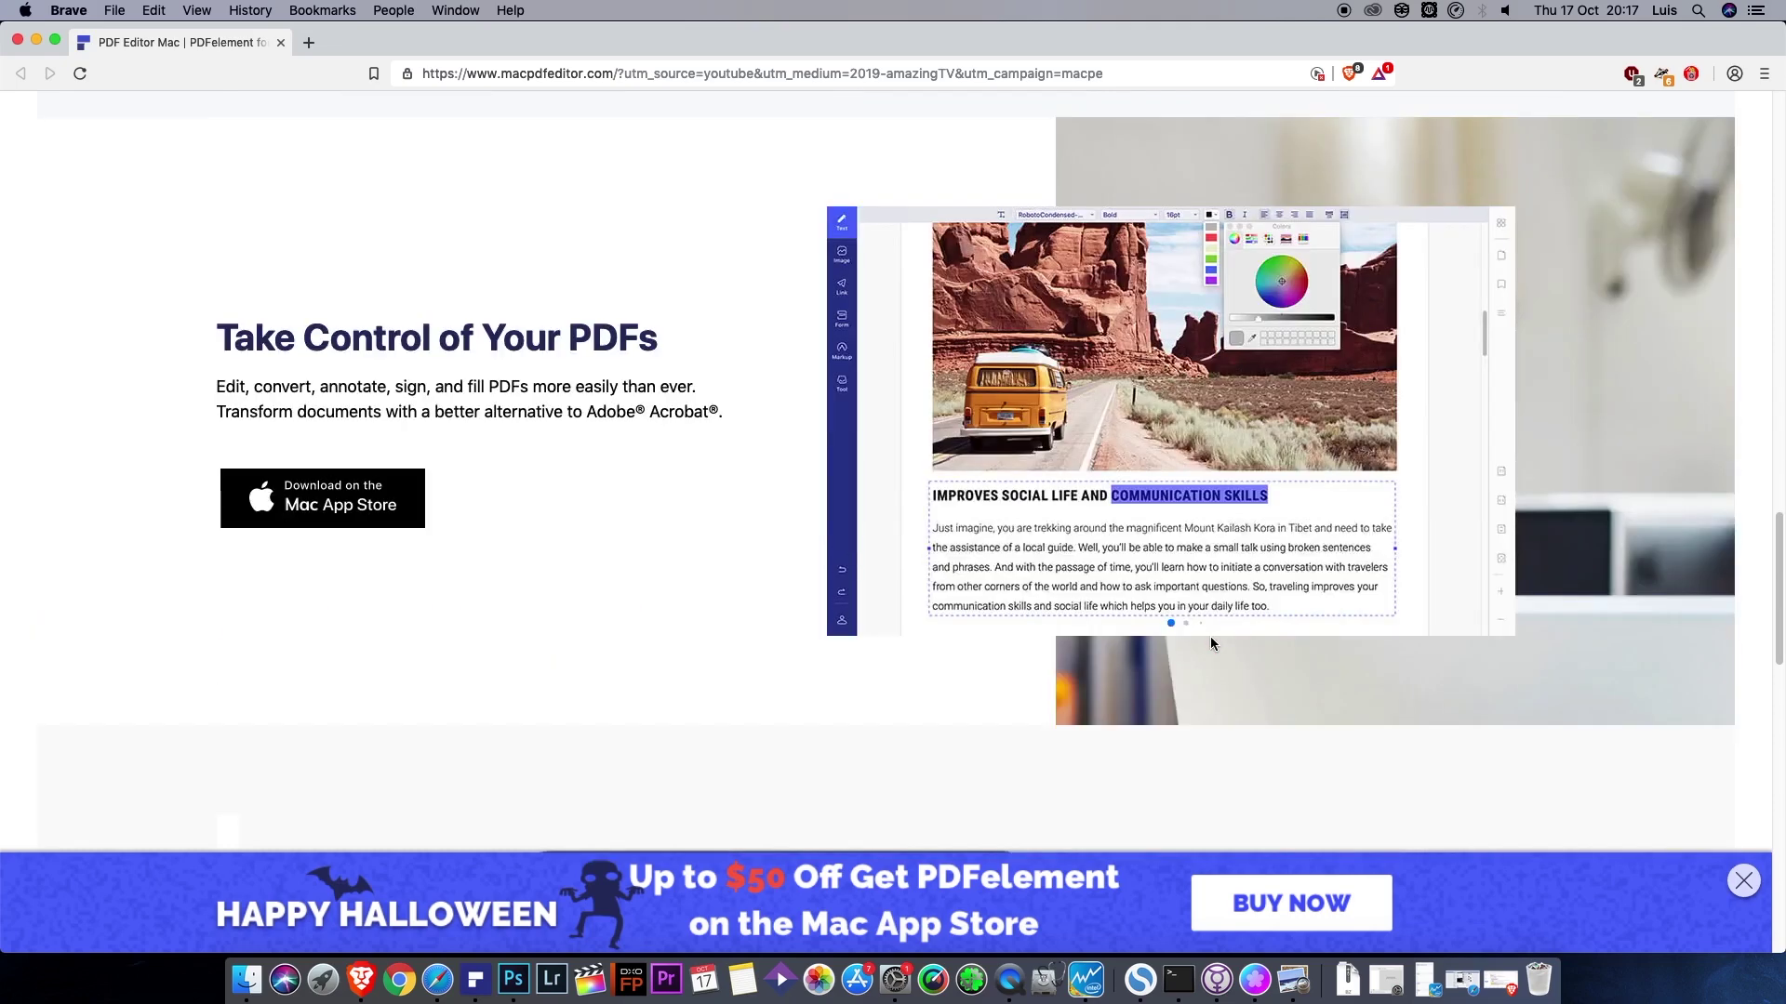
pyautogui.scroll(-11, 1210, 642)
pyautogui.scroll(20, 1210, 642)
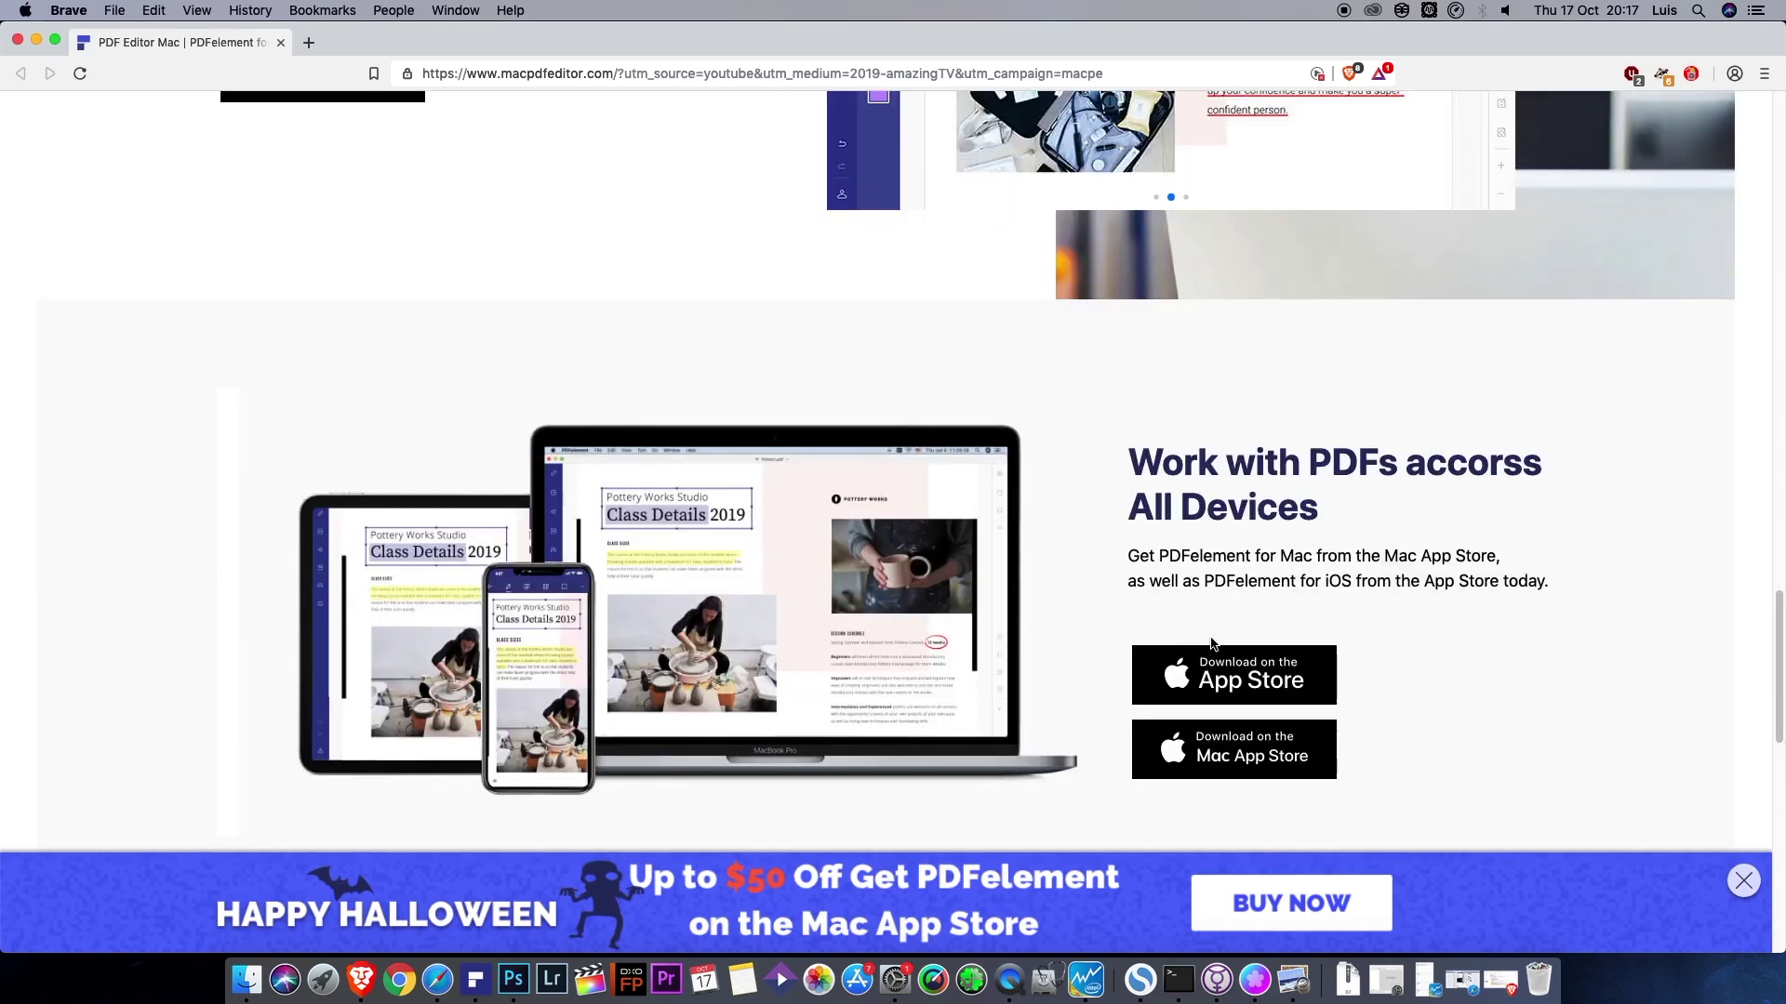
pyautogui.scroll(16, 1211, 641)
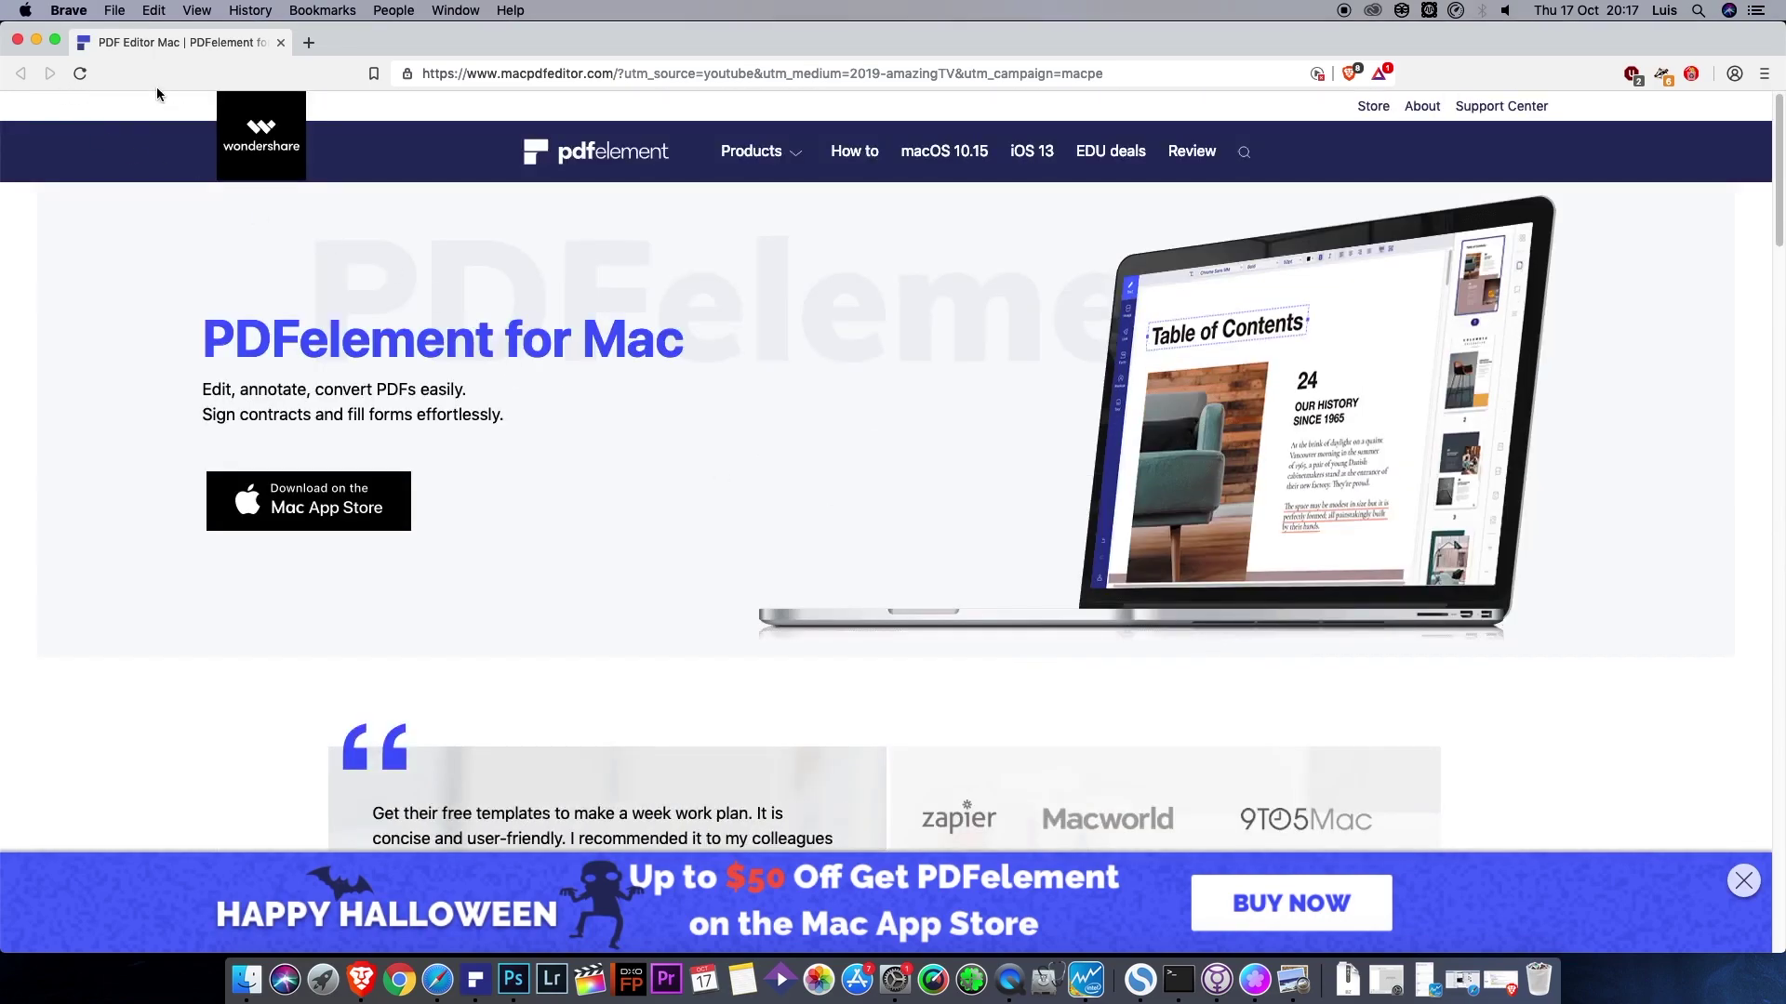
pyautogui.click(36, 40)
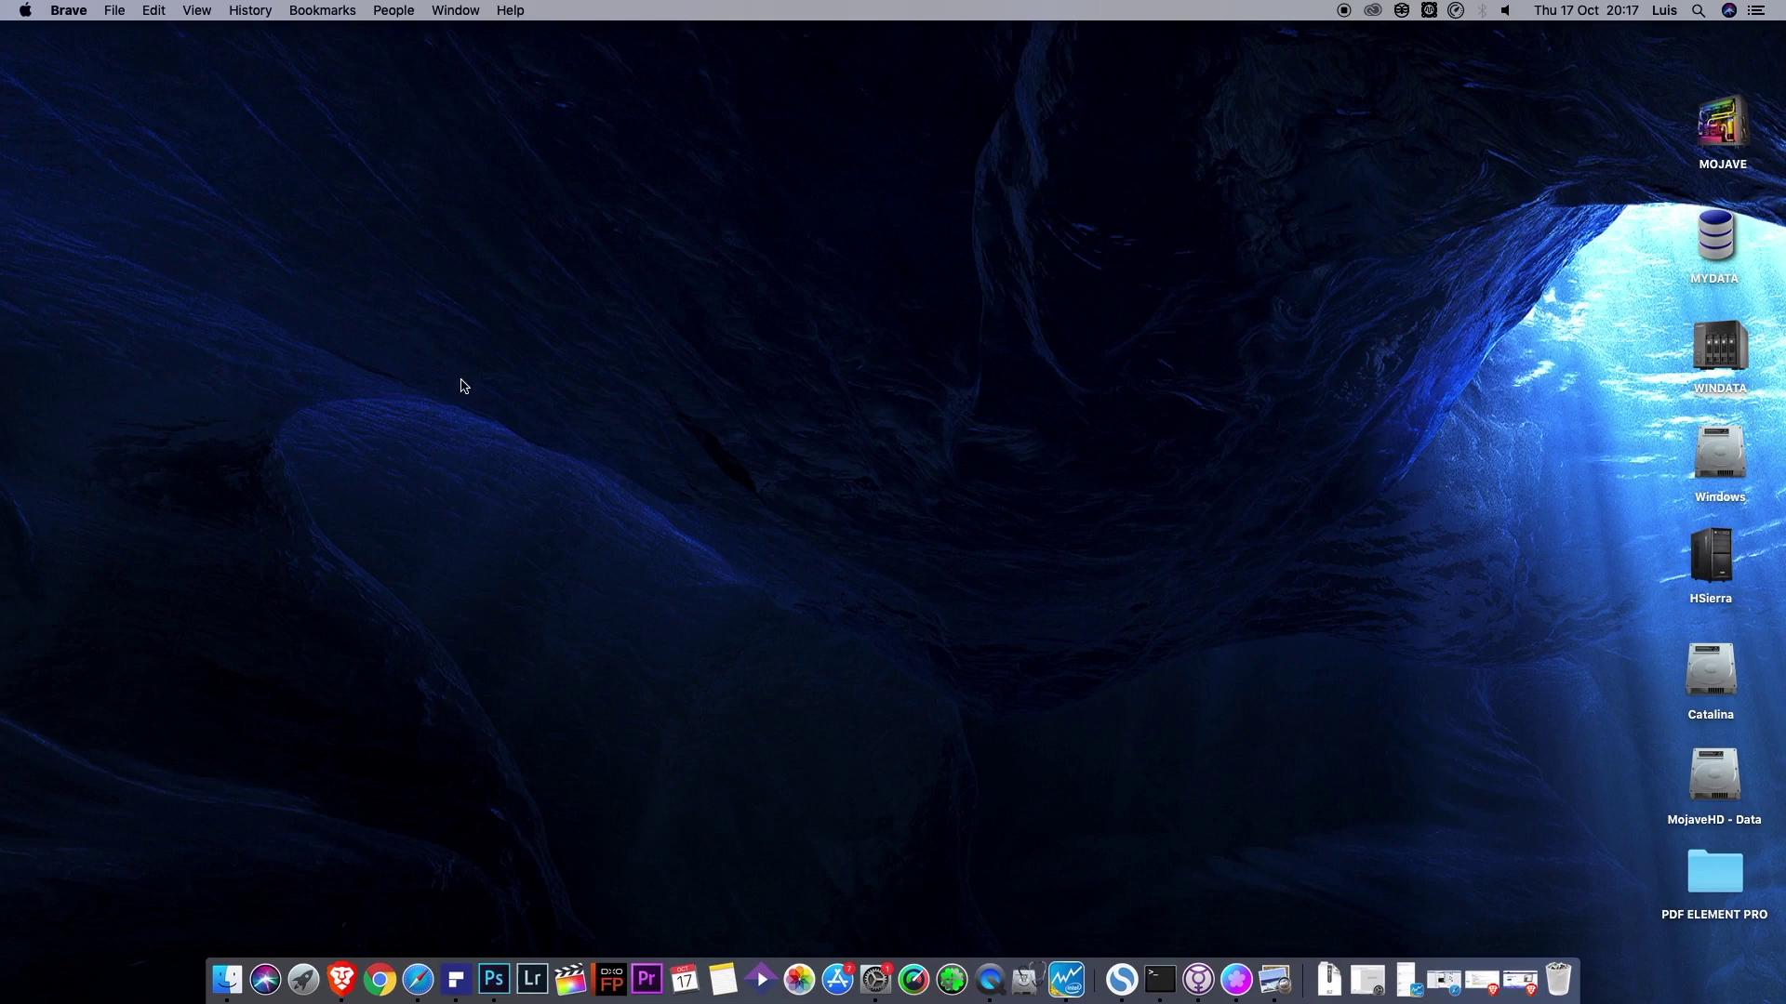
# Launch PDFelement, open Sample.pdf and scroll through its three pages.
pyautogui.click(455, 972)
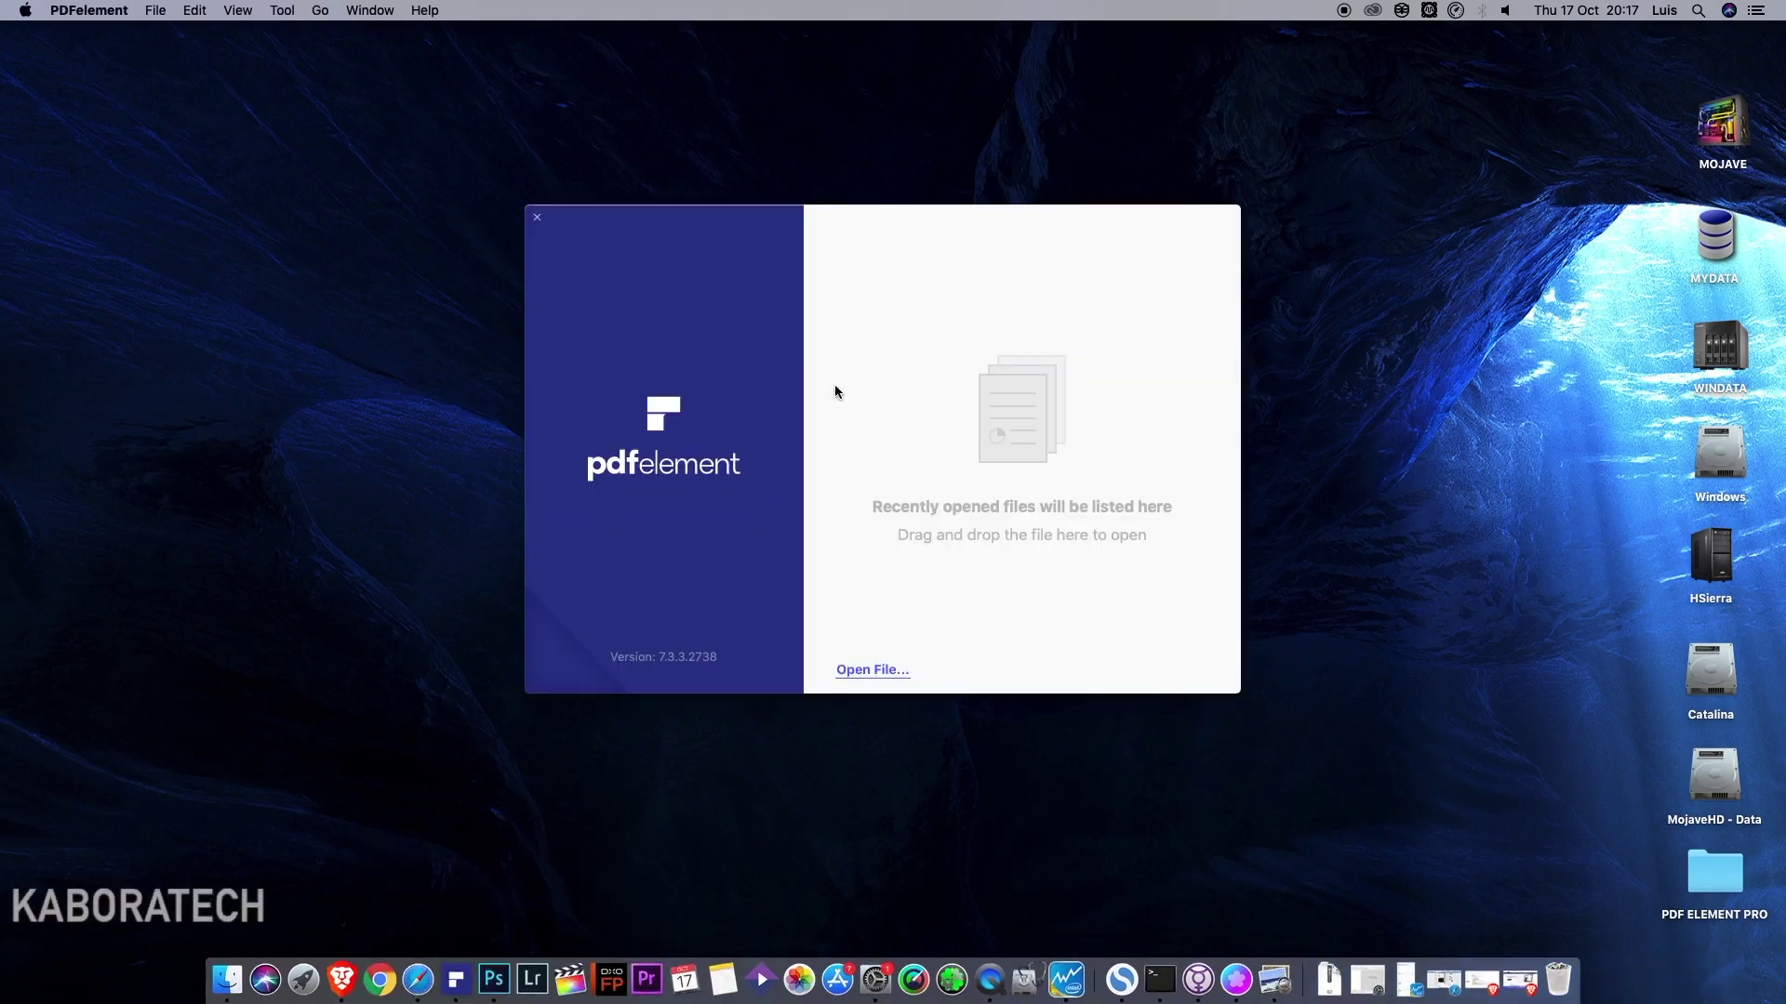
pyautogui.click(872, 669)
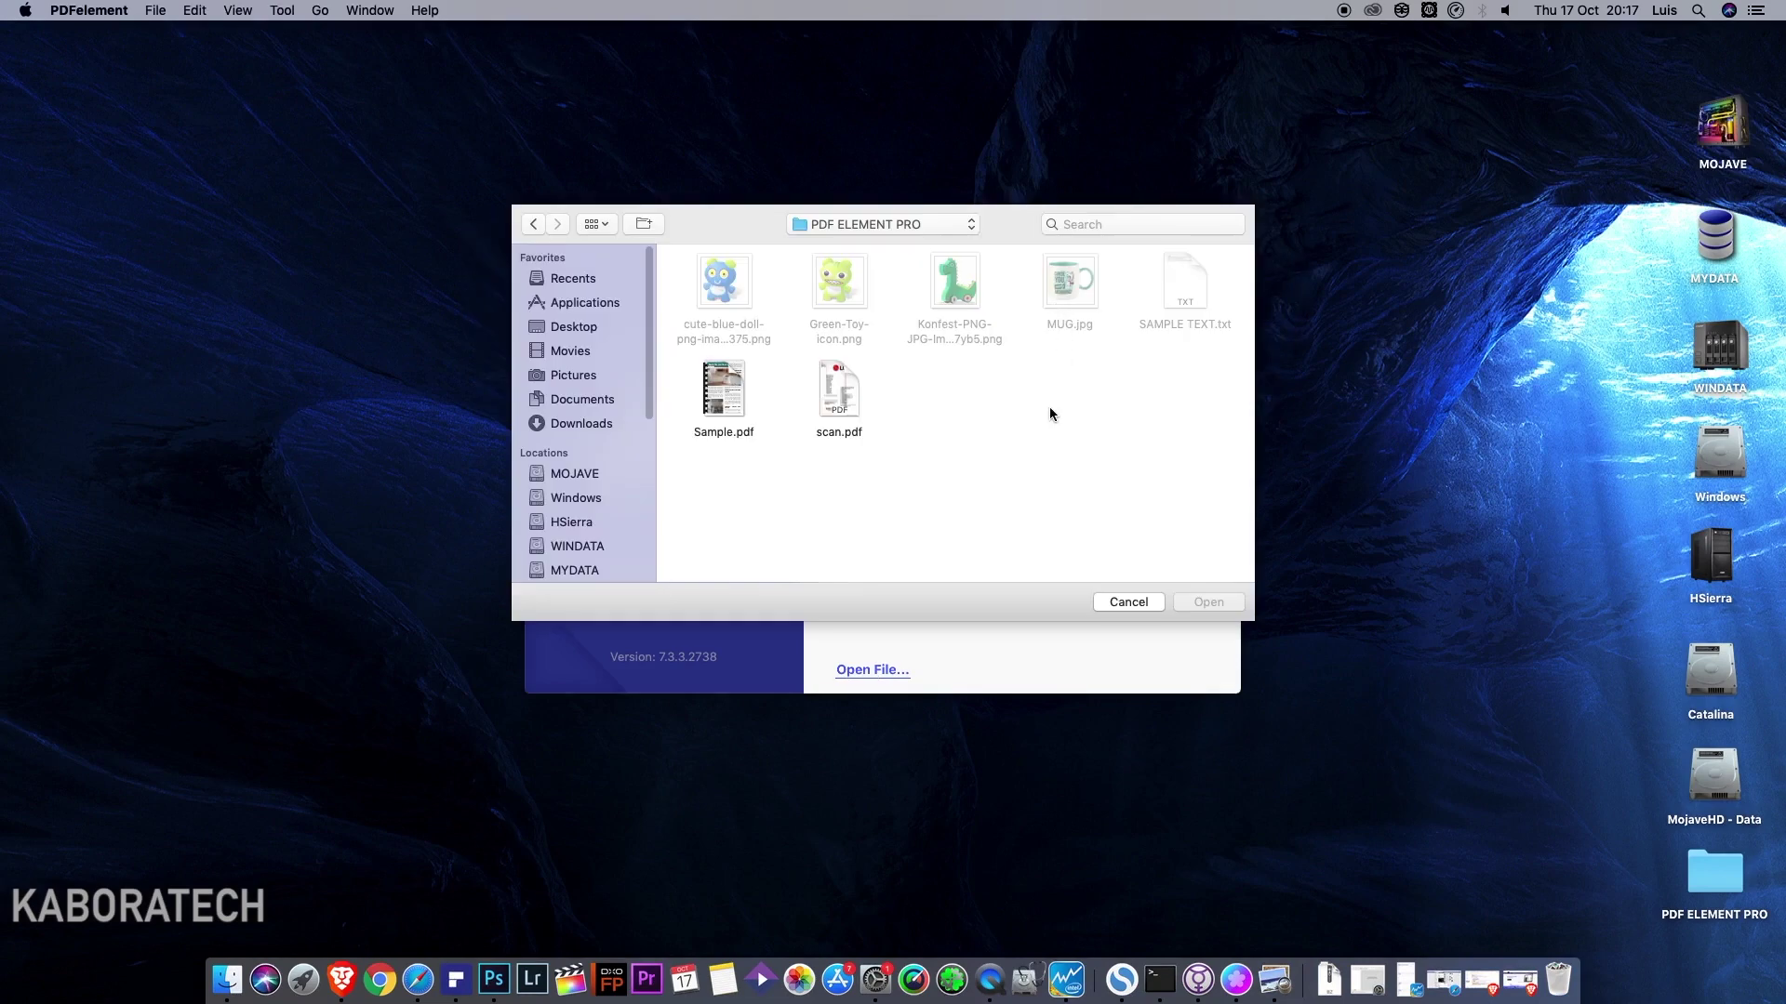
pyautogui.click(718, 395)
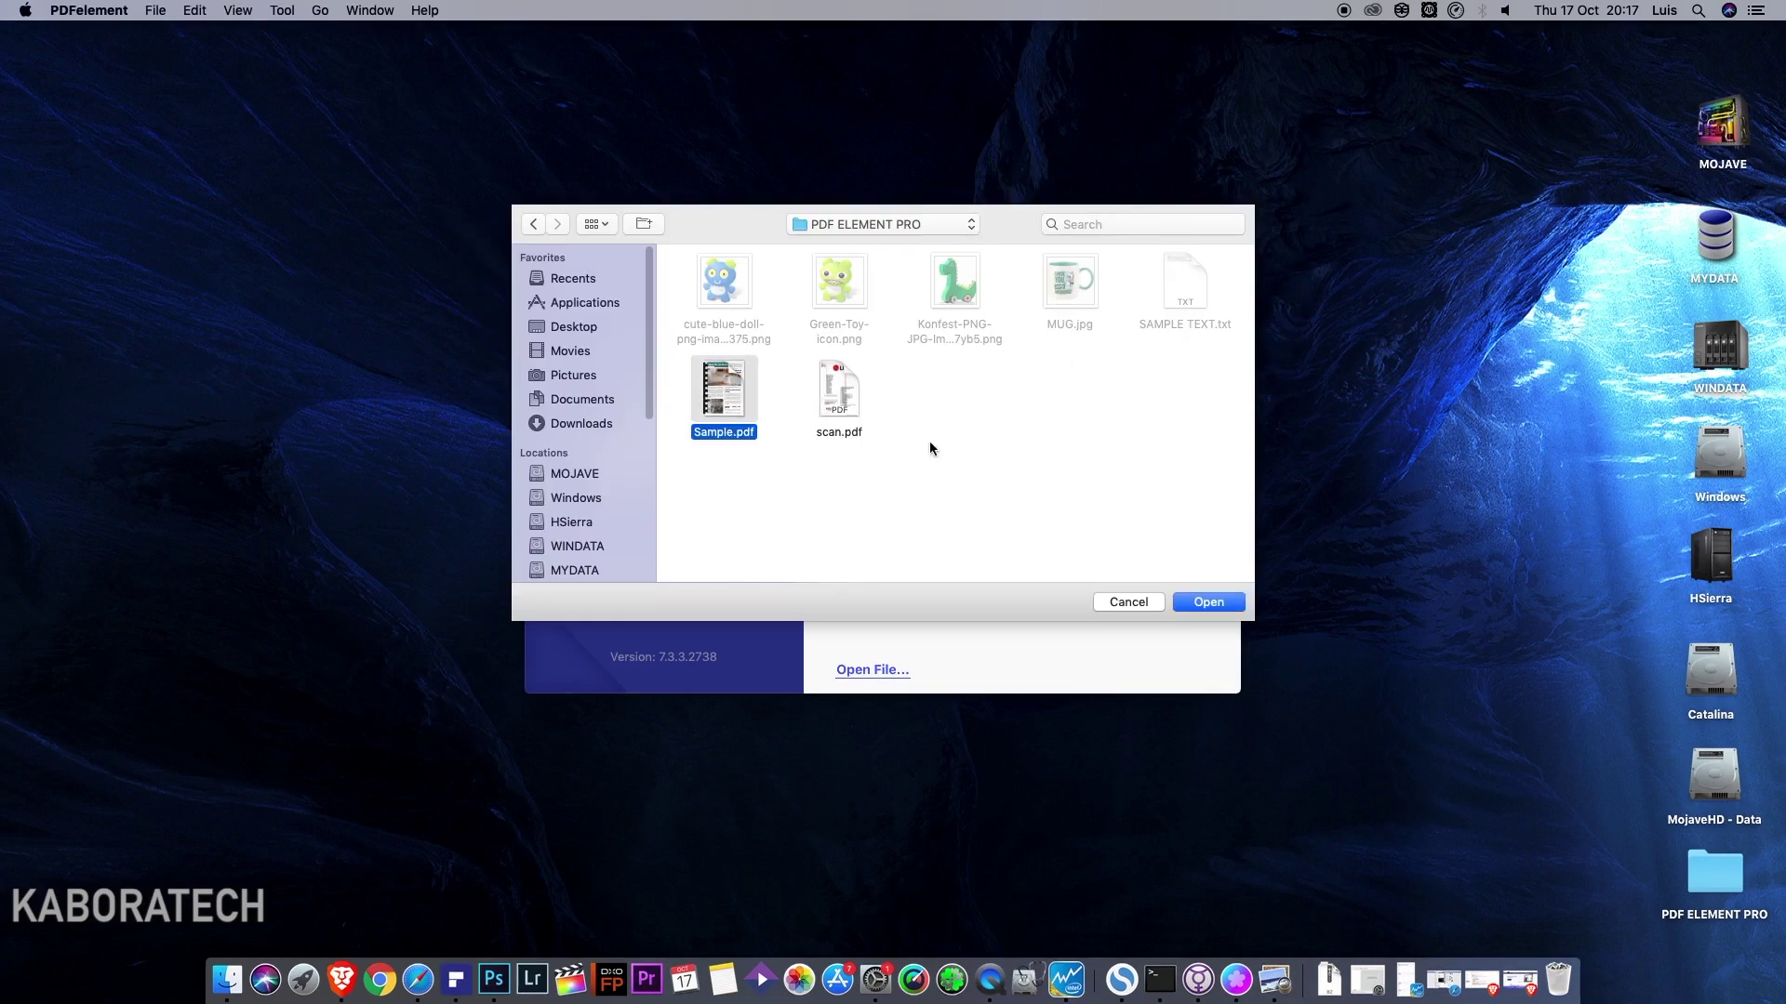
pyautogui.click(1209, 603)
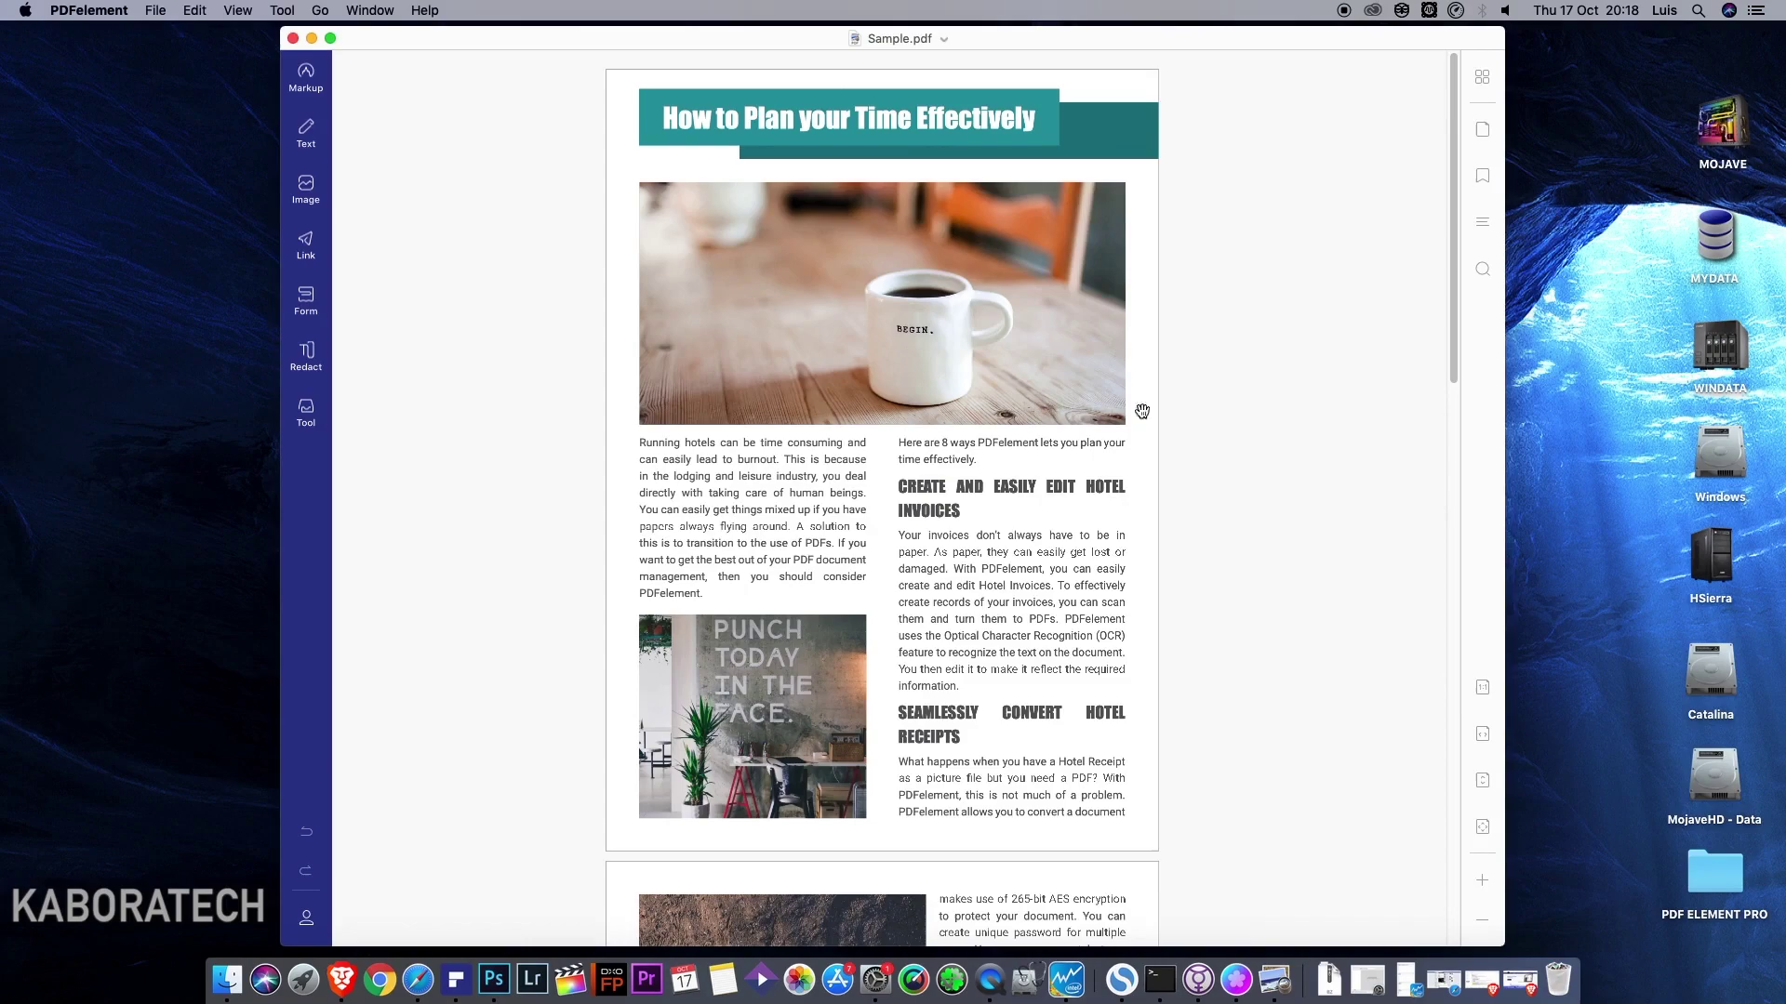
pyautogui.scroll(-6, 1157, 407)
pyautogui.scroll(-10, 1159, 409)
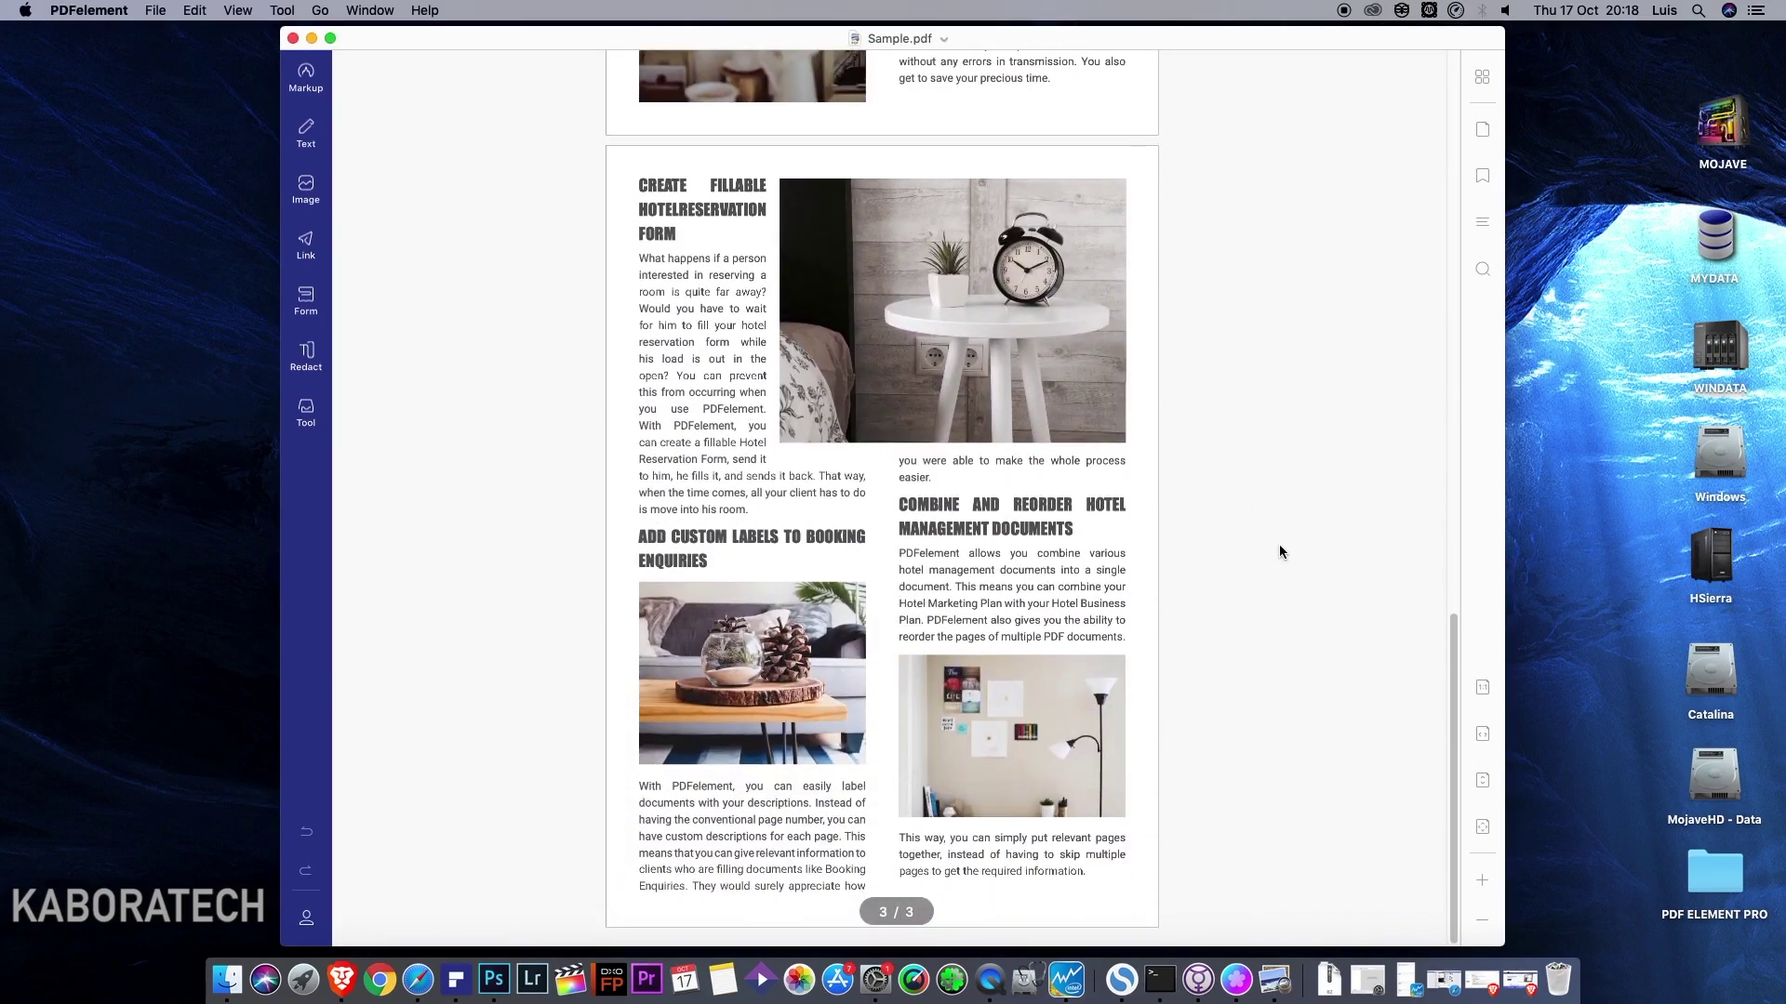
pyautogui.moveTo(1452, 809); pyautogui.dragTo(1452, 250)
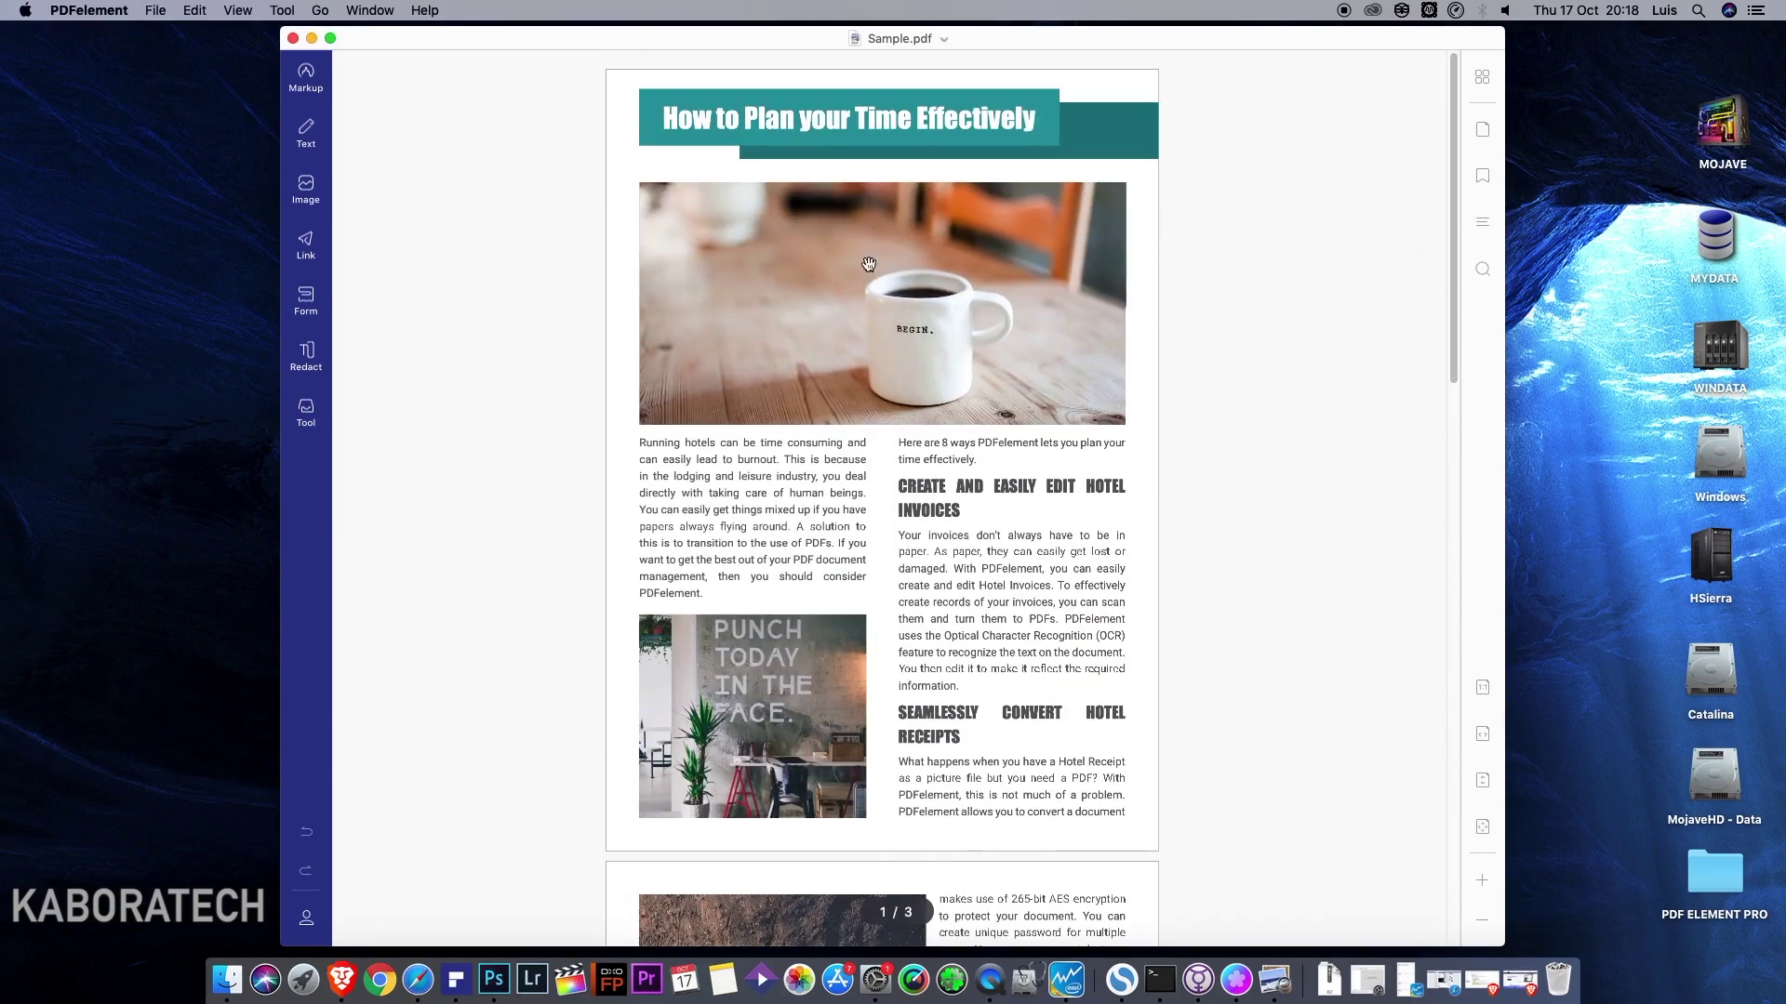
# Highlight the invoices line in yellow and the hotels opening line in light blue.
pyautogui.click(303, 78)
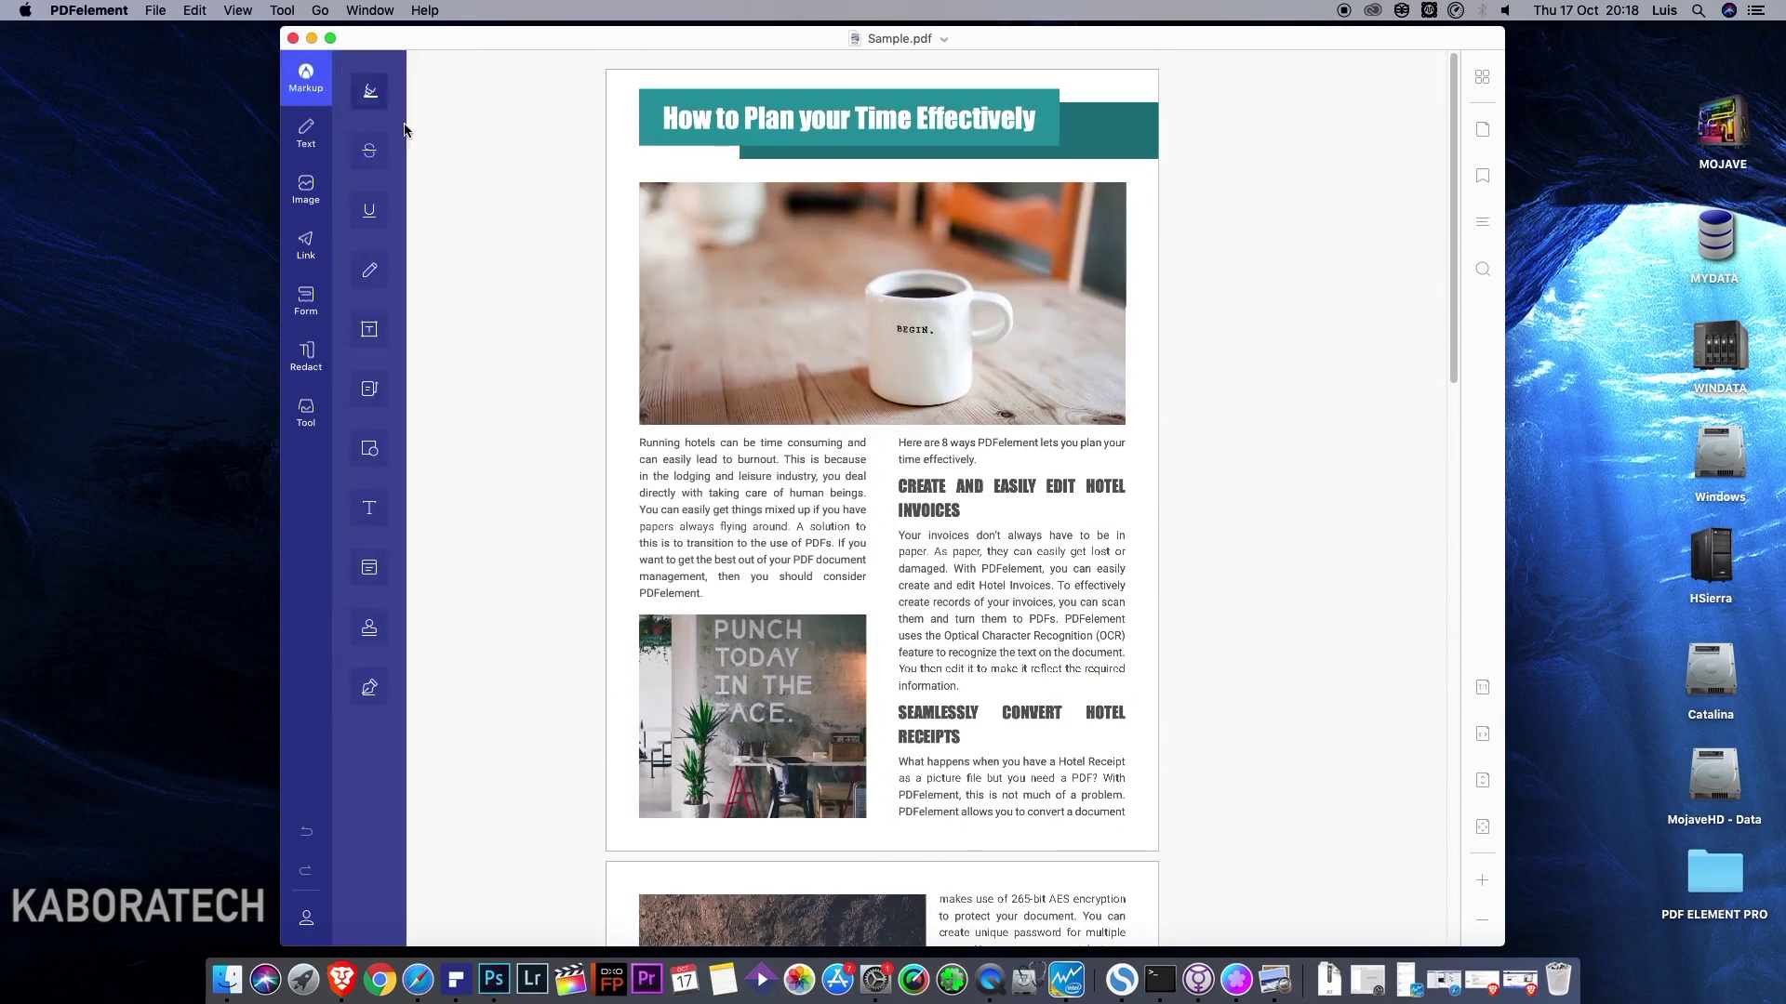
pyautogui.click(370, 90)
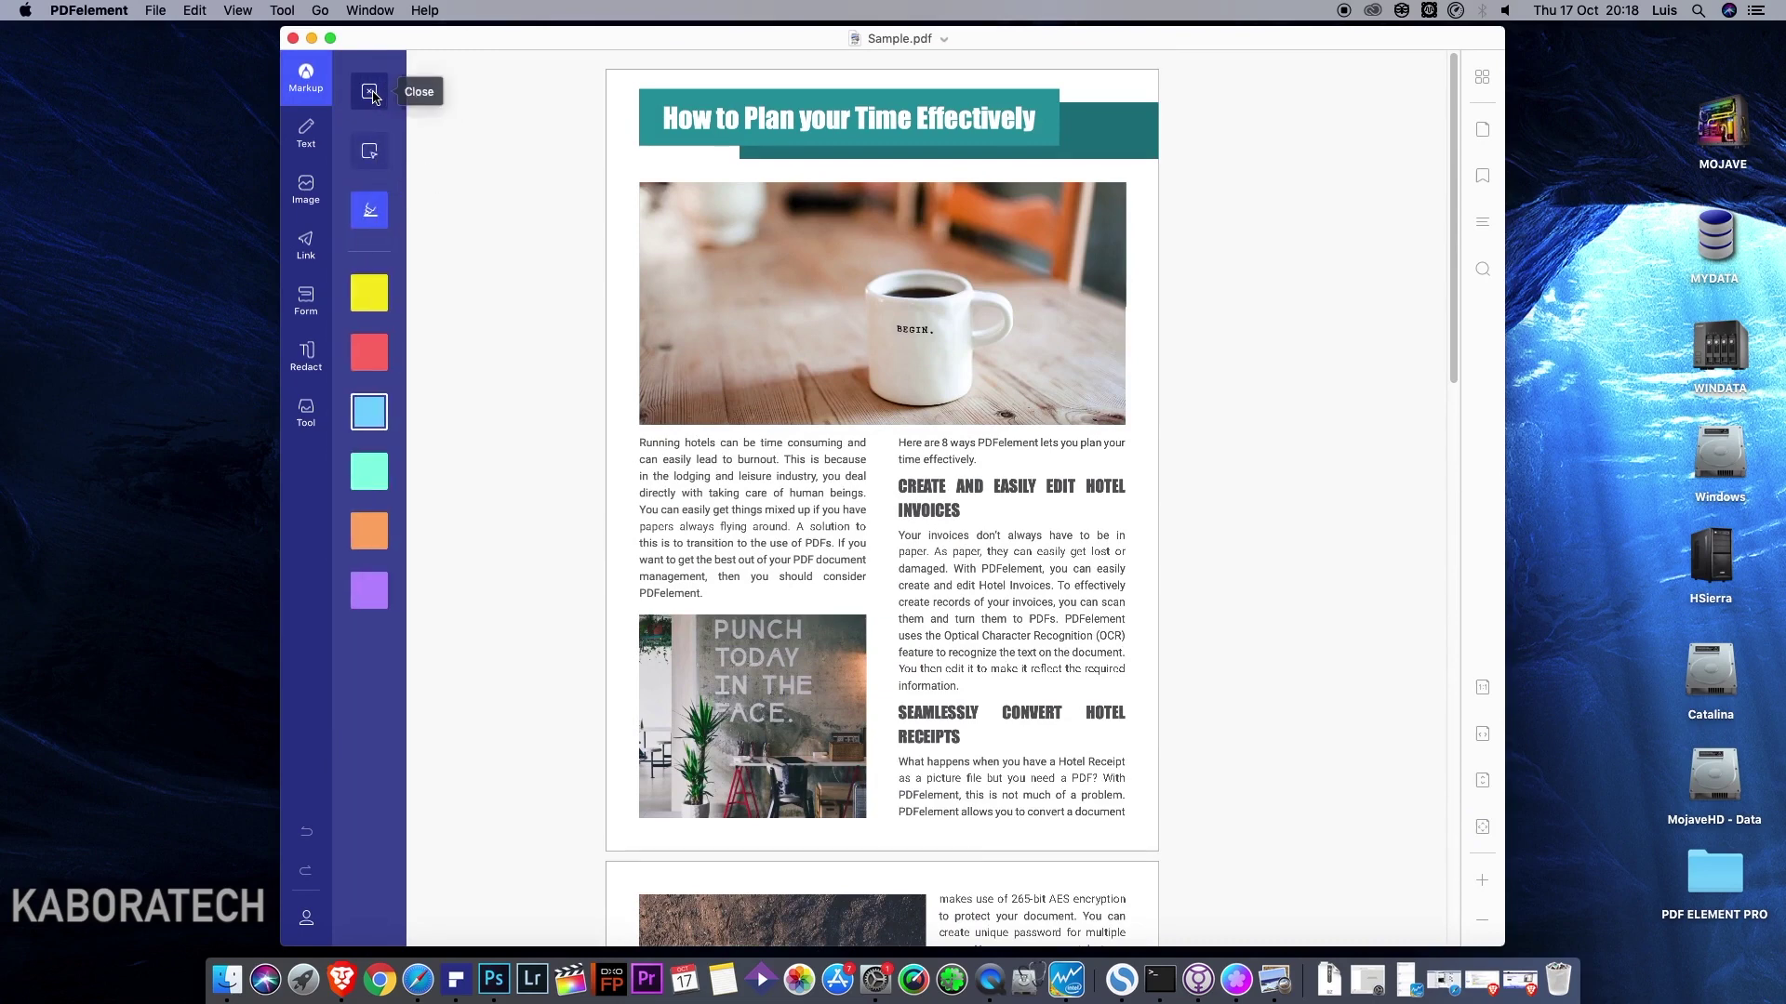
pyautogui.click(370, 291)
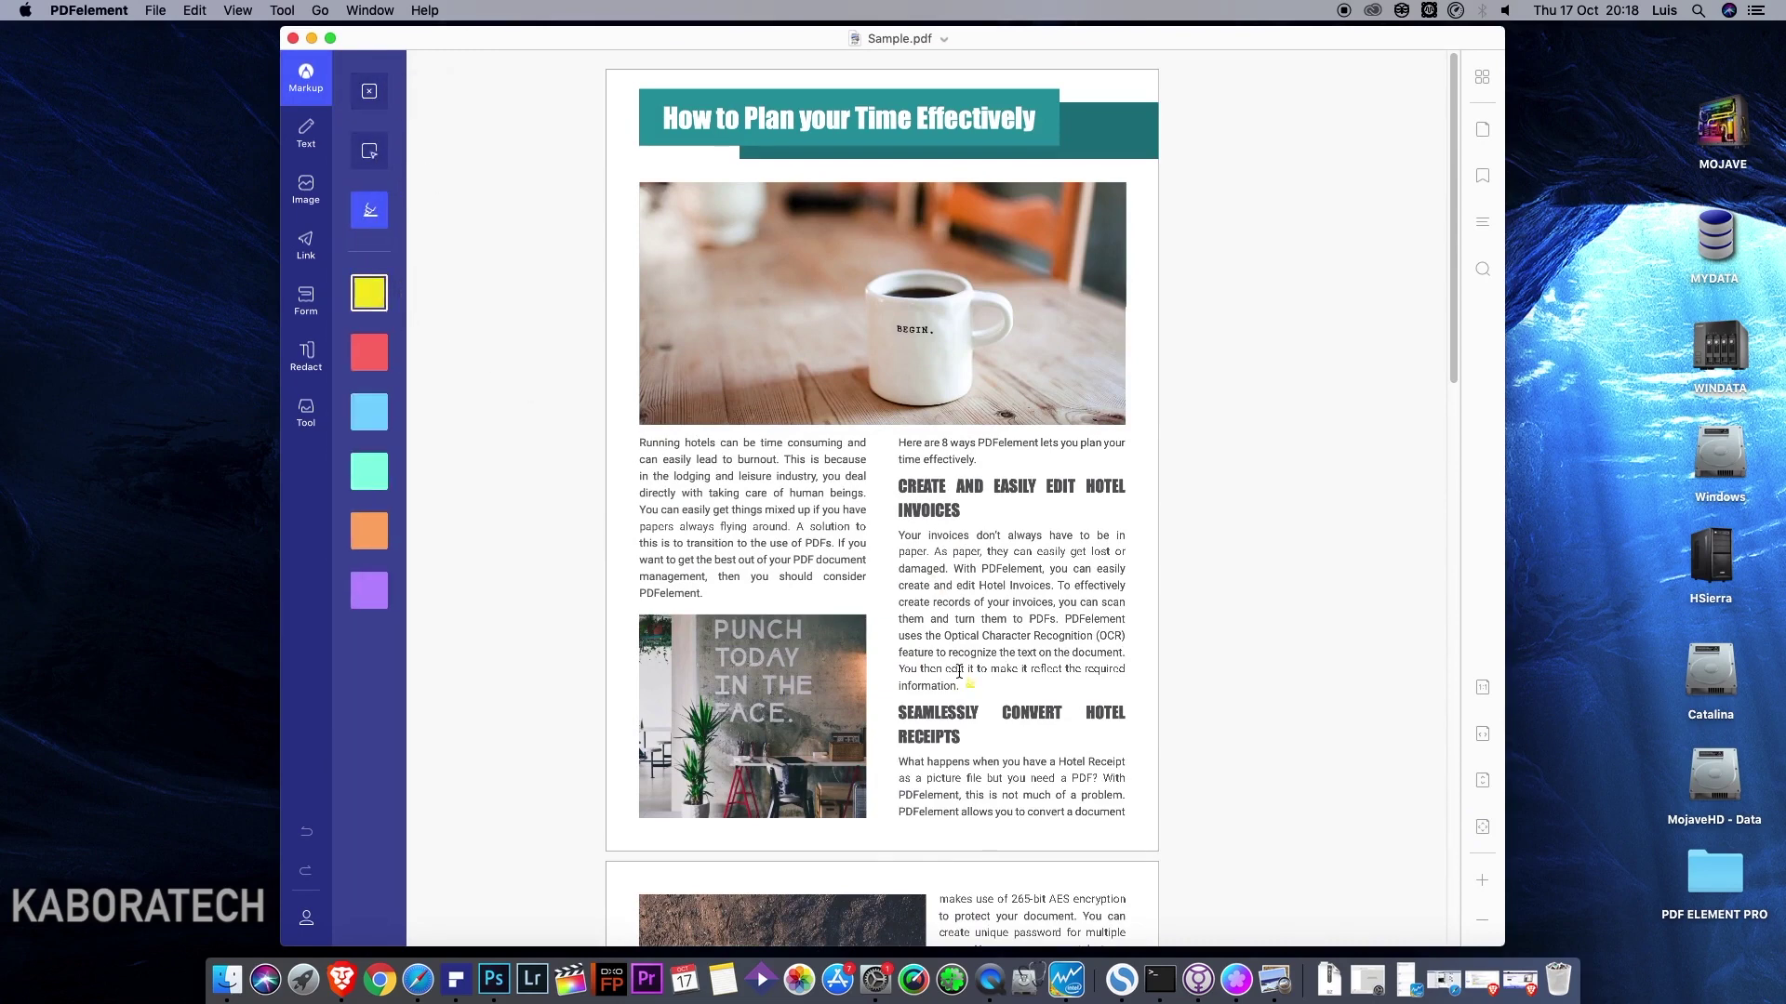
pyautogui.moveTo(902, 540); pyautogui.dragTo(1122, 534)
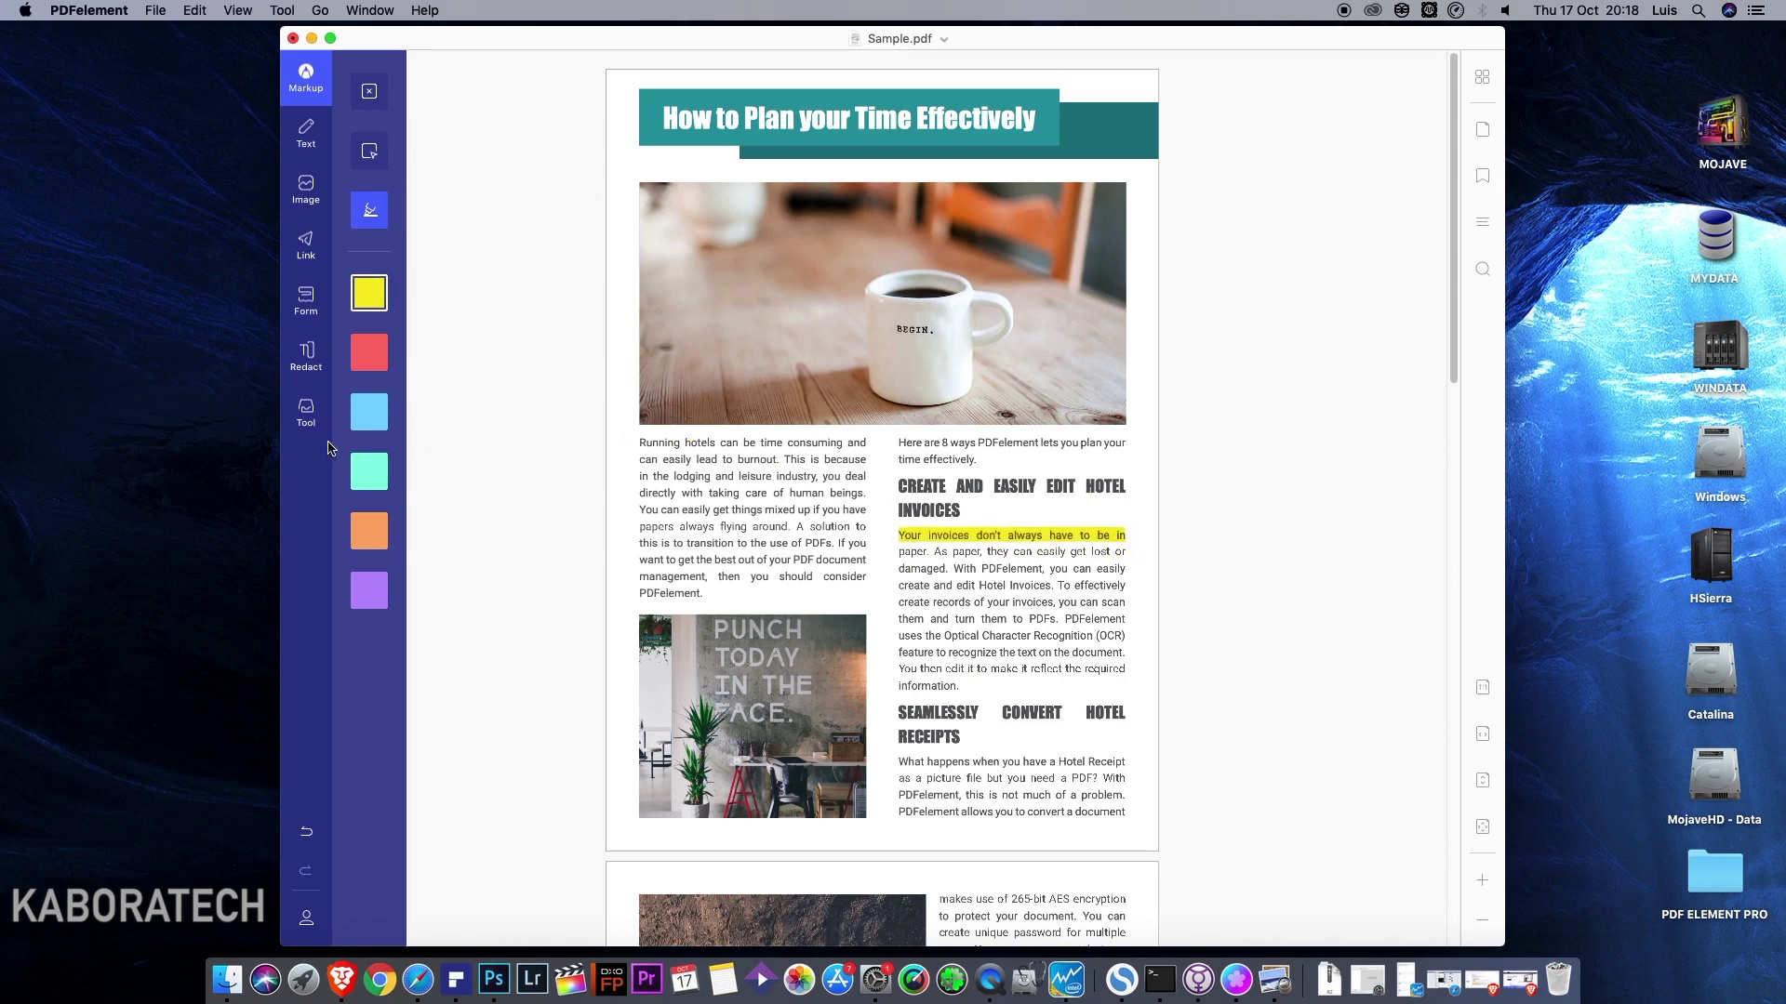
pyautogui.click(369, 412)
pyautogui.moveTo(640, 450); pyautogui.dragTo(870, 449)
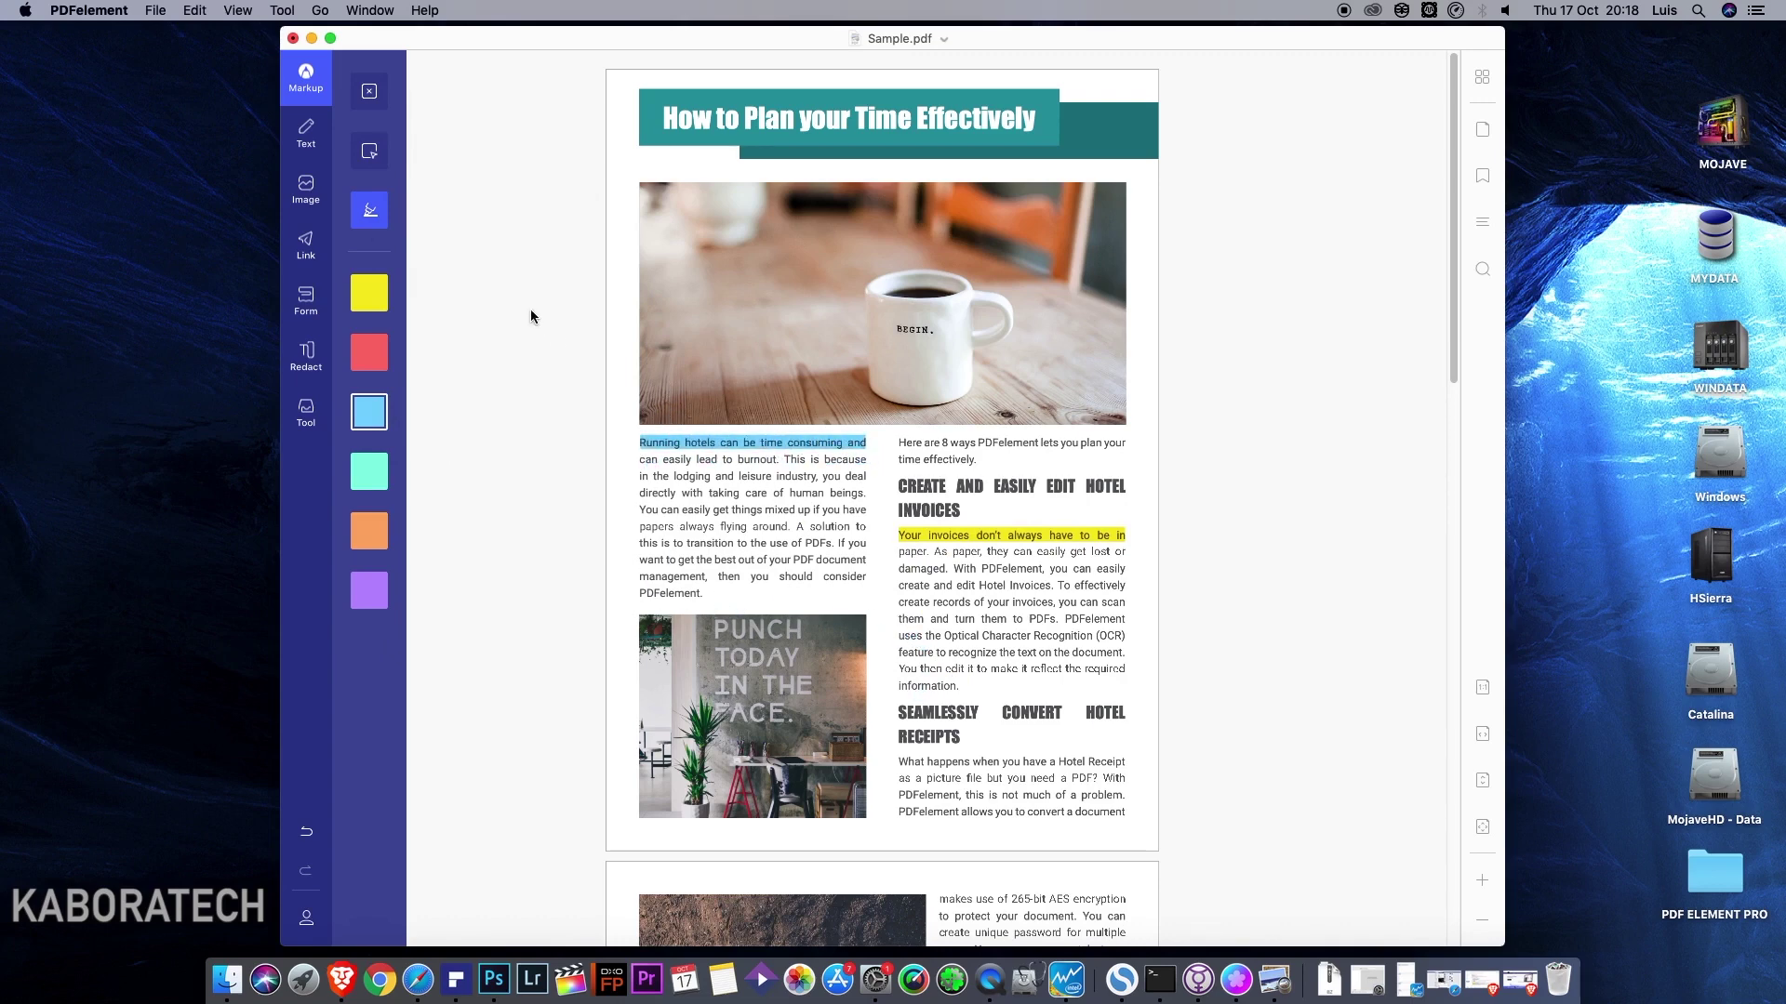
# Strike through the OCR feature line in red.
pyautogui.click(306, 82)
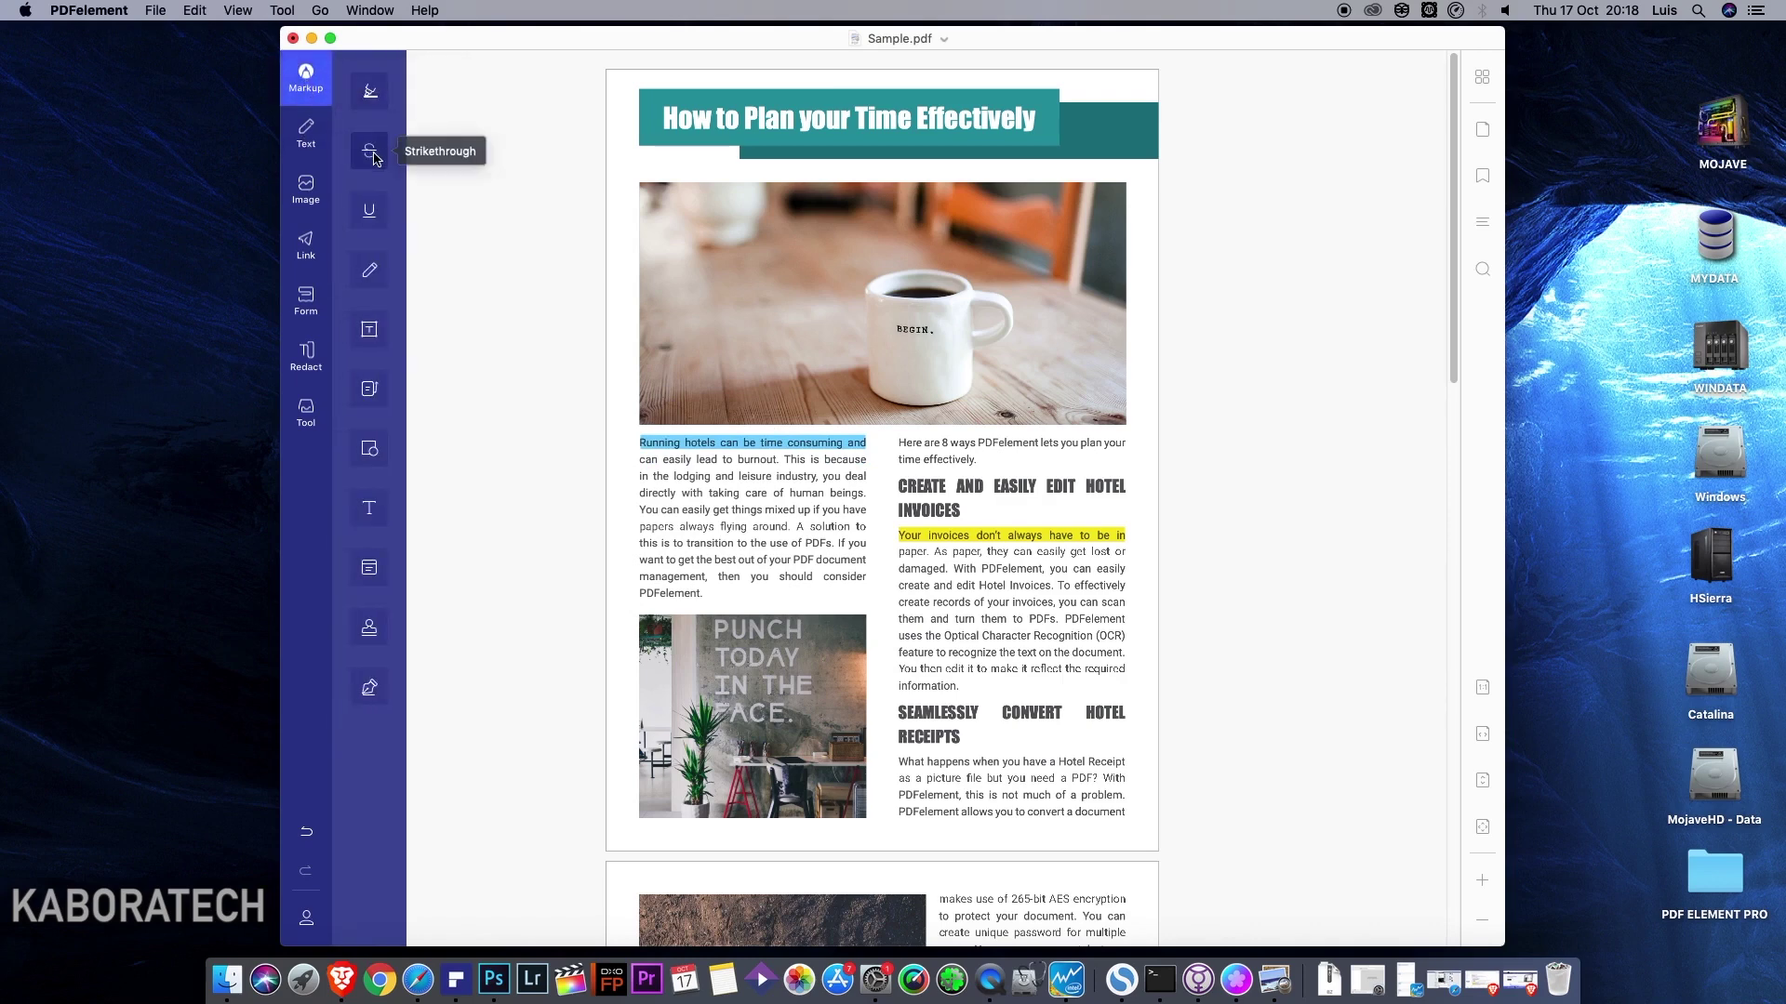
pyautogui.click(369, 156)
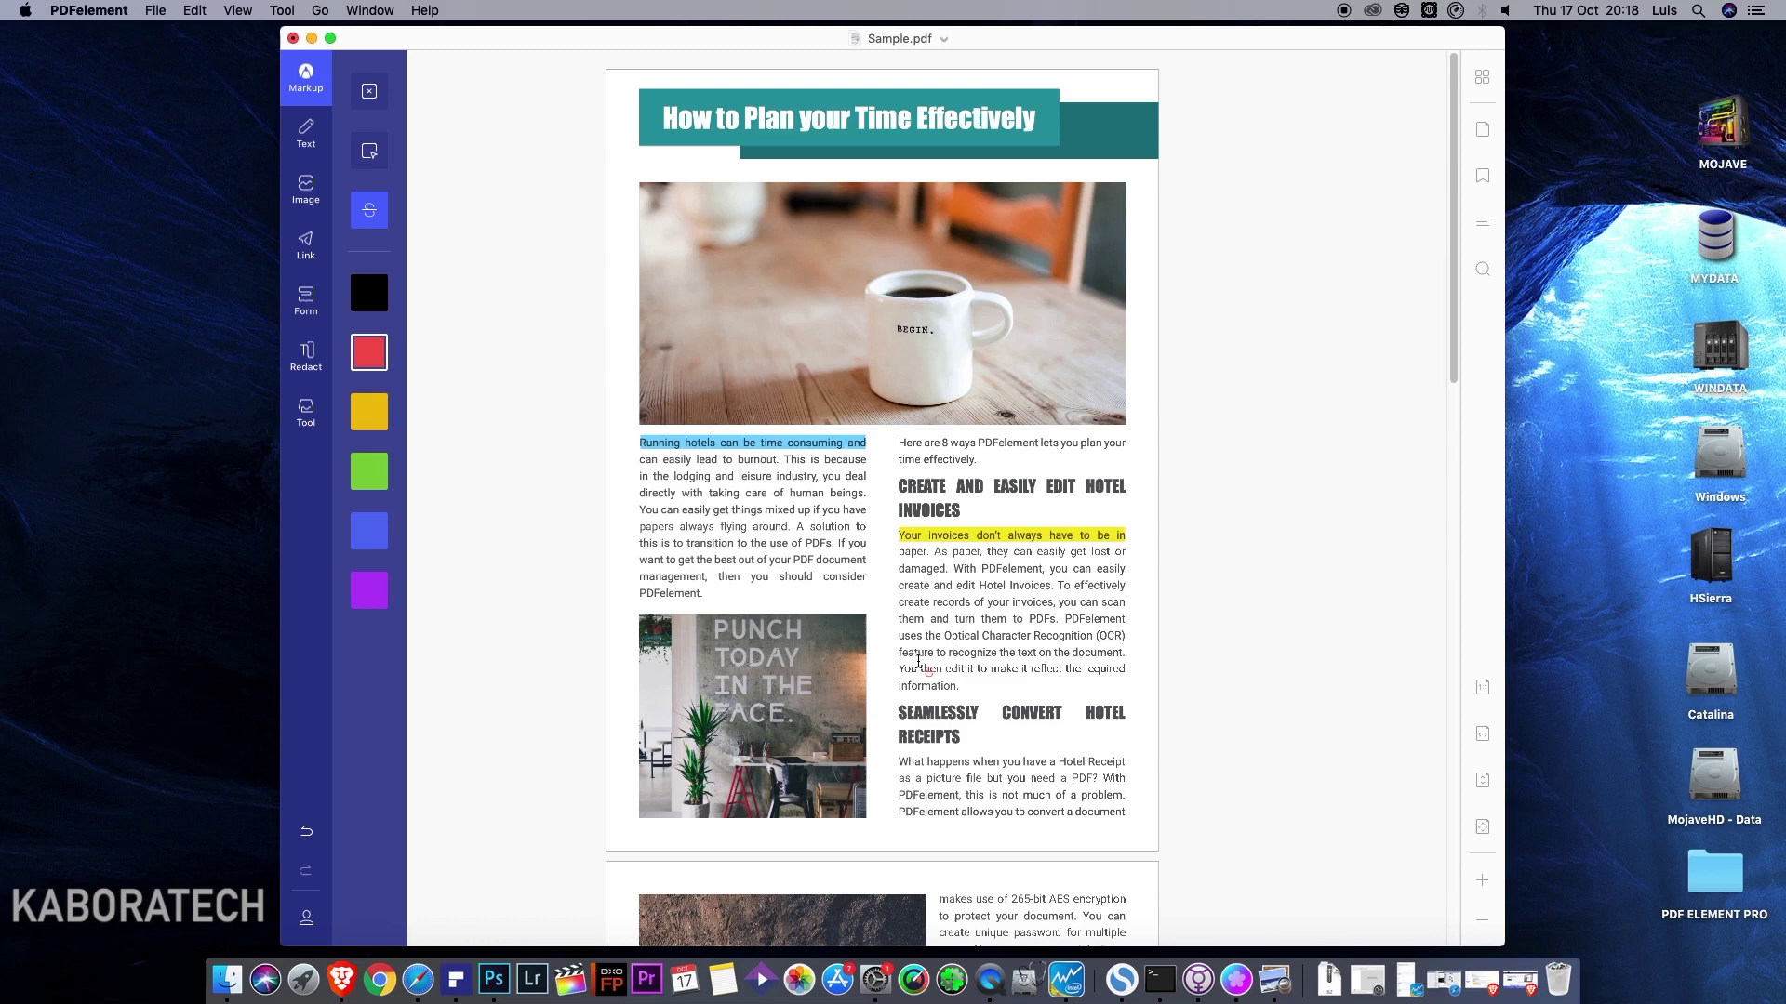
pyautogui.moveTo(899, 657); pyautogui.dragTo(1130, 660)
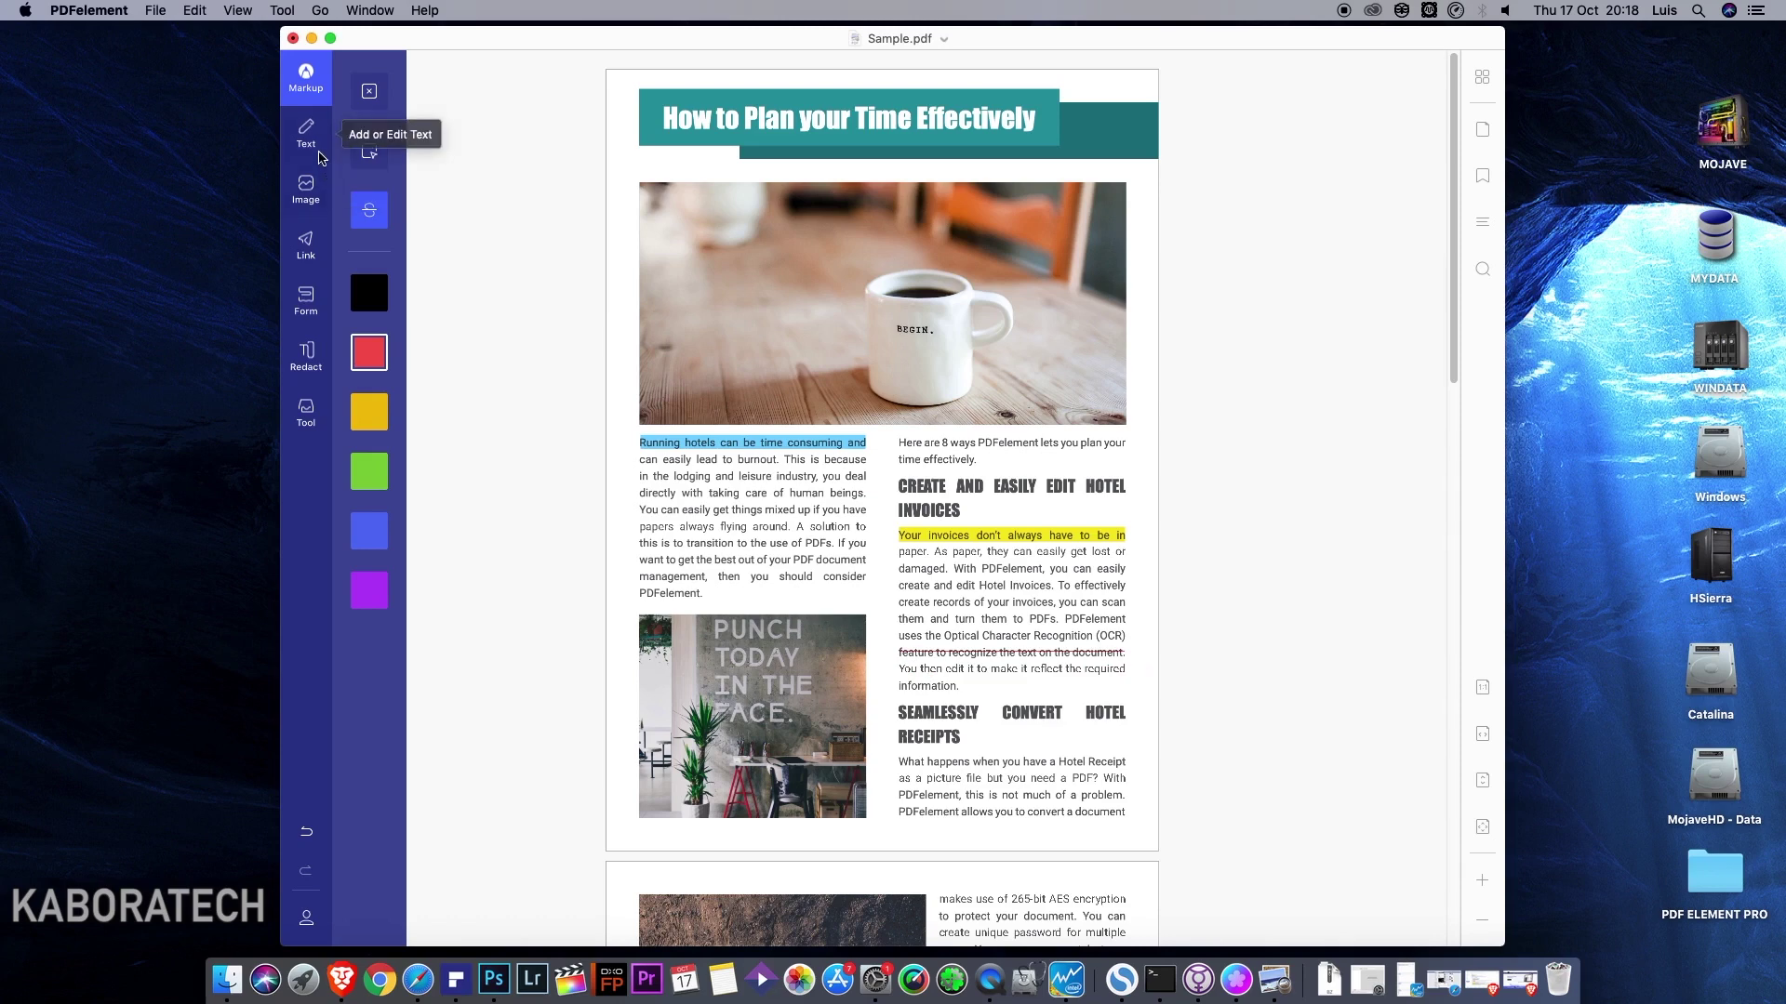
# Draw a wavy freehand line under the text, undo it, and start another.
pyautogui.click(306, 76)
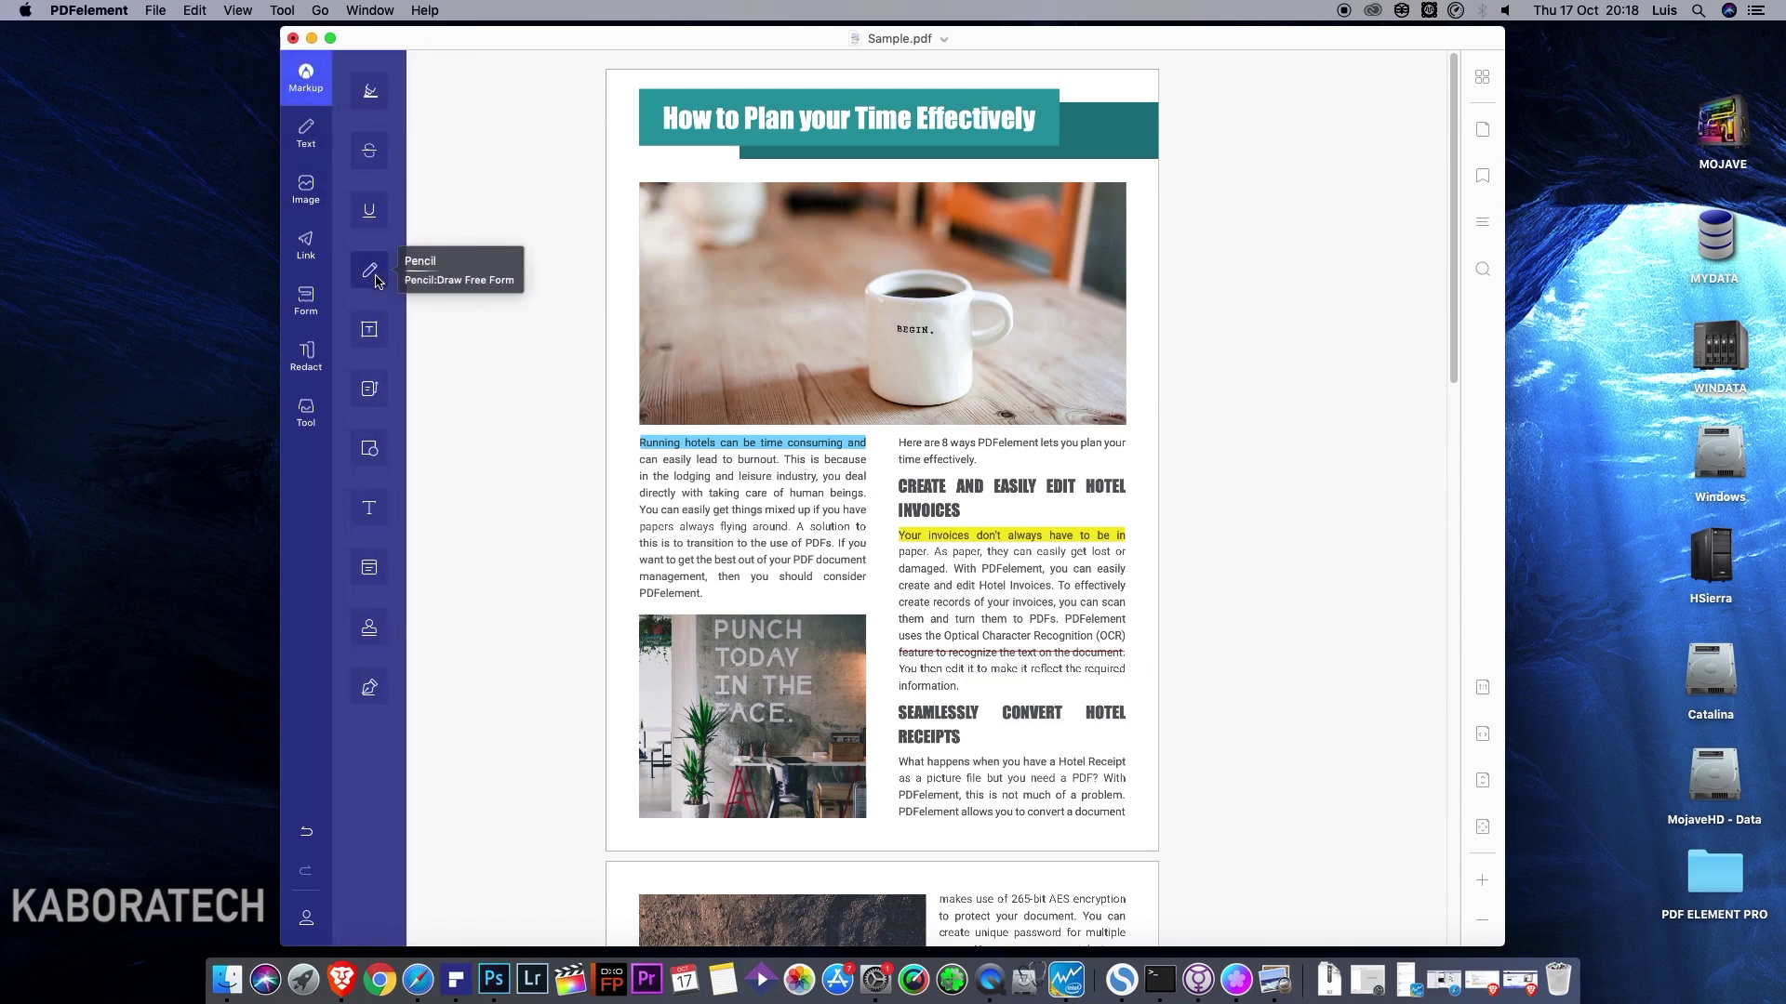
pyautogui.click(376, 281)
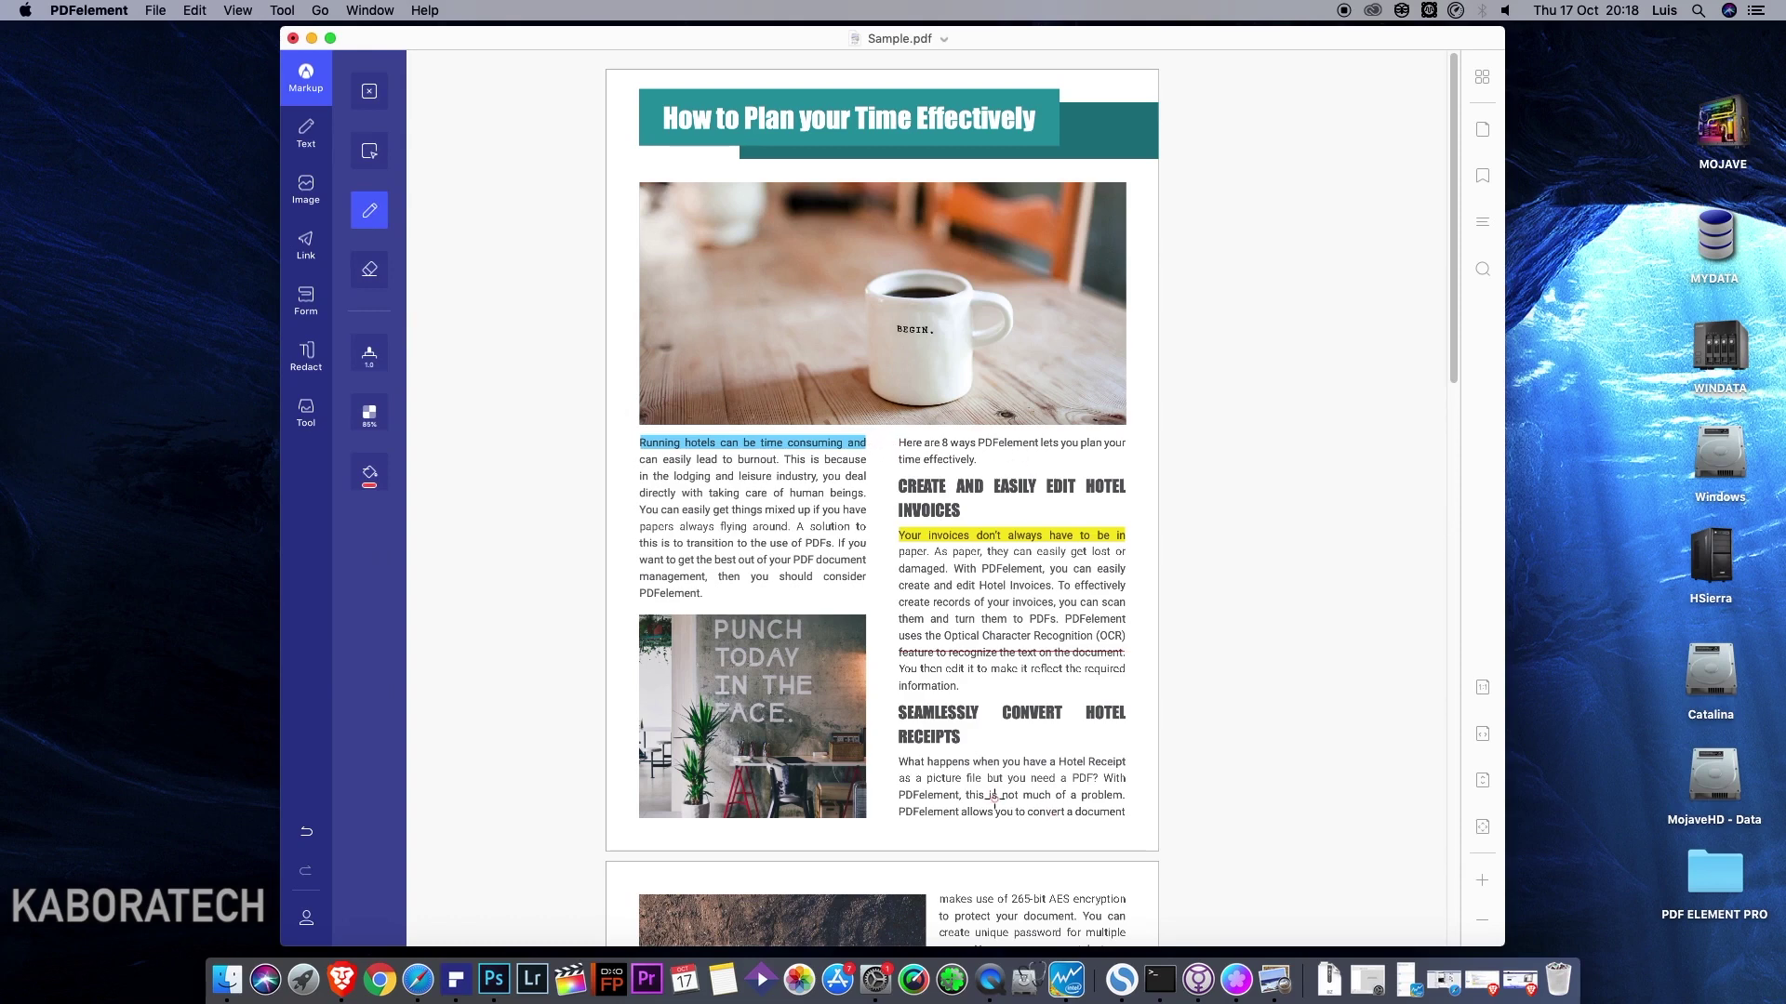
pyautogui.moveTo(874, 834); pyautogui.dragTo(1126, 833)
pyautogui.press('super+z')
pyautogui.moveTo(921, 837)
pyautogui.mouseDown()
pyautogui.moveTo(1079, 828)
pyautogui.moveTo(921, 837)
pyautogui.mouseUp()
# Set the freehand thickness to 5.0 and draw a red wavy line below the right column.
pyautogui.click(370, 269)
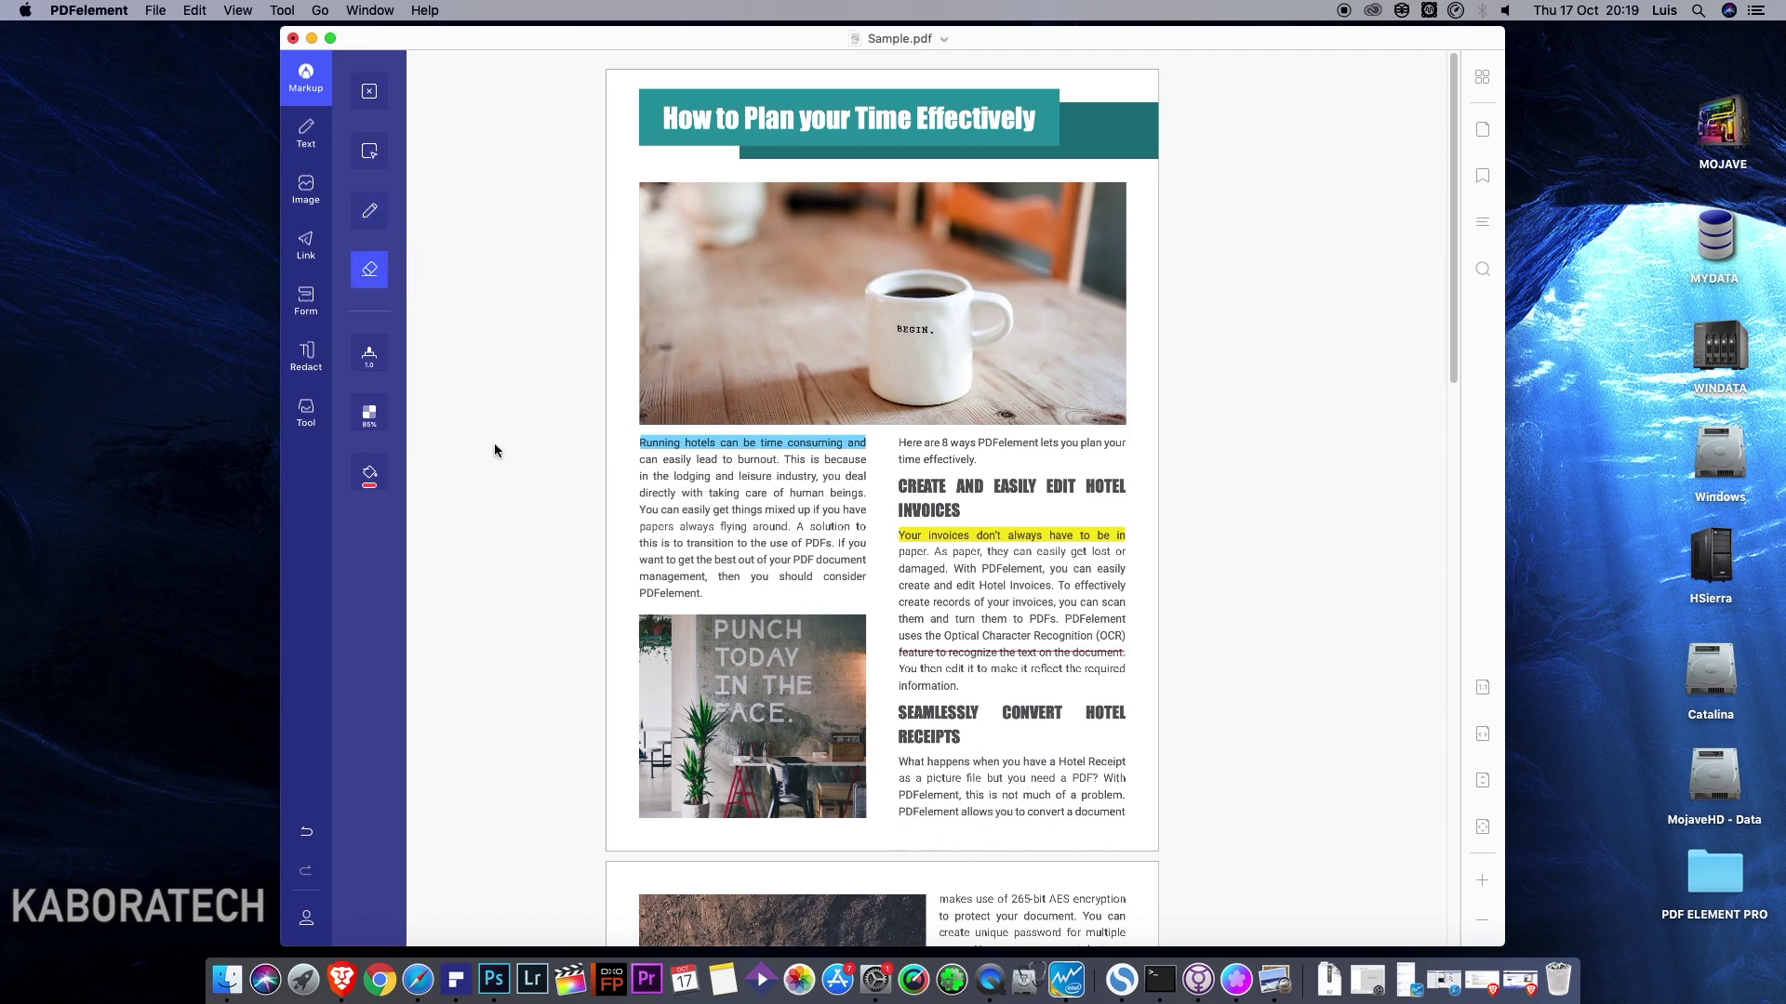
pyautogui.click(369, 362)
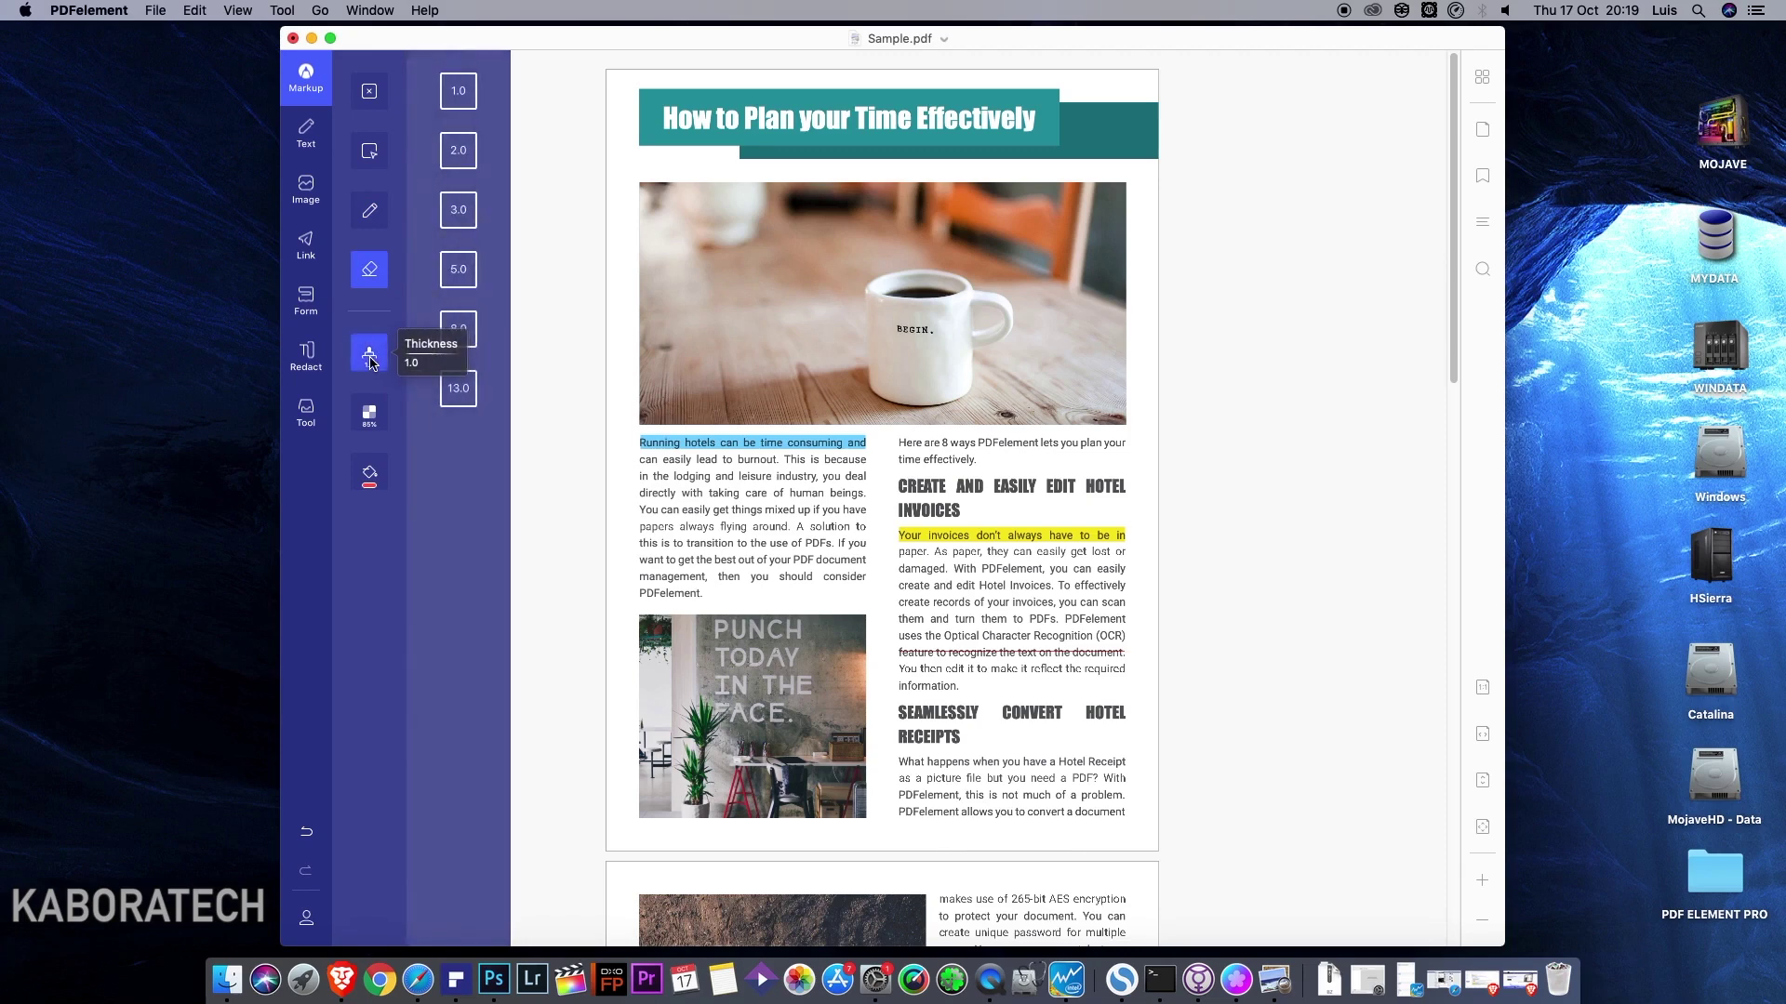
pyautogui.moveTo(419, 362); pyautogui.dragTo(455, 362)
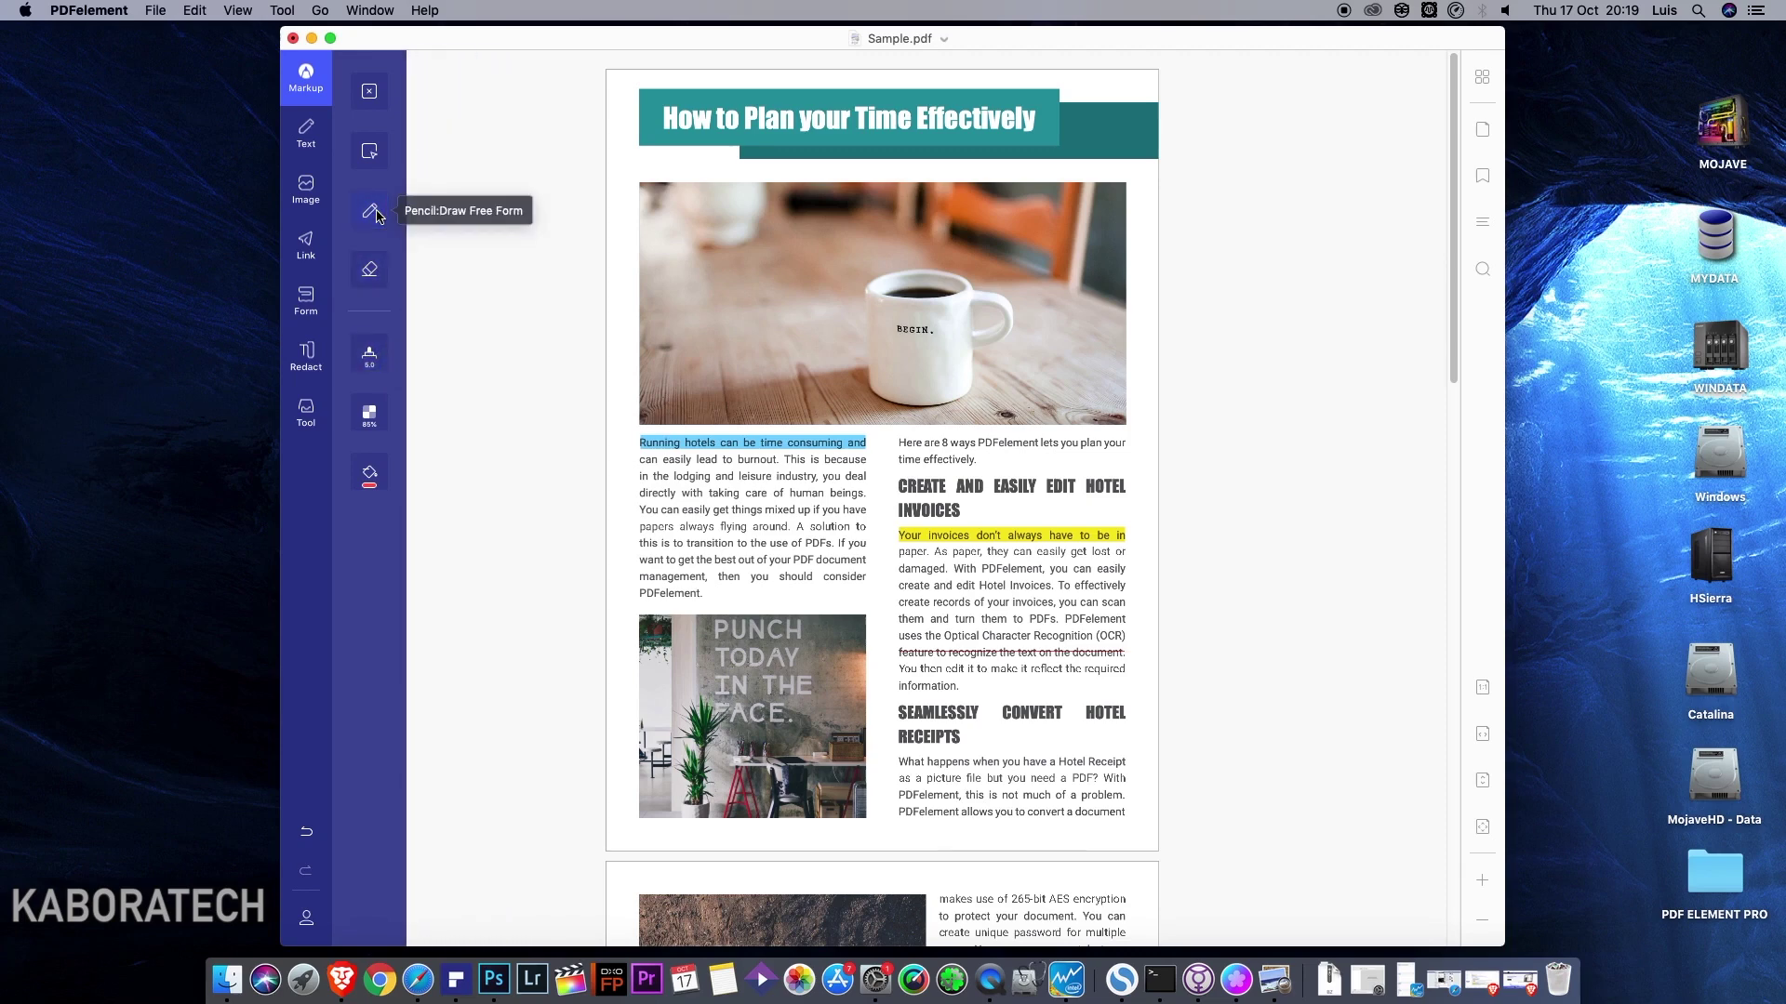
pyautogui.moveTo(904, 831); pyautogui.dragTo(1115, 827)
# Erase the red wavy line from both ends until it is gone.
pyautogui.click(369, 269)
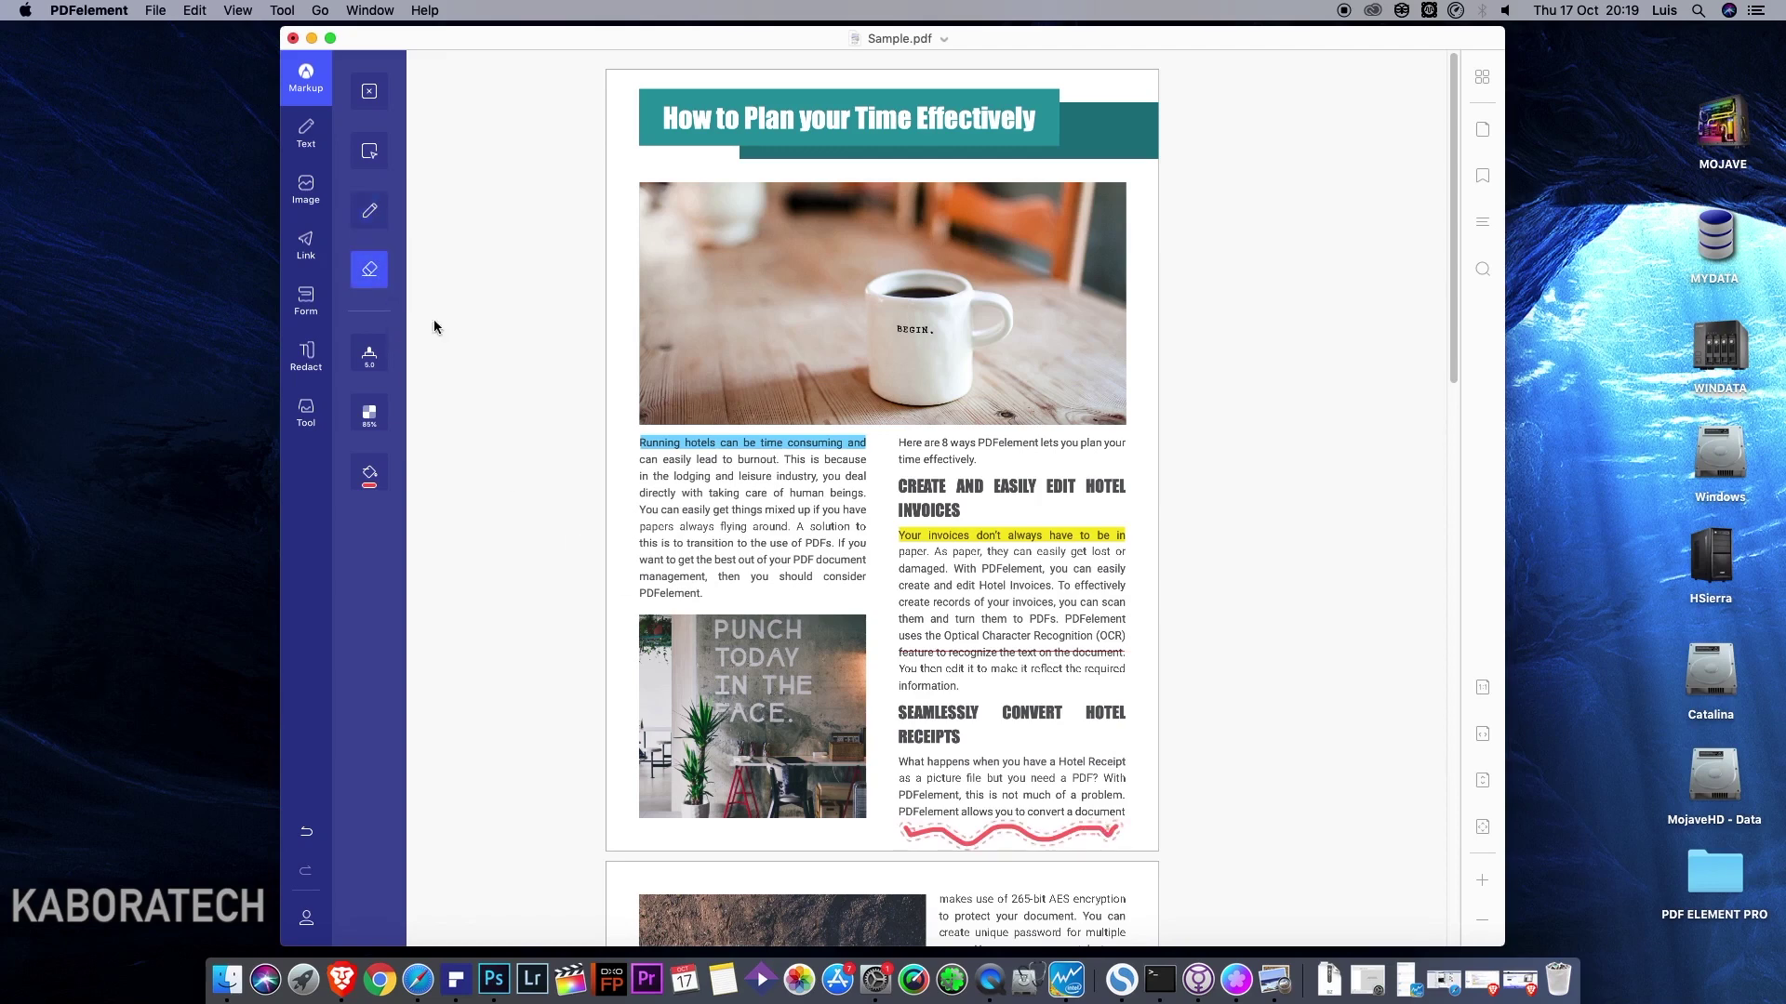
pyautogui.moveTo(1118, 834); pyautogui.dragTo(1068, 834)
pyautogui.moveTo(960, 833); pyautogui.dragTo(895, 830)
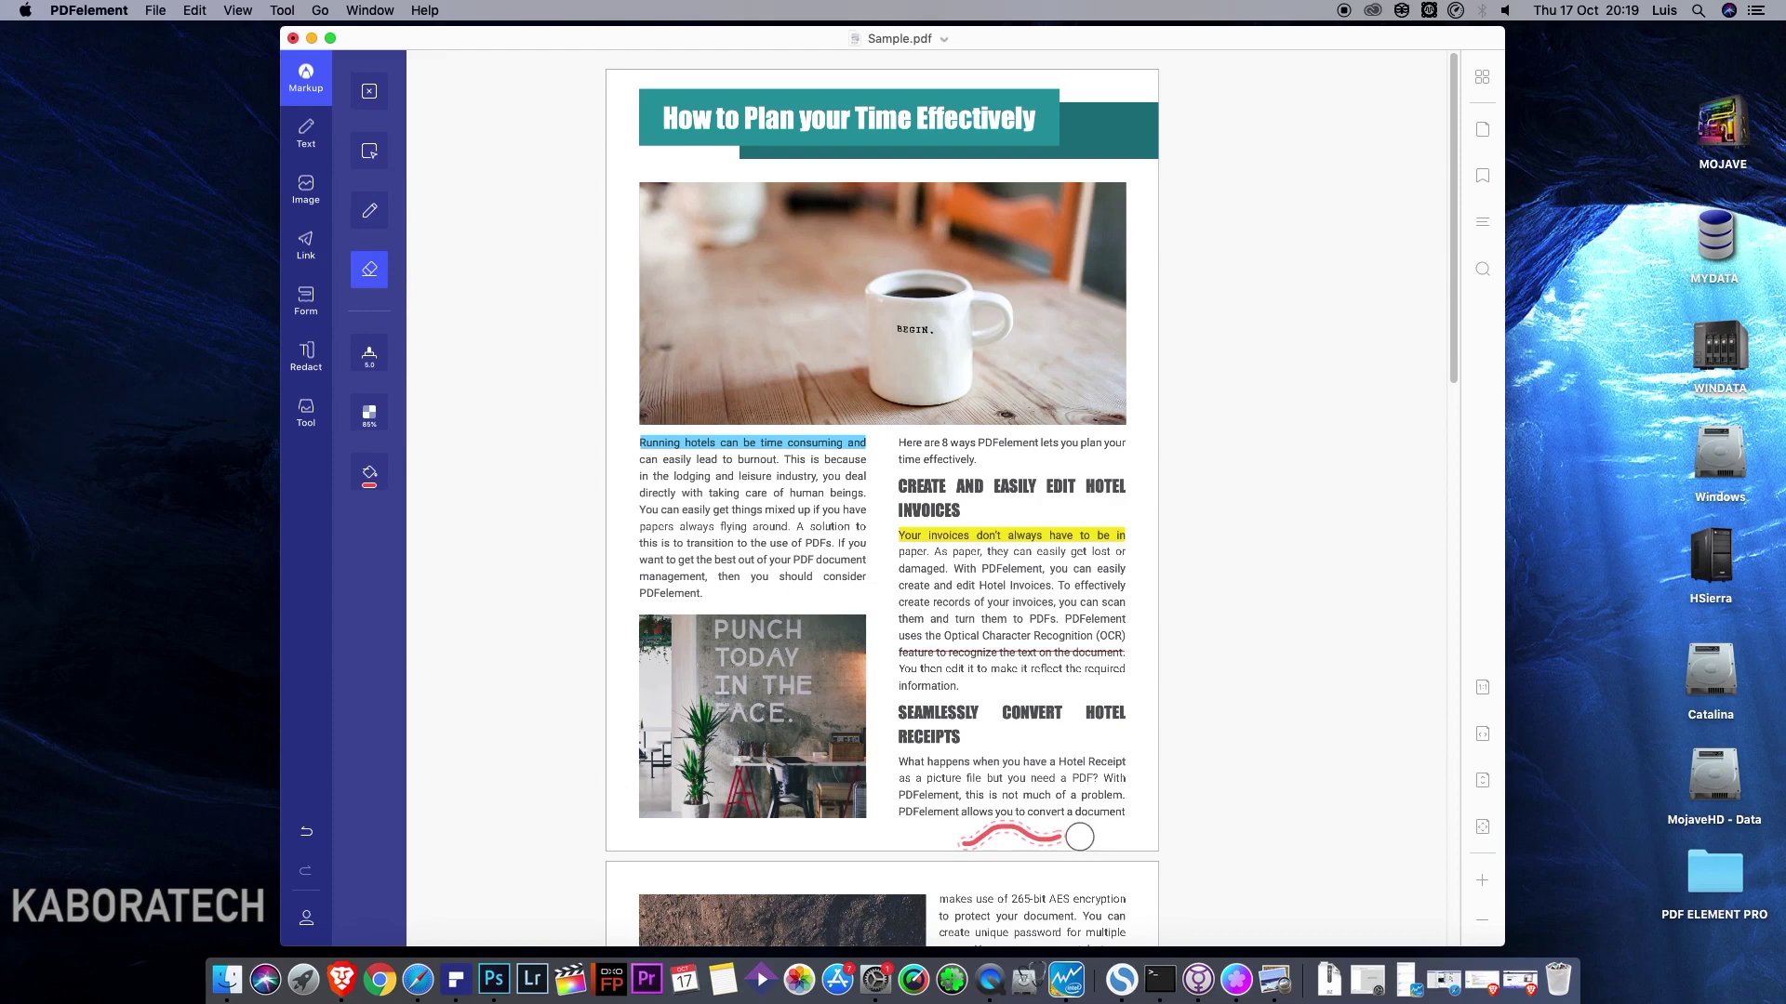
pyautogui.moveTo(1083, 833); pyautogui.dragTo(952, 835)
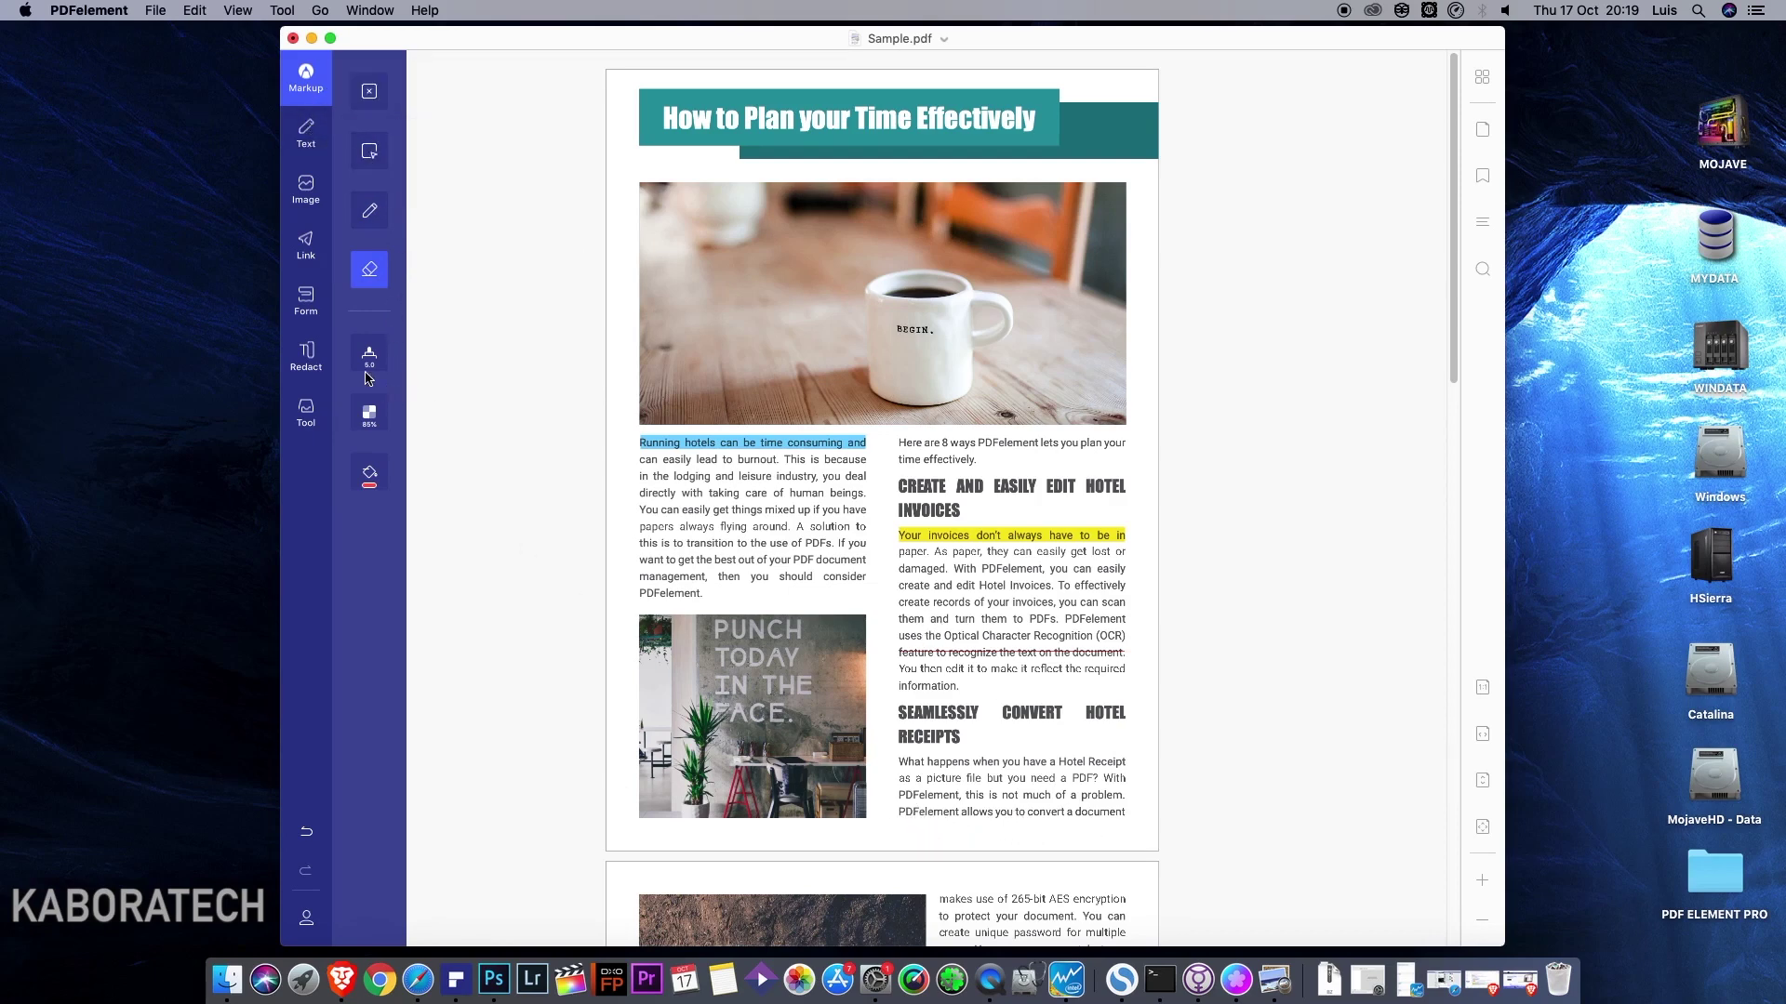
# Look over the shape drawing options, then leave markup for text-editing mode.
pyautogui.click(310, 88)
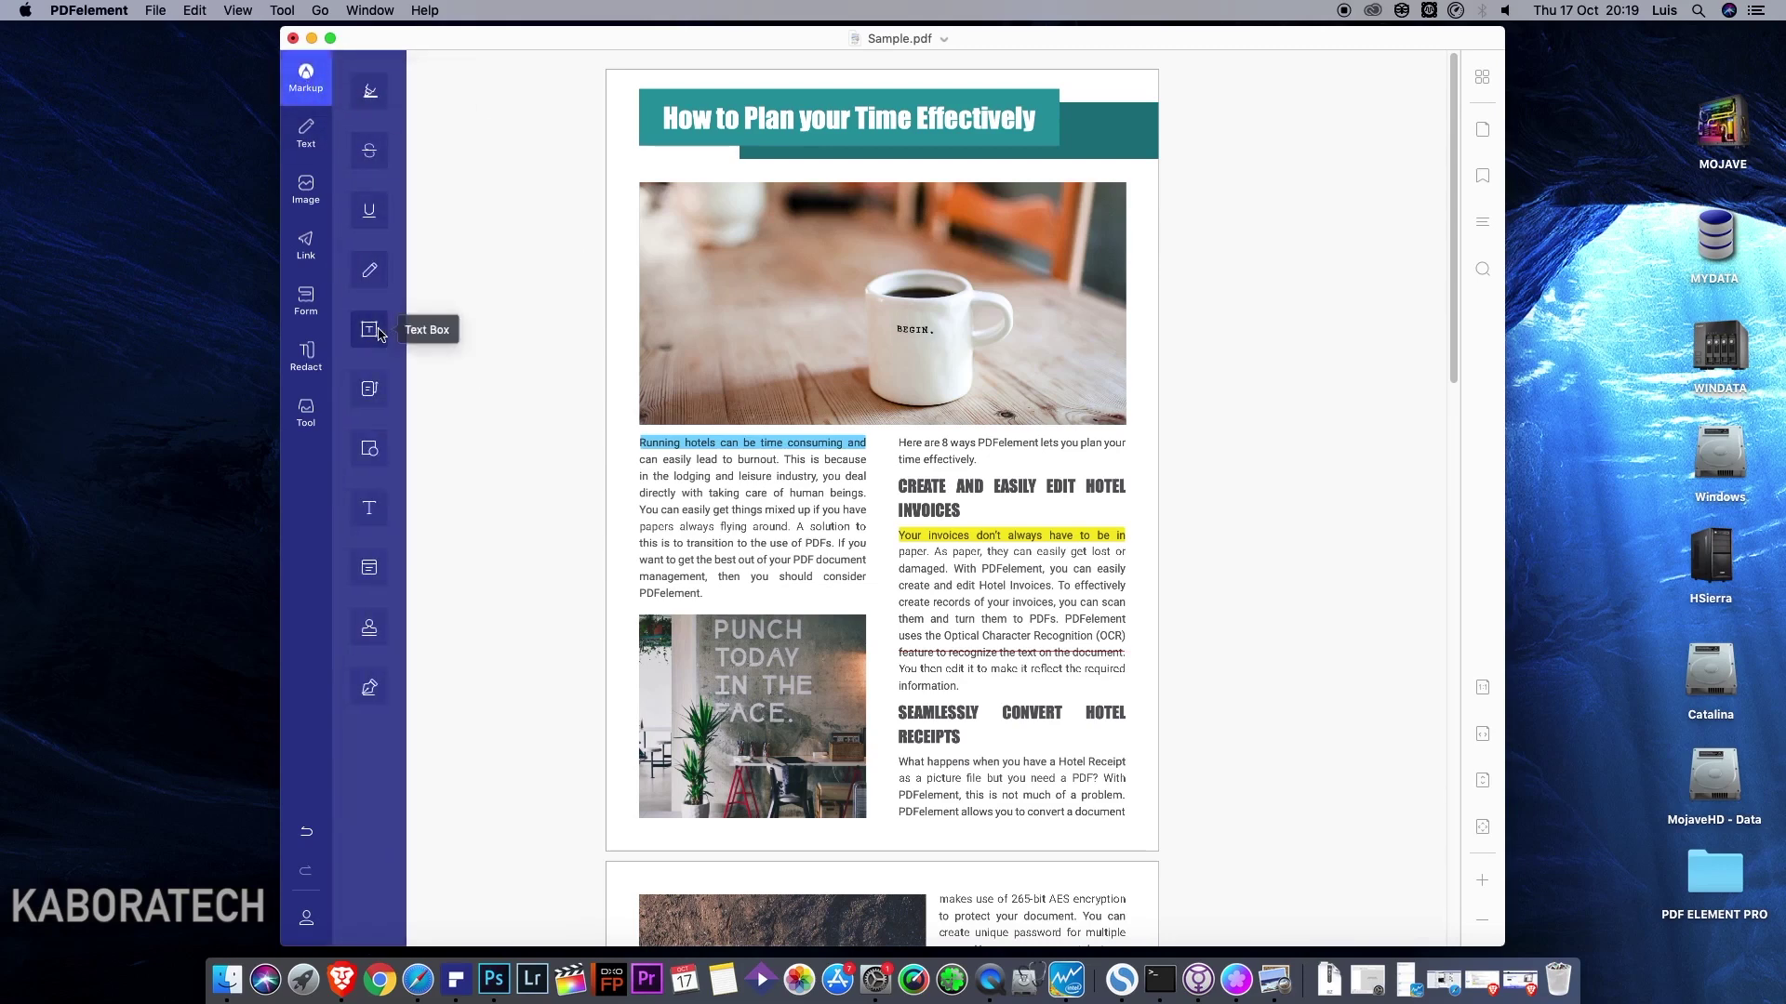
pyautogui.click(369, 451)
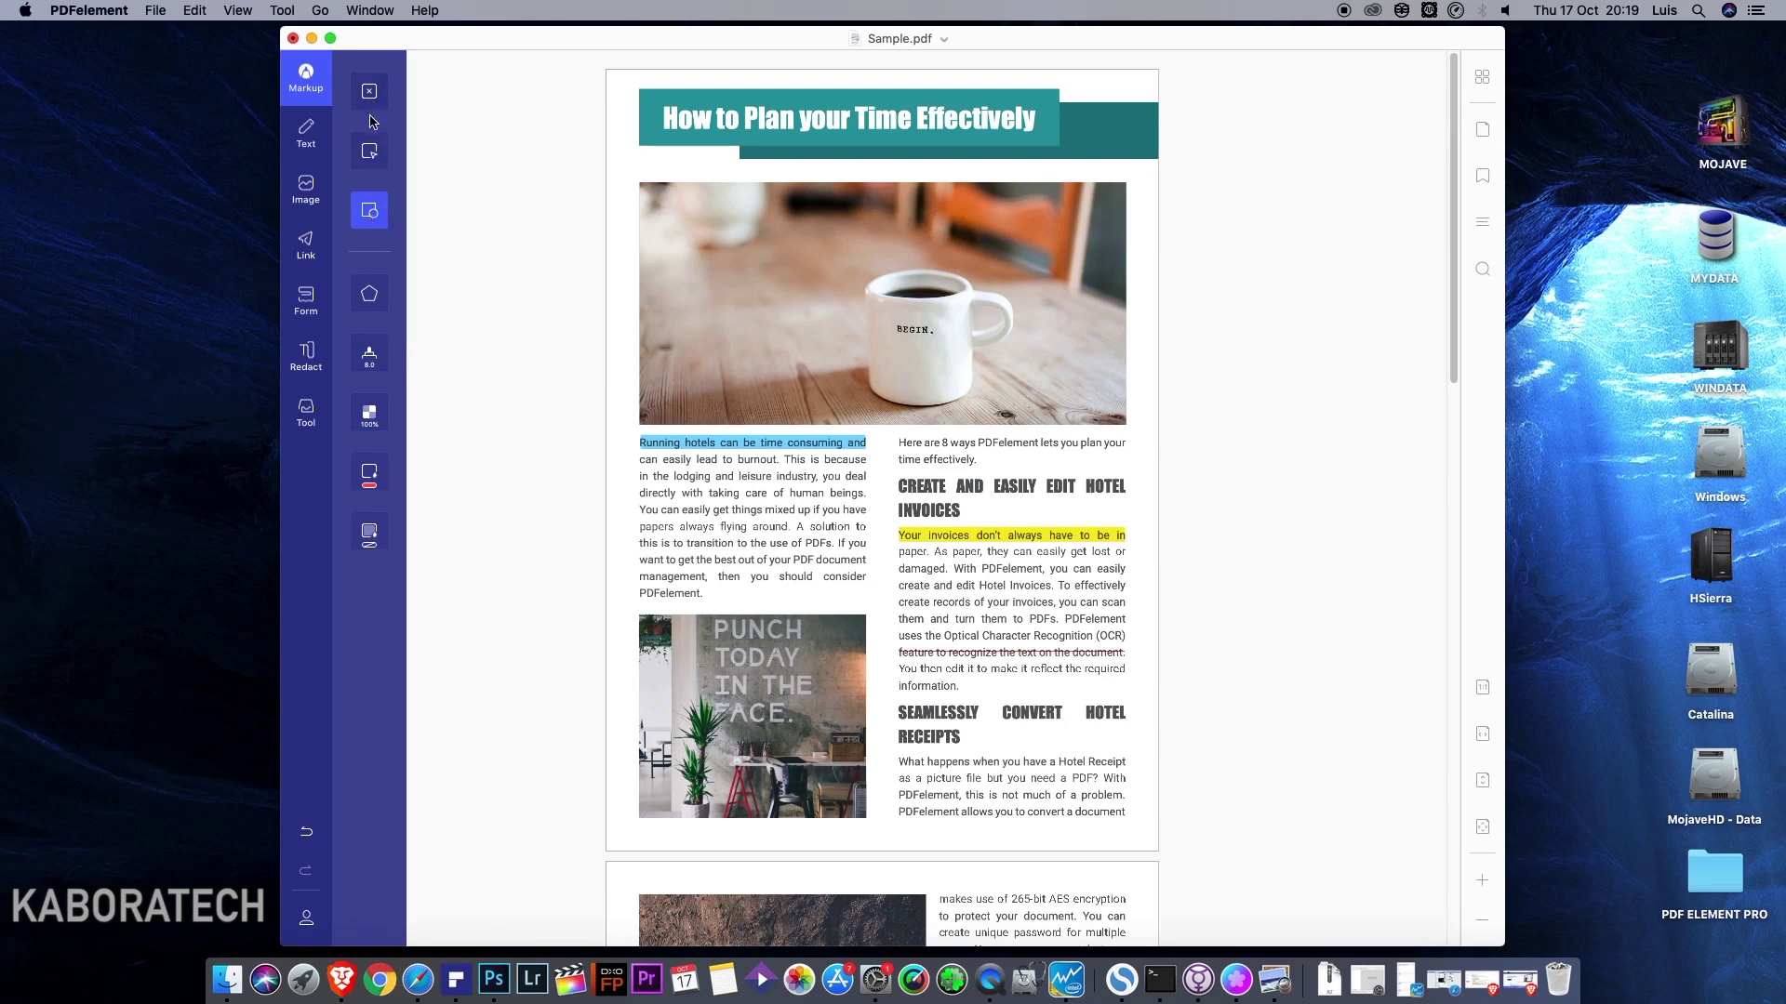
pyautogui.click(312, 85)
pyautogui.click(304, 135)
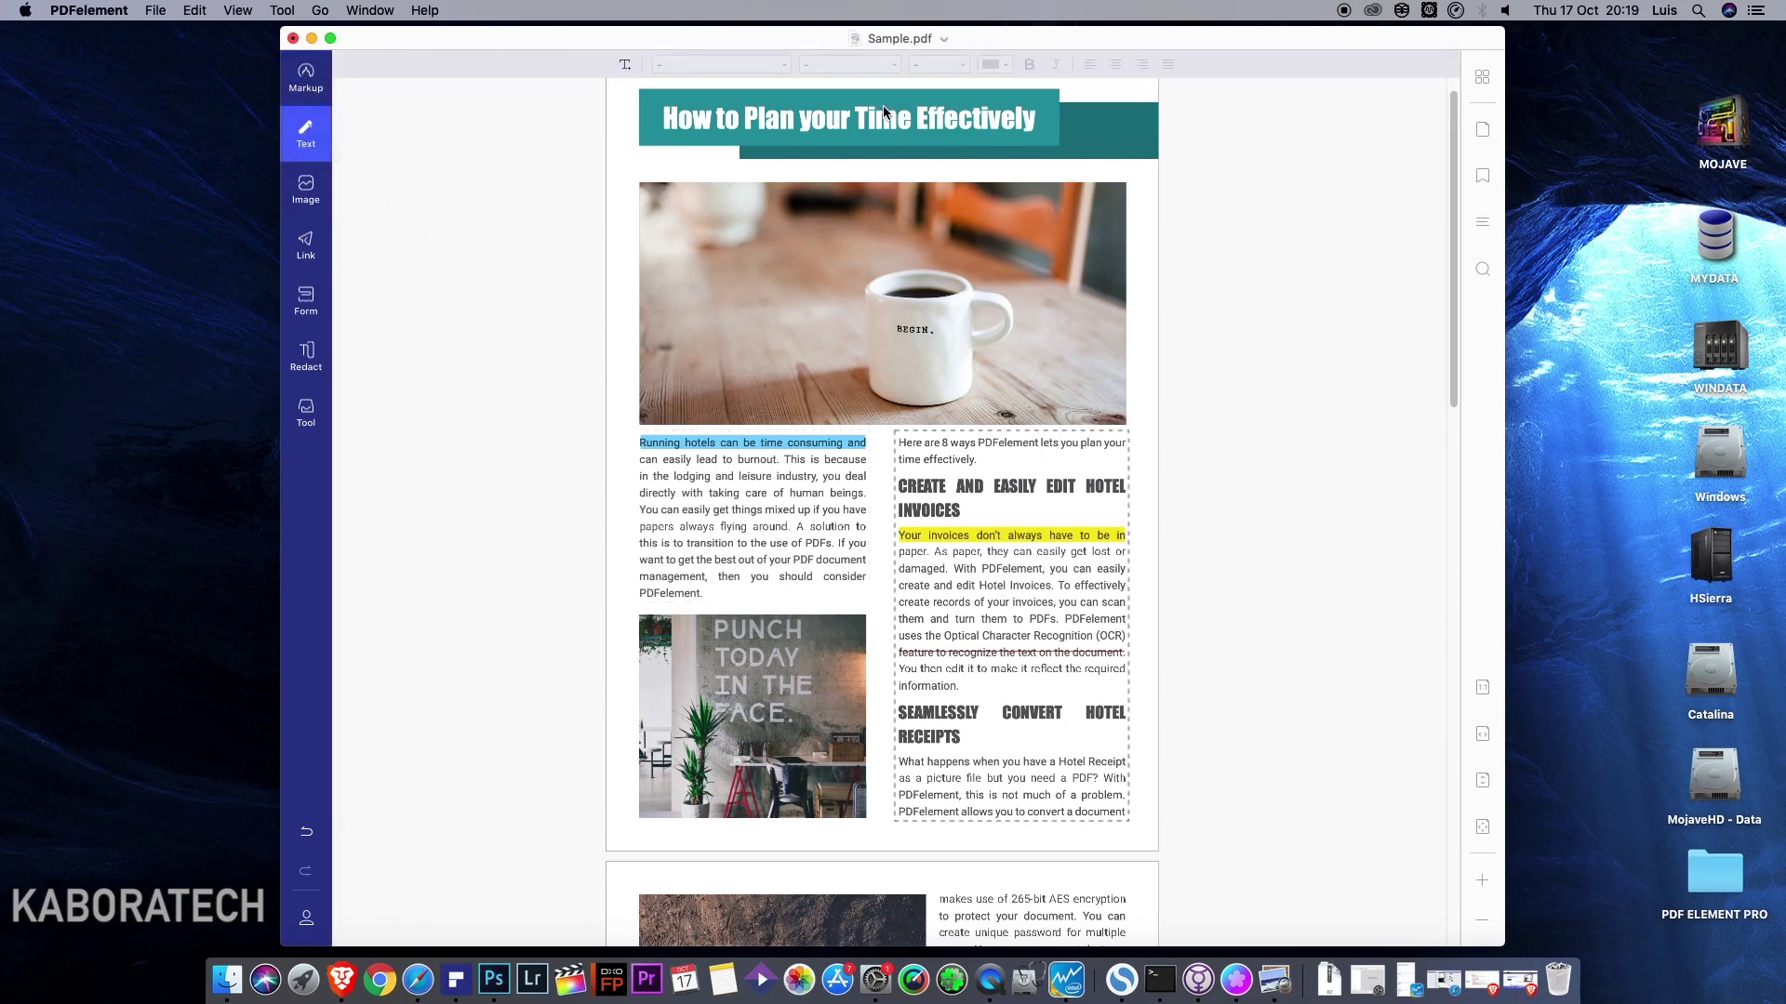
# Try Hiragino Kaku Gothic 14pt on the widened title, then undo the changes.
pyautogui.click(677, 122)
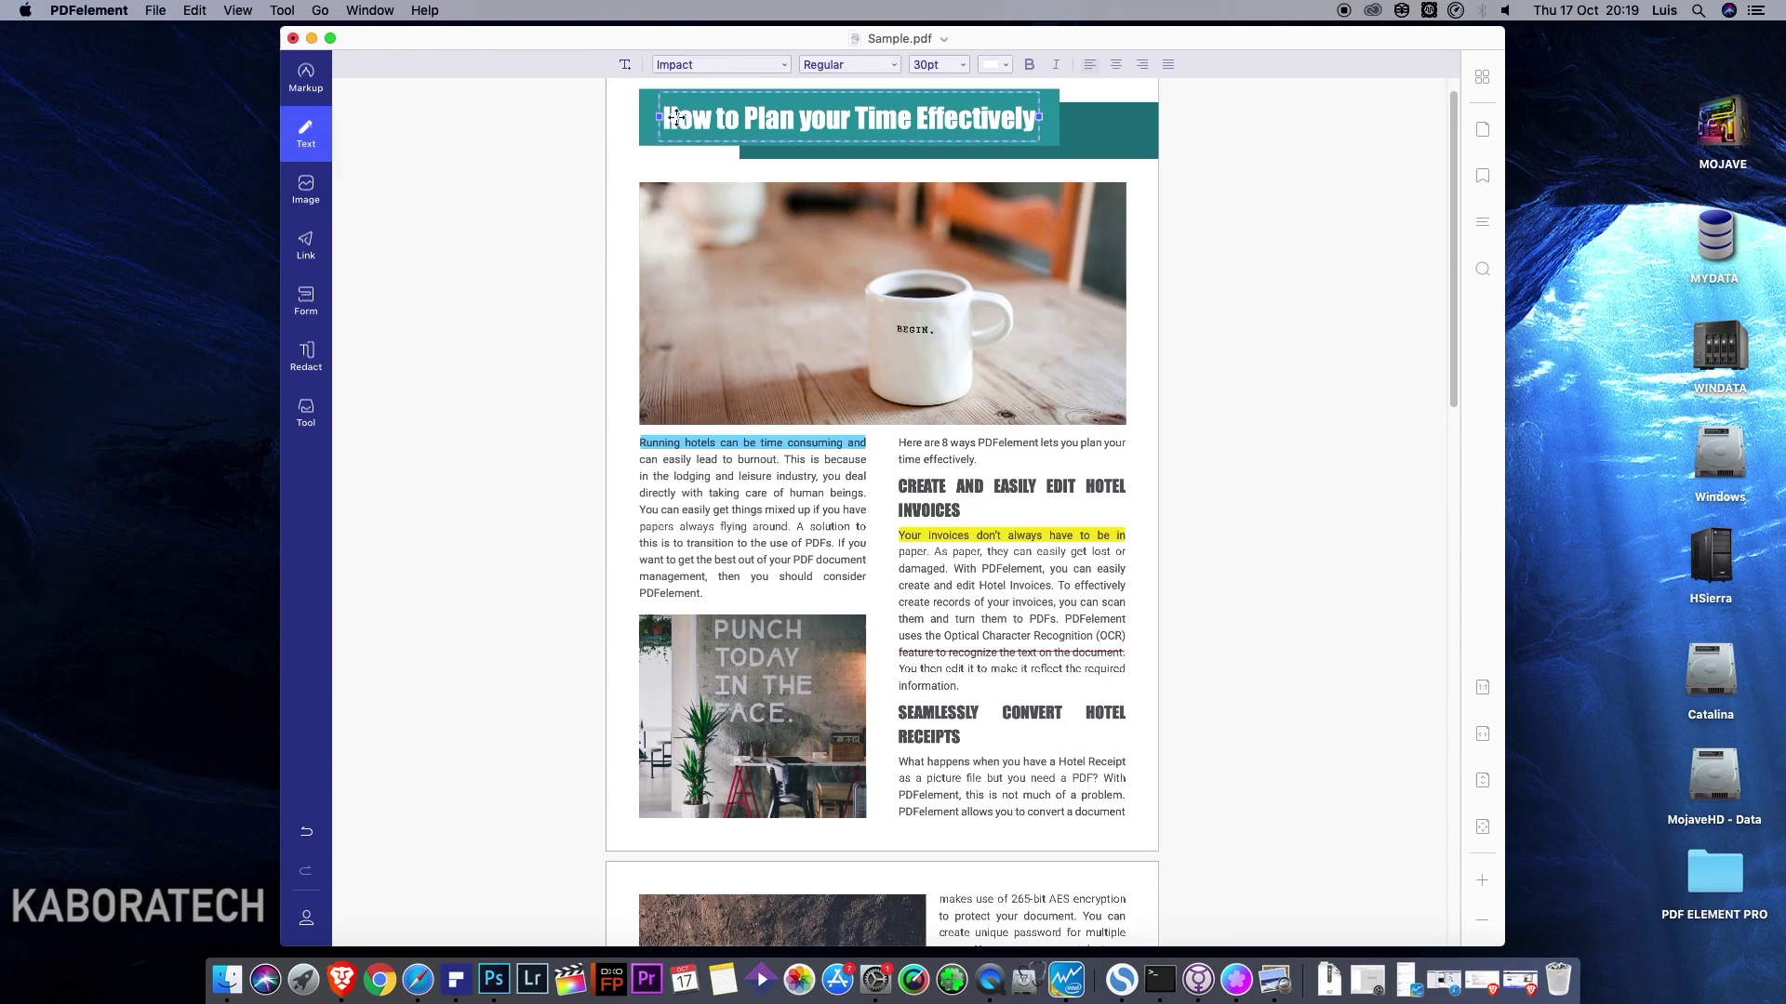
pyautogui.click(787, 68)
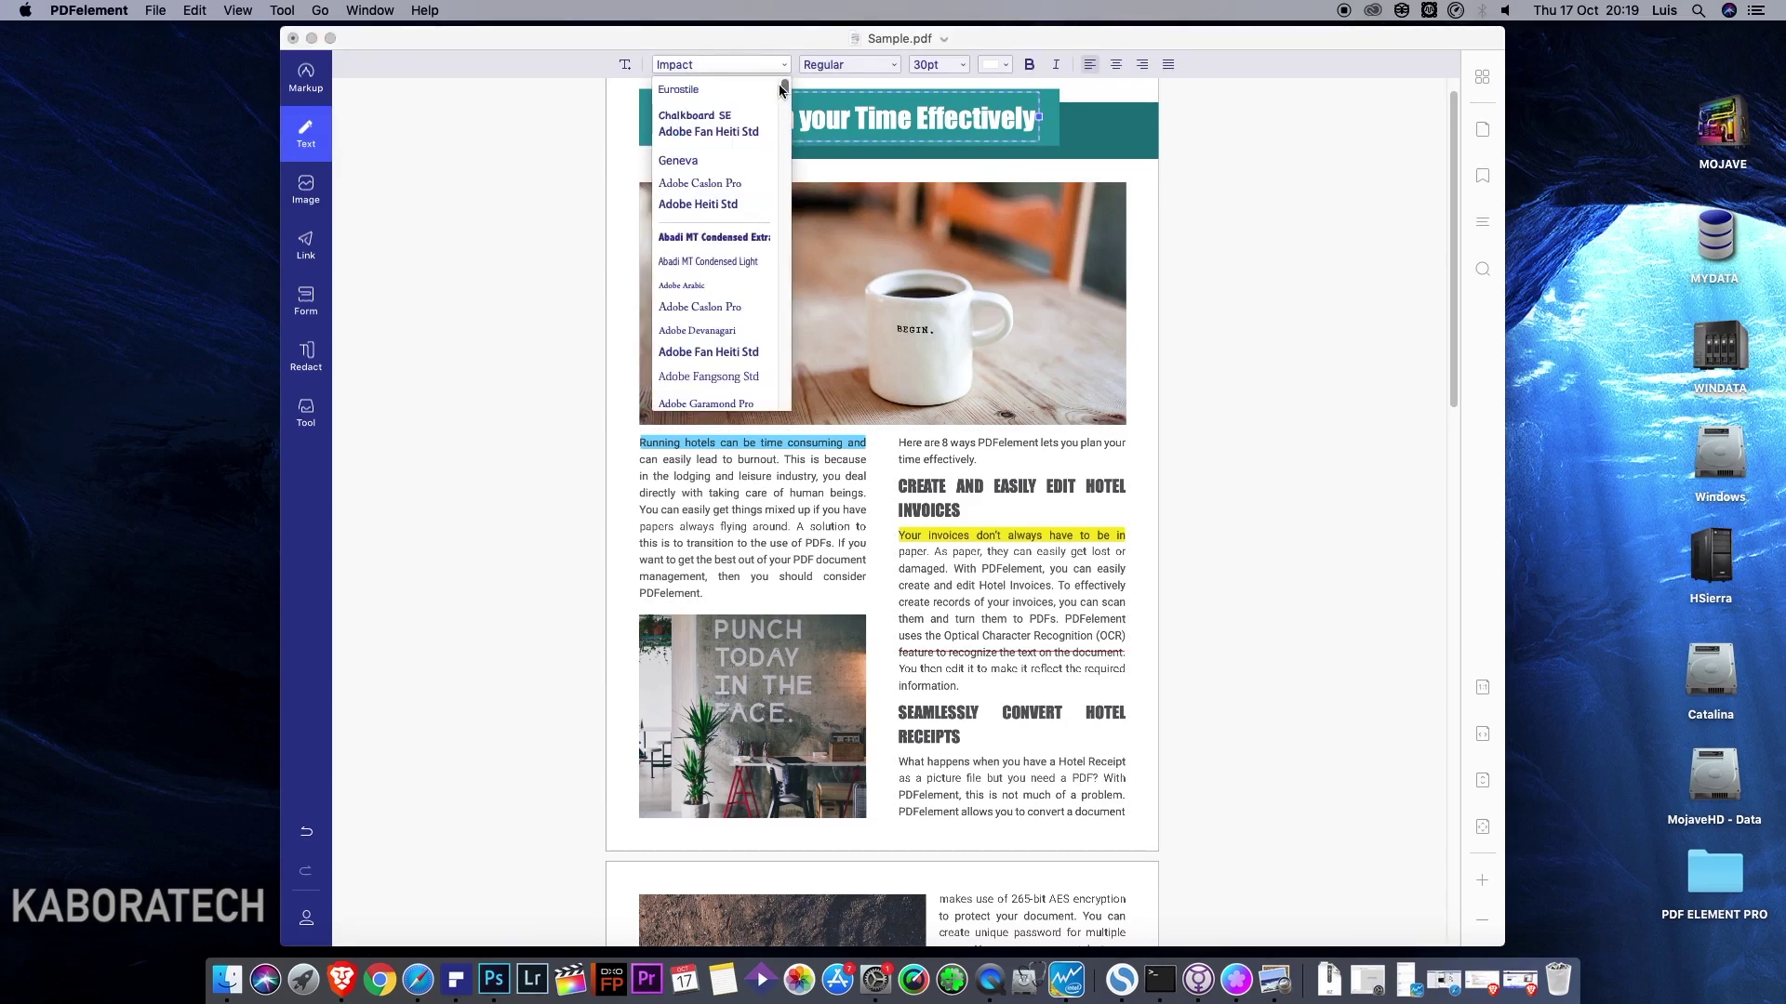
pyautogui.moveTo(785, 90); pyautogui.dragTo(786, 230)
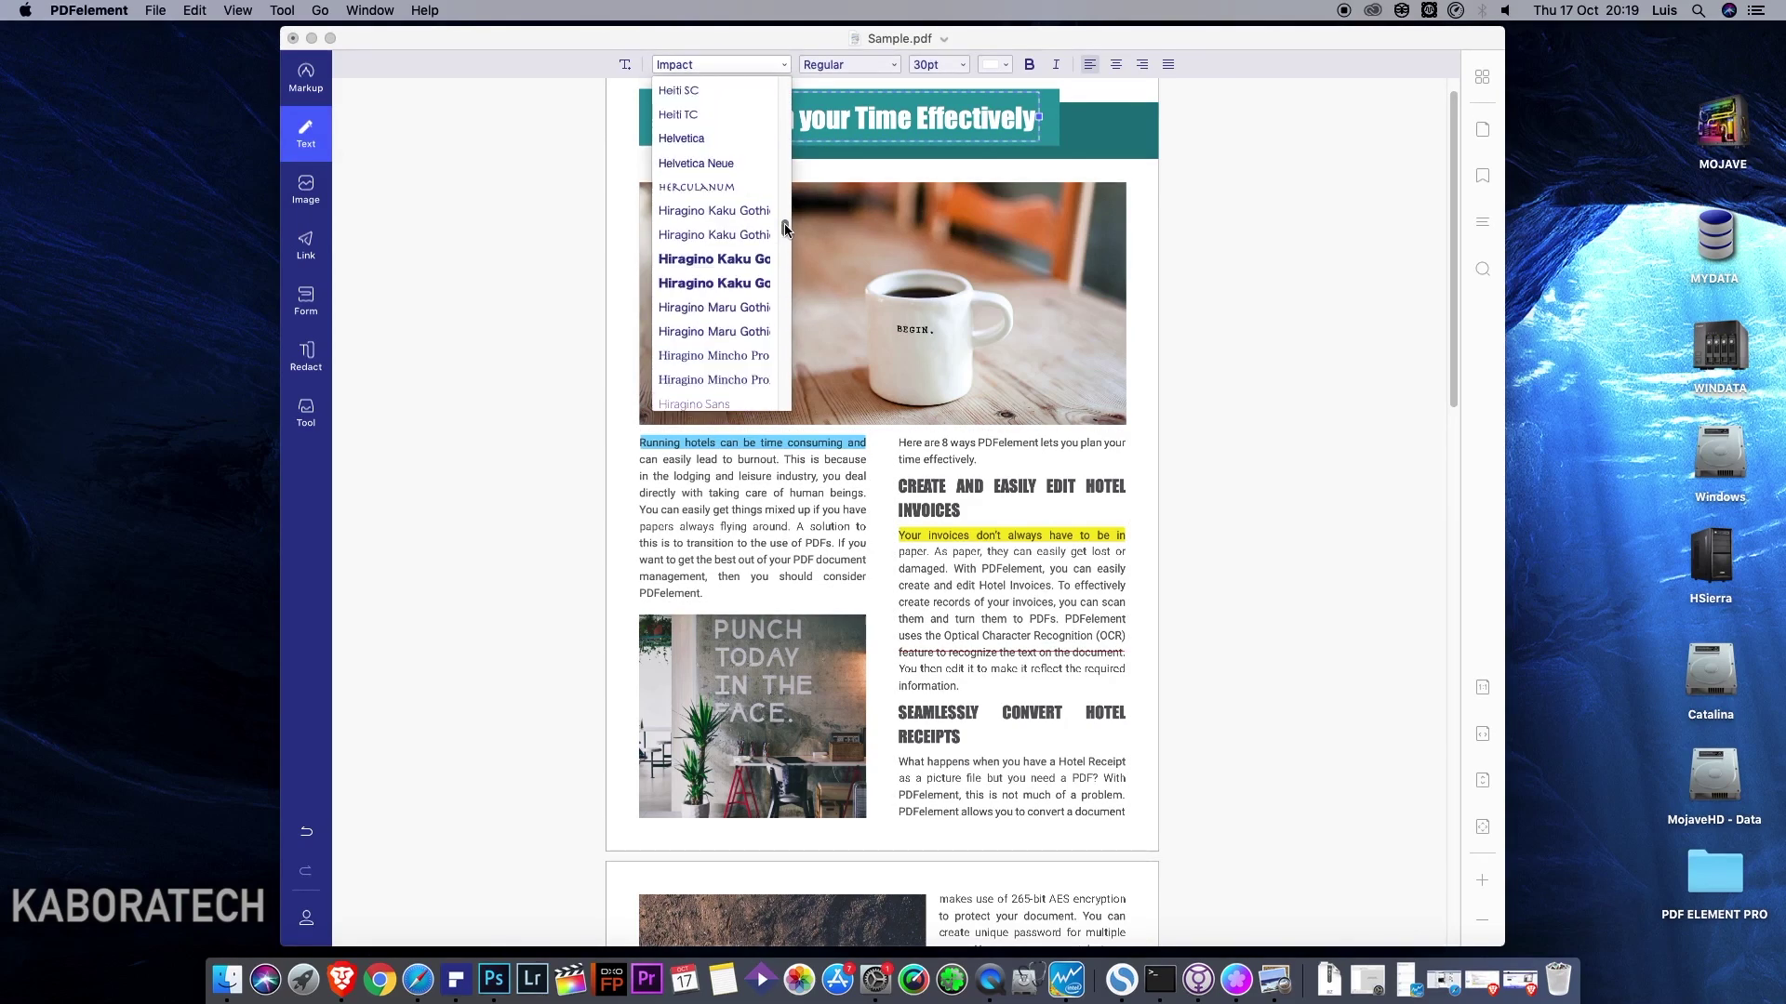
pyautogui.click(717, 257)
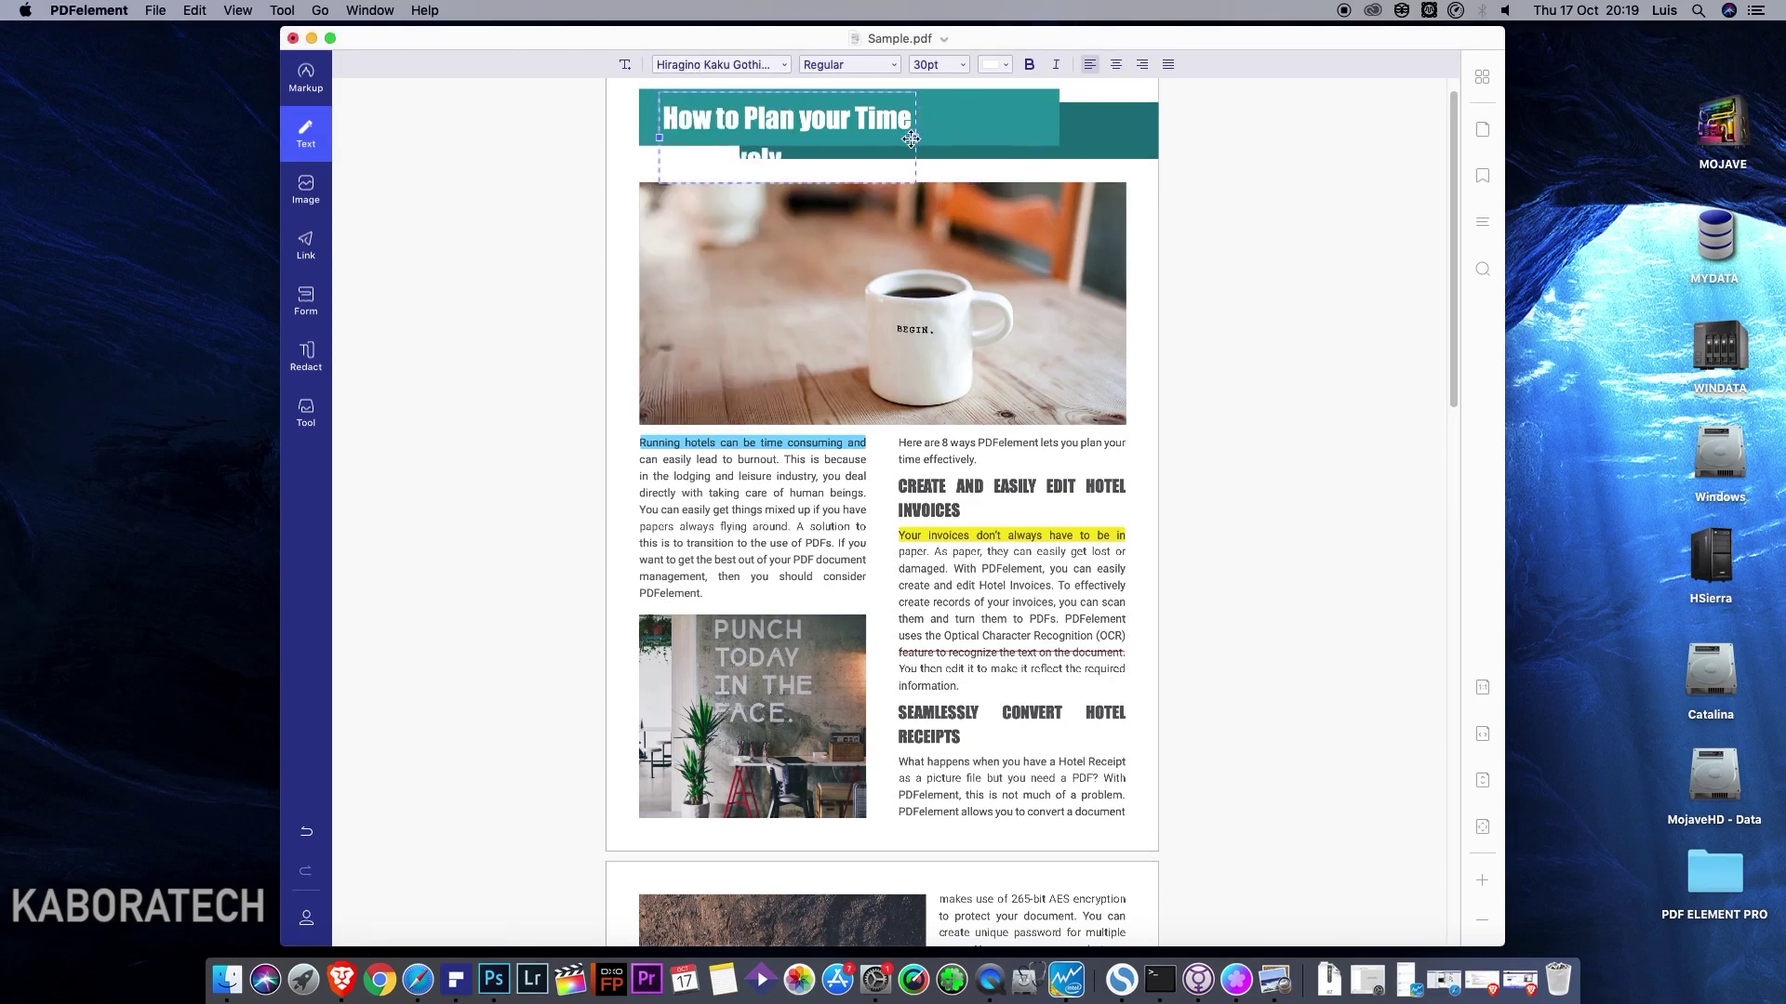
pyautogui.moveTo(915, 137); pyautogui.dragTo(1059, 137)
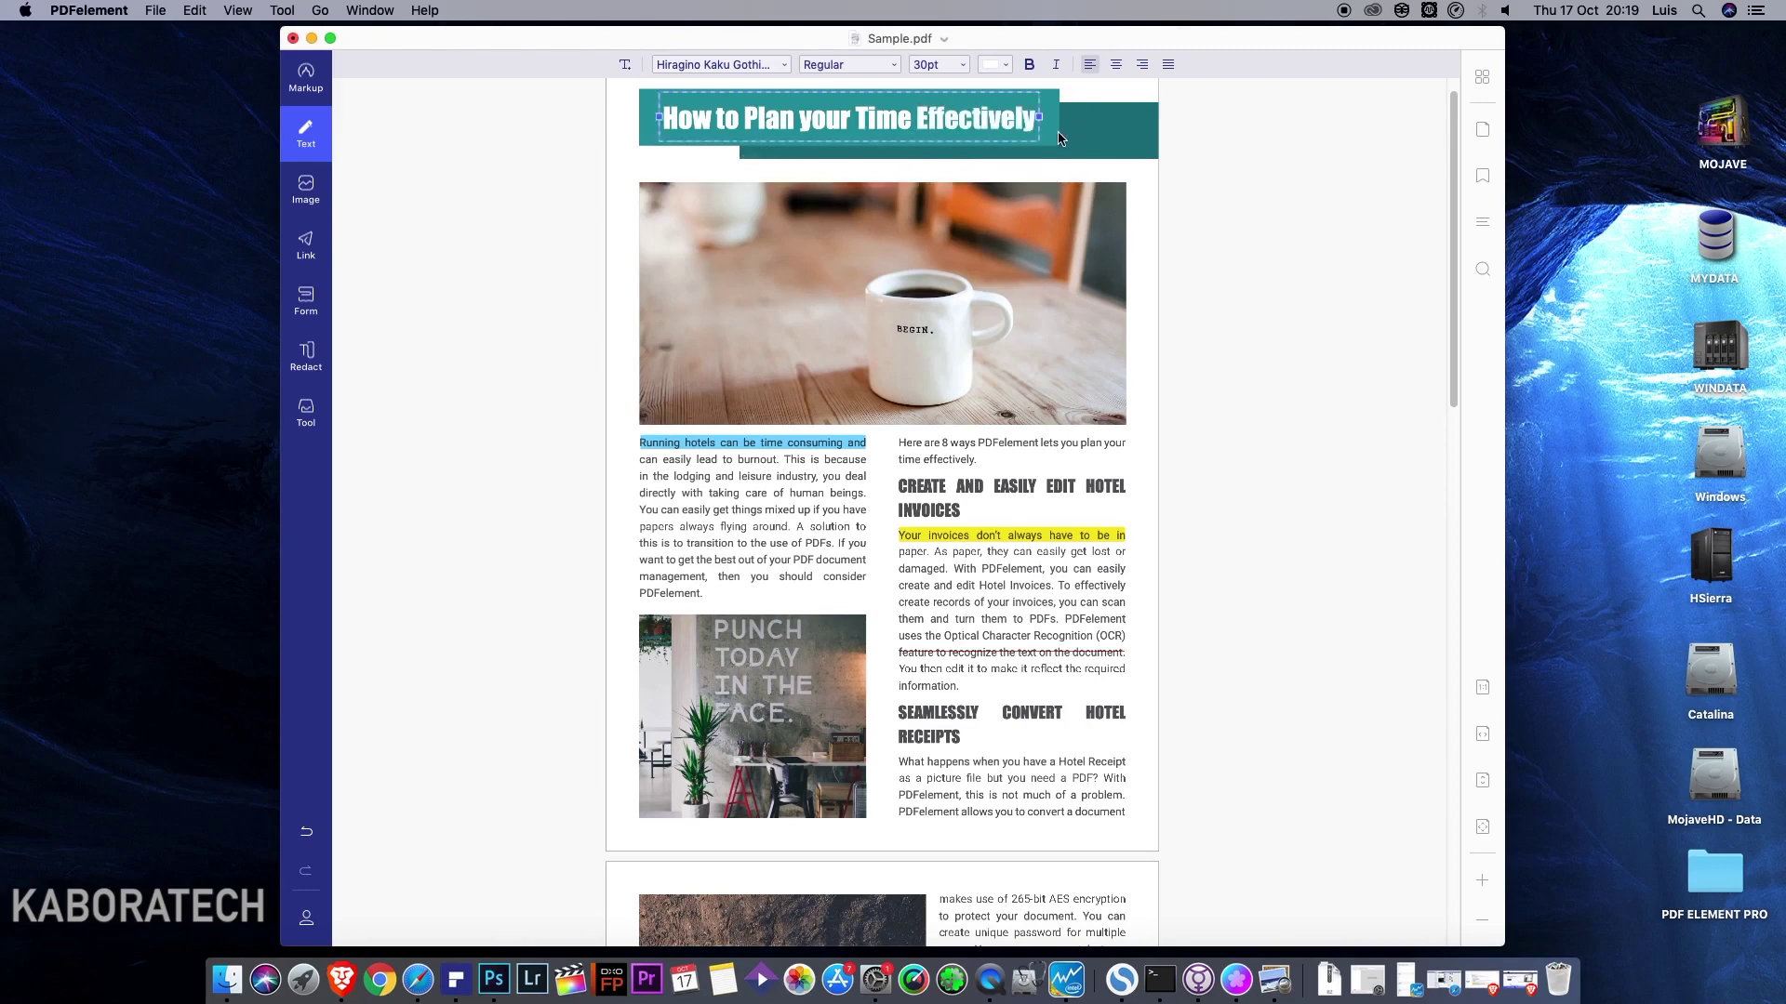
pyautogui.click(965, 64)
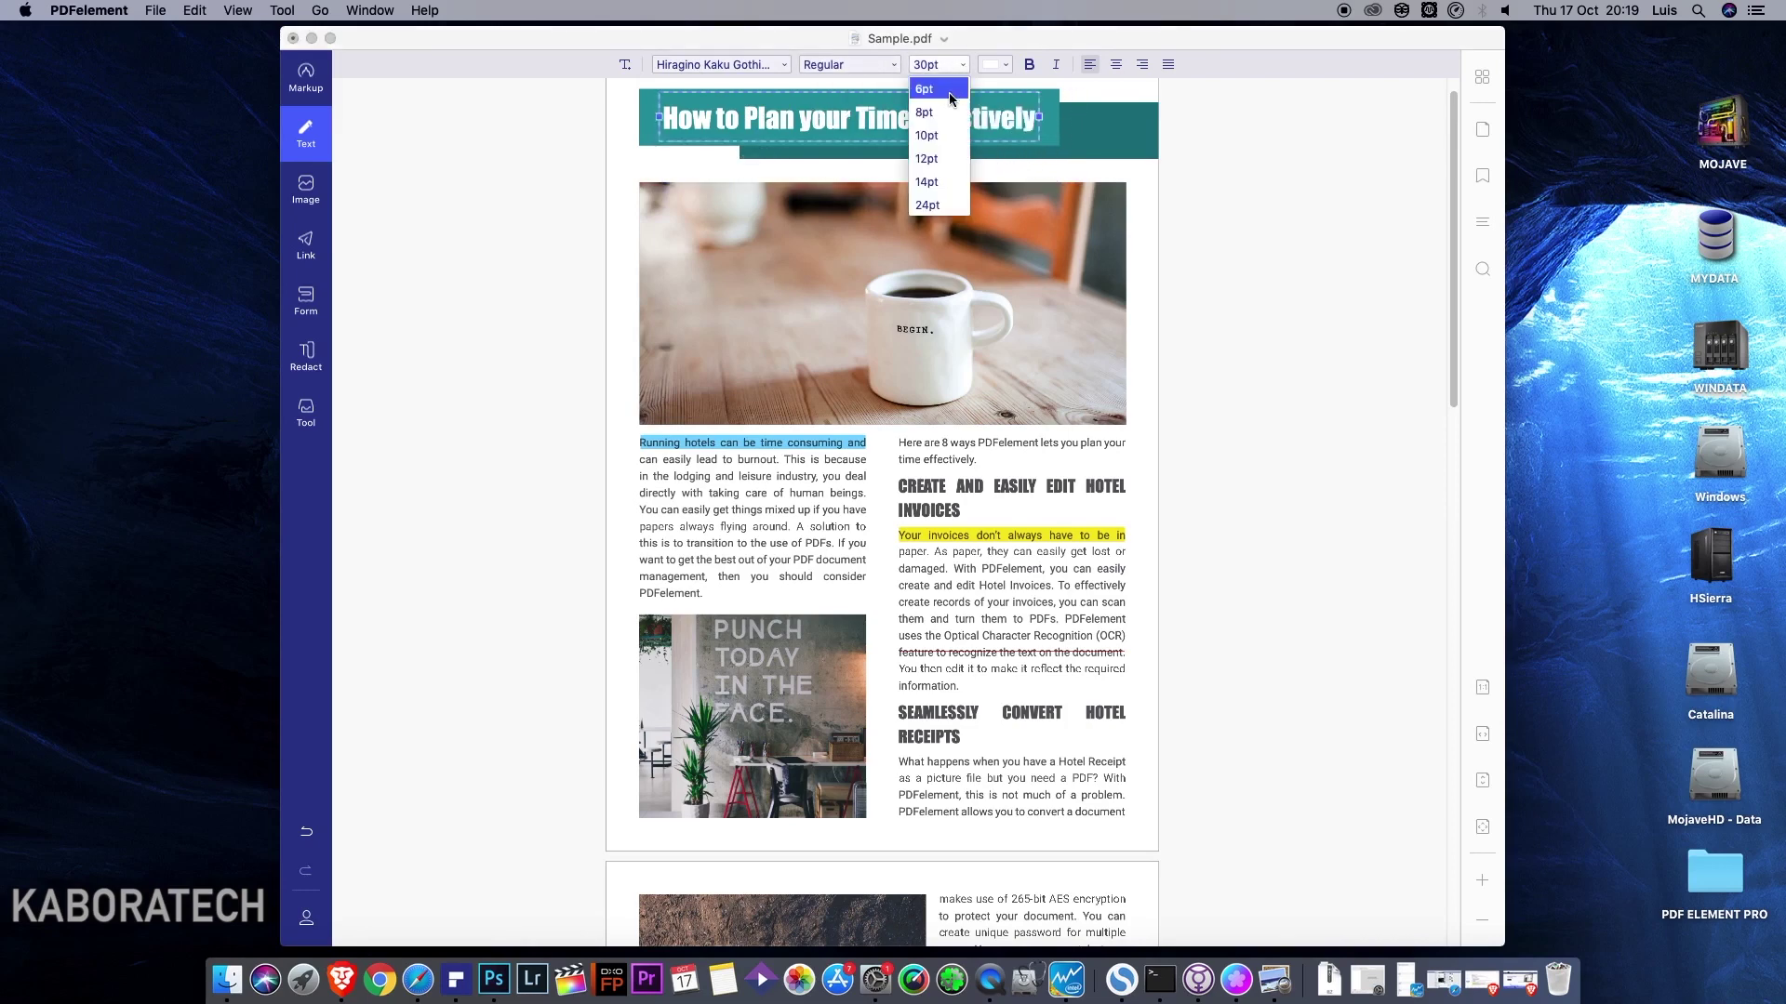
pyautogui.click(932, 182)
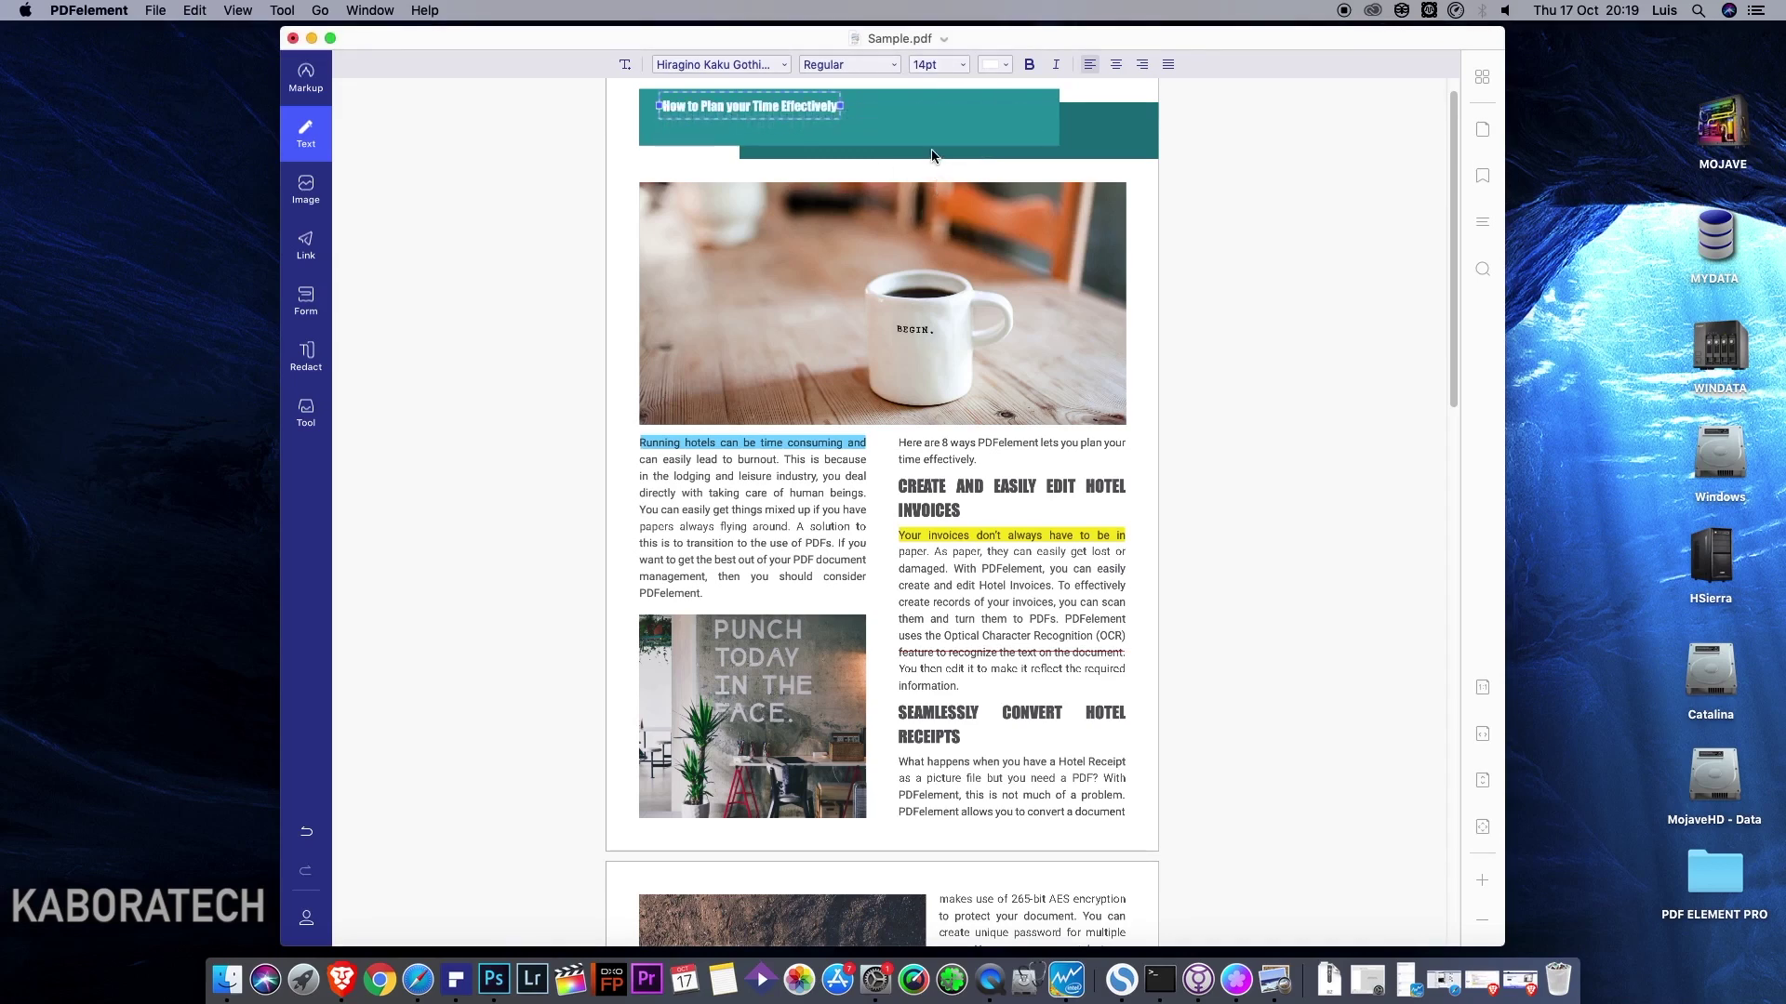
pyautogui.press('super+z')
pyautogui.press('super+z')
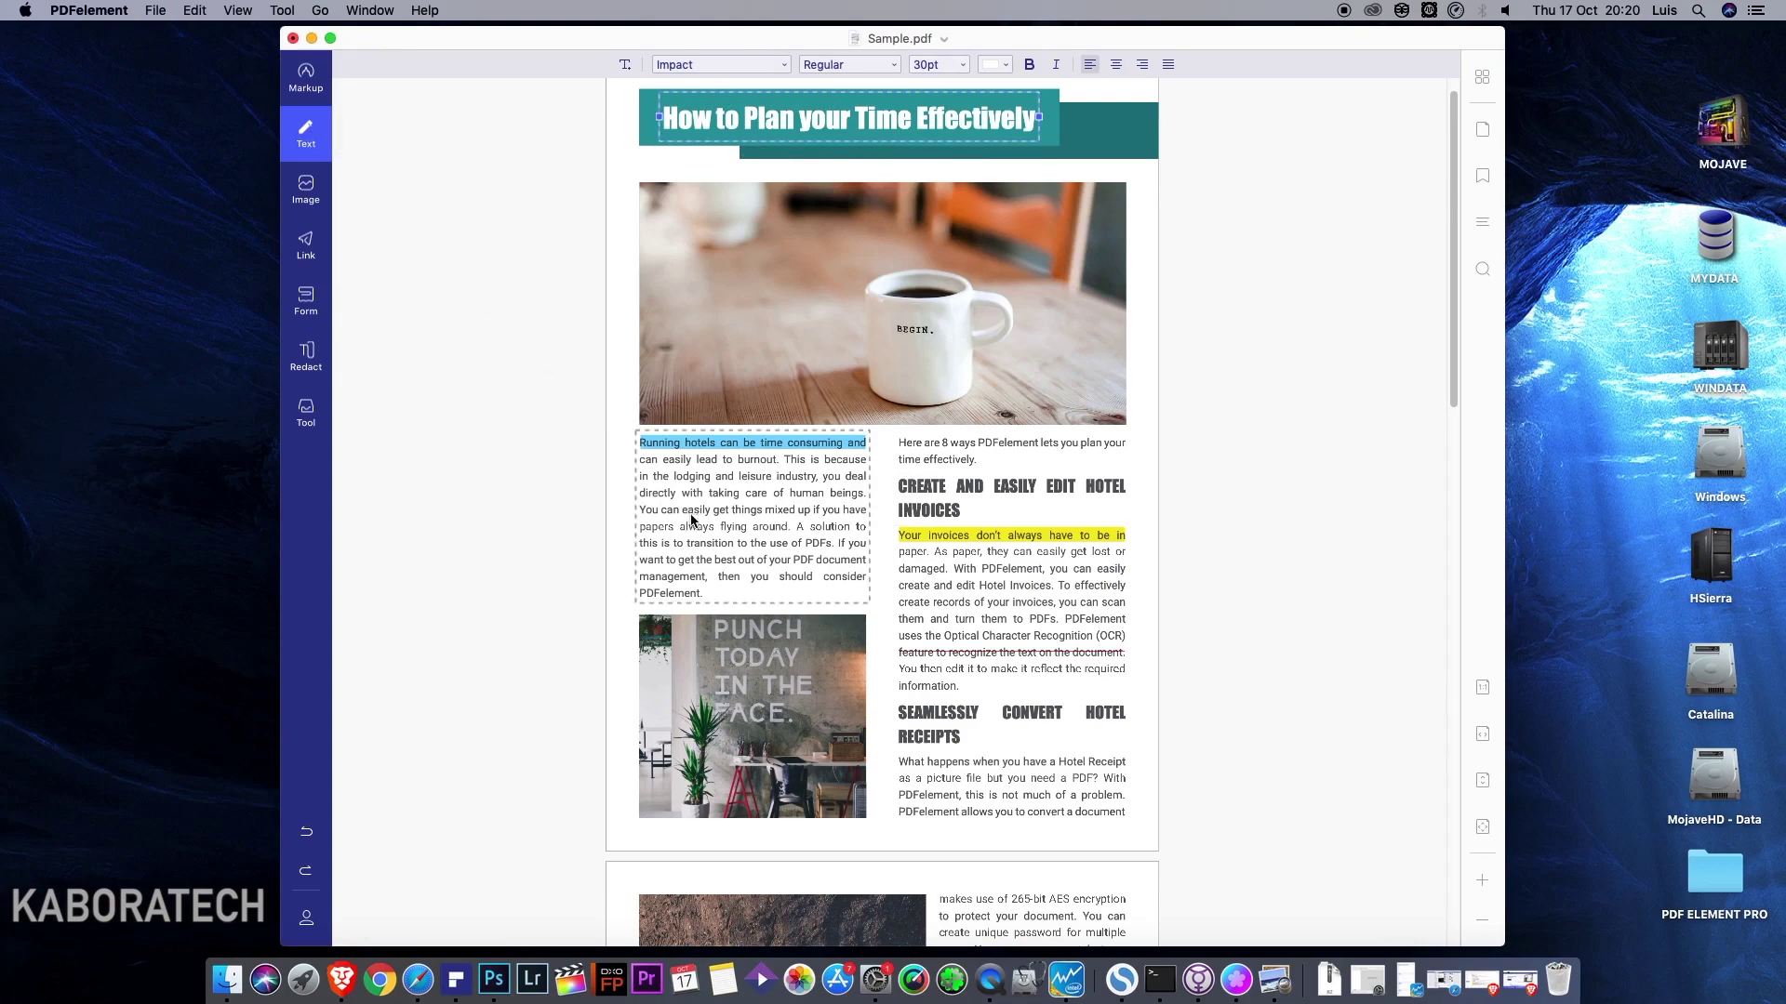
# Make the word 'password' in the page 2 paragraph bold.
pyautogui.scroll(-10, 1009, 669)
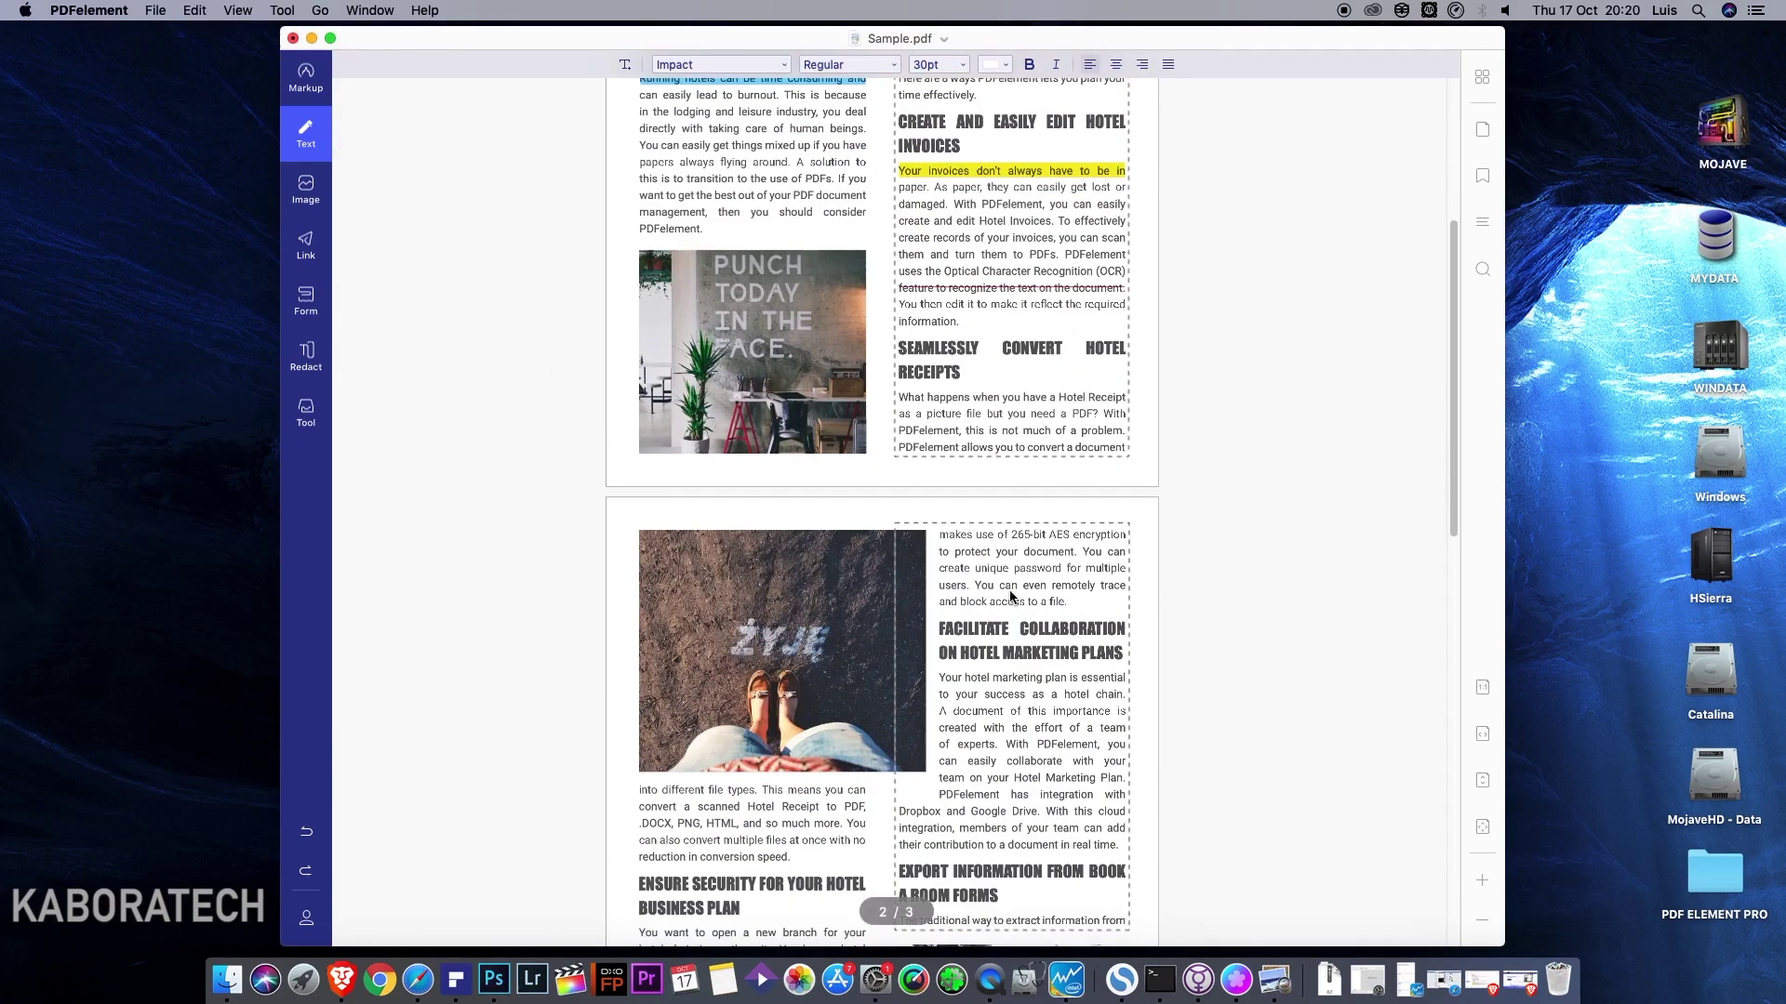
pyautogui.click(1018, 571)
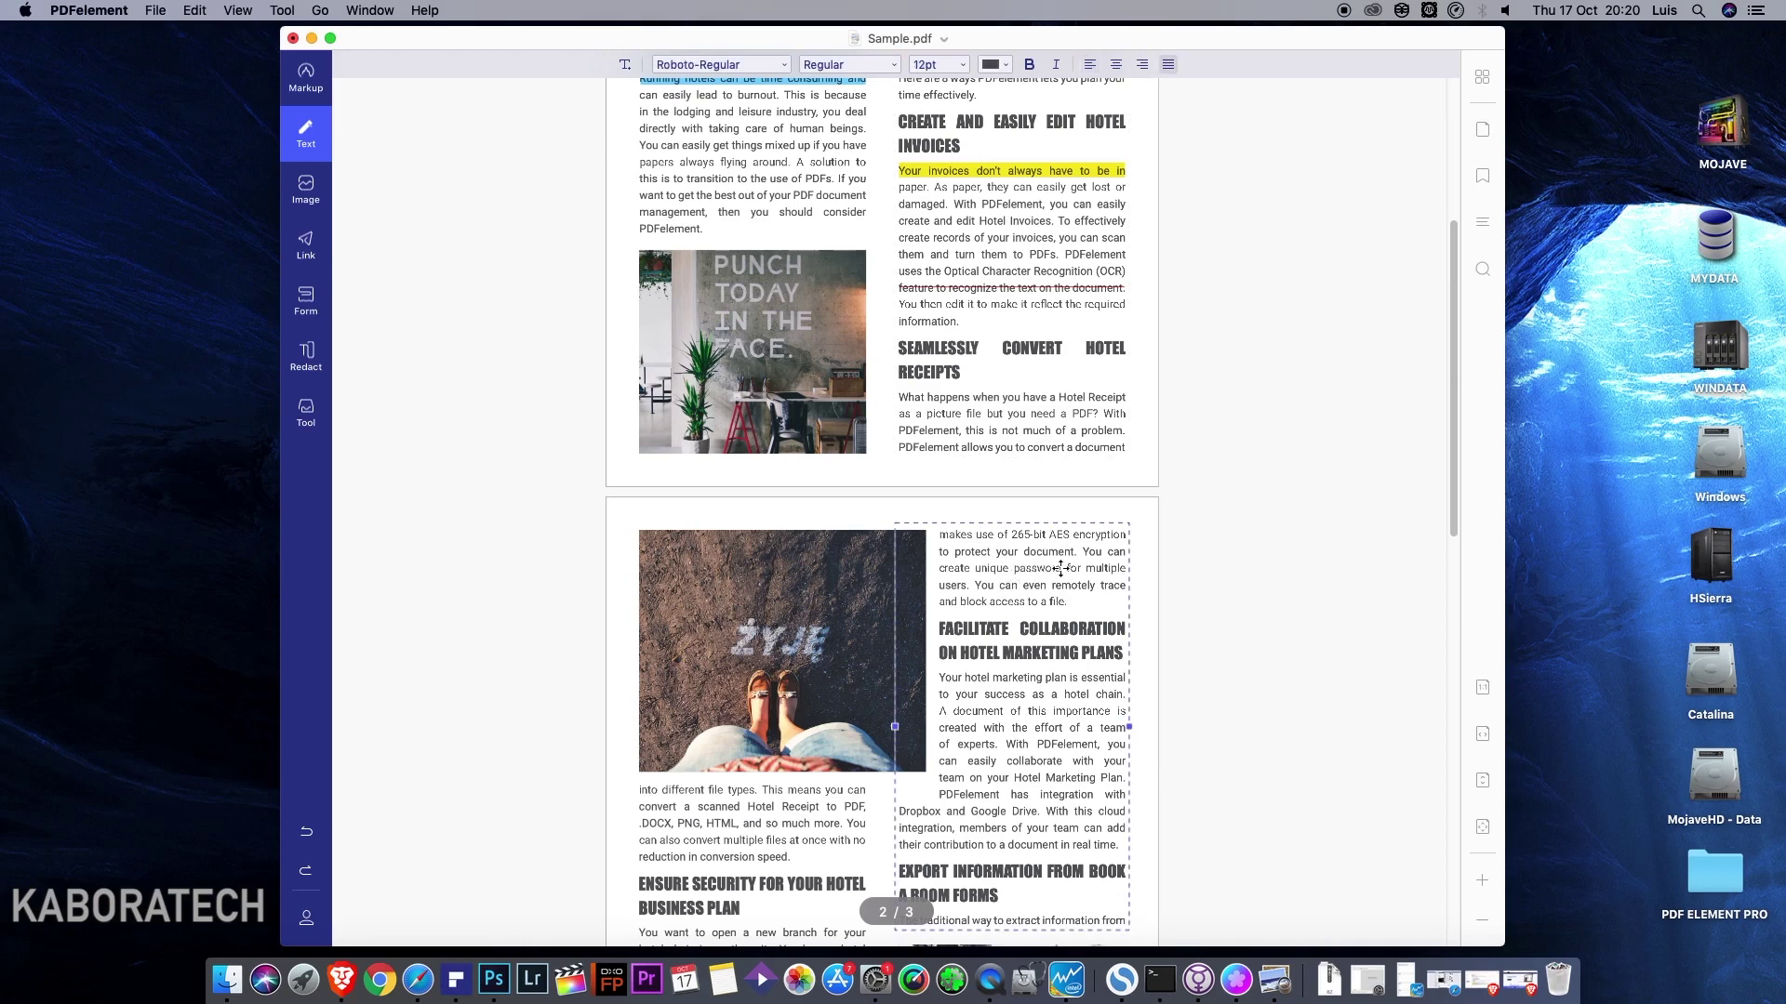
pyautogui.click(1059, 570)
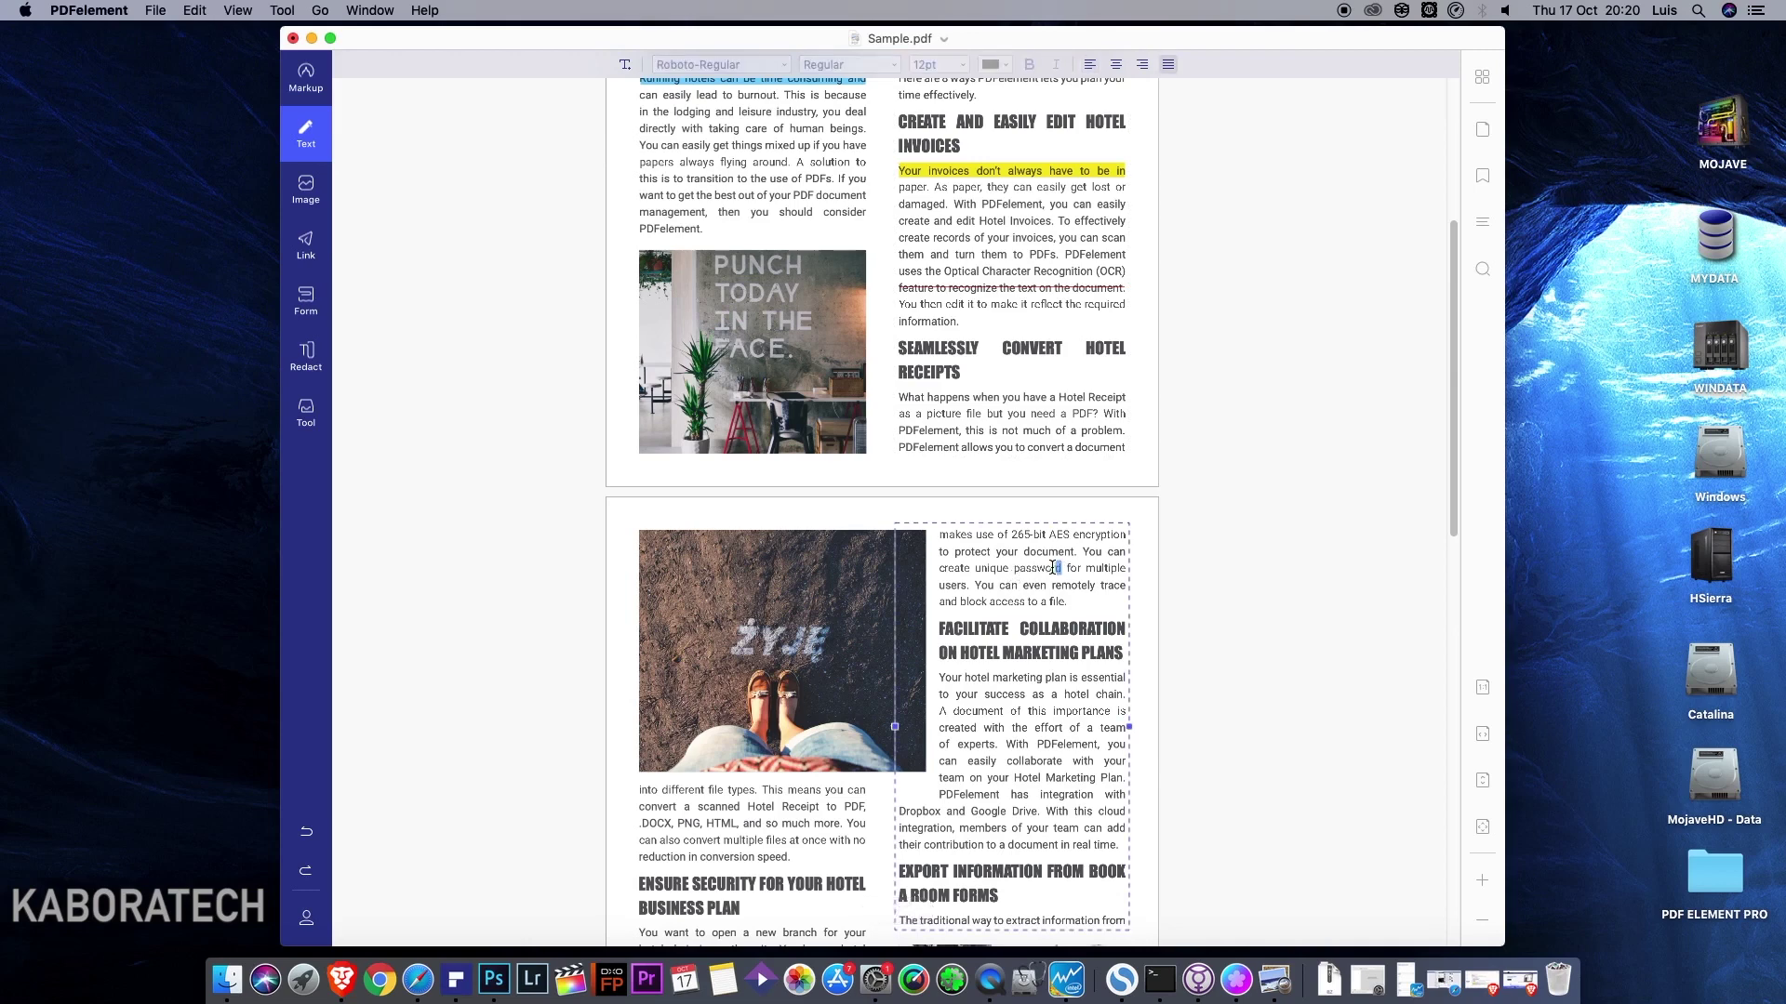
pyautogui.moveTo(1052, 568); pyautogui.dragTo(1009, 562)
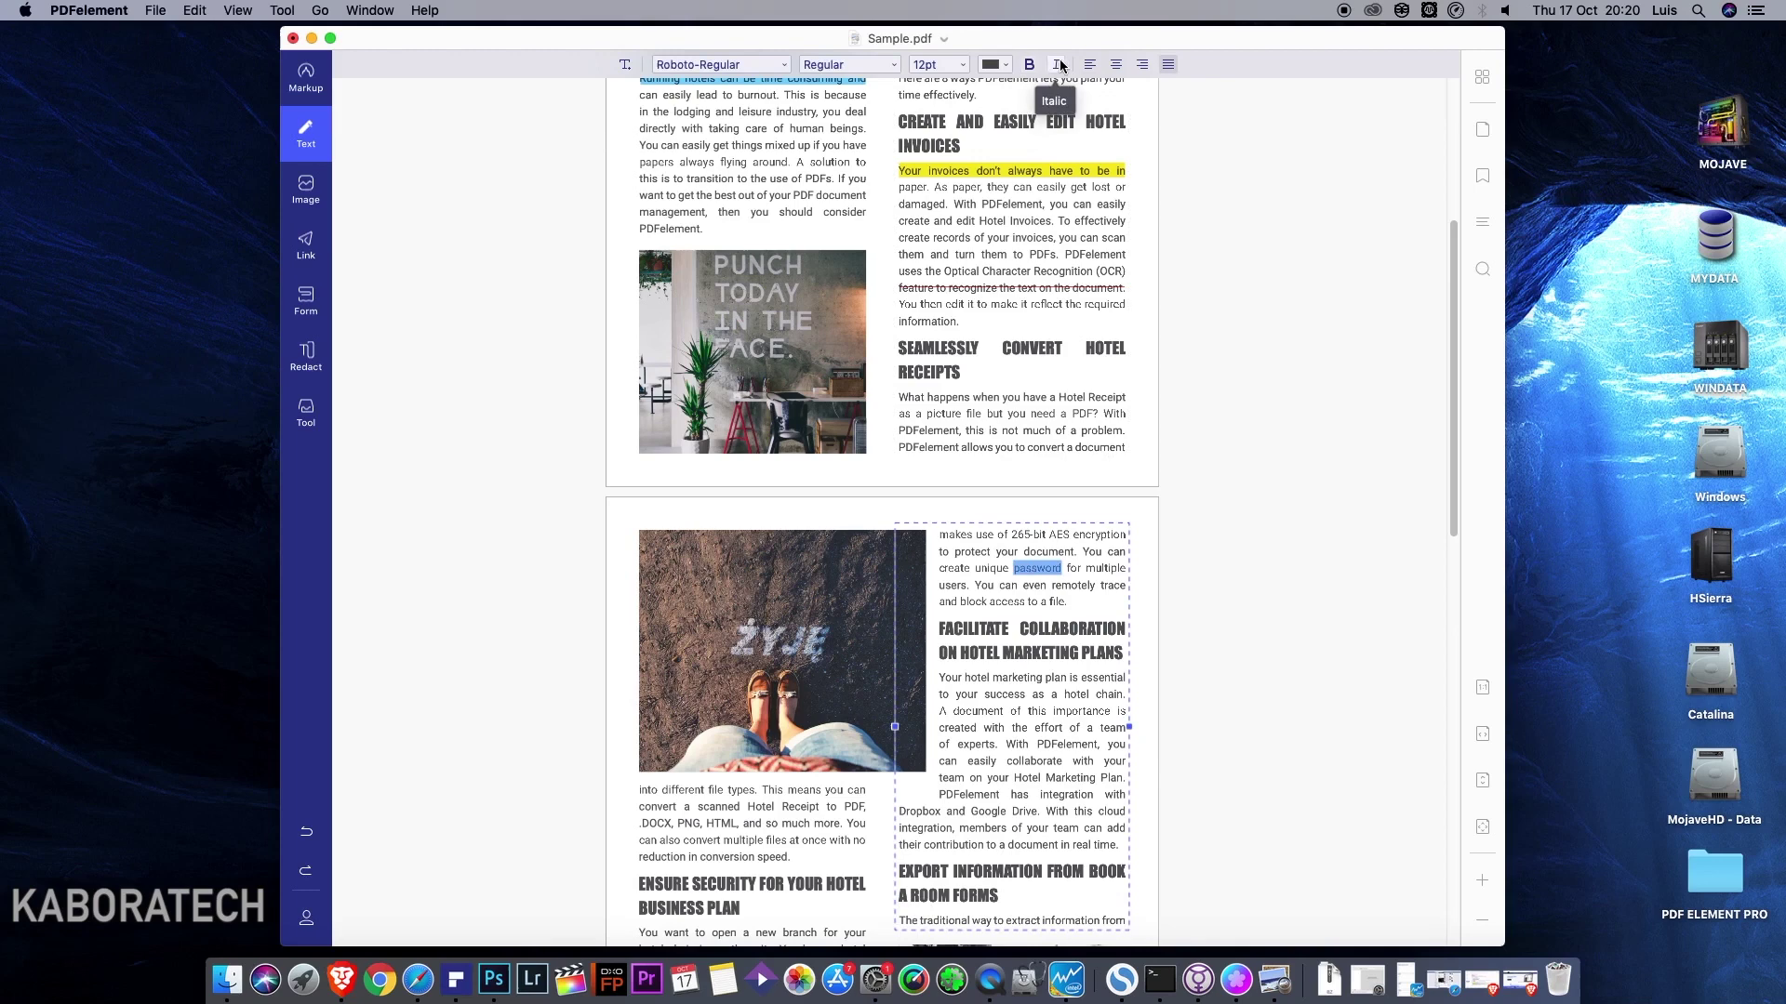
pyautogui.click(1030, 65)
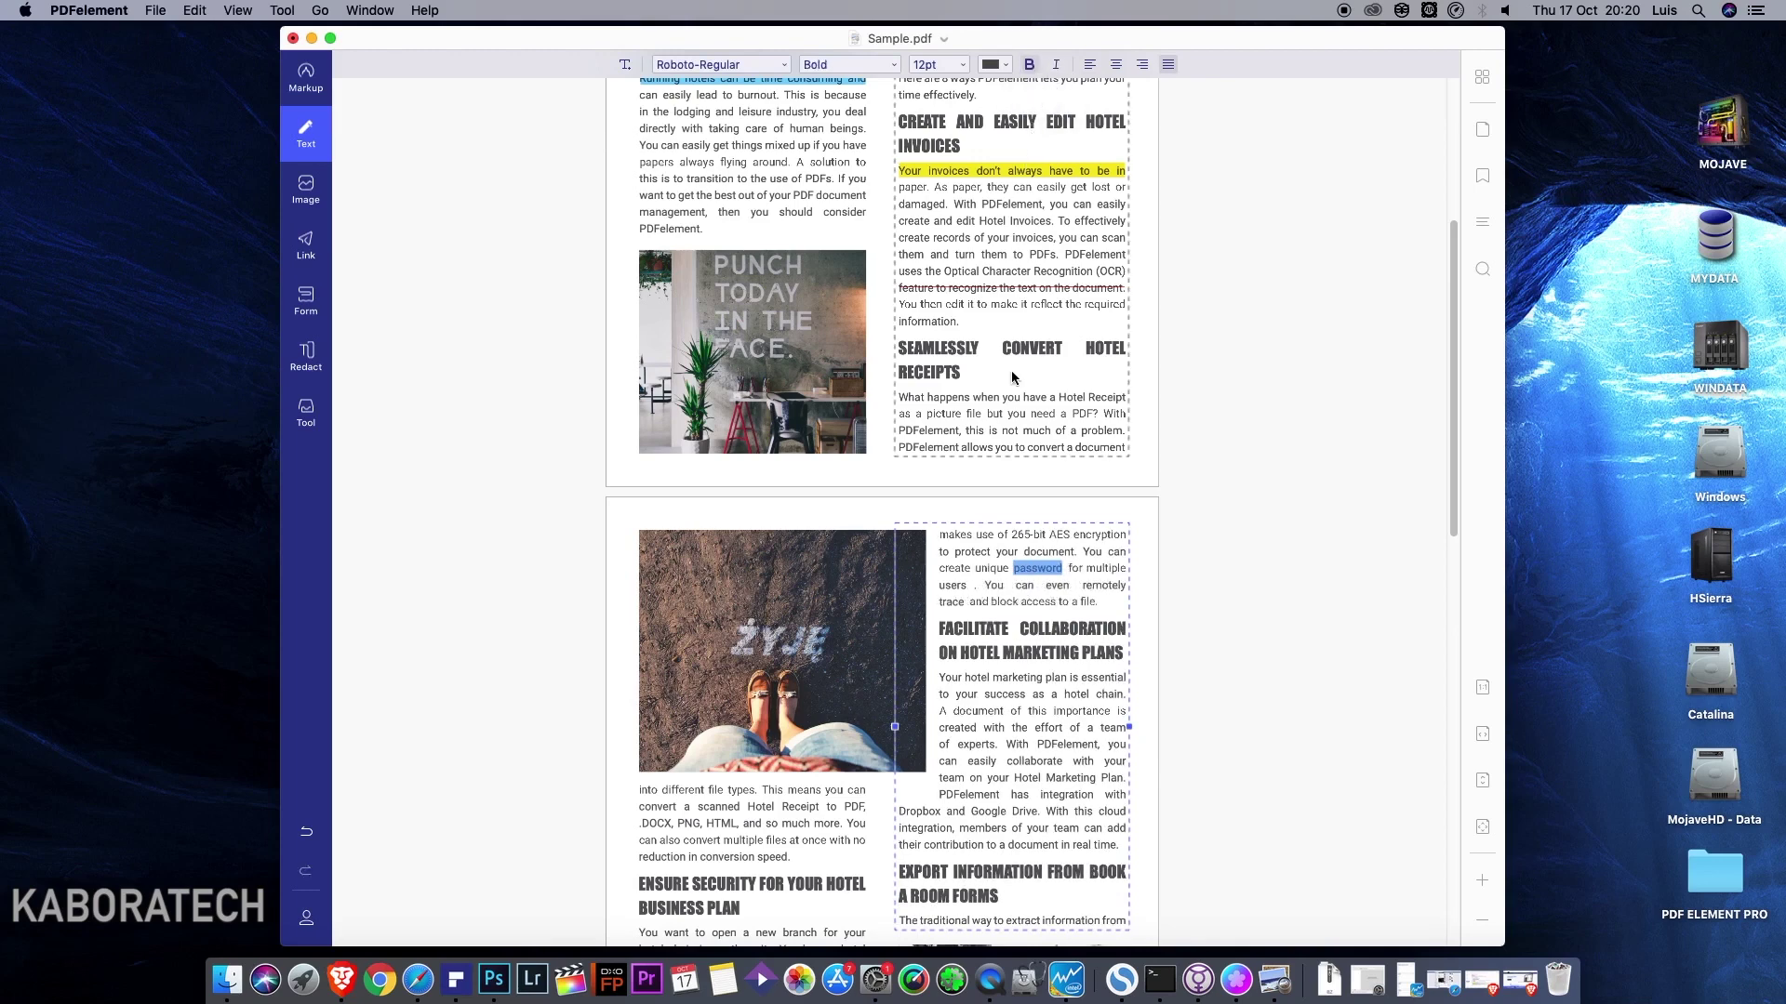
# Dismiss the font list, delete 'password', and restore it with undo.
pyautogui.click(784, 64)
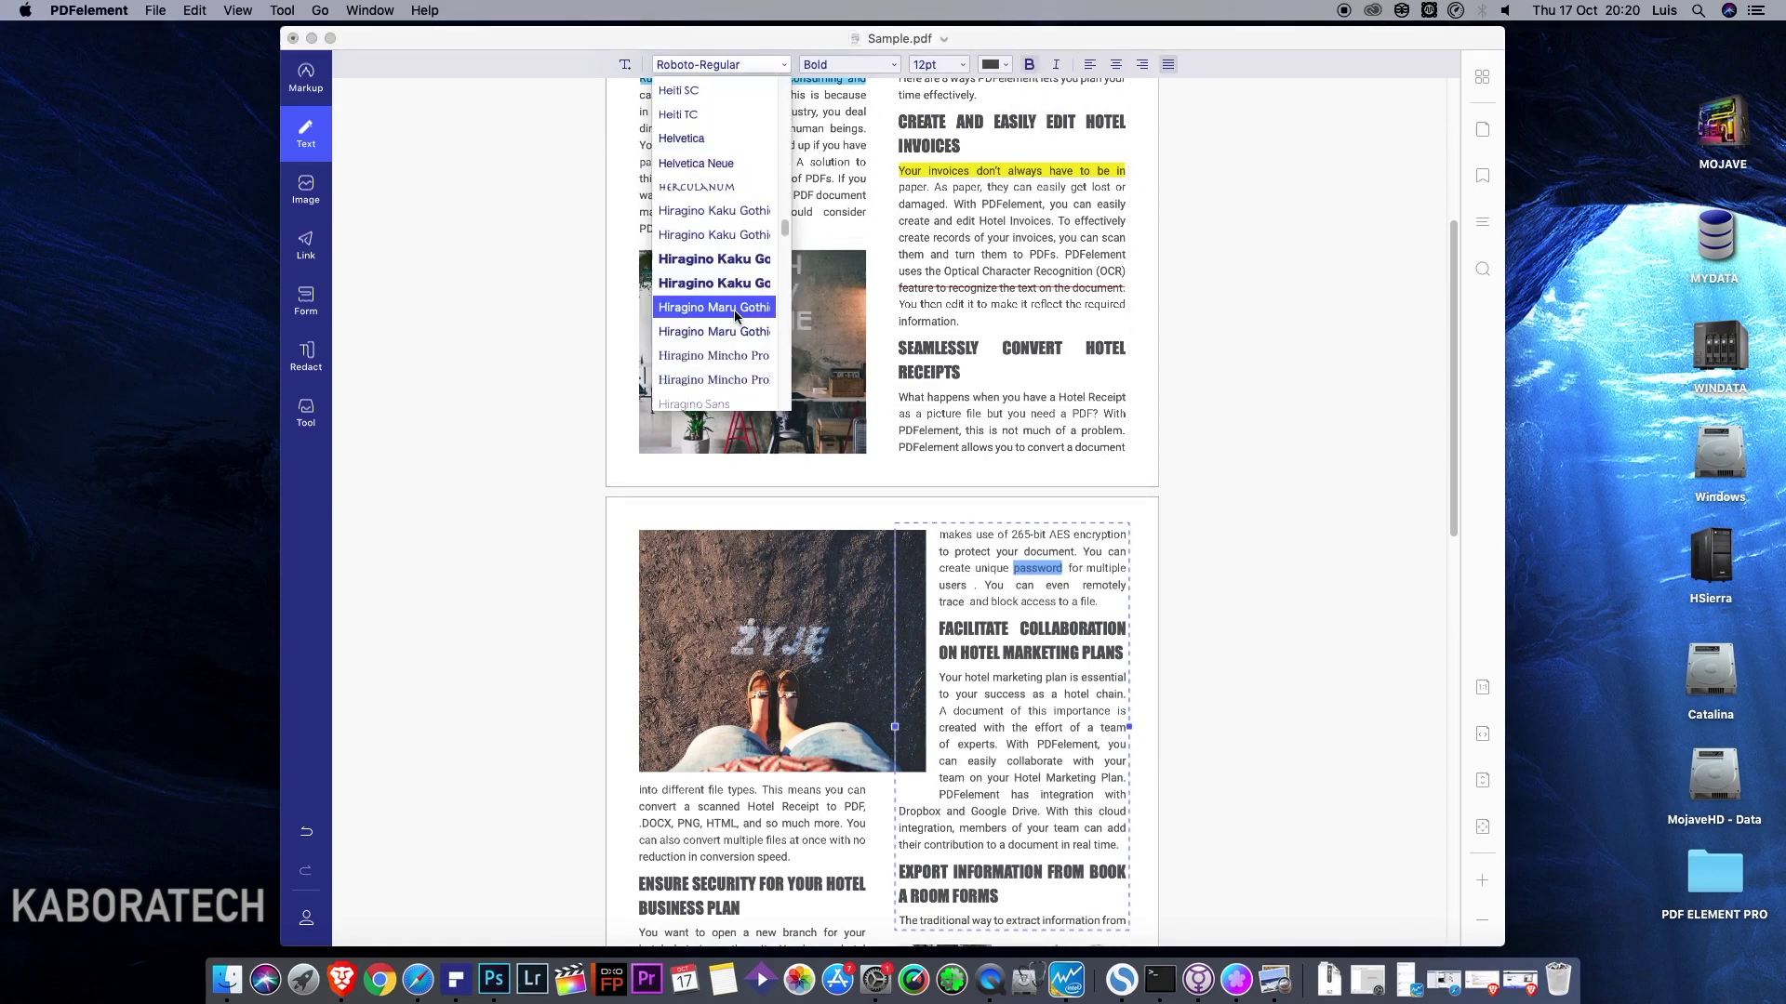
pyautogui.click(713, 286)
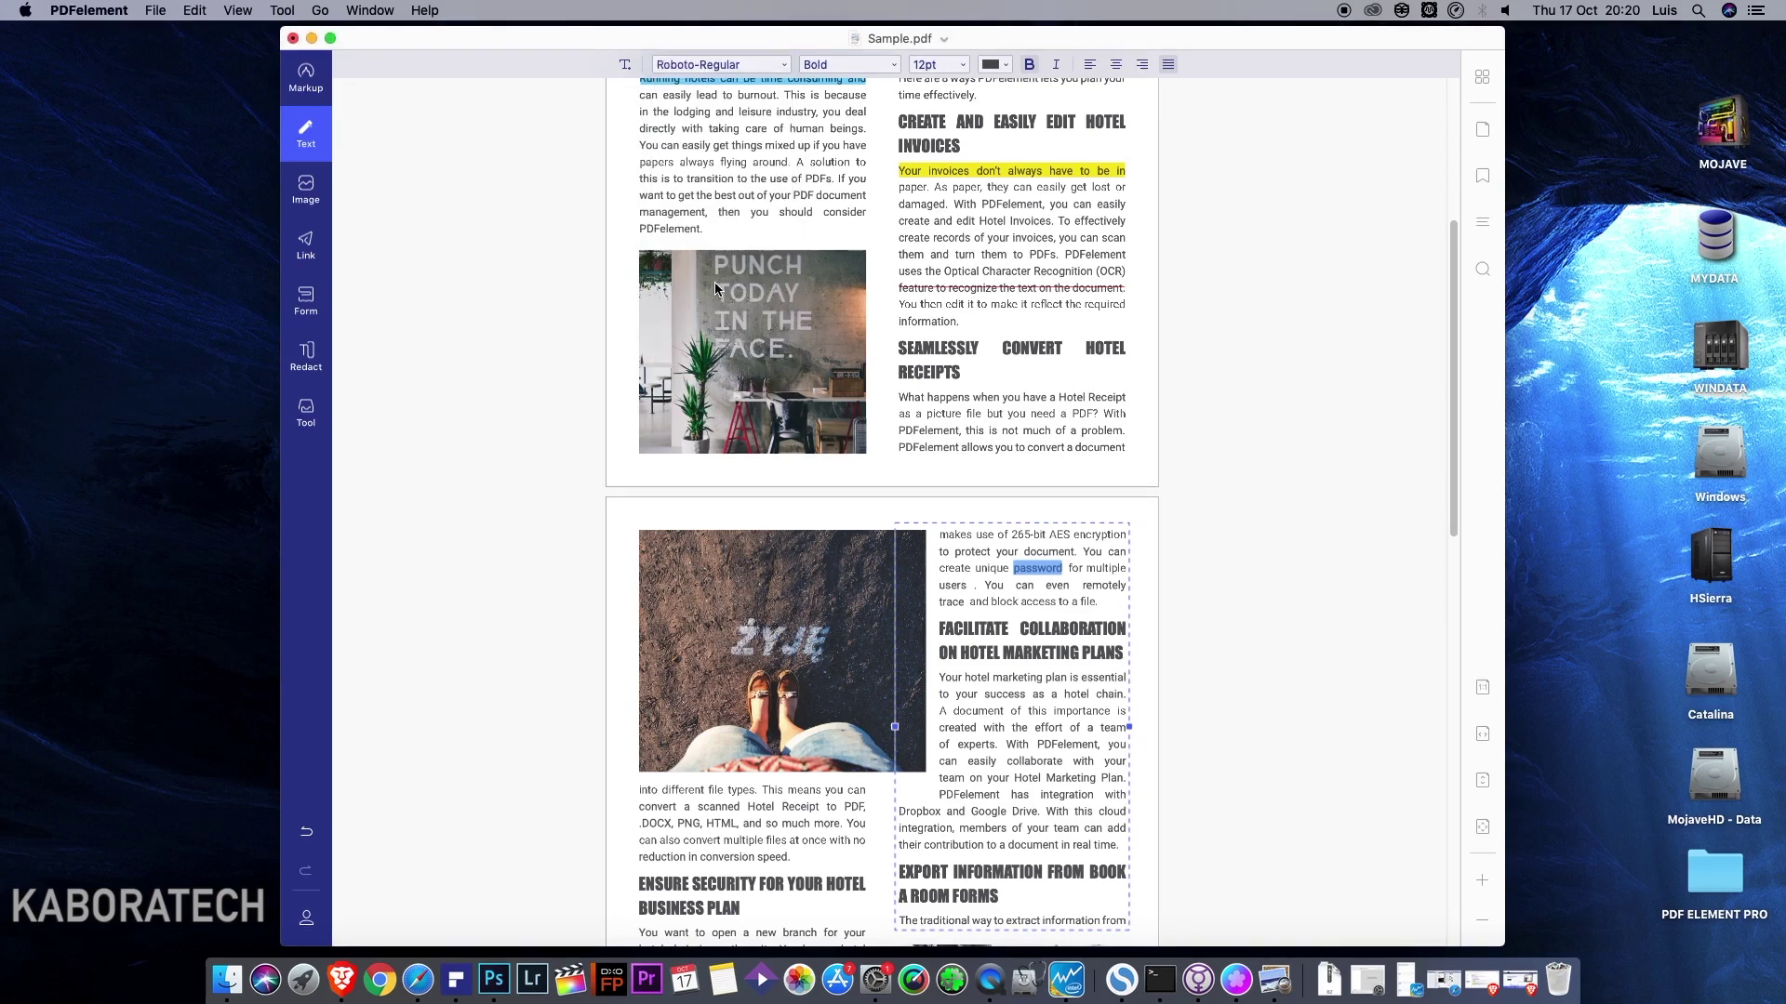
pyautogui.press('BackSpace')
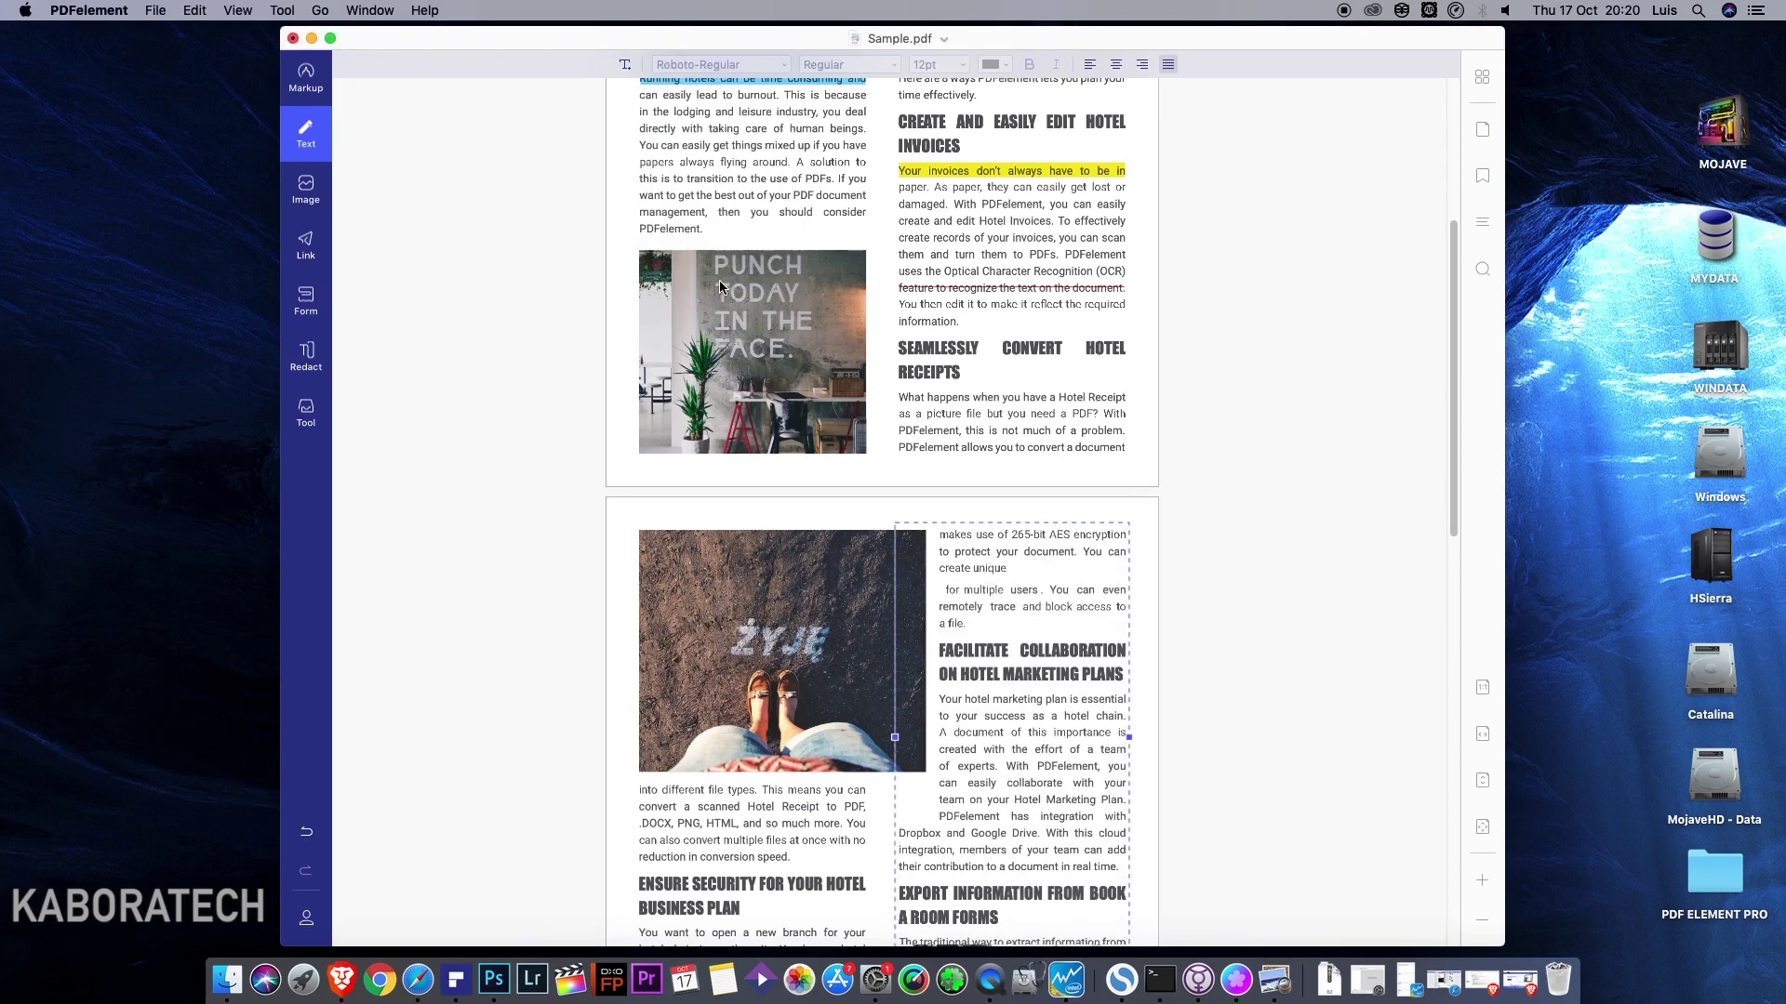
pyautogui.press('super+z')
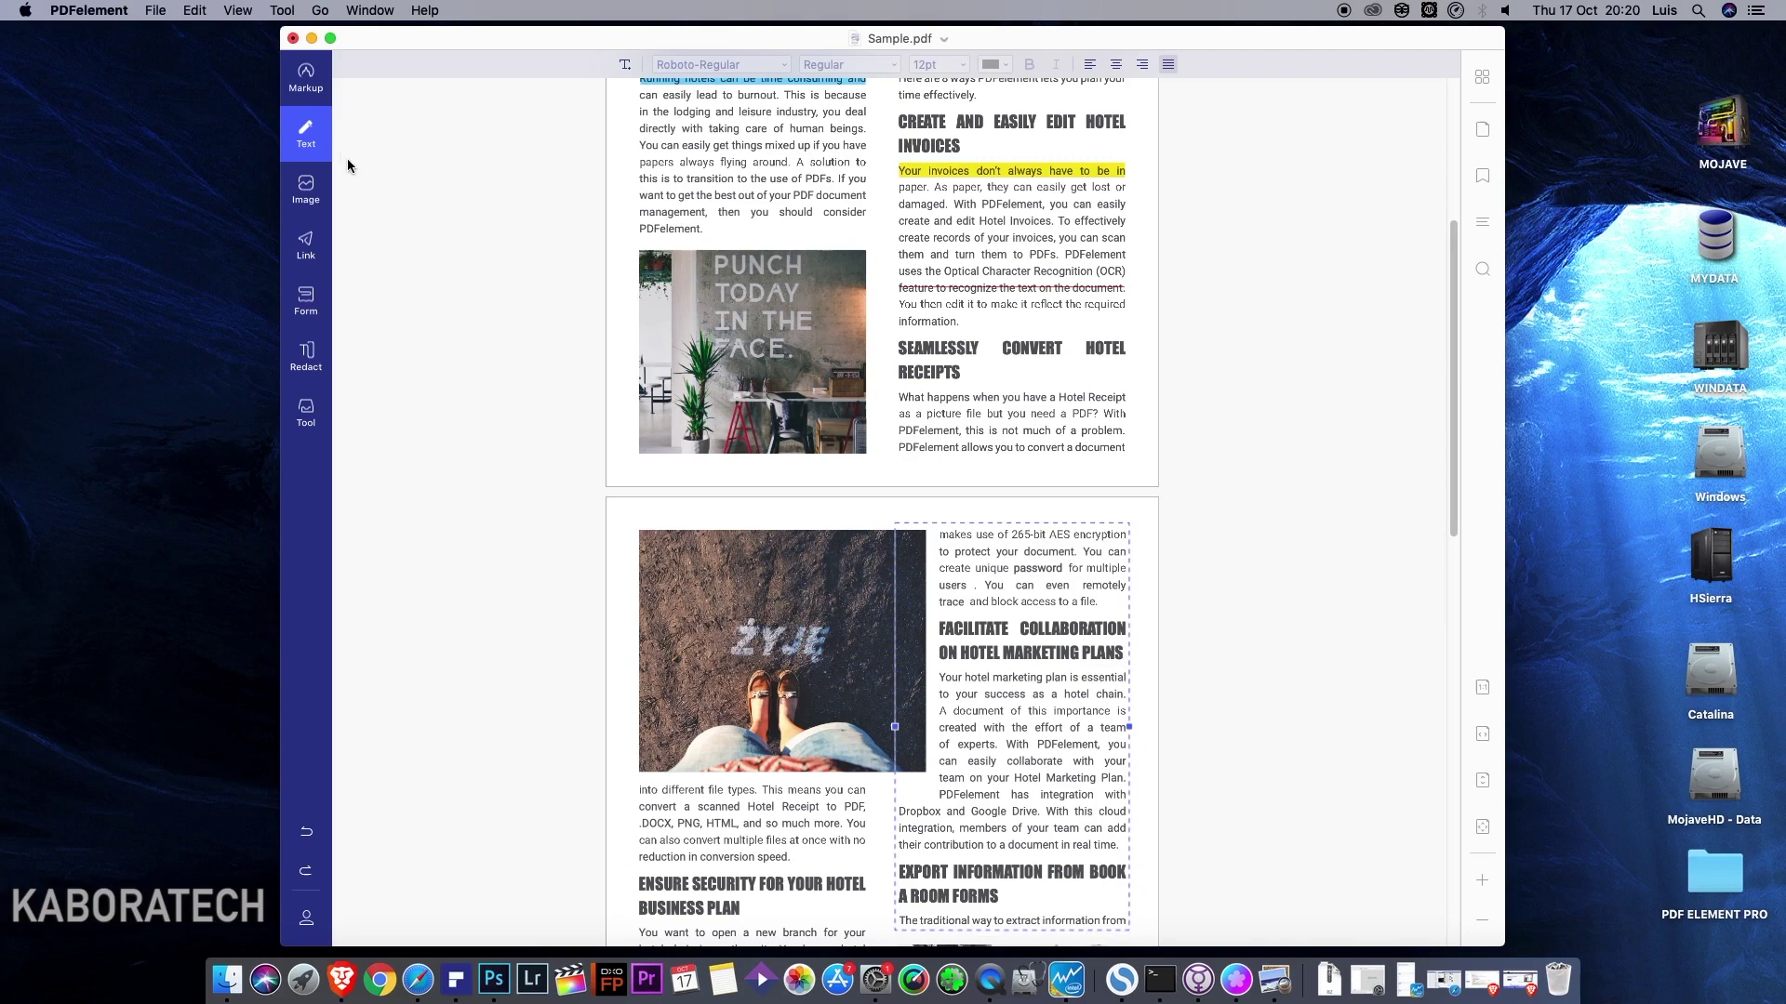
# Finish text editing and select the coffee-mug image on page 1.
pyautogui.click(300, 139)
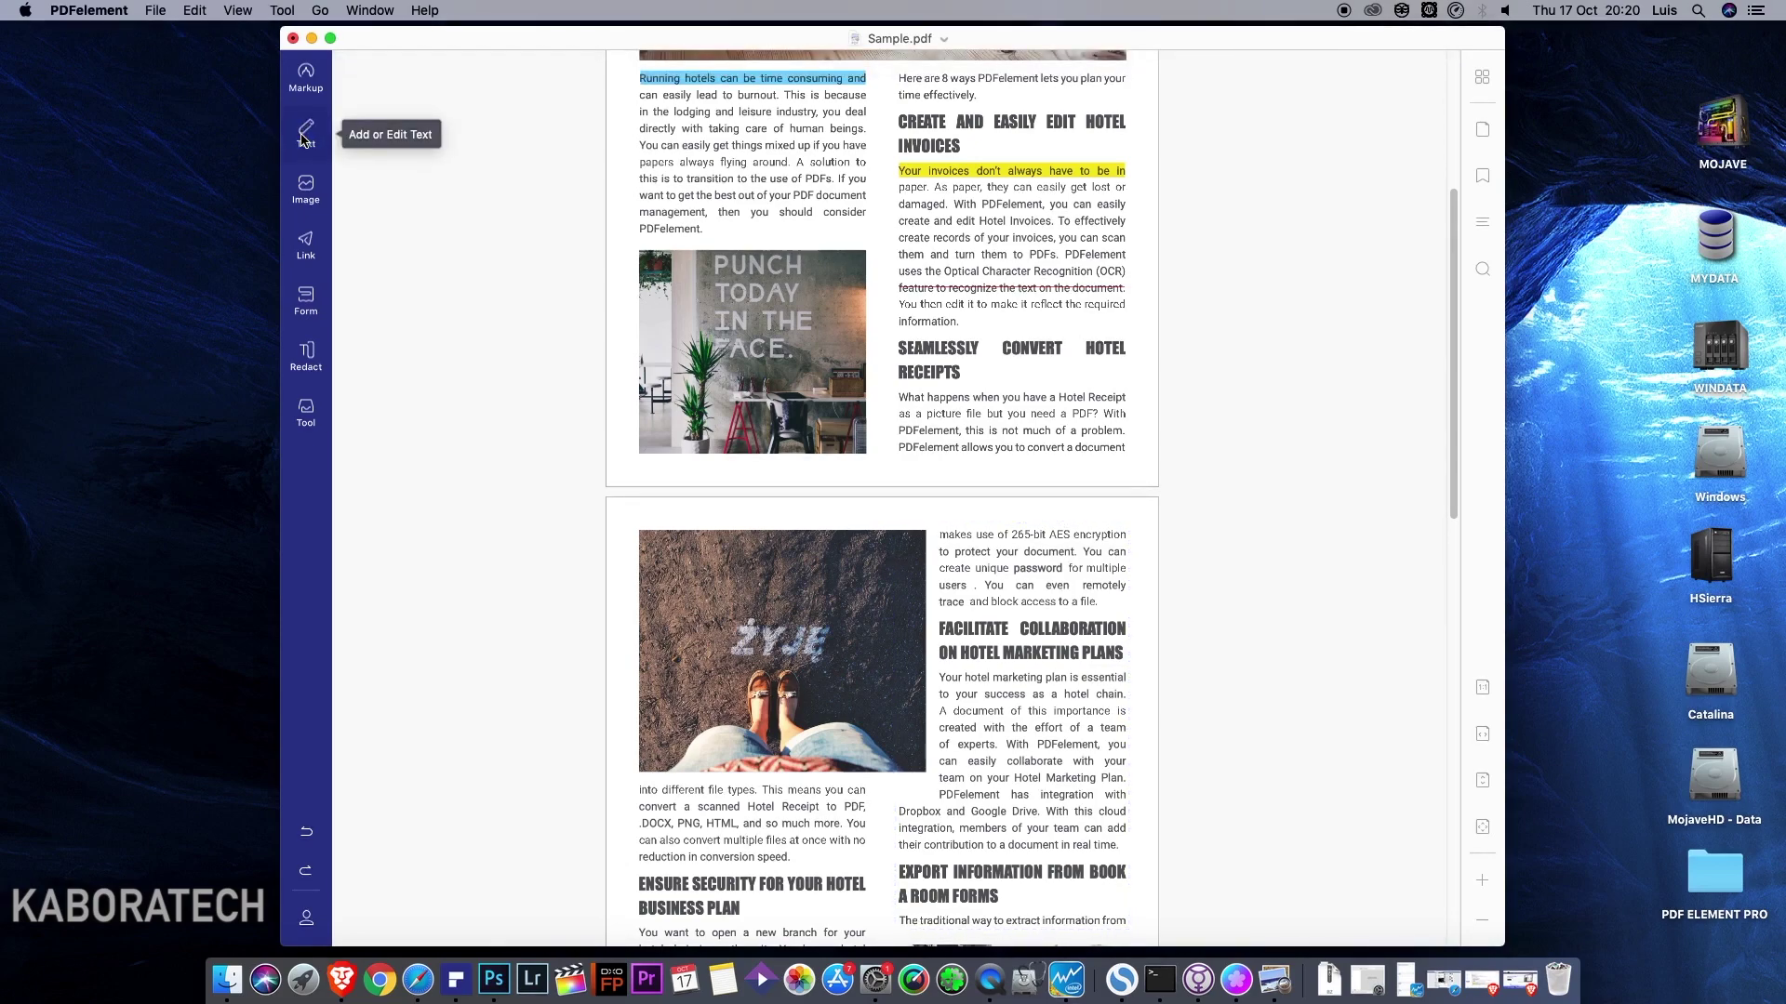
pyautogui.moveTo(1457, 439); pyautogui.dragTo(1456, 237)
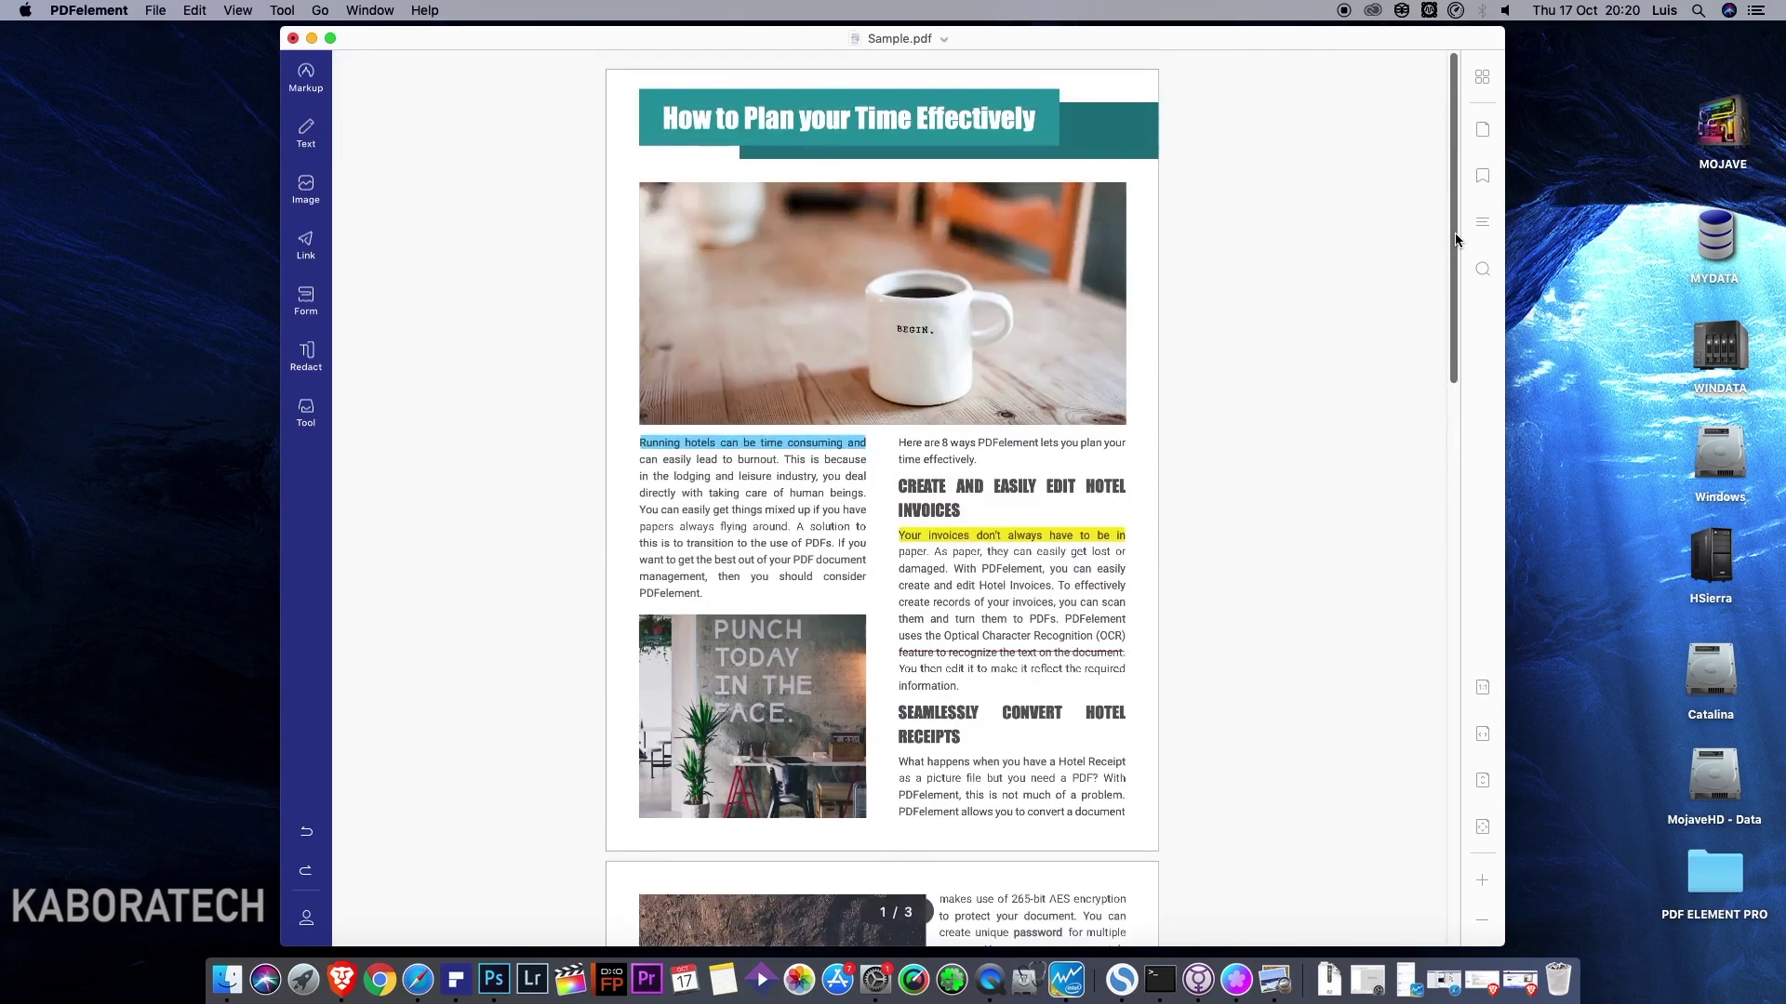
pyautogui.click(310, 189)
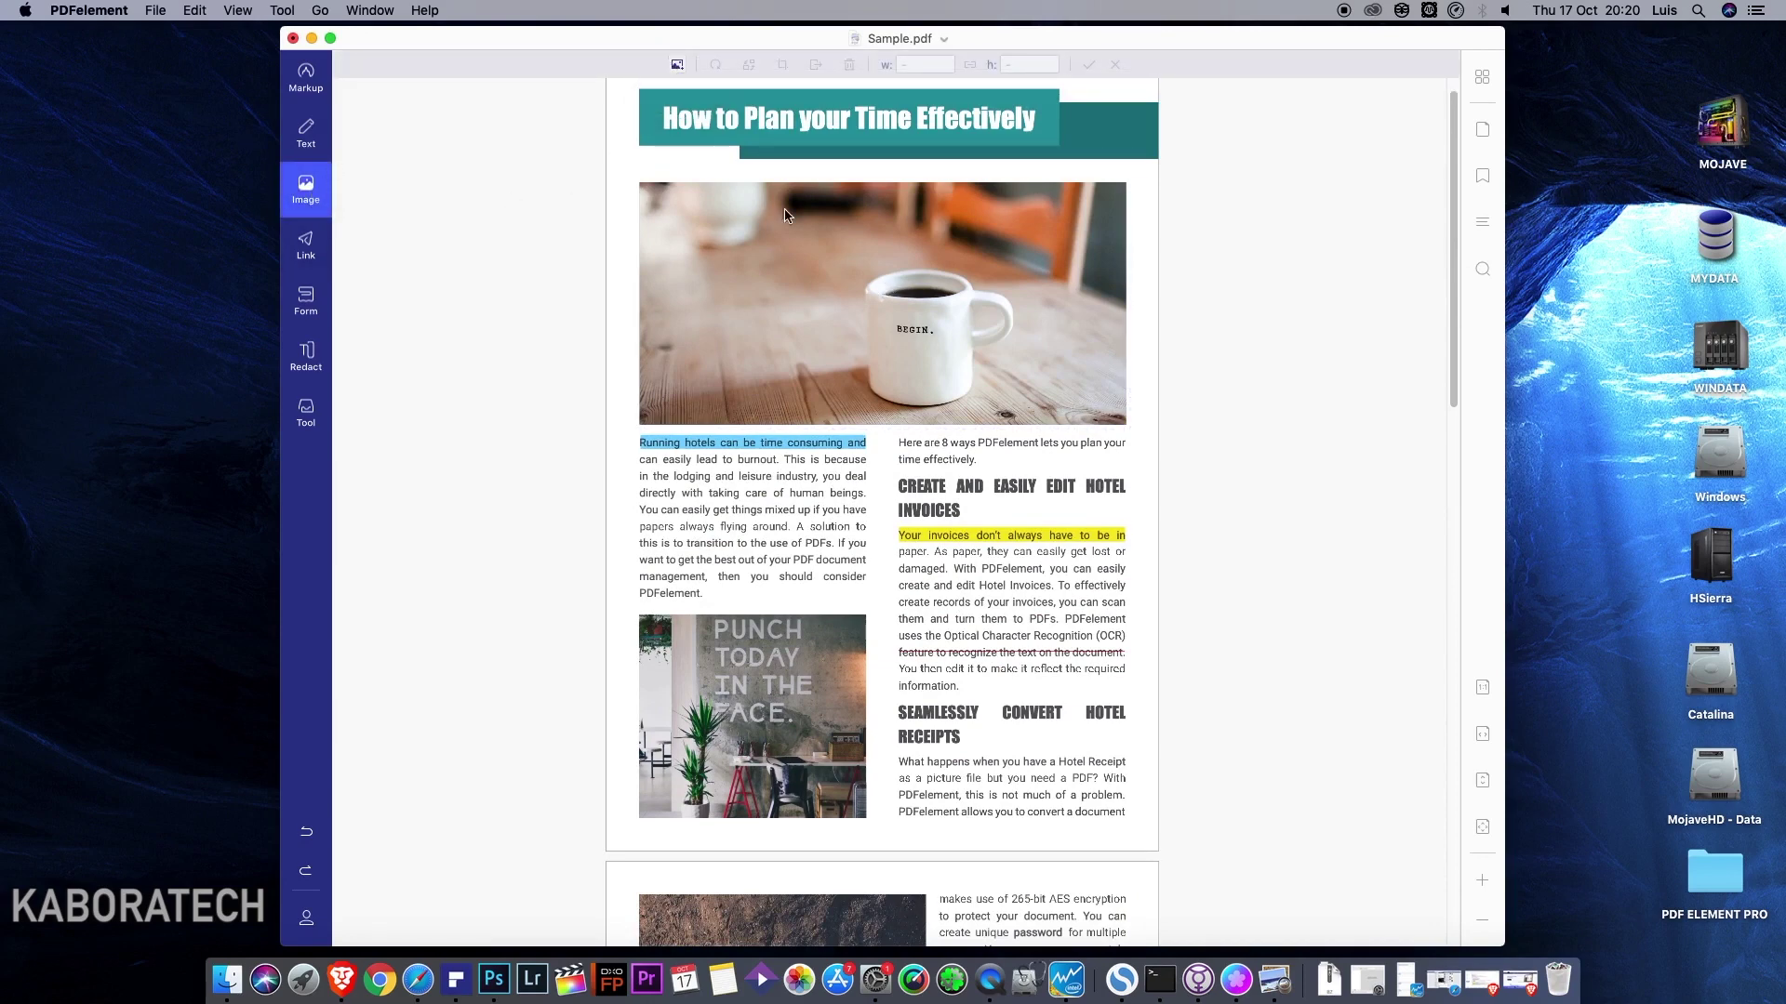
pyautogui.click(862, 279)
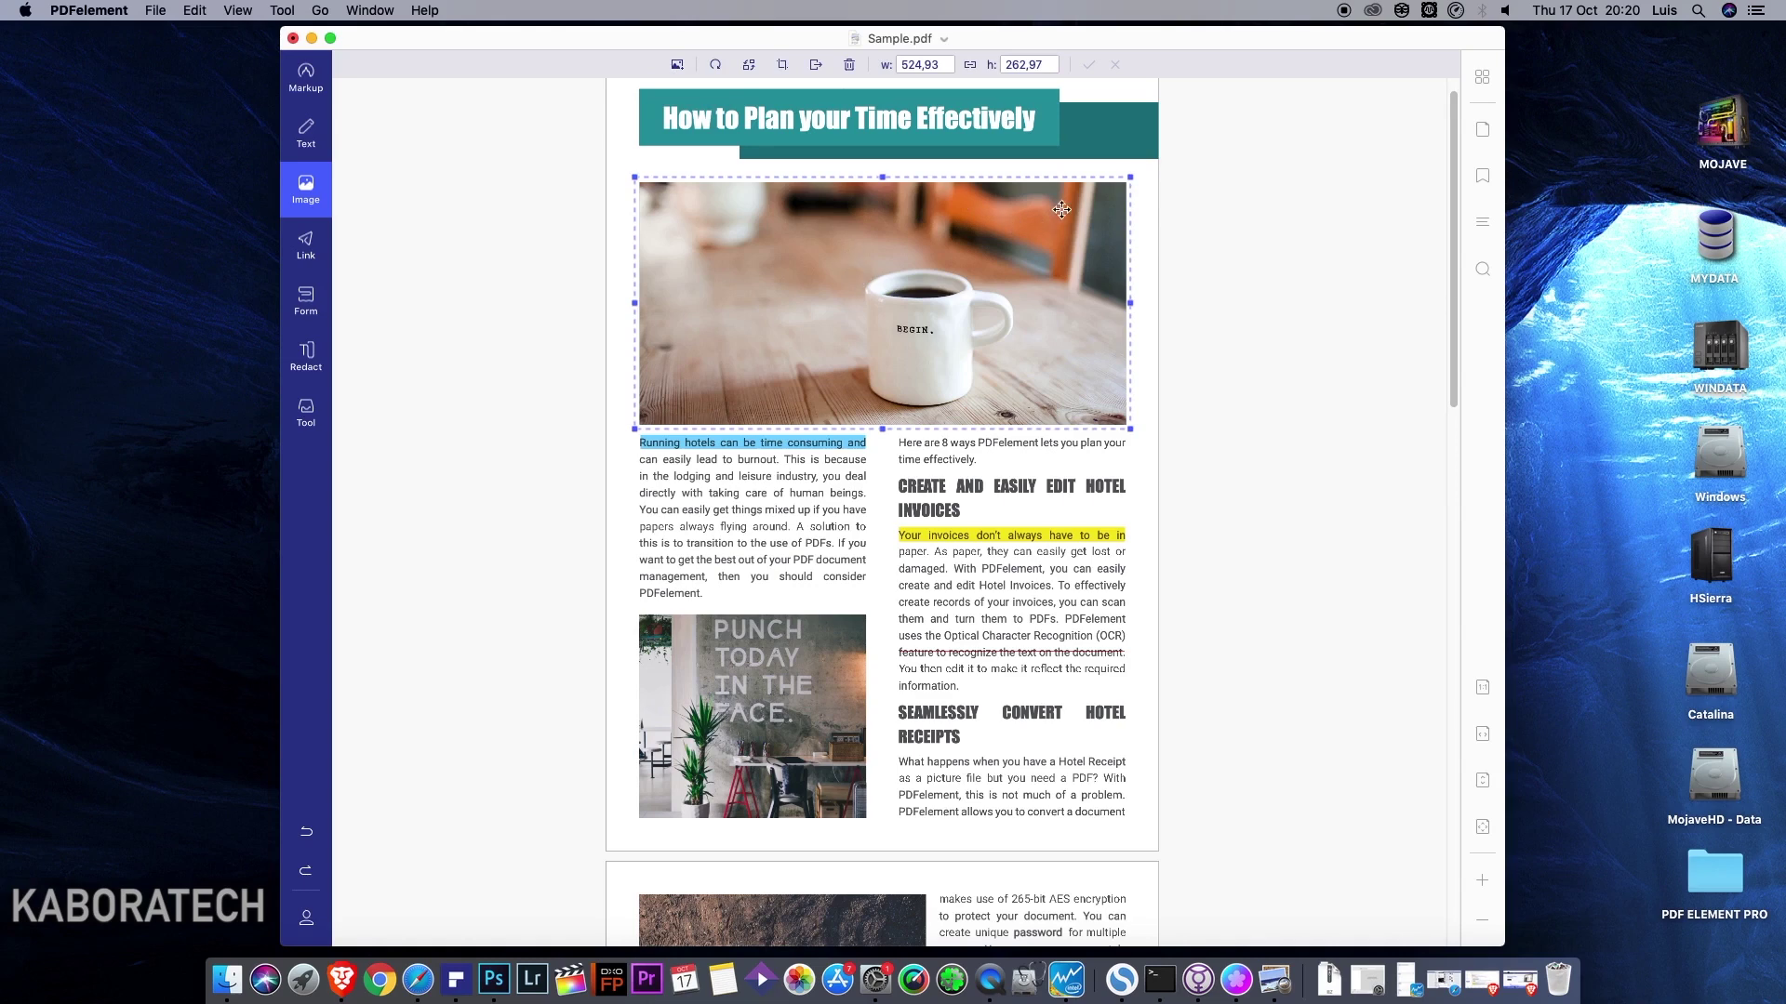
# Shrink and reposition the mug image several times within the grey frame.
pyautogui.moveTo(1131, 175); pyautogui.dragTo(940, 272)
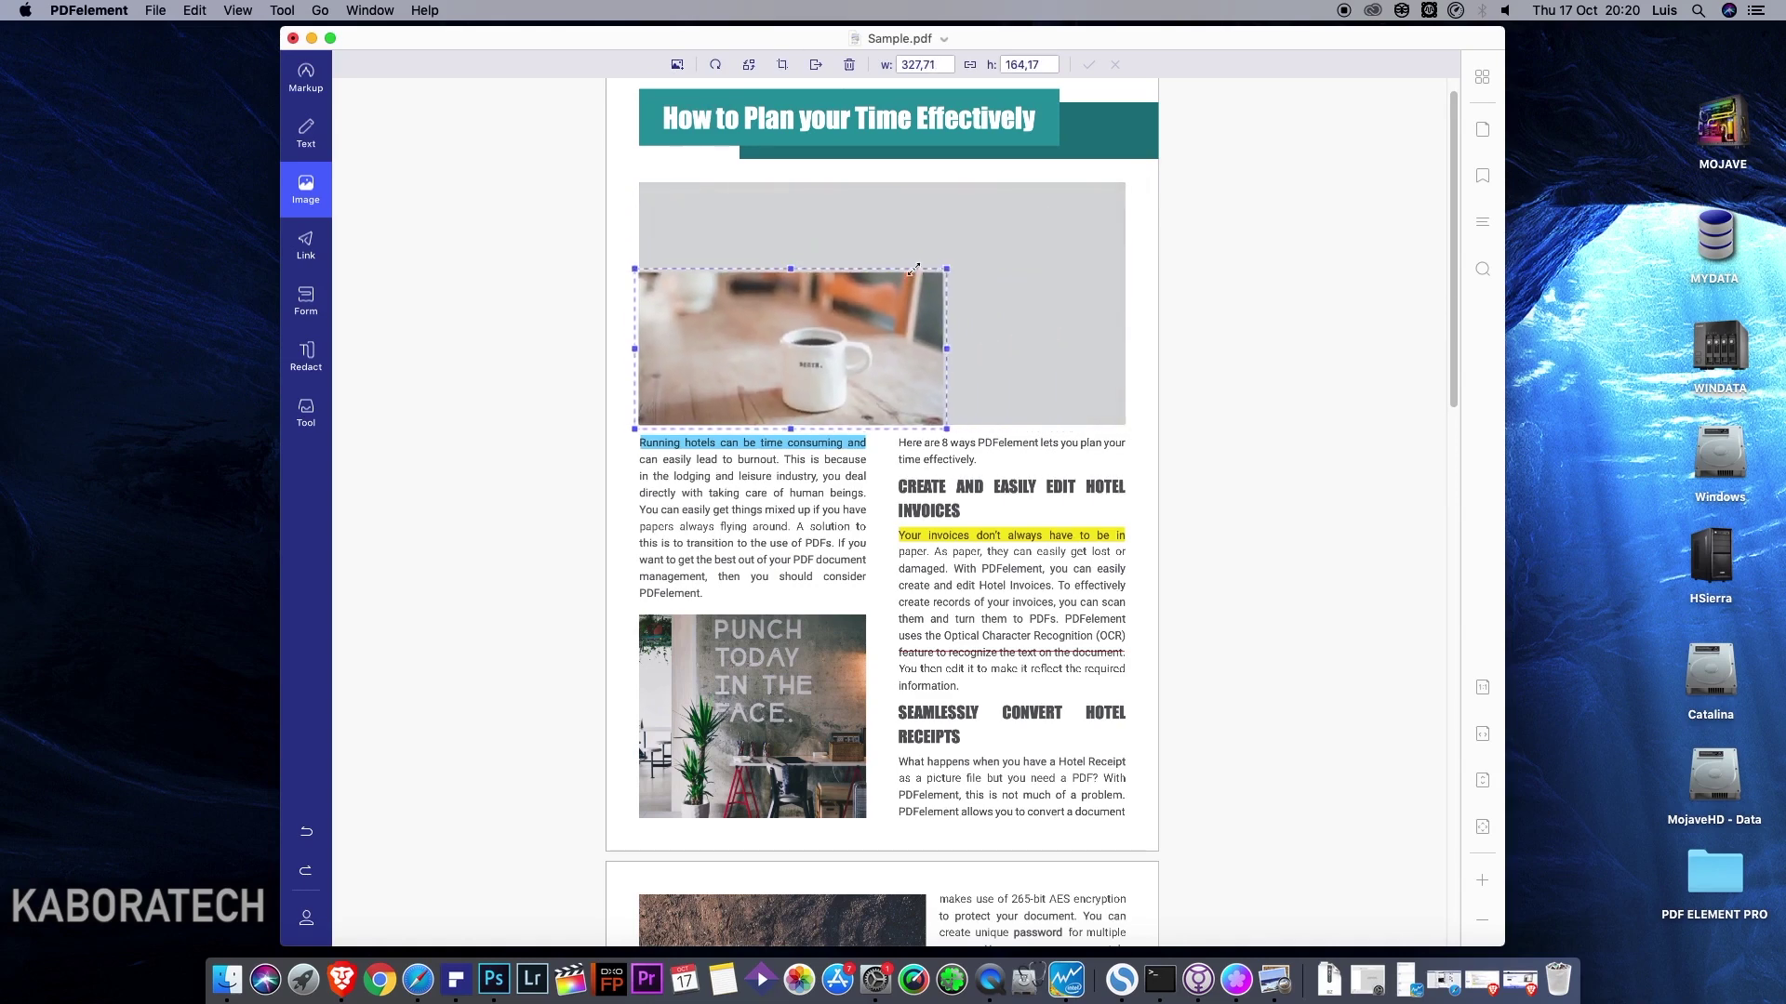
pyautogui.moveTo(819, 358); pyautogui.dragTo(1002, 269)
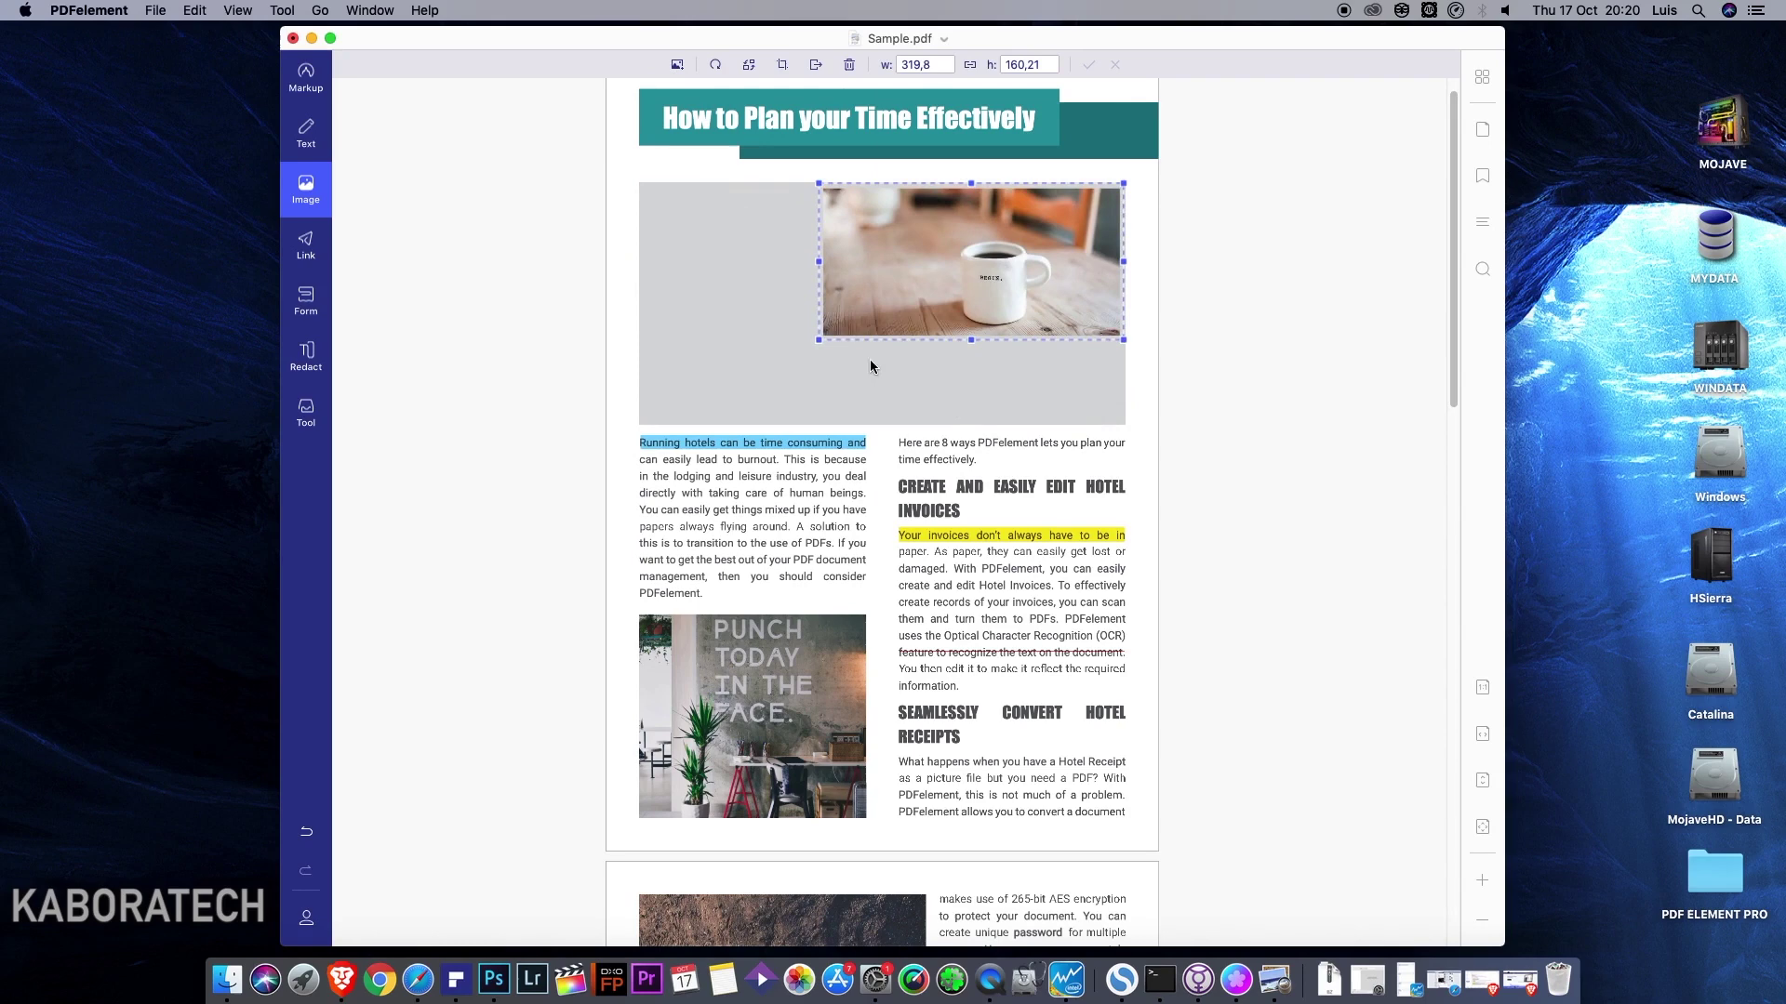
pyautogui.moveTo(819, 340); pyautogui.dragTo(905, 294)
pyautogui.moveTo(995, 245); pyautogui.dragTo(847, 310)
# Delete the old mug image and insert the MUG.jpg picture on page 1.
pyautogui.press('Delete')
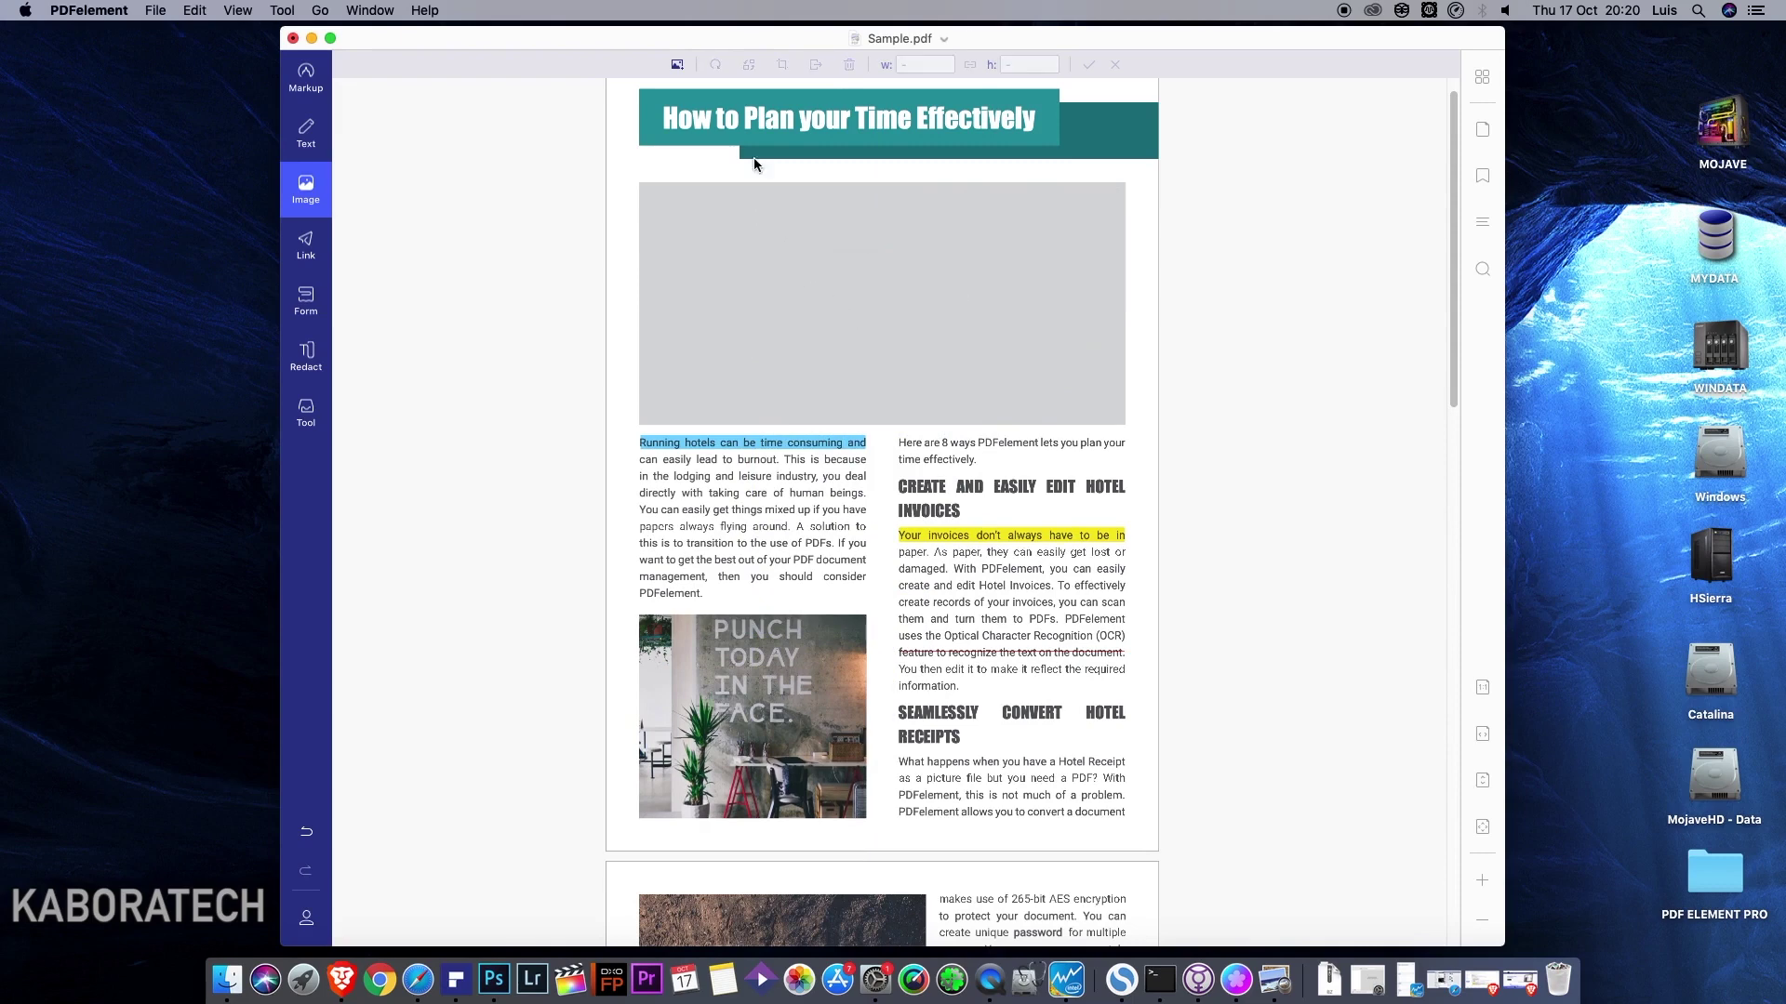
pyautogui.click(688, 64)
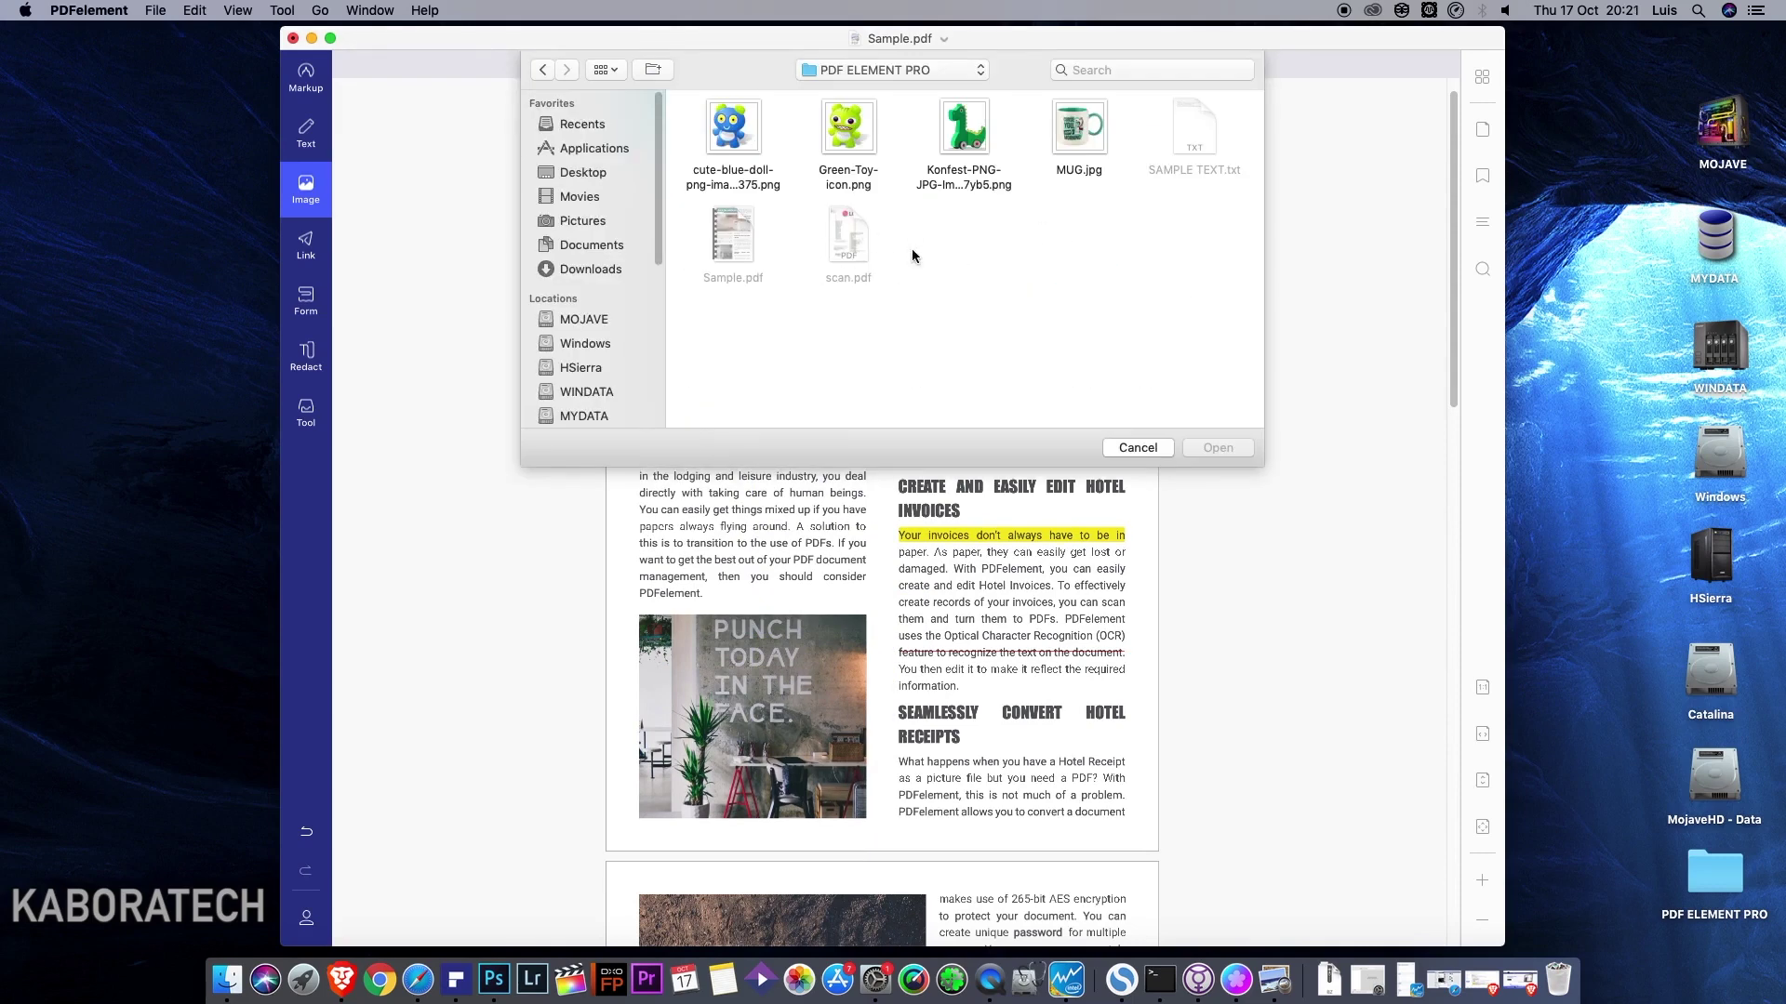
pyautogui.click(1062, 124)
pyautogui.click(1226, 452)
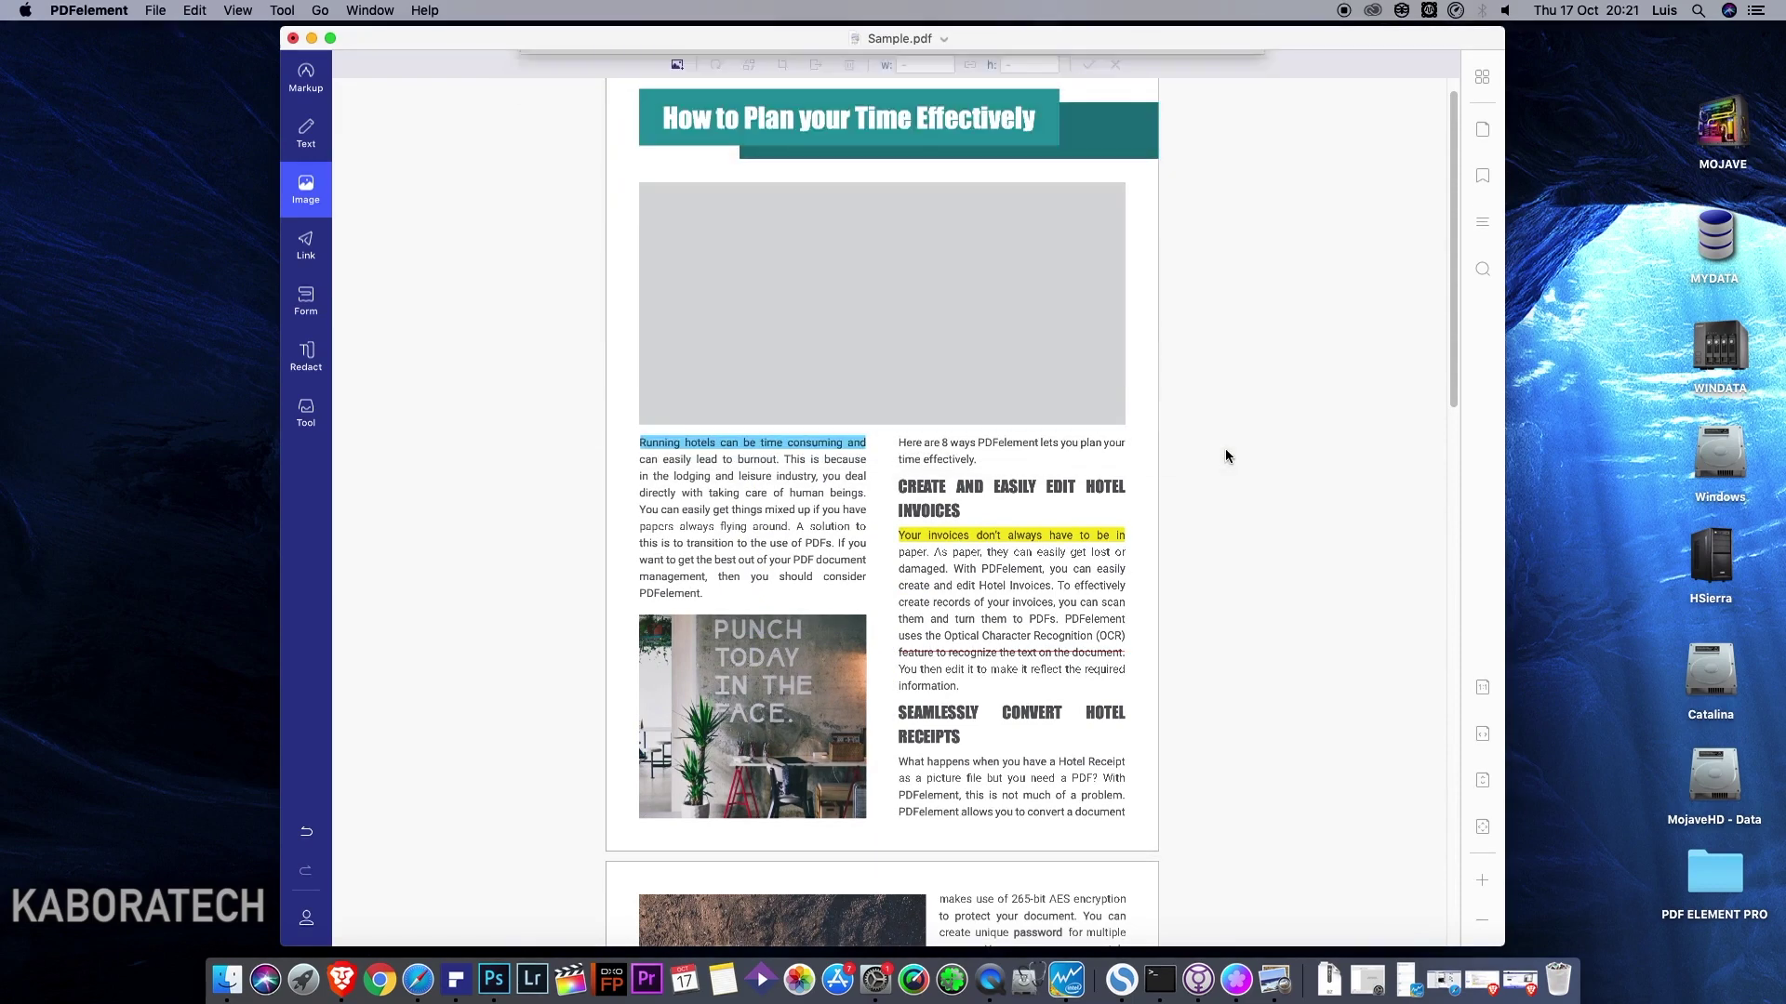
pyautogui.click(780, 283)
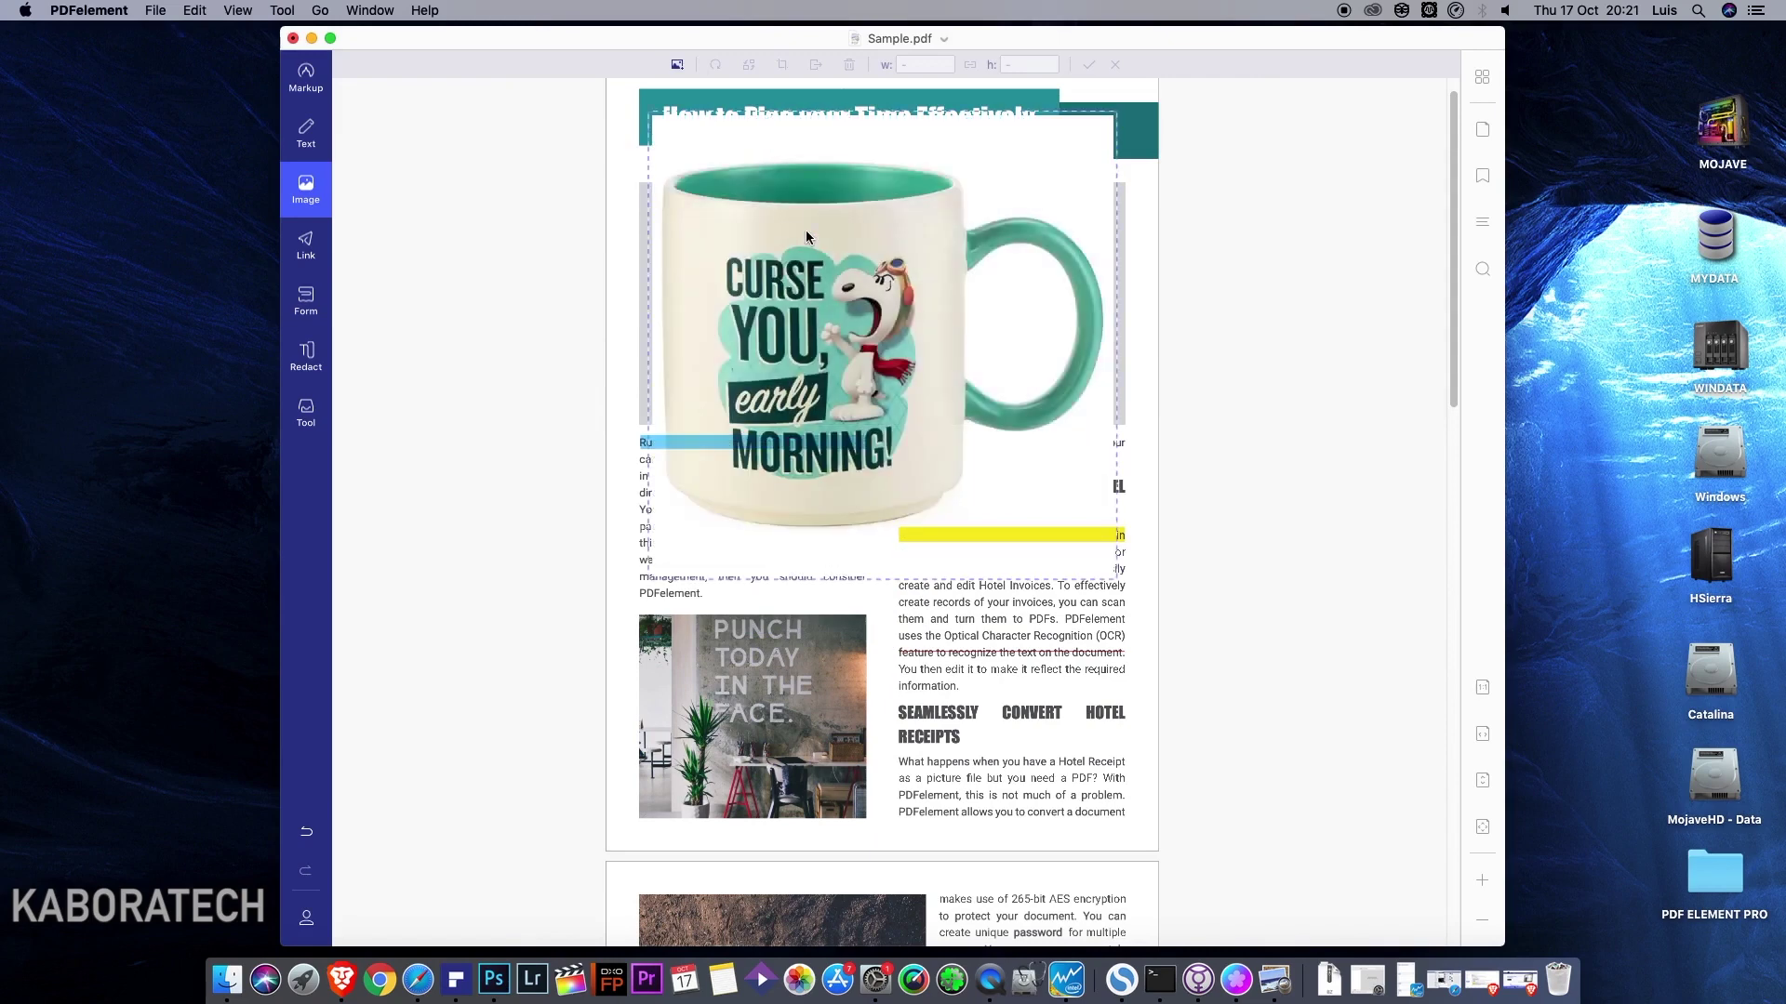
# Resize the mug picture to about 240 wide and position it in the grey area.
pyautogui.click(658, 133)
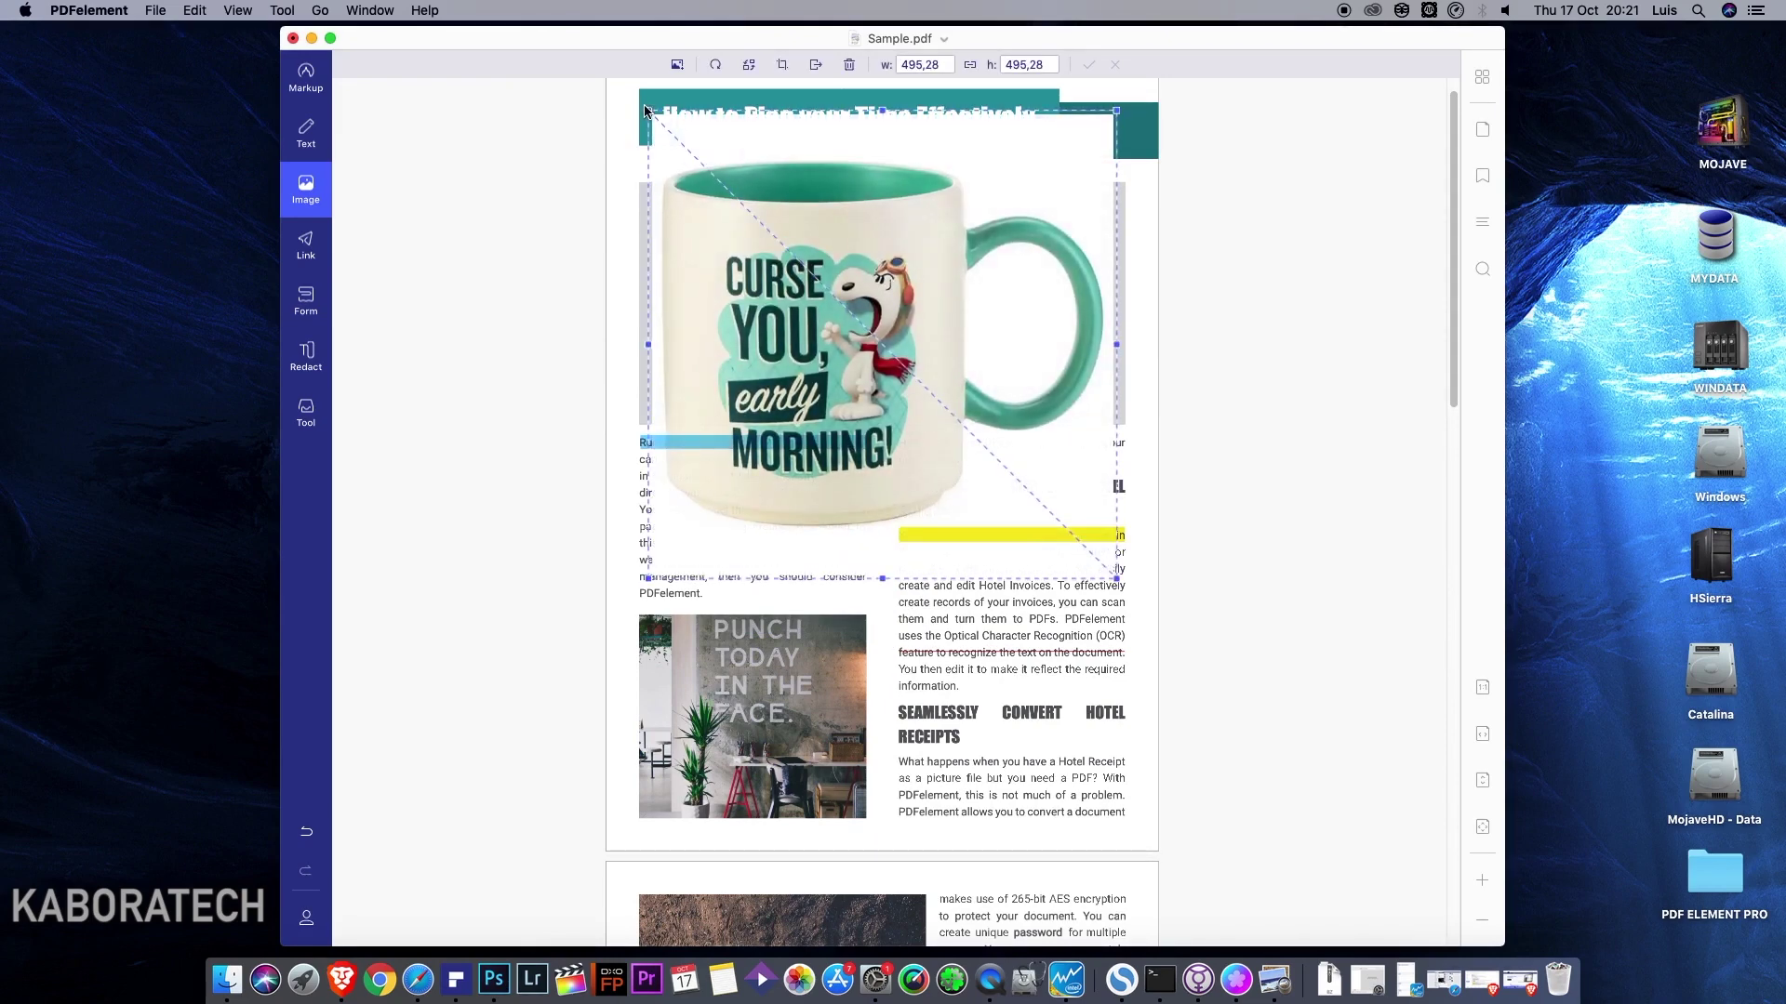
pyautogui.moveTo(650, 111); pyautogui.dragTo(925, 387)
pyautogui.moveTo(1071, 460); pyautogui.dragTo(805, 303)
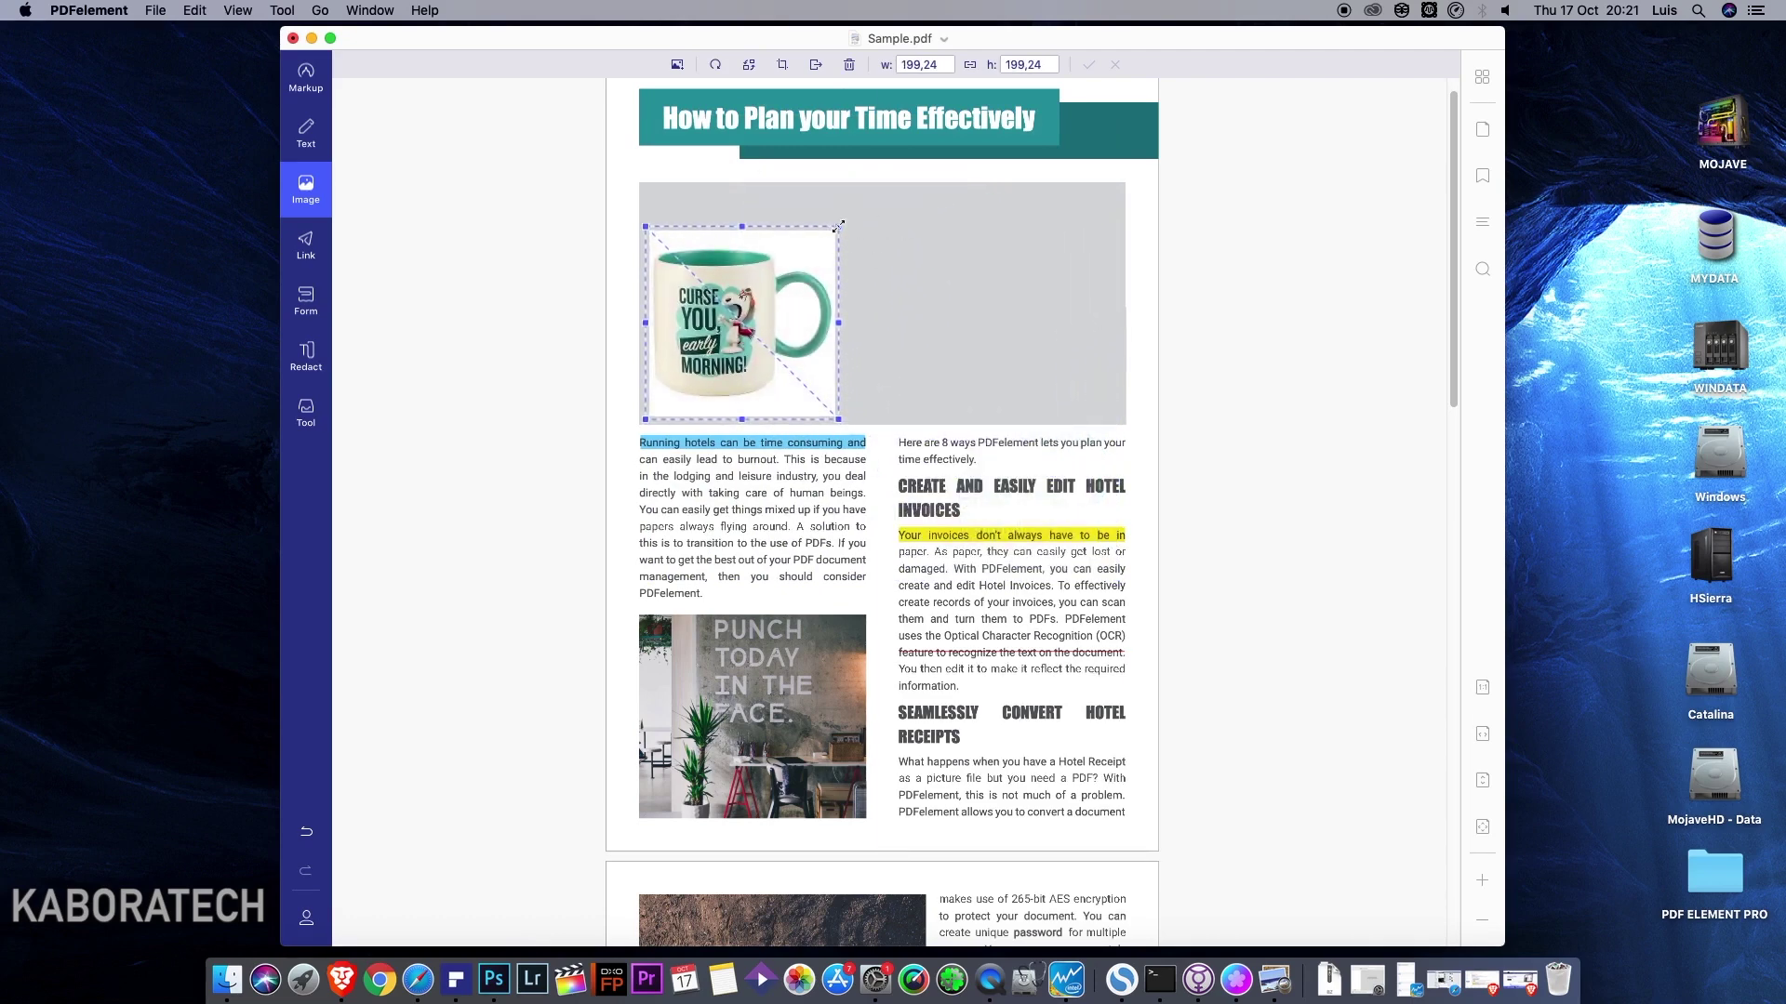
pyautogui.moveTo(838, 227); pyautogui.dragTo(876, 196)
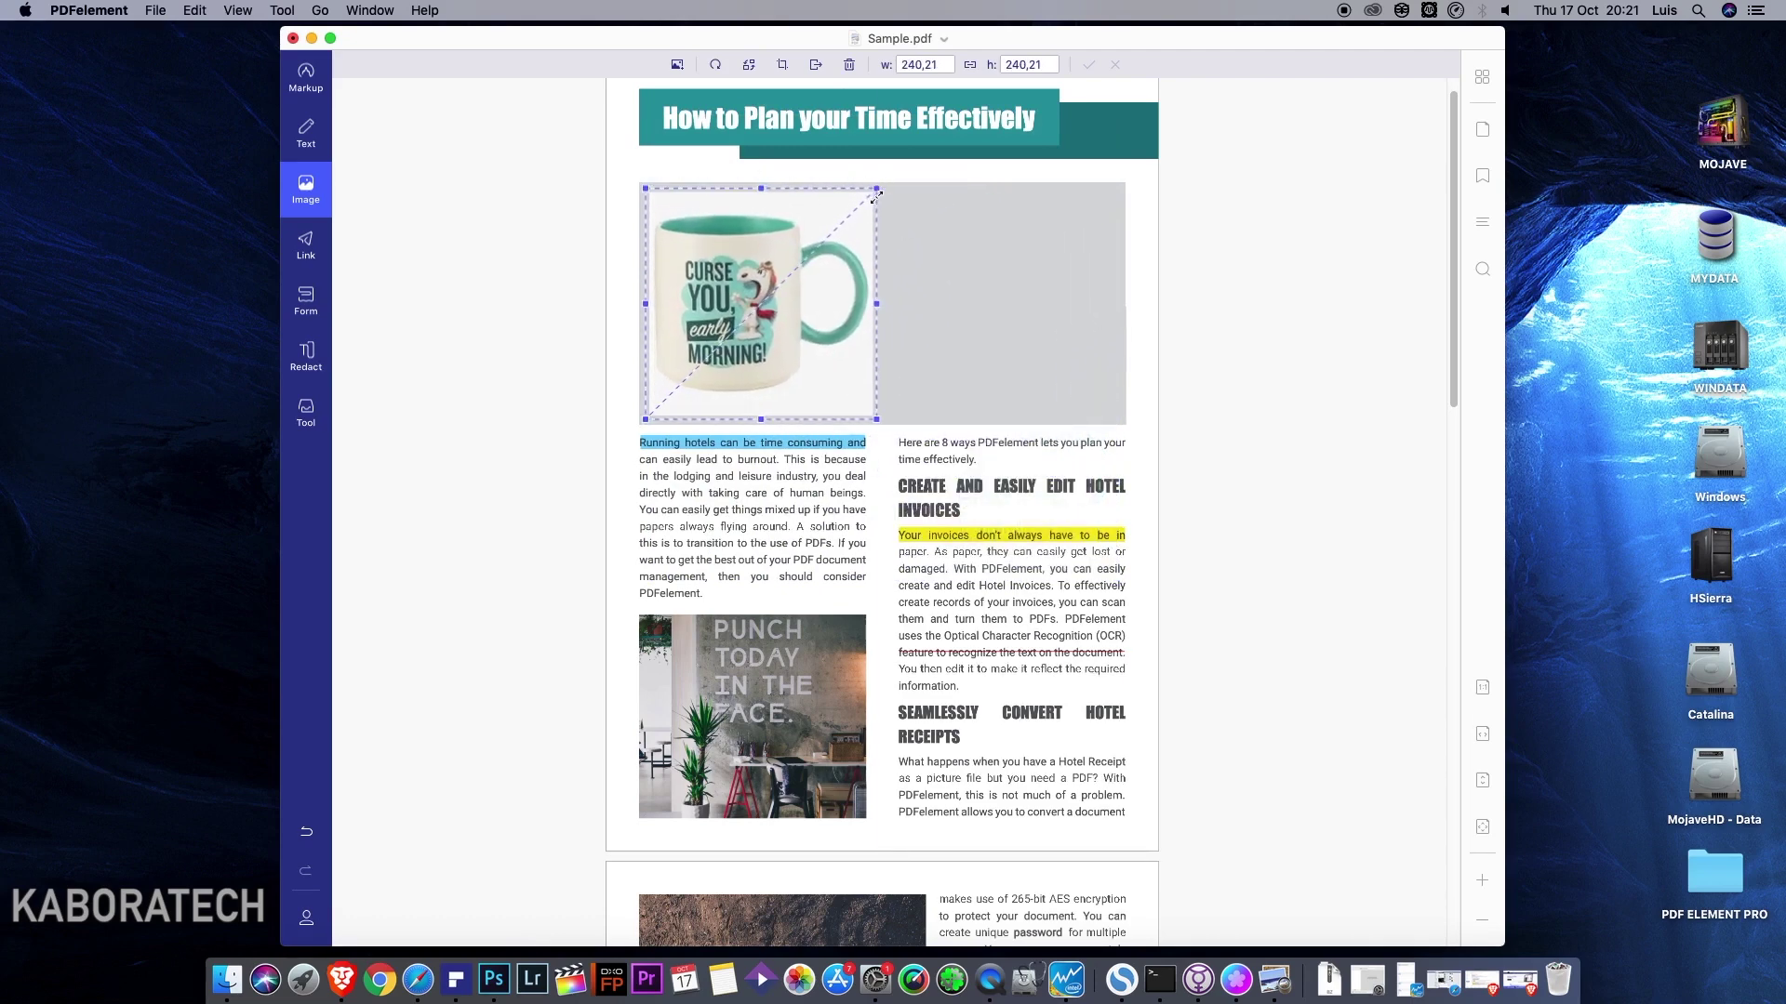
pyautogui.click(1017, 268)
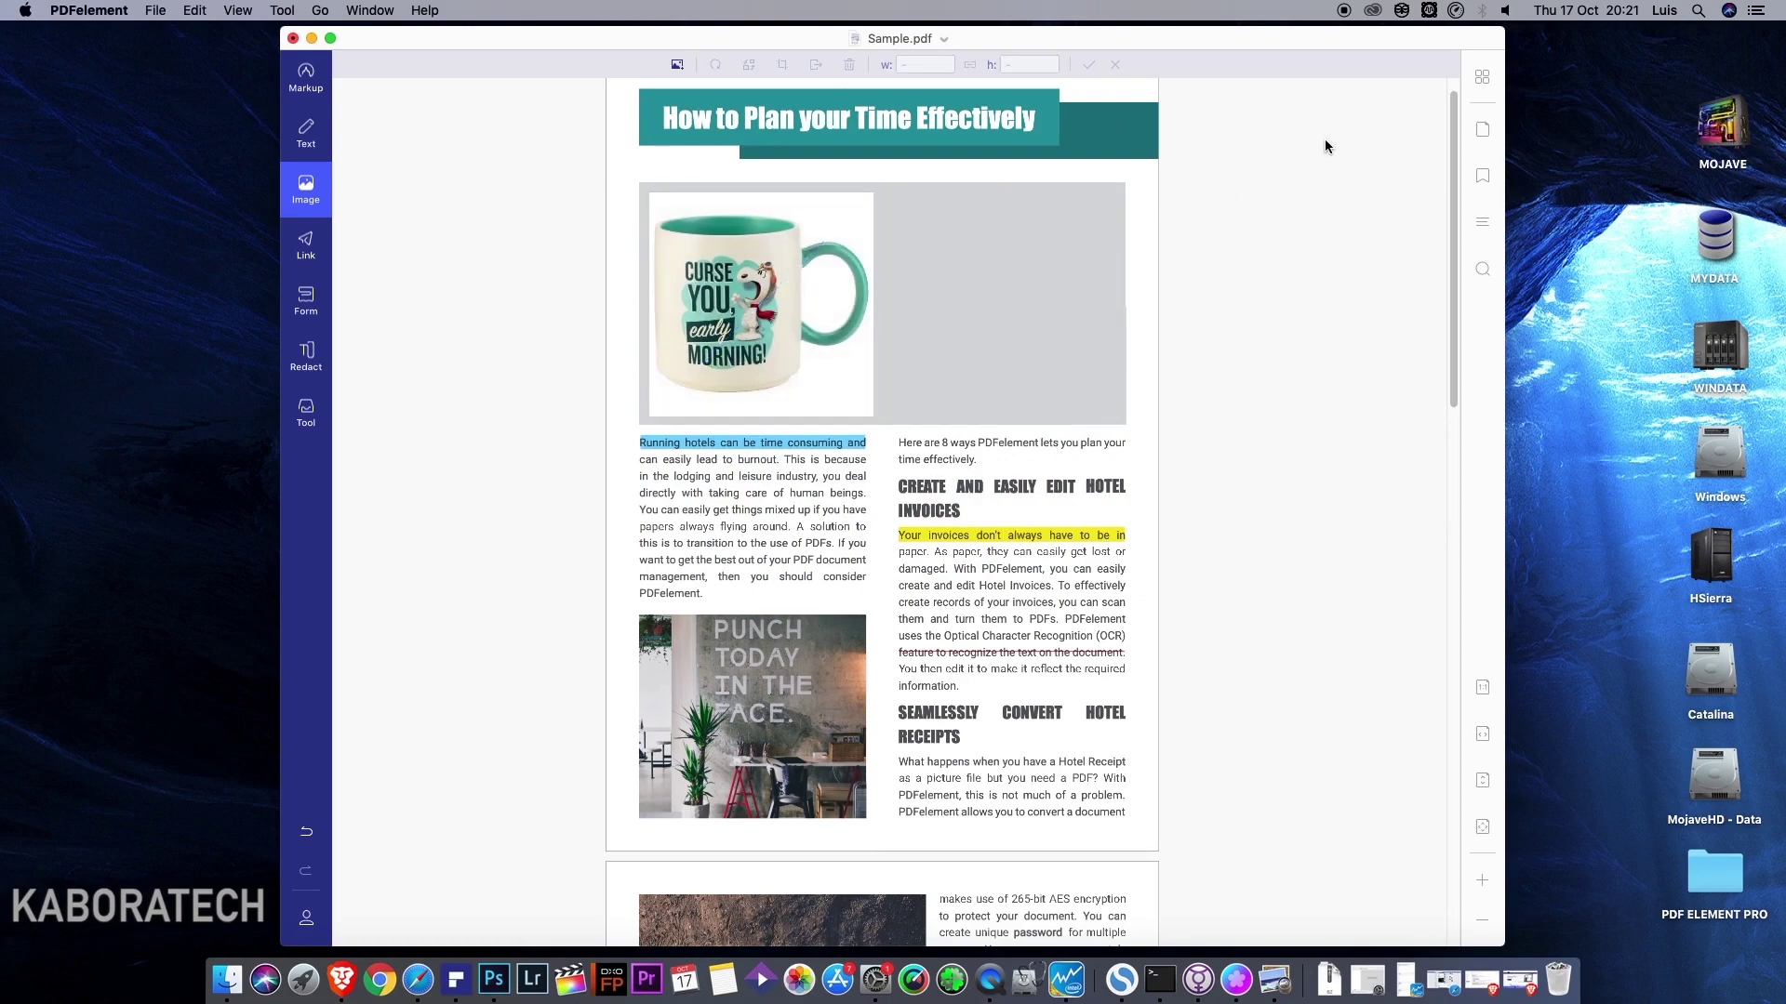
# In the page organizer, try reordering pages, then undo both moves.
pyautogui.click(1482, 81)
pyautogui.moveTo(970, 239); pyautogui.dragTo(558, 232)
pyautogui.moveTo(1266, 203); pyautogui.dragTo(900, 272)
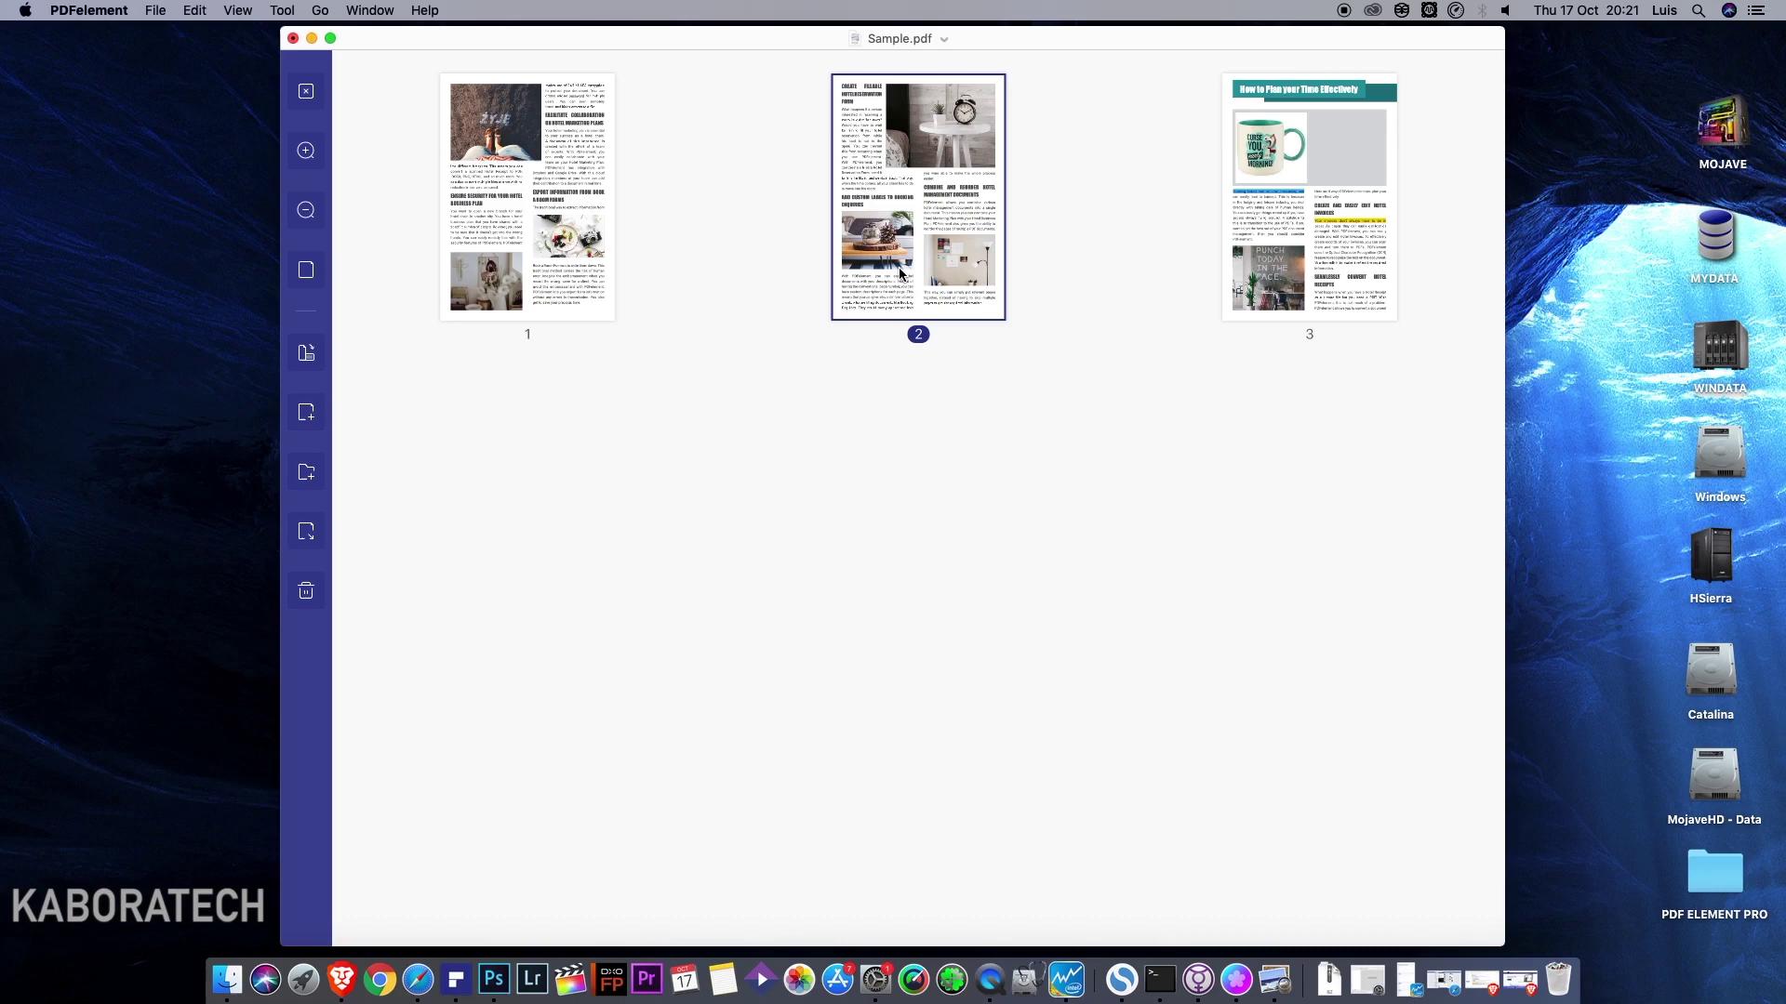
pyautogui.press('super+z')
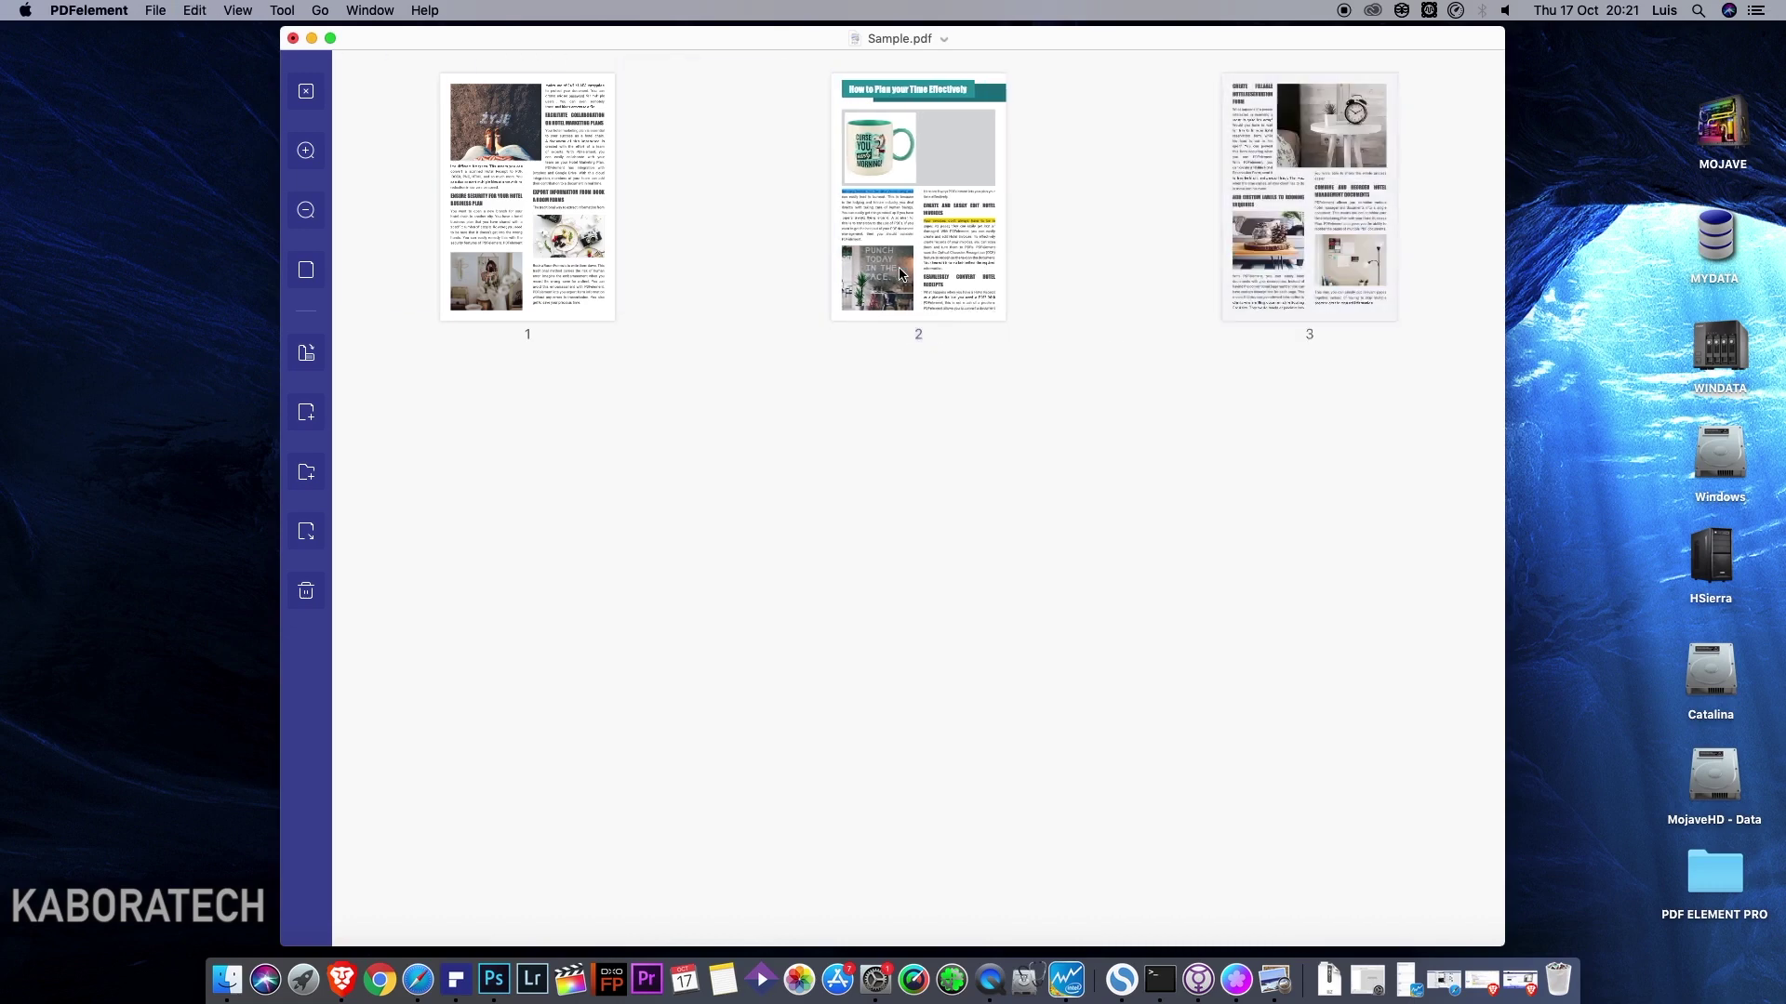
pyautogui.press('super+z')
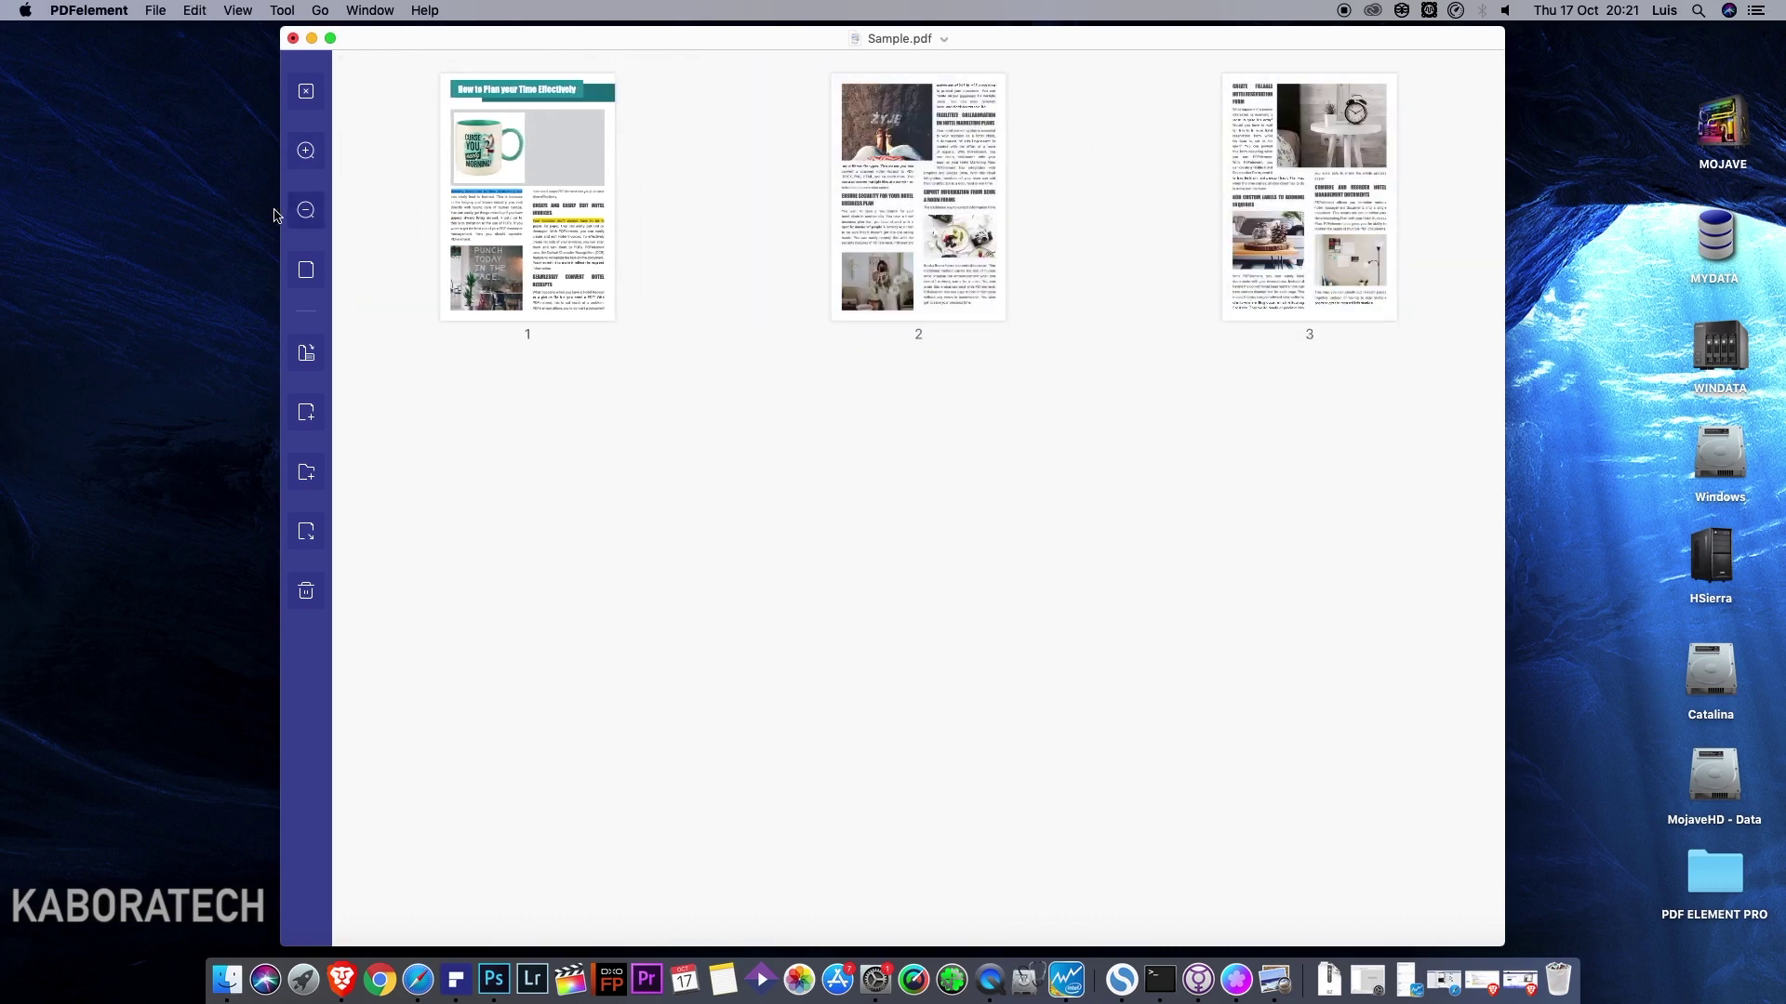
# Enlarge the thumbnails and rotate page 1 a full turn back to upright.
pyautogui.click(306, 151)
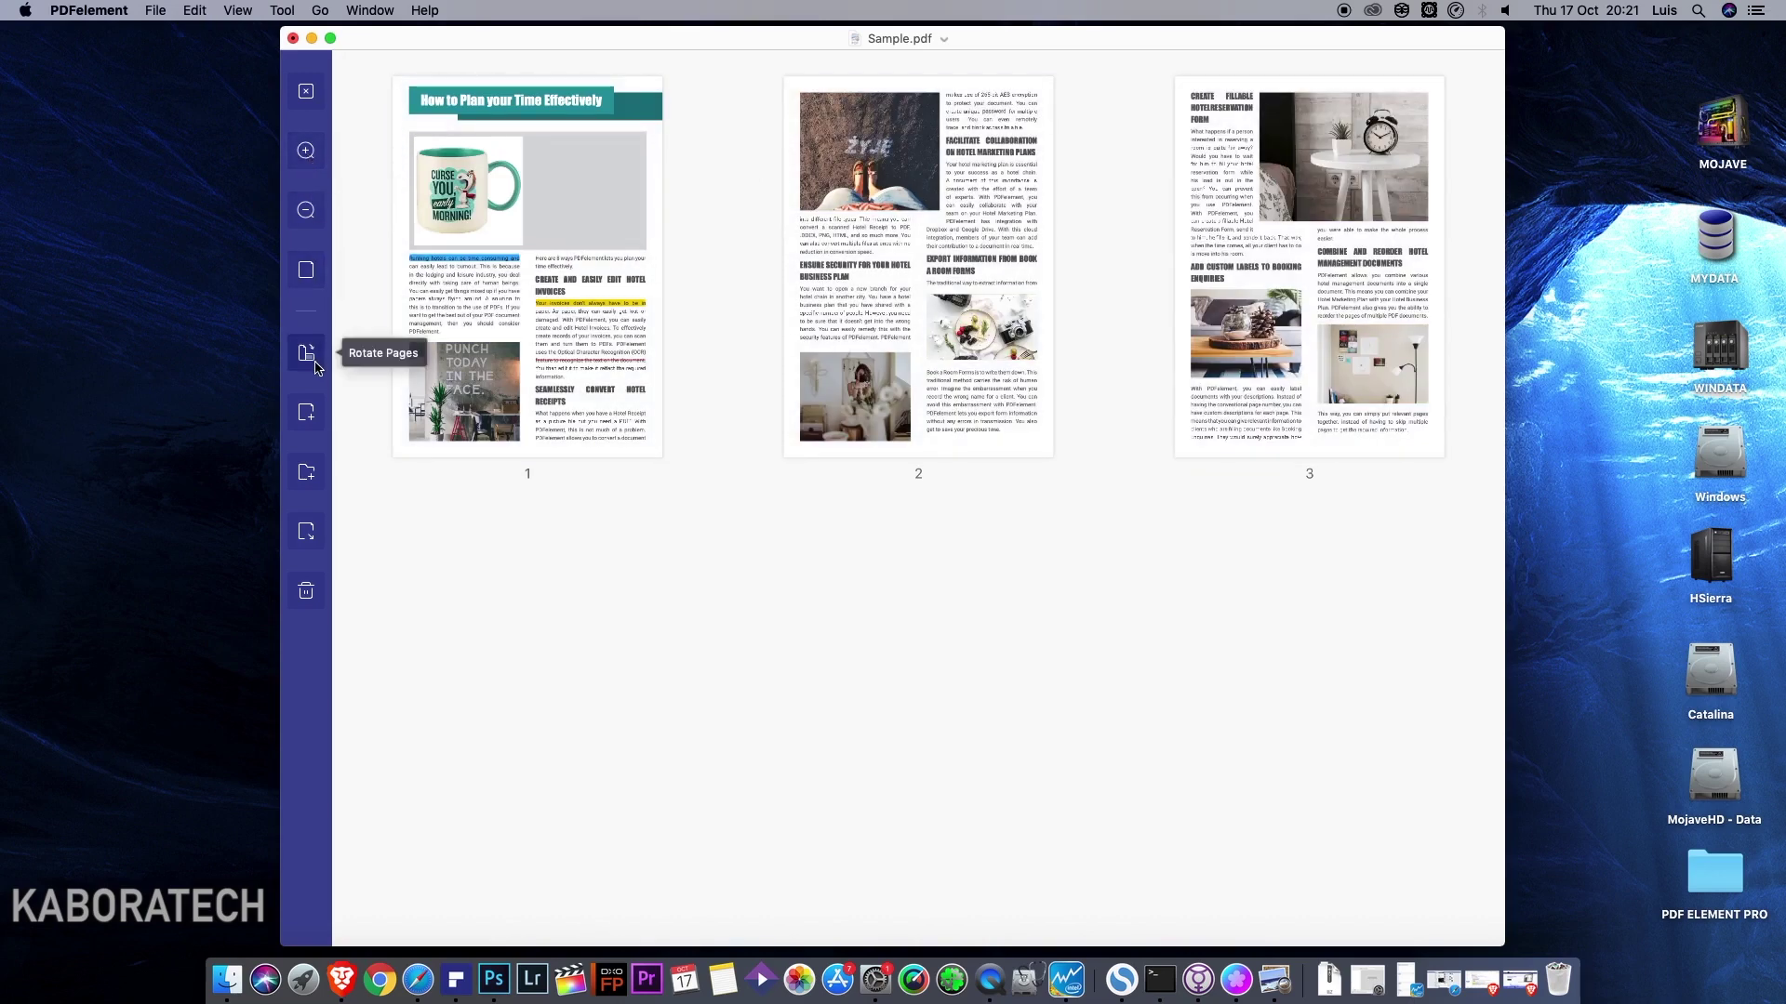
pyautogui.click(479, 297)
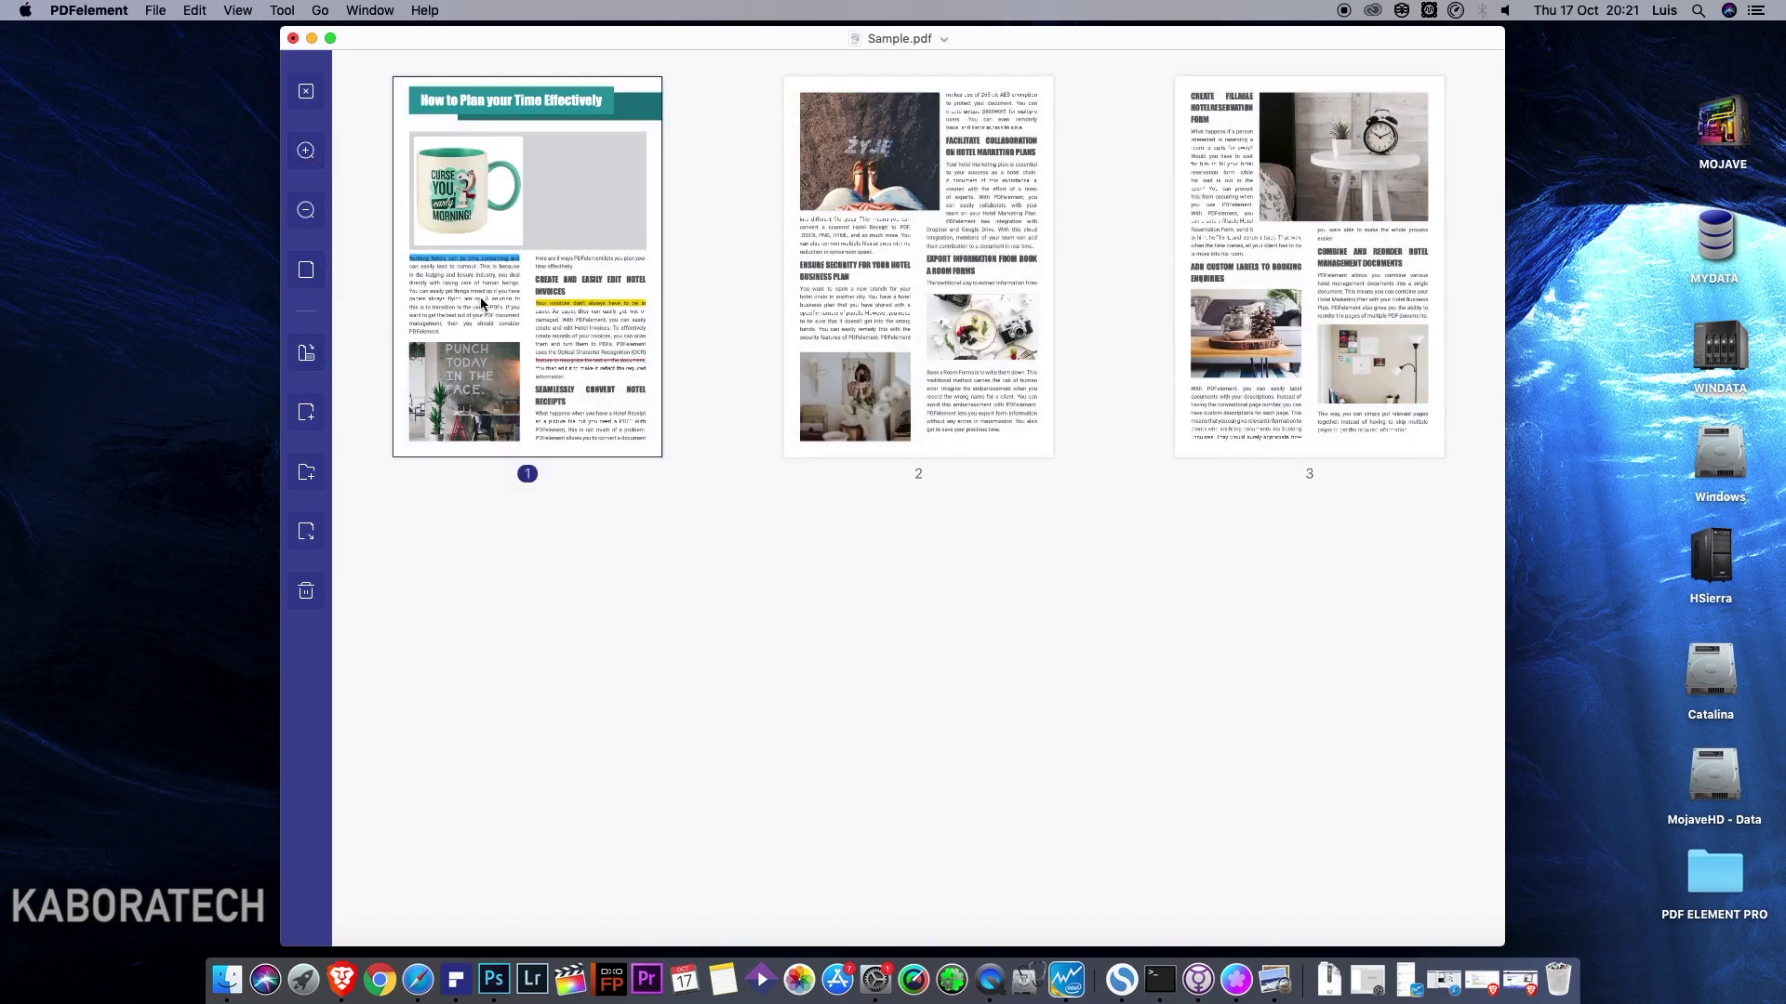
pyautogui.click(307, 358)
pyautogui.click(308, 358)
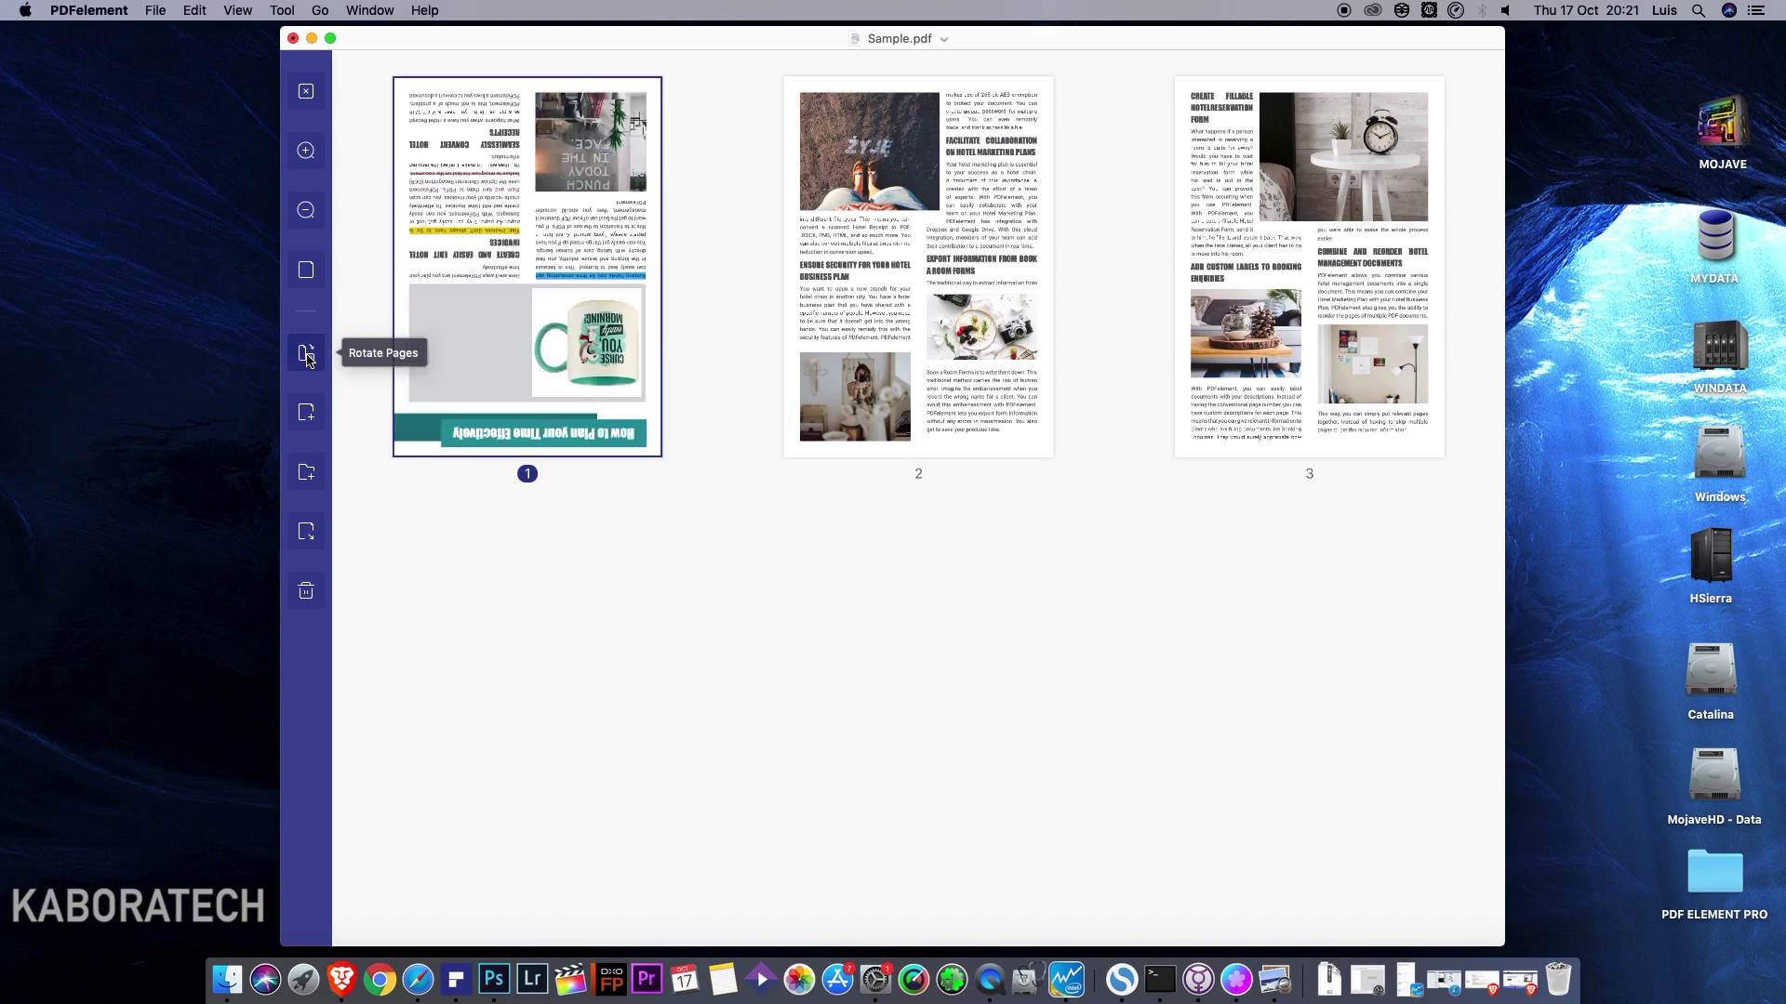
pyautogui.click(308, 358)
pyautogui.click(307, 358)
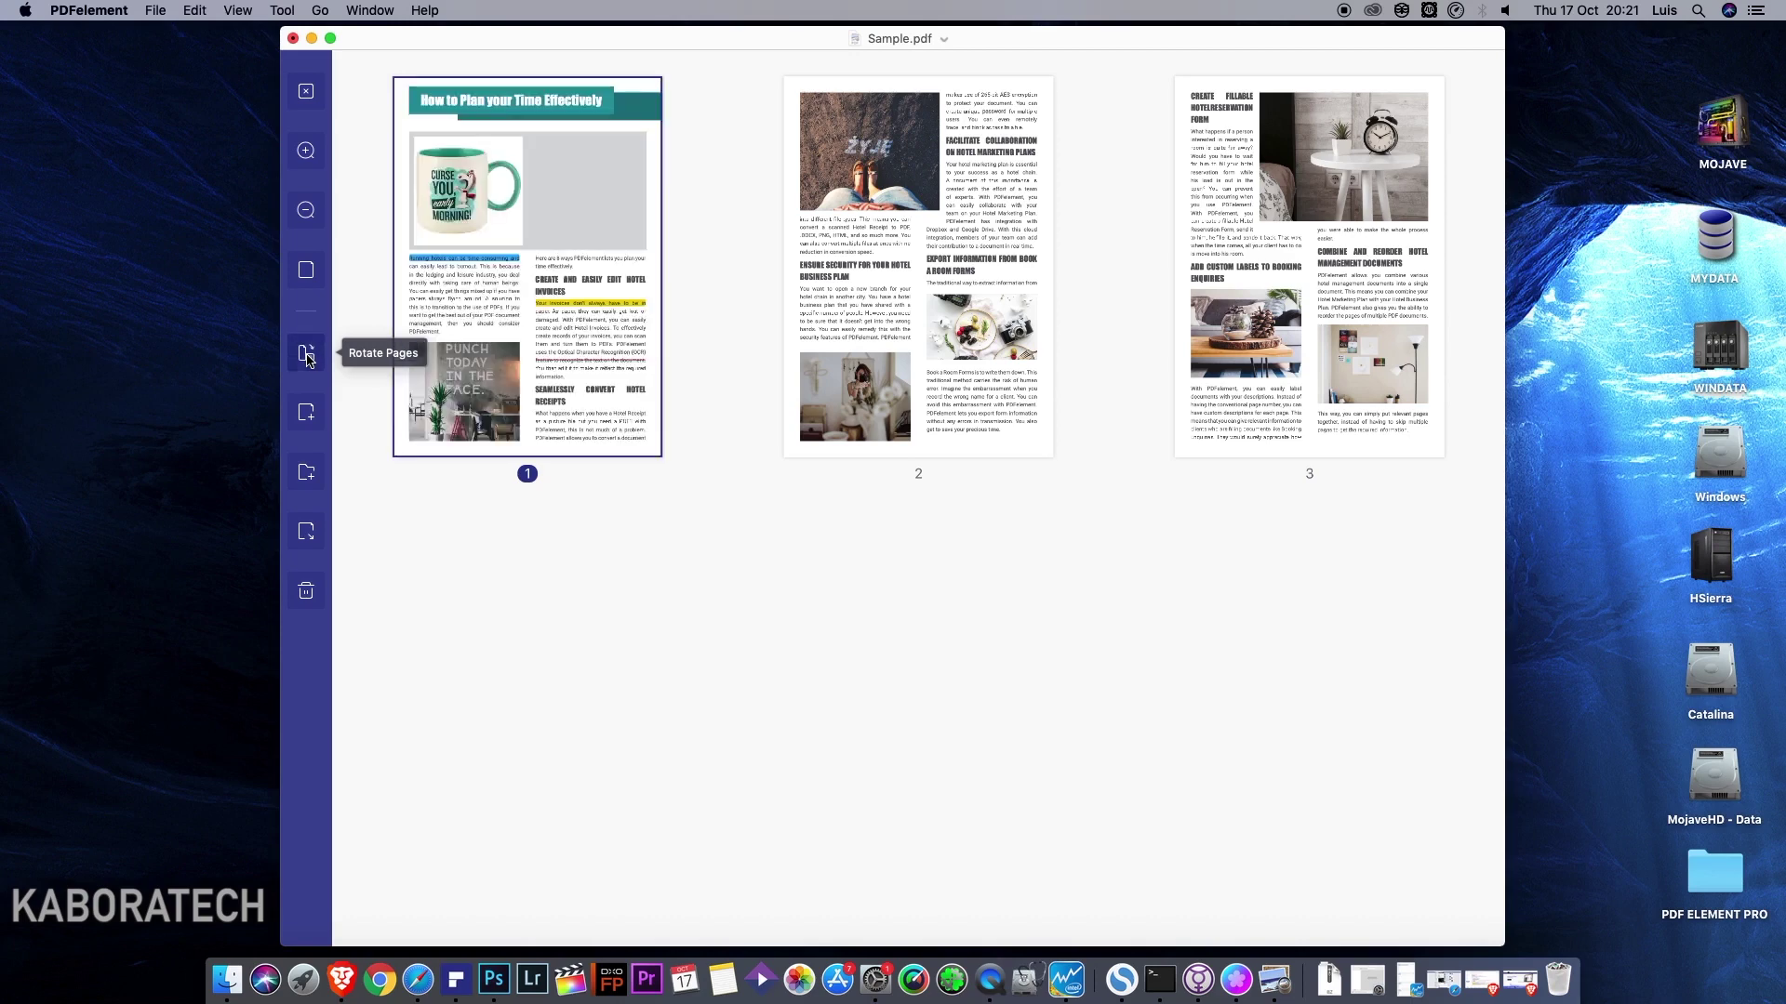
# Insert a blank page, move the clock page to slot 2, then delete the blank page.
pyautogui.click(311, 420)
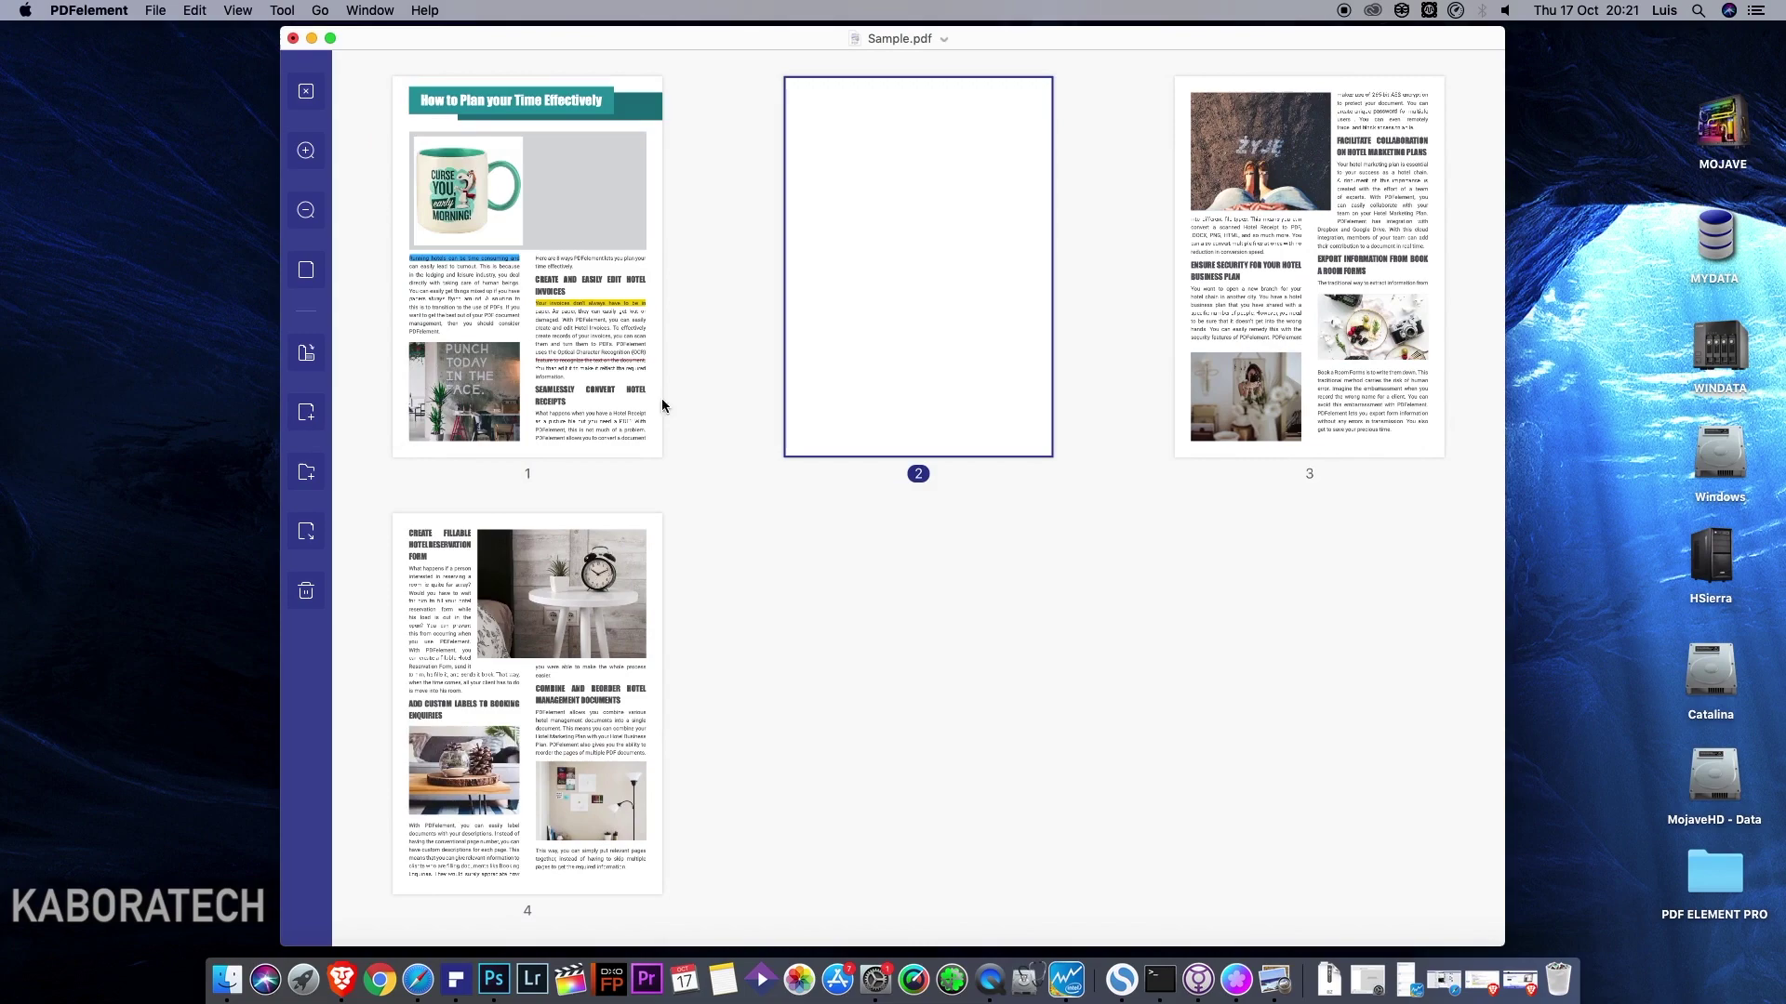
pyautogui.moveTo(595, 571); pyautogui.dragTo(1036, 247)
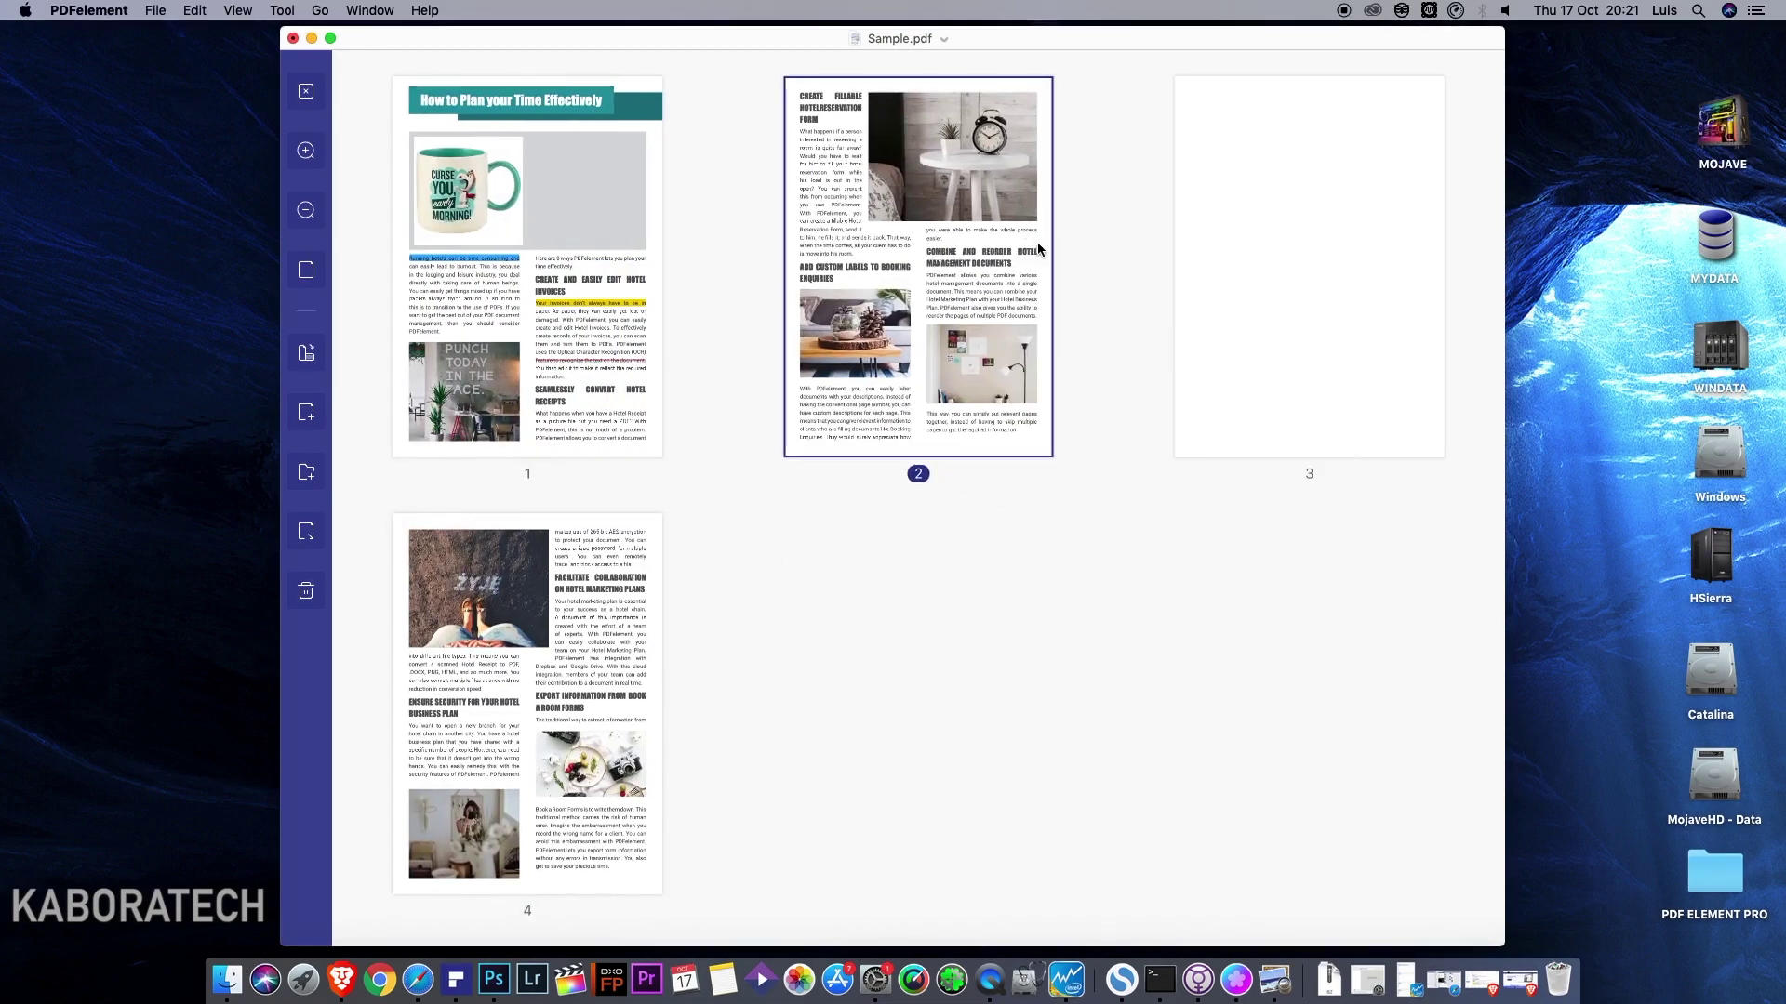
pyautogui.moveTo(1308, 296); pyautogui.dragTo(839, 663)
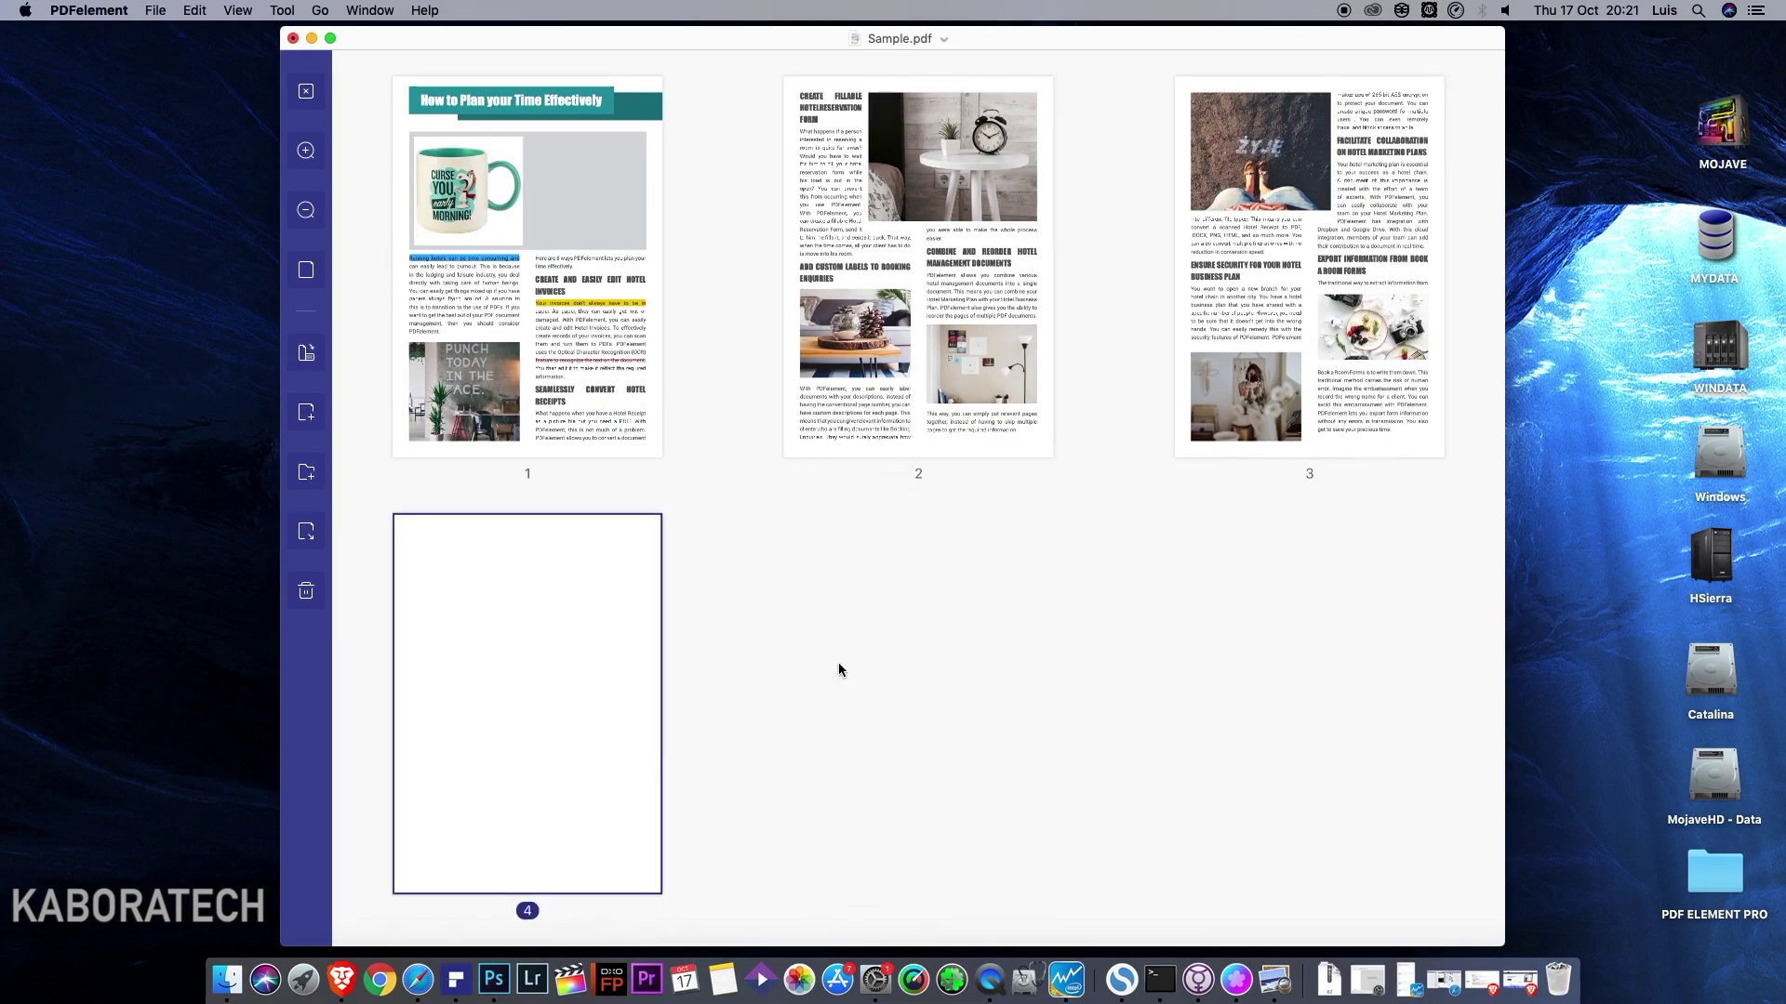
pyautogui.click(313, 598)
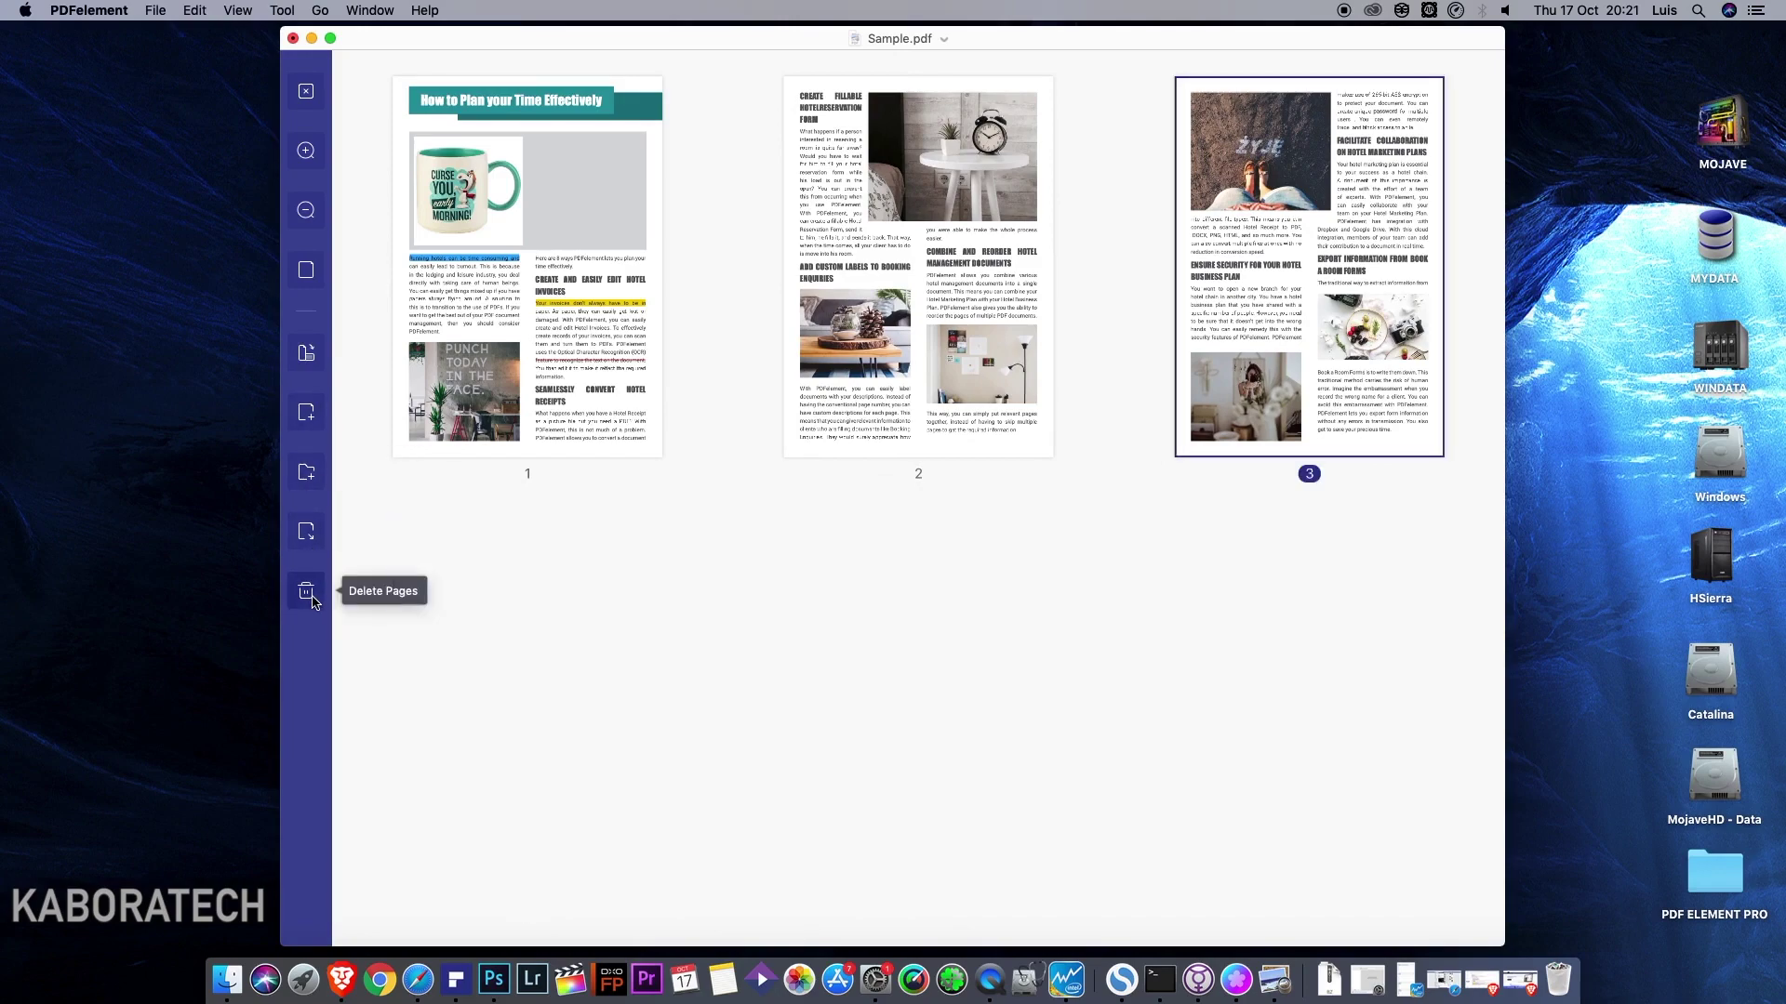
pyautogui.click(305, 97)
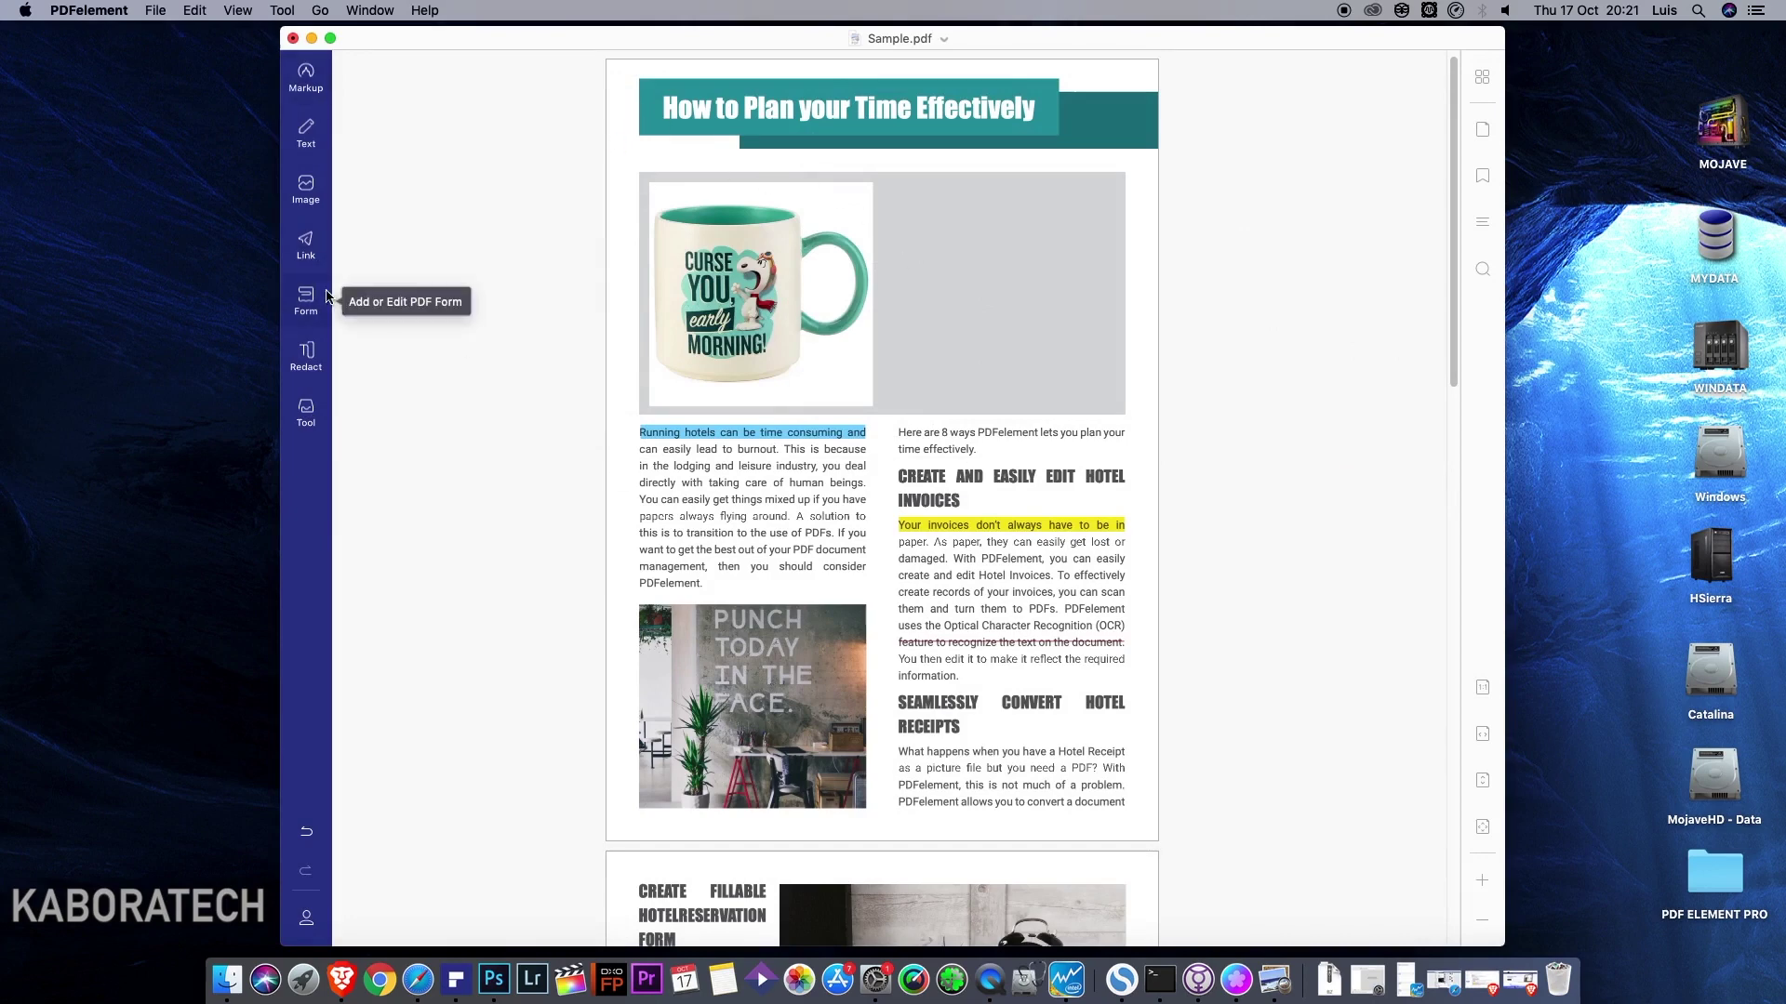
# Draw a page link over the 'Create and easily edit hotel invoices' heading targeting page 2/3.
pyautogui.click(304, 244)
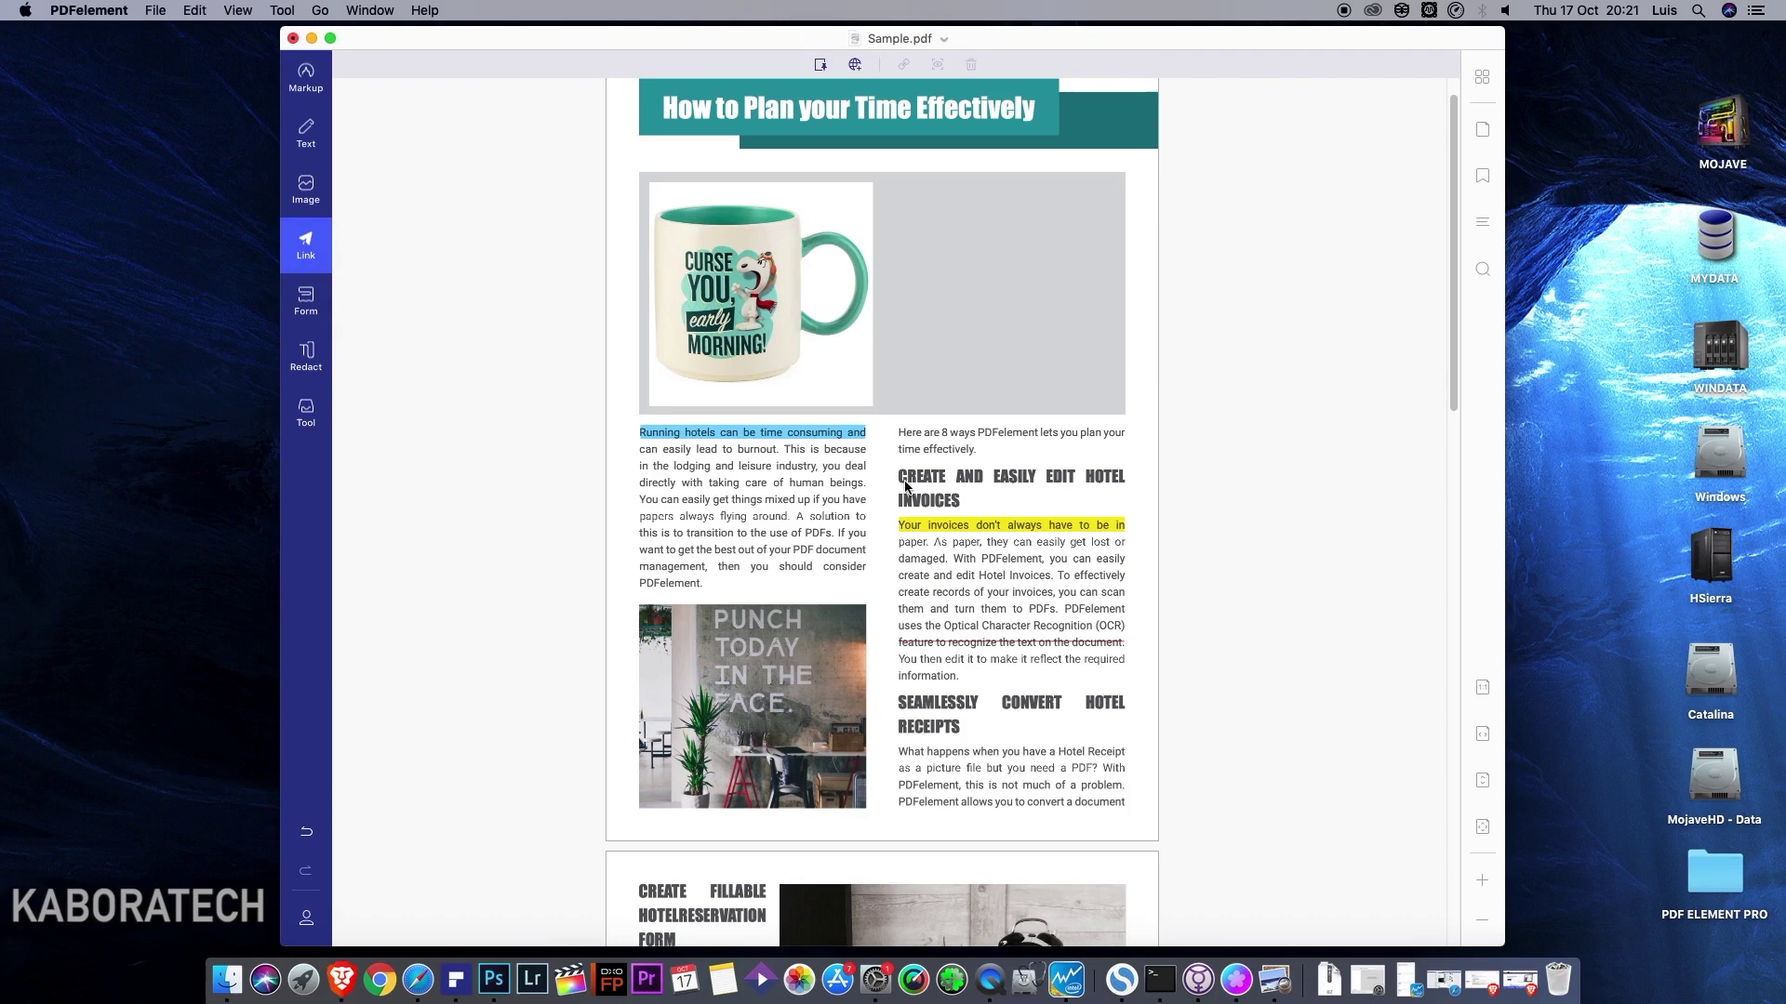
pyautogui.click(820, 64)
pyautogui.moveTo(897, 470); pyautogui.dragTo(1127, 483)
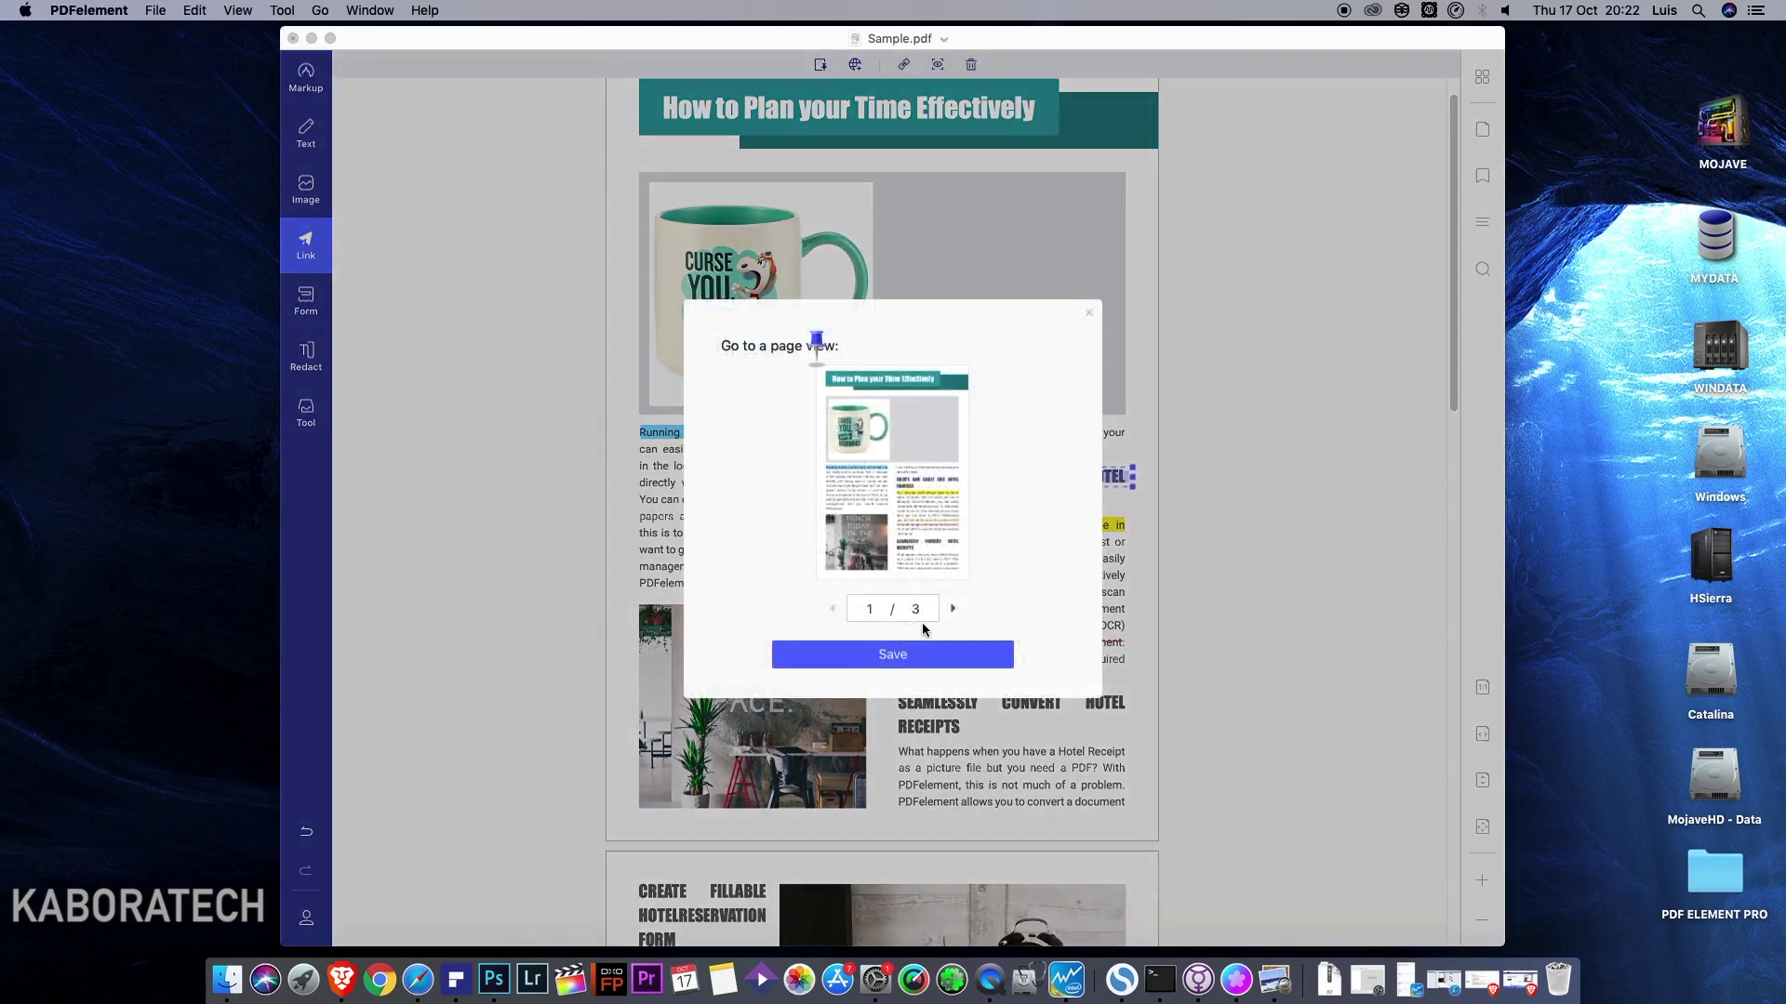
pyautogui.click(952, 610)
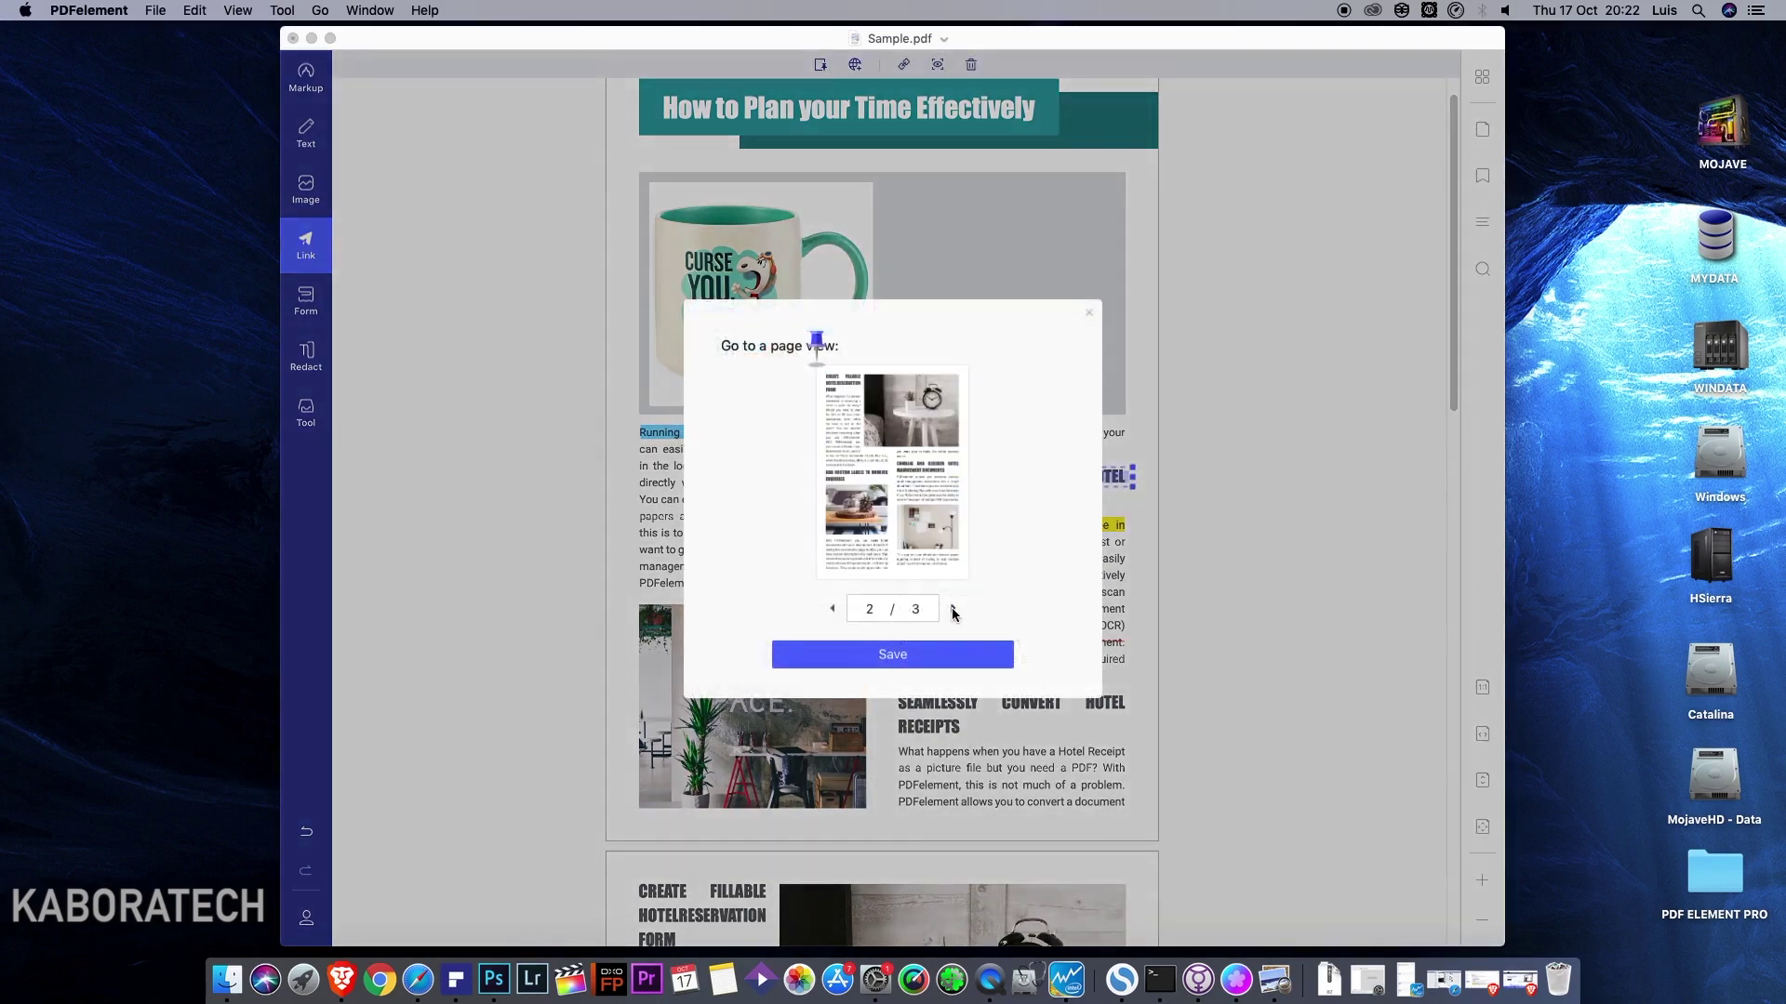
pyautogui.click(908, 659)
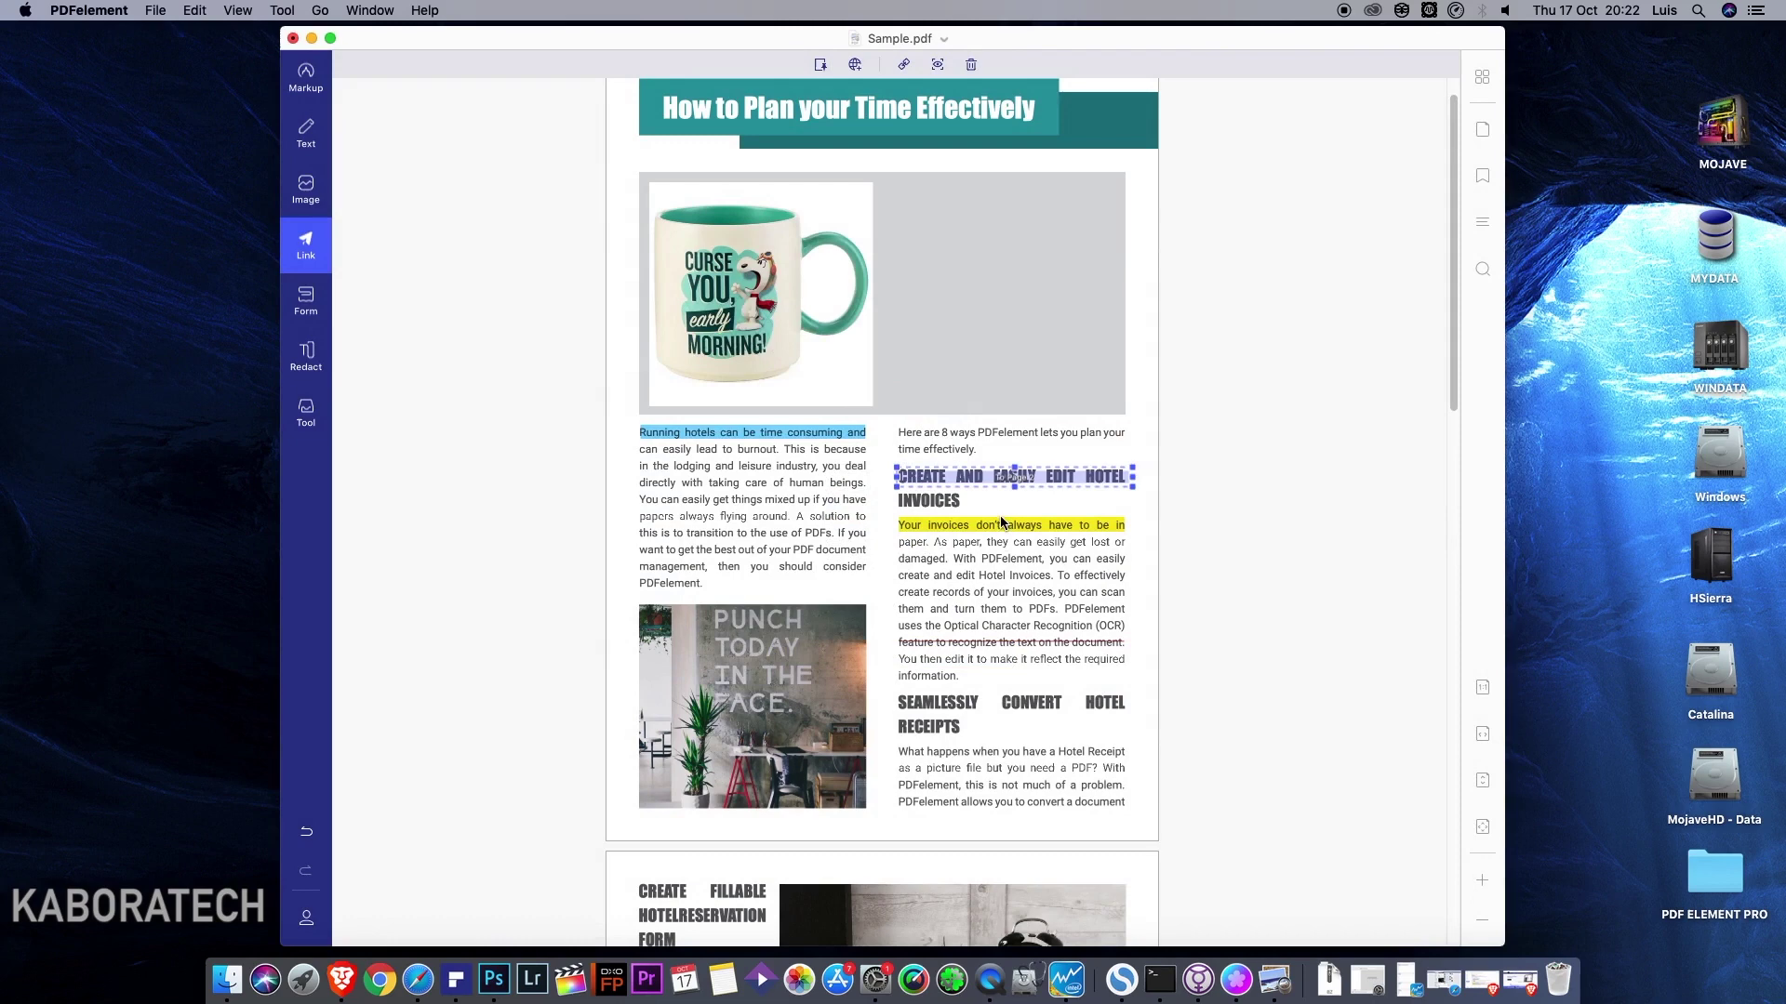
pyautogui.click(366, 232)
pyautogui.click(855, 66)
pyautogui.moveTo(659, 95); pyautogui.dragTo(1044, 124)
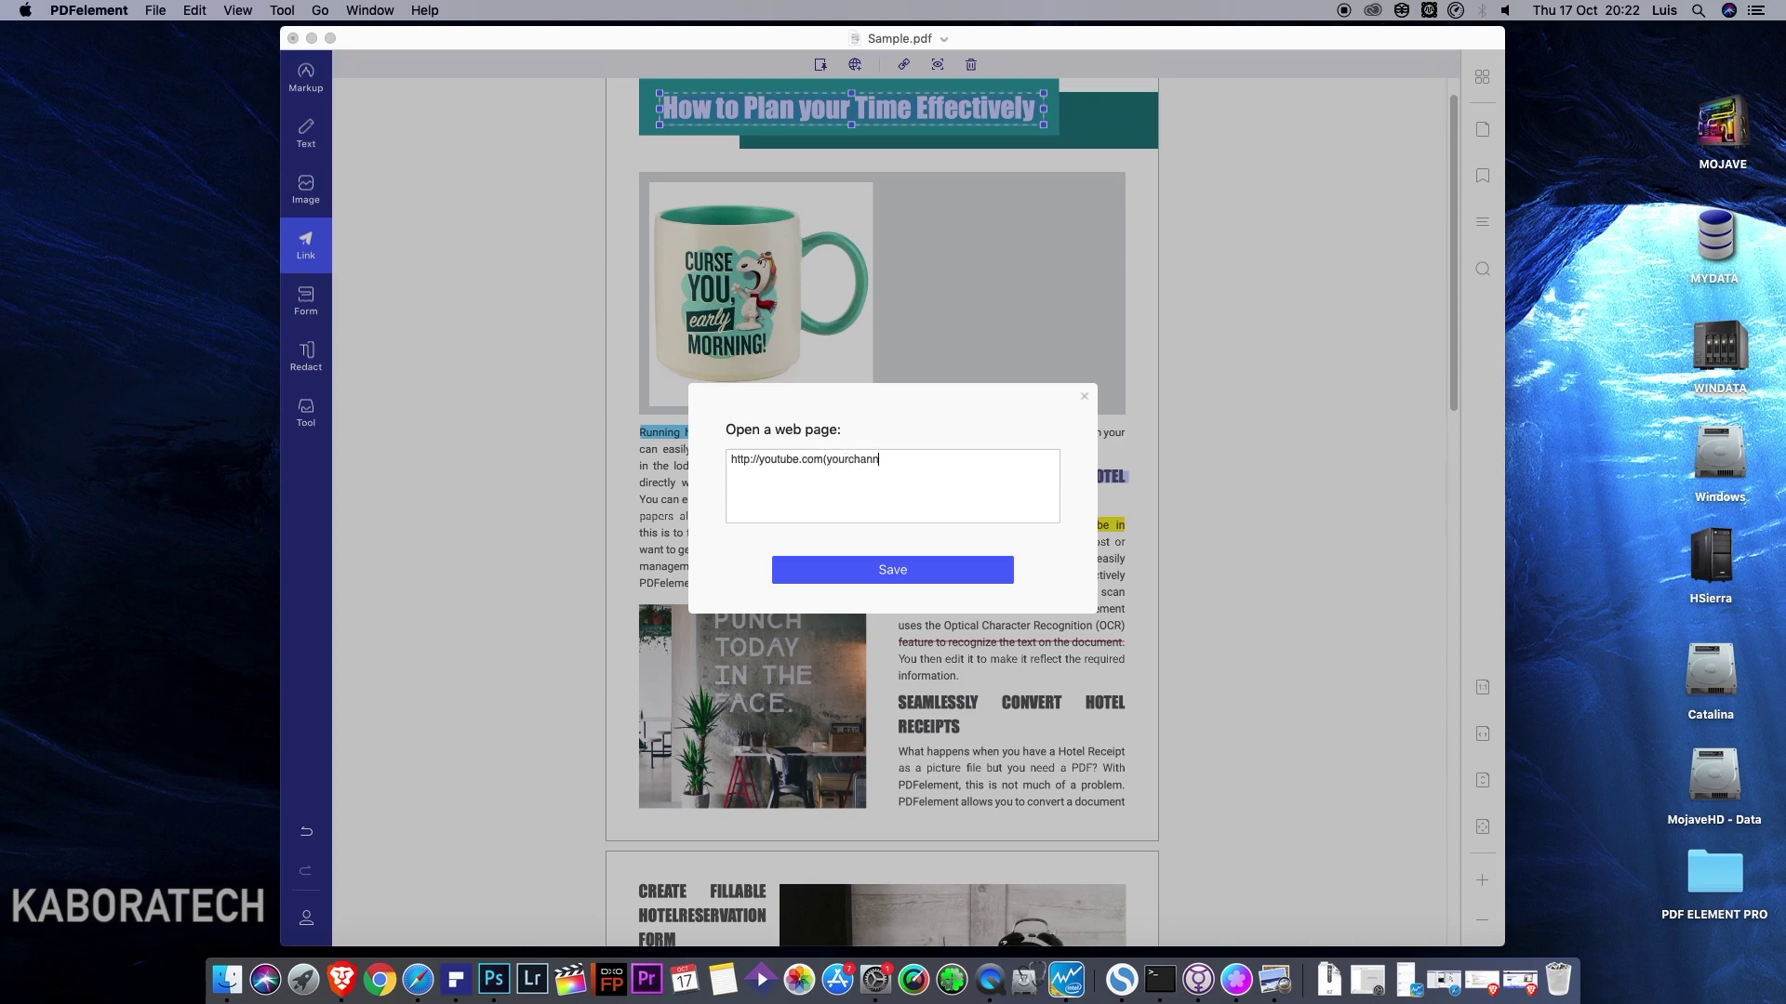
pyautogui.click(883, 569)
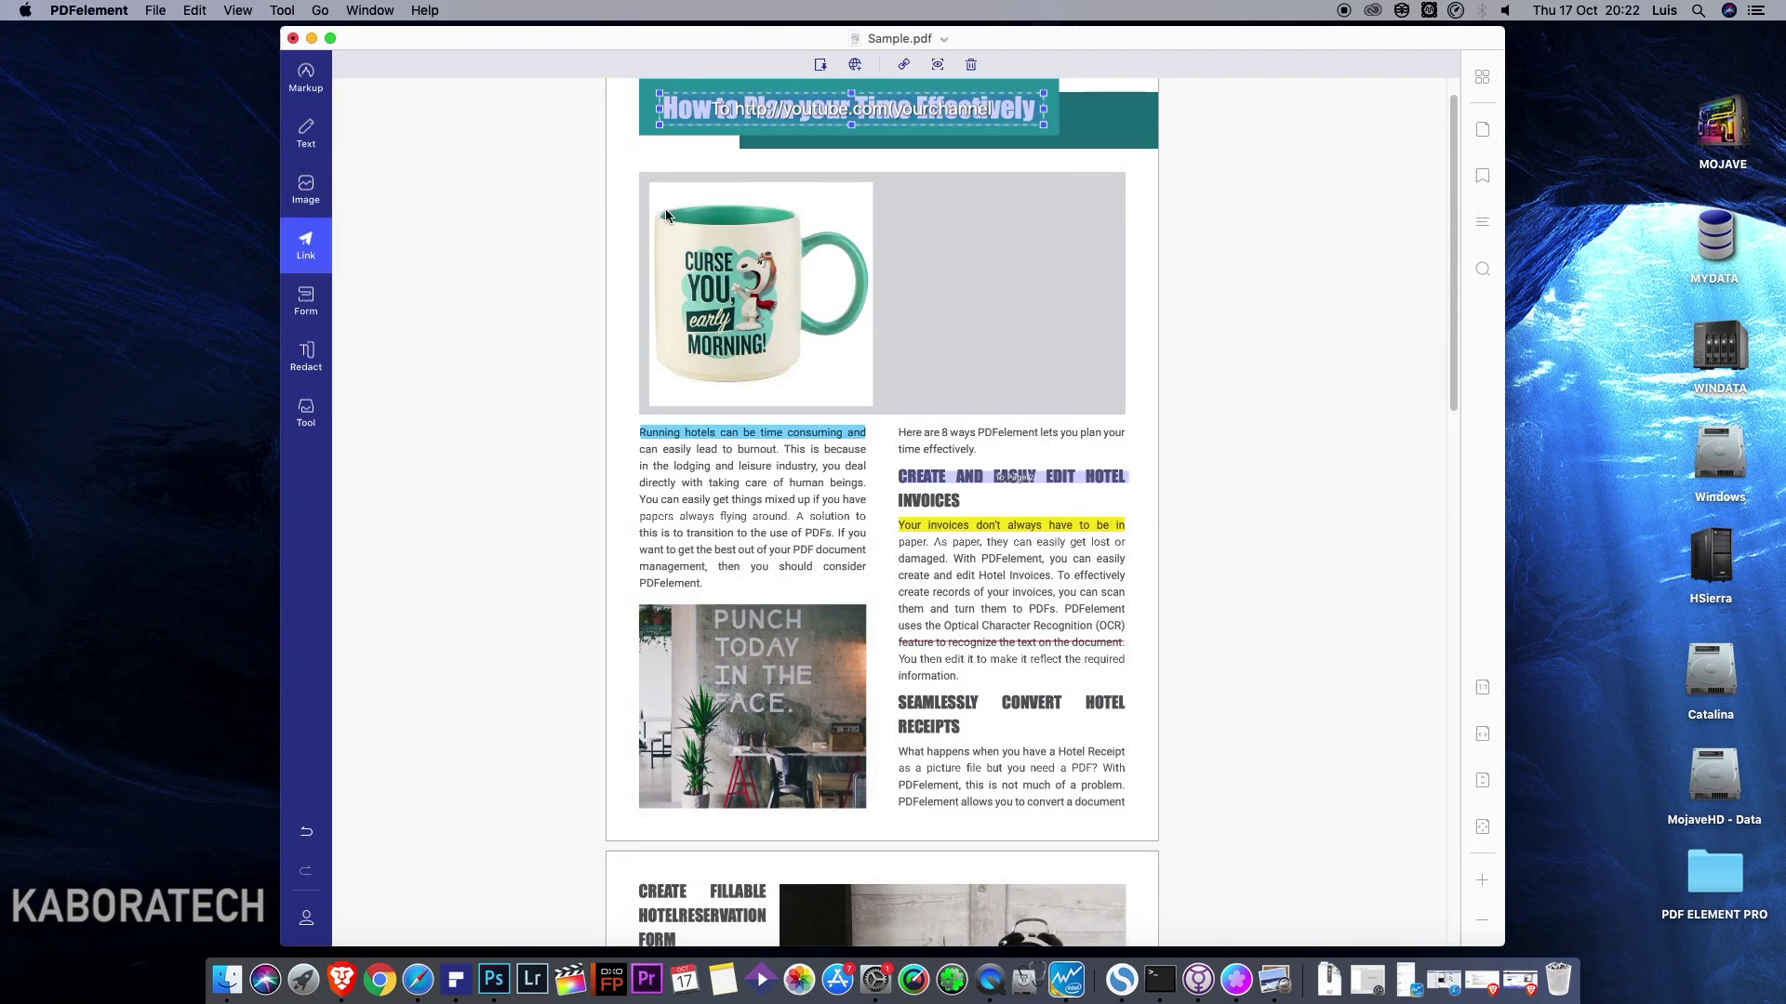
pyautogui.click(310, 302)
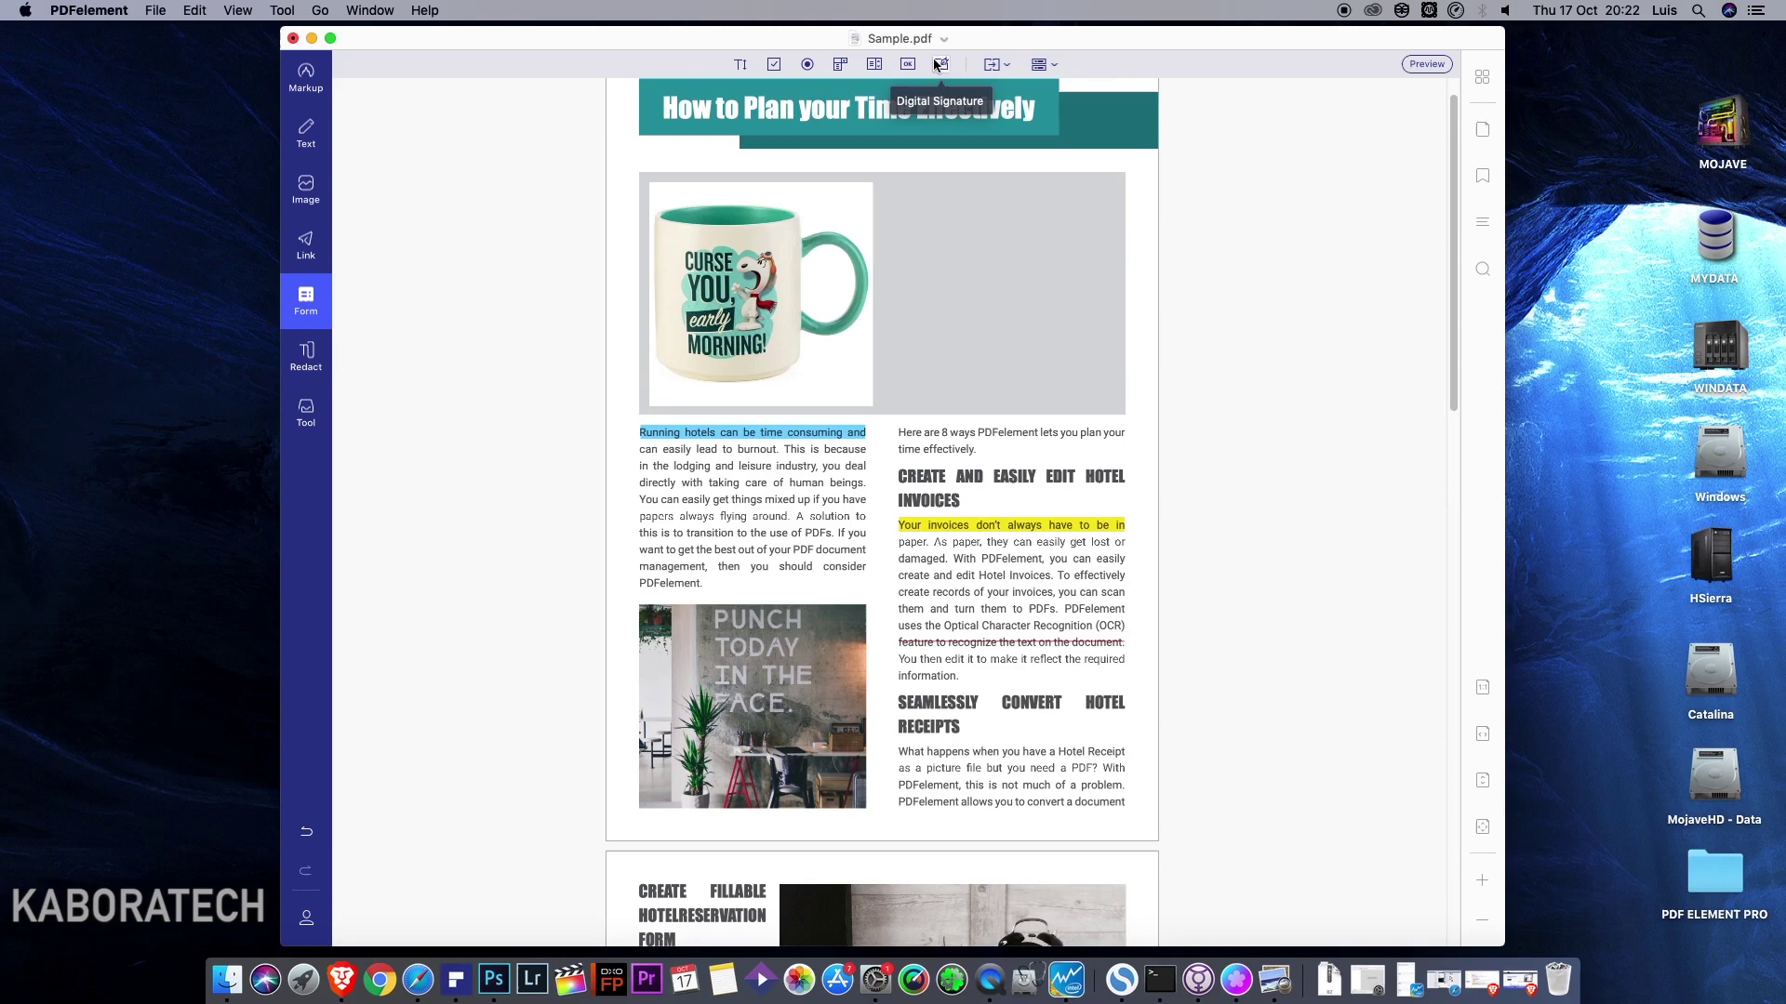
# Browse the form alignment and field property dropdowns, then switch to Redact mode.
pyautogui.click(996, 67)
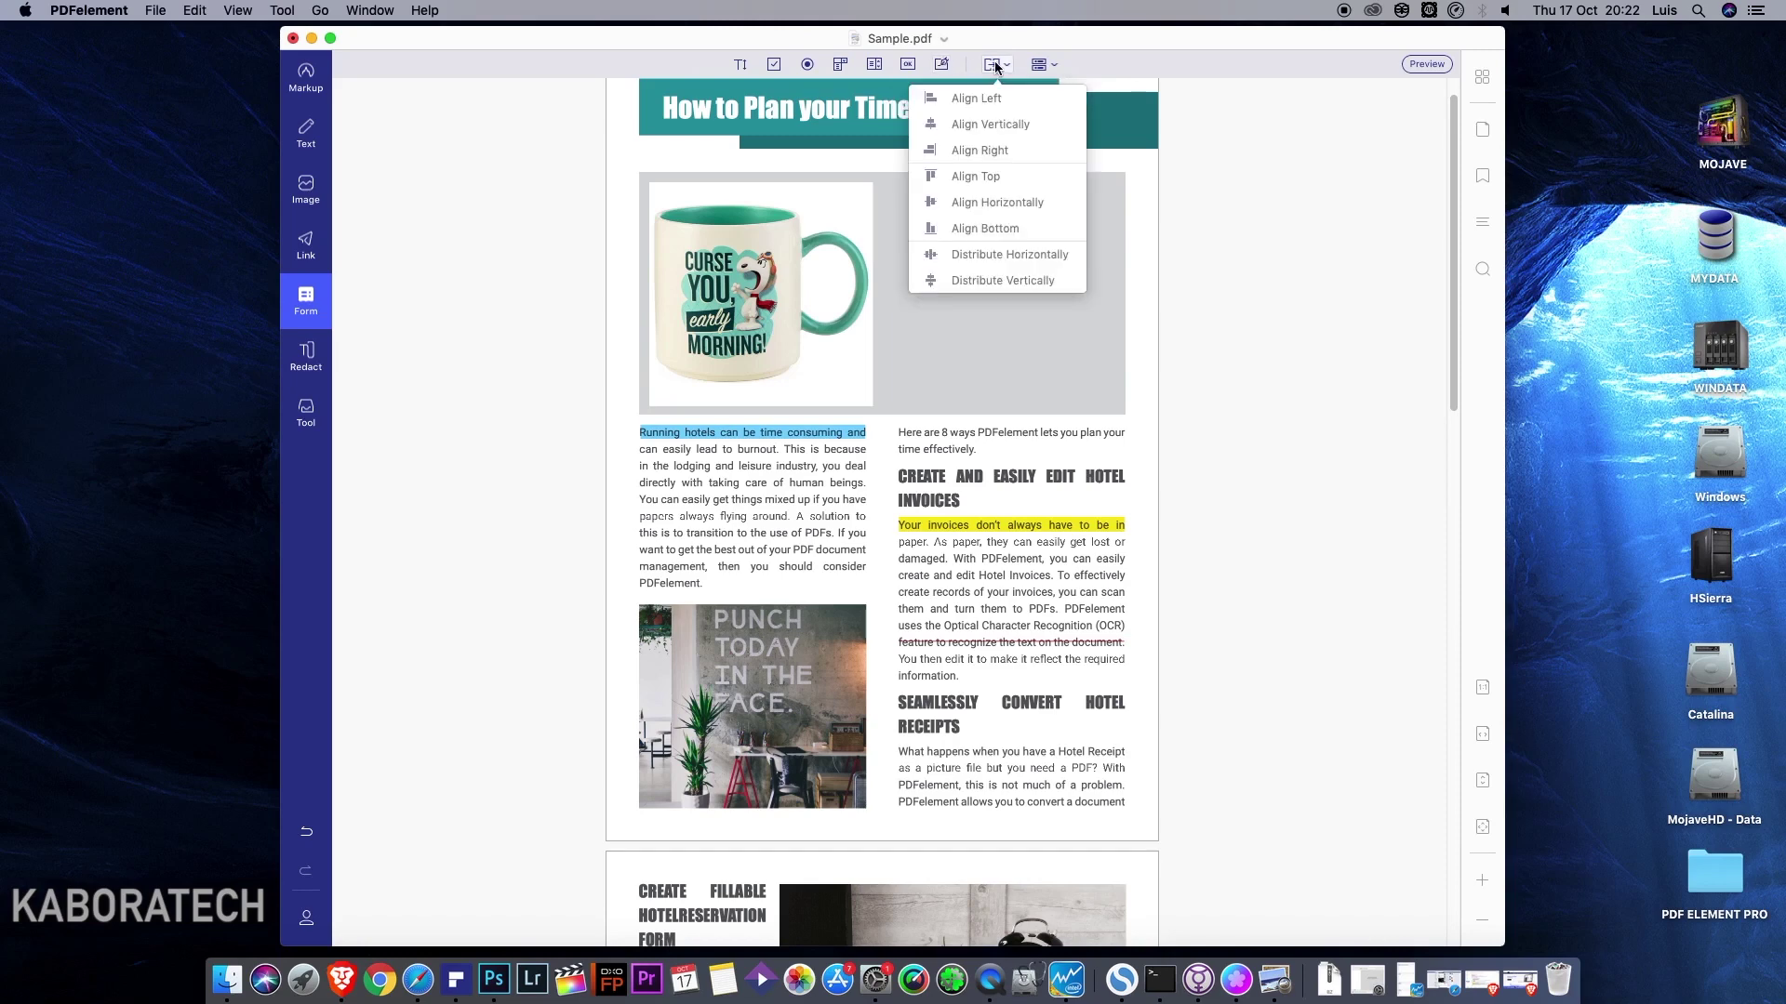
pyautogui.click(1040, 64)
pyautogui.click(993, 64)
pyautogui.click(390, 404)
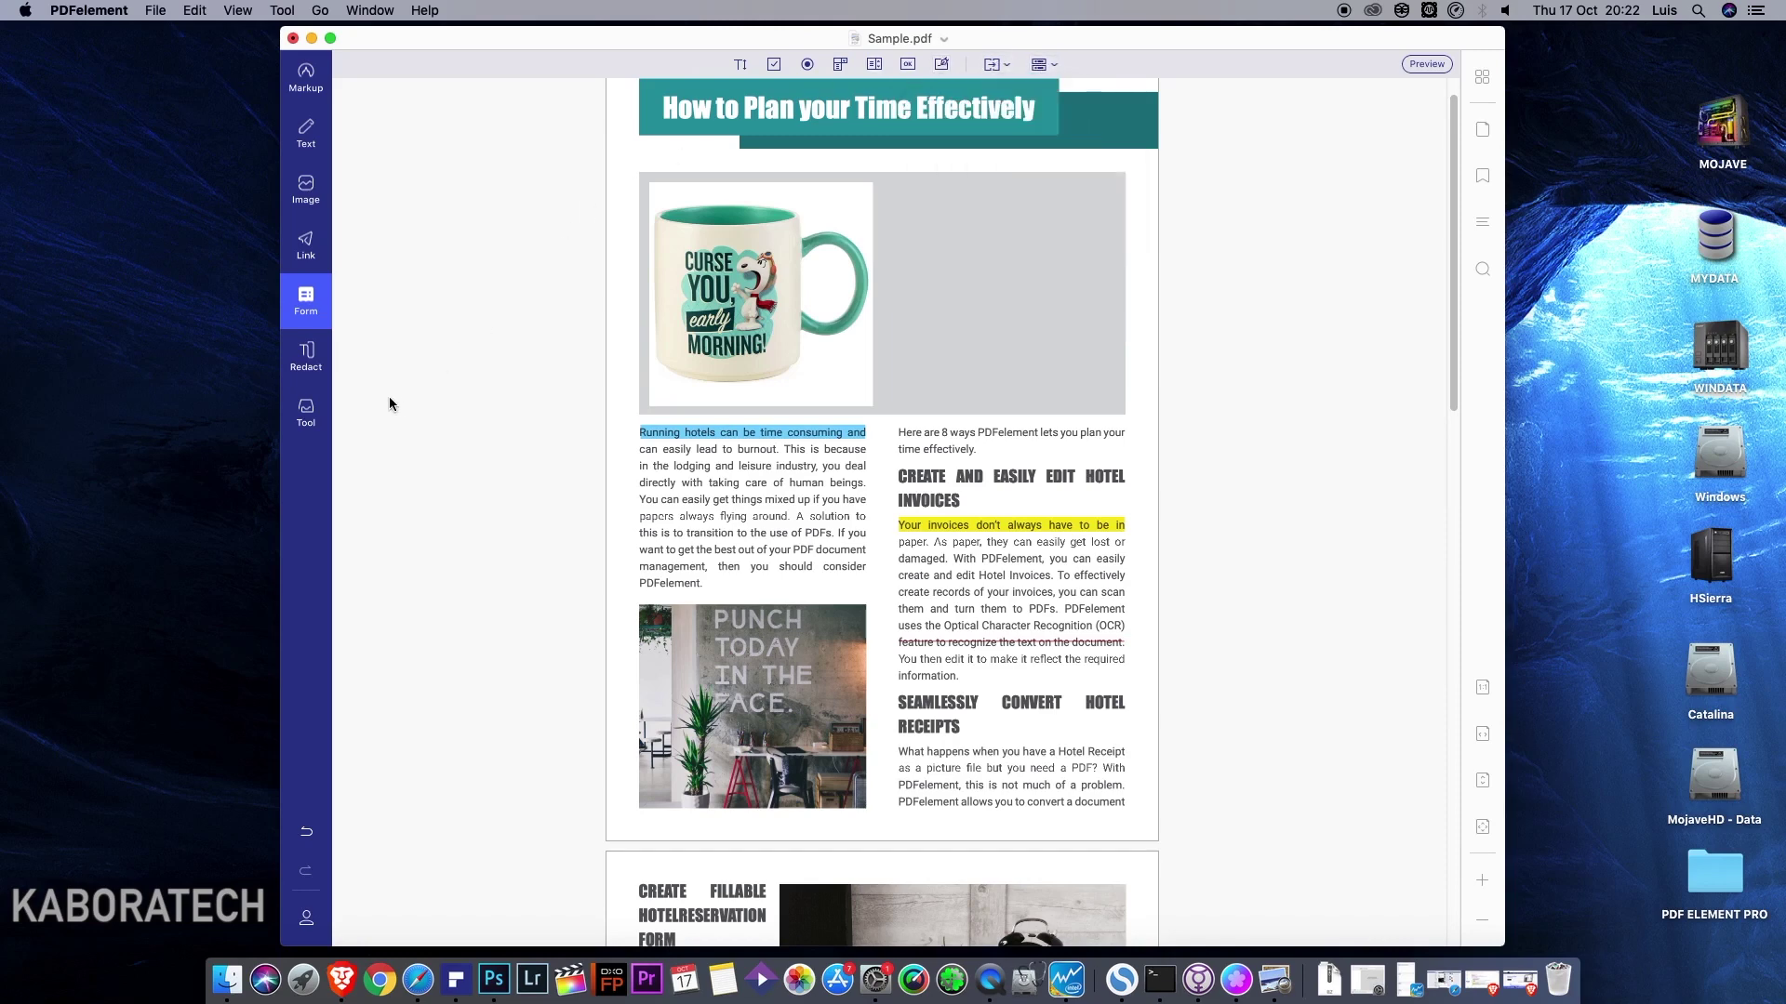
pyautogui.click(312, 365)
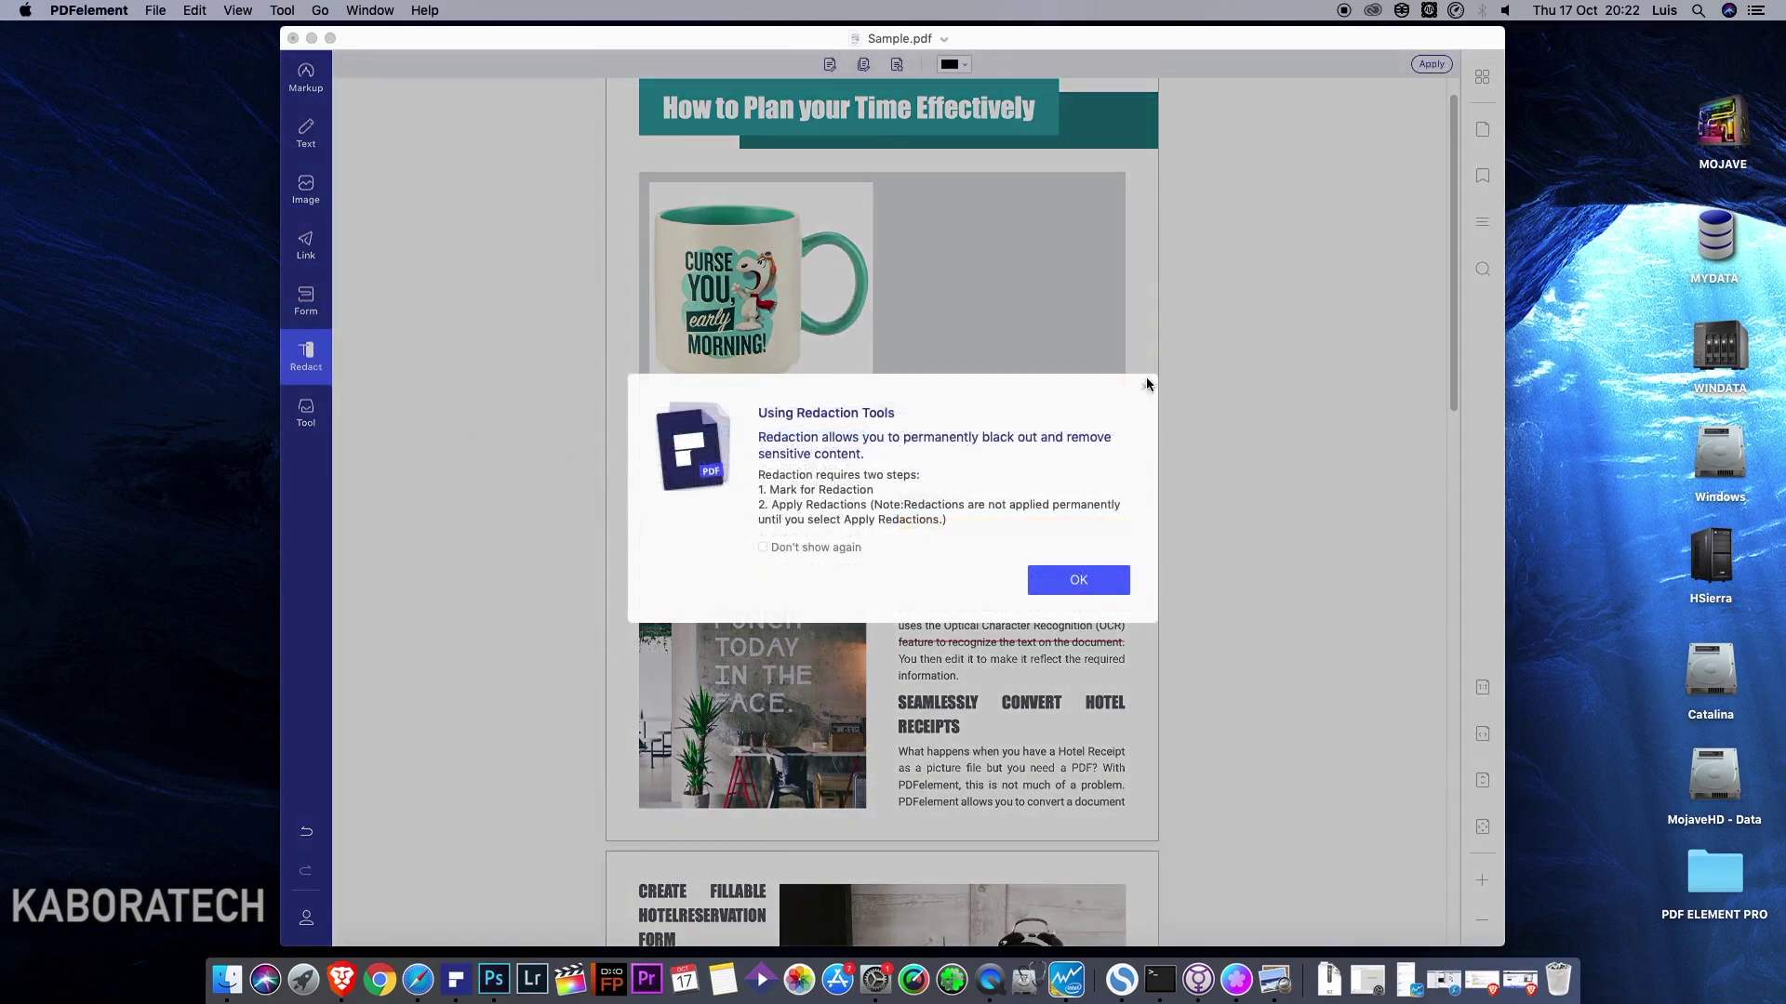
# Dismiss the redaction introduction and show the Tool list with OCR, watermark, crop and batch options.
pyautogui.click(1096, 580)
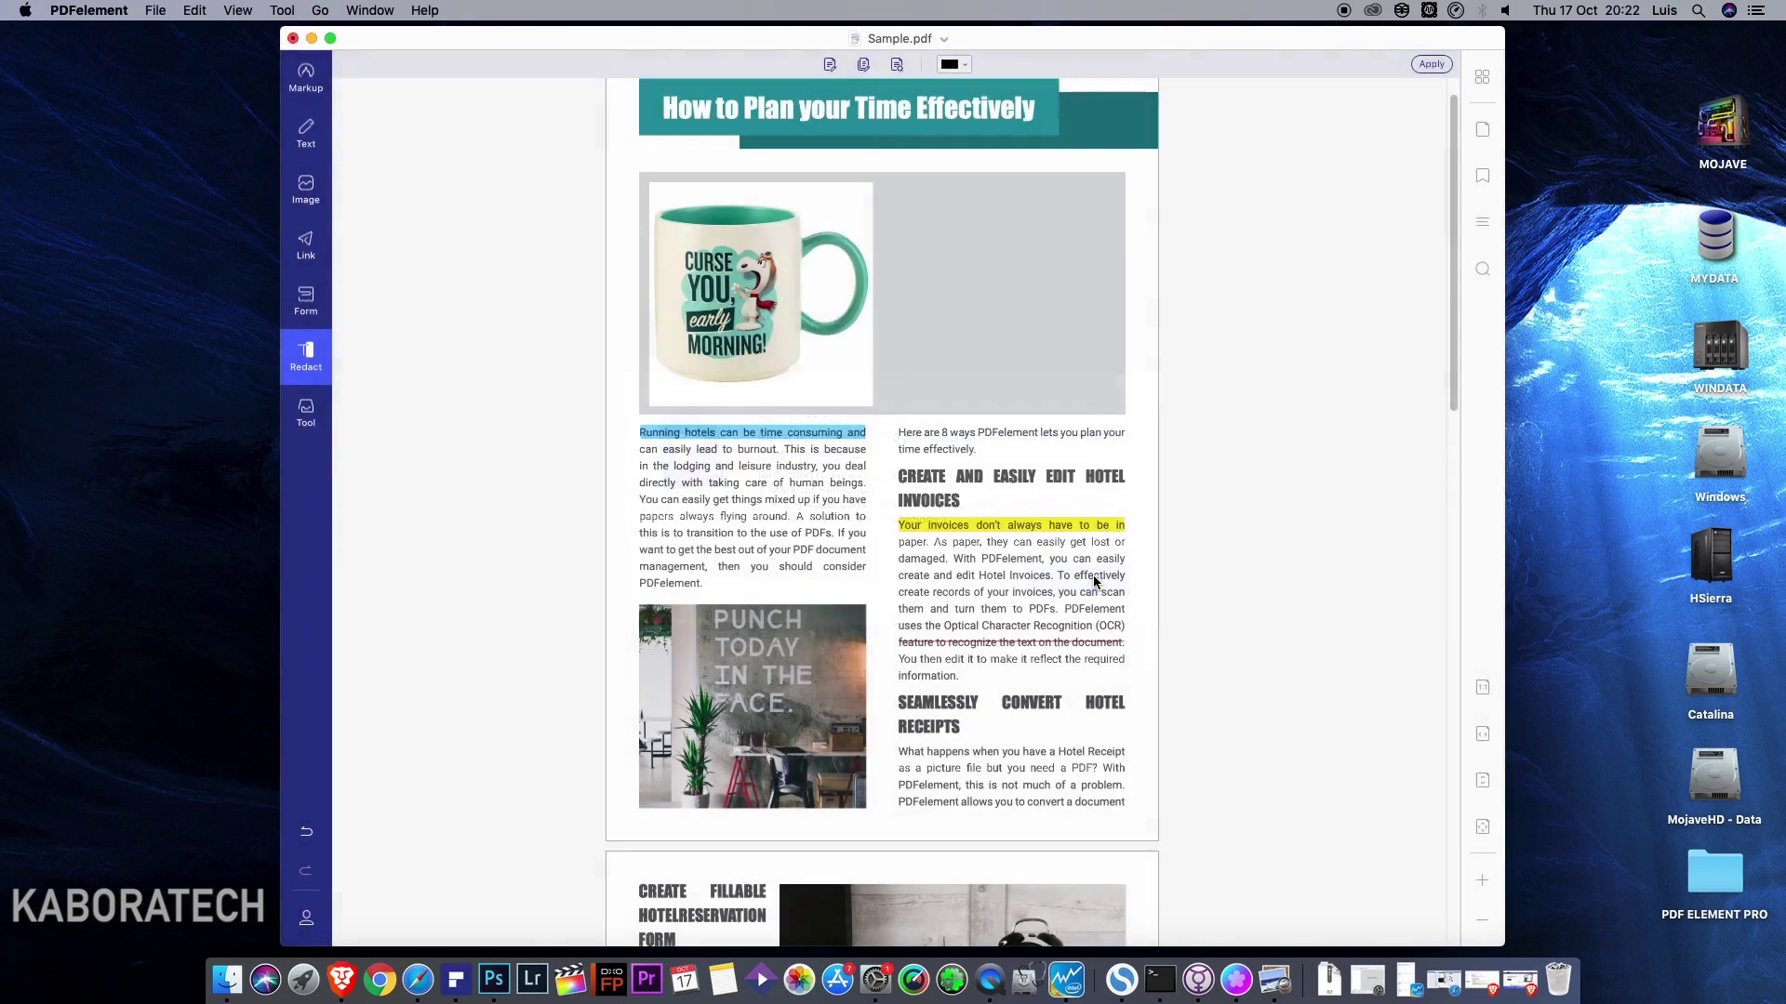
pyautogui.click(305, 421)
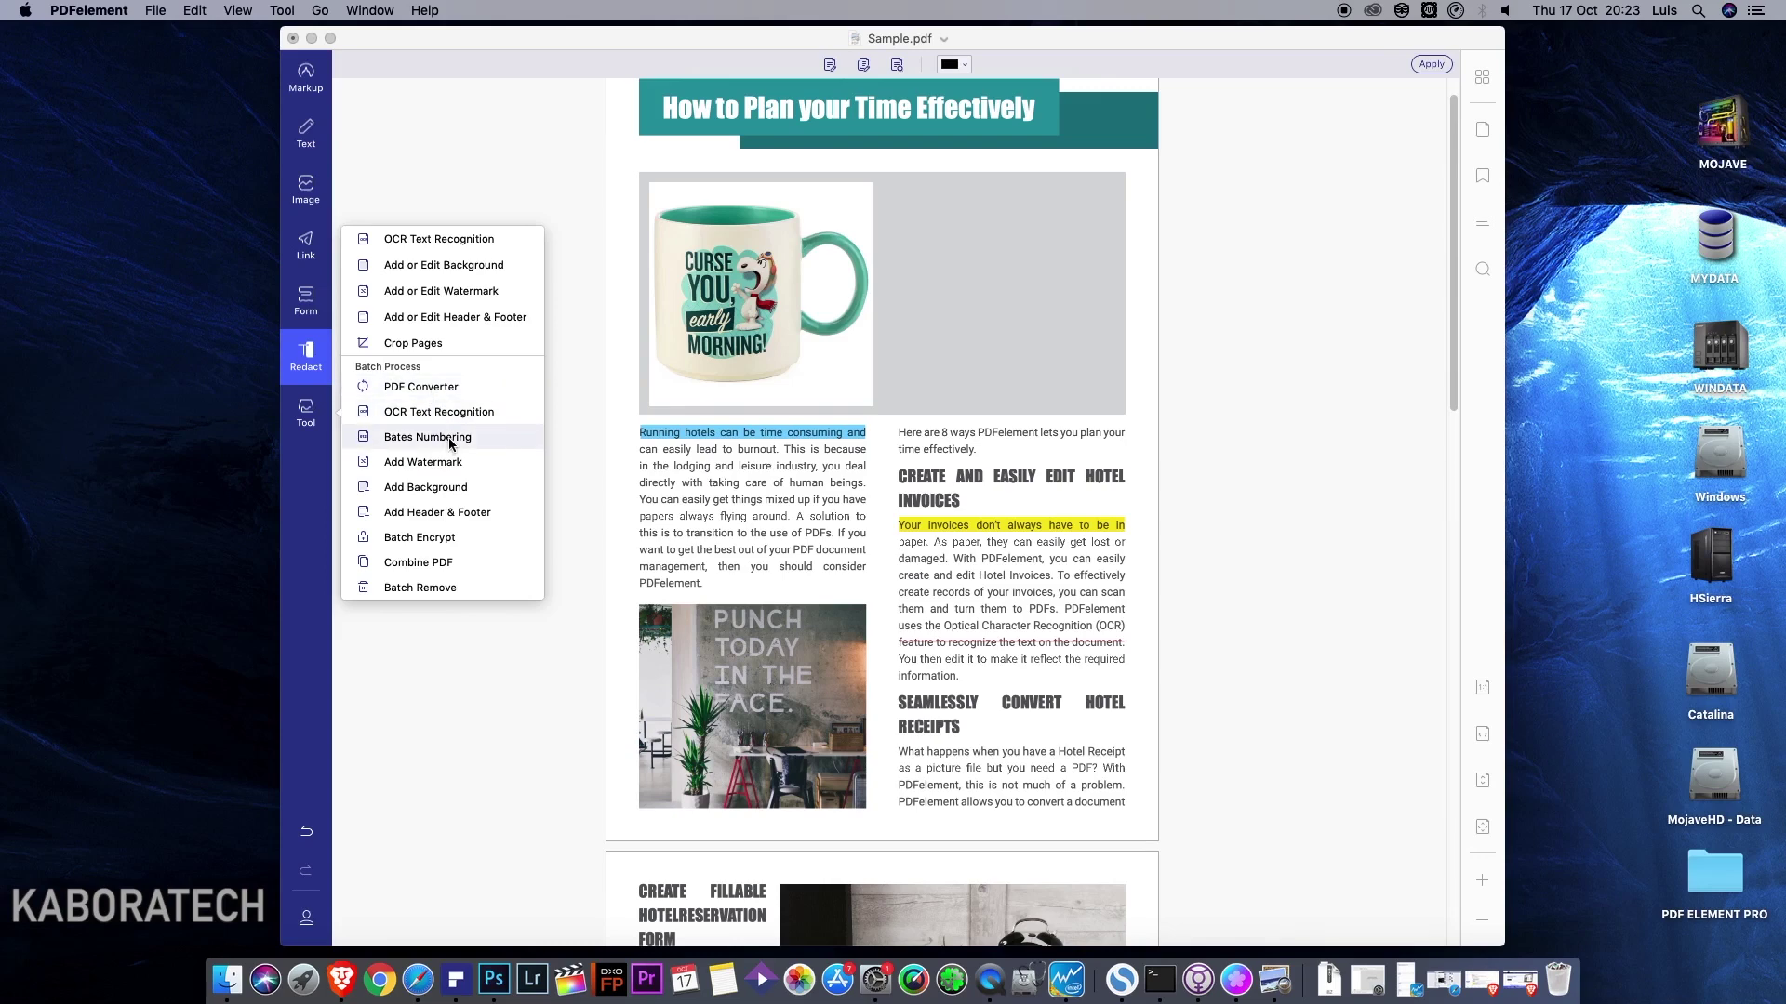
# Relaunch PDFelement, create a new blank document and name it 'Blank Document test.pdf'.
pyautogui.click(500, 177)
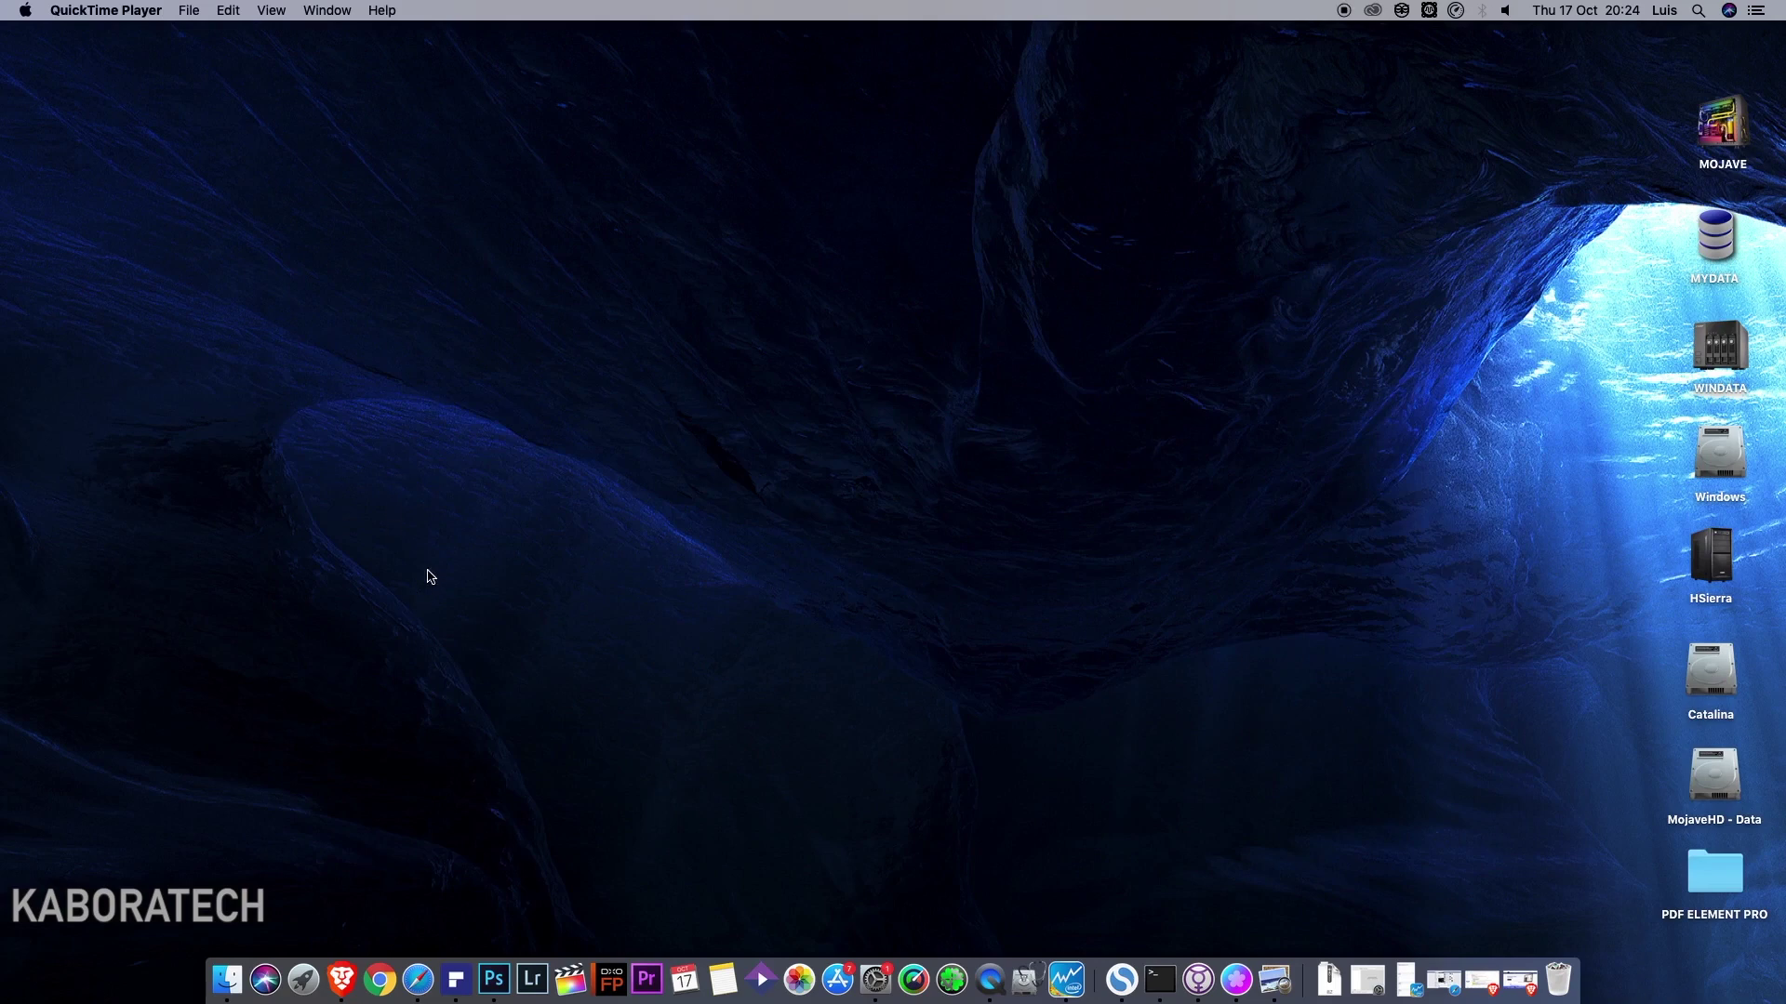
pyautogui.click(452, 971)
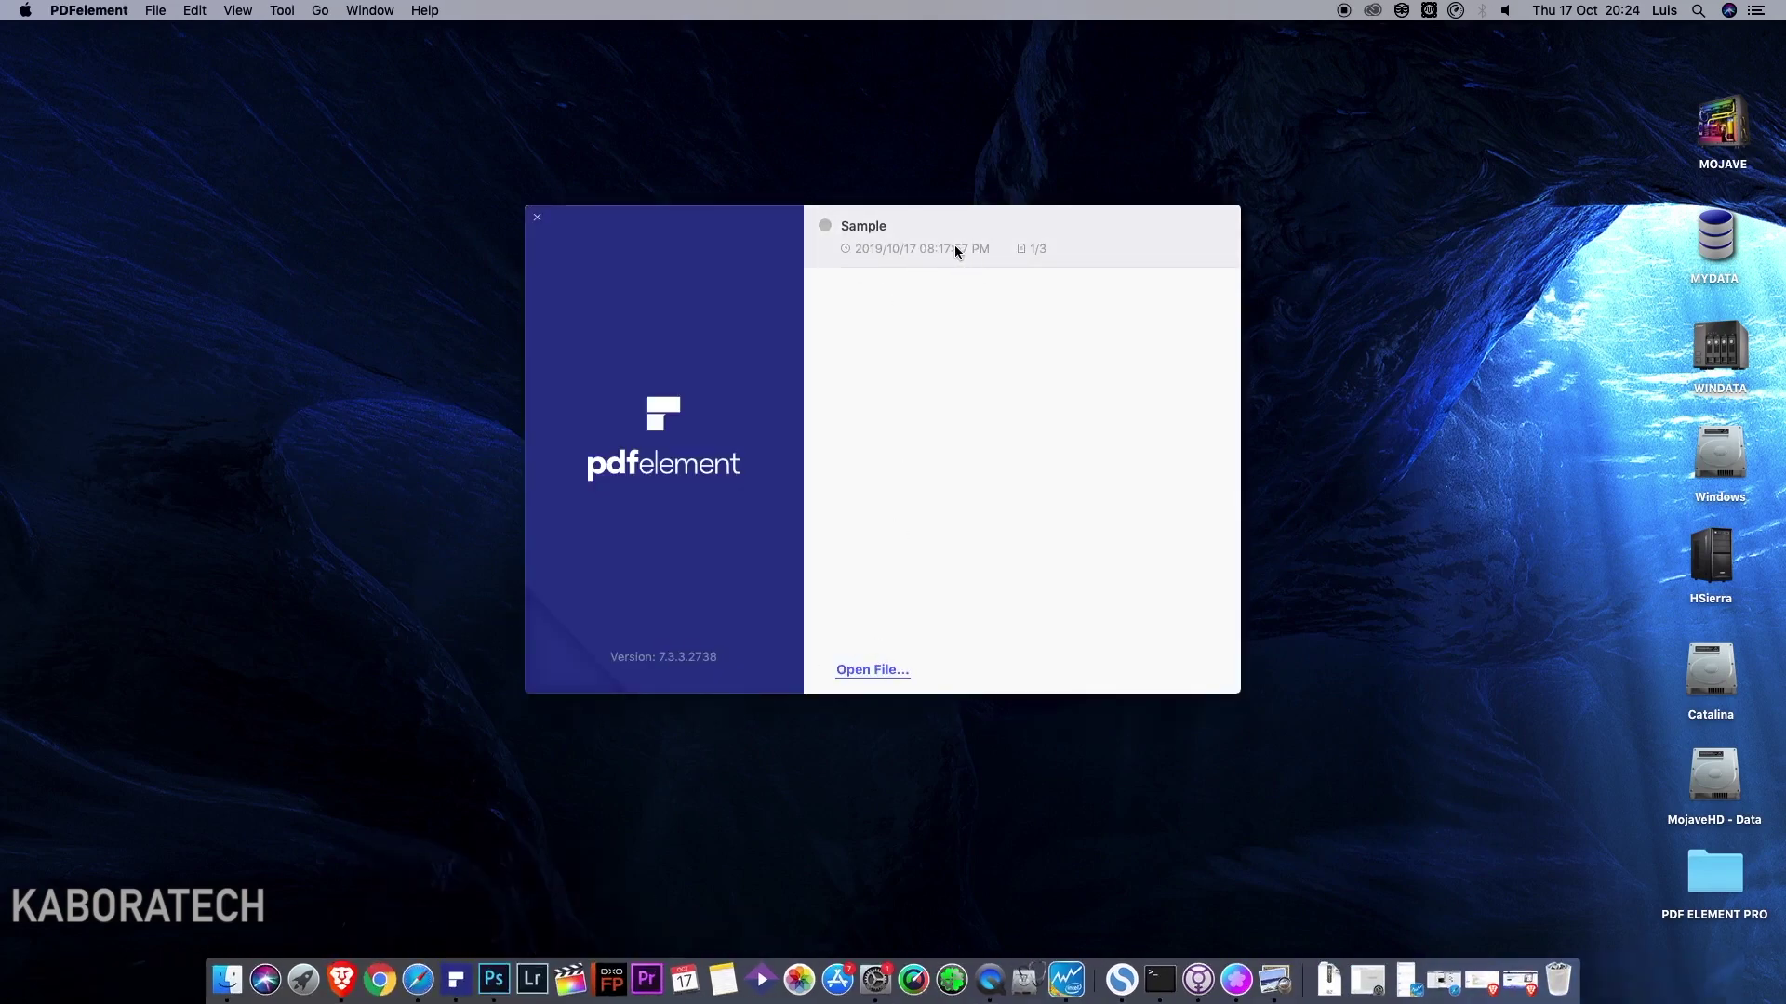
pyautogui.click(157, 11)
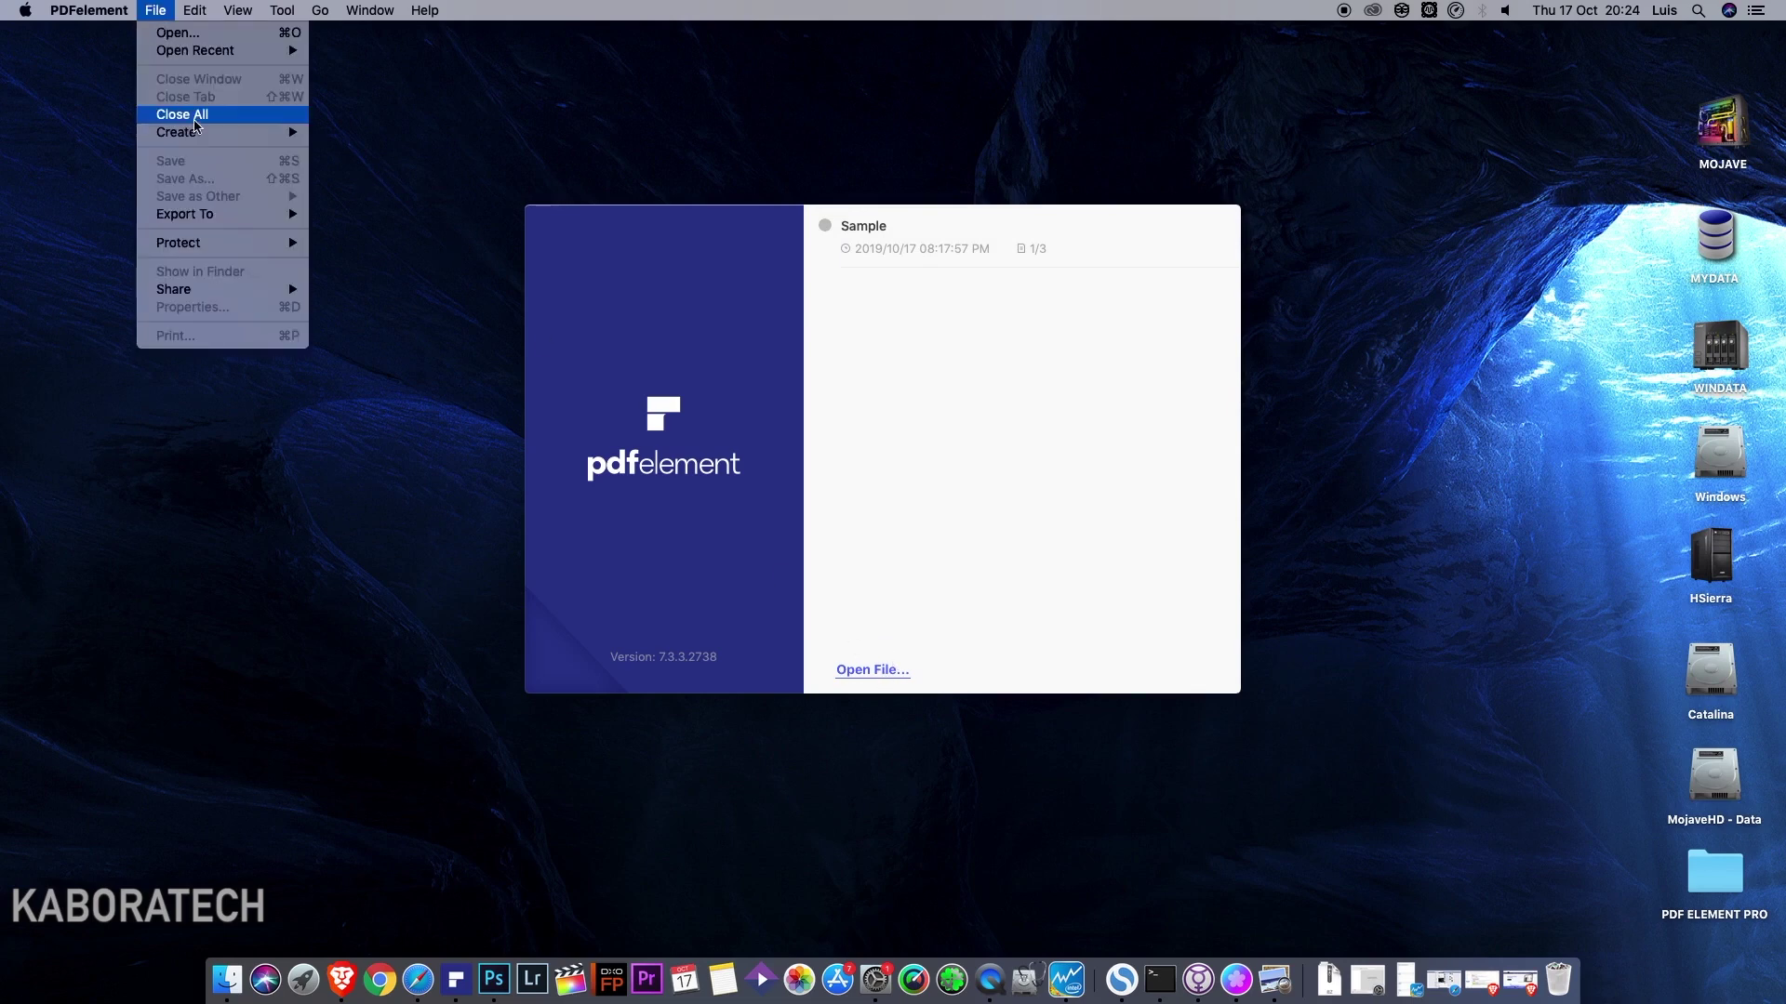
pyautogui.moveTo(240, 137)
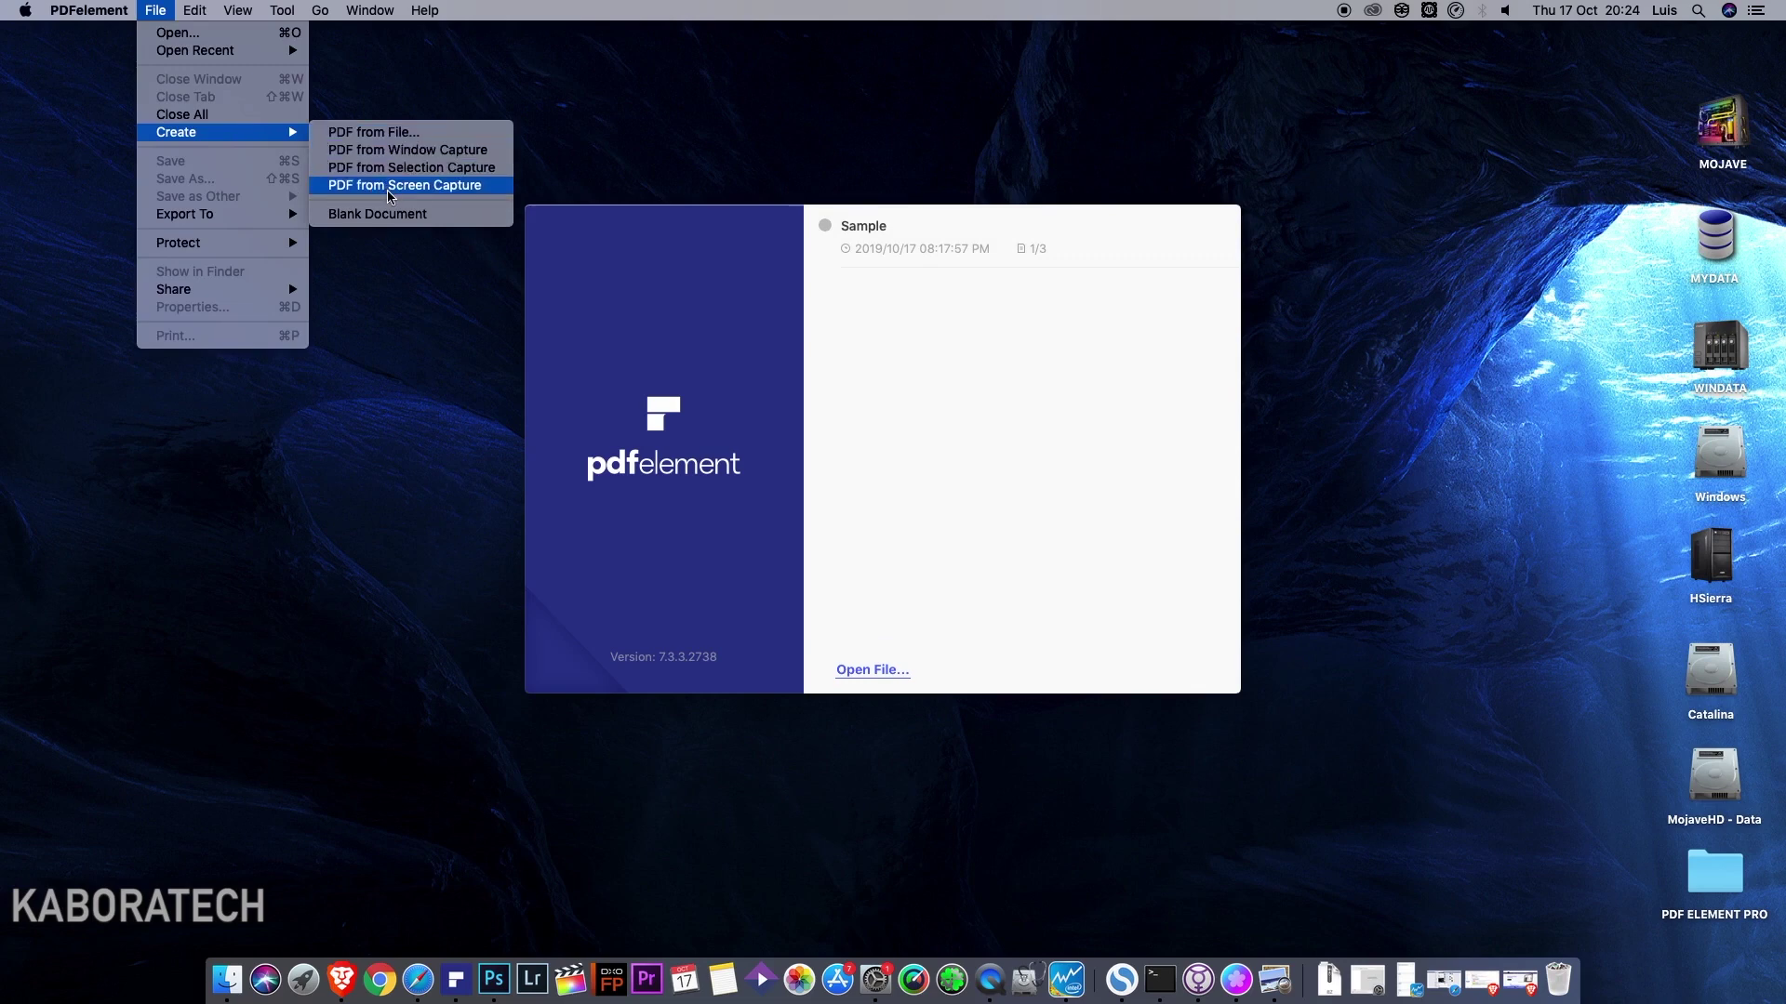
pyautogui.click(397, 216)
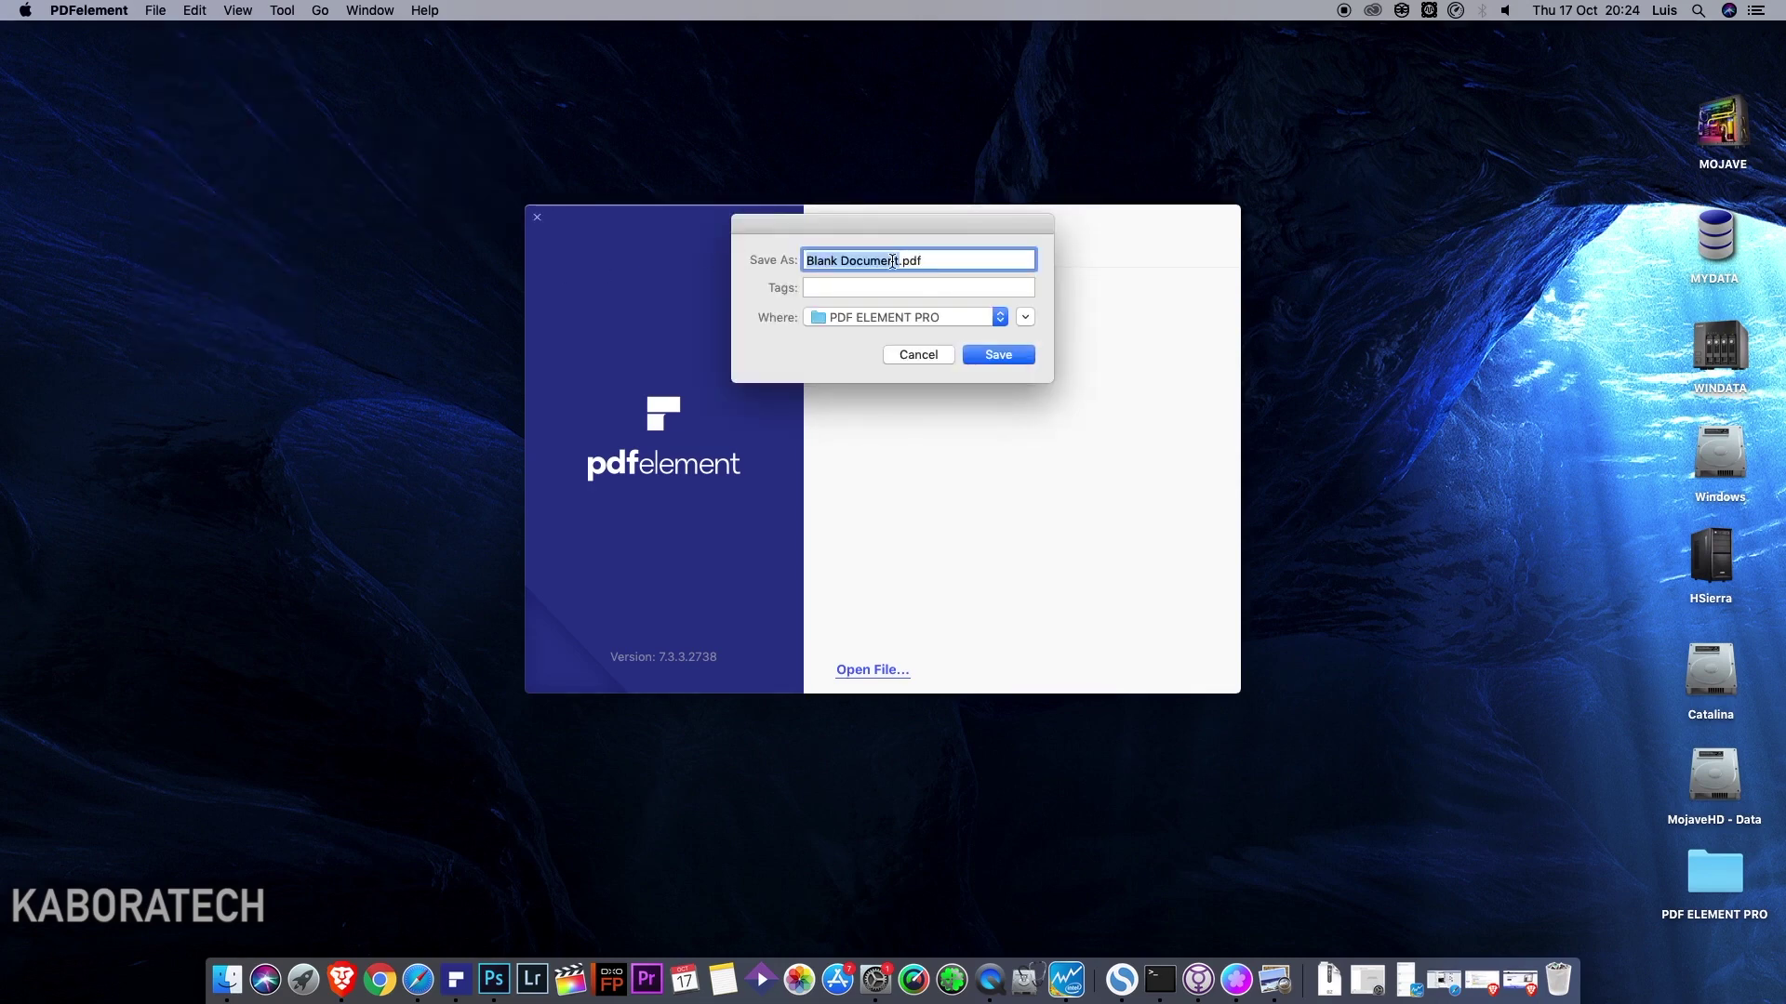
pyautogui.click(895, 261)
pyautogui.write('test')
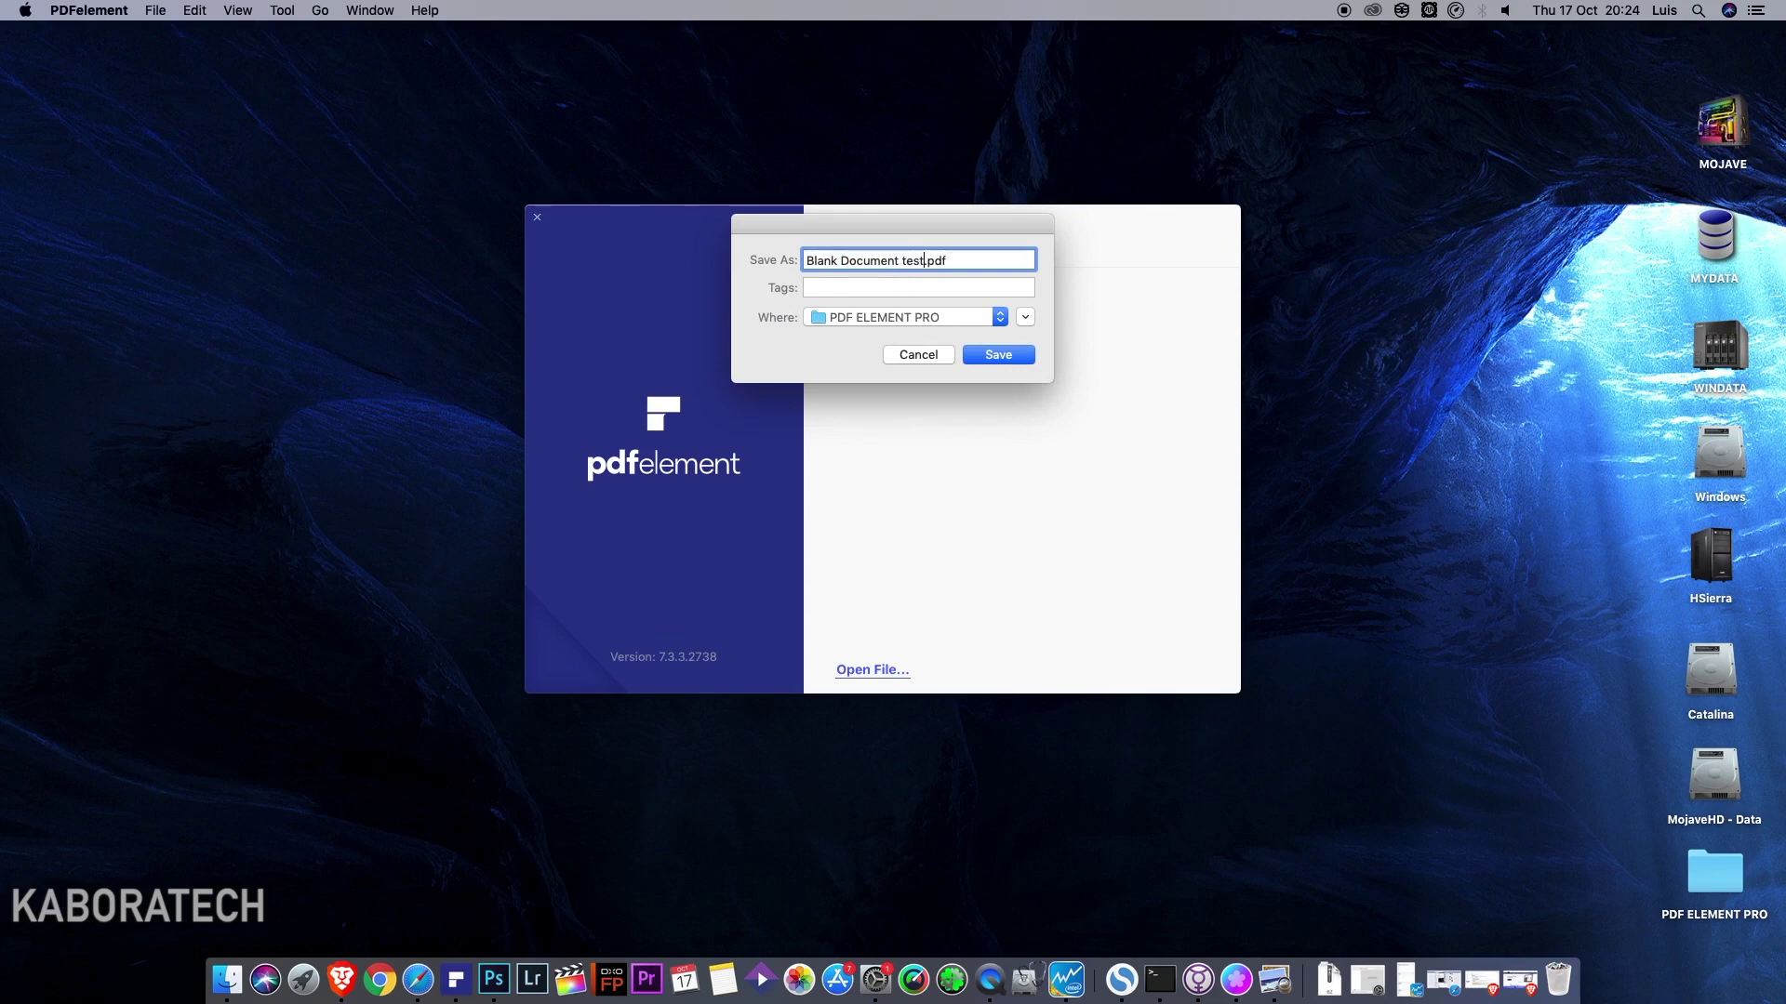
# Save the blank PDF, then copy the installation notes from SAMPLE TEXT.txt and close TextEdit.
pyautogui.click(1000, 356)
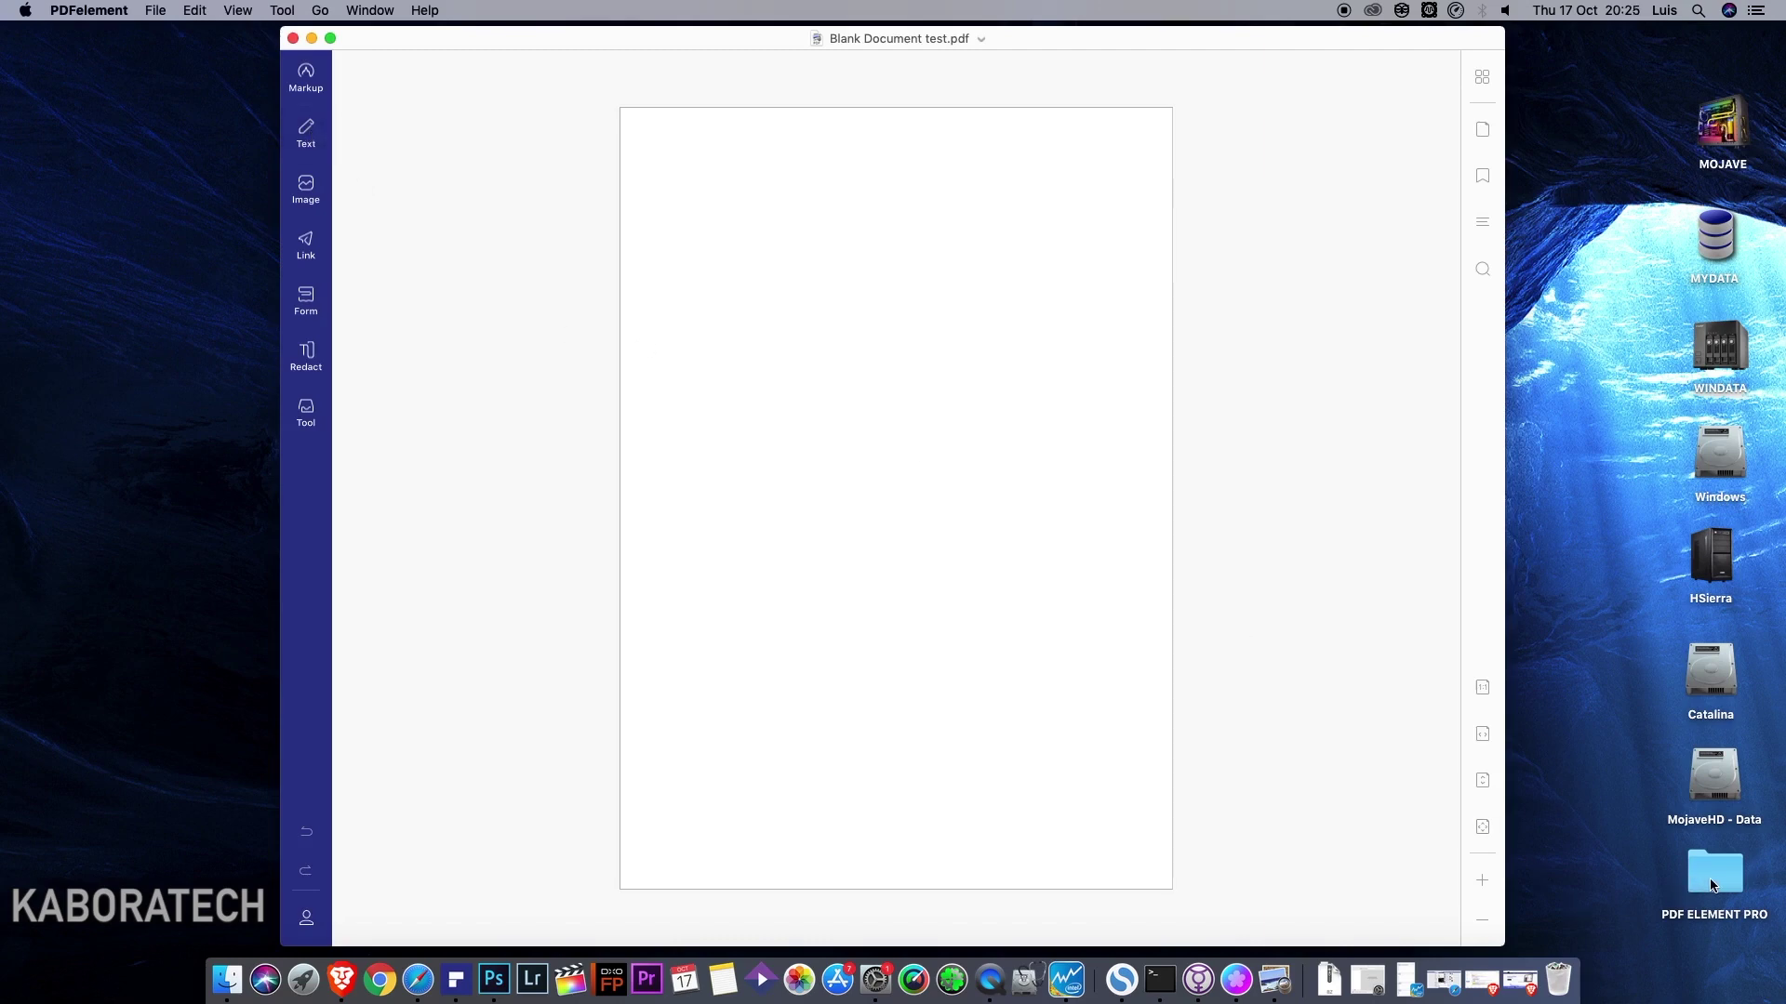
pyautogui.click(306, 132)
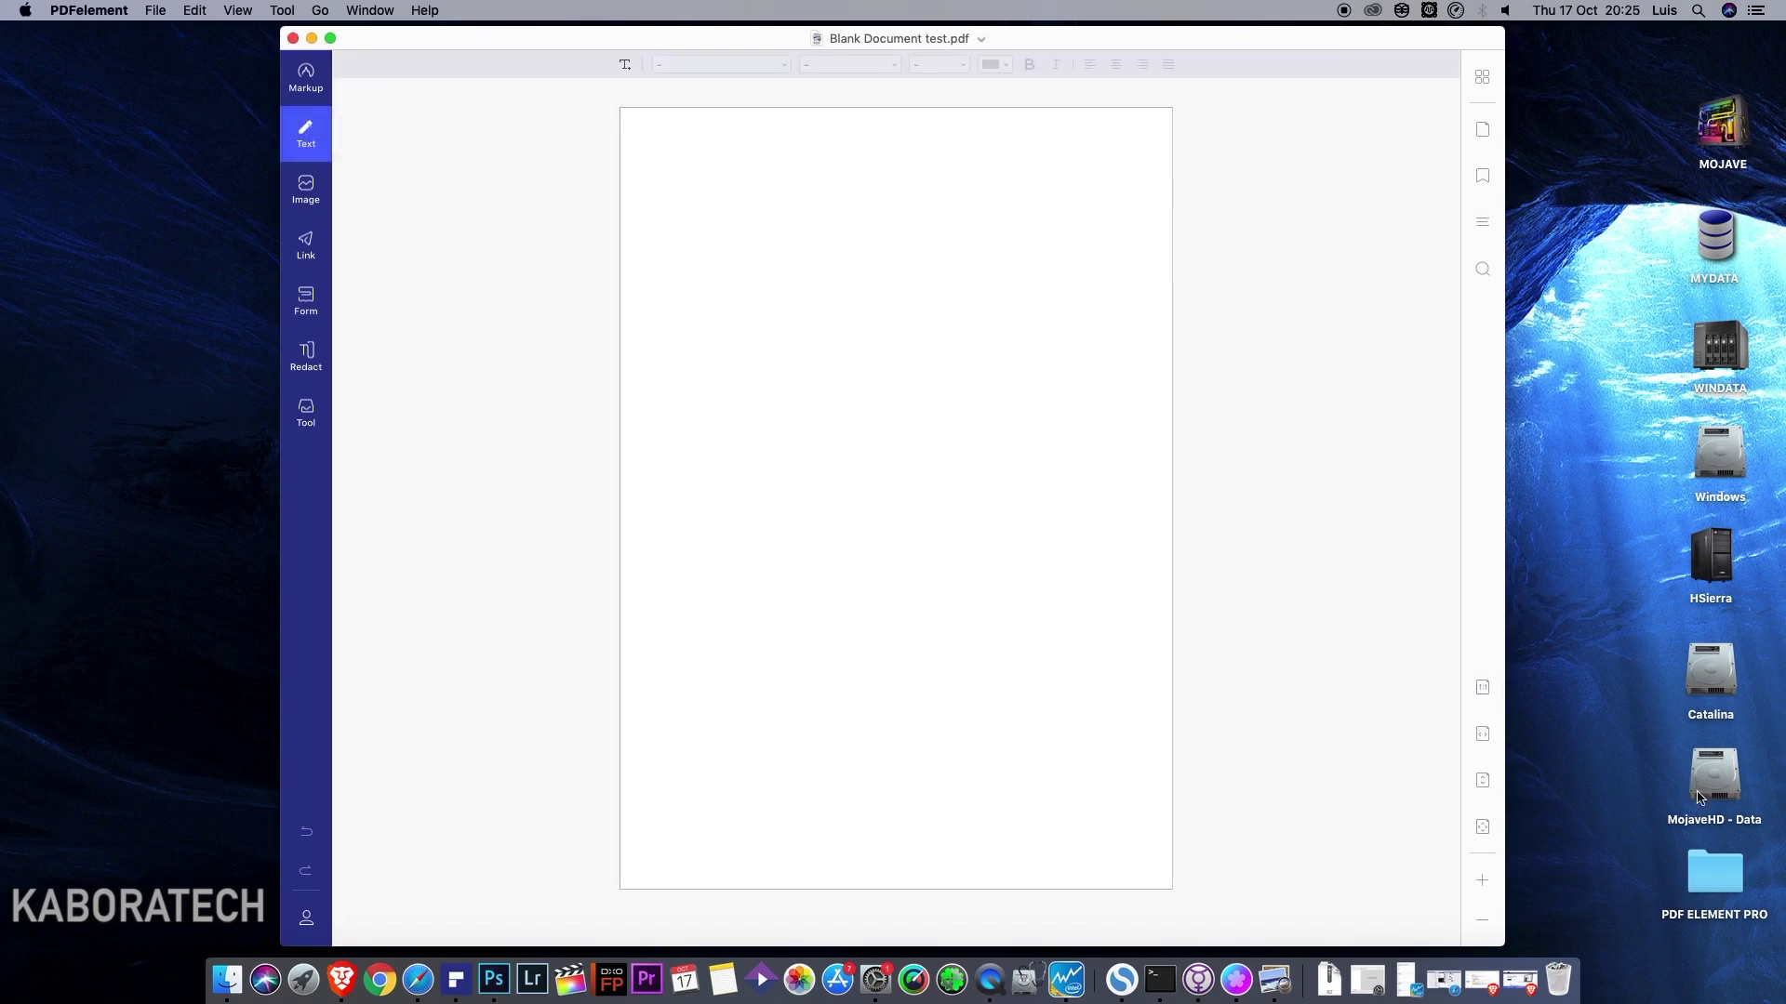
pyautogui.doubleClick(1715, 875)
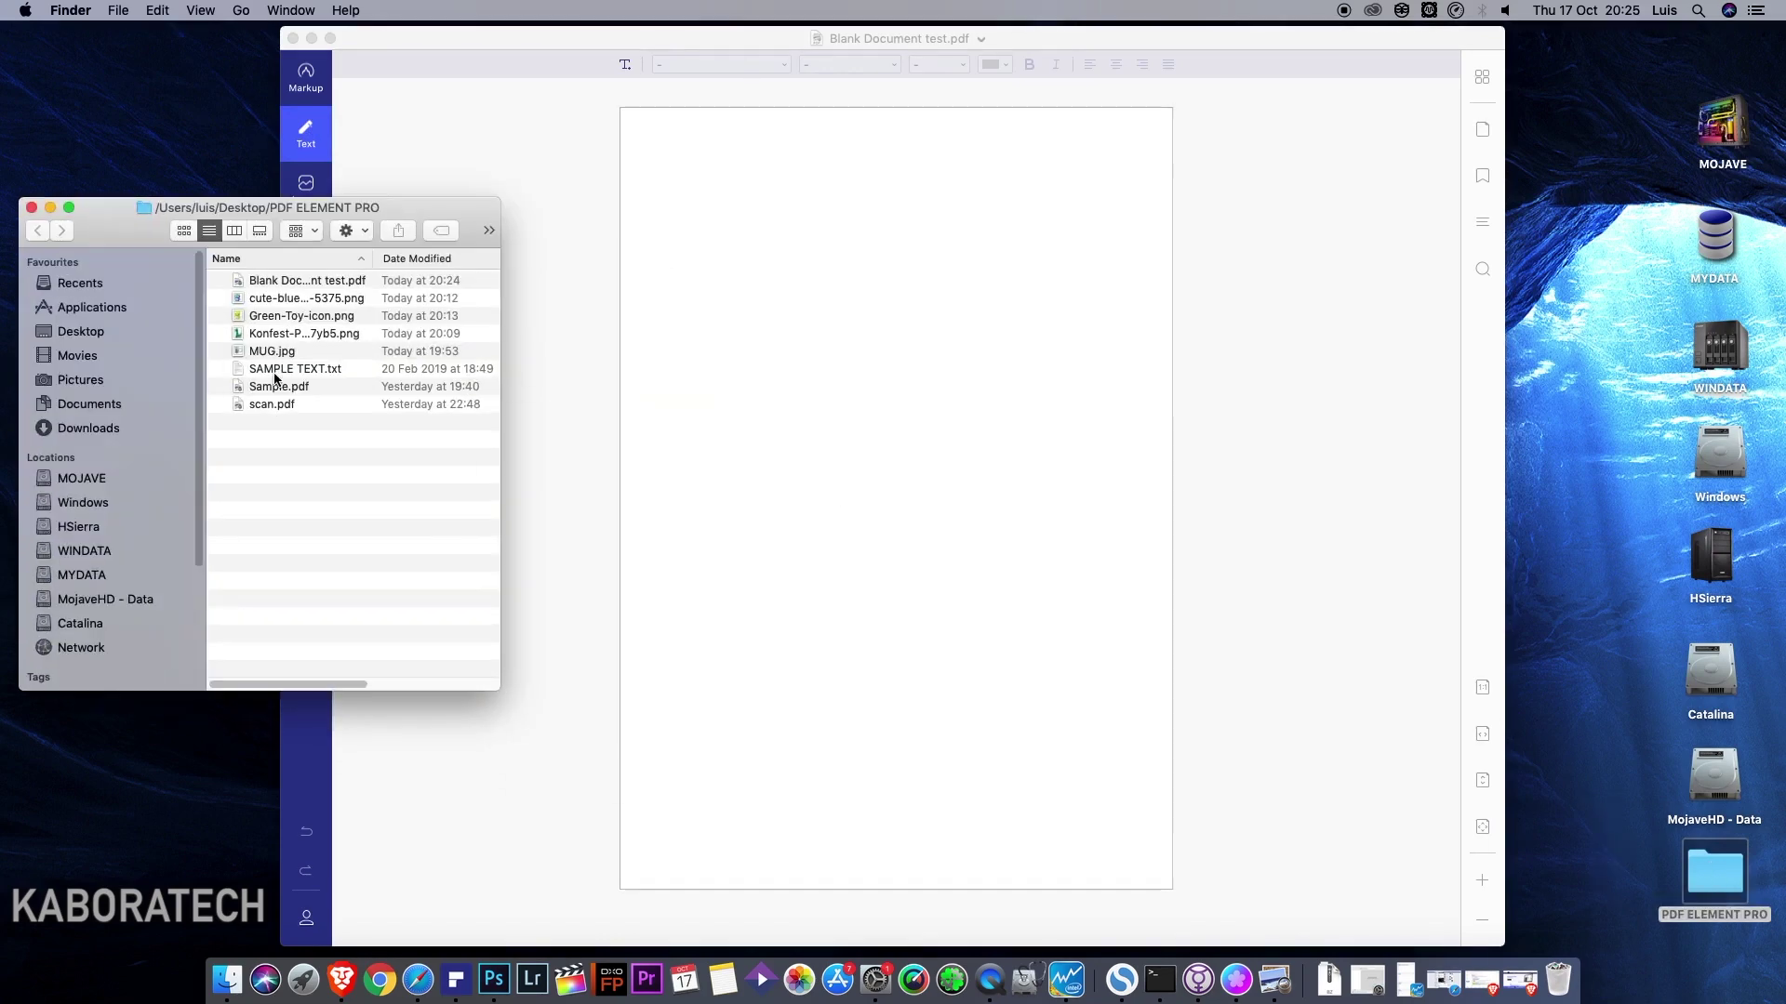
pyautogui.doubleClick(277, 369)
pyautogui.moveTo(448, 207); pyautogui.dragTo(183, 89)
pyautogui.press('super+c')
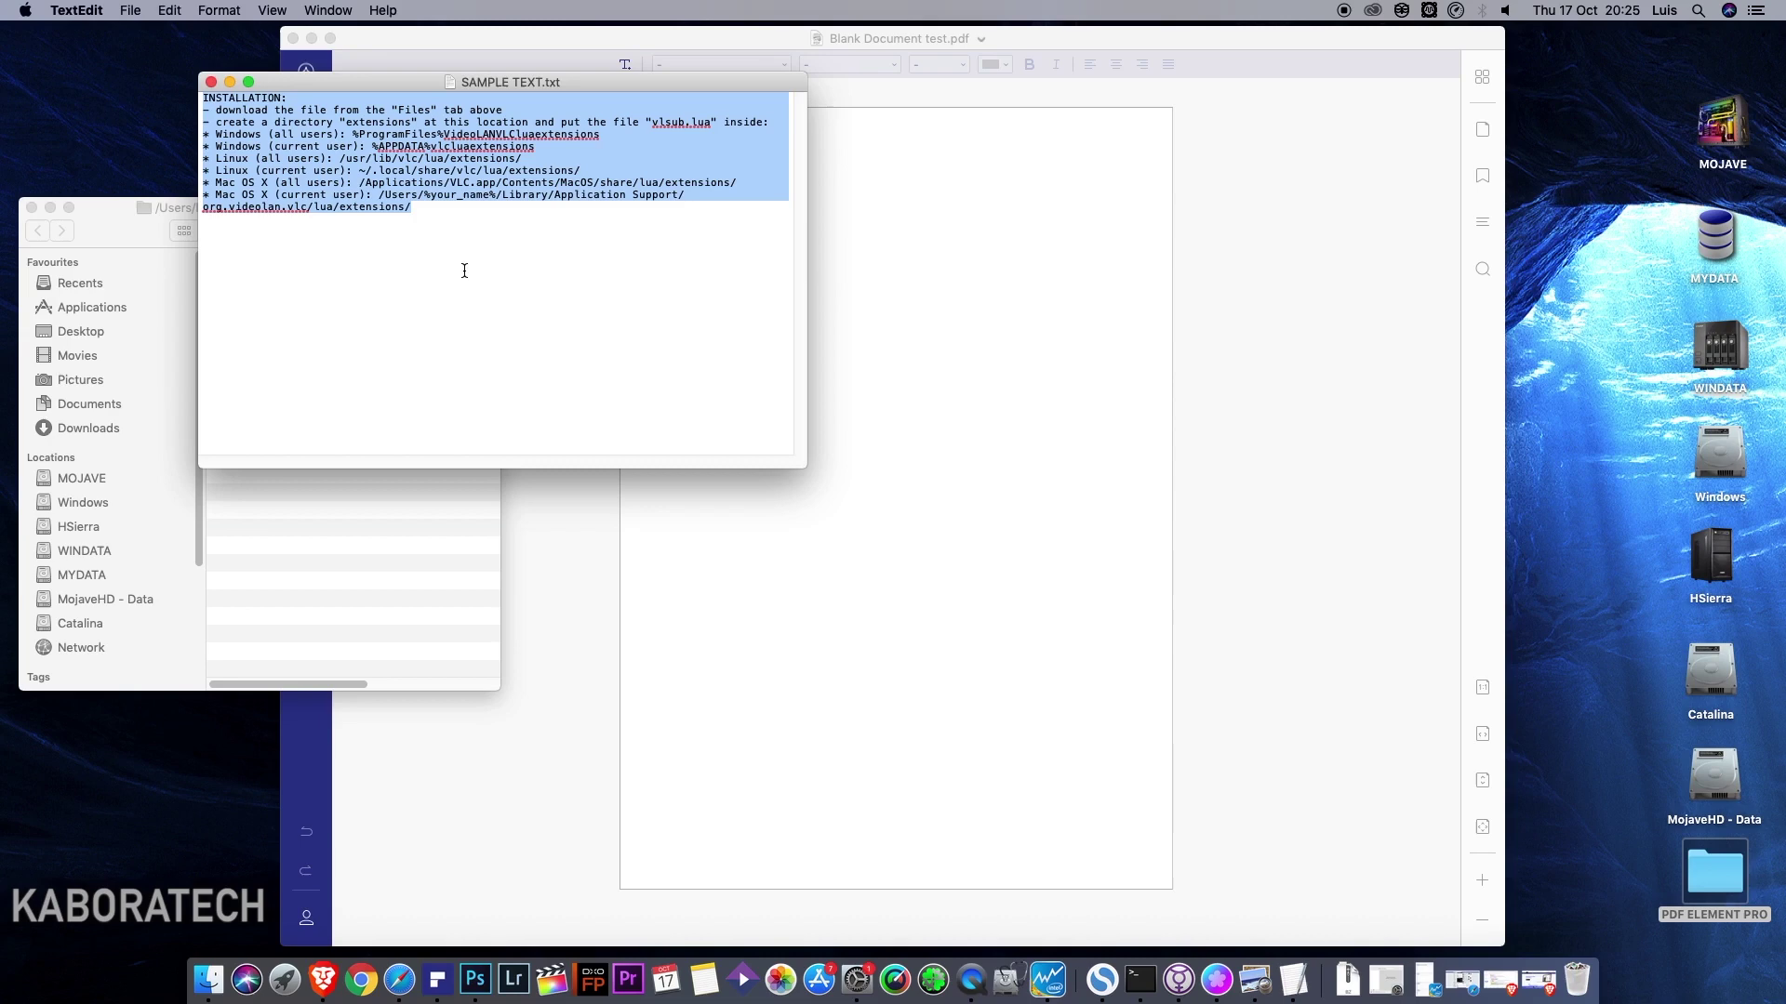
pyautogui.click(213, 87)
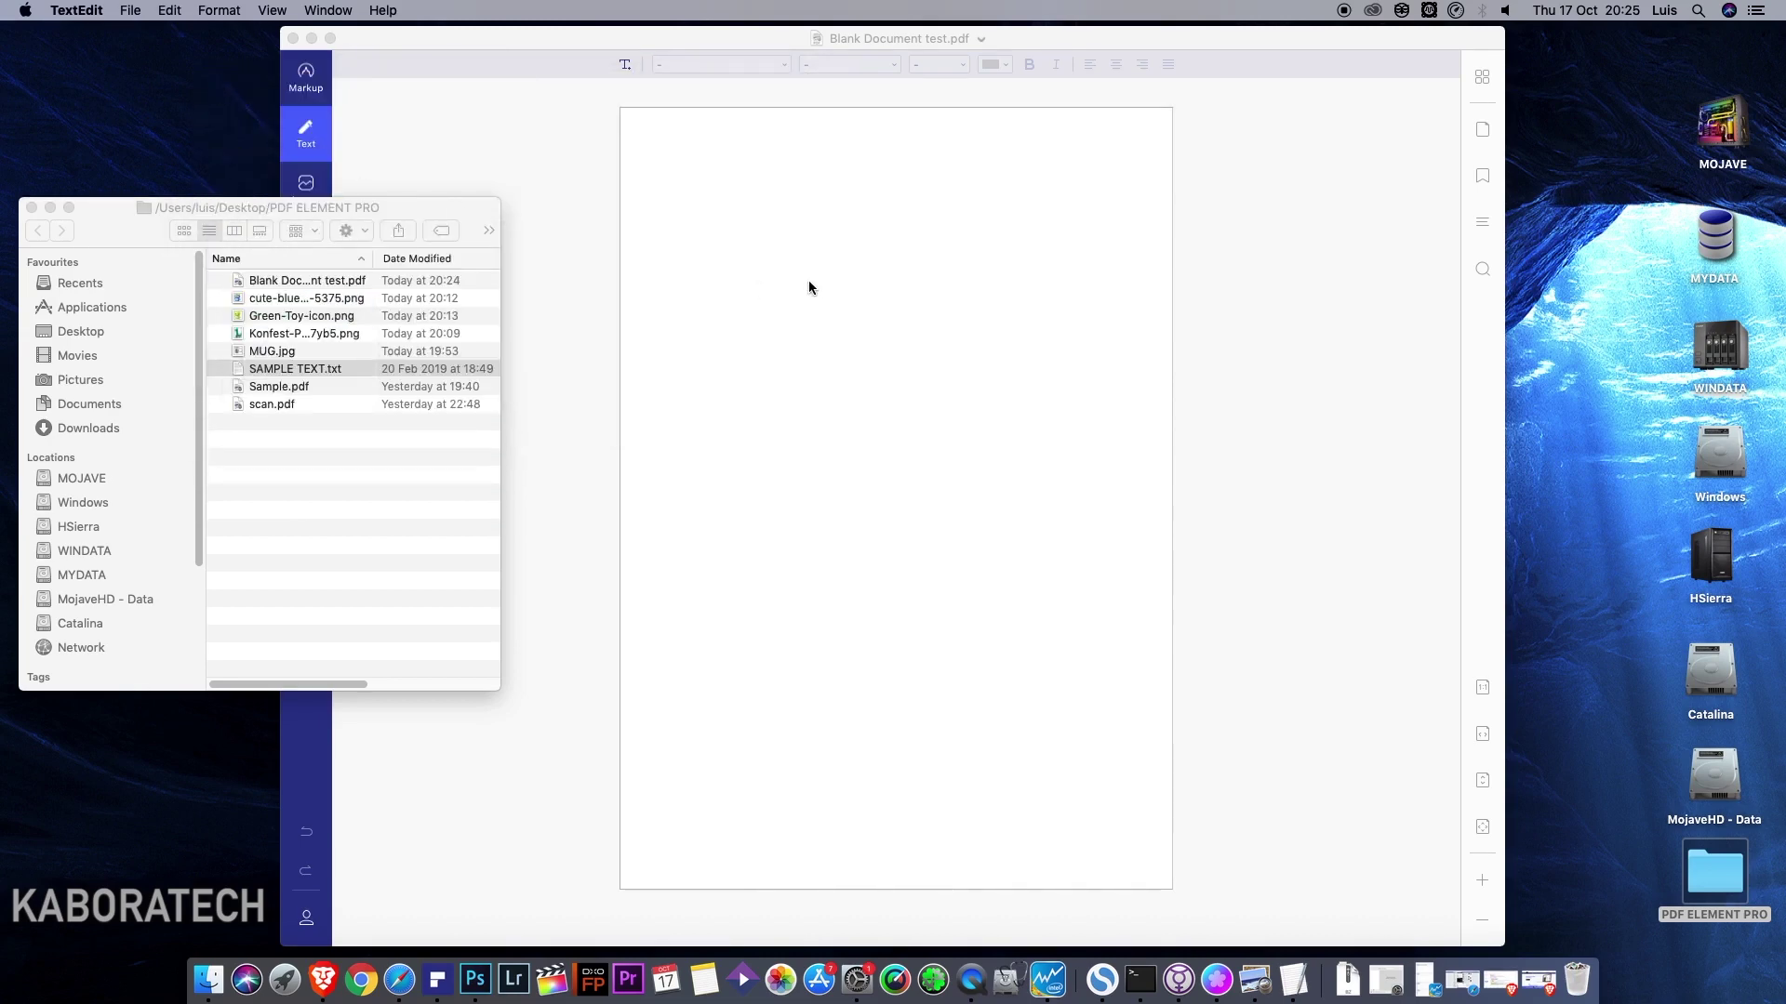
pyautogui.click(817, 279)
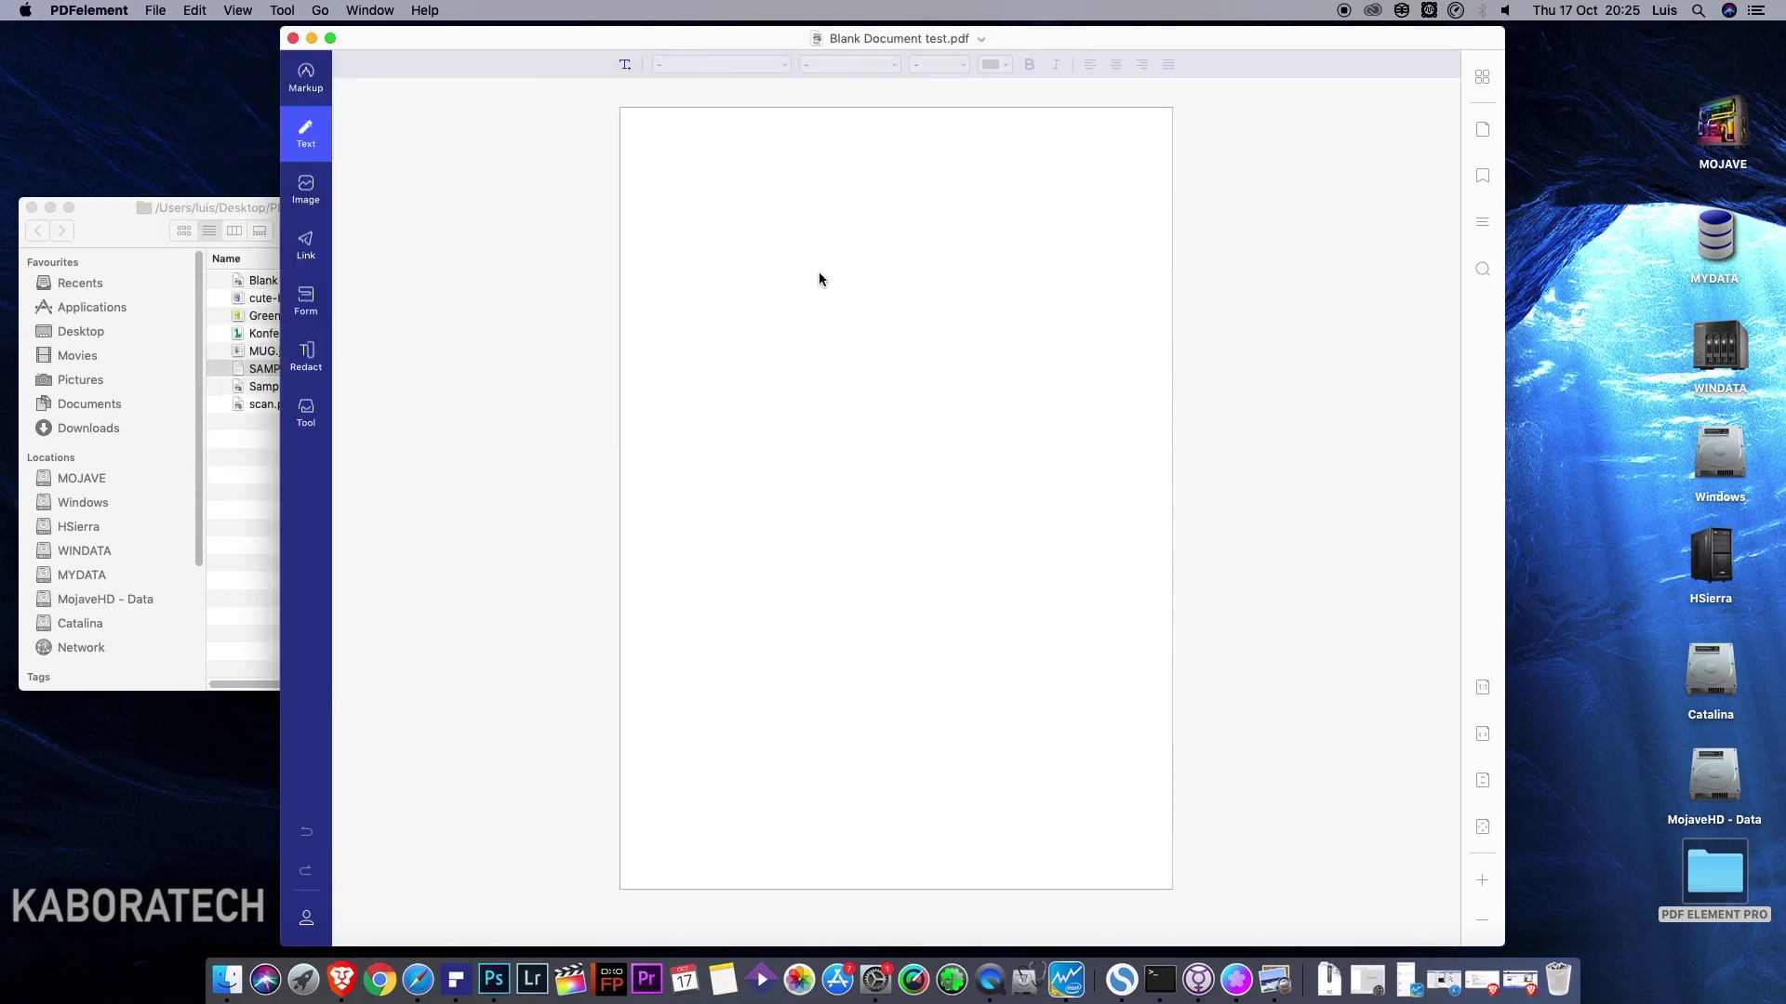
# Paste the installation notes into a text box and move it down to mid-page.
pyautogui.click(624, 64)
pyautogui.click(823, 278)
pyautogui.press('super+v')
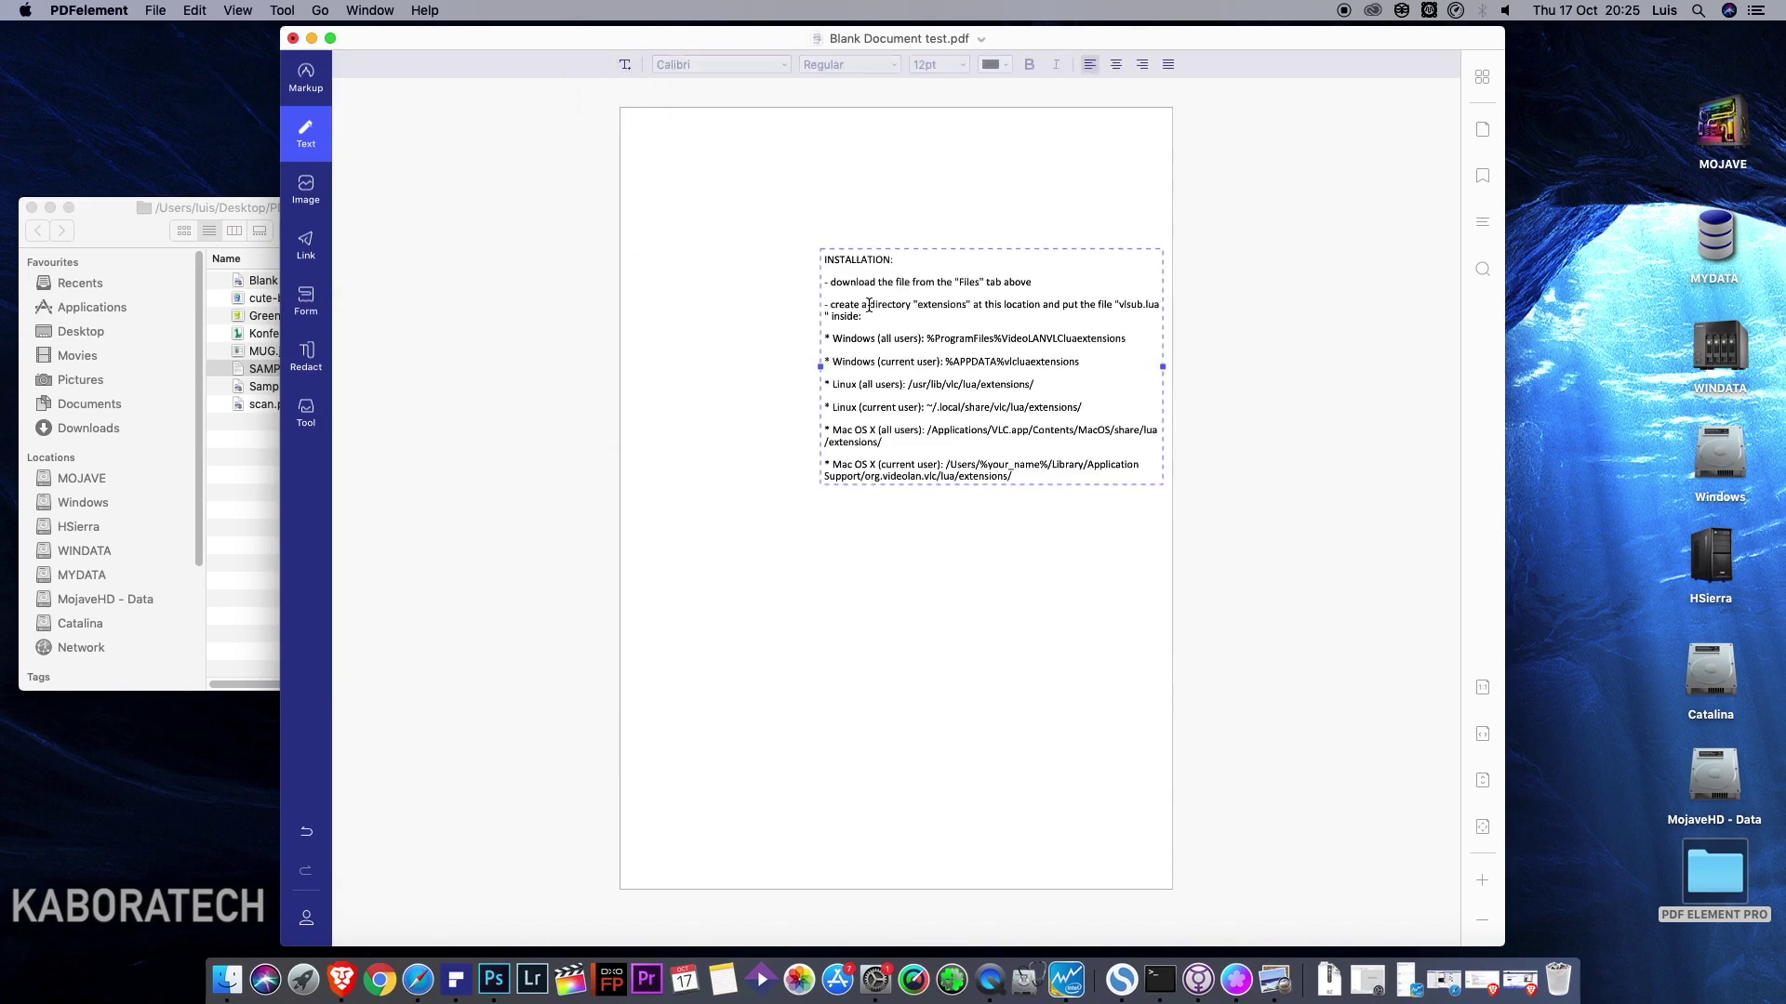
pyautogui.moveTo(936, 247); pyautogui.dragTo(797, 374)
pyautogui.click(945, 302)
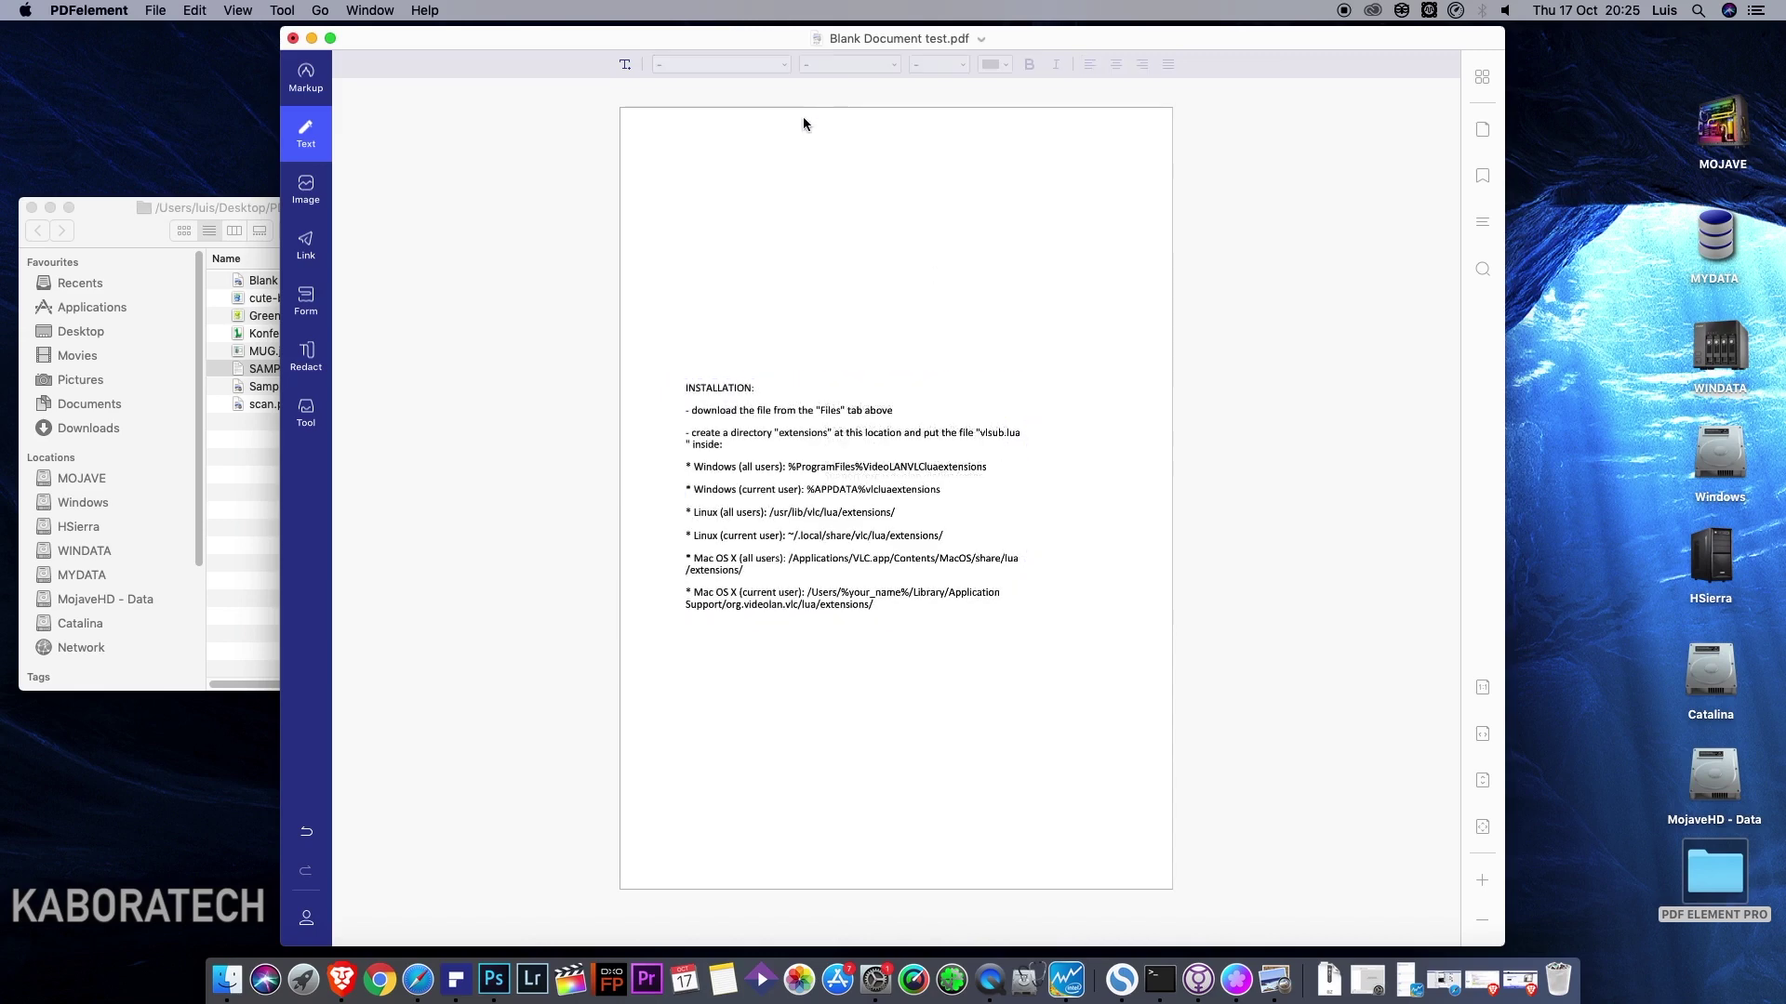
# Add a 'MY SAMPLE' text box near the page top and set it to 24pt.
pyautogui.click(625, 64)
pyautogui.click(710, 179)
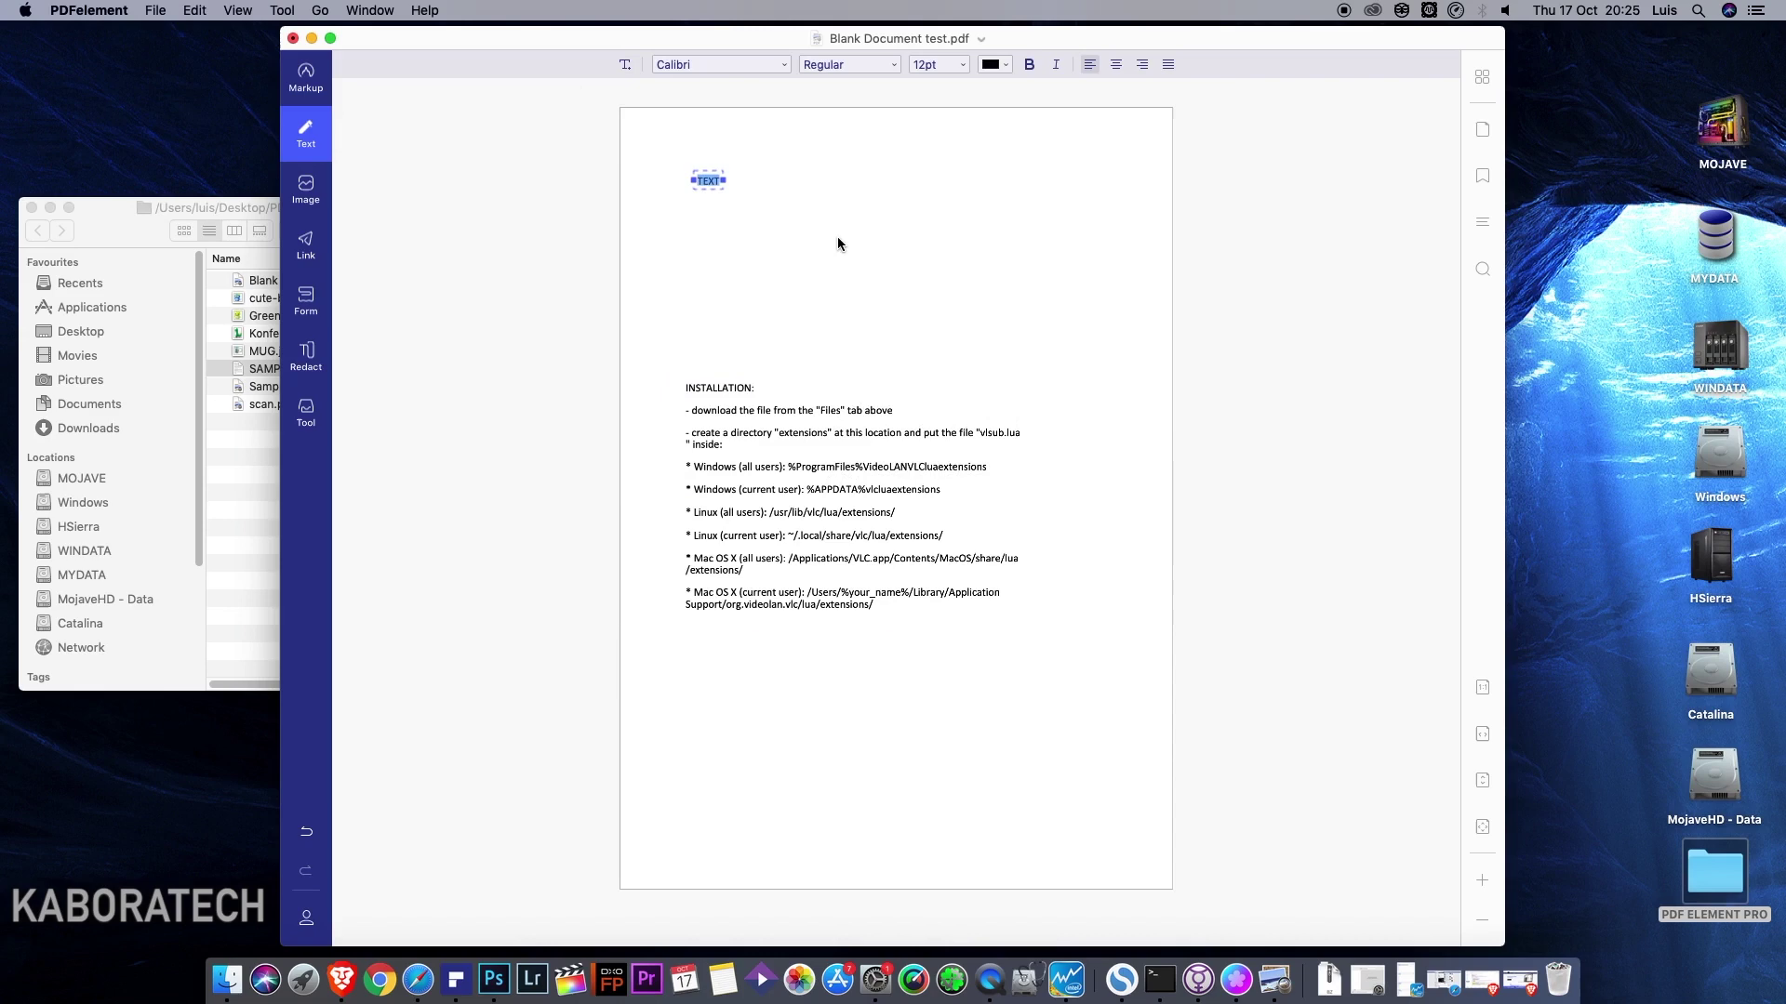
pyautogui.write('MY')
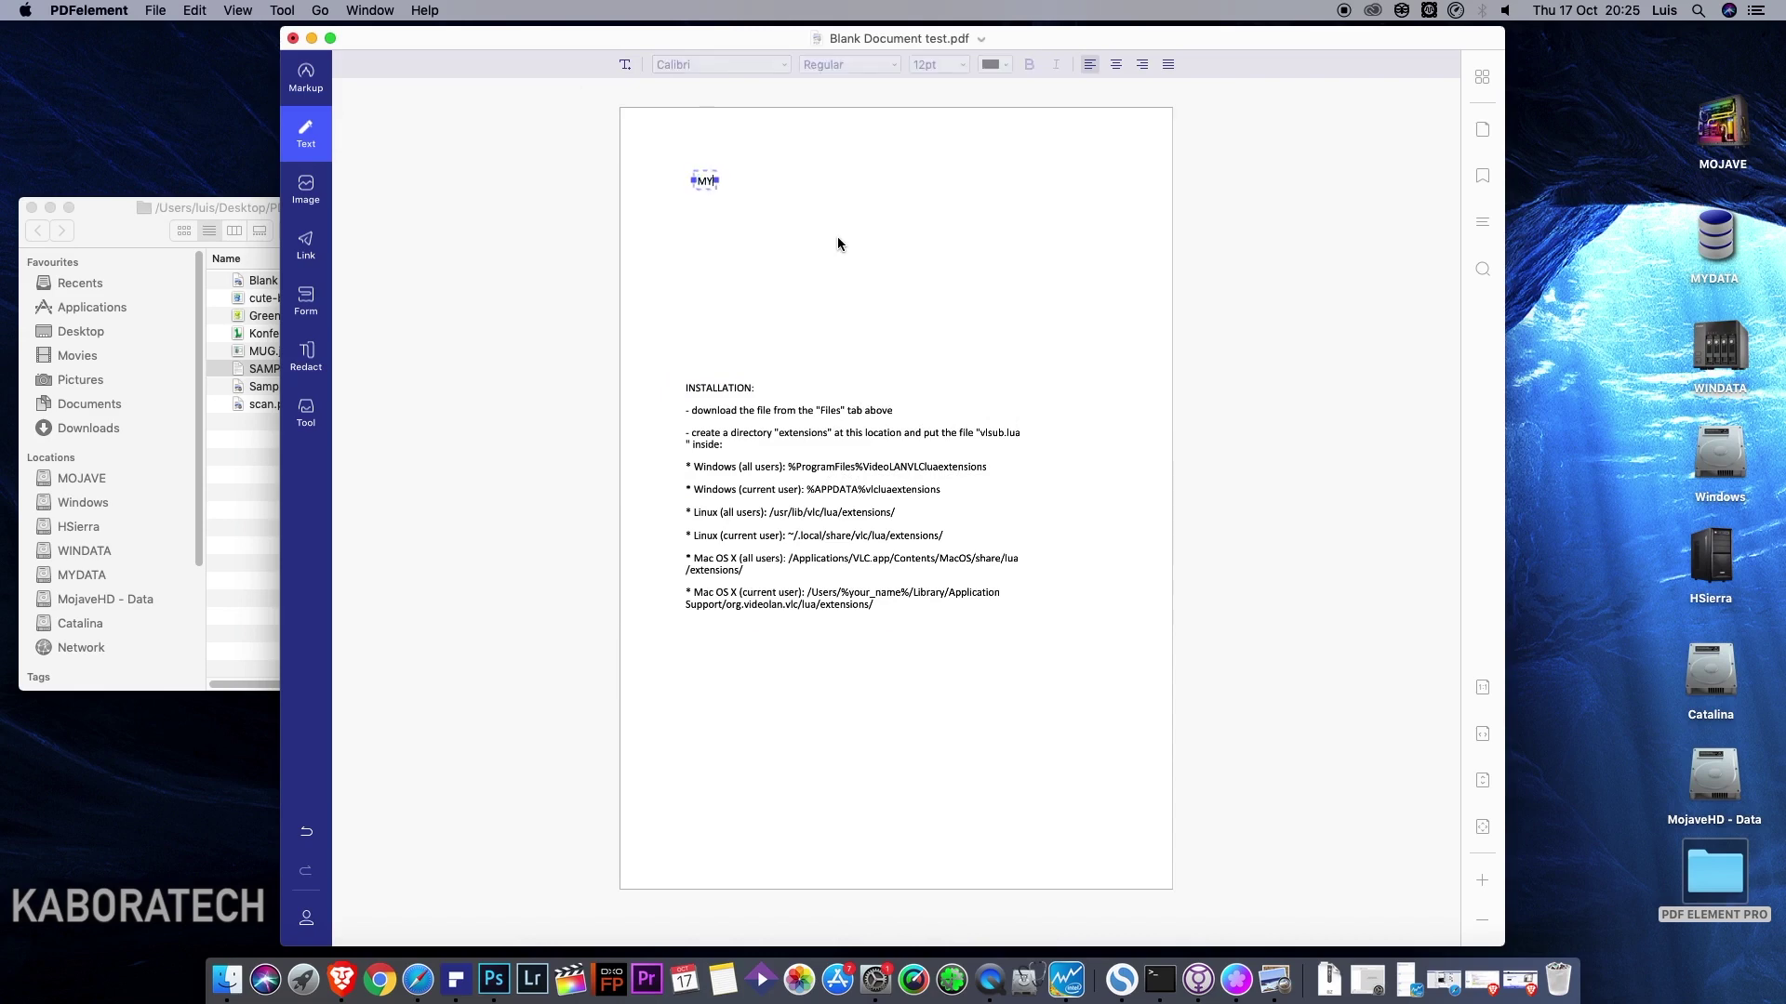
pyautogui.write(' SAMPLE')
pyautogui.click(840, 240)
pyautogui.click(727, 190)
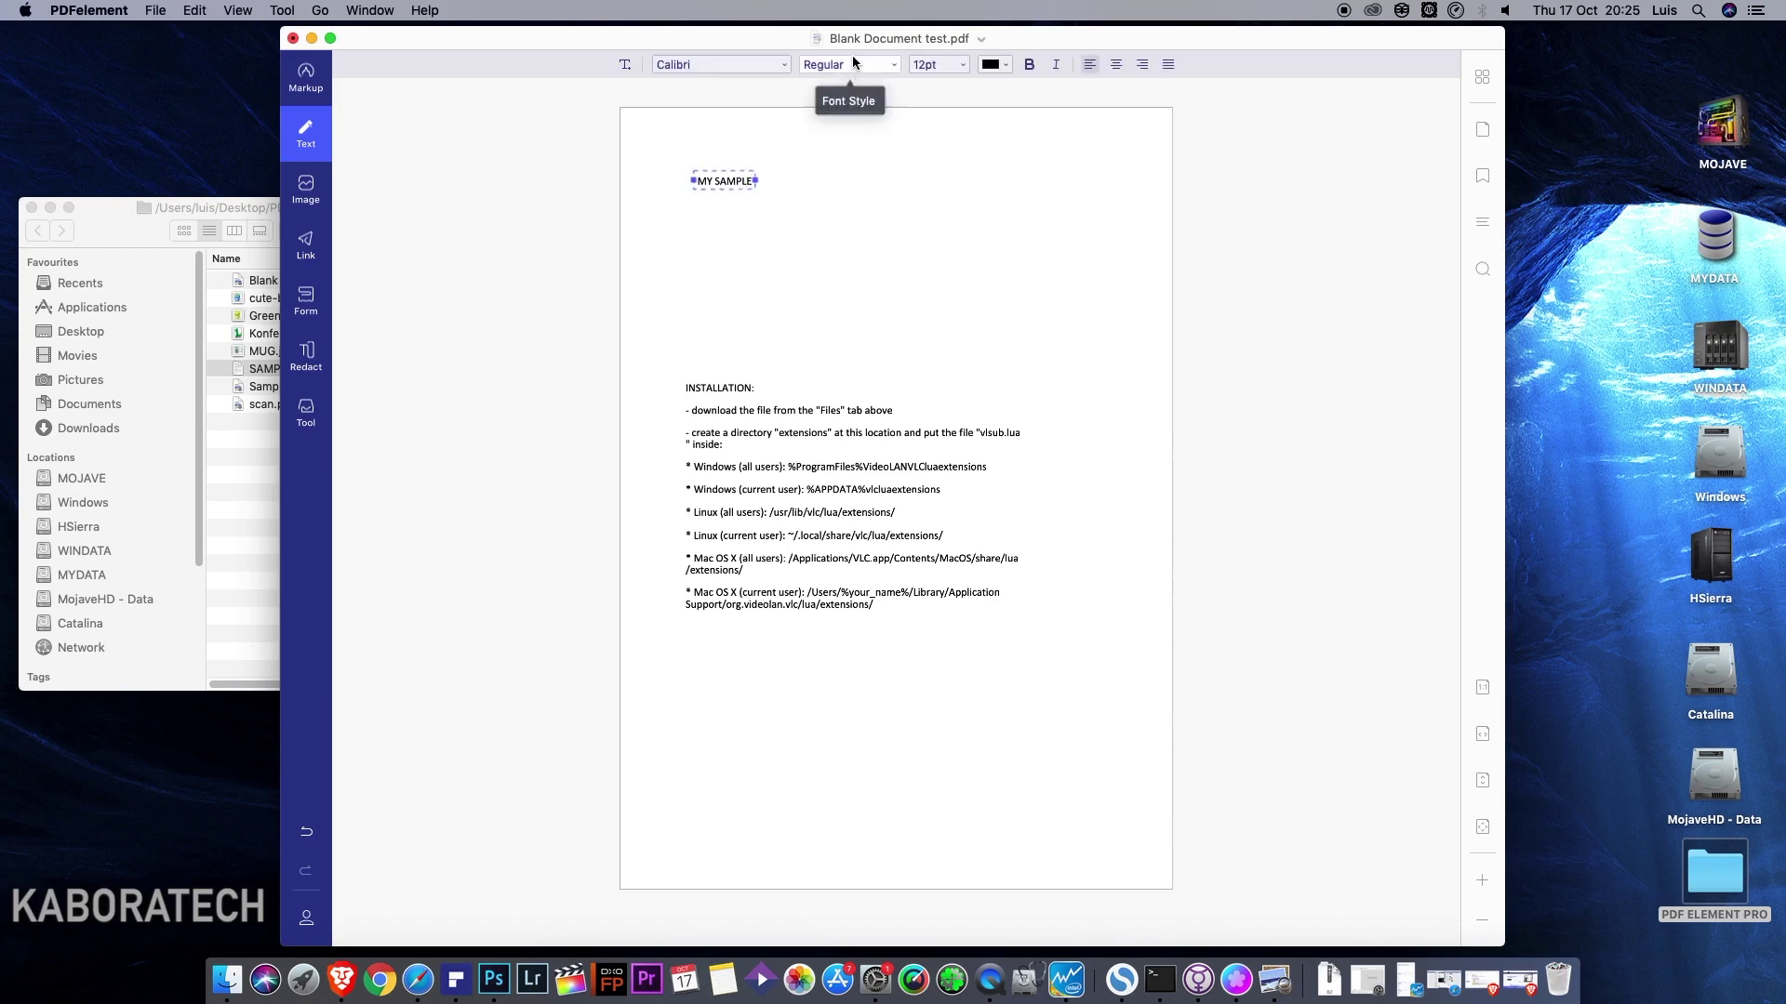
pyautogui.click(957, 72)
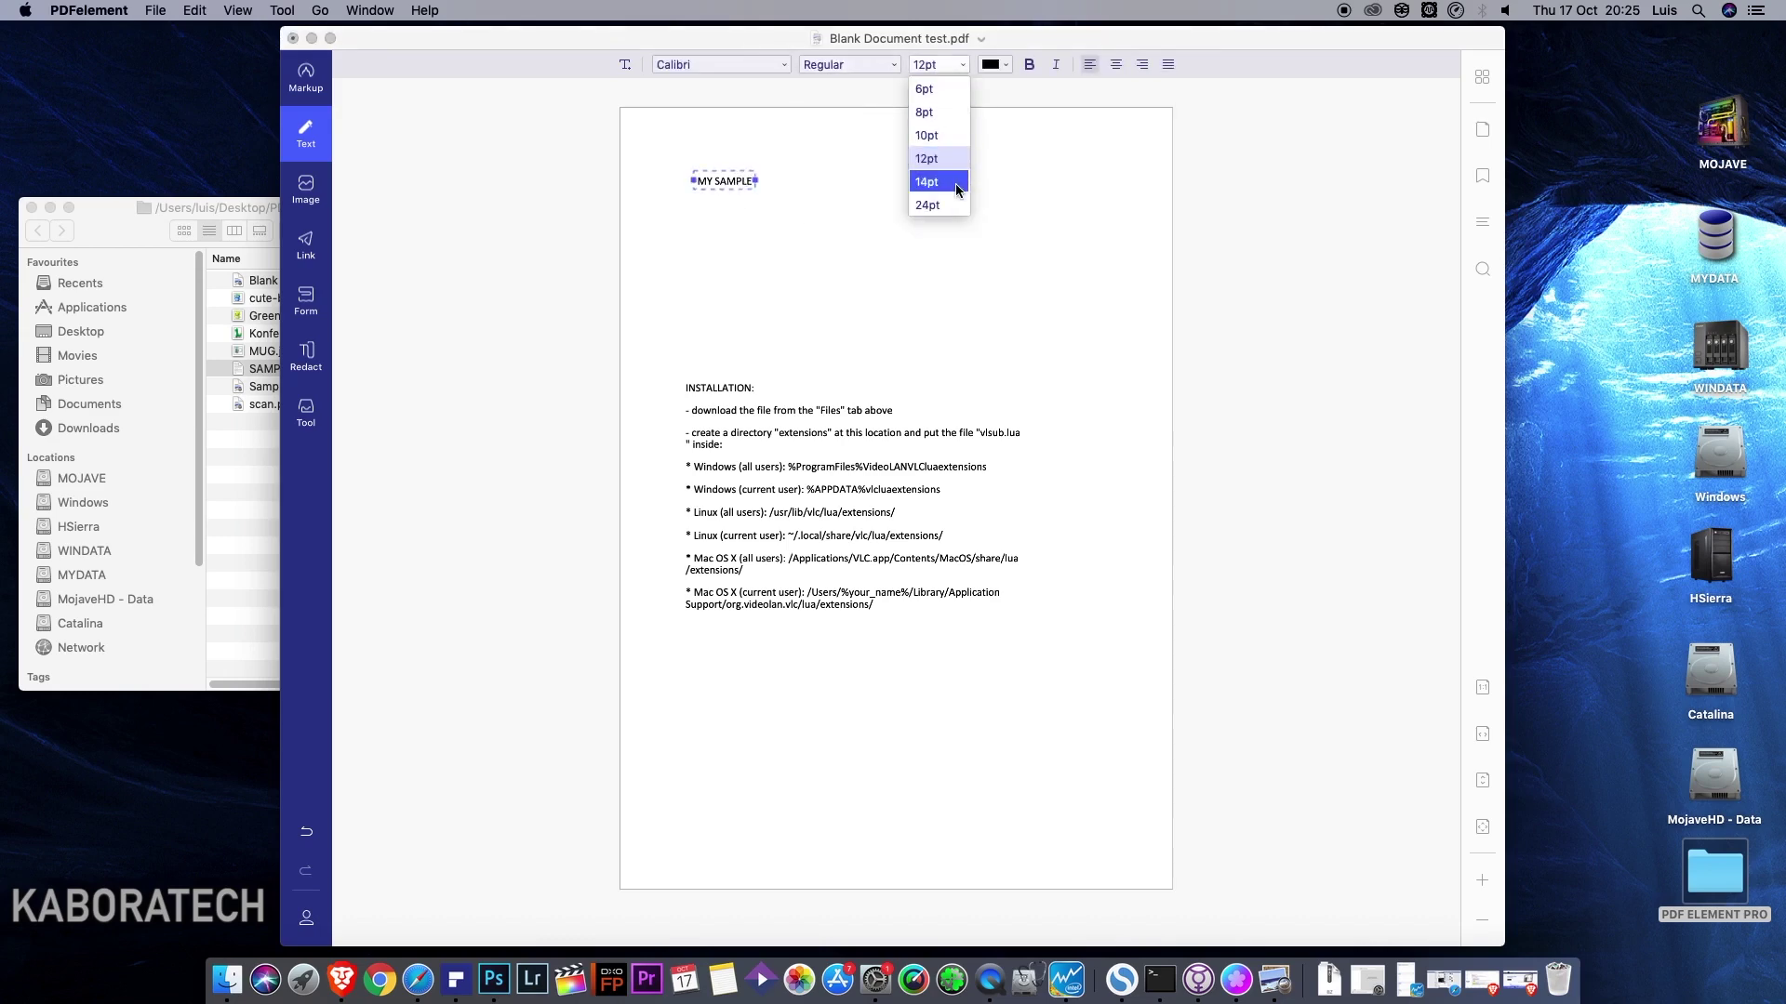
pyautogui.click(946, 208)
pyautogui.click(929, 217)
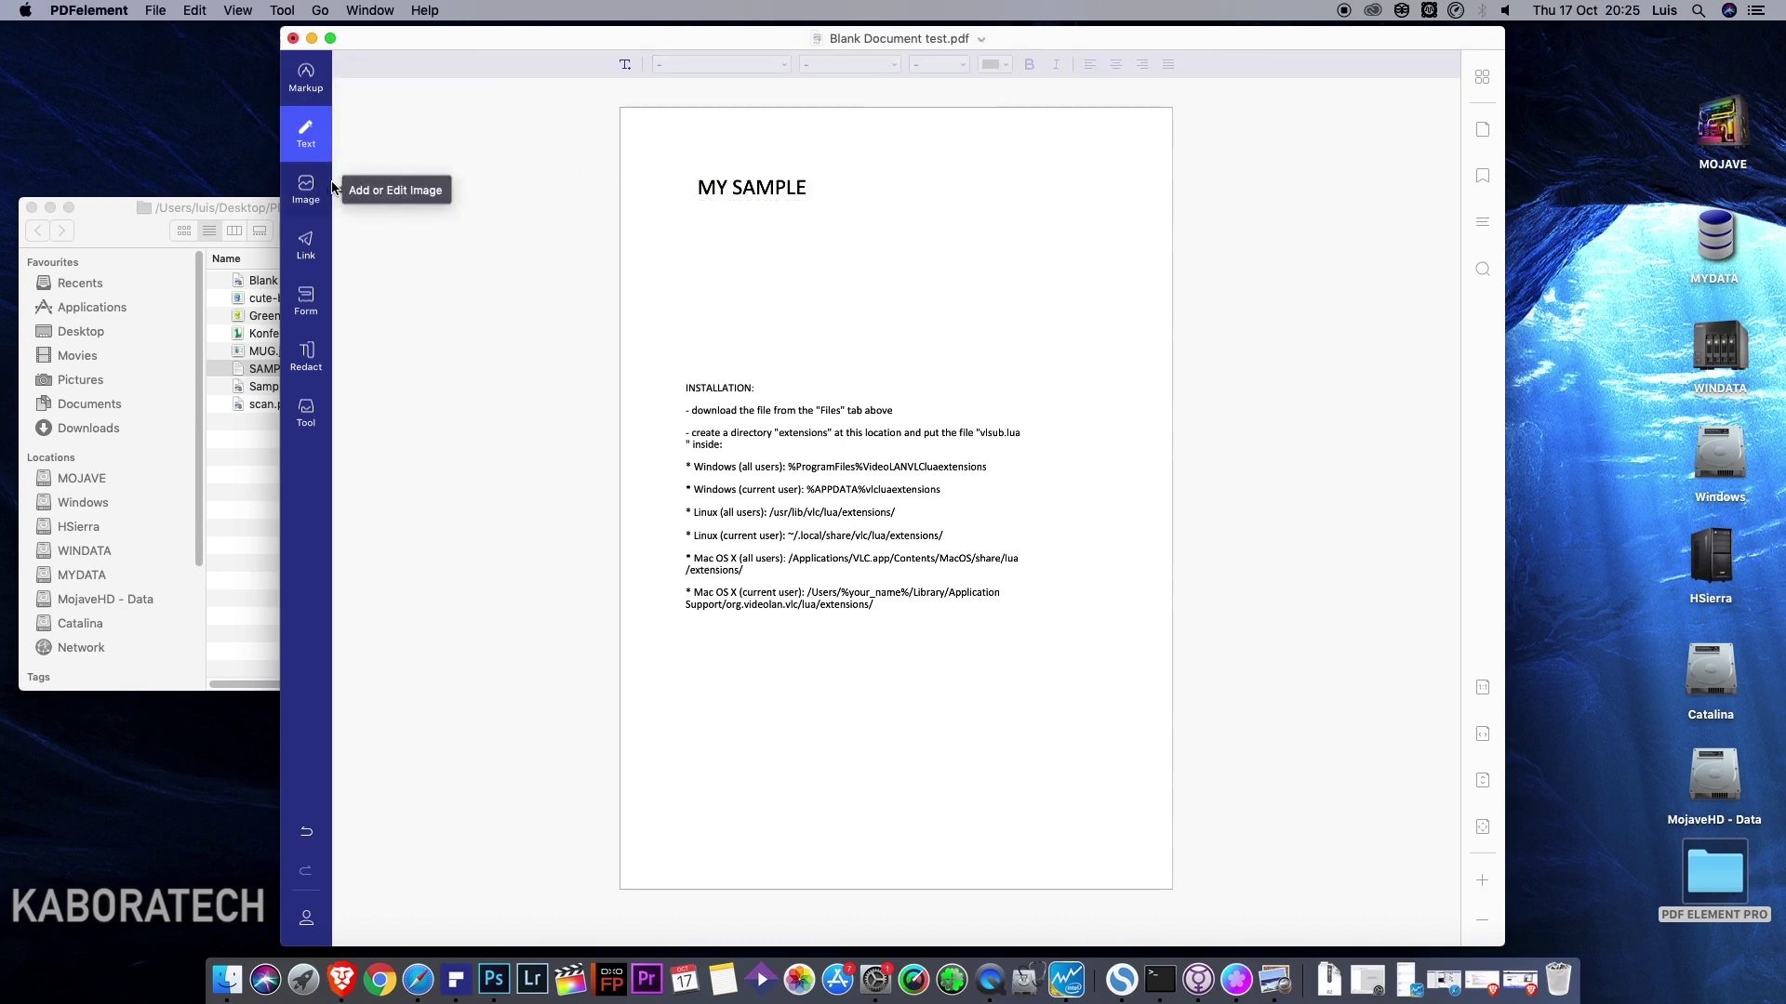
# Highlight the MY SAMPLE heading using the yellow highlighter from Markup.
pyautogui.click(305, 76)
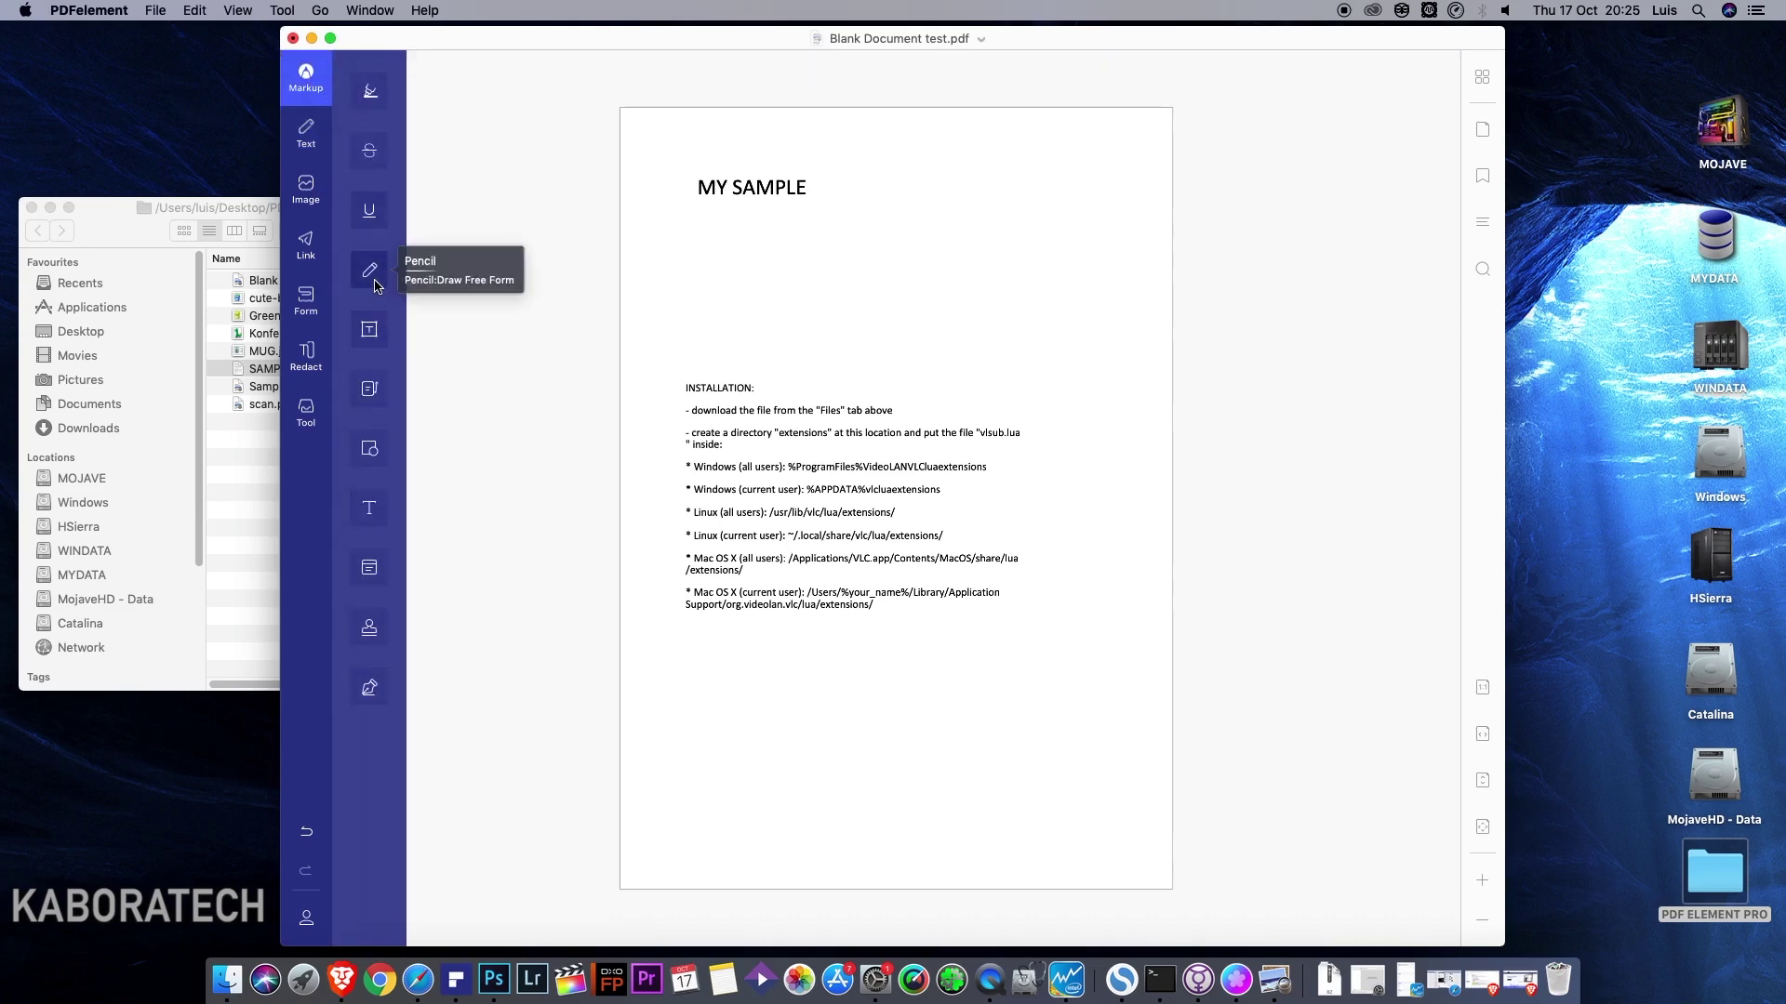
pyautogui.click(370, 91)
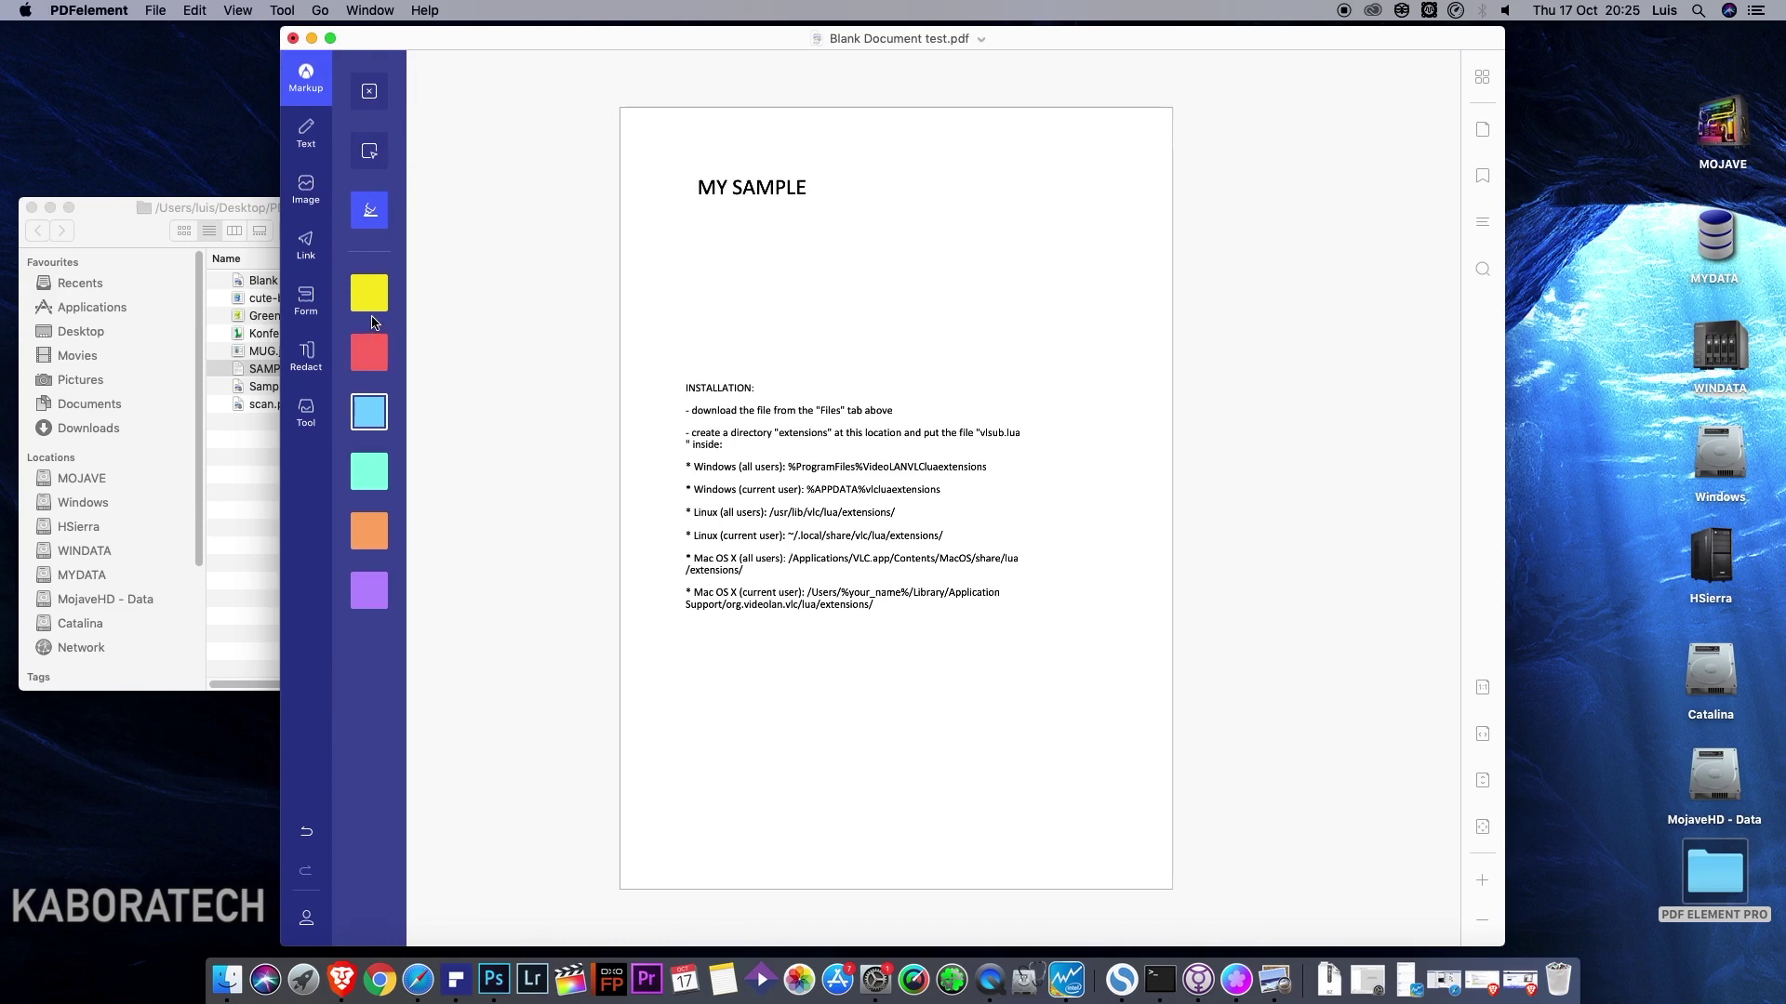
pyautogui.click(370, 293)
pyautogui.moveTo(697, 189); pyautogui.dragTo(805, 188)
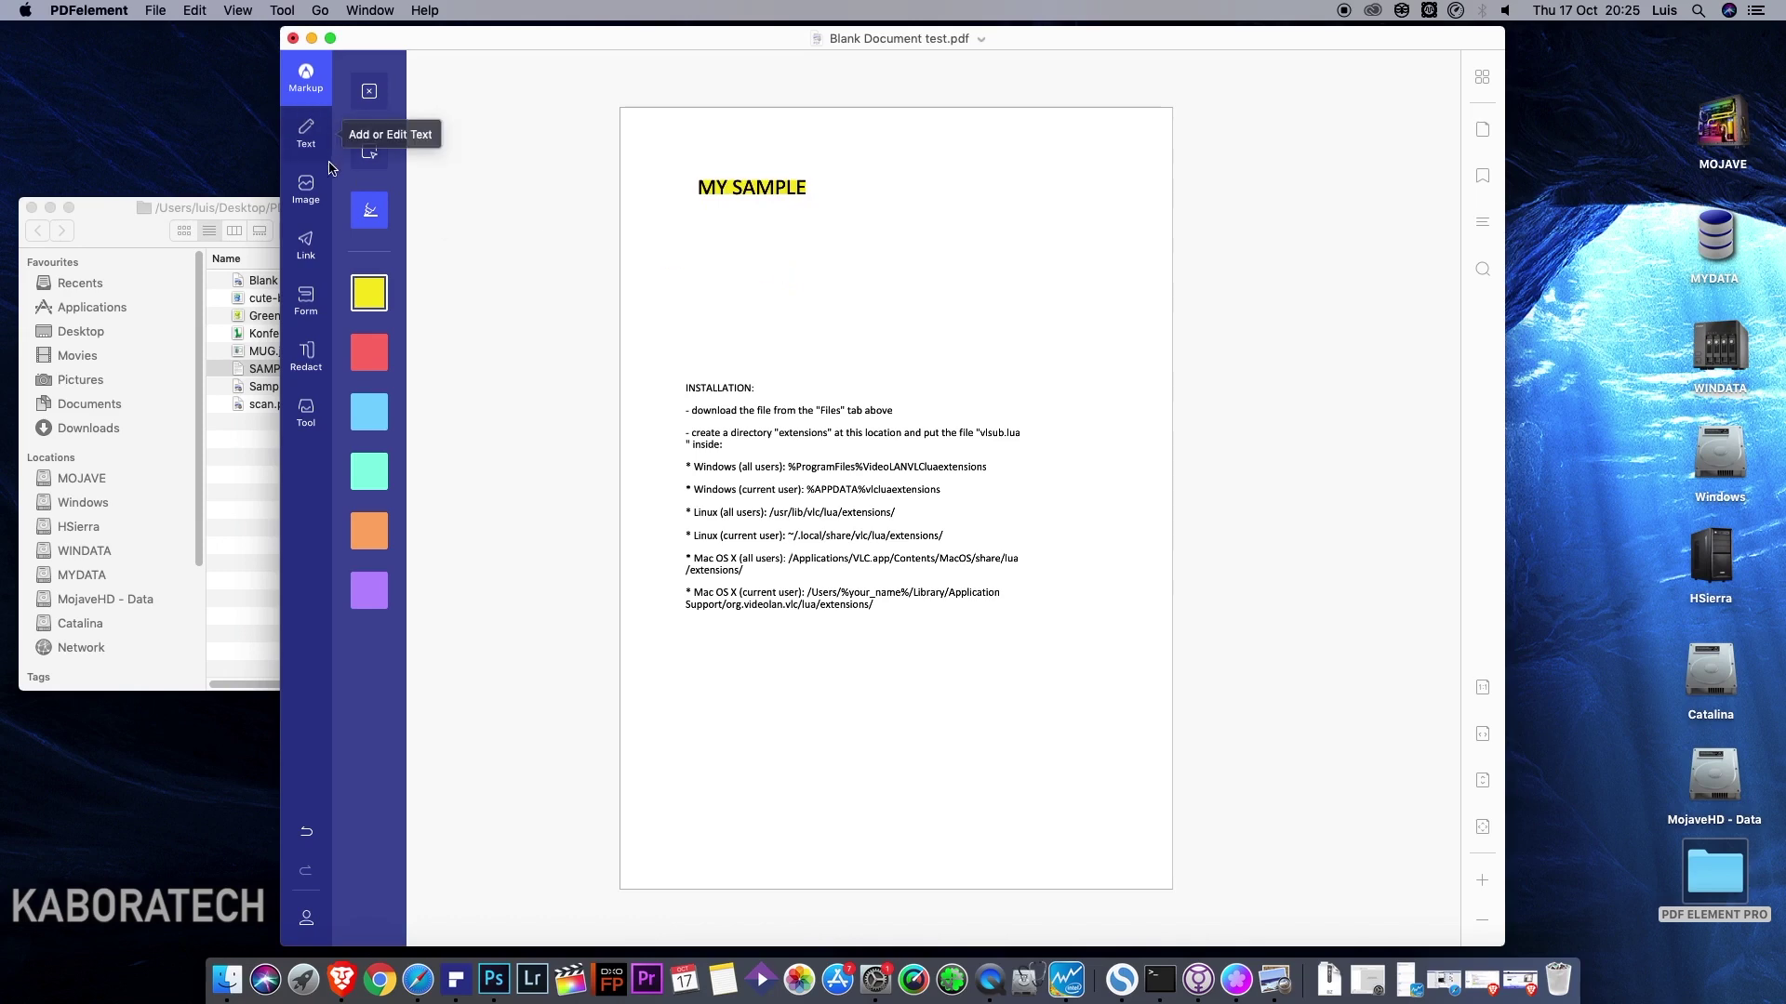
# Insert the blue doll picture, shrink it to about 183 wide, and place it beside MY SAMPLE.
pyautogui.click(306, 132)
pyautogui.click(306, 191)
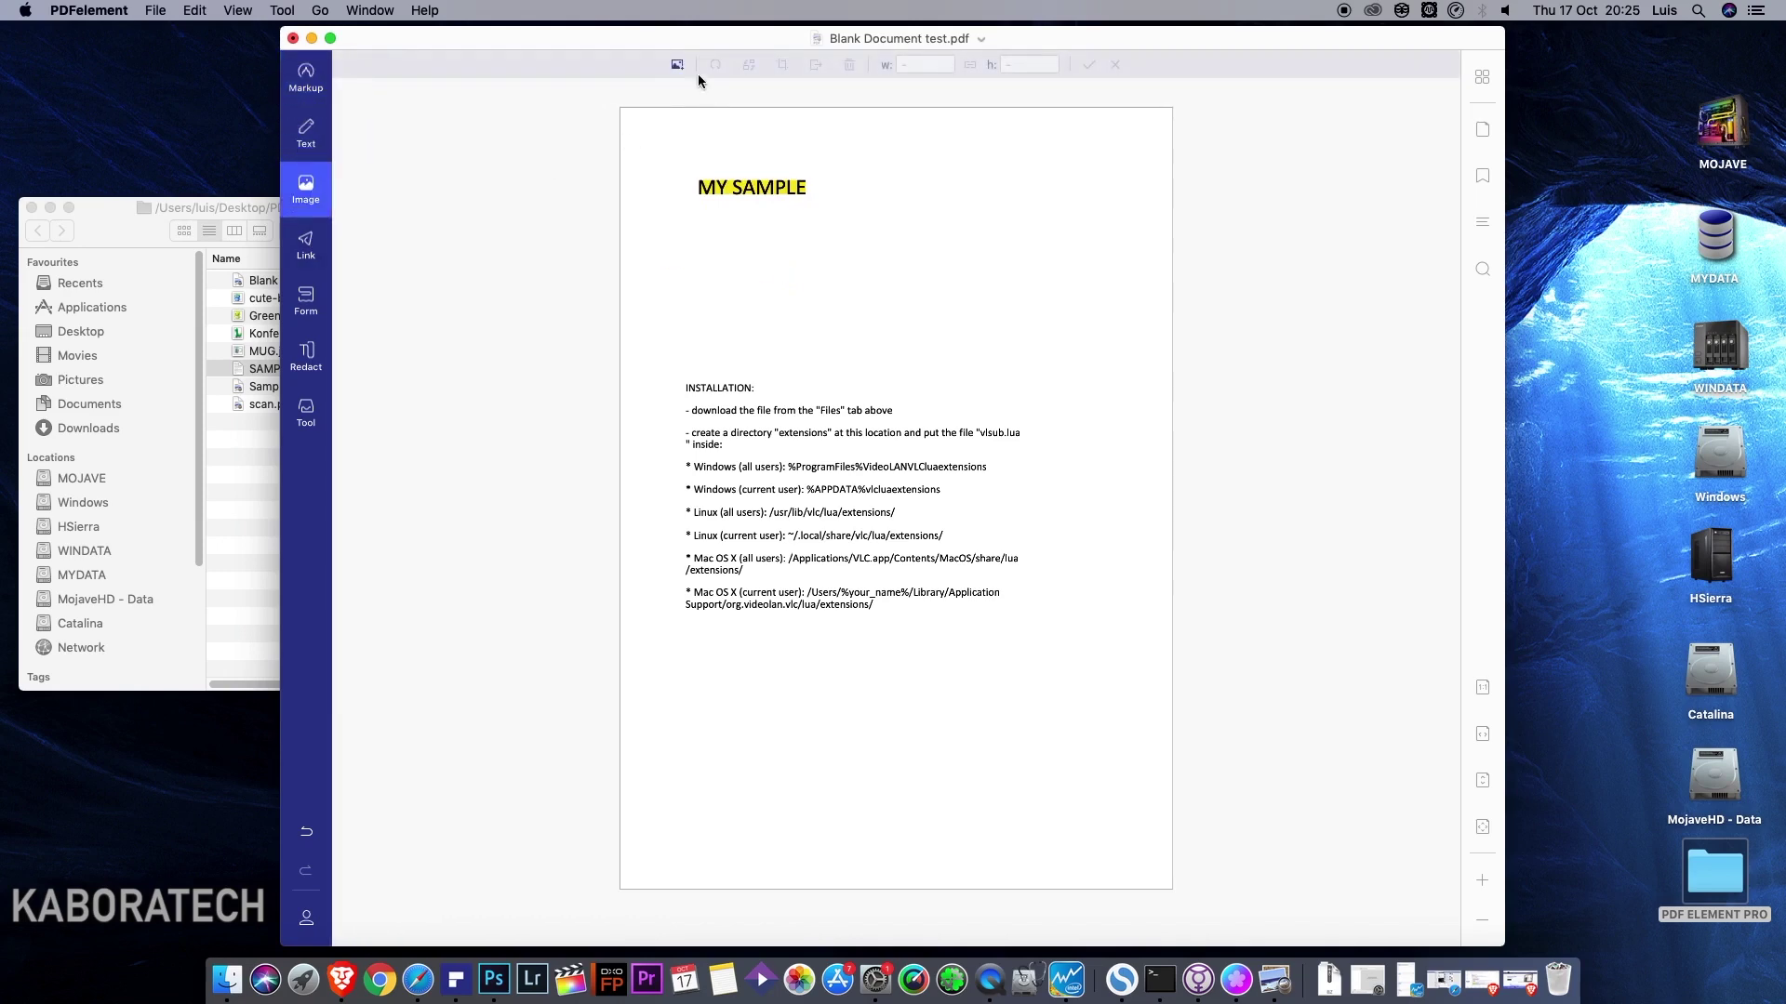
pyautogui.click(677, 65)
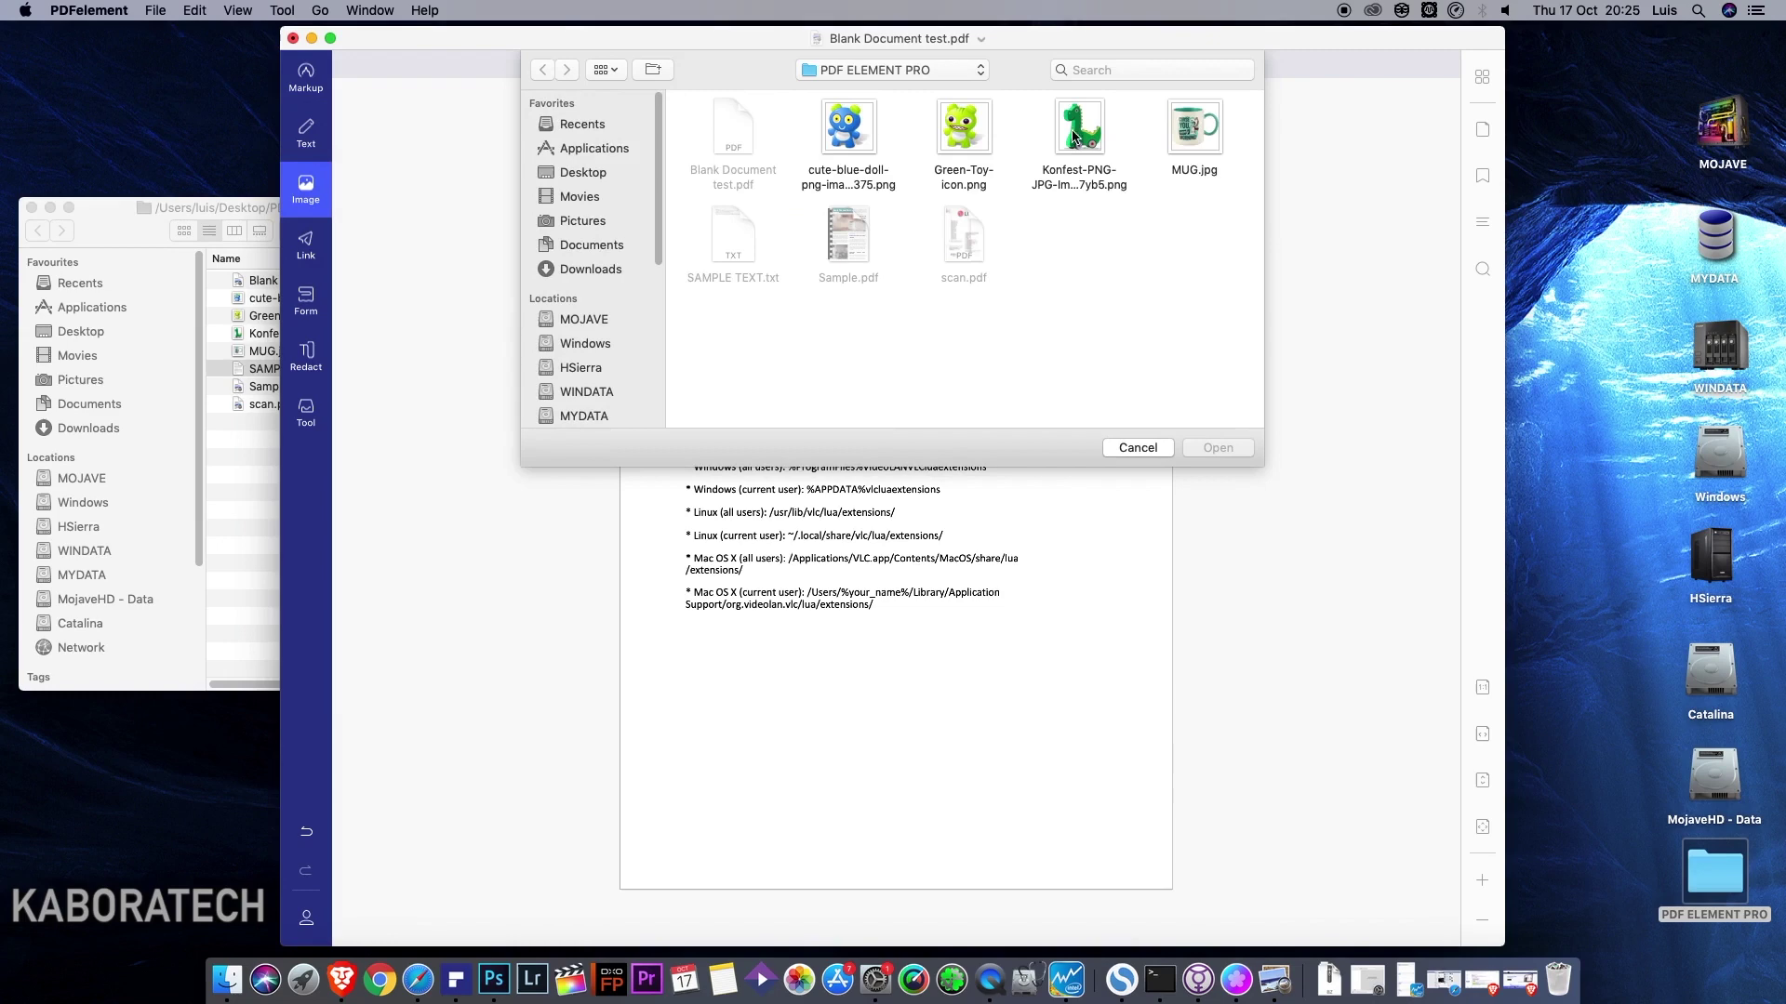
pyautogui.click(865, 136)
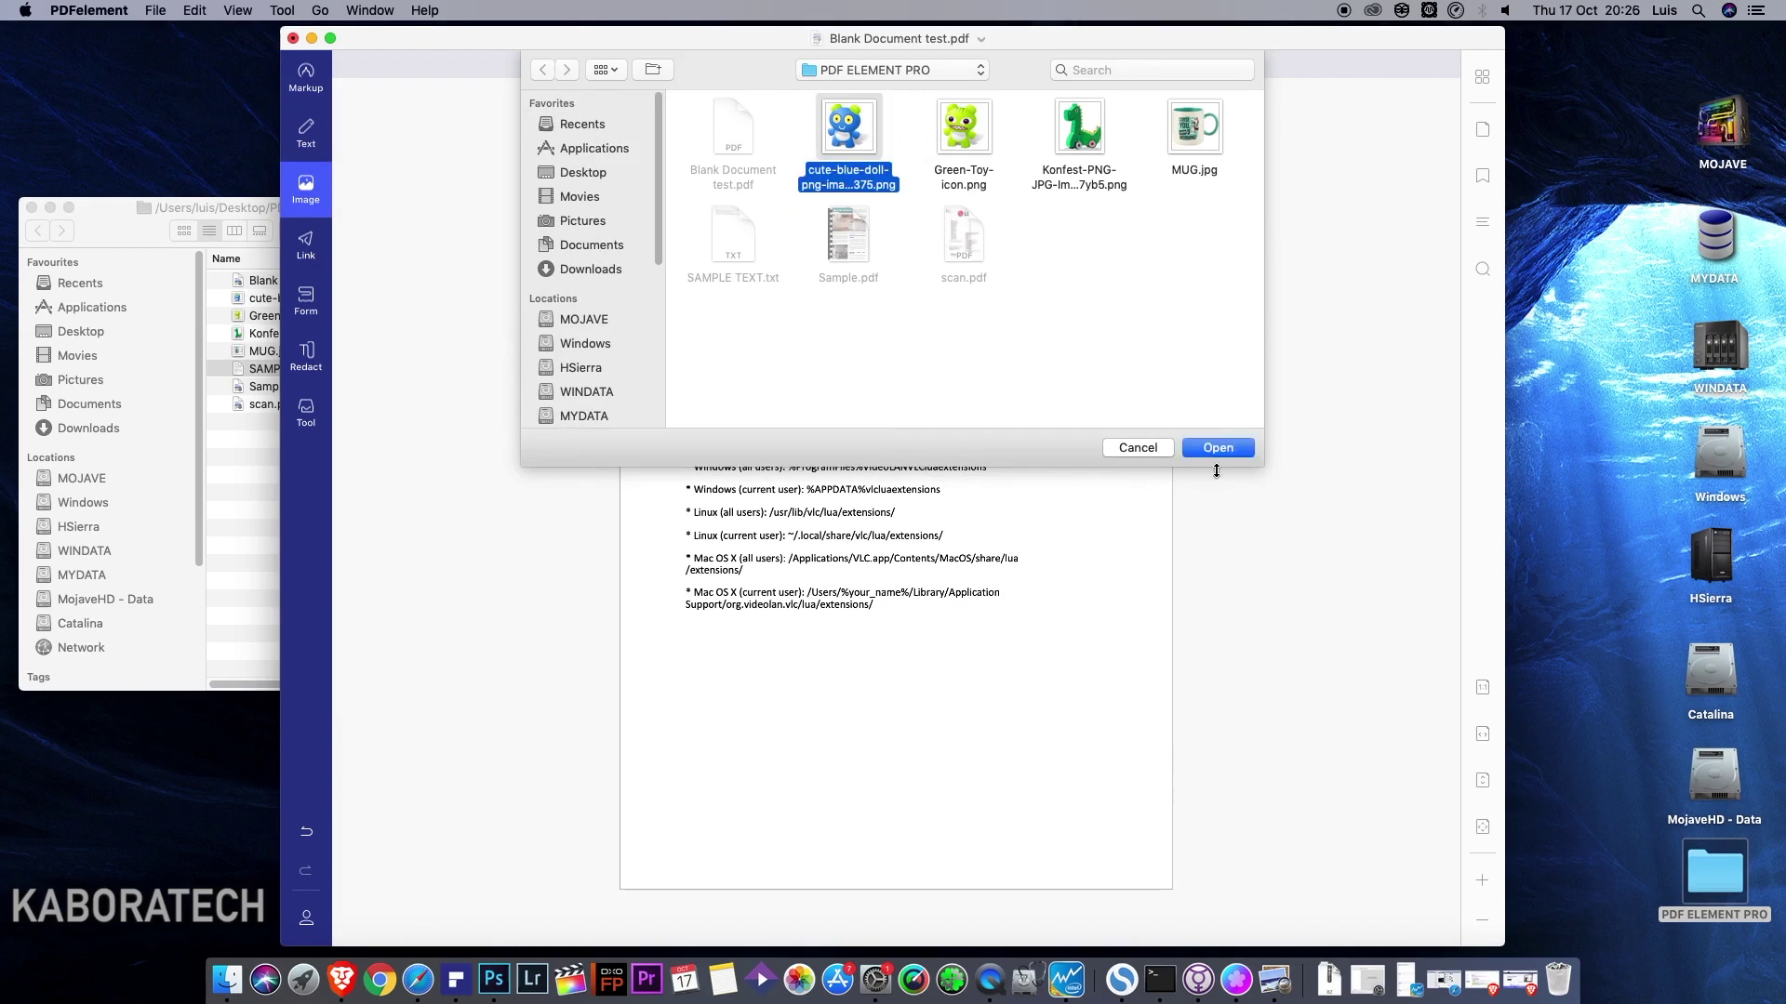
pyautogui.click(1219, 449)
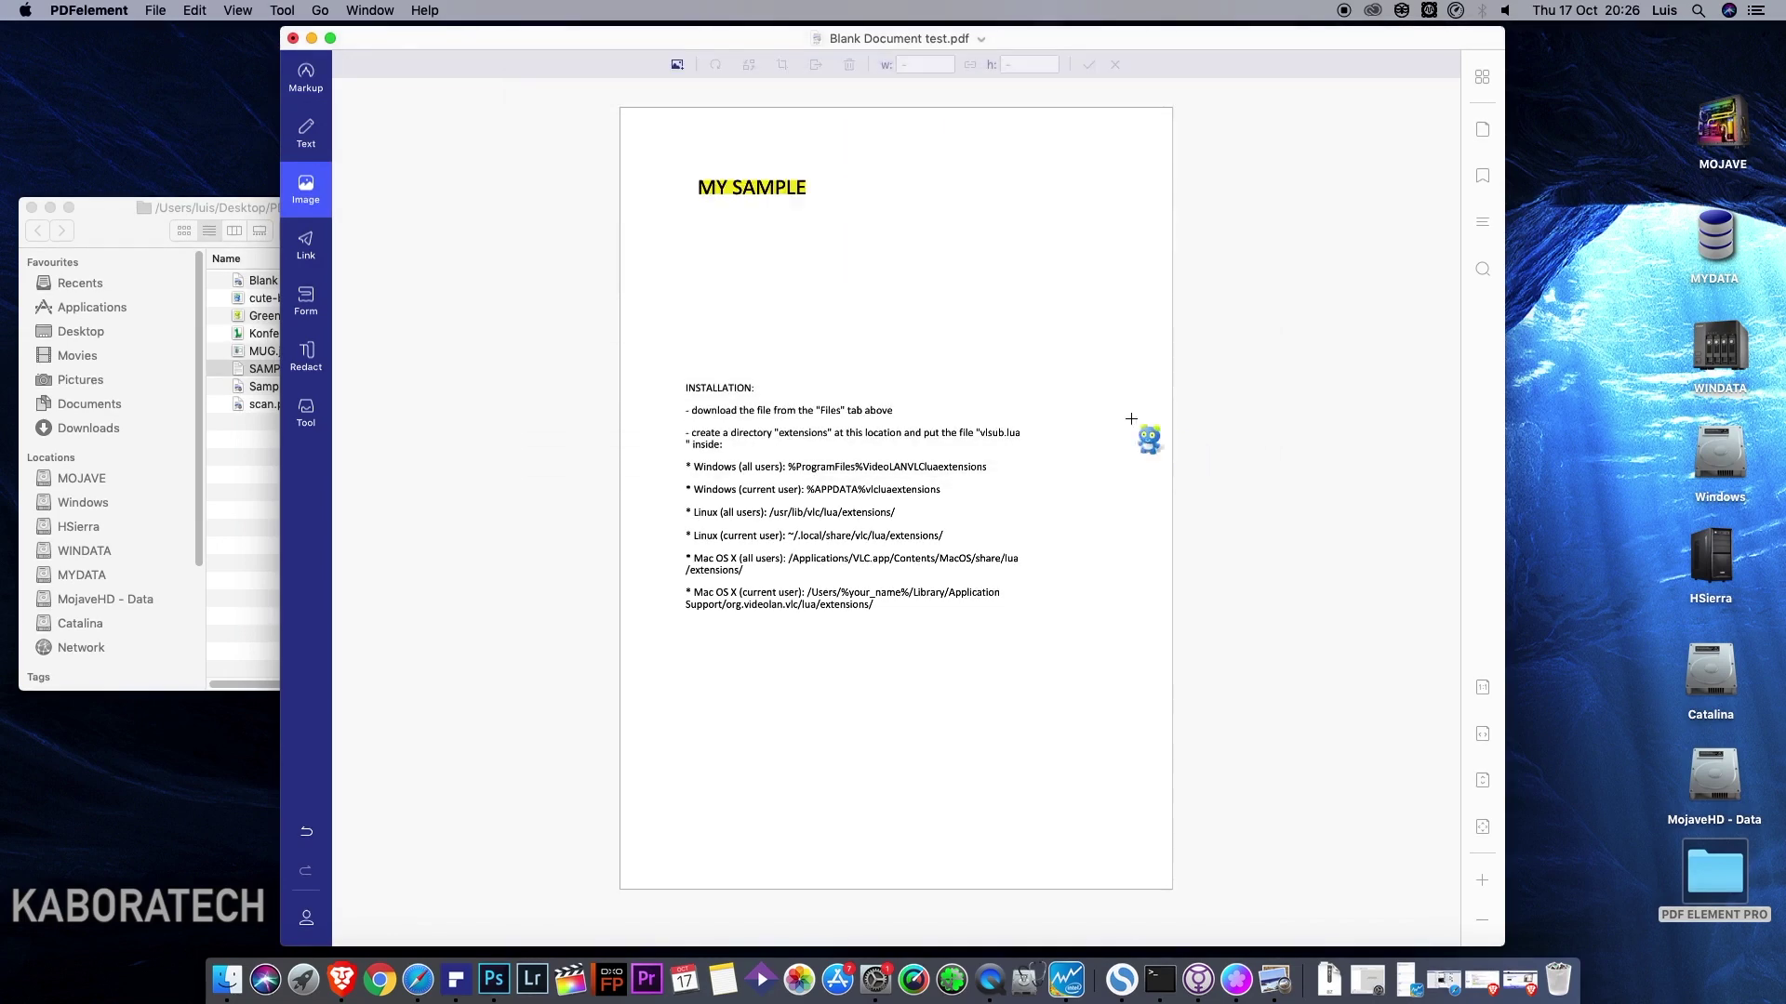
pyautogui.click(704, 281)
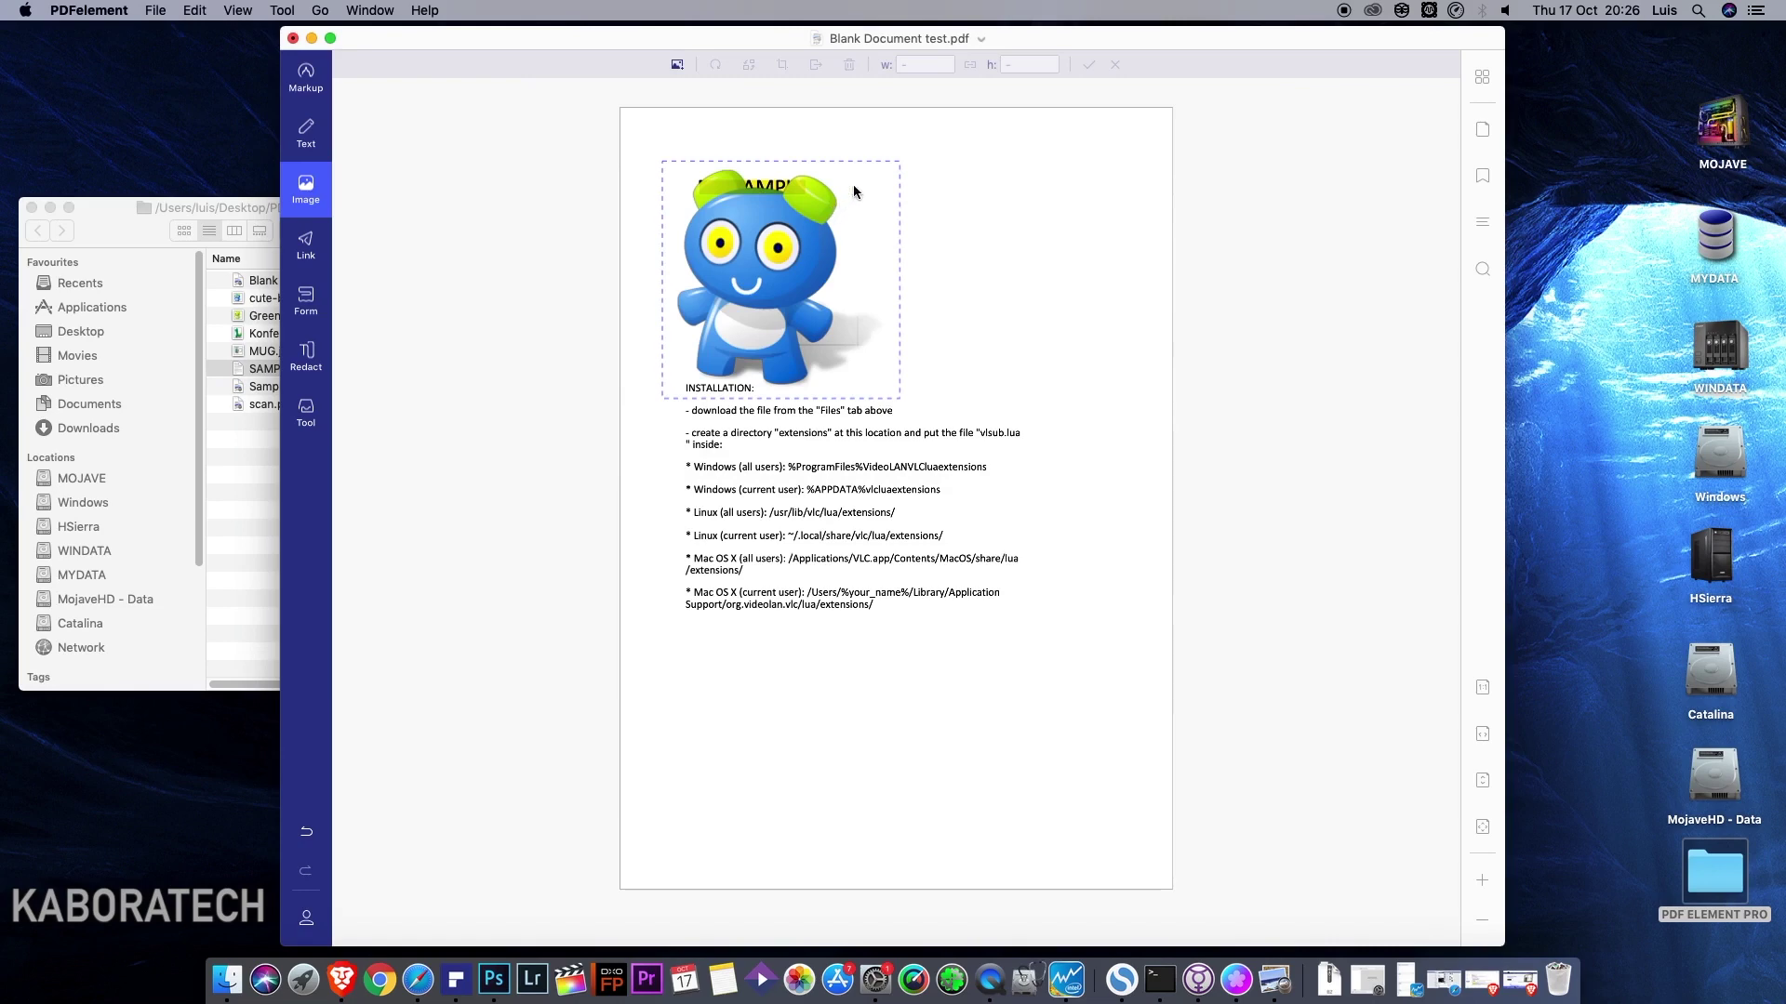
pyautogui.click(818, 265)
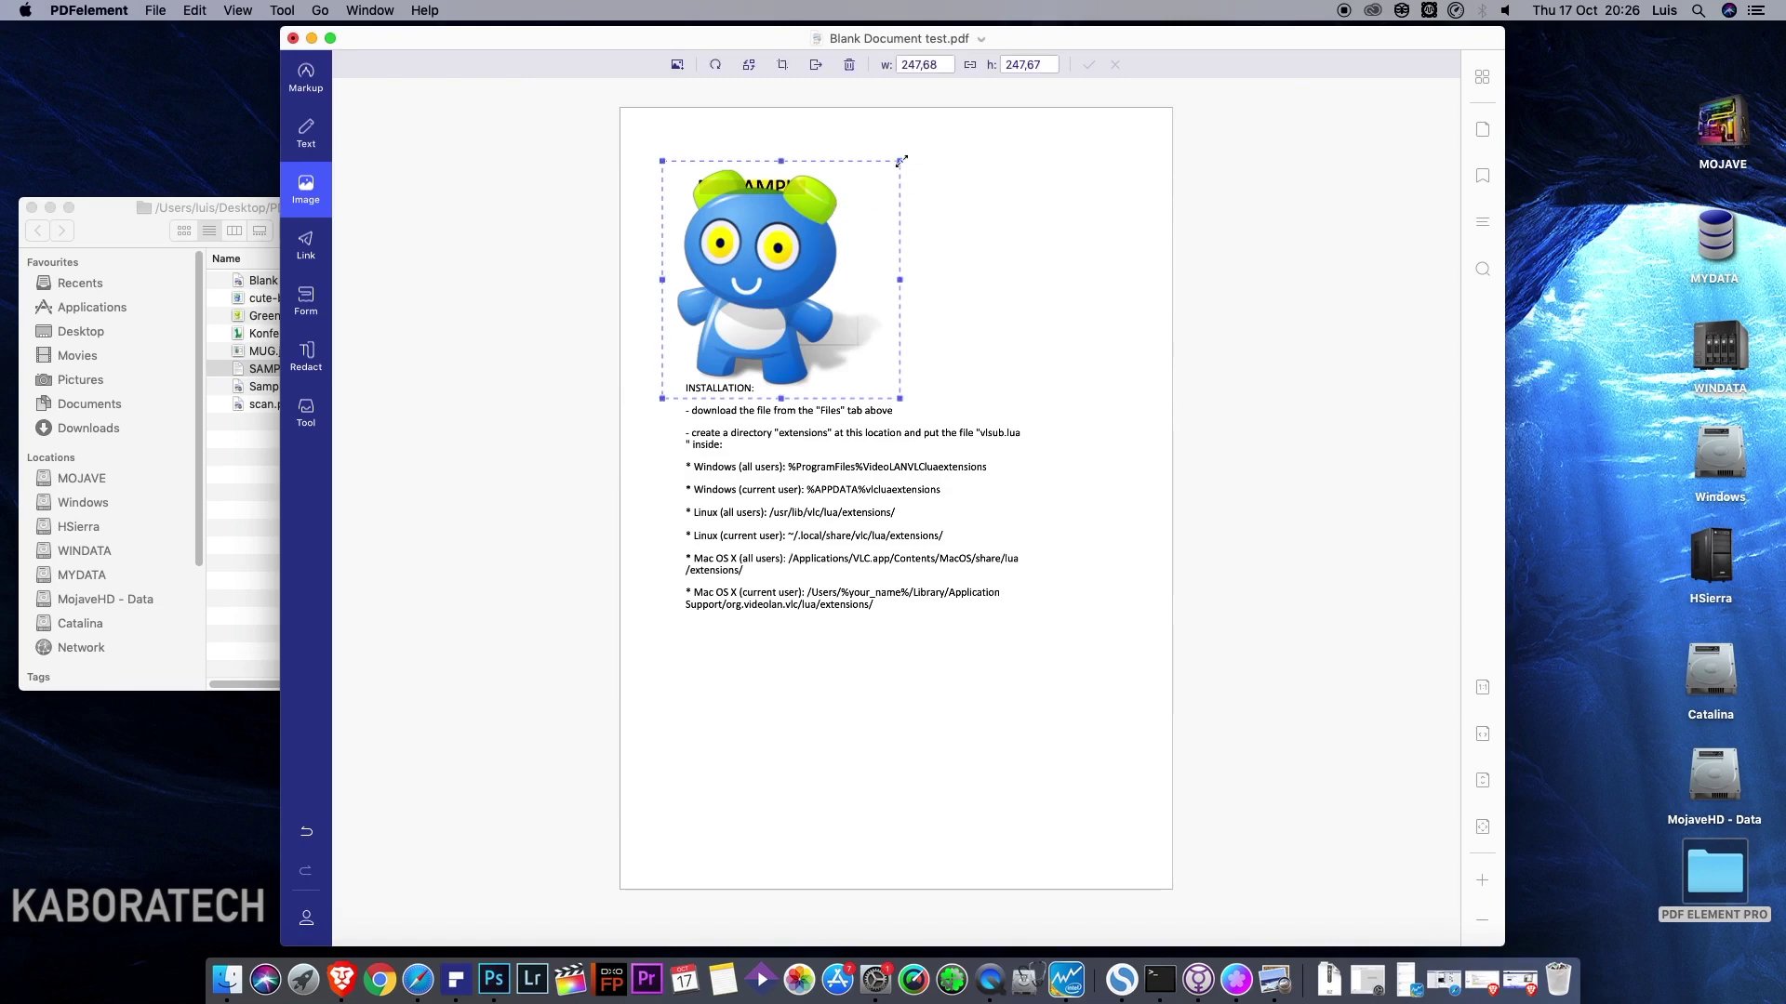
pyautogui.moveTo(900, 160); pyautogui.dragTo(840, 220)
pyautogui.moveTo(778, 287); pyautogui.dragTo(996, 270)
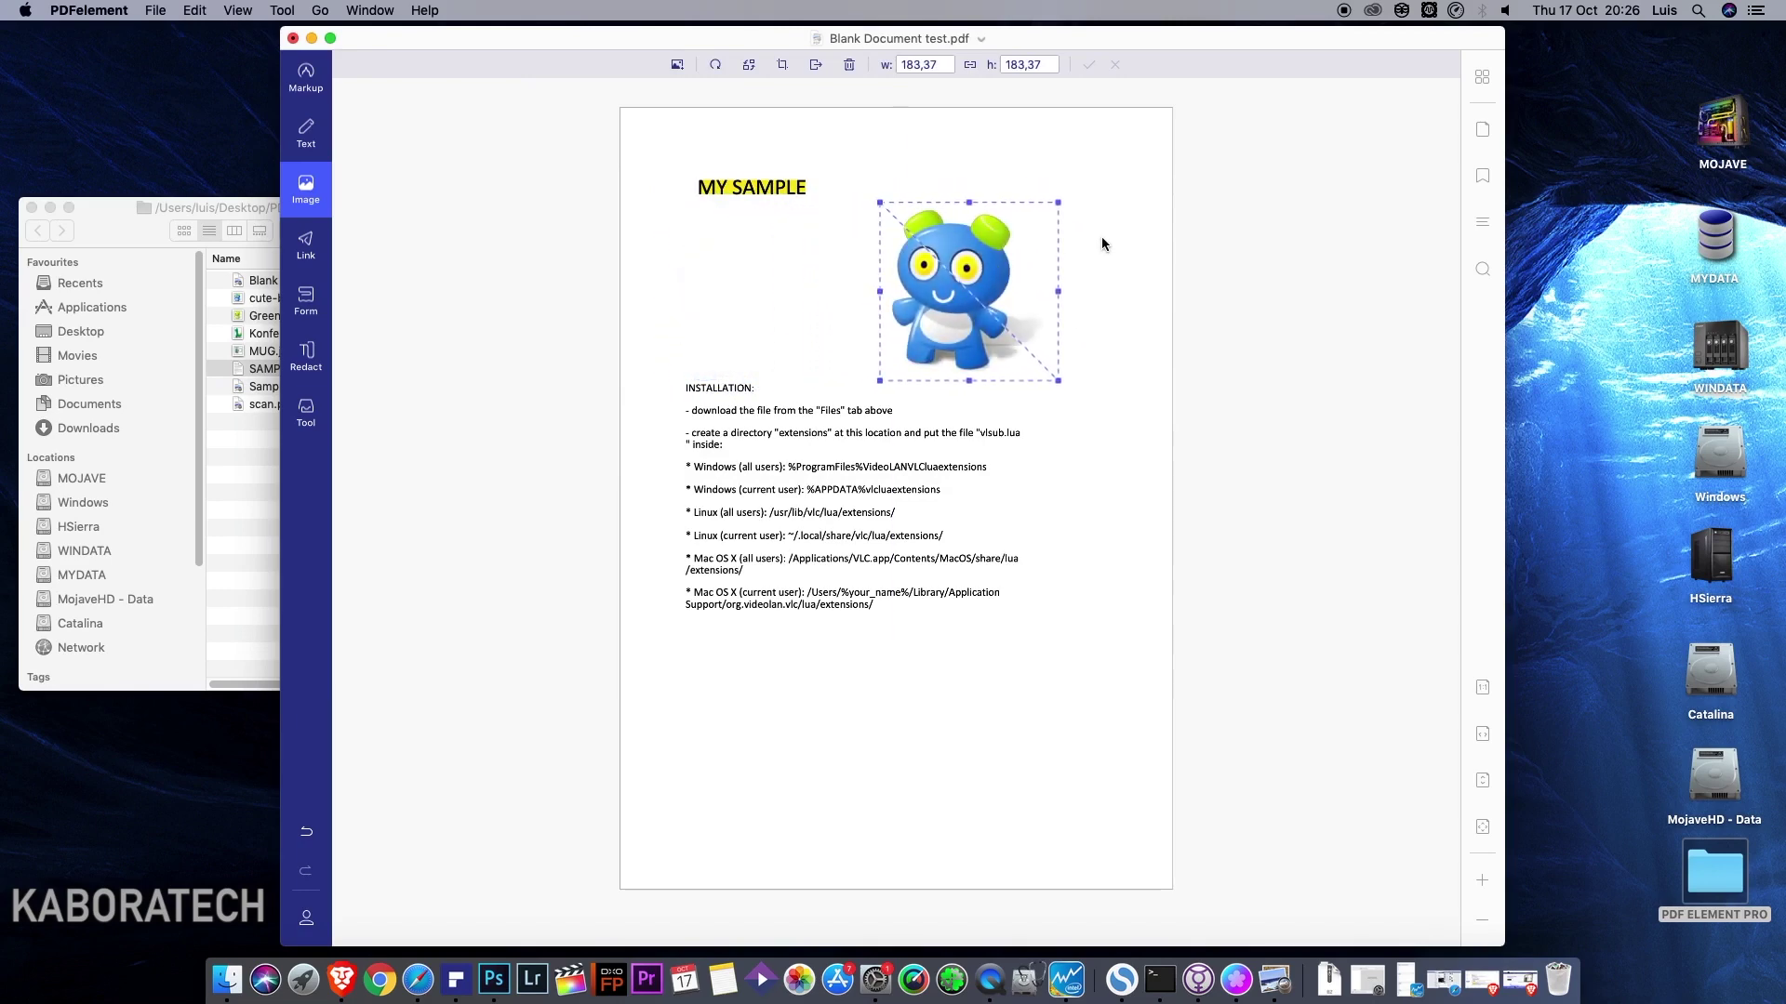
pyautogui.click(1100, 242)
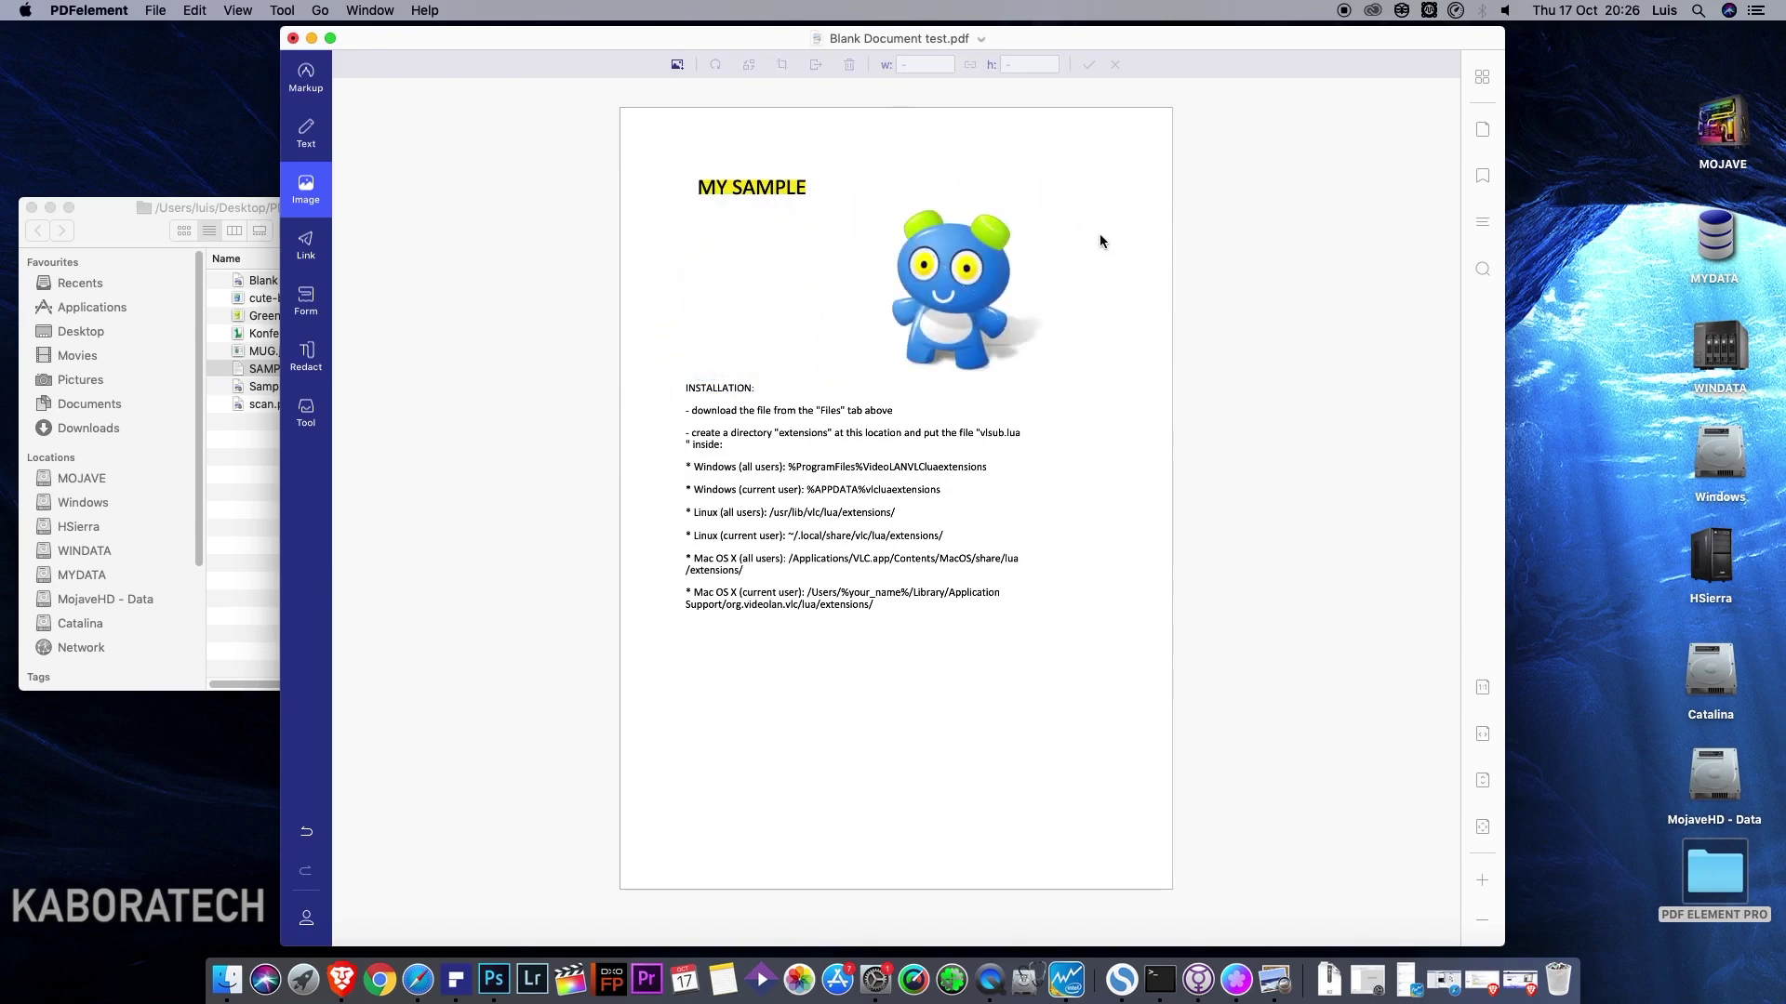
# Insert Green-Toy-icon.png at the lower right of page 1.
pyautogui.click(677, 63)
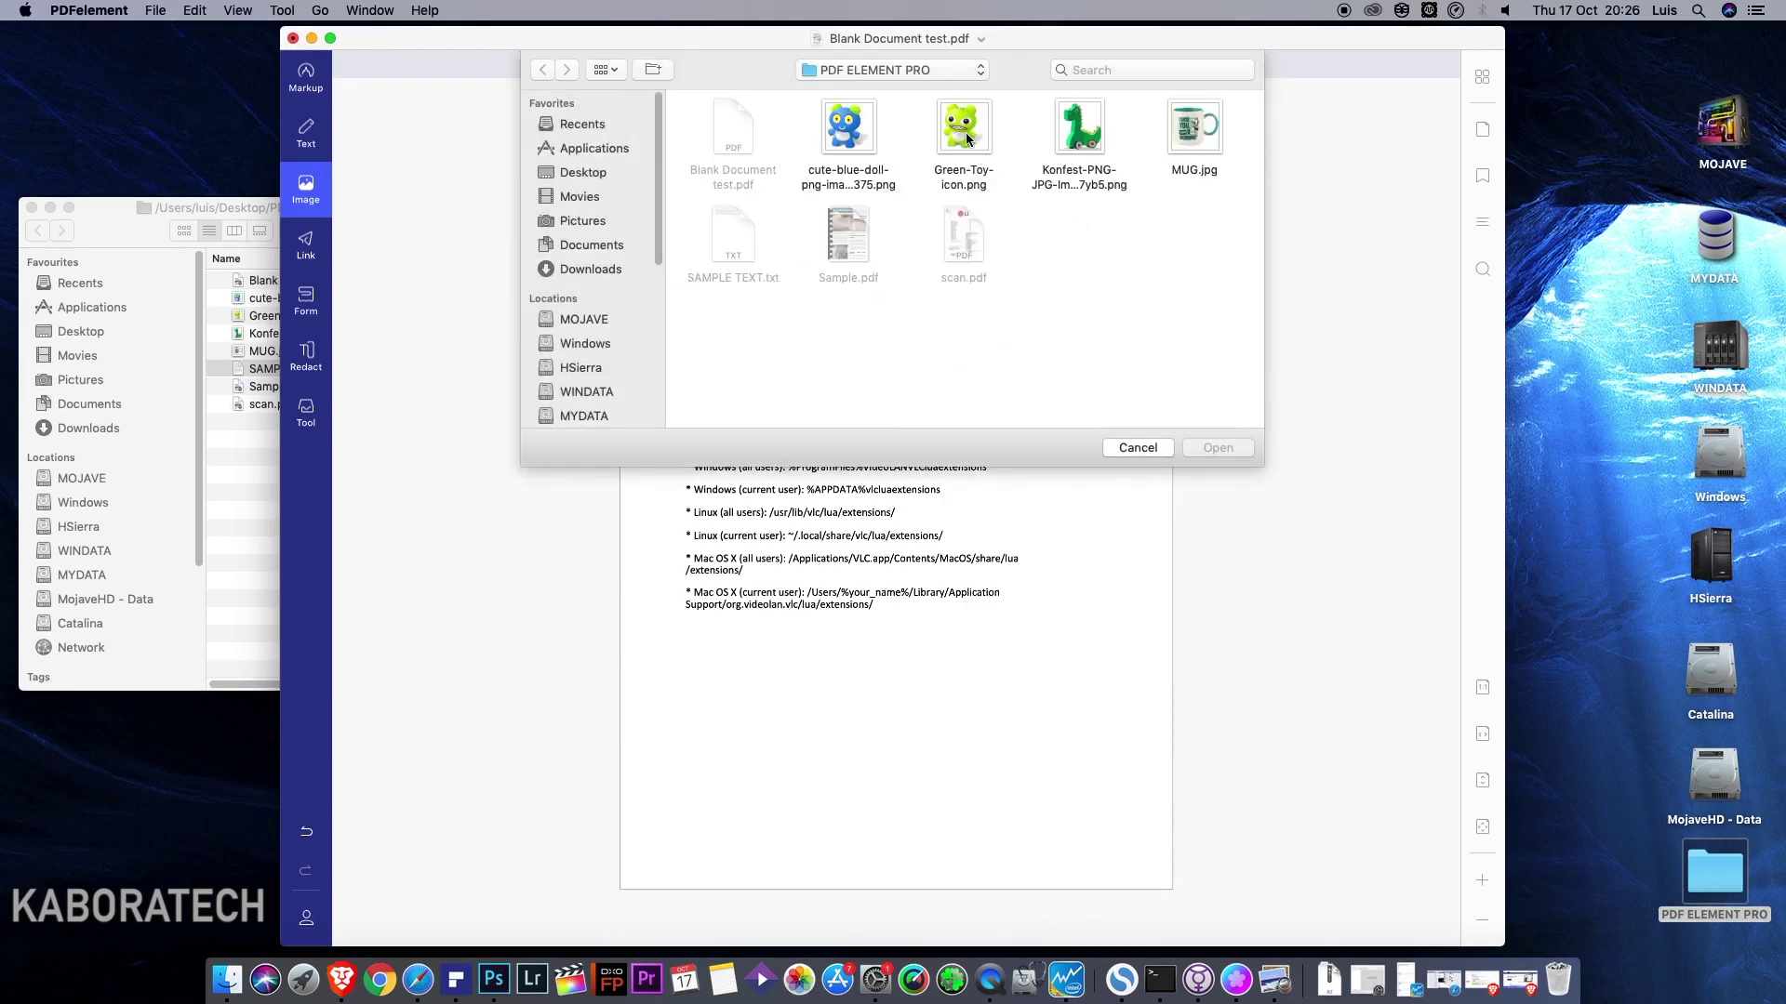
pyautogui.click(968, 138)
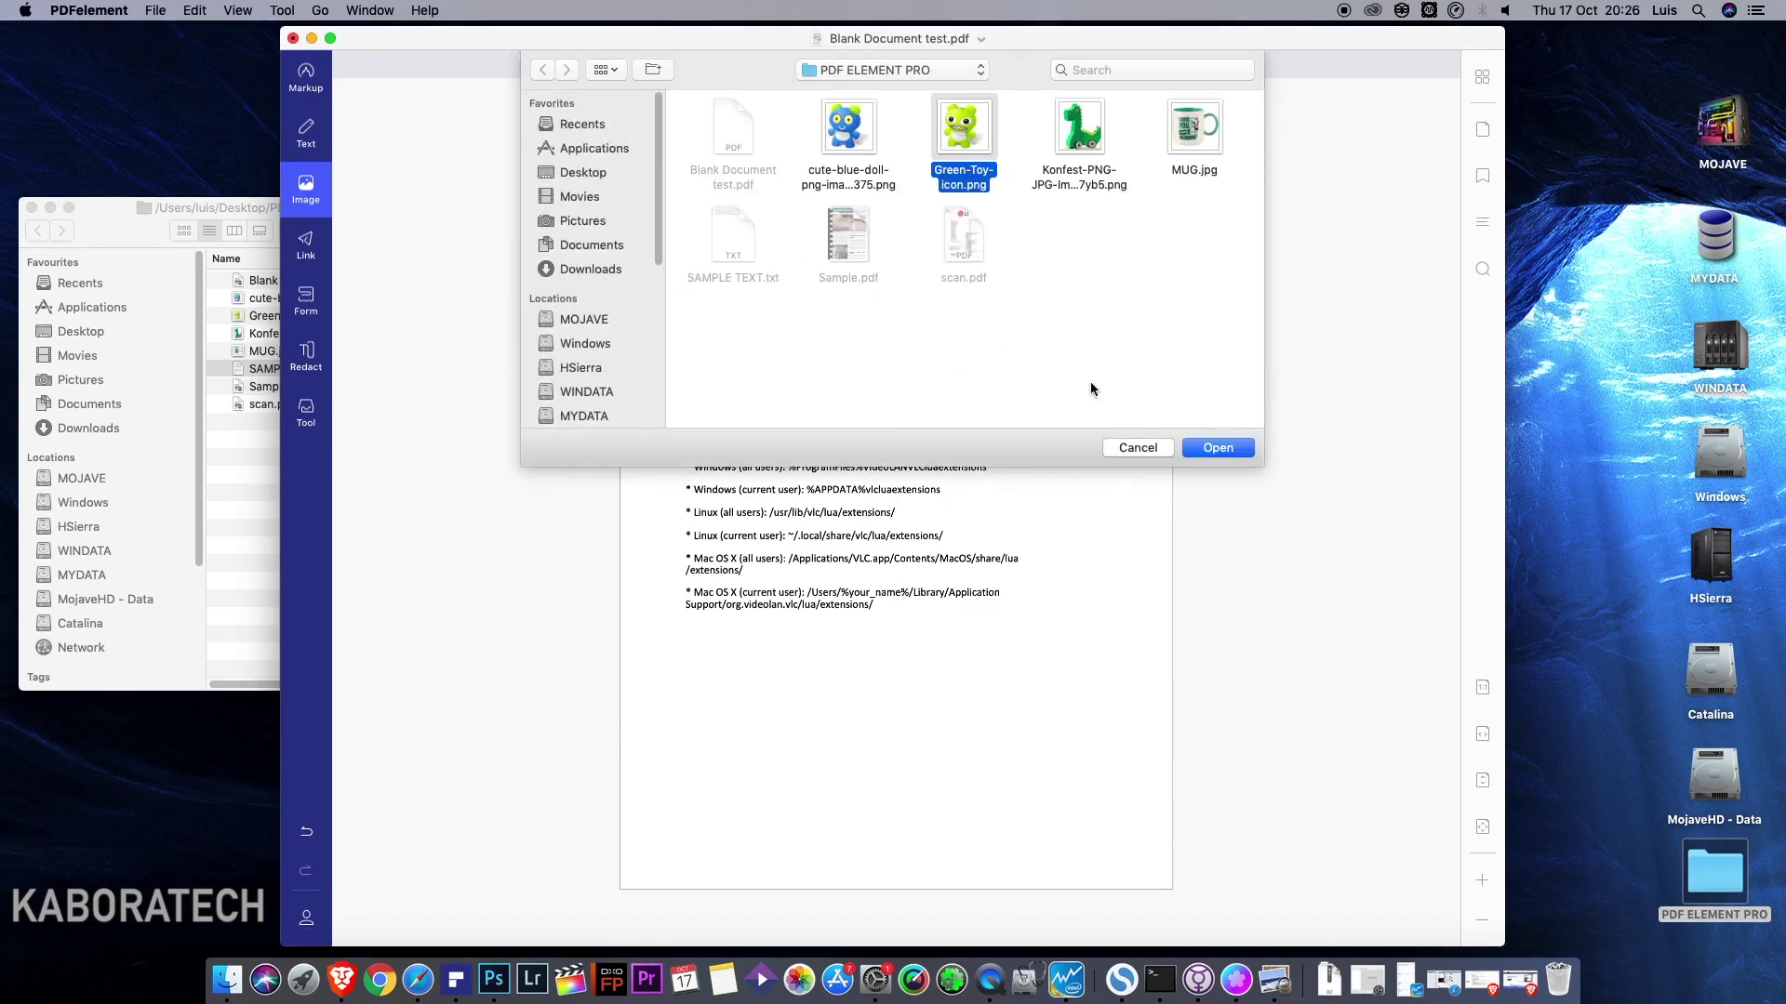
pyautogui.click(1217, 448)
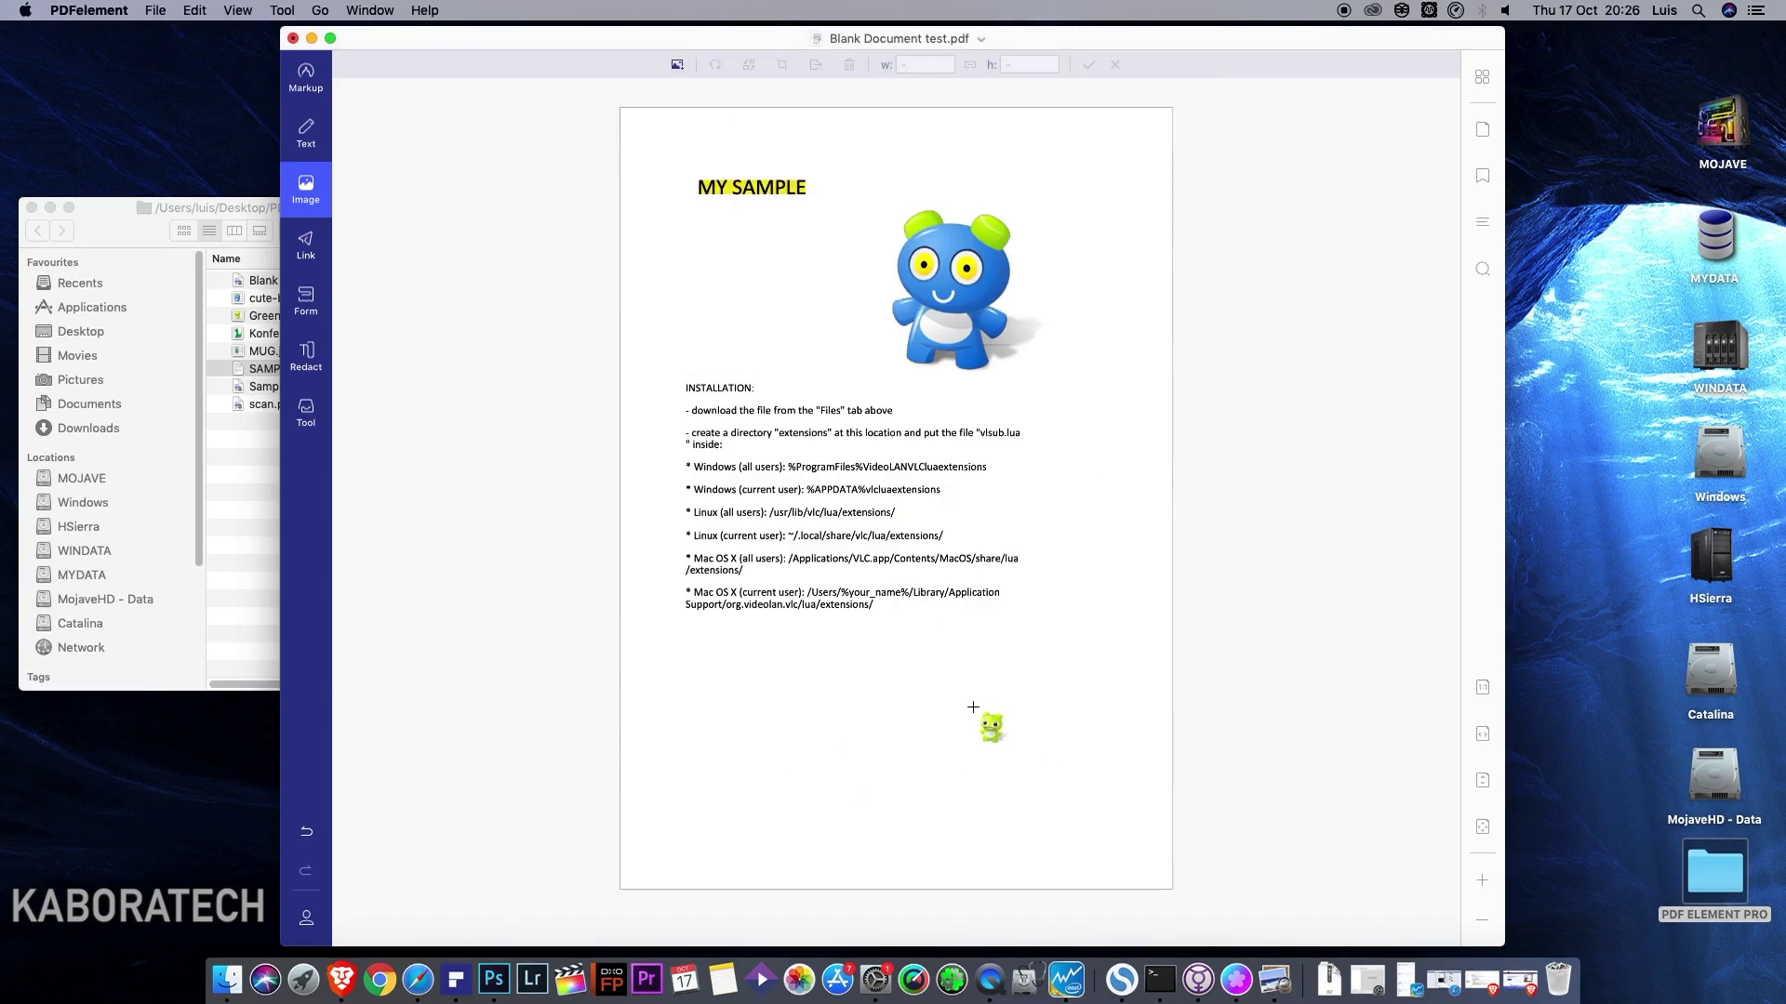
pyautogui.click(963, 704)
pyautogui.moveTo(970, 676); pyautogui.dragTo(996, 716)
pyautogui.click(1096, 549)
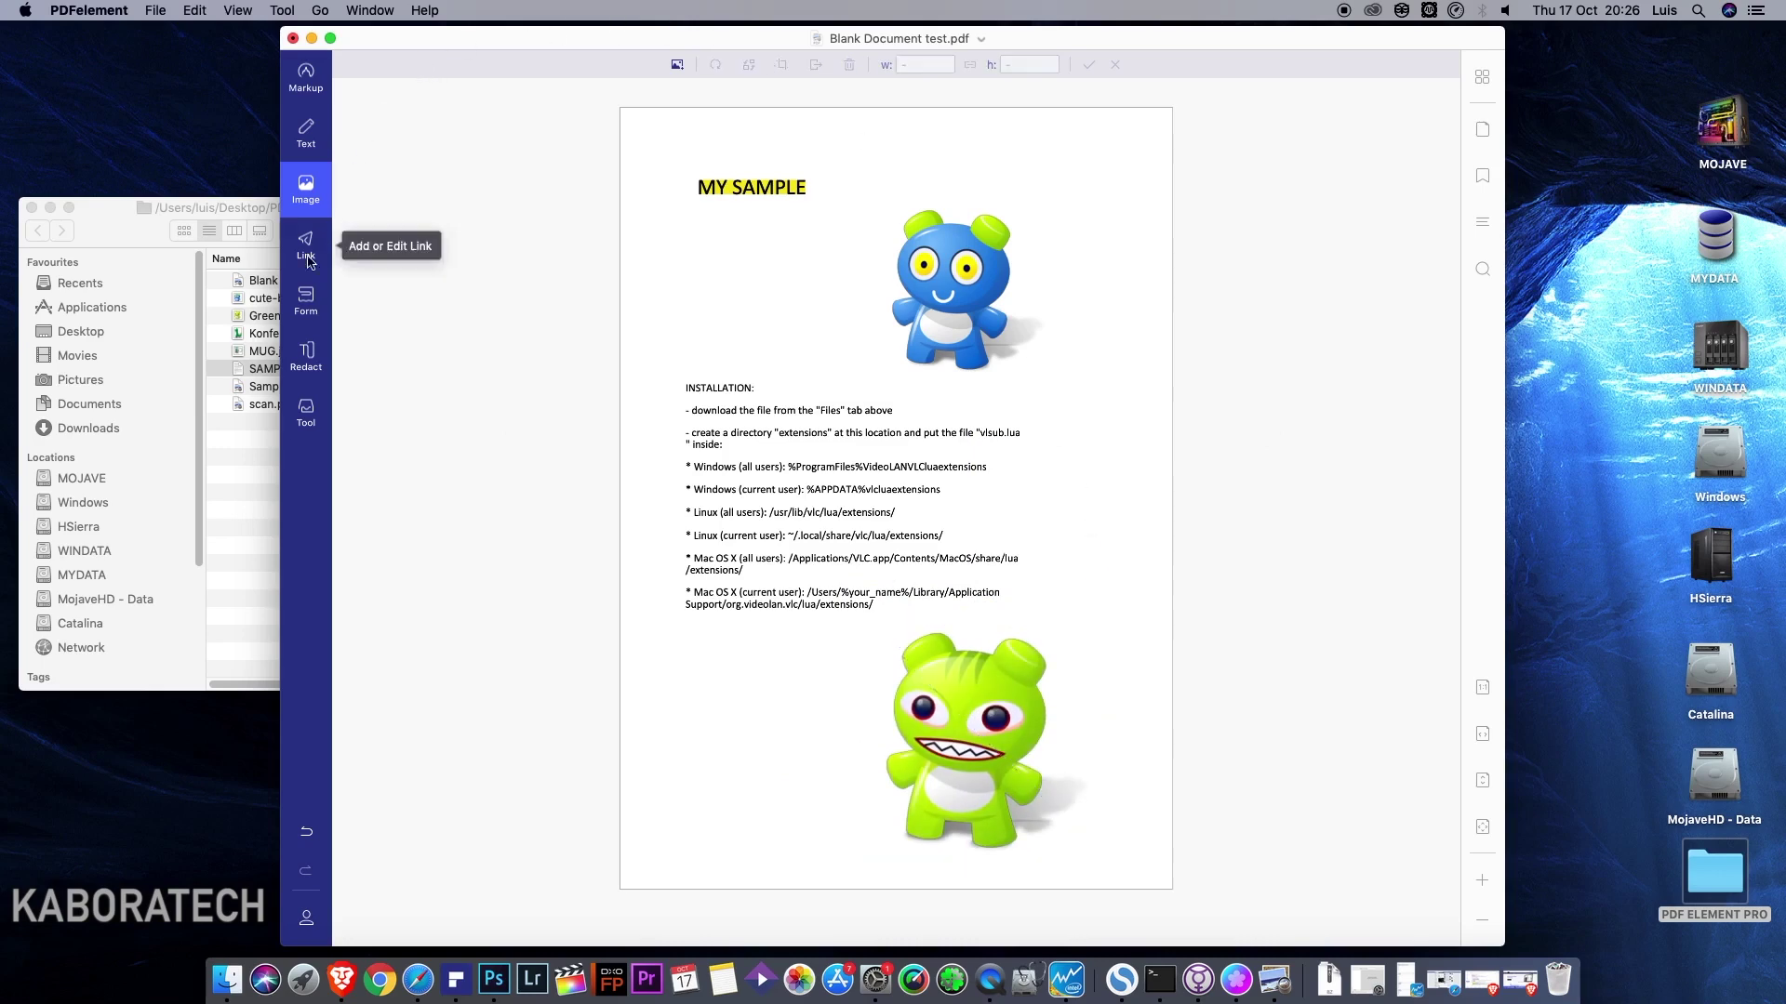
# Place the Konfest dinosaur picture at the lower left of page 1, then insert a blank page after it.
pyautogui.click(677, 64)
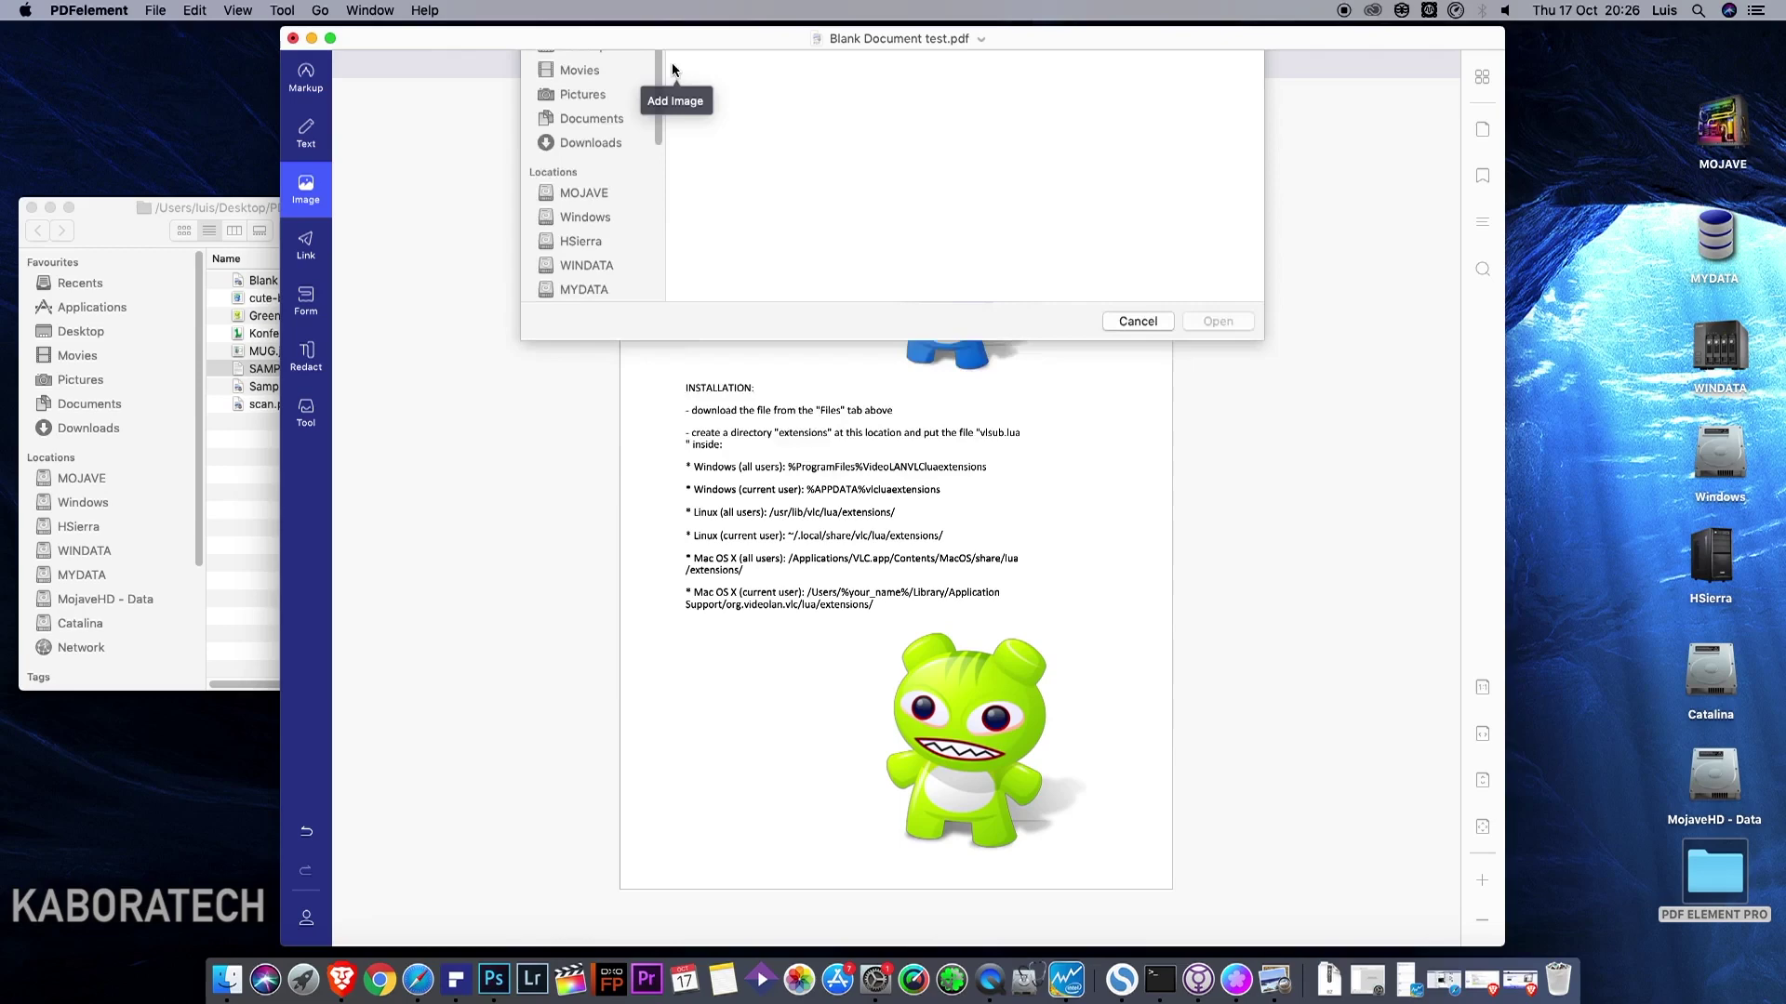
pyautogui.click(1075, 128)
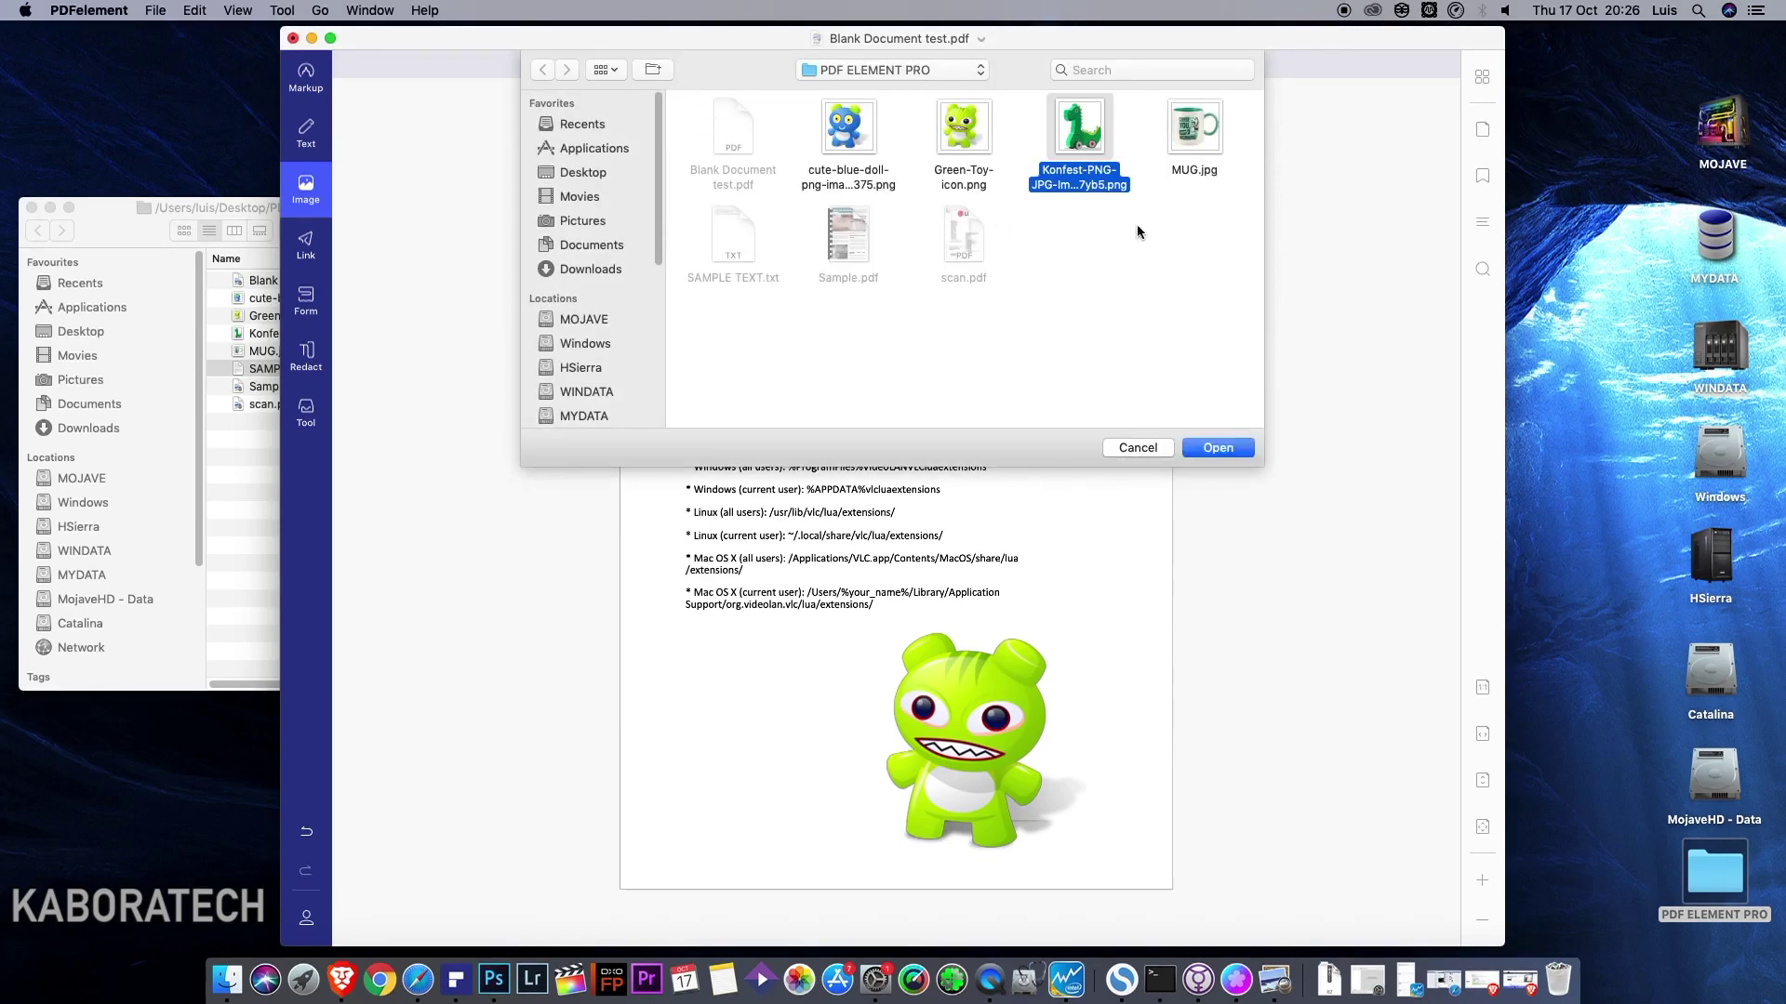
pyautogui.click(1231, 449)
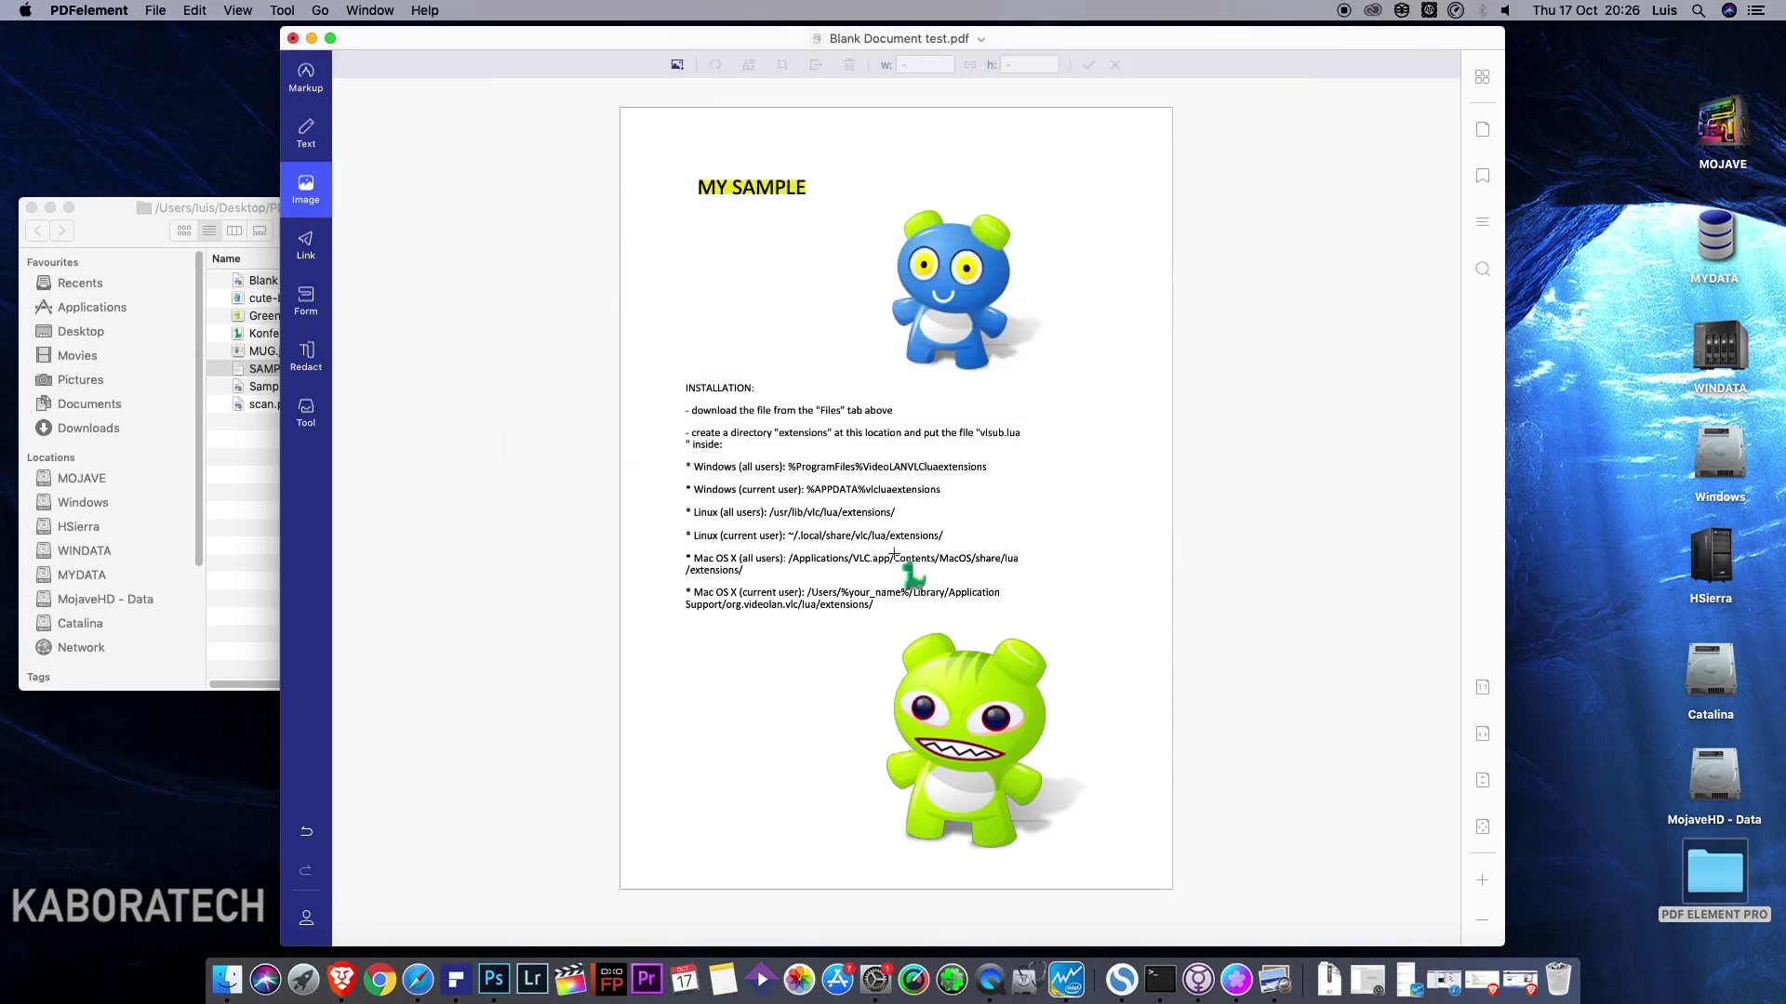
pyautogui.click(688, 739)
pyautogui.click(778, 736)
pyautogui.moveTo(779, 736); pyautogui.dragTo(751, 764)
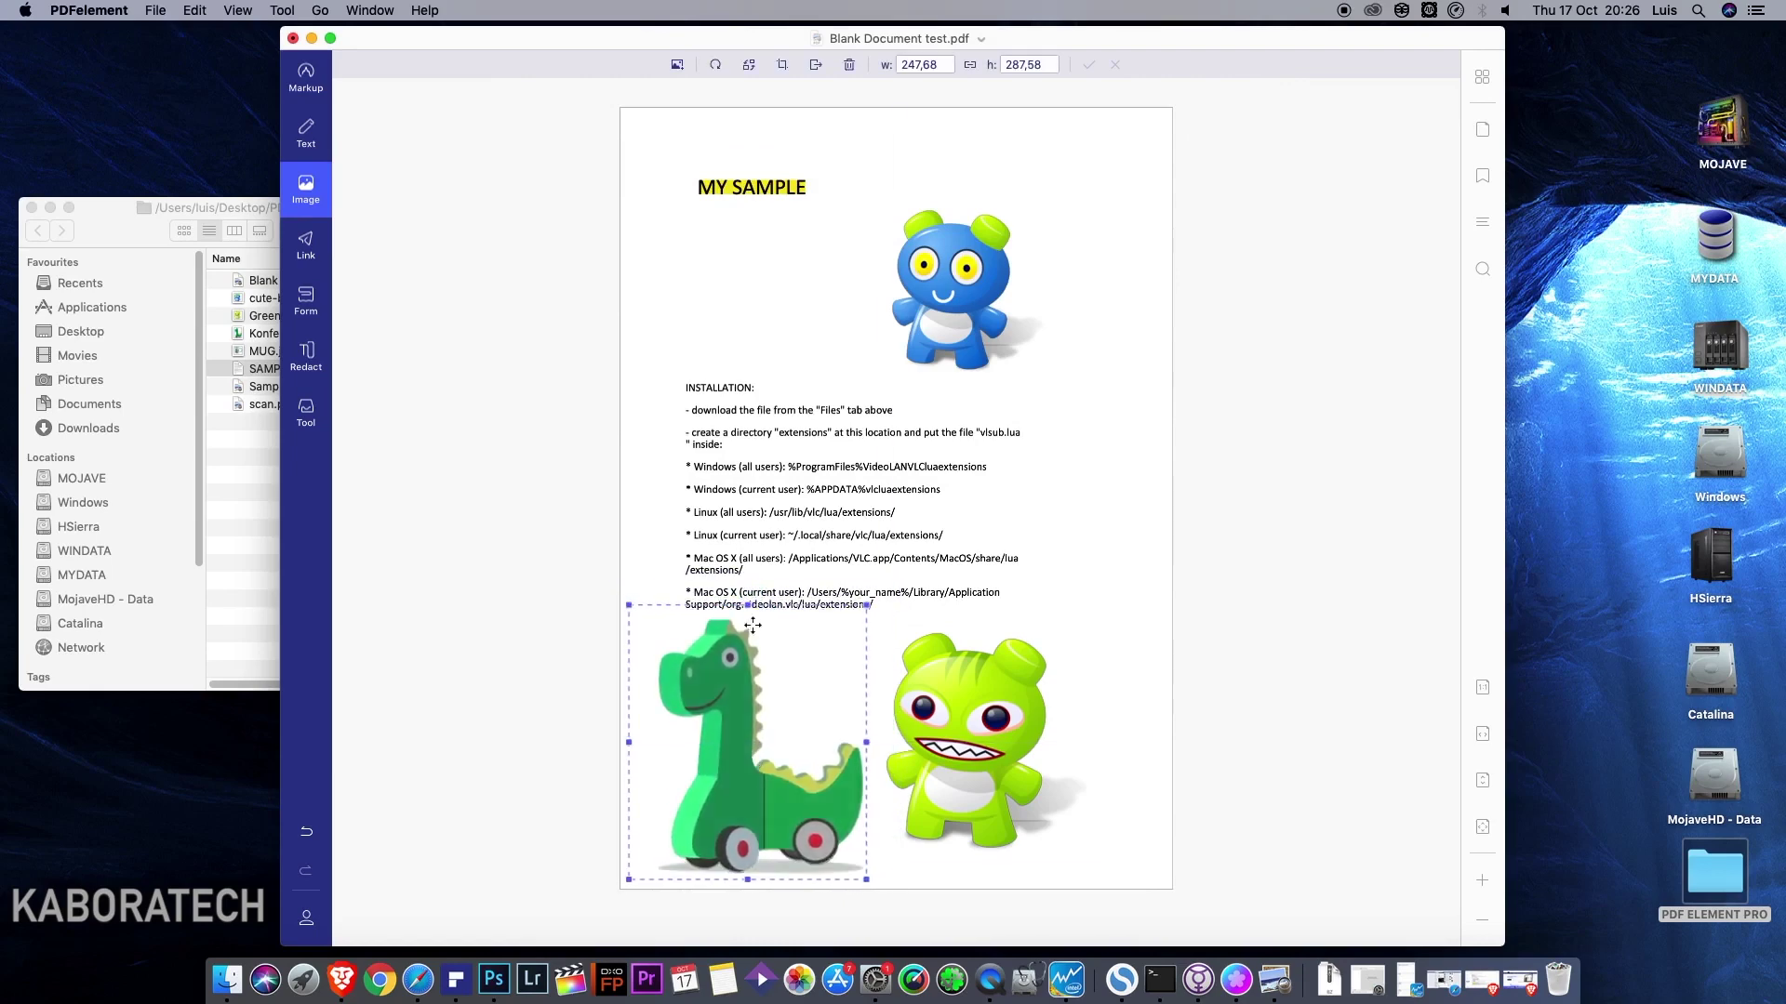
pyautogui.click(790, 300)
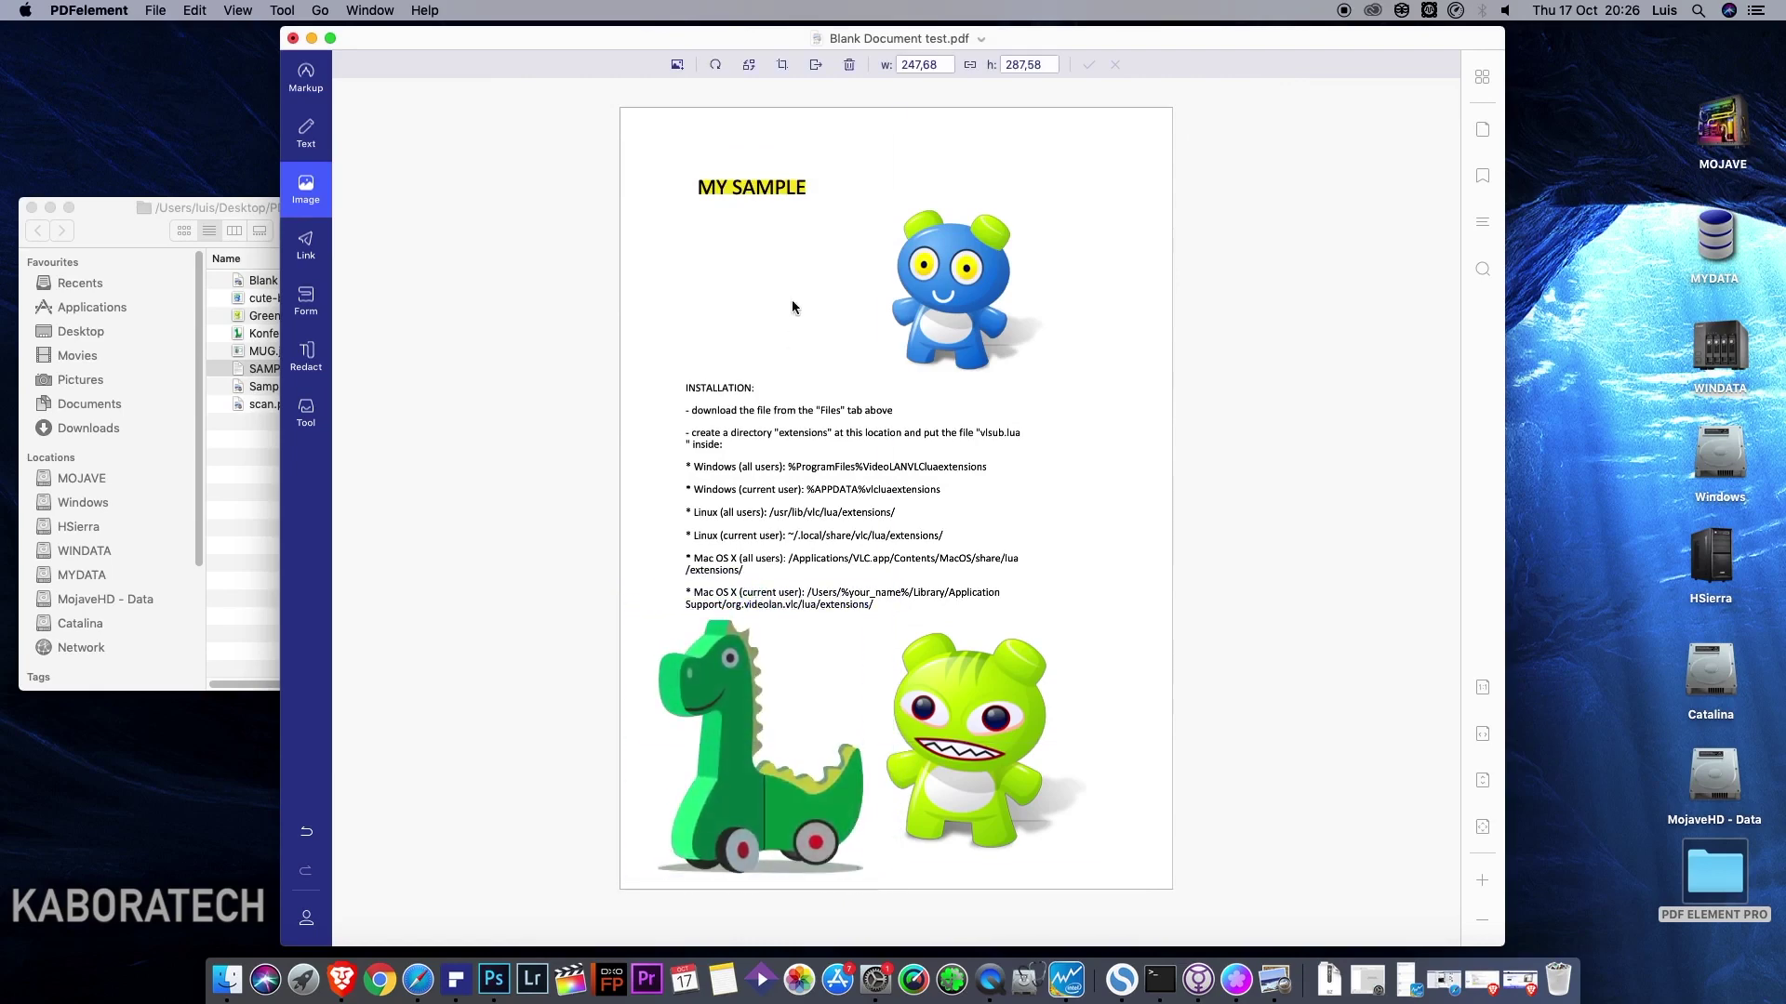
pyautogui.click(1483, 82)
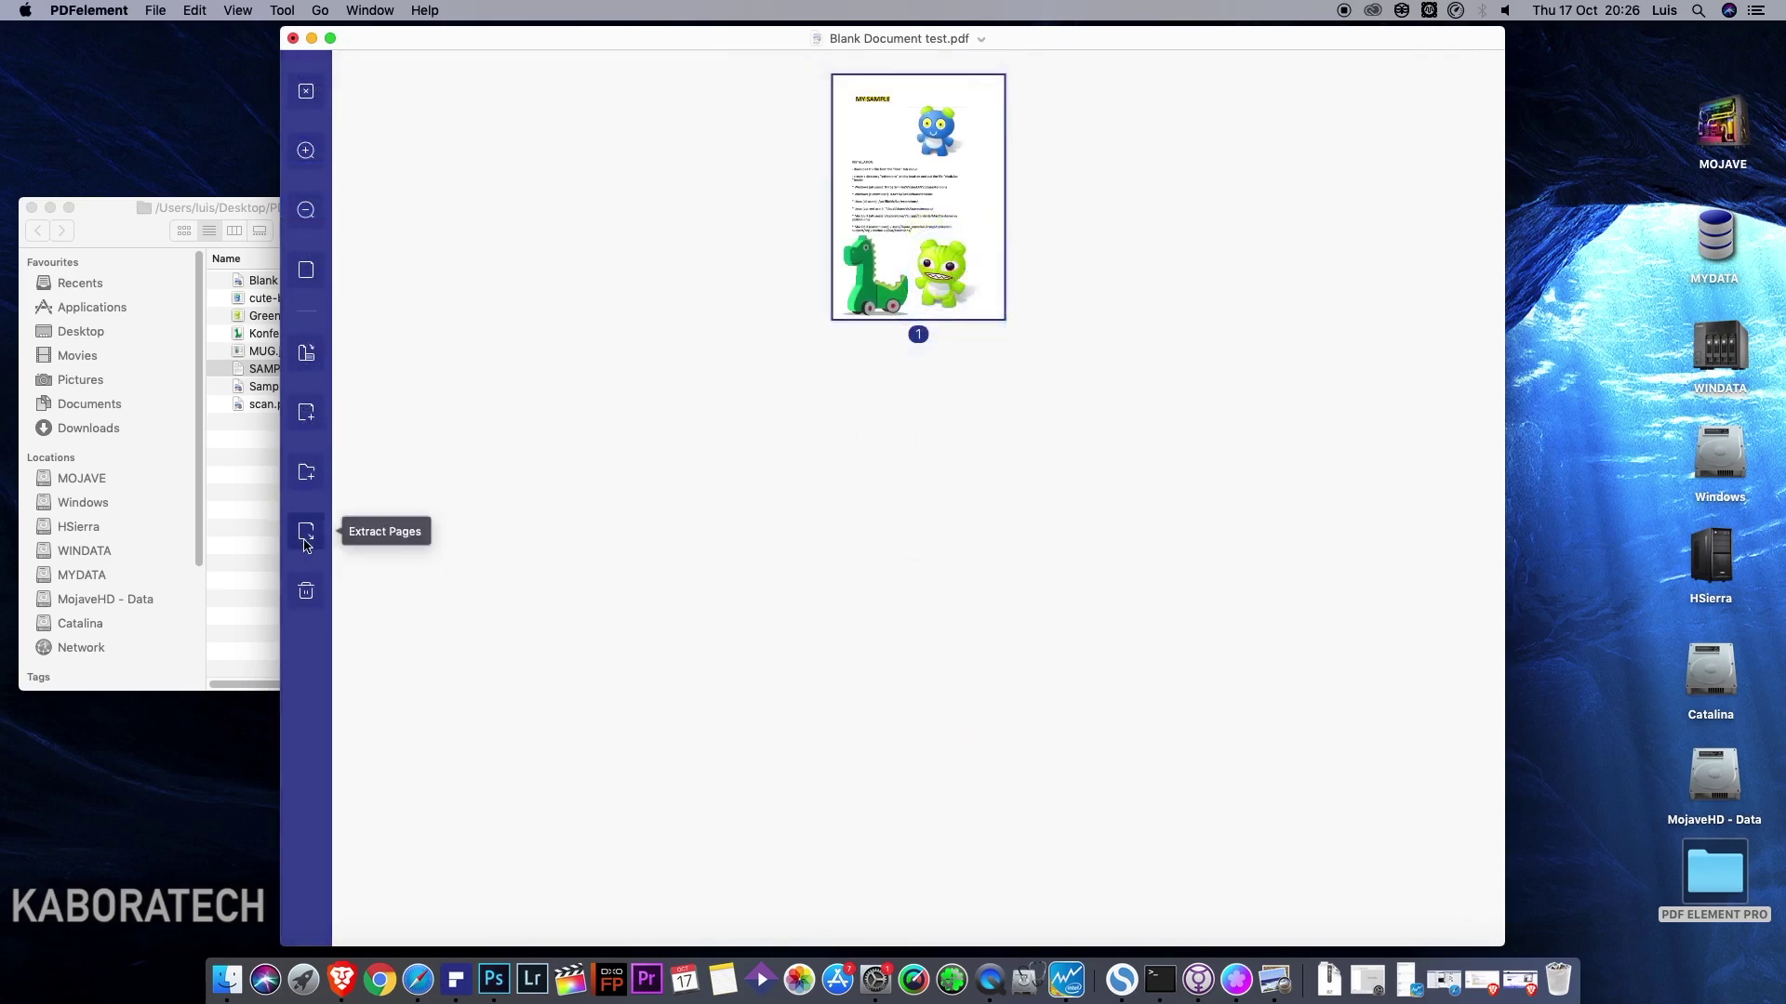
pyautogui.click(307, 413)
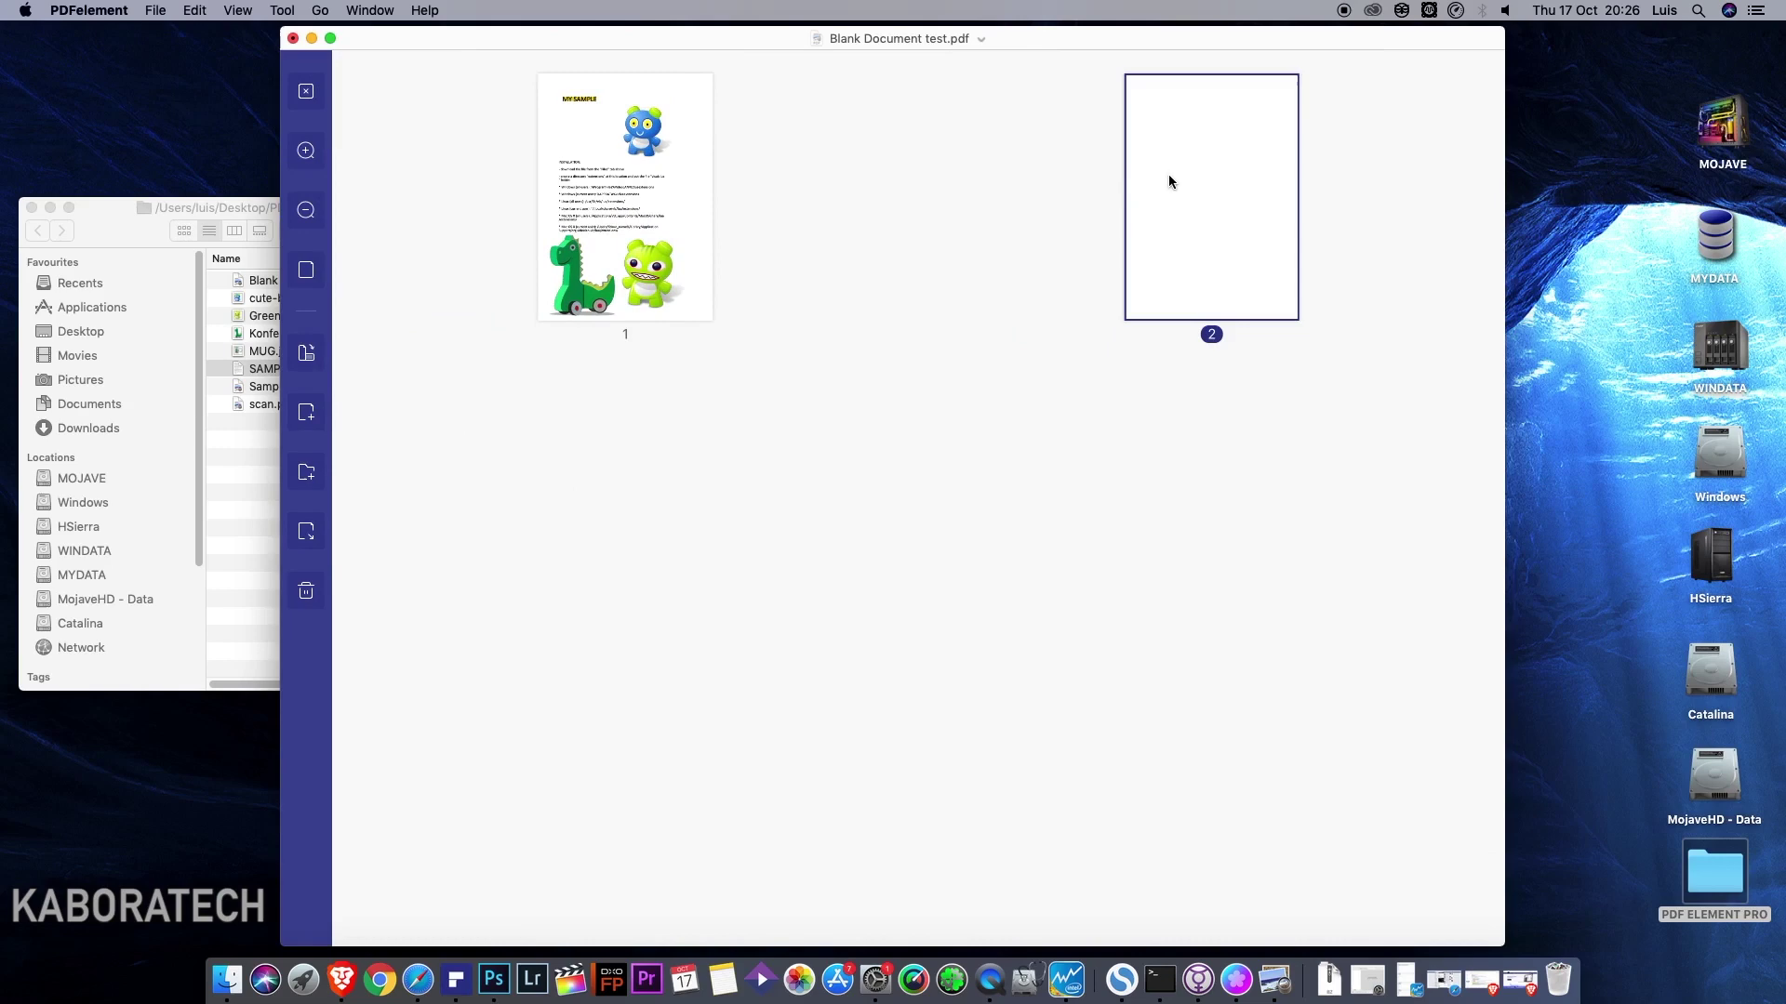
# Open page 1 from the thumbnails and delete the dinosaur picture from it.
pyautogui.click(651, 221)
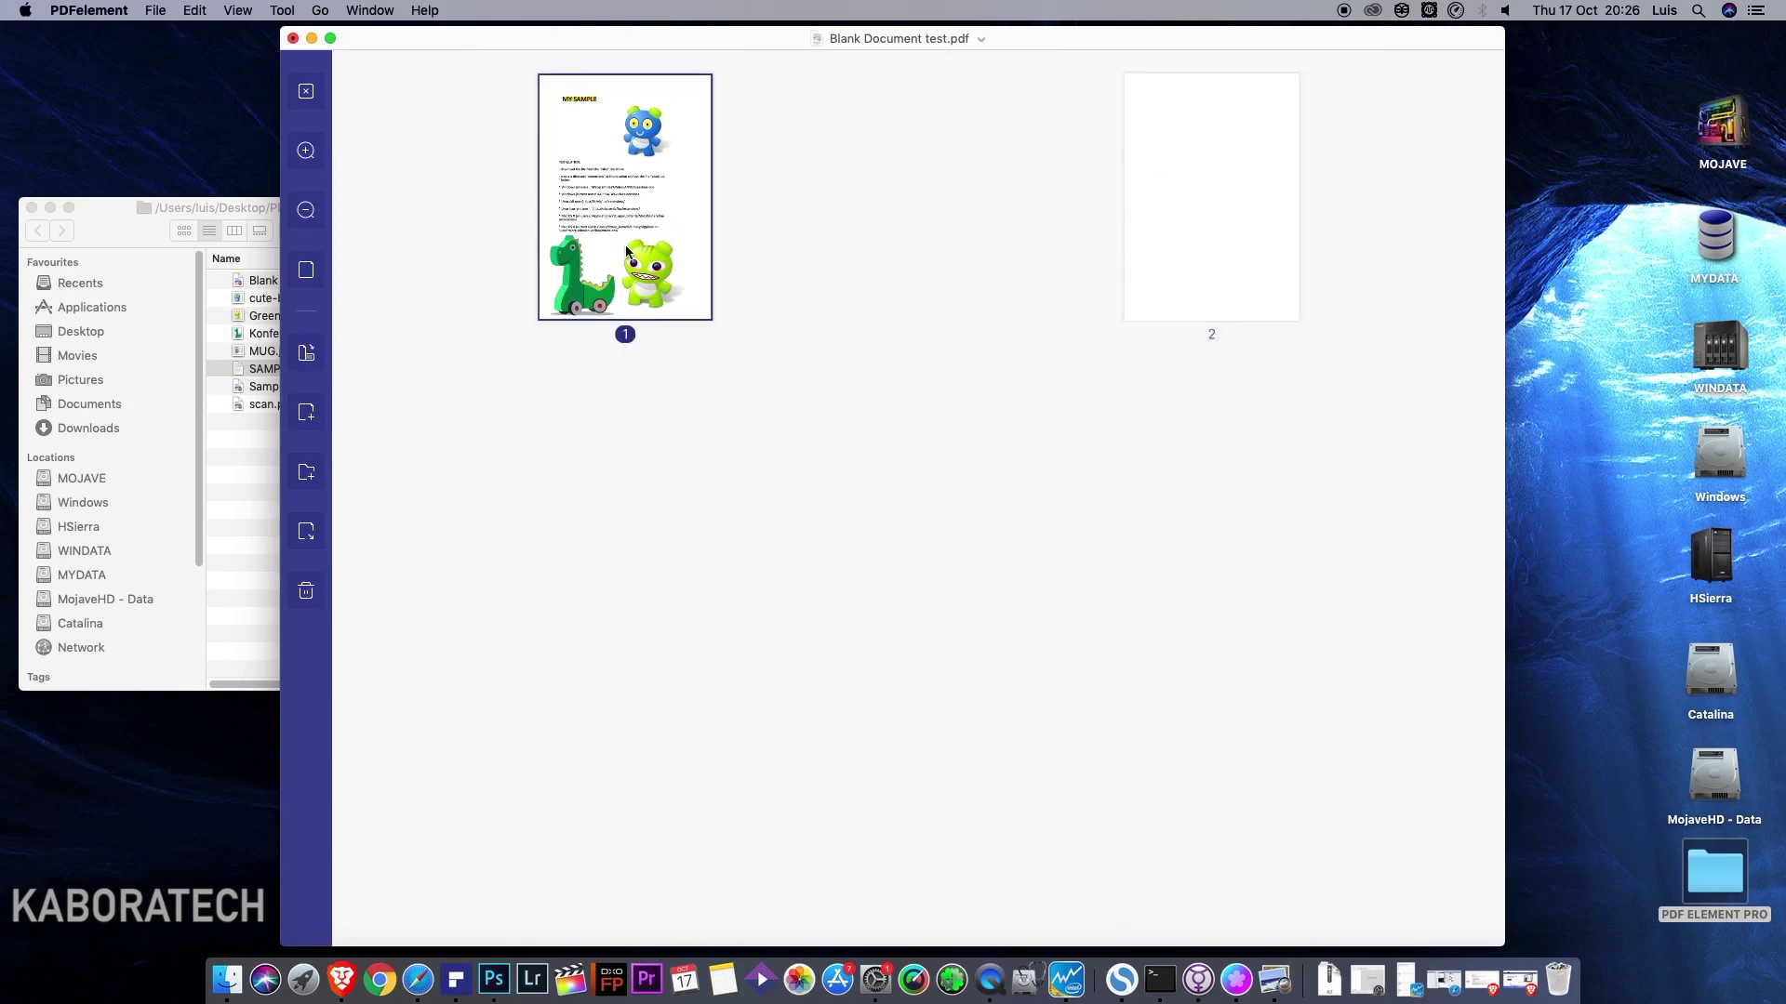
pyautogui.doubleClick(627, 252)
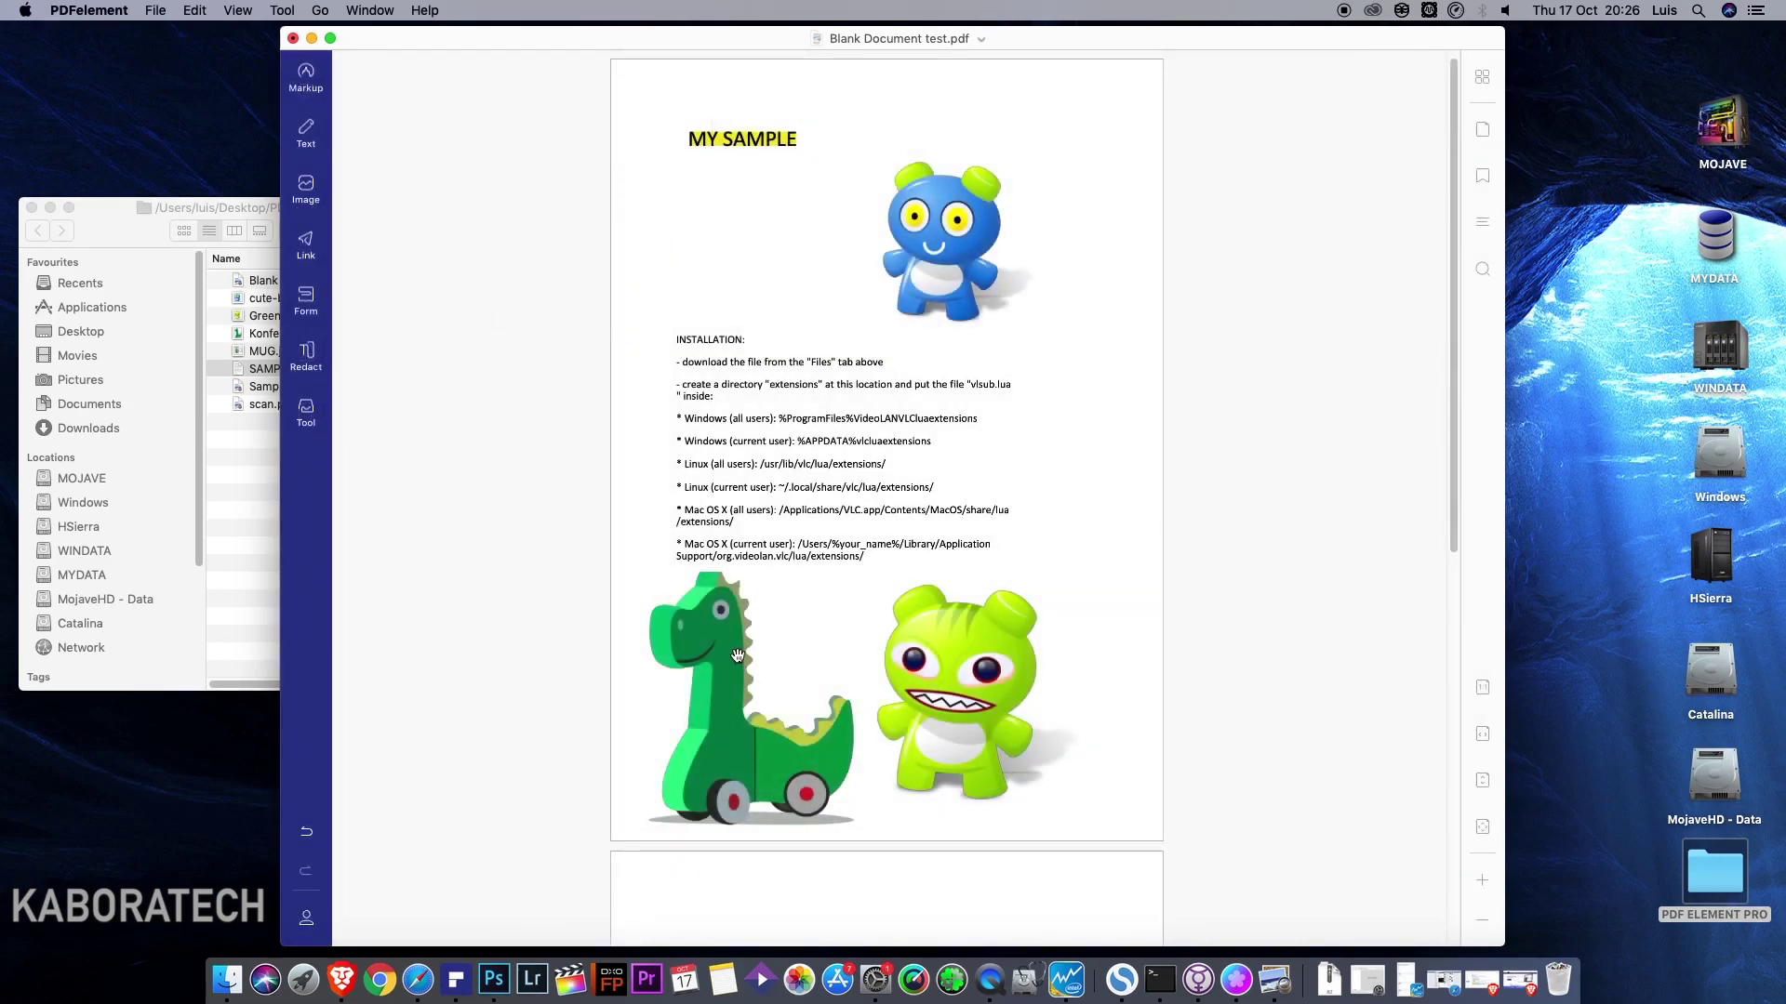
pyautogui.click(306, 188)
pyautogui.click(751, 713)
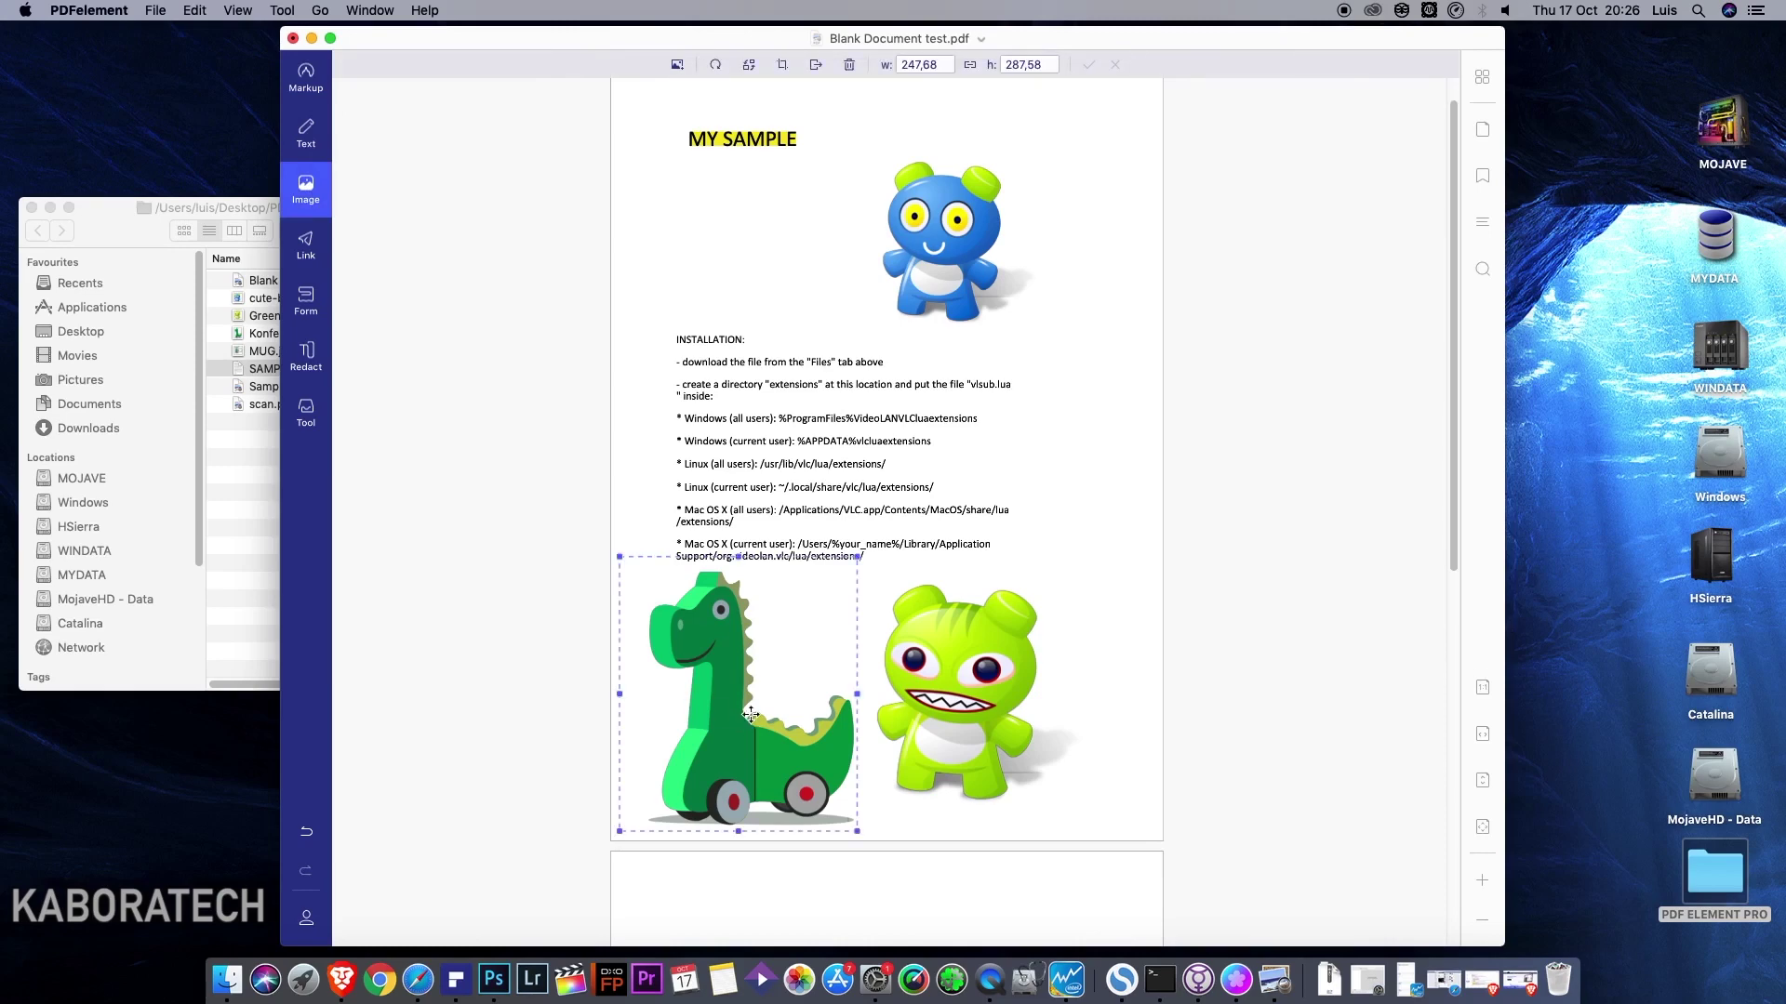
pyautogui.moveTo(750, 714); pyautogui.dragTo(1169, 809)
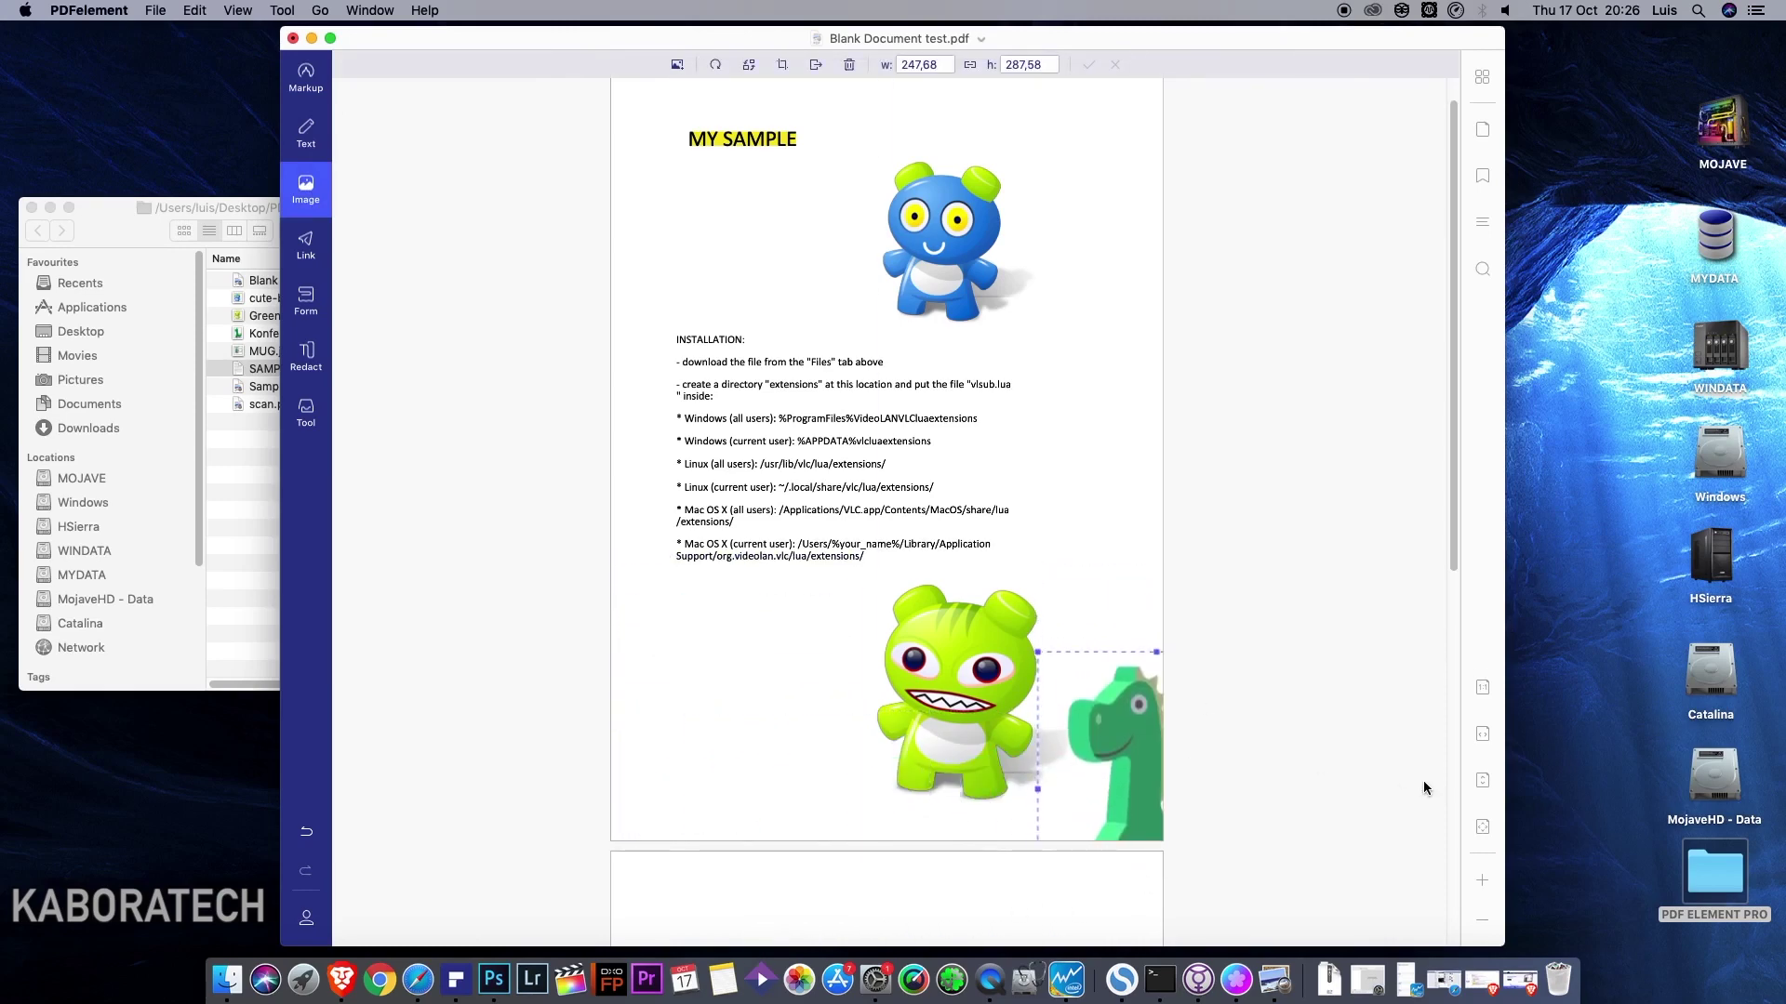
pyautogui.moveTo(1106, 754); pyautogui.dragTo(765, 684)
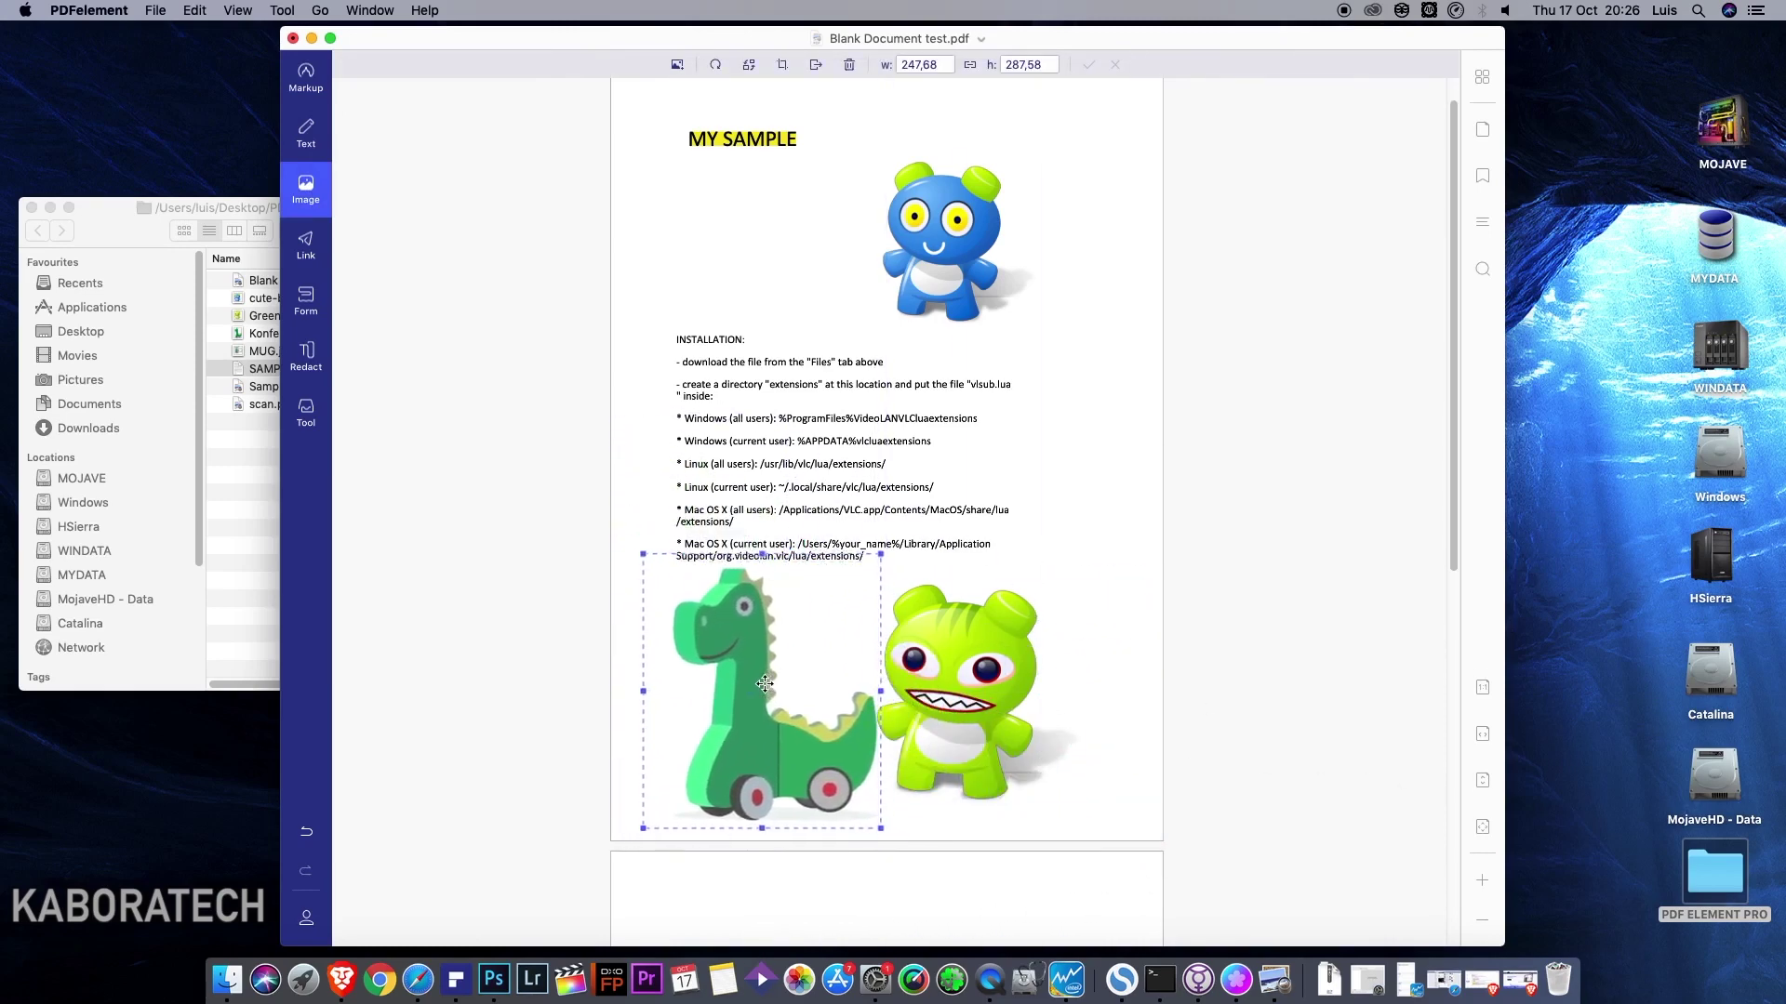
pyautogui.press('Delete')
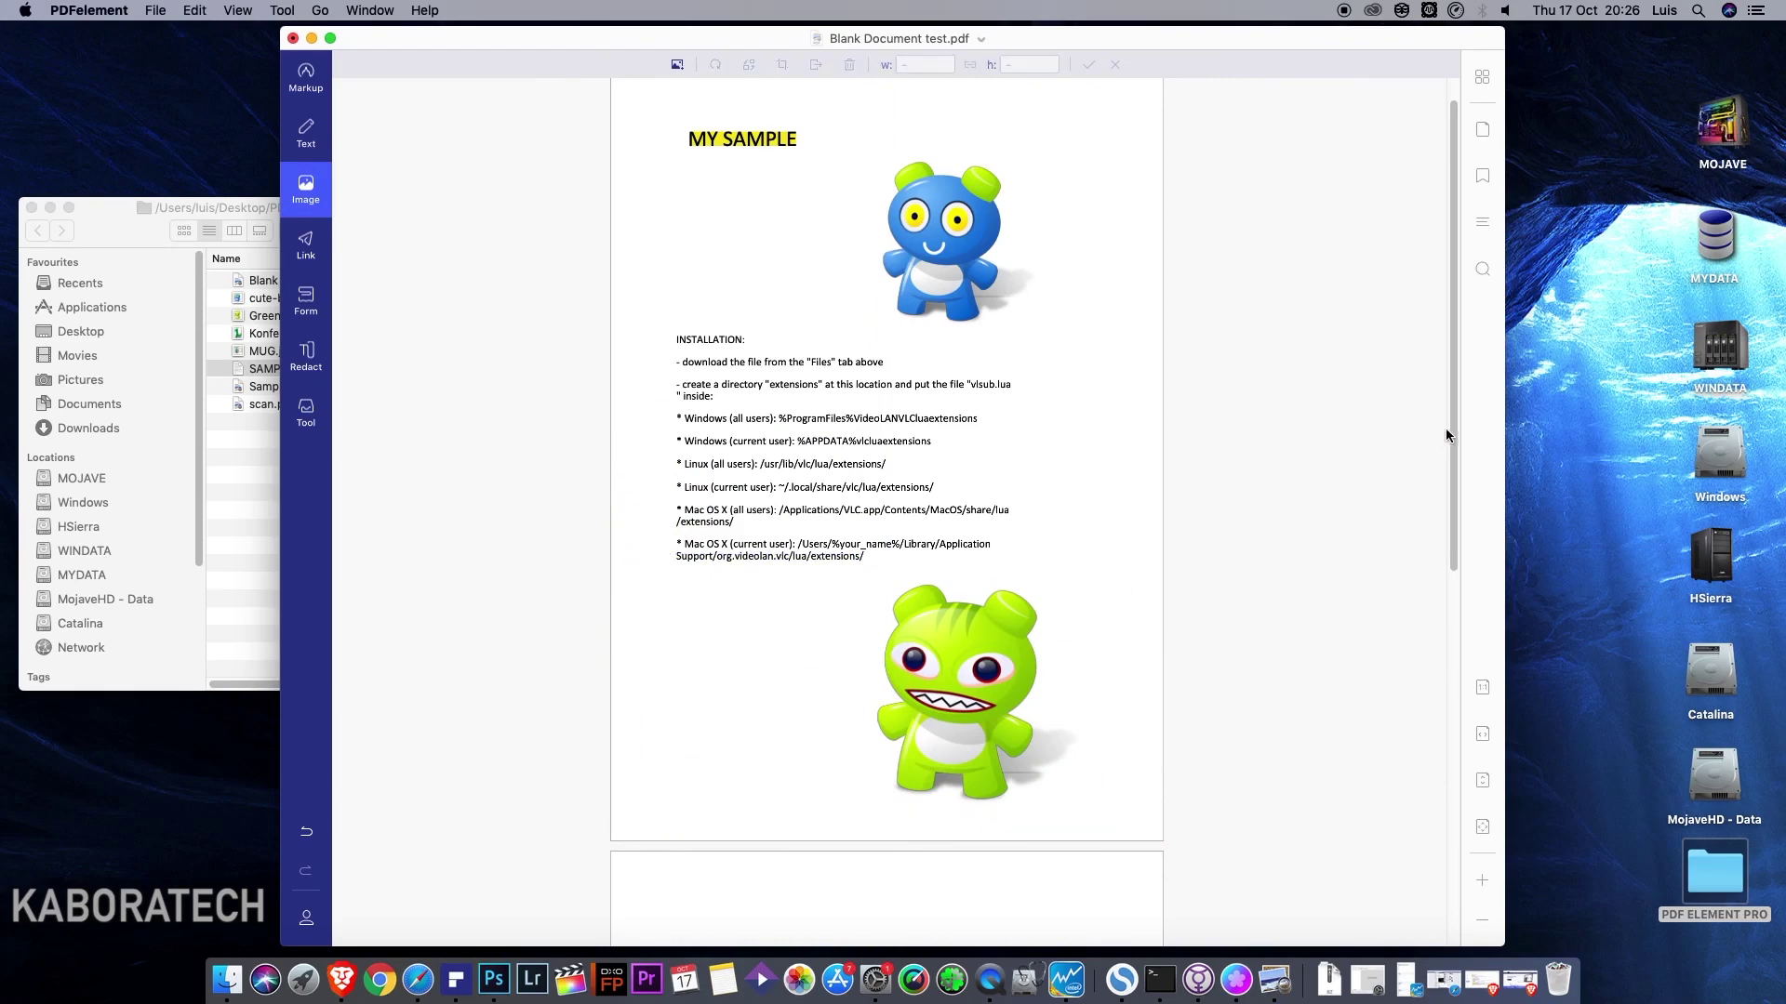
pyautogui.scroll(-5, 1445, 433)
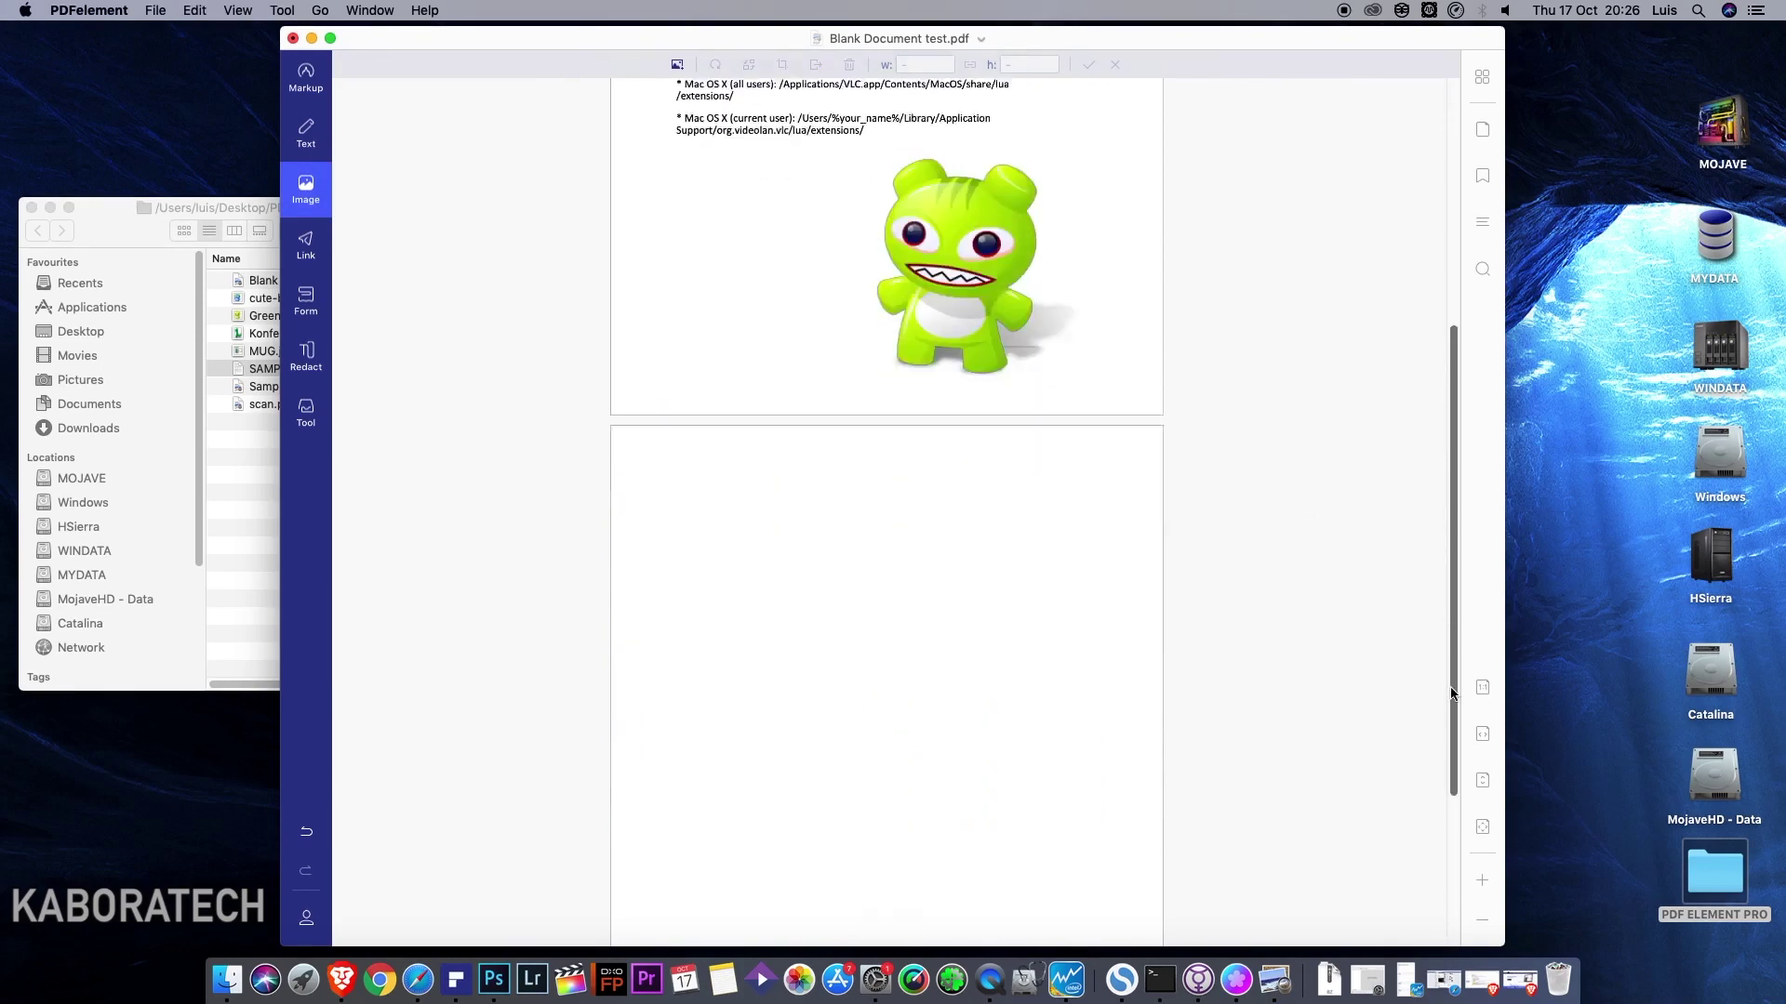
# Insert the Konfest dinosaur PNG onto page 2, positioned lower right.
pyautogui.click(677, 64)
pyautogui.click(1079, 135)
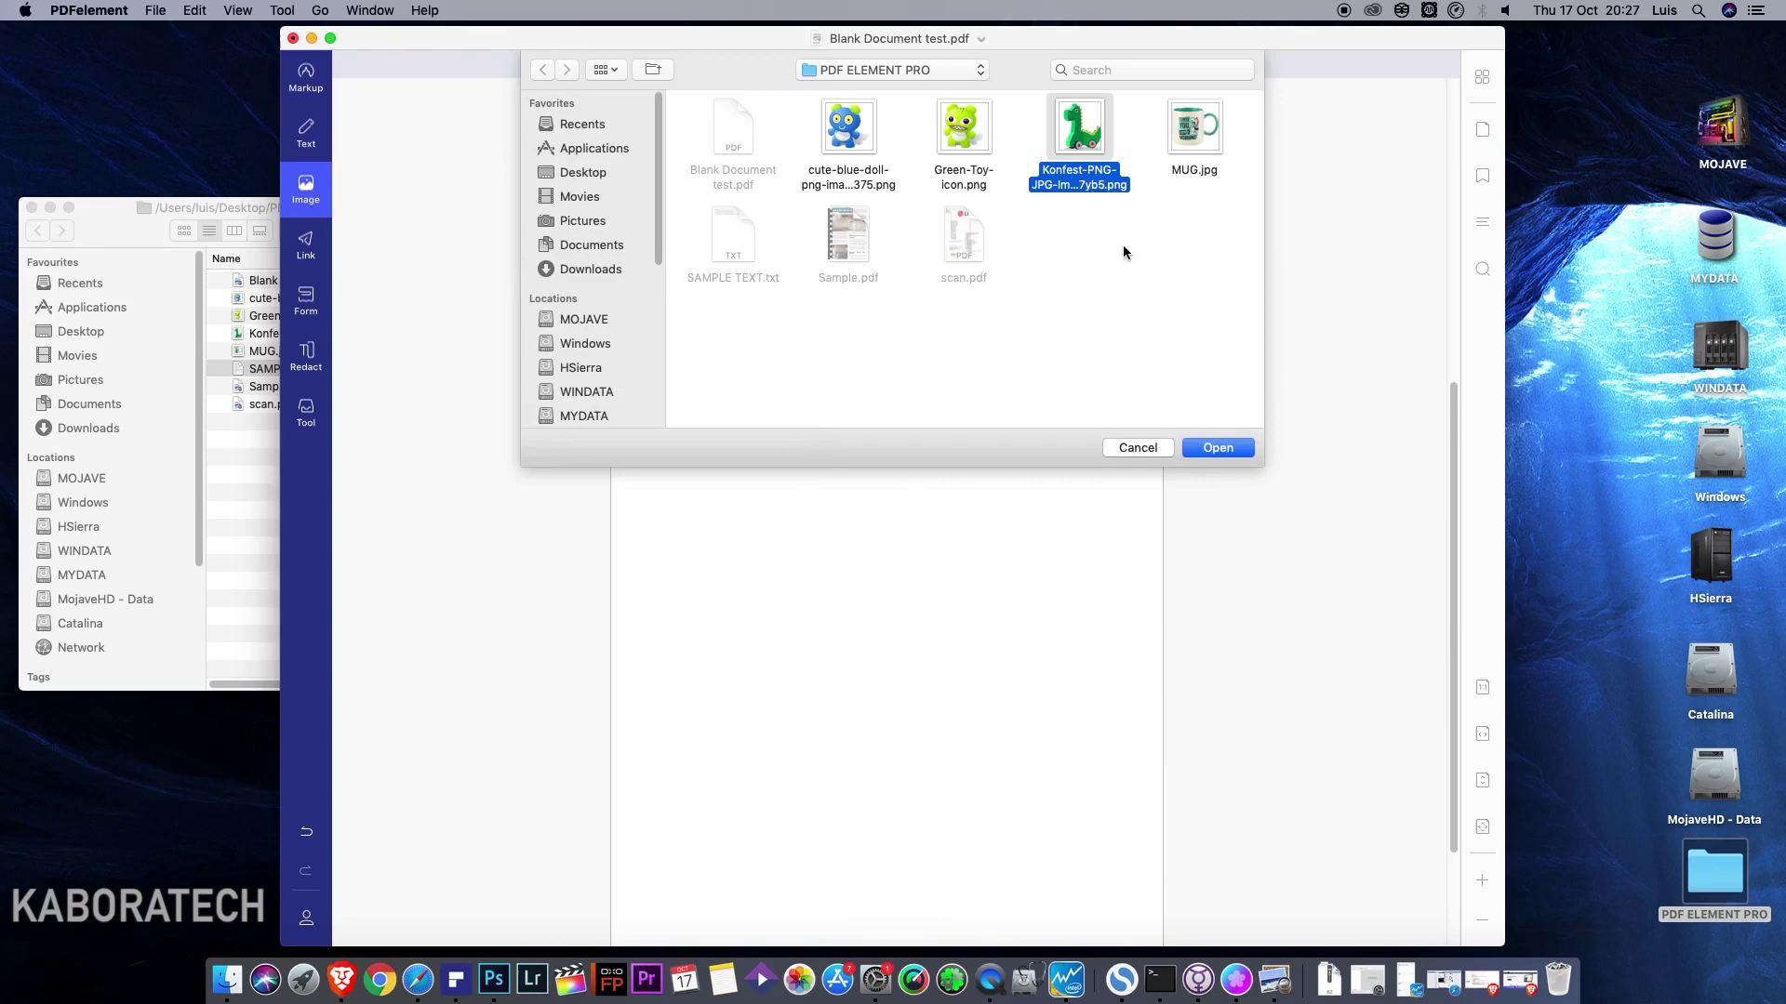
pyautogui.click(1217, 448)
pyautogui.click(734, 476)
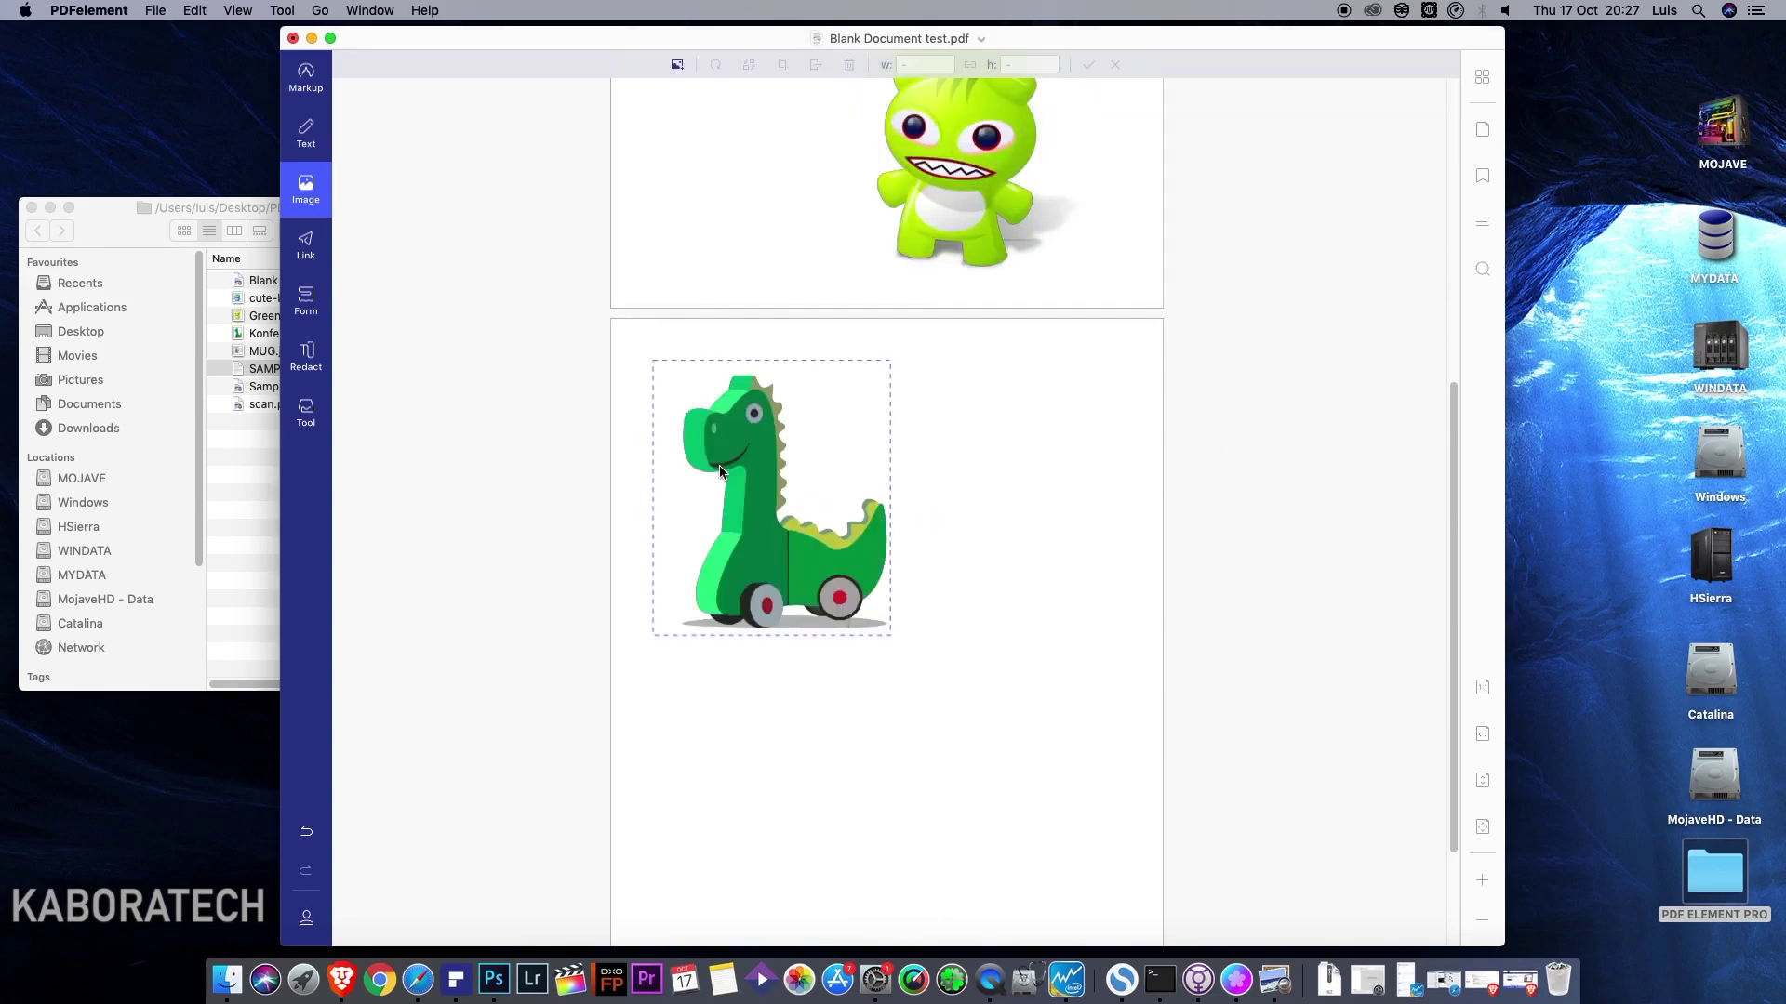
pyautogui.moveTo(750, 474); pyautogui.dragTo(773, 547)
pyautogui.click(982, 517)
pyautogui.scroll(5, 982, 517)
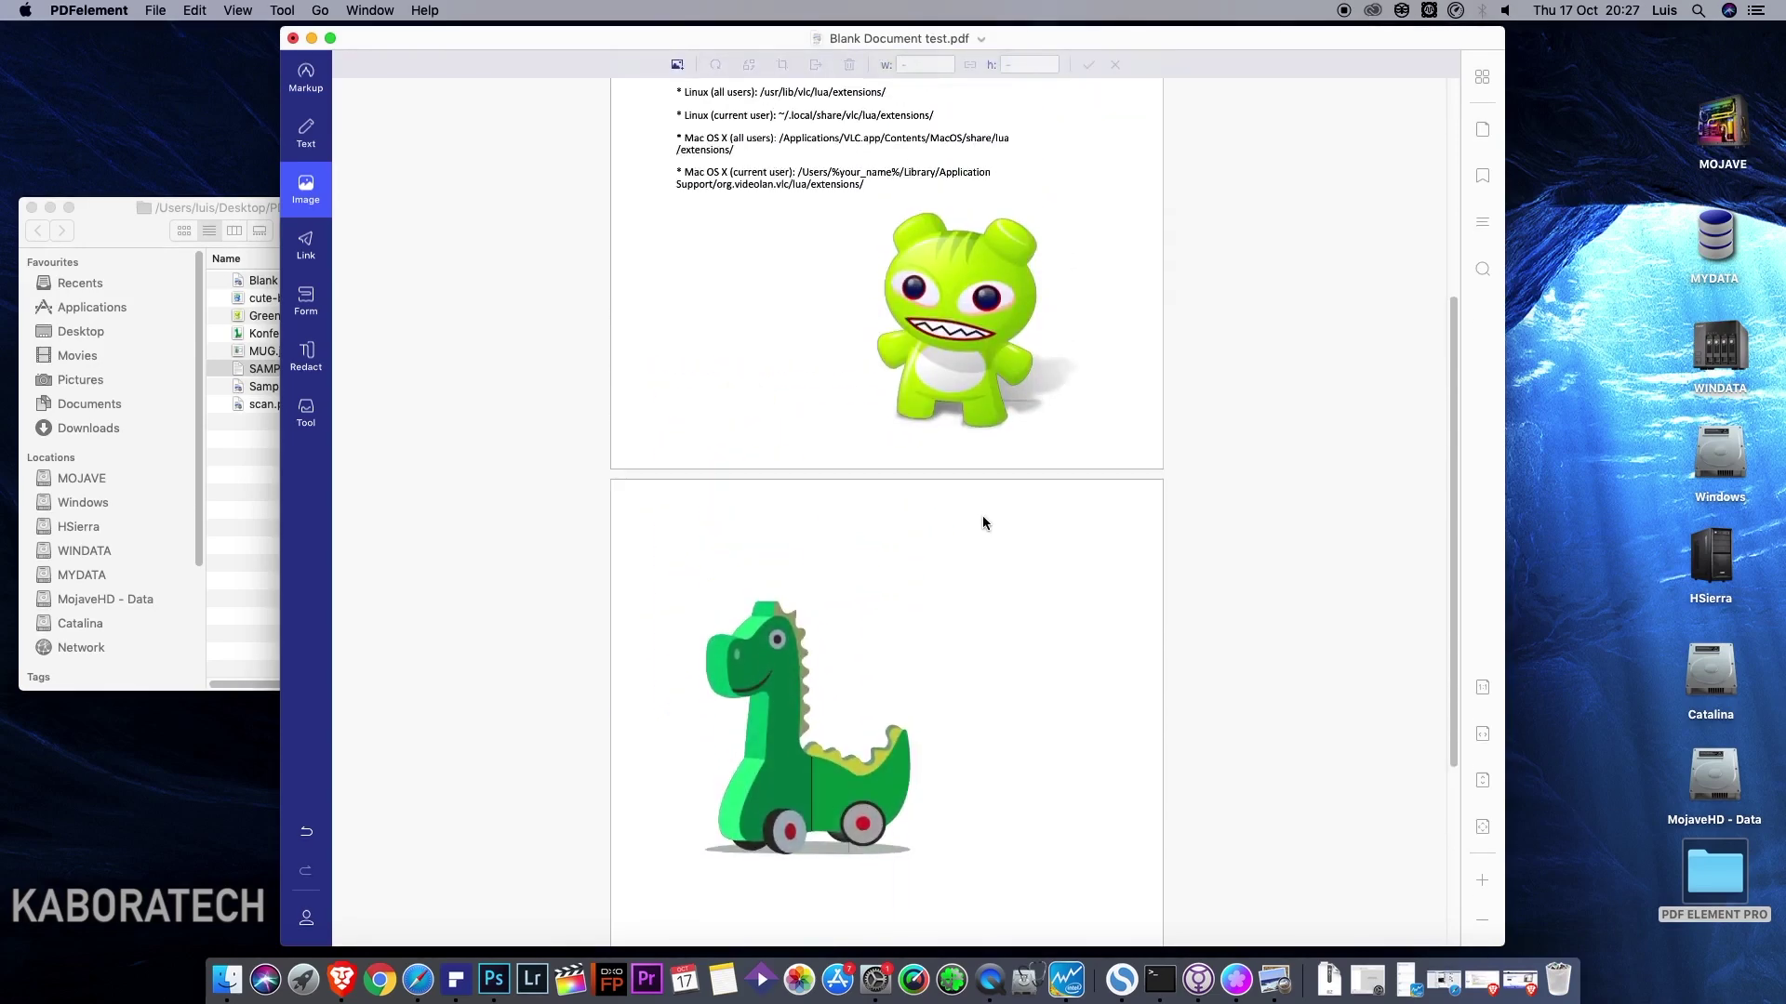
pyautogui.scroll(2, 945, 340)
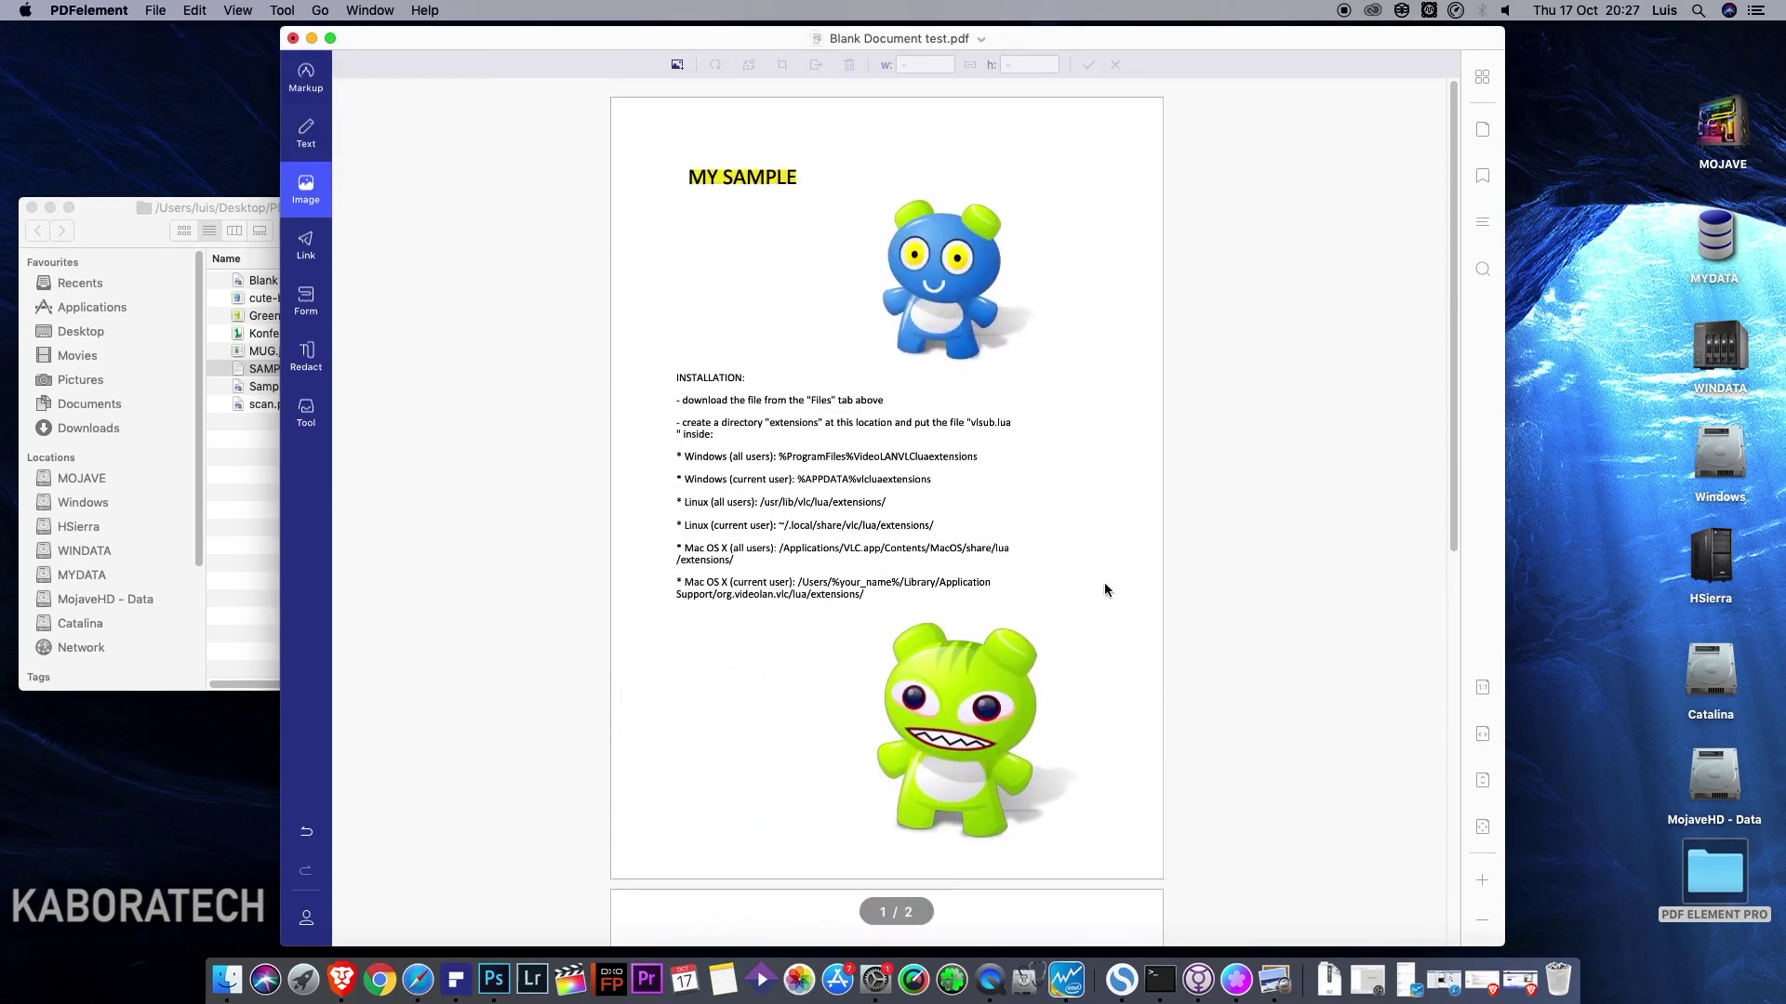
pyautogui.scroll(-4, 1111, 585)
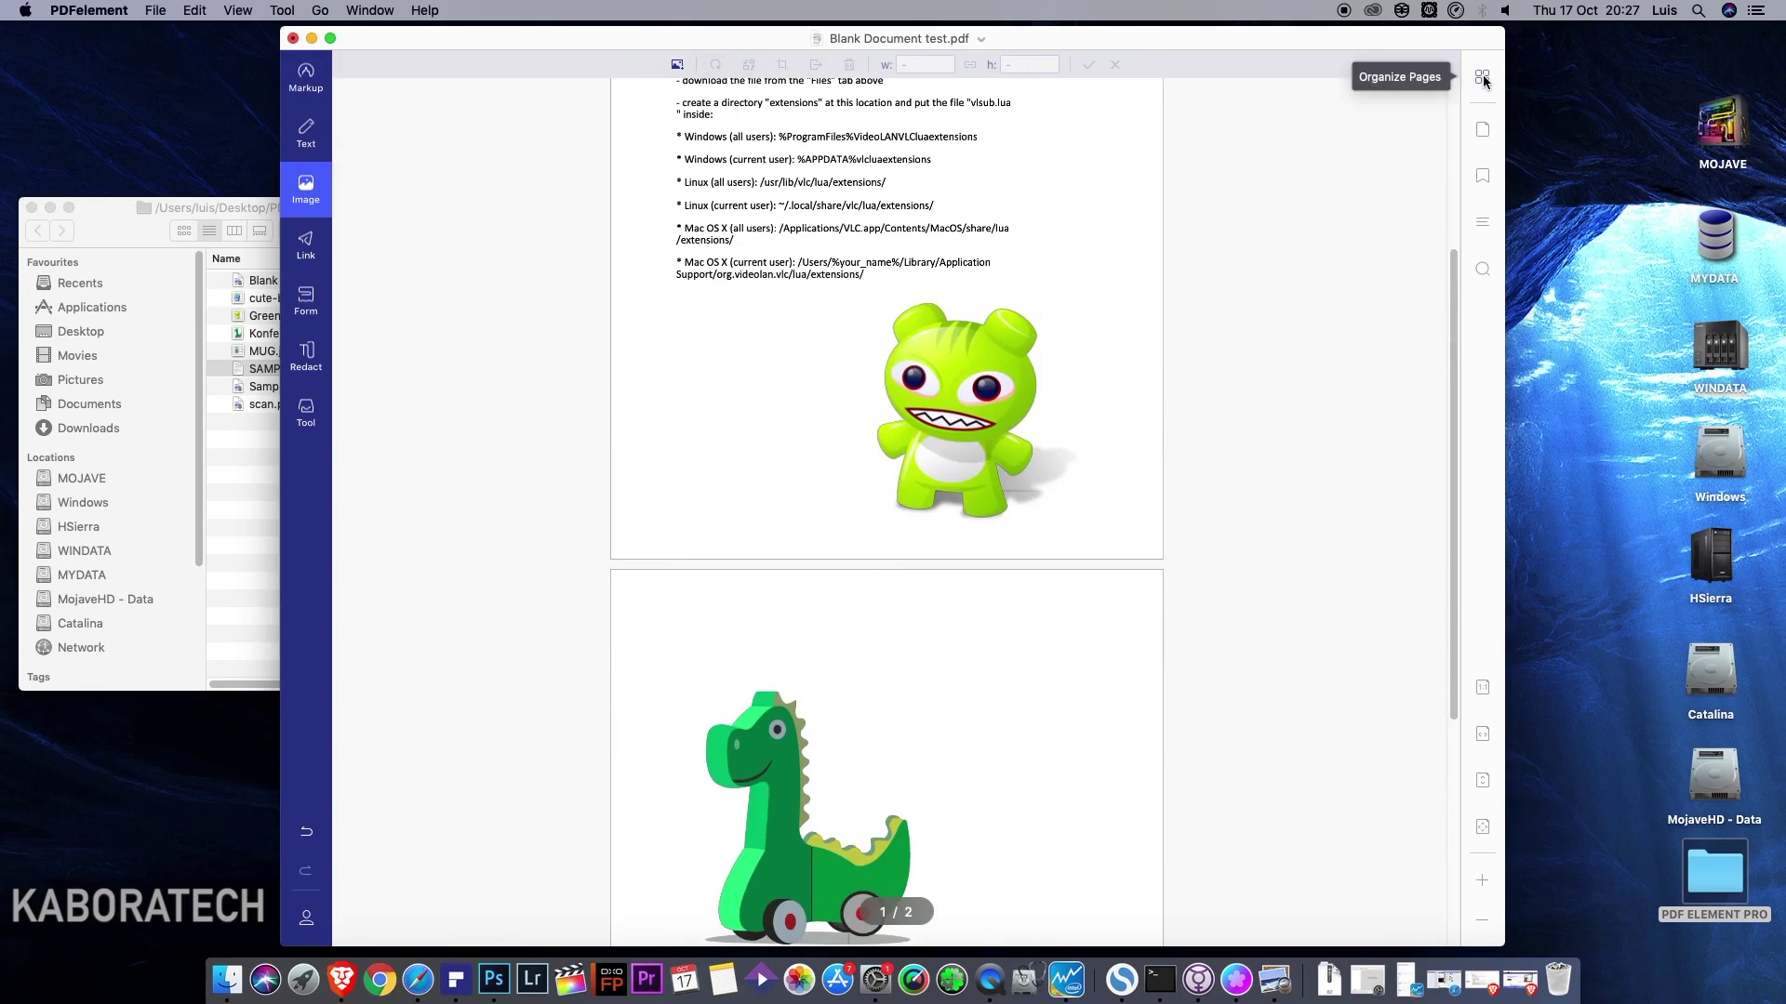
pyautogui.scroll(3, 1296, 298)
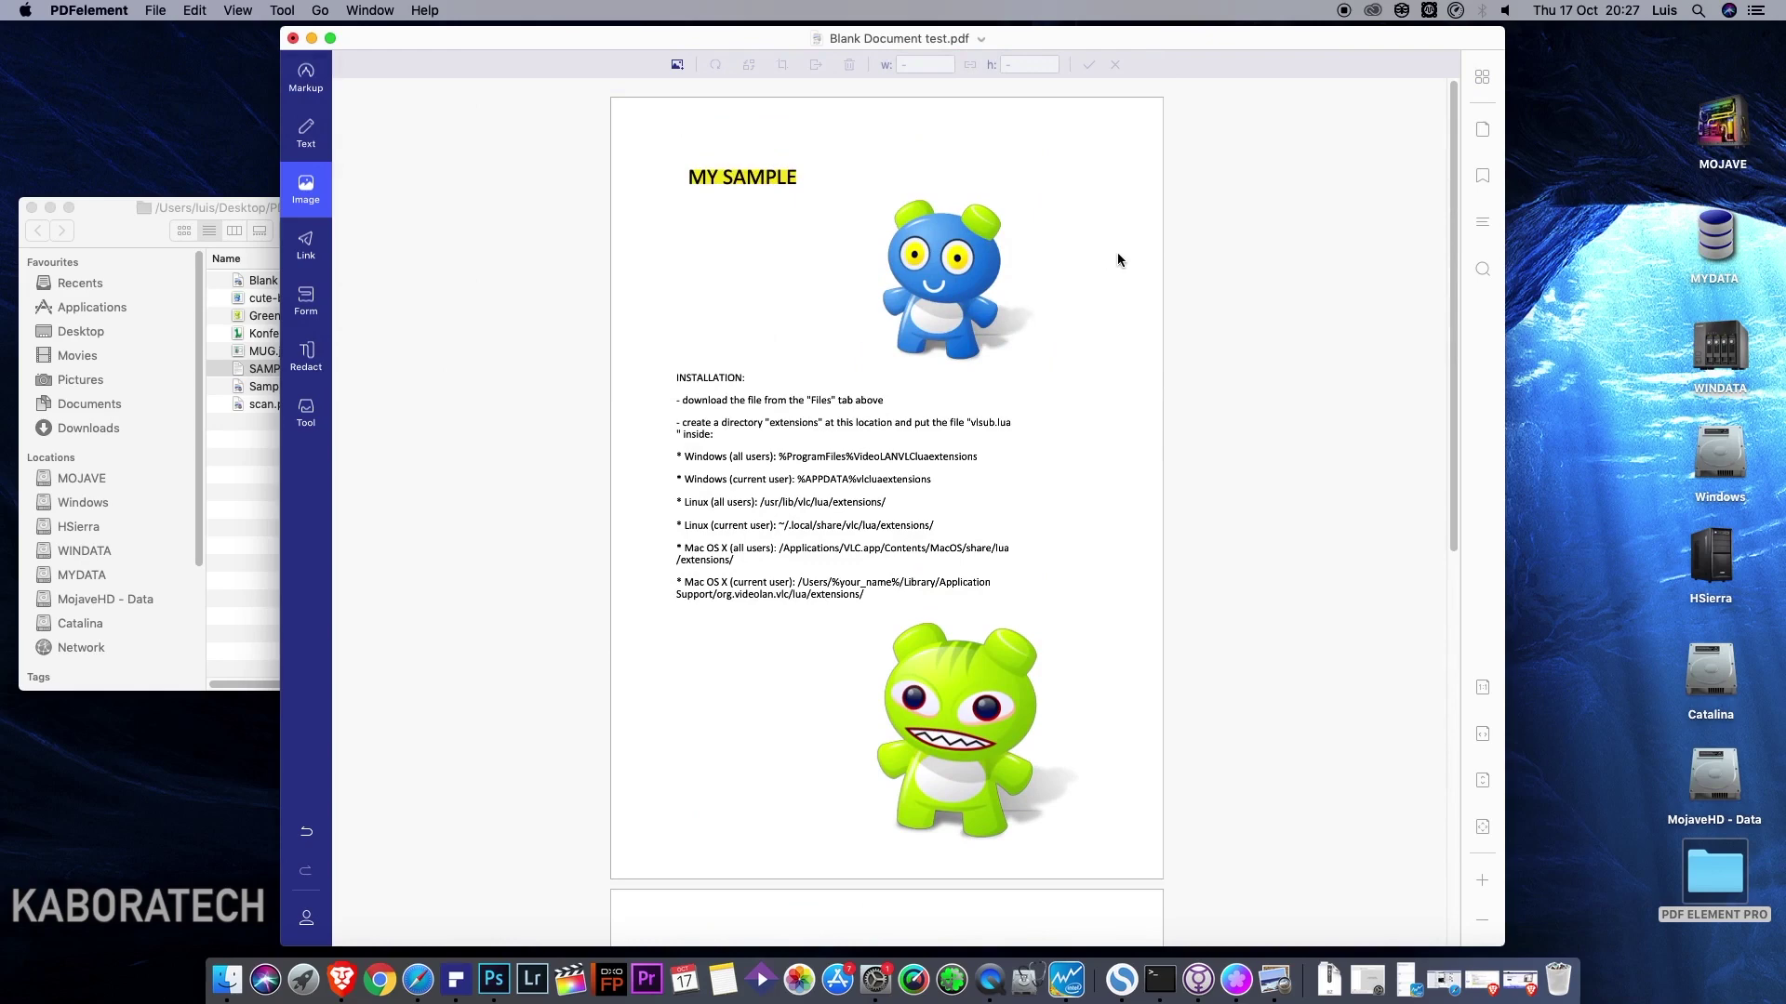
# Save As into PDF ELEMENT PRO, declining to replace, with the name changed to 'Blank Document test new.pdf'.
pyautogui.moveTo(465, 41); pyautogui.dragTo(465, 41)
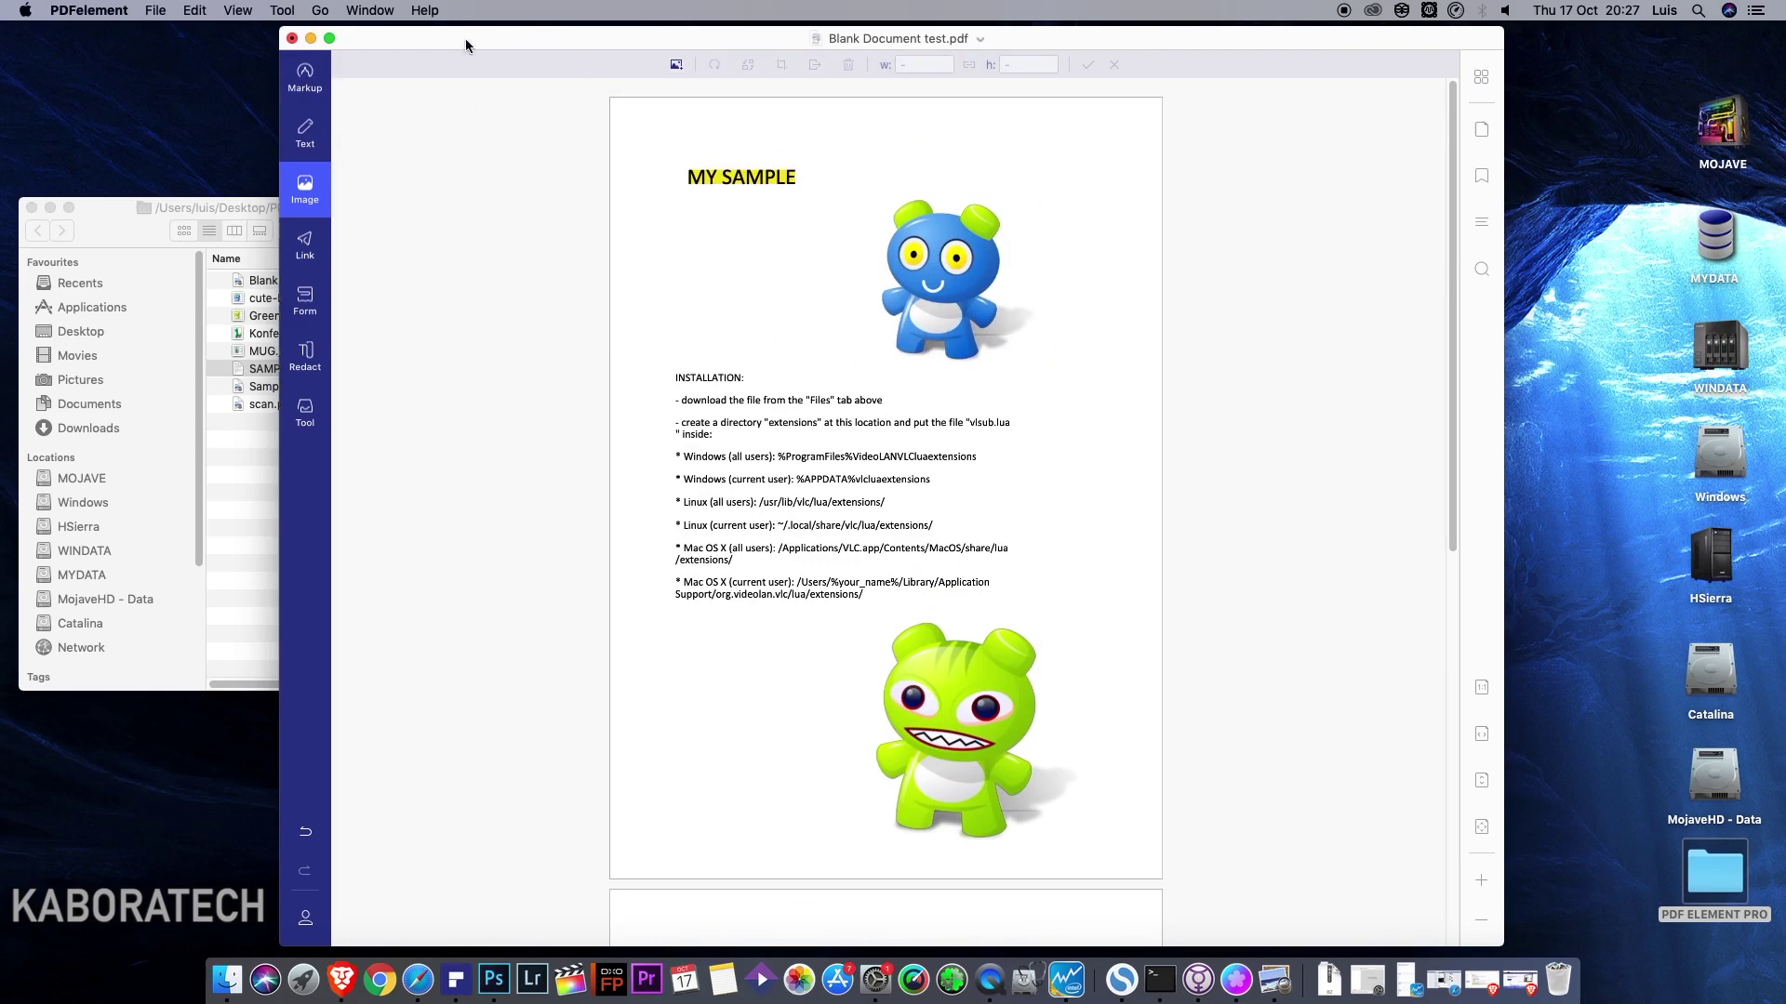
pyautogui.click(160, 12)
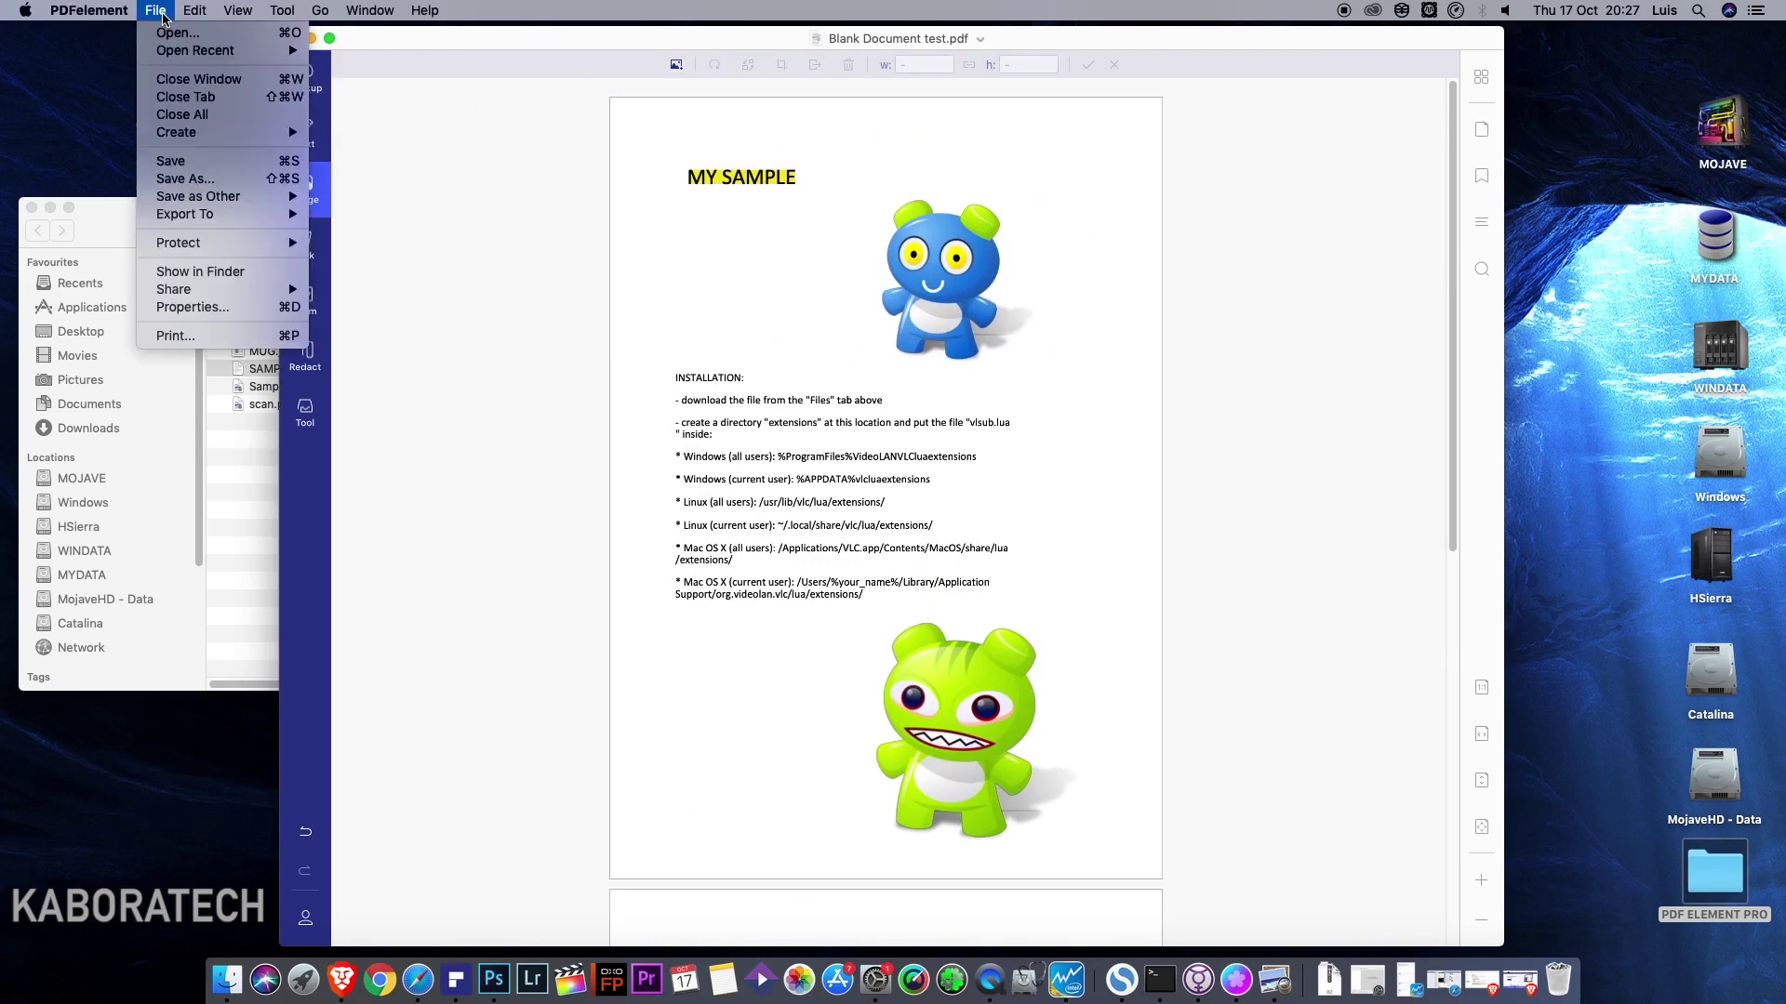
pyautogui.click(209, 181)
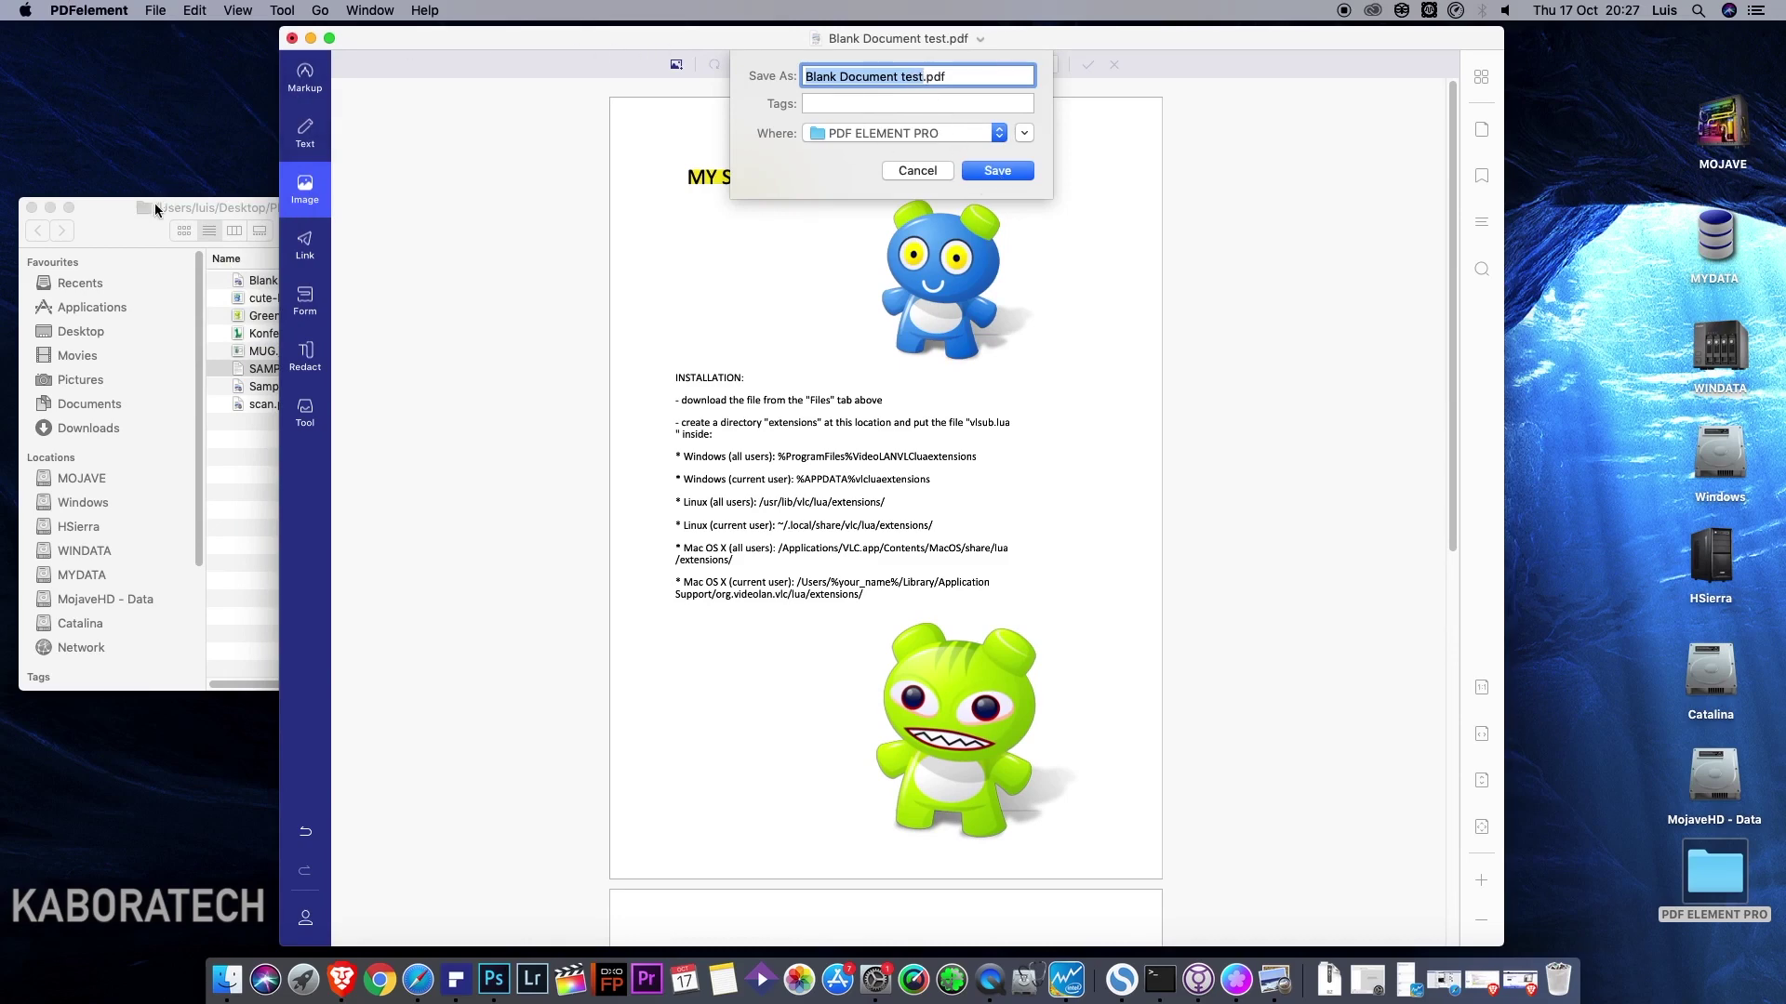
pyautogui.click(110, 205)
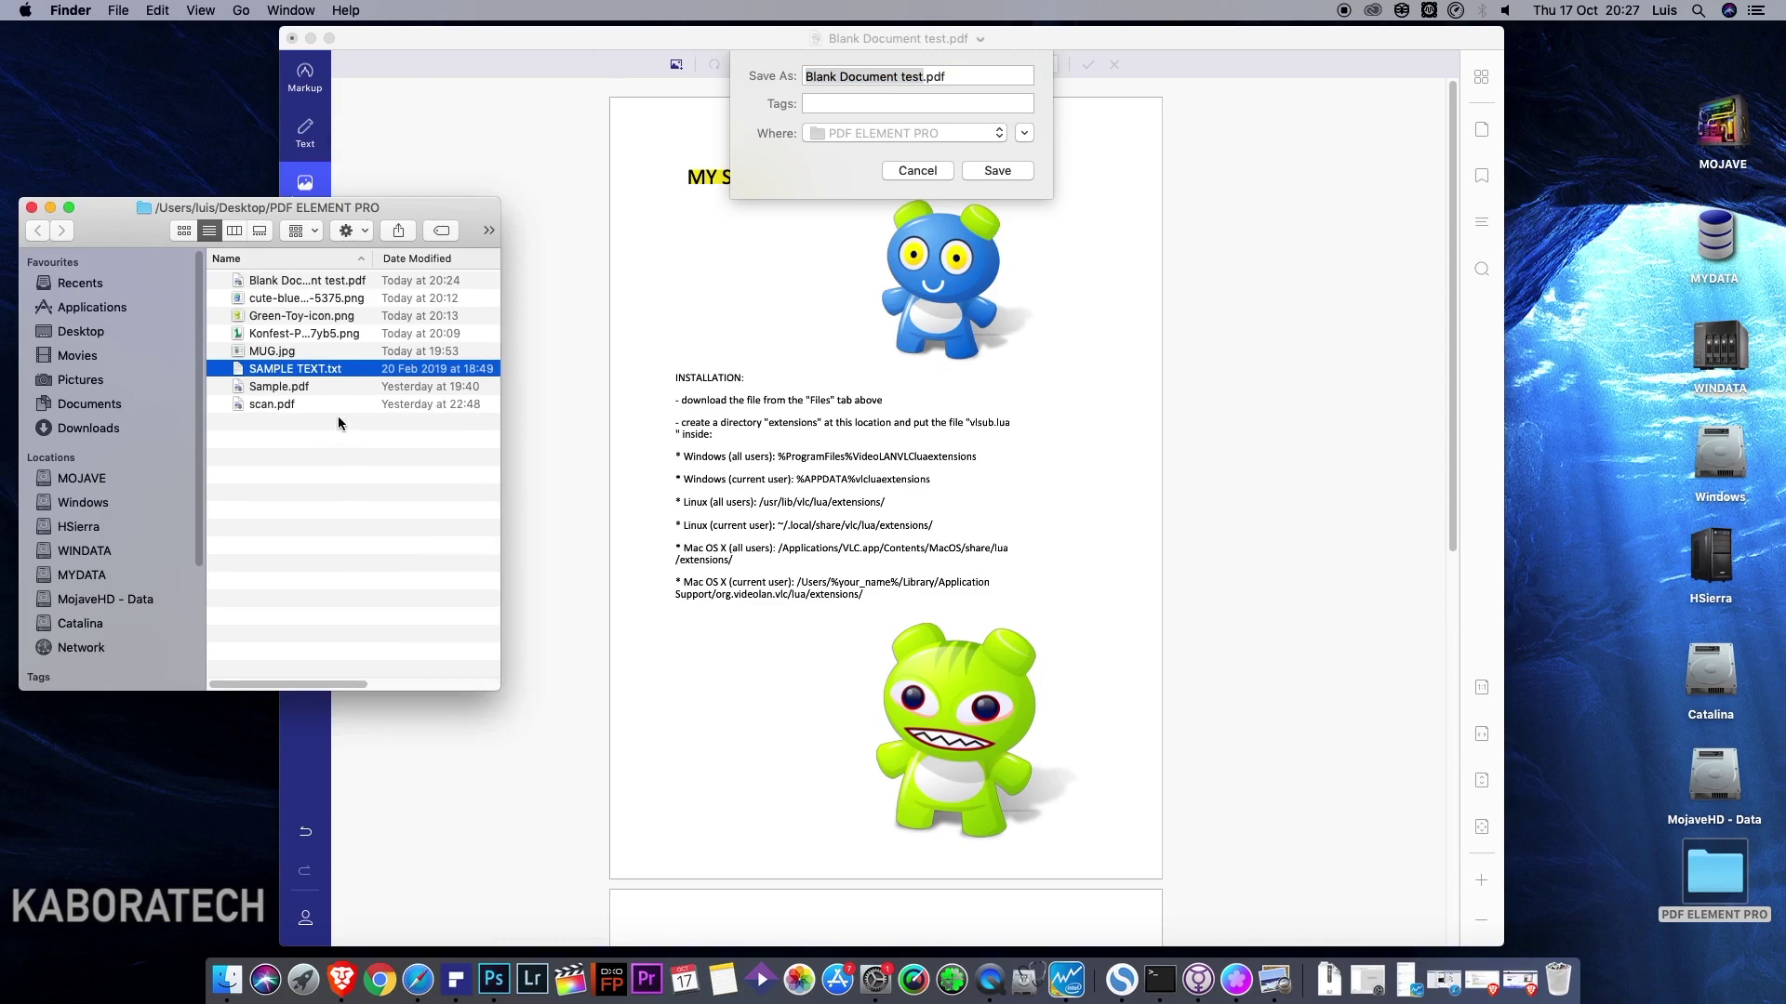
pyautogui.click(997, 171)
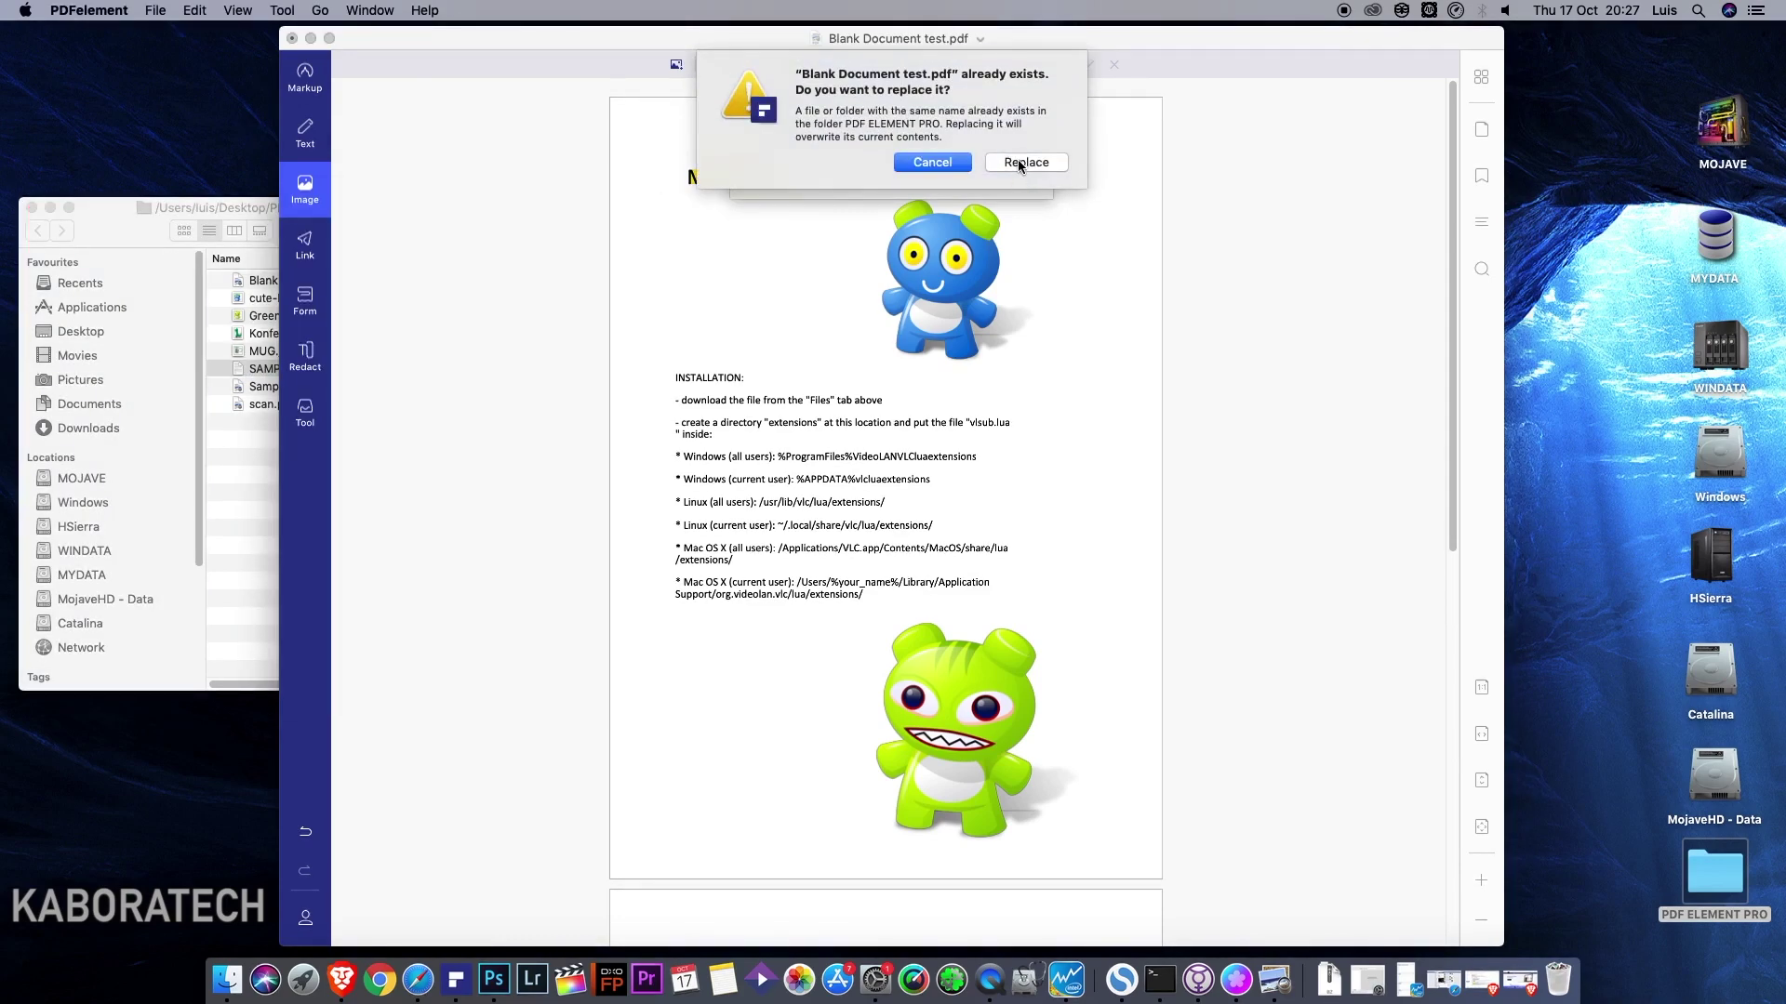
pyautogui.click(963, 168)
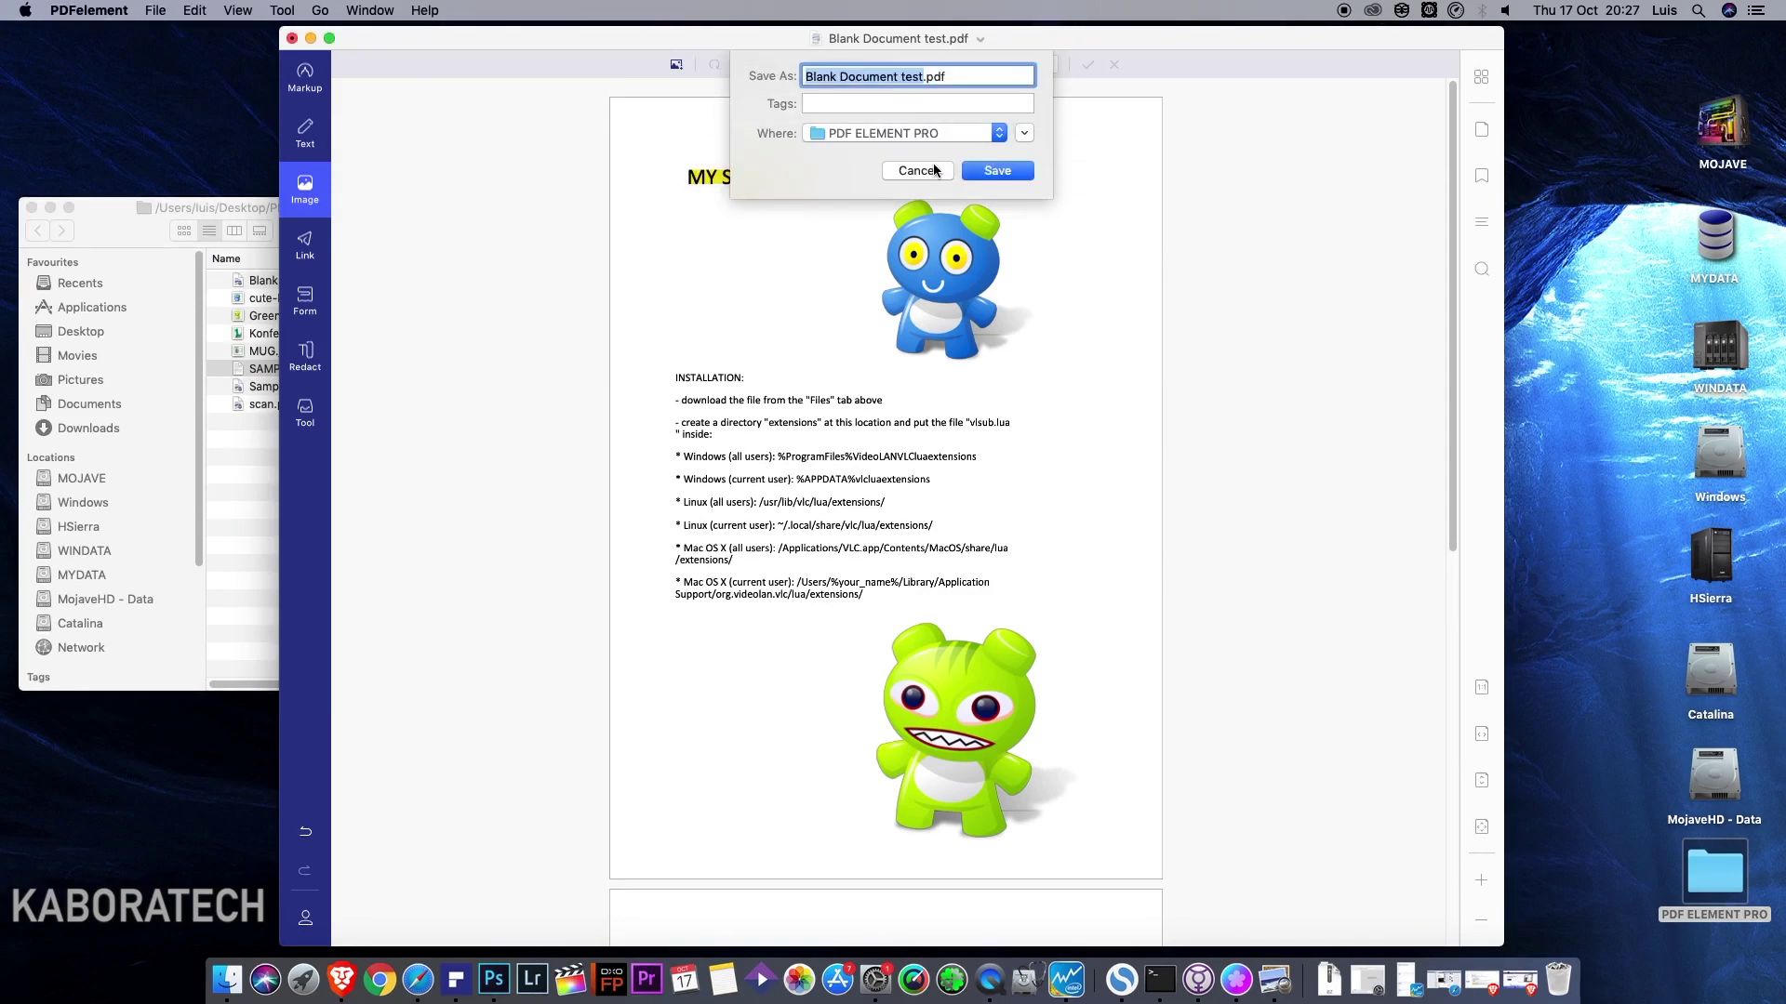
pyautogui.click(925, 76)
pyautogui.write('n')
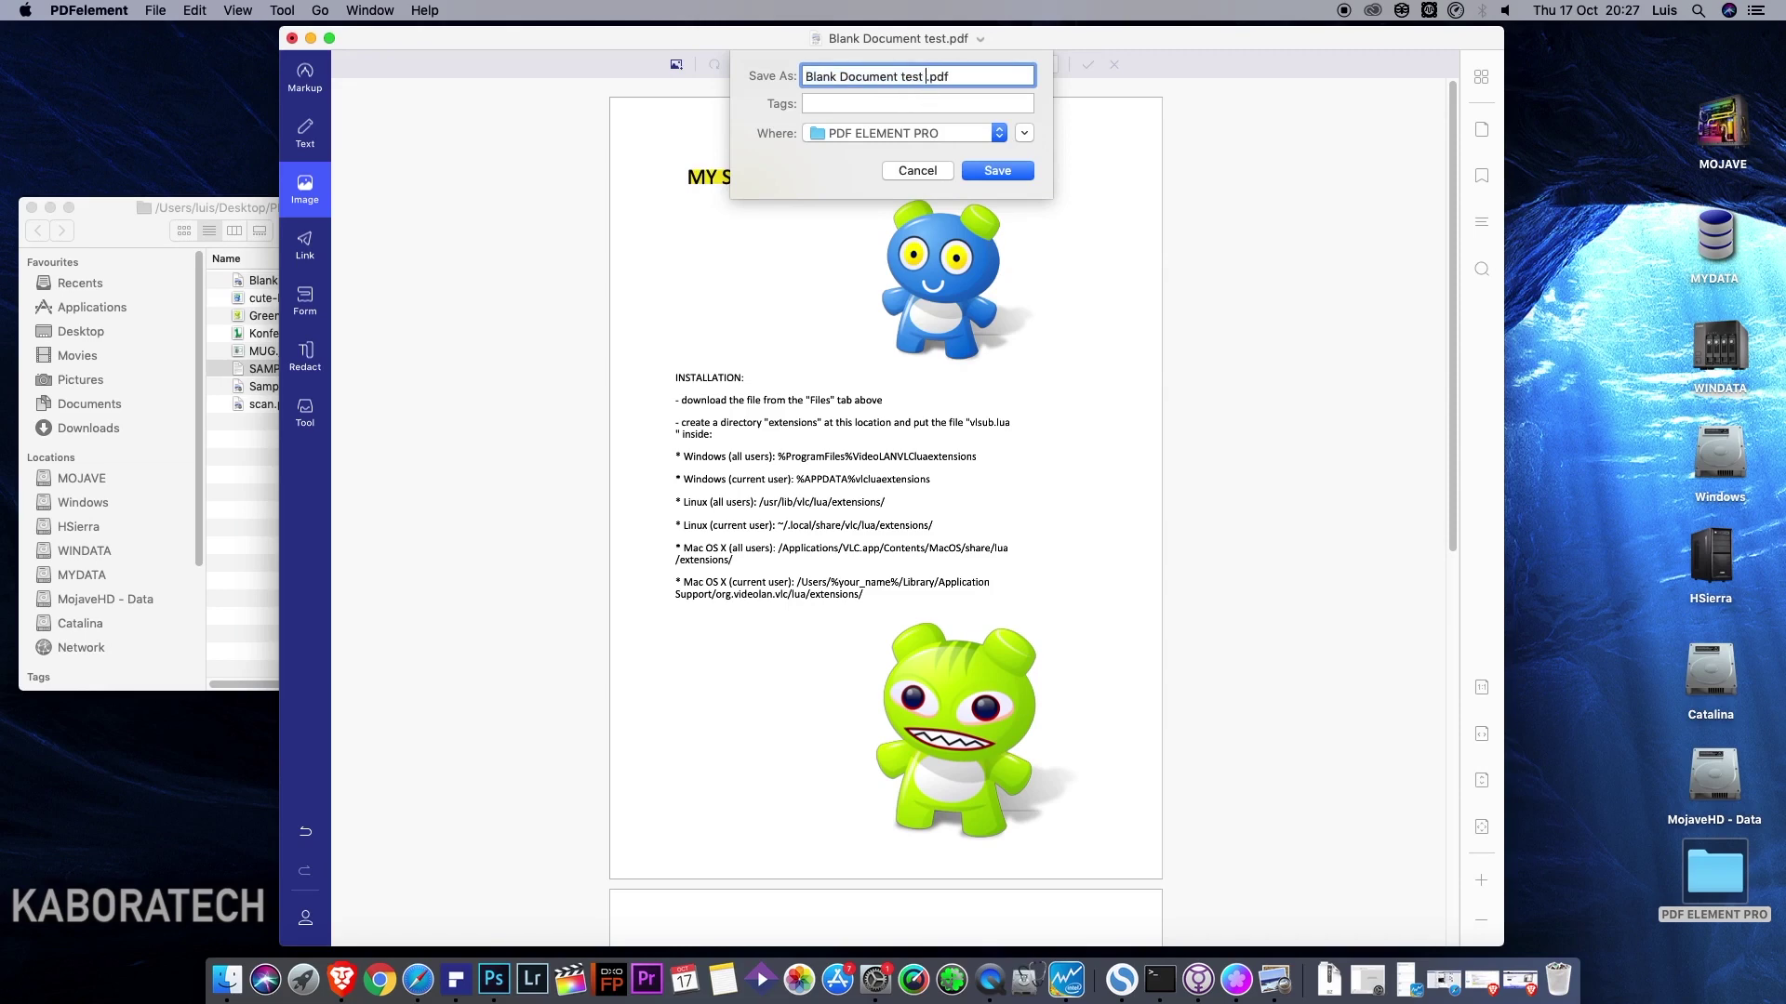
pyautogui.write('ew')
# Save the copy and open Blank Document test new.pdf from the folder.
pyautogui.click(1009, 176)
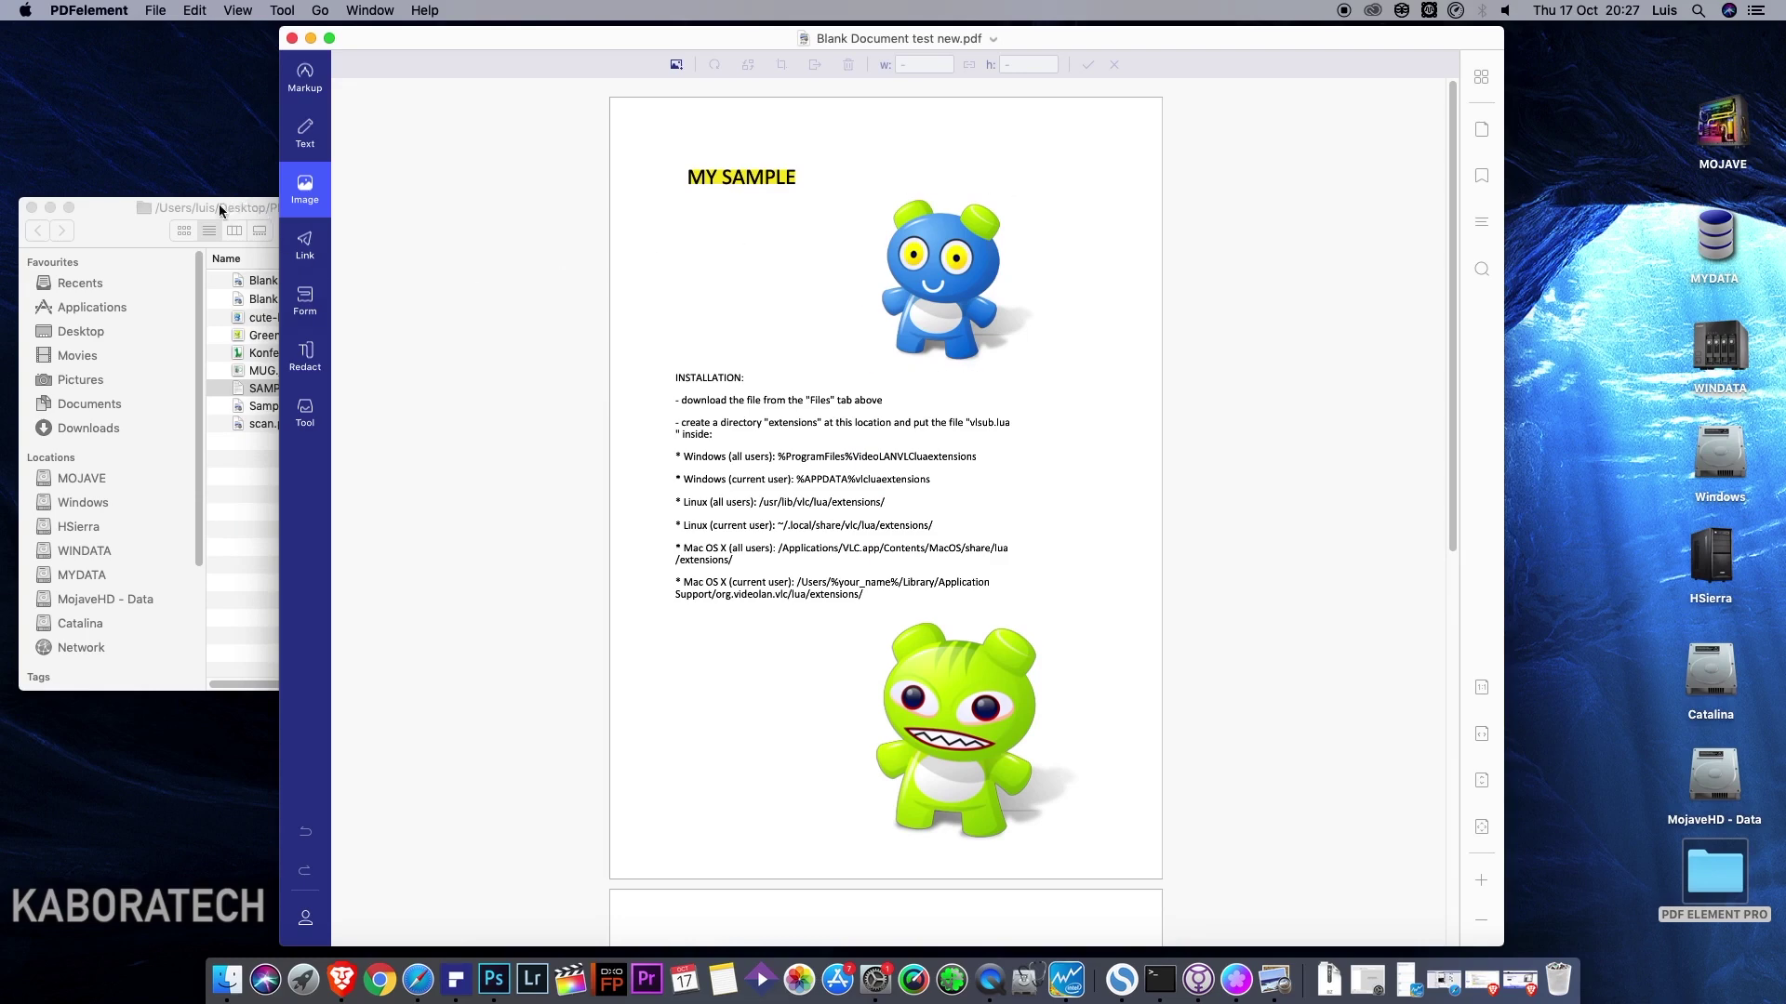
pyautogui.click(219, 210)
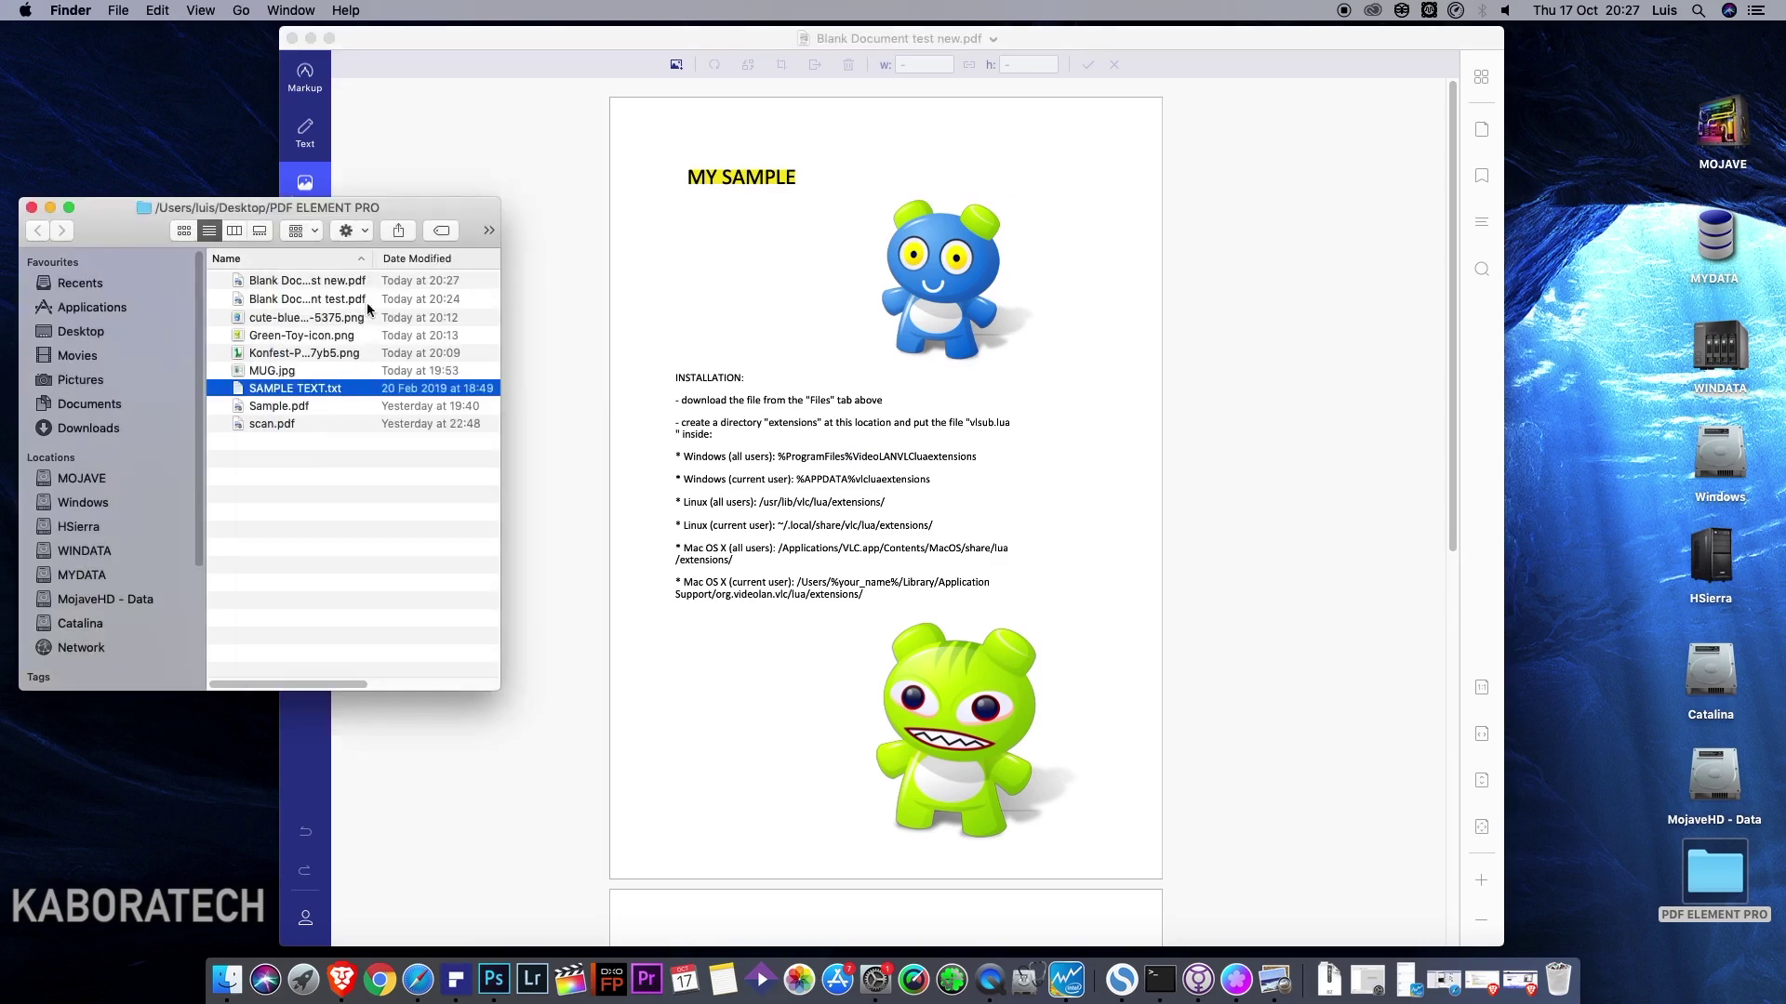
pyautogui.click(340, 282)
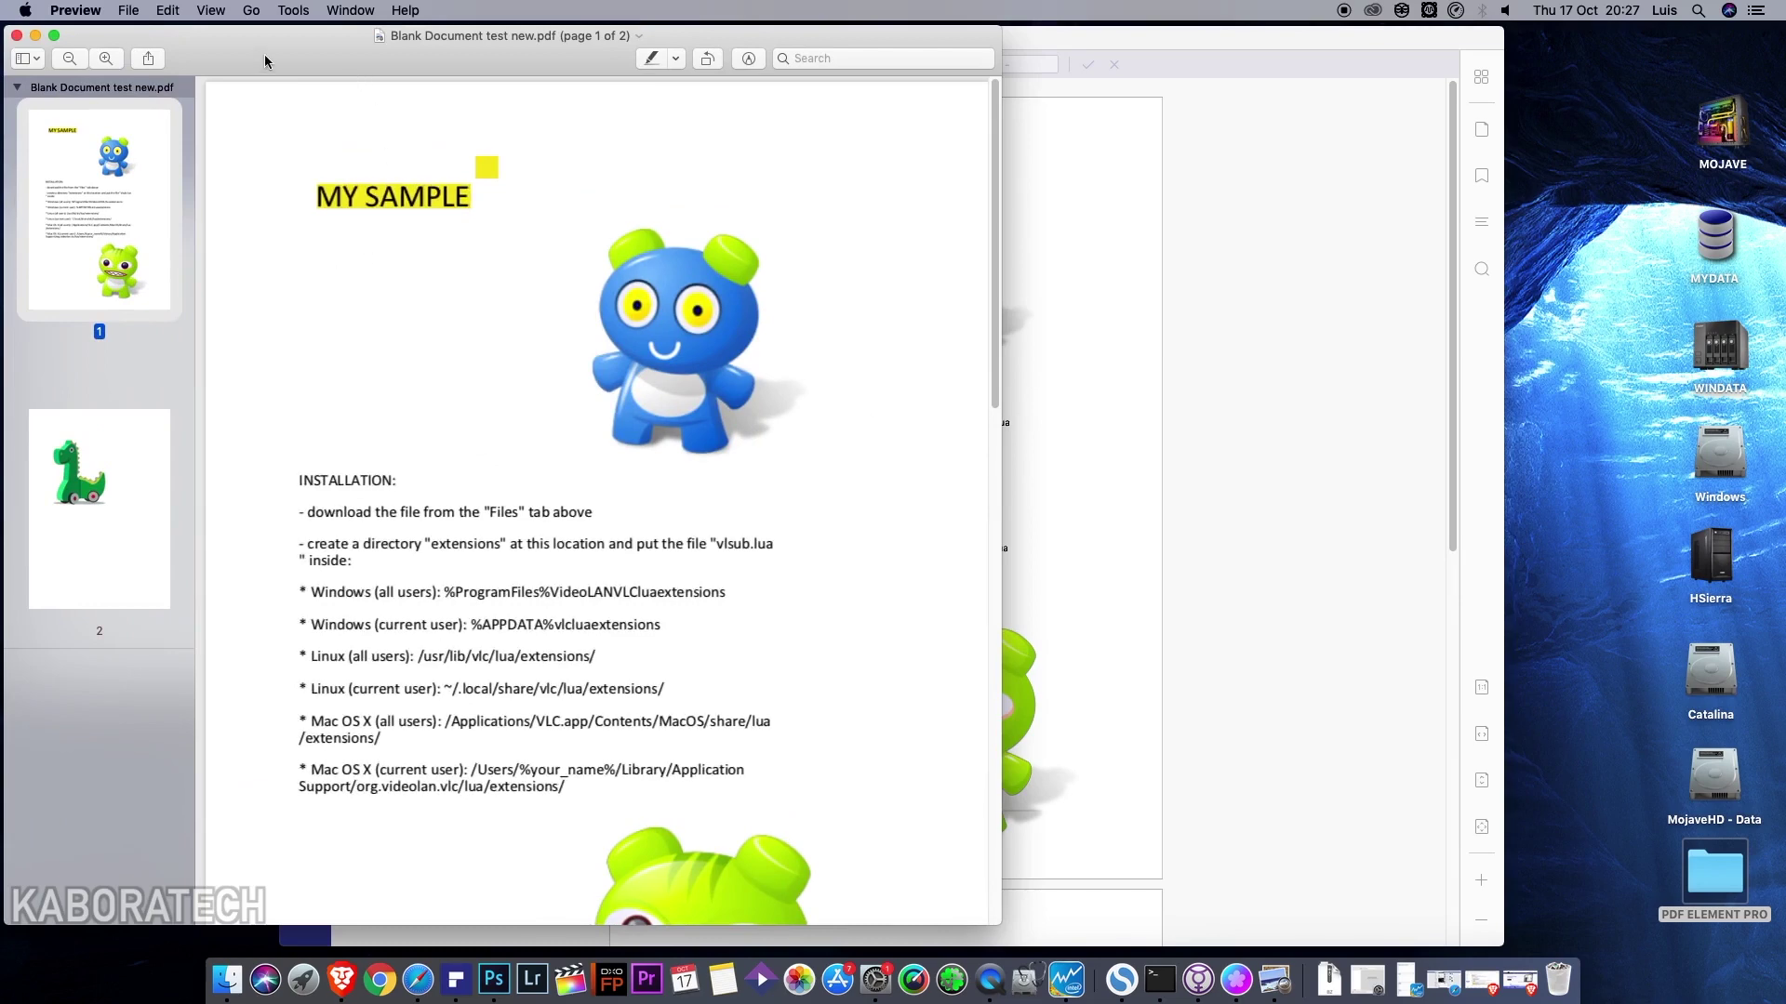
# Review the saved copy in Preview, then close Preview and the folder window.
pyautogui.moveTo(265, 56); pyautogui.dragTo(762, 67)
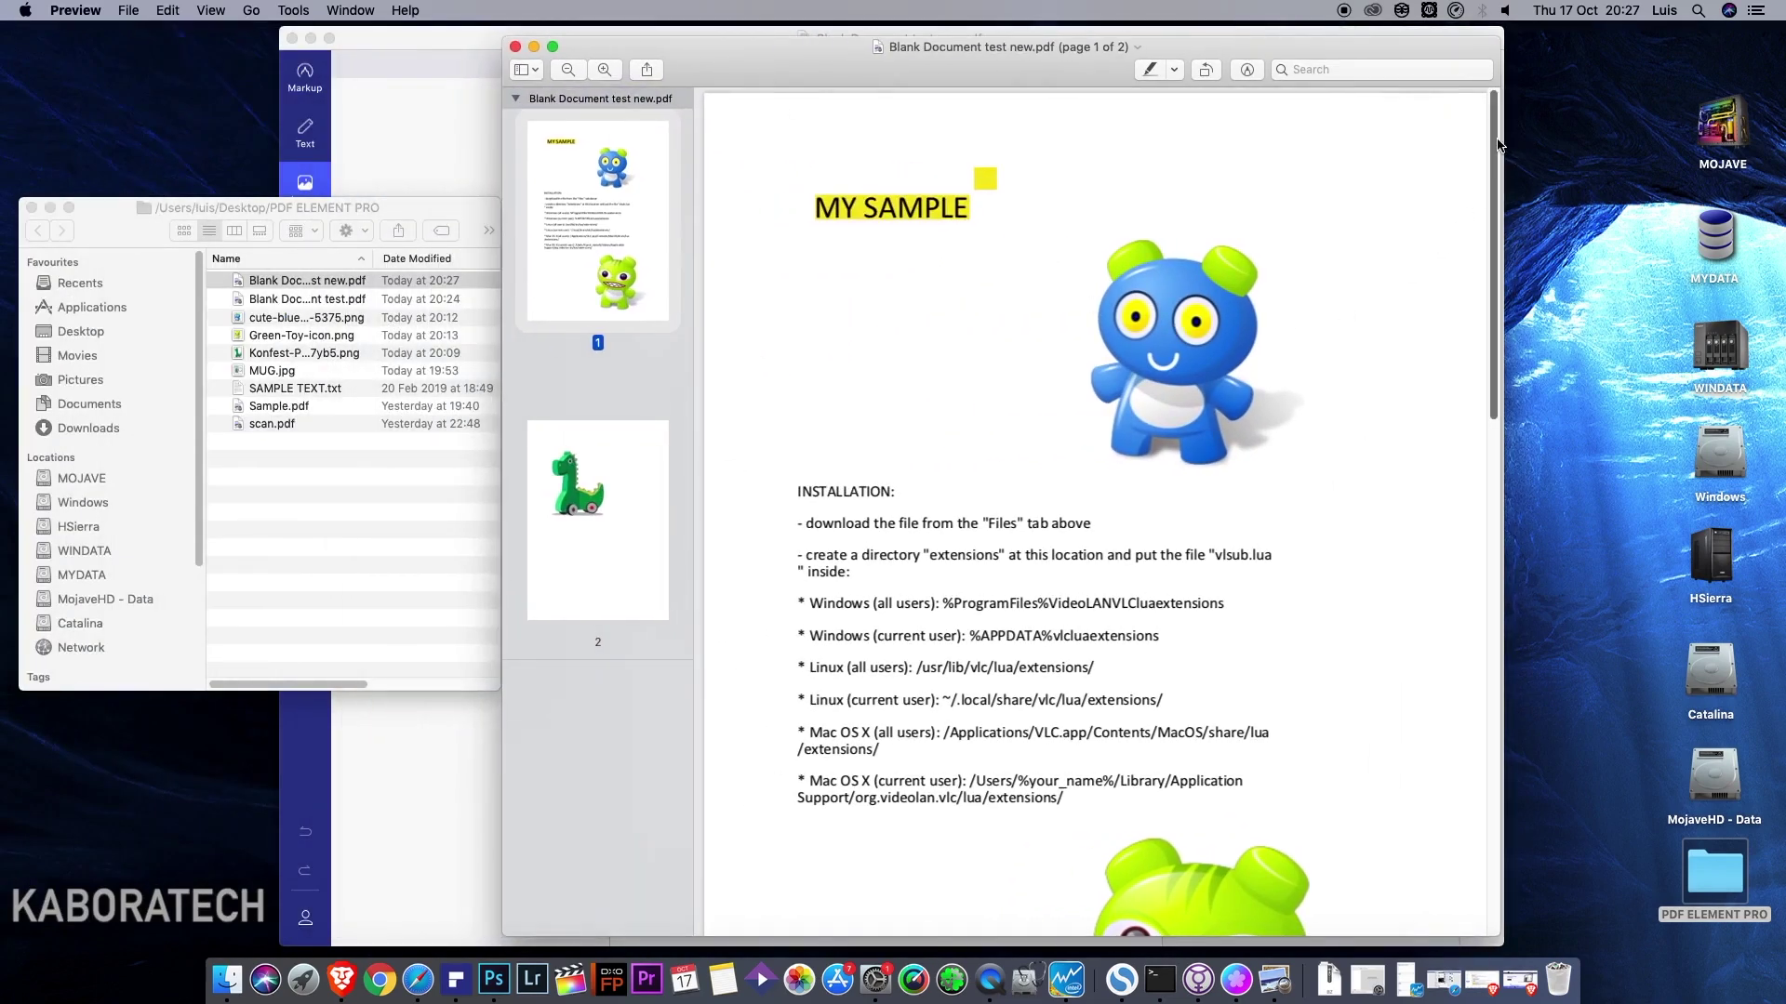
pyautogui.moveTo(1496, 149); pyautogui.dragTo(1539, 702)
pyautogui.scroll(20, 1063, 467)
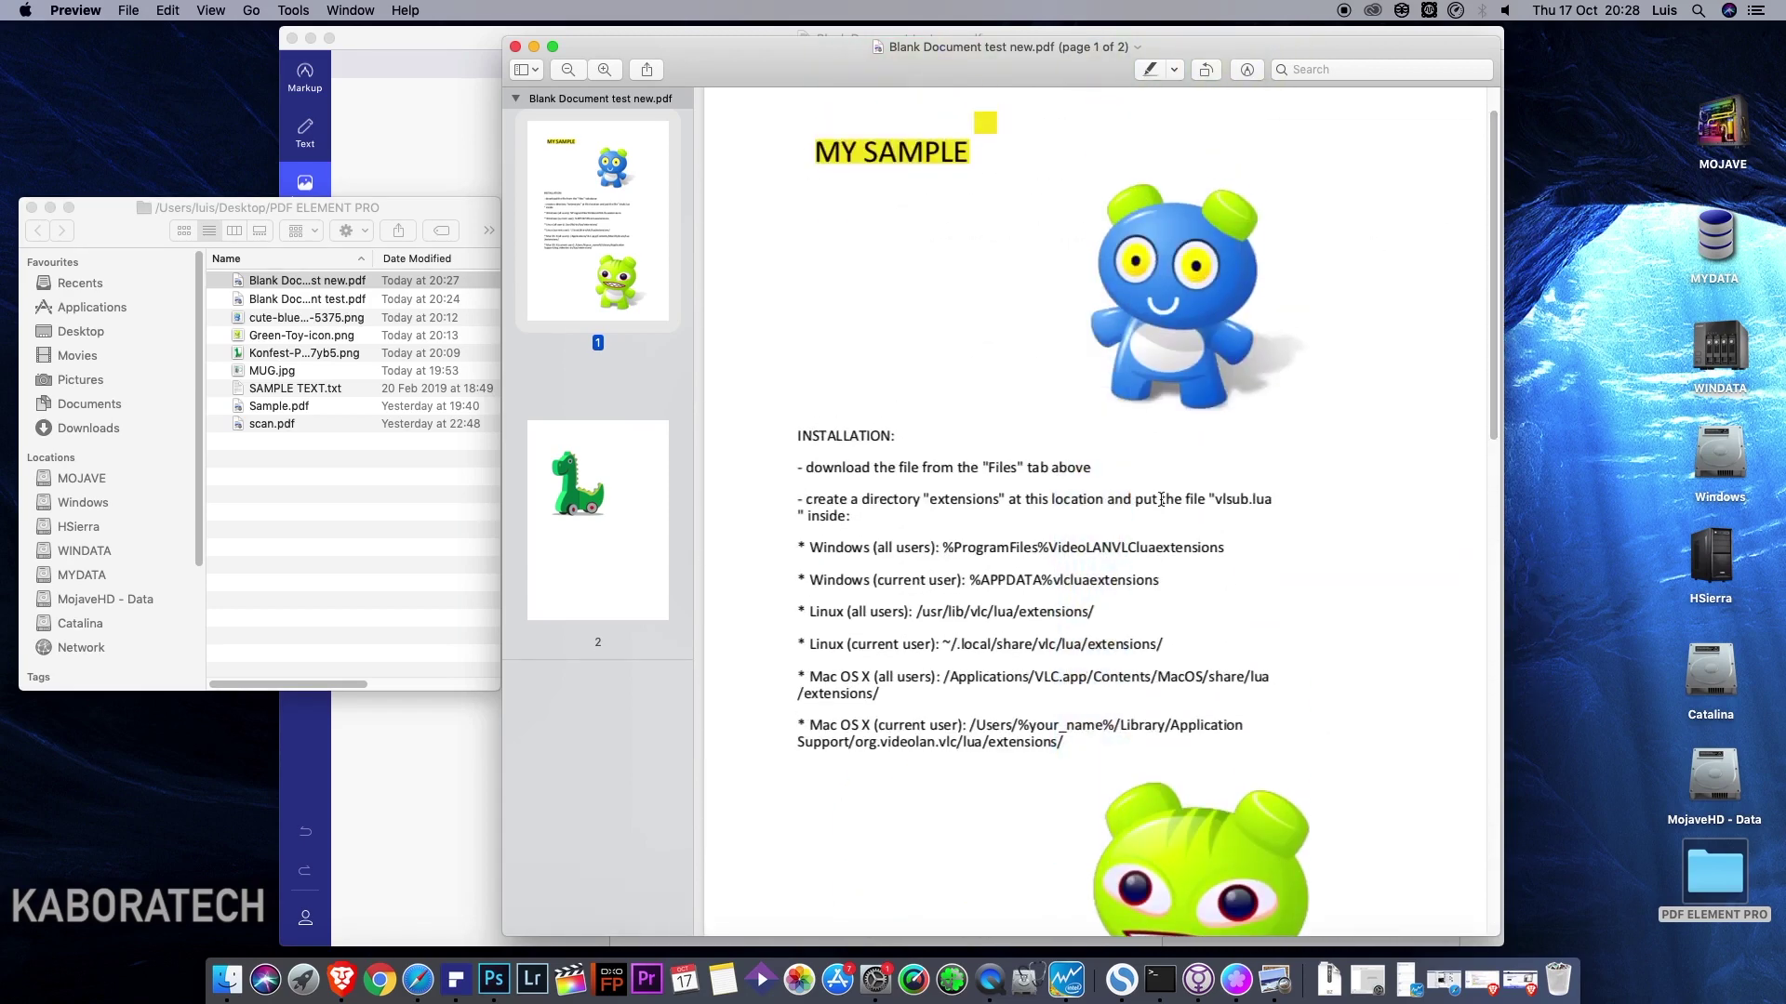
pyautogui.click(515, 46)
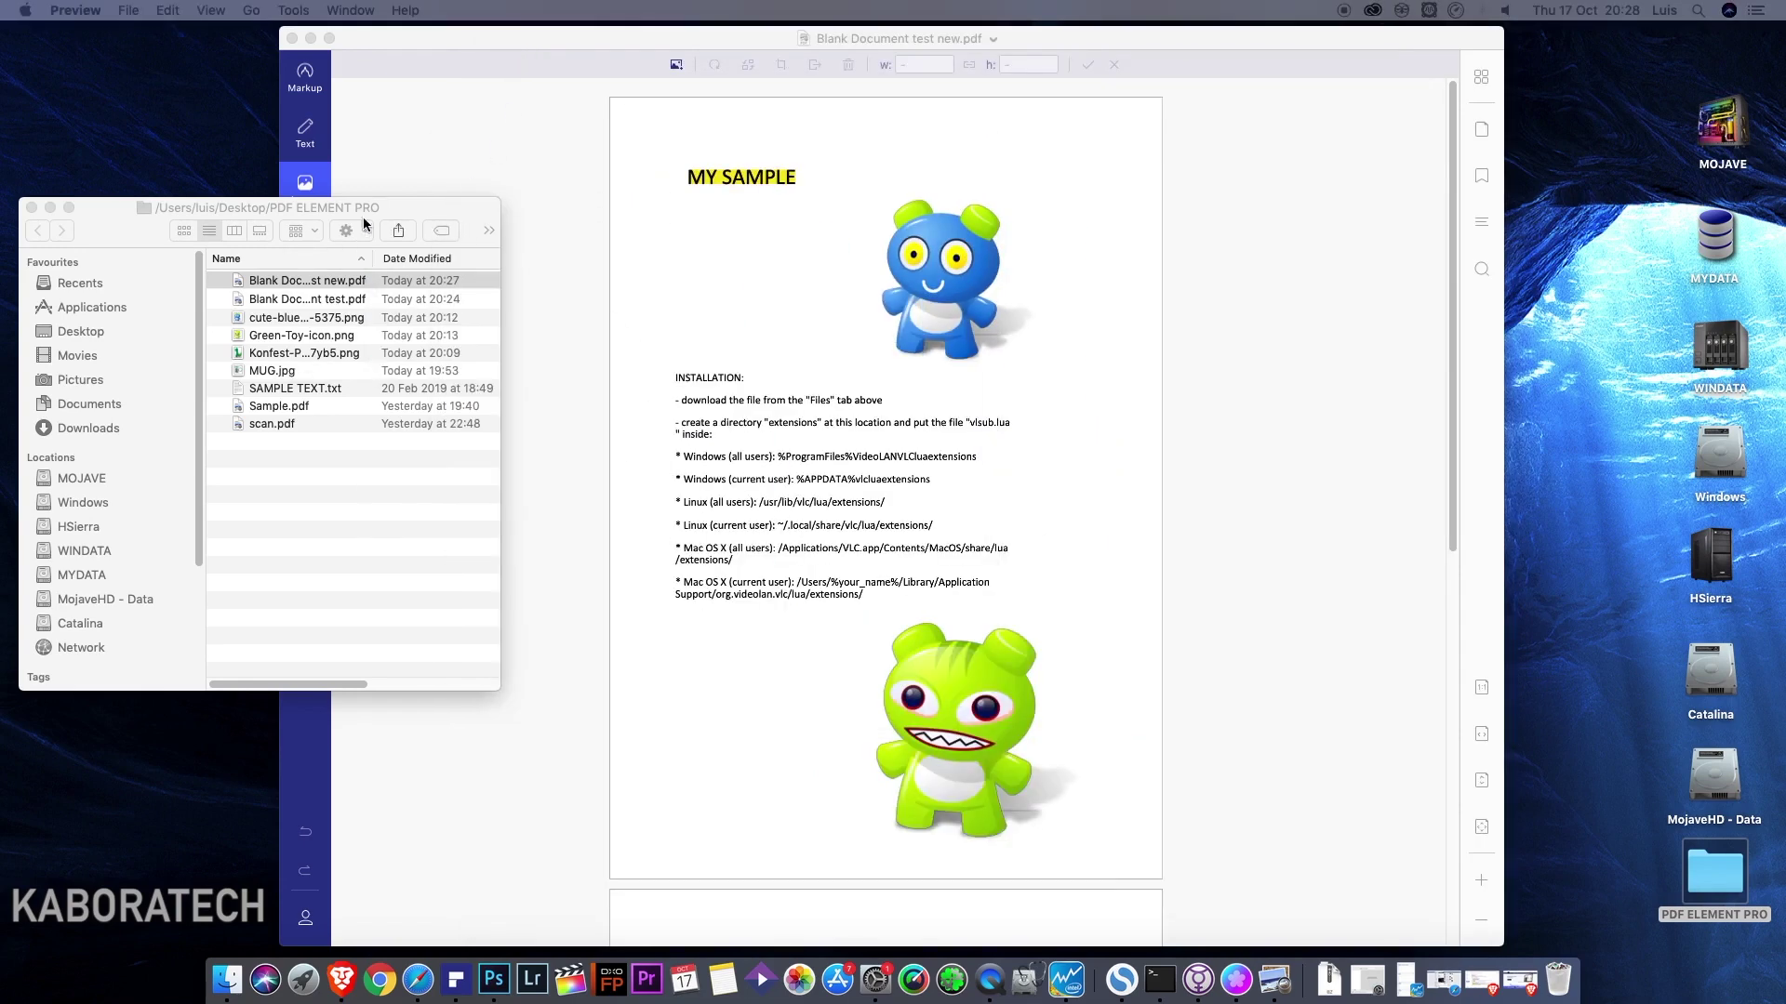
pyautogui.click(32, 209)
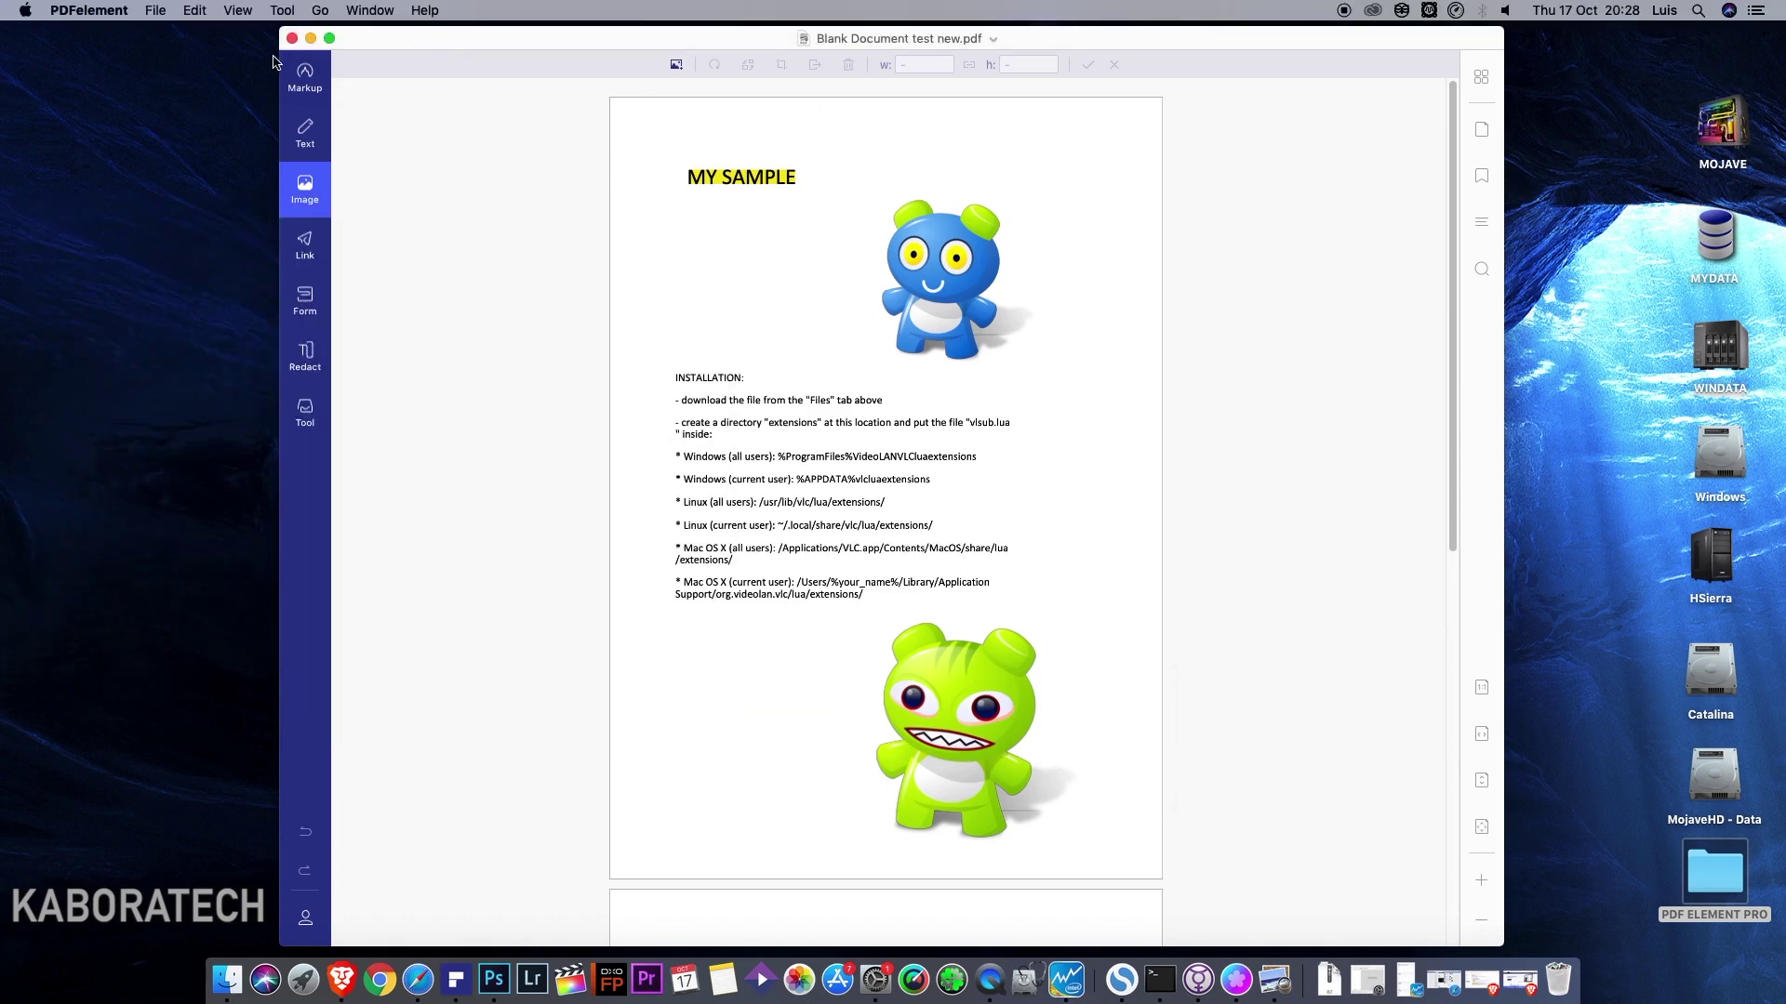
# Open the batch OCR Text Recognition tool from the Tool menu's Batch Process list.
pyautogui.click(156, 11)
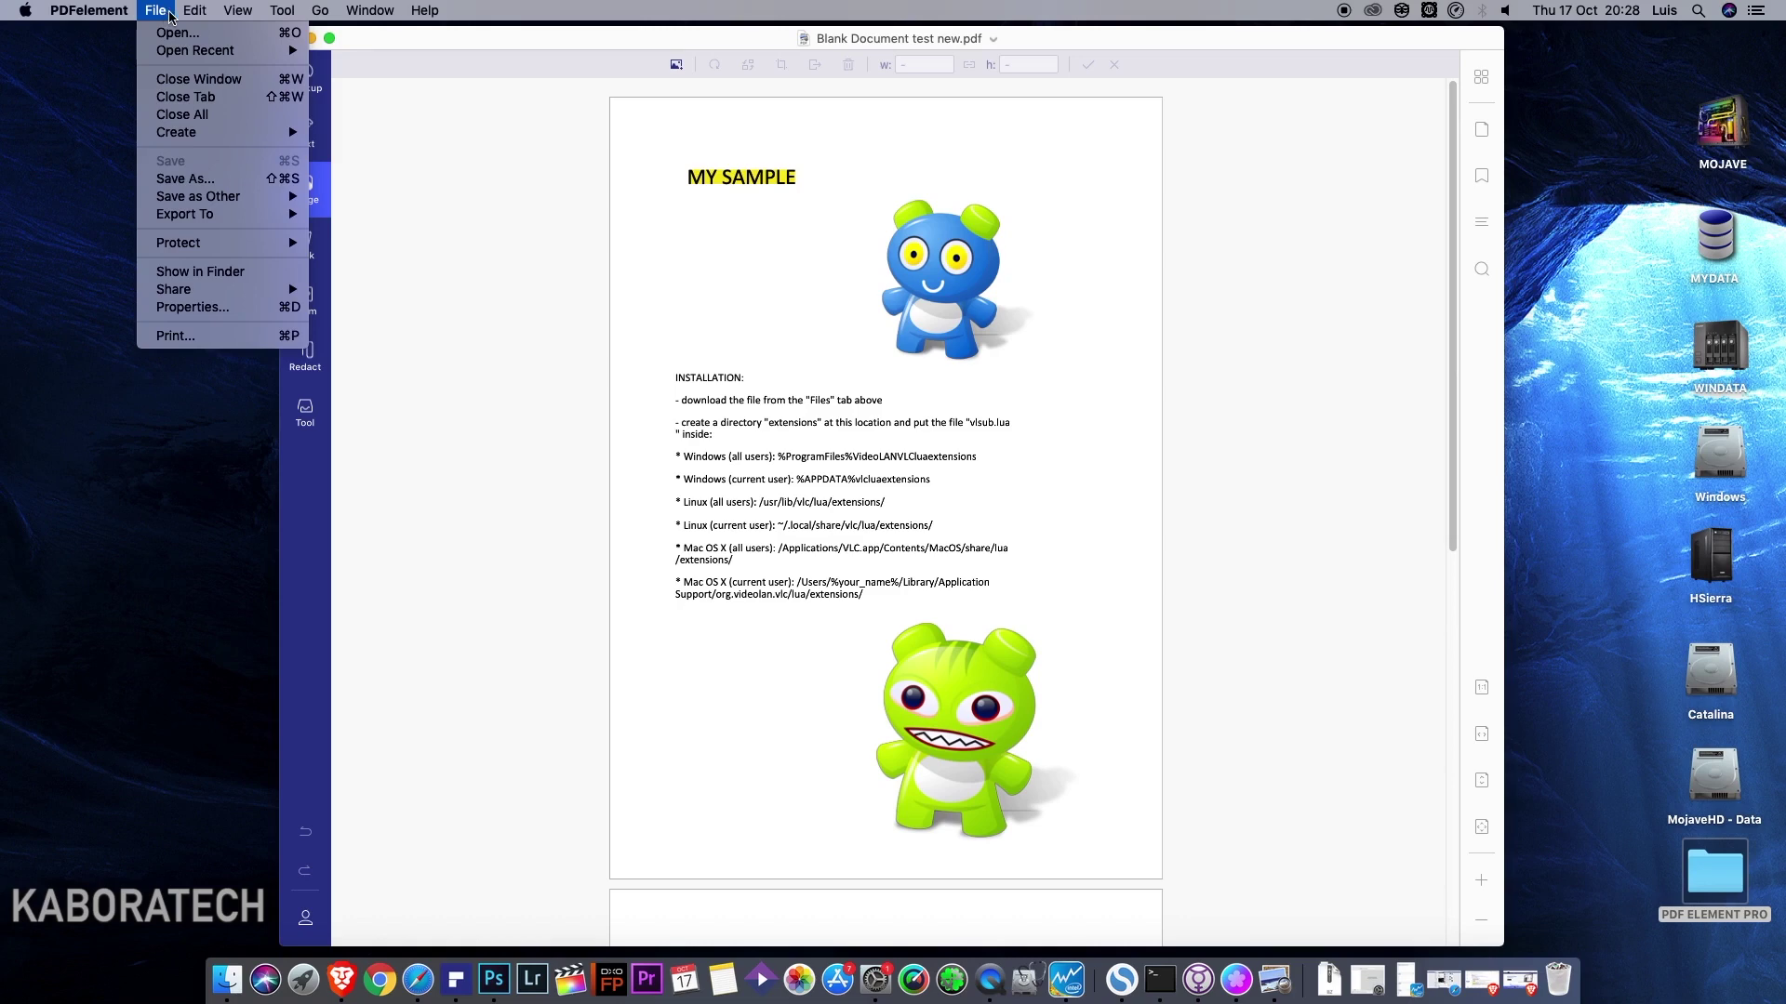
pyautogui.click(400, 239)
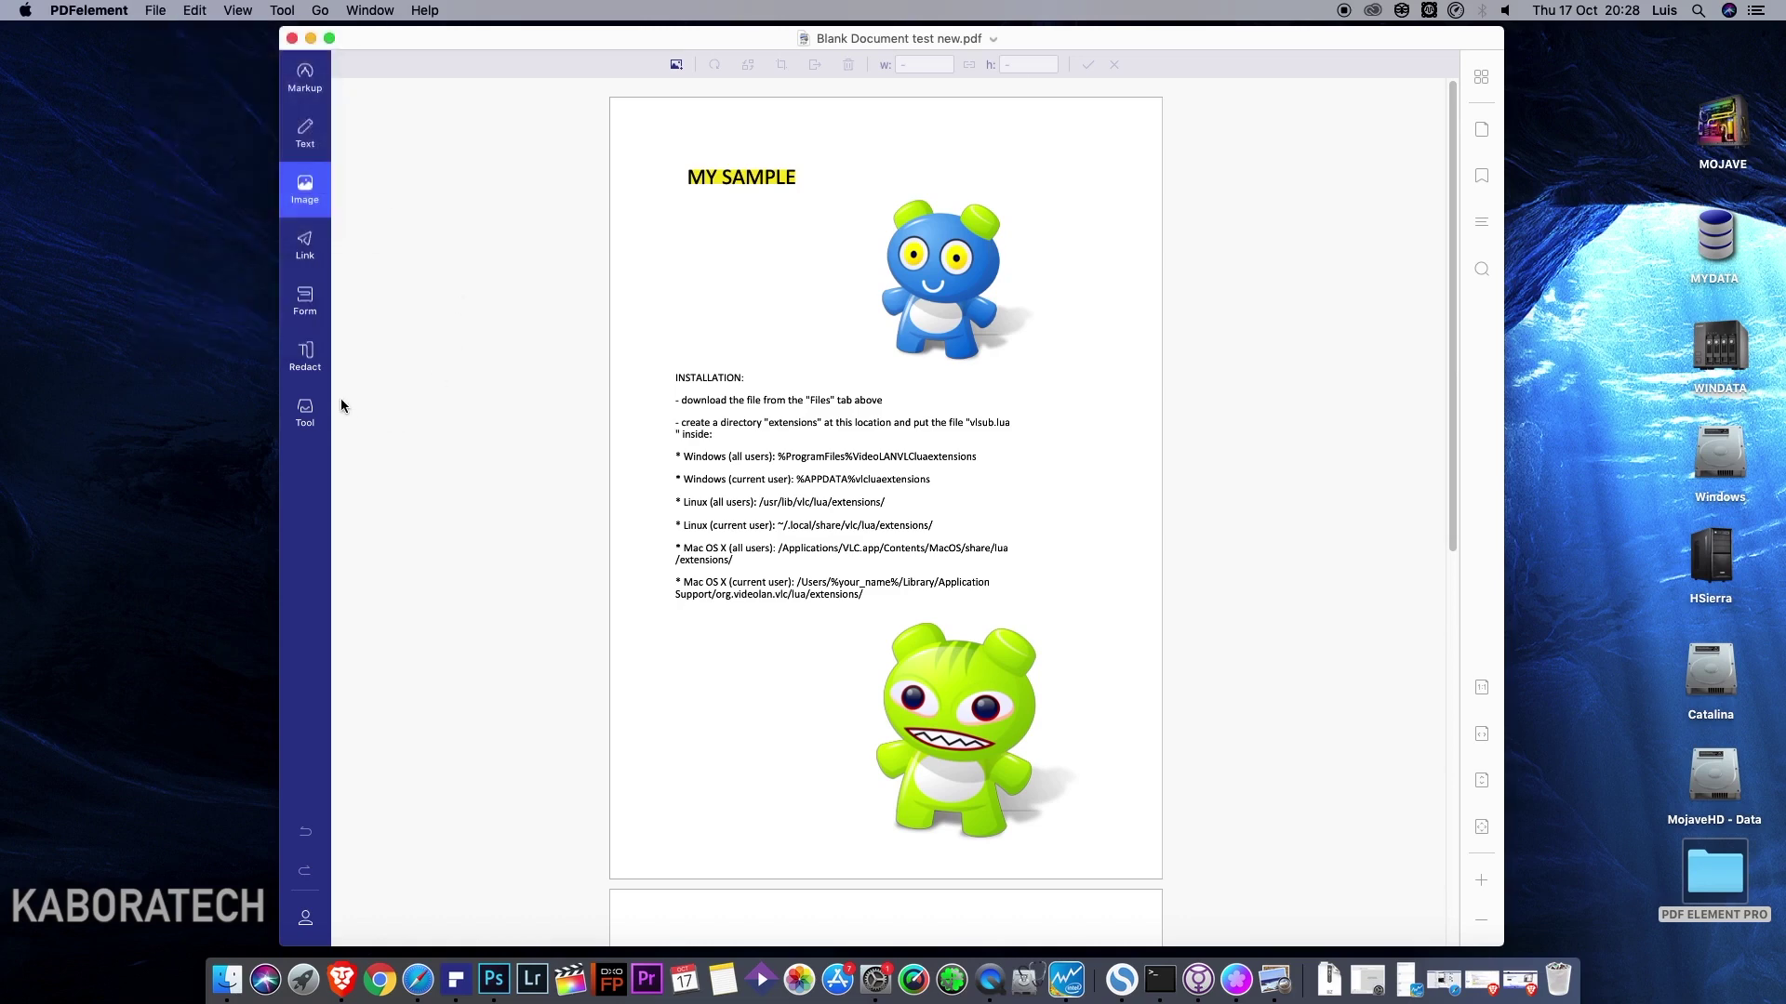
pyautogui.click(307, 411)
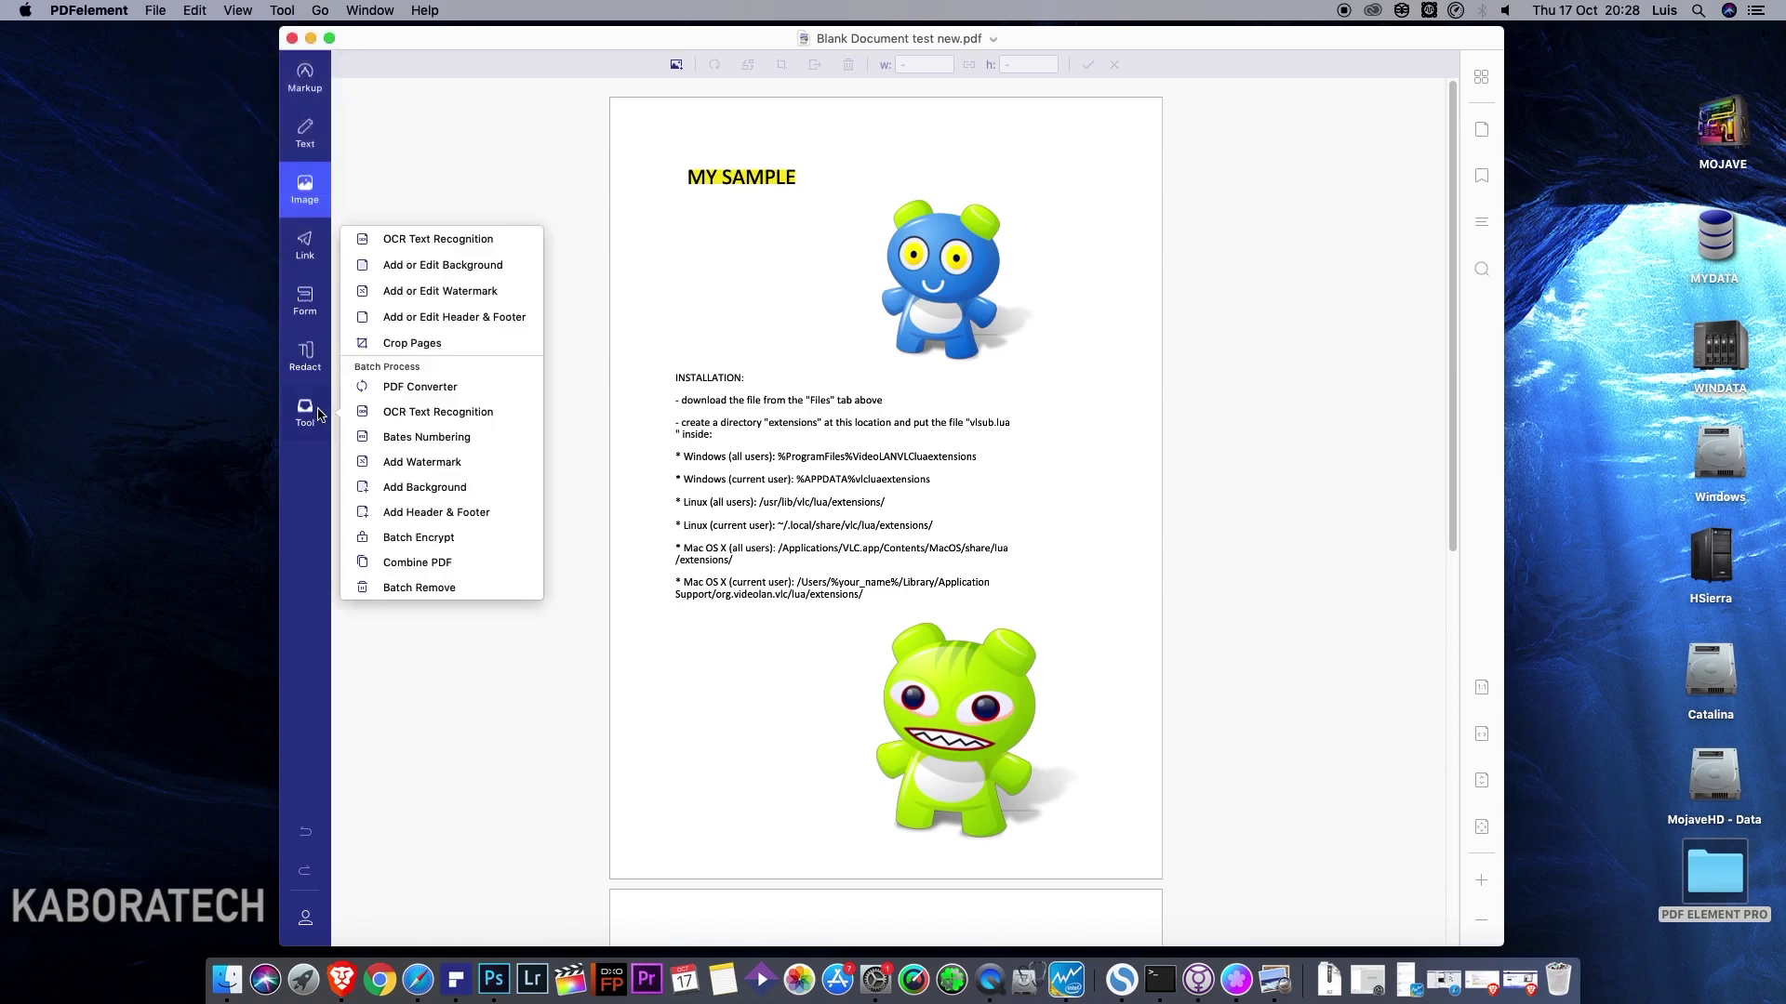
pyautogui.click(471, 415)
# Add scan.pdf to the batch OCR file list.
pyautogui.click(711, 615)
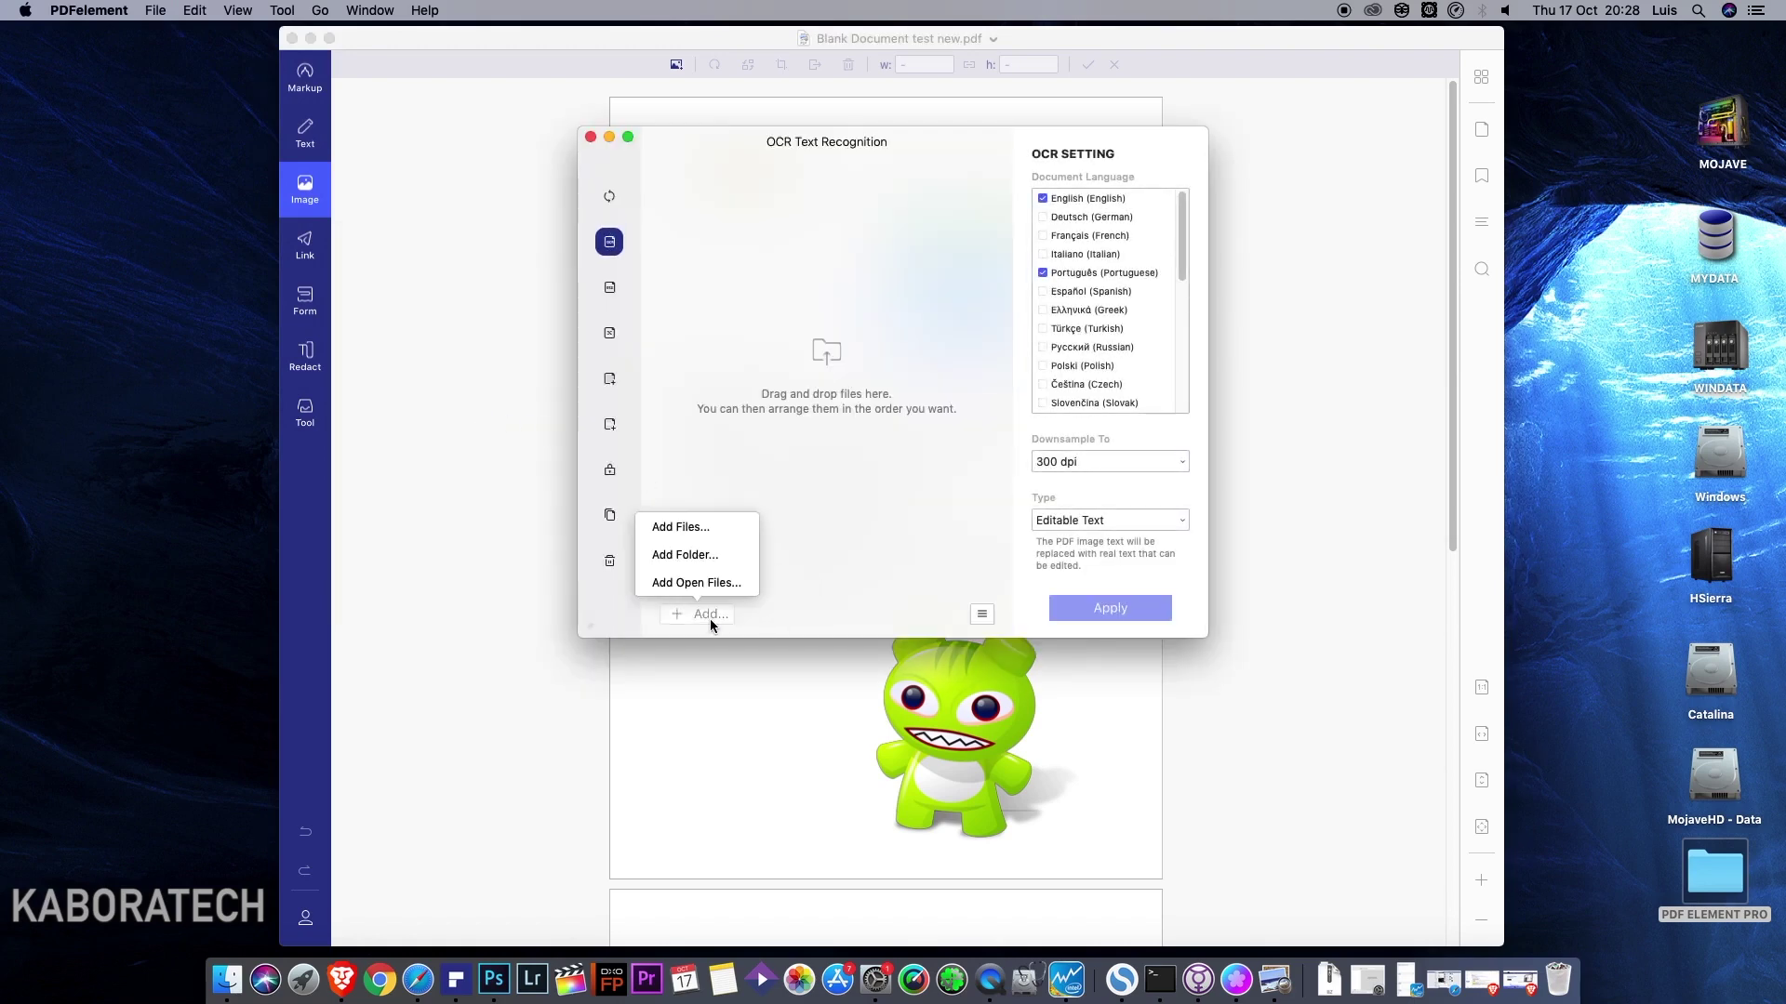
pyautogui.click(715, 530)
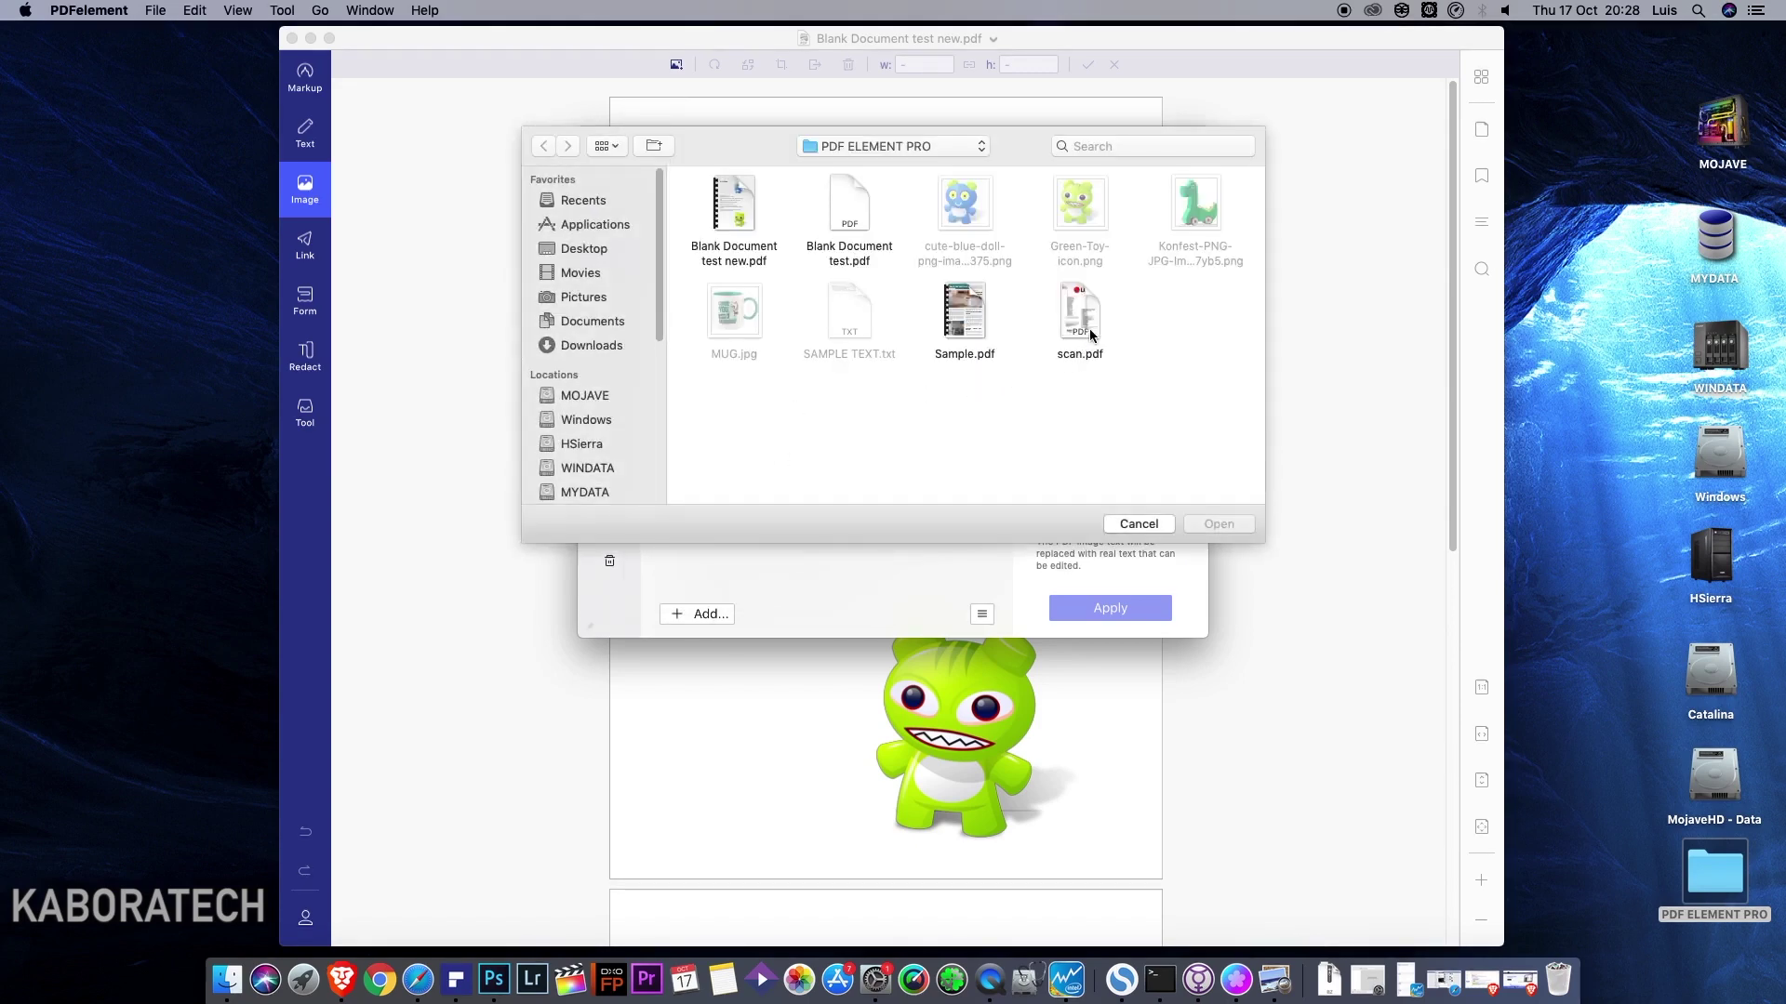
pyautogui.click(1093, 332)
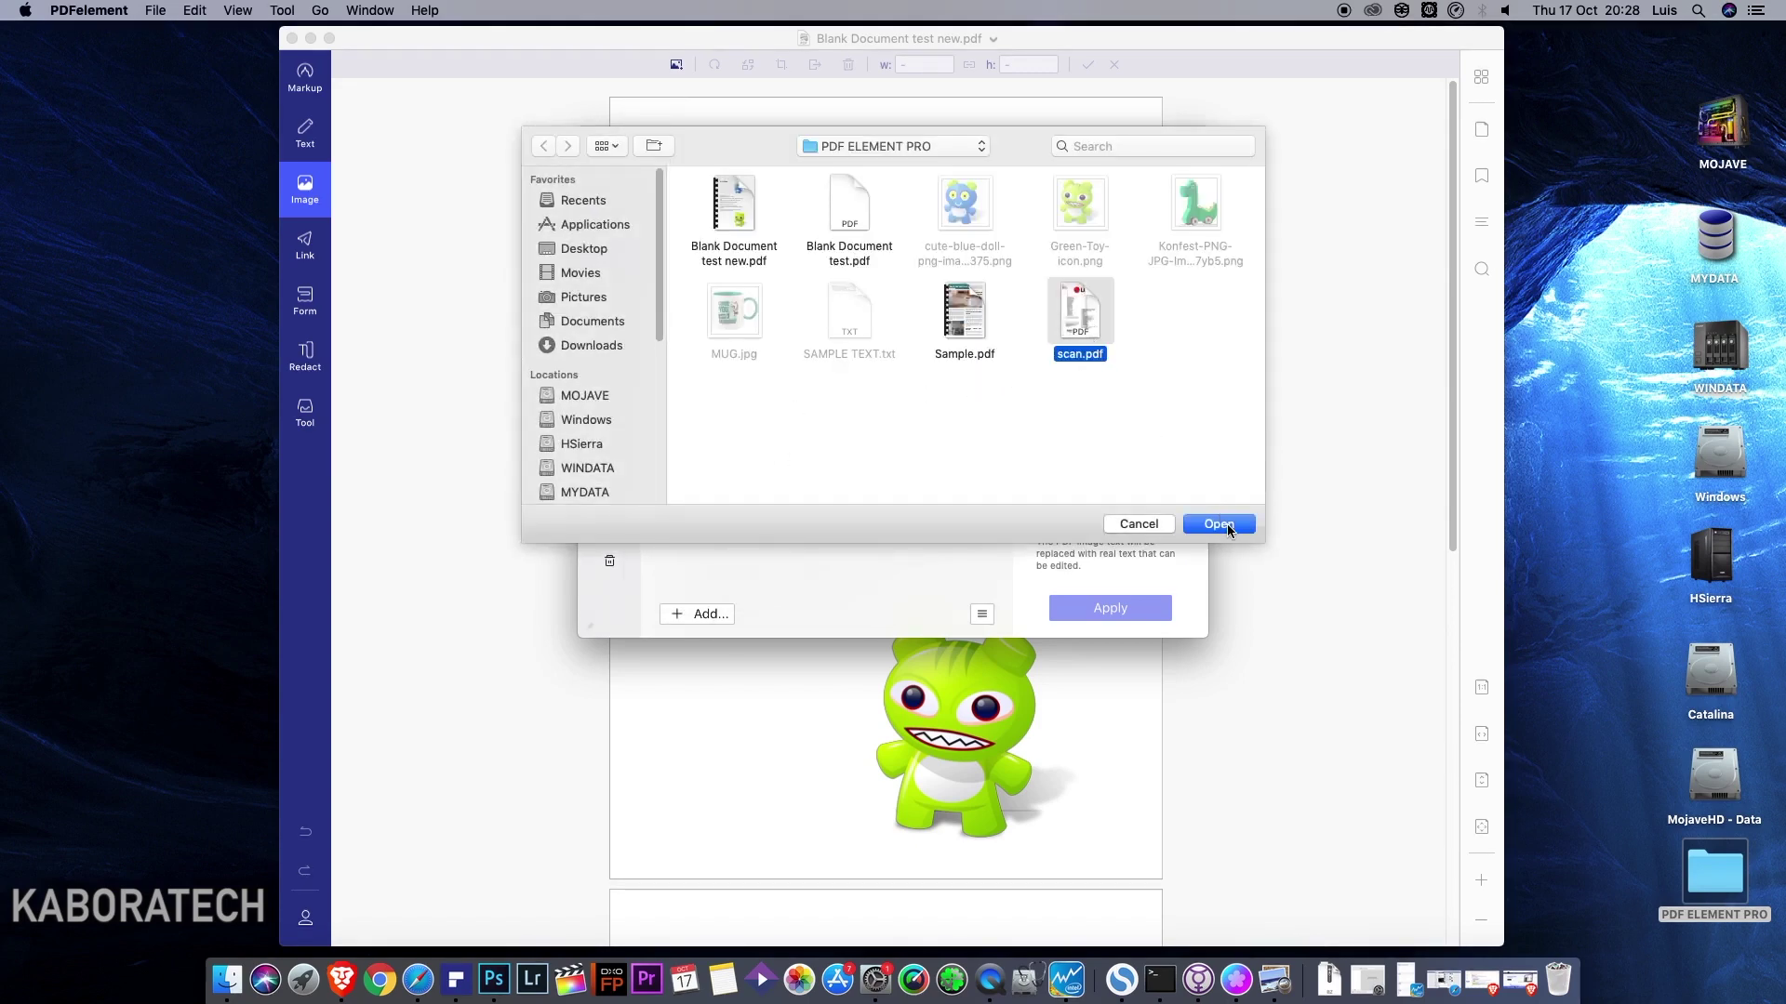
pyautogui.click(1226, 523)
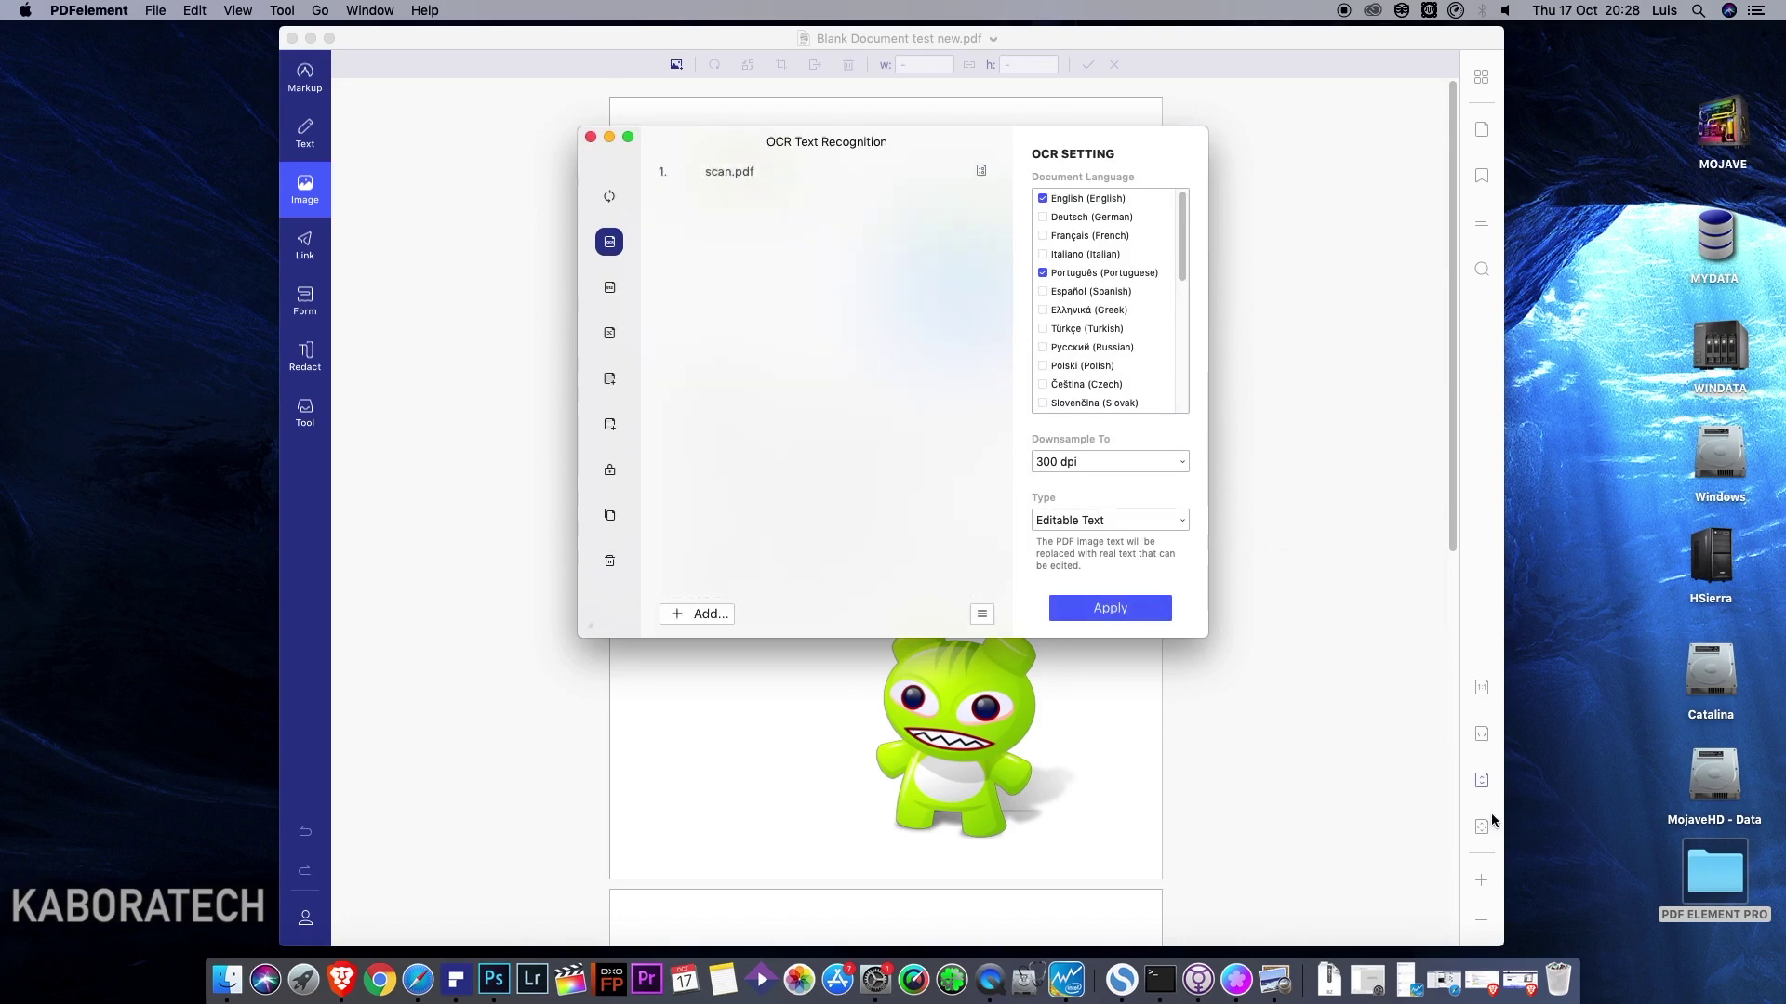
pyautogui.click(1718, 872)
pyautogui.doubleClick(1718, 871)
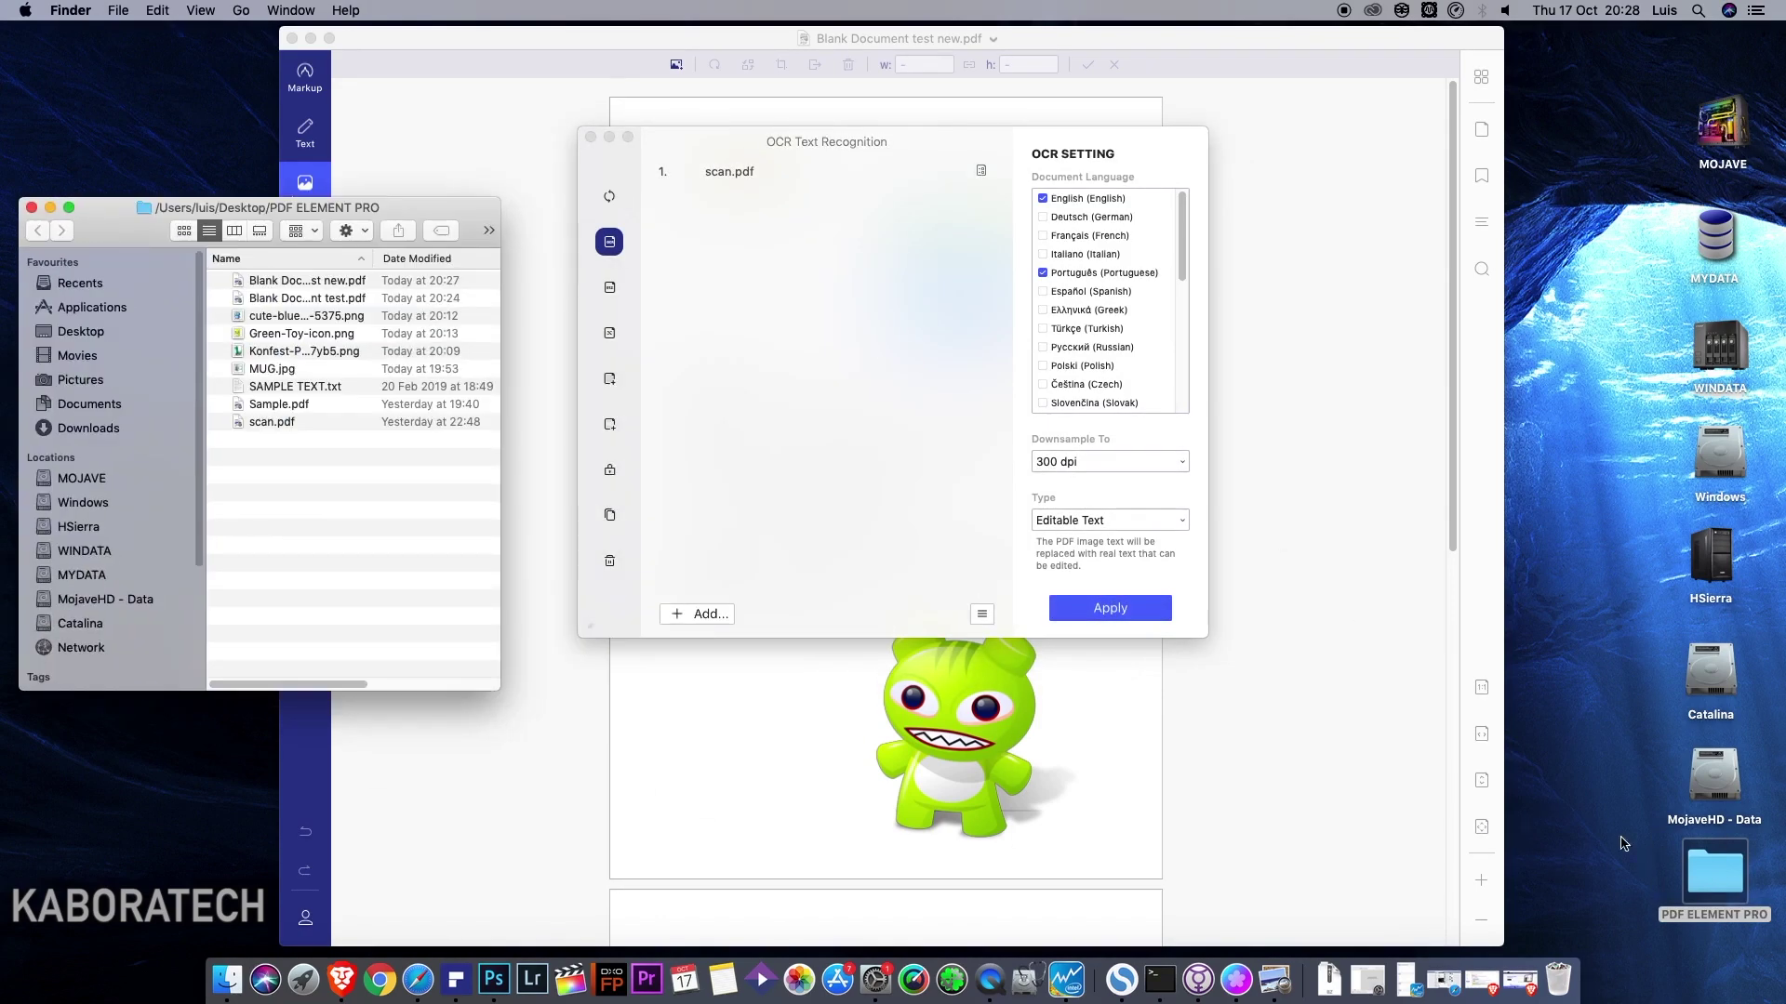
pyautogui.doubleClick(284, 408)
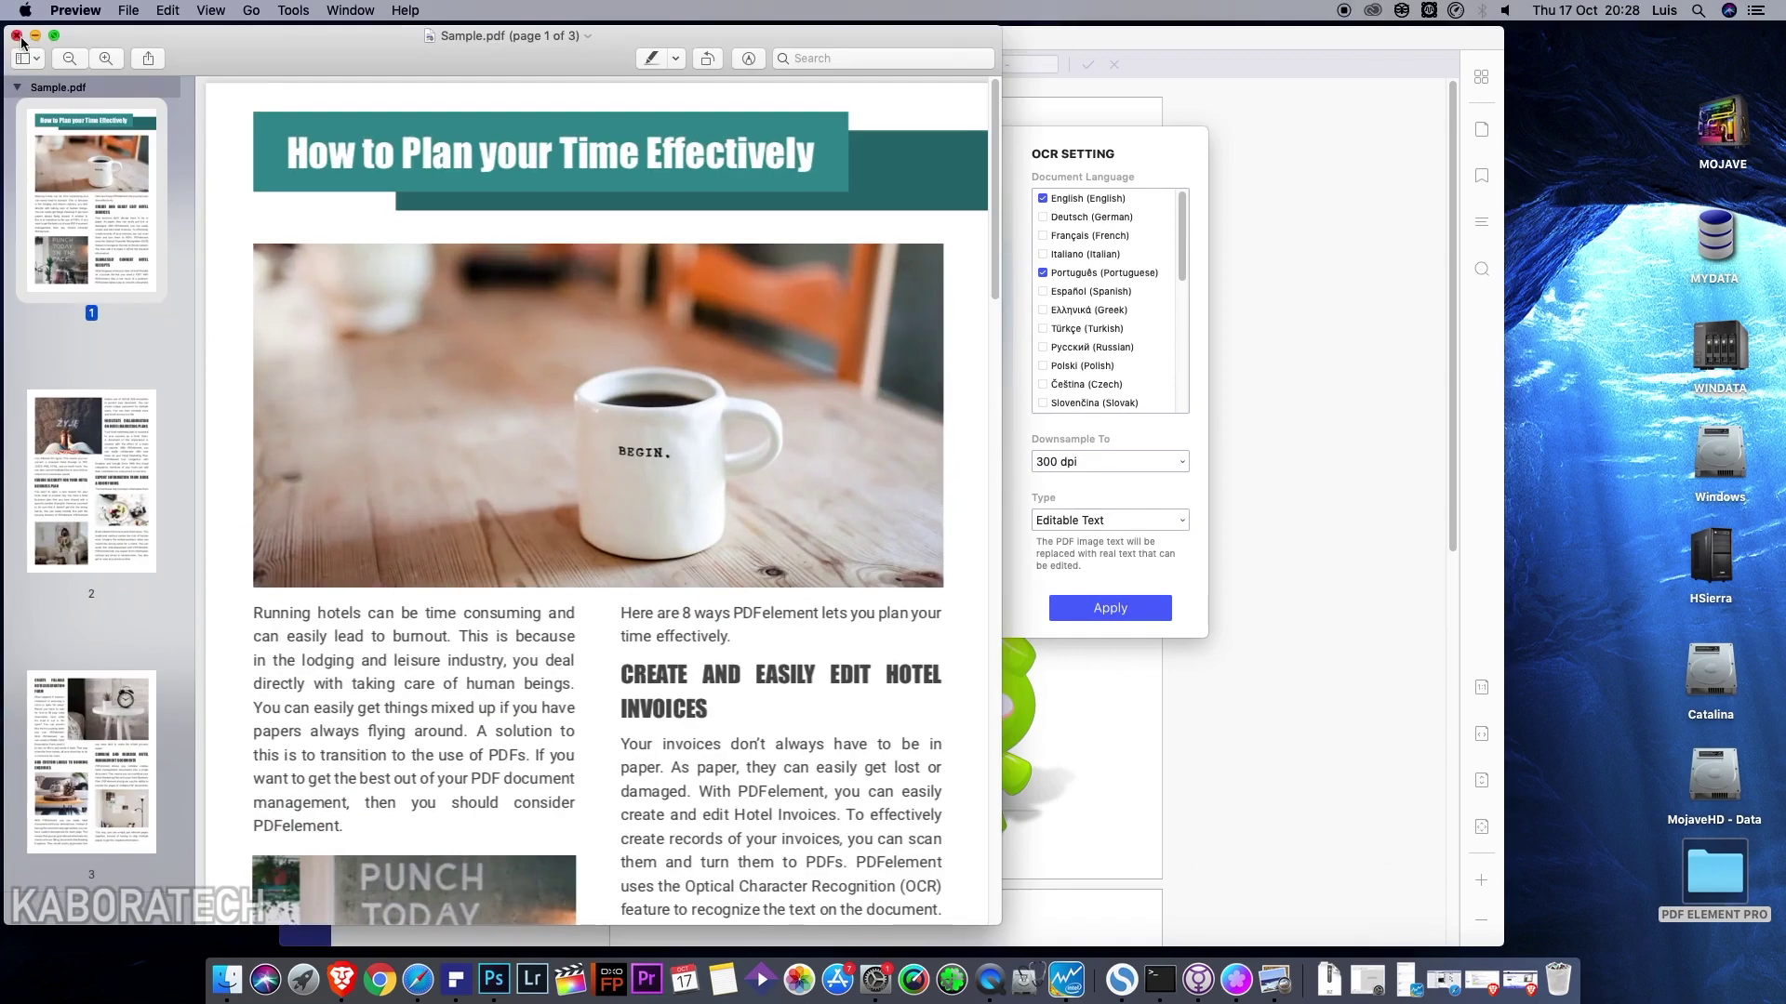
pyautogui.click(17, 36)
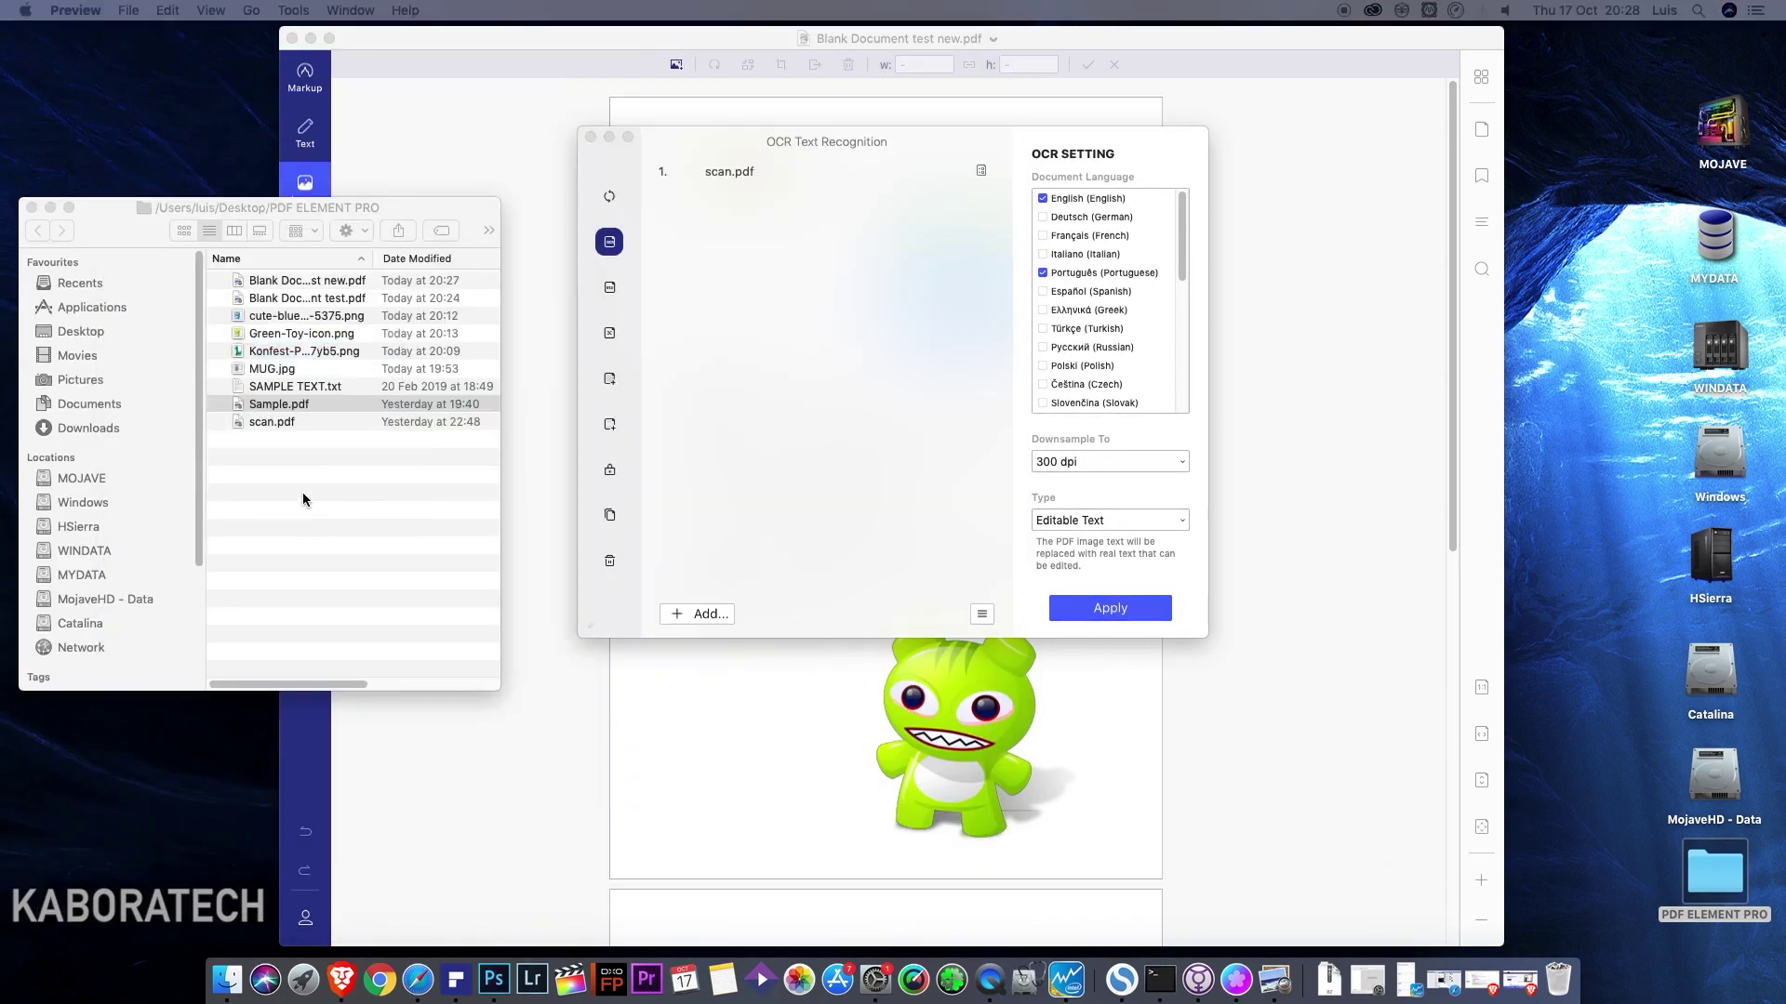
pyautogui.doubleClick(282, 424)
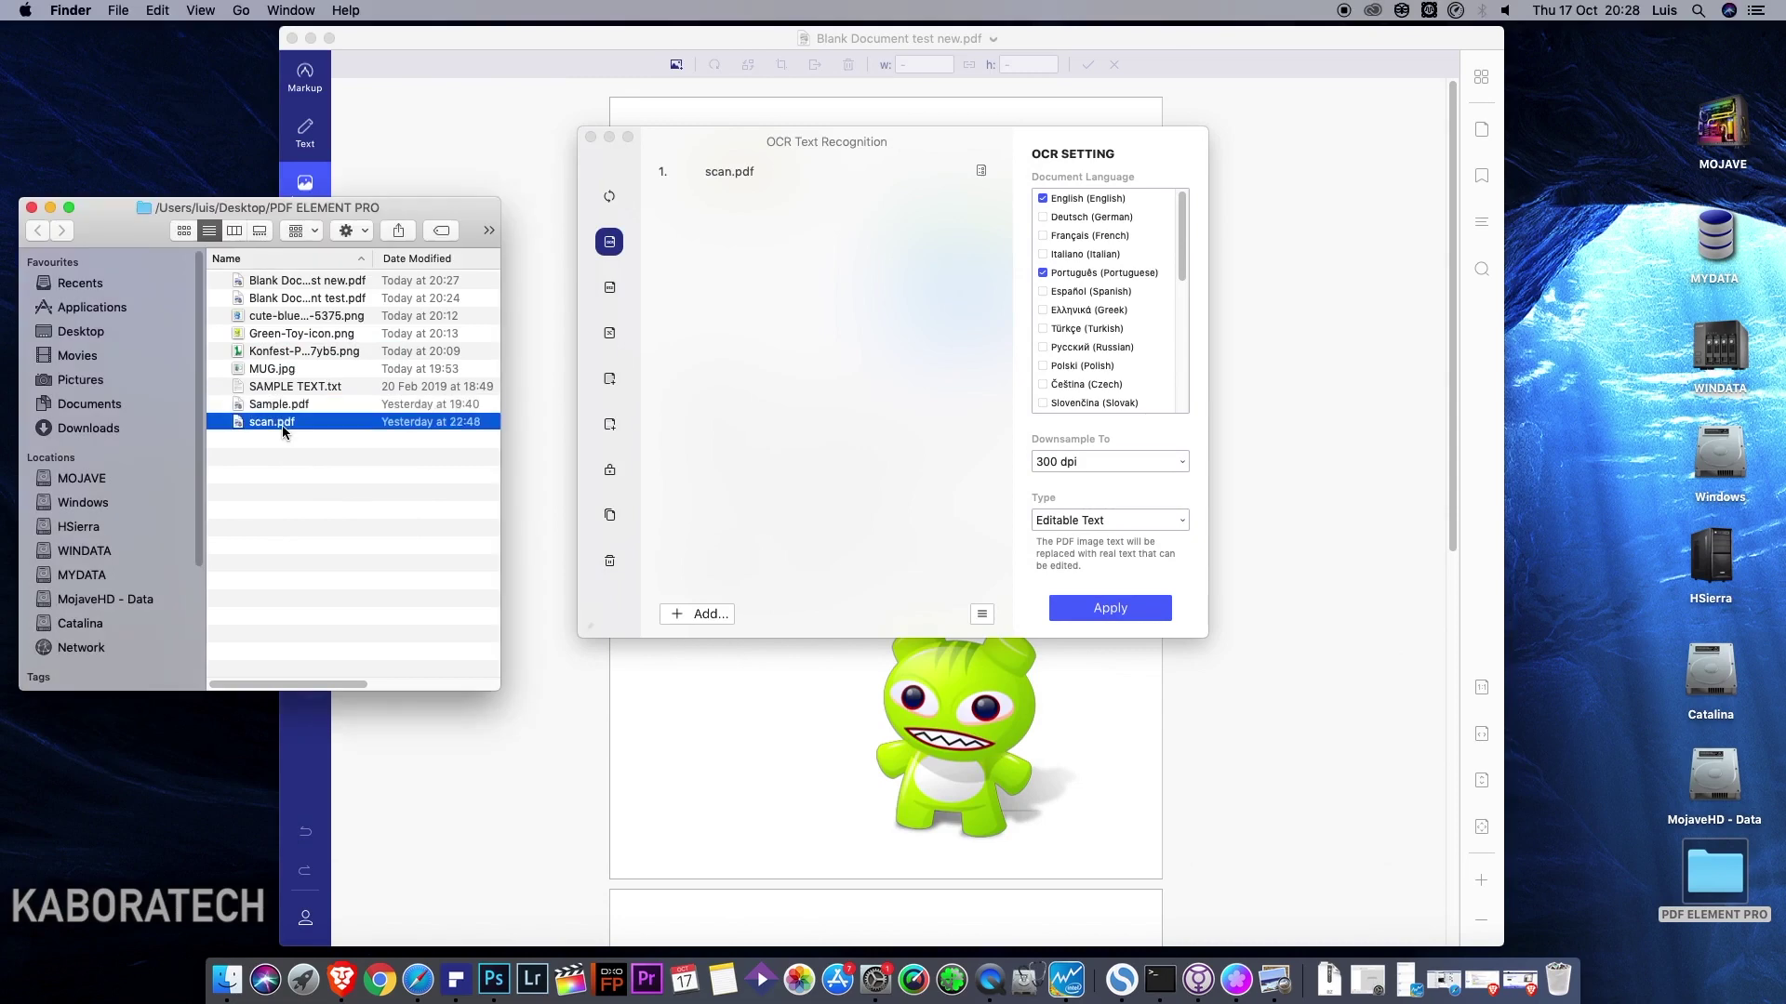
pyautogui.scroll(-5, 522, 275)
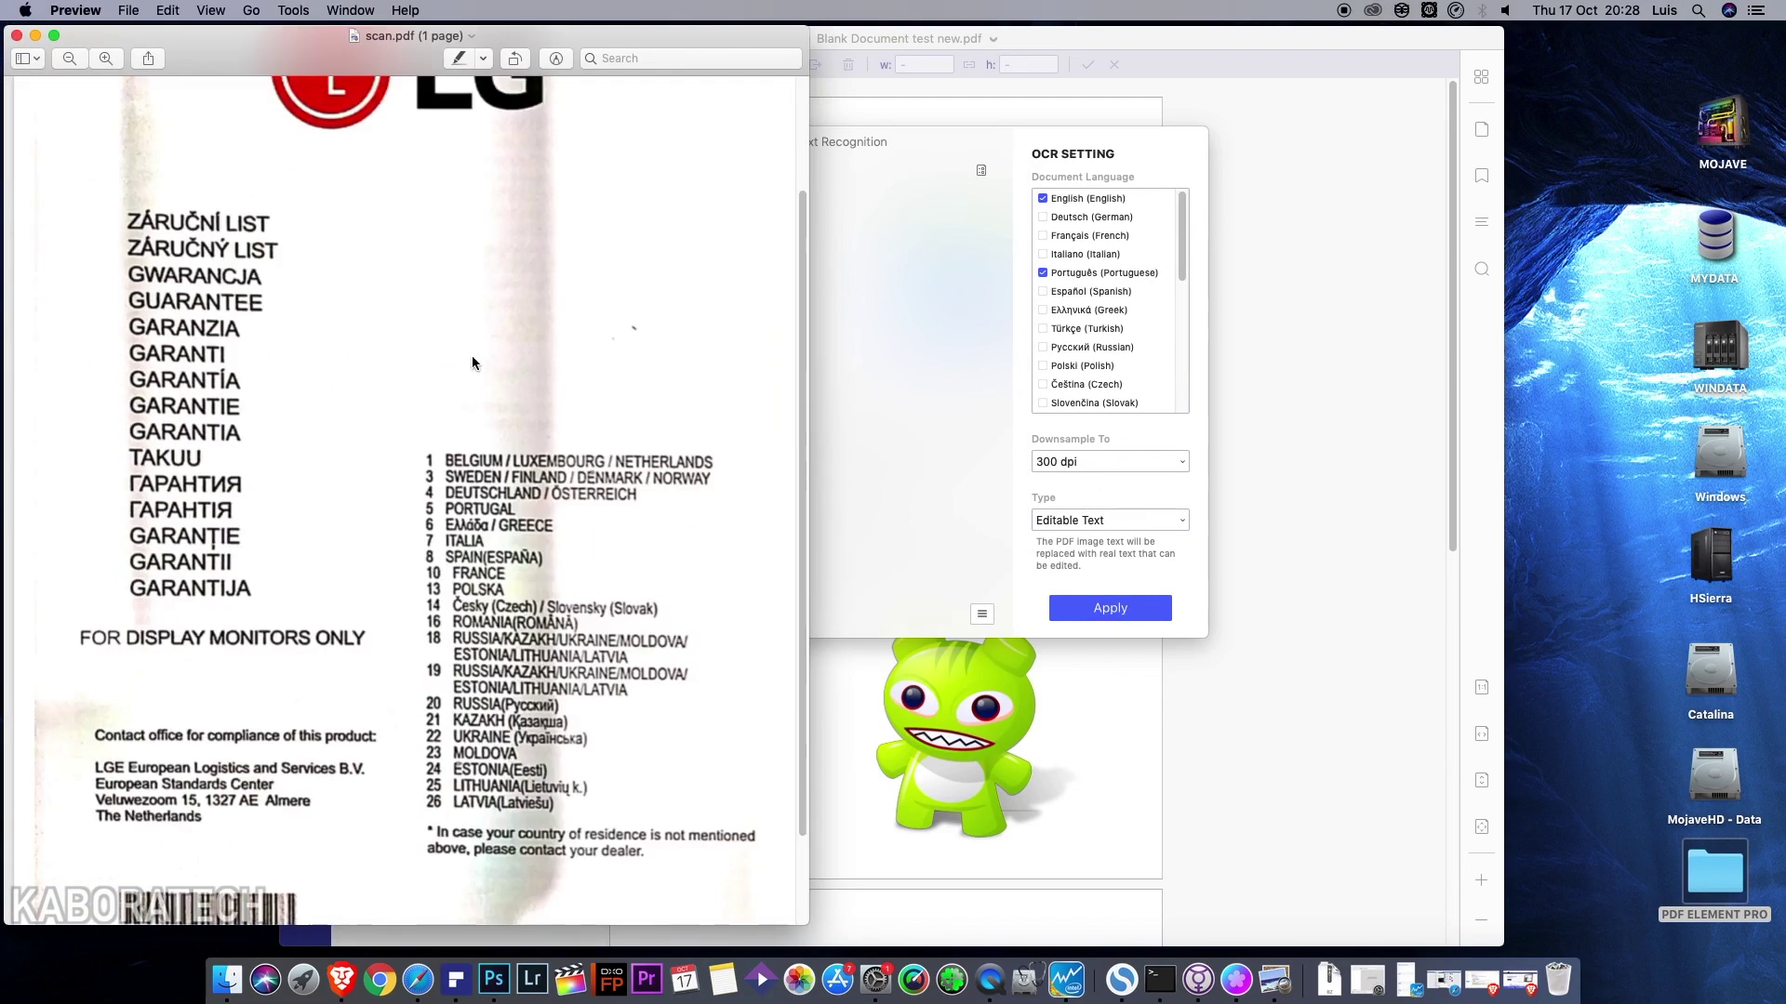
pyautogui.click(174, 390)
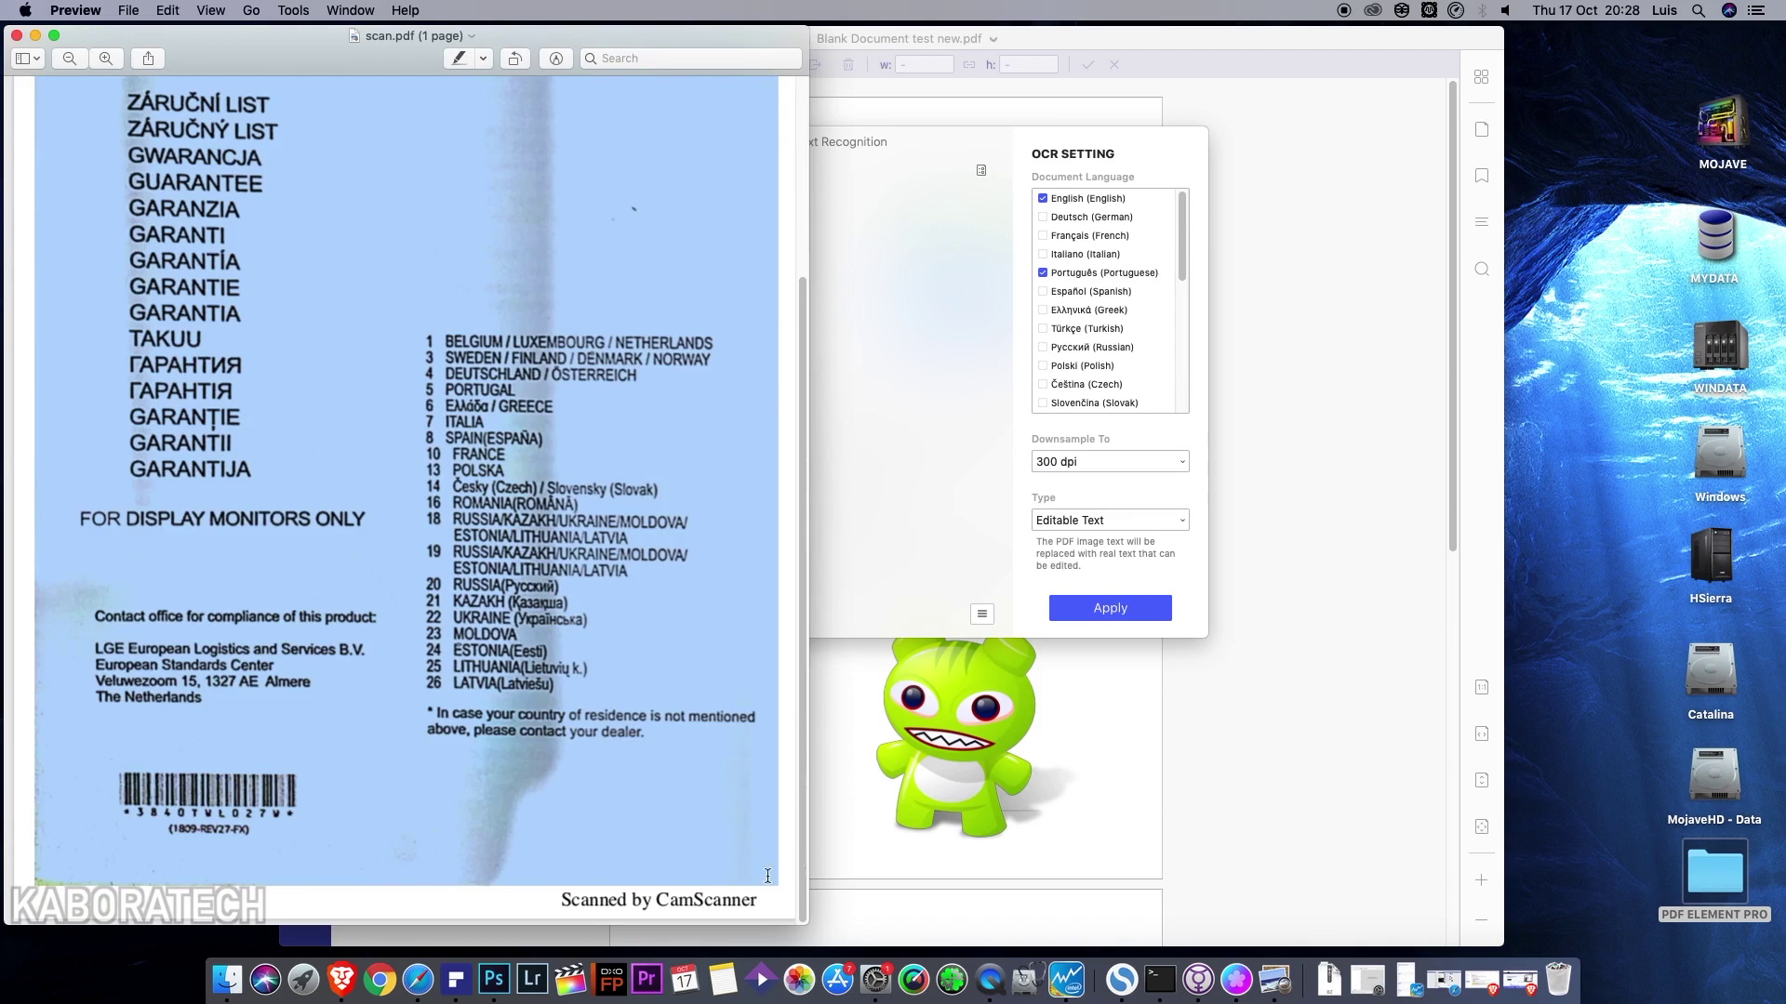
pyautogui.click(667, 895)
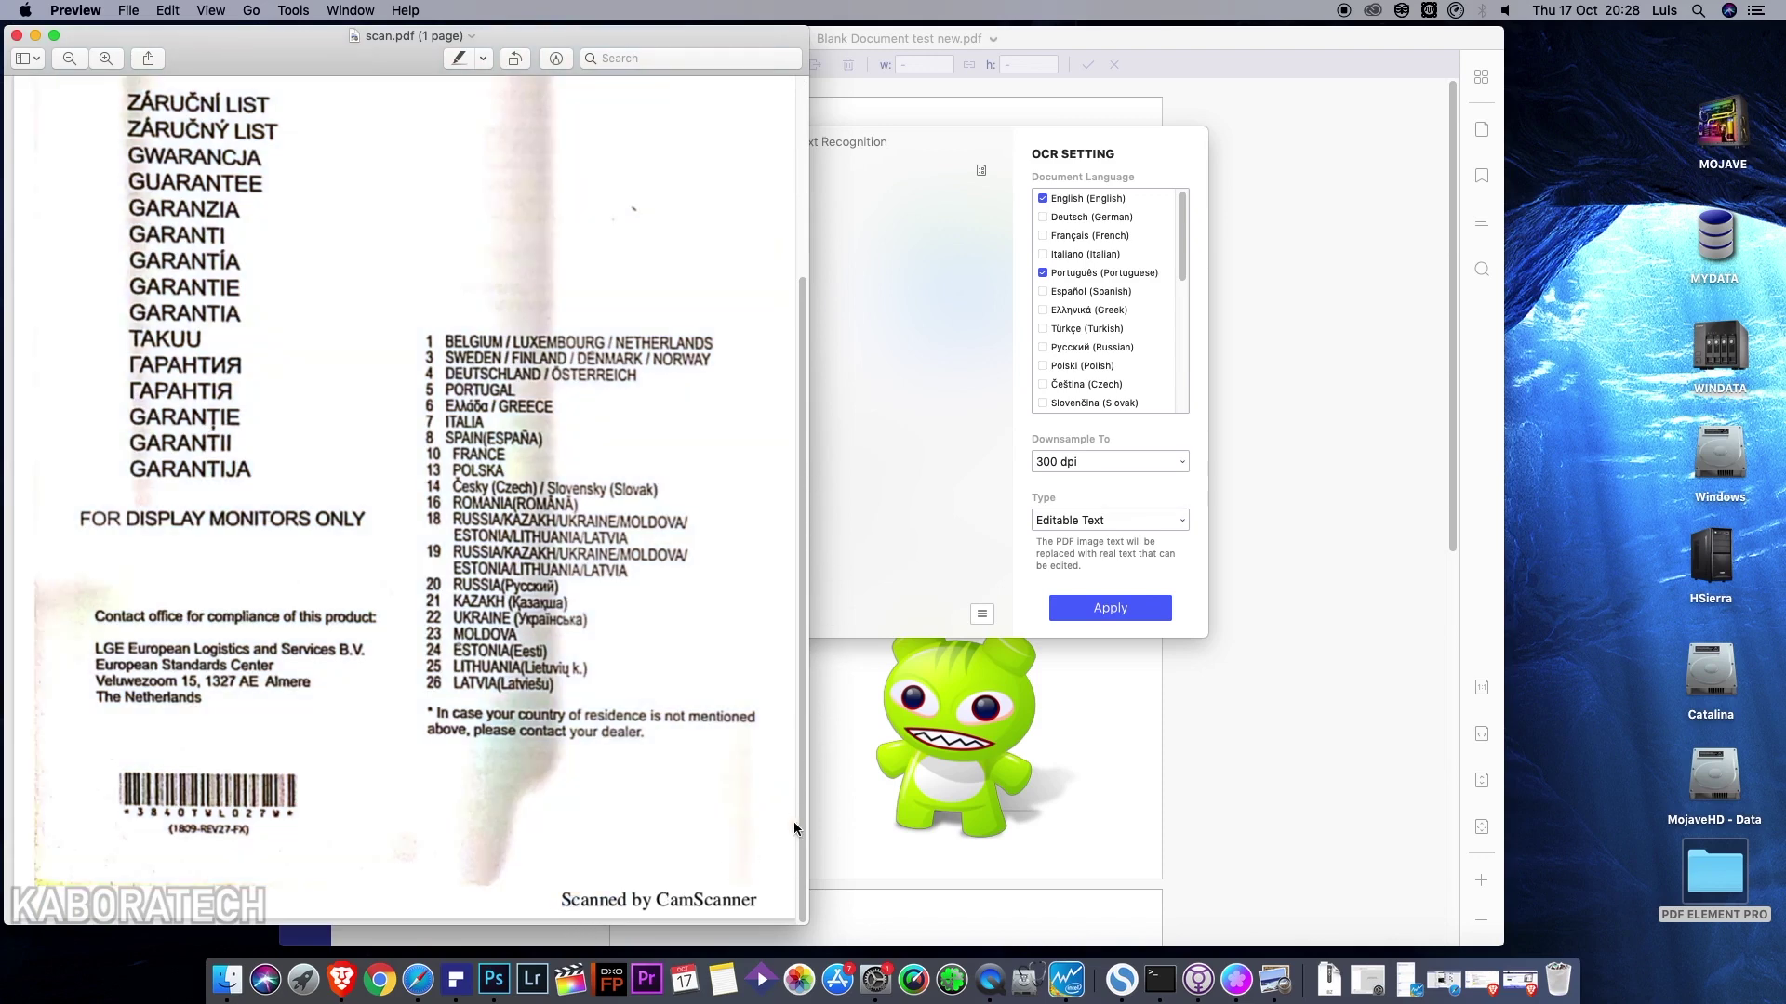
pyautogui.scroll(5, 794, 822)
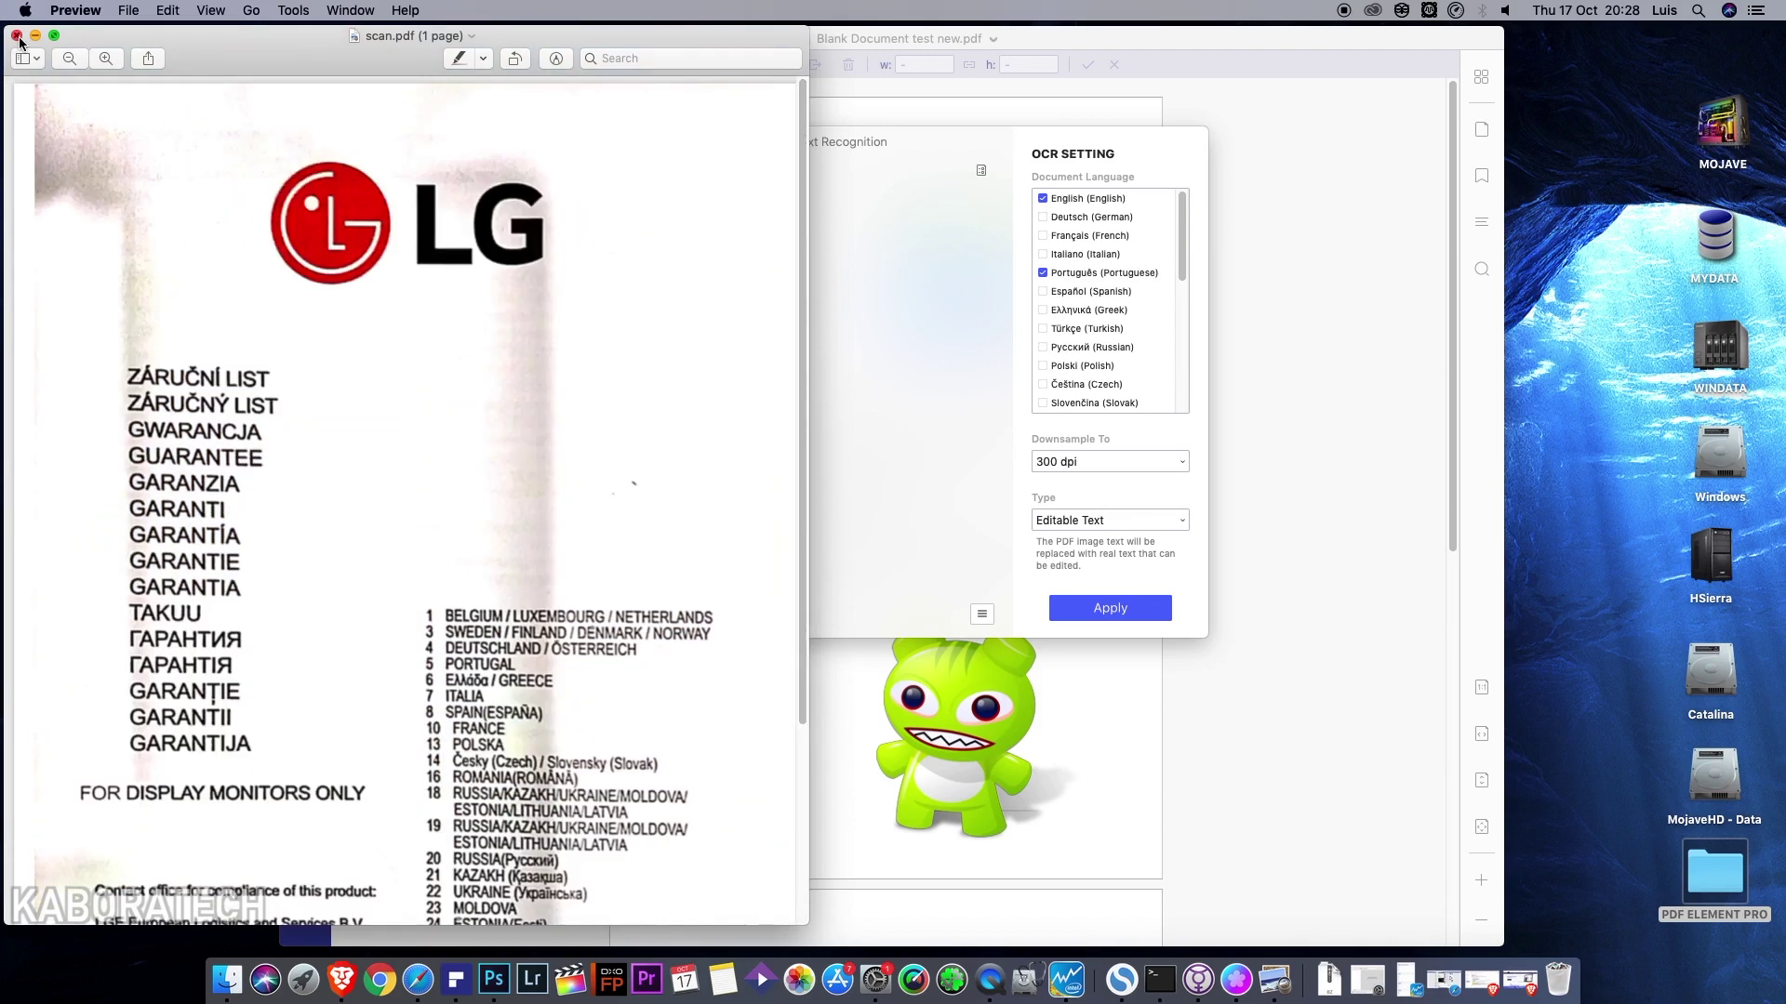
pyautogui.click(18, 37)
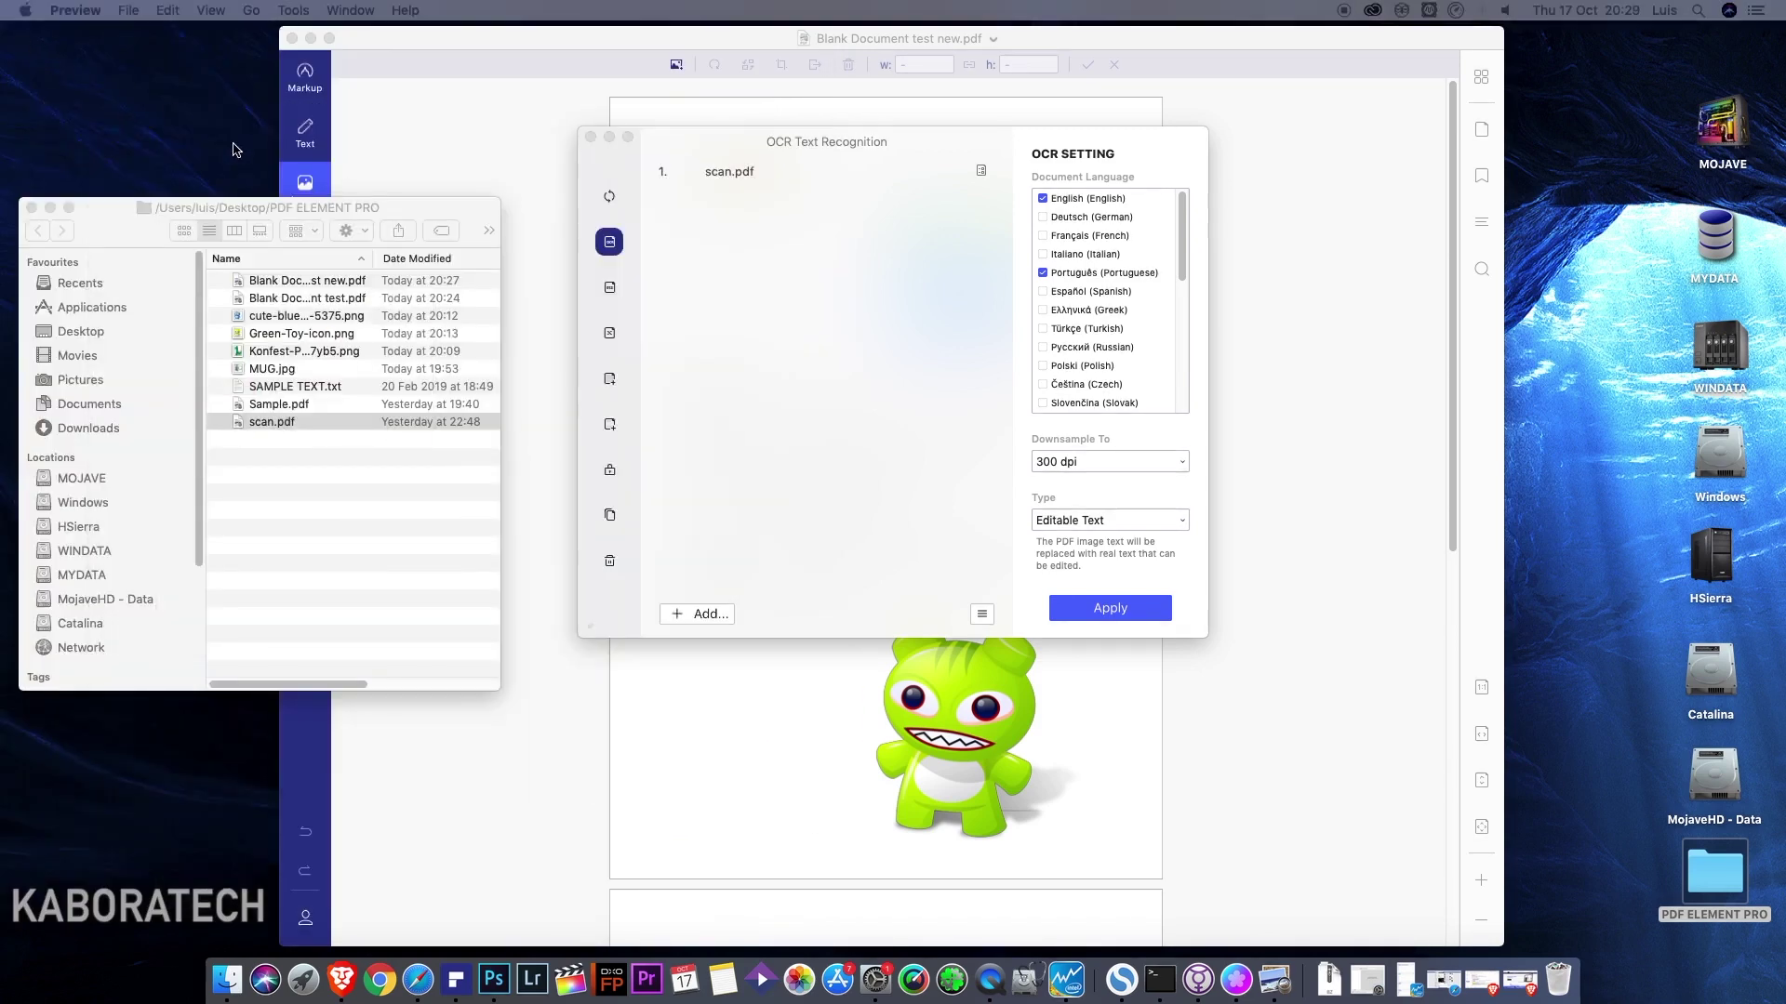
pyautogui.click(32, 208)
pyautogui.click(712, 172)
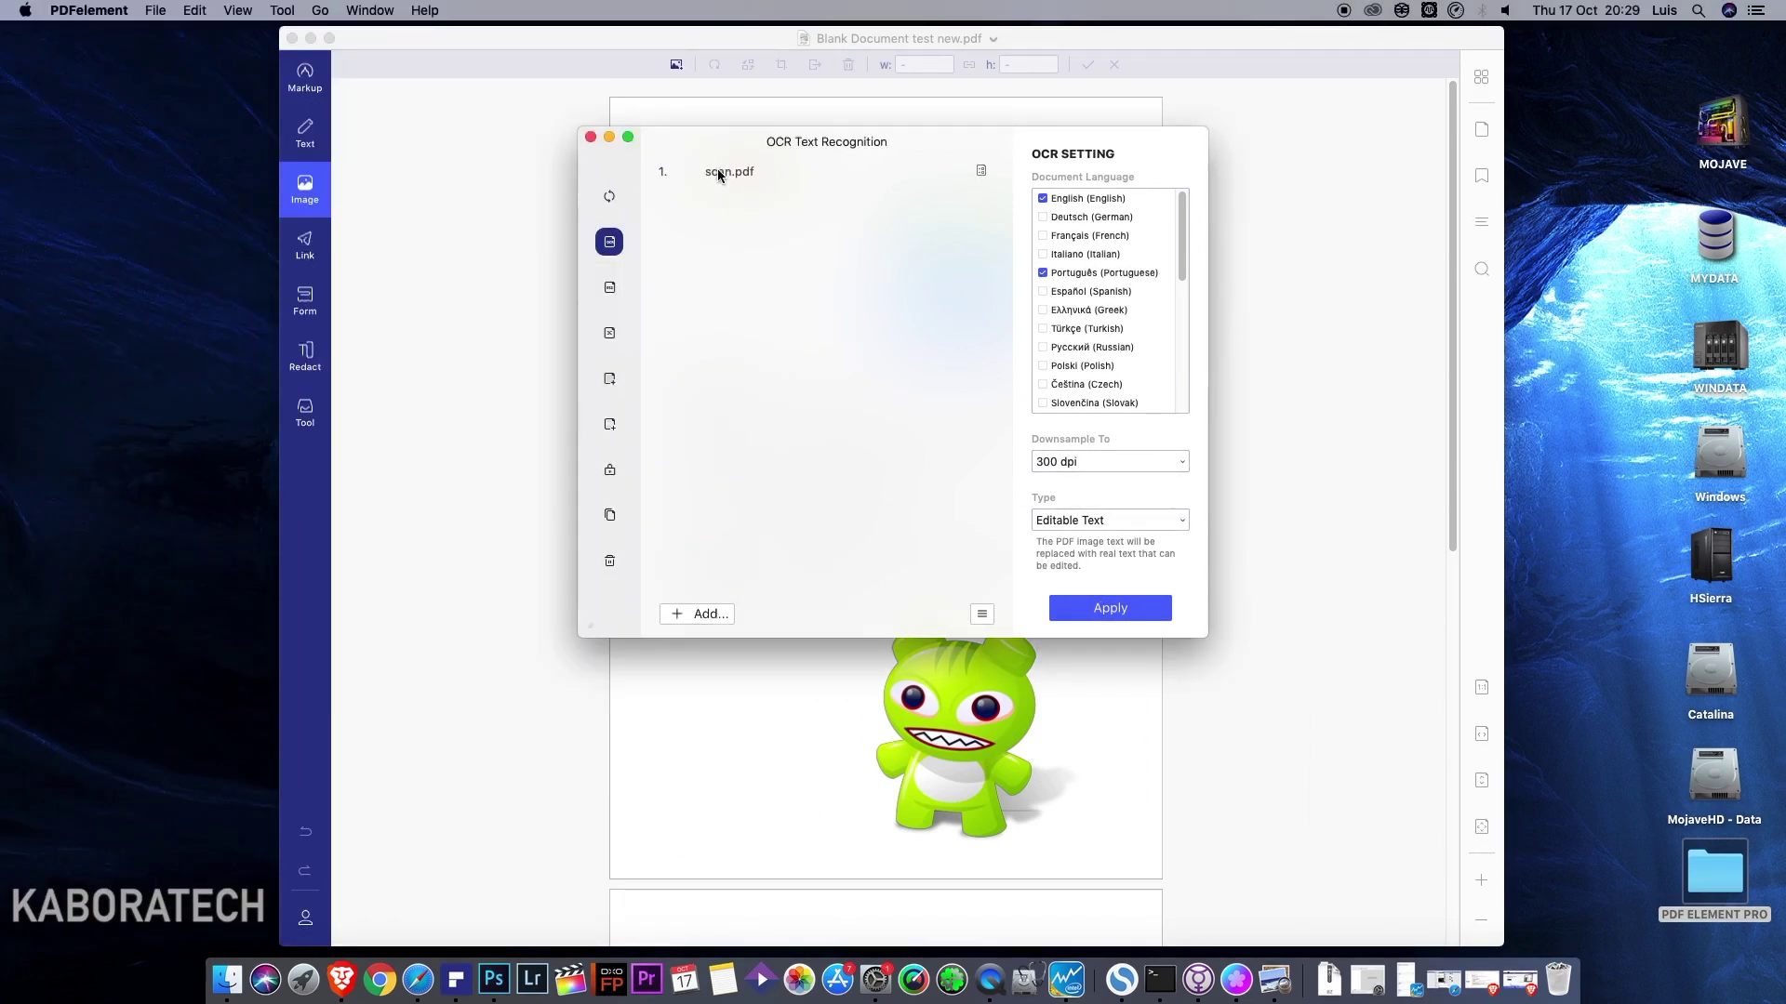
pyautogui.click(729, 176)
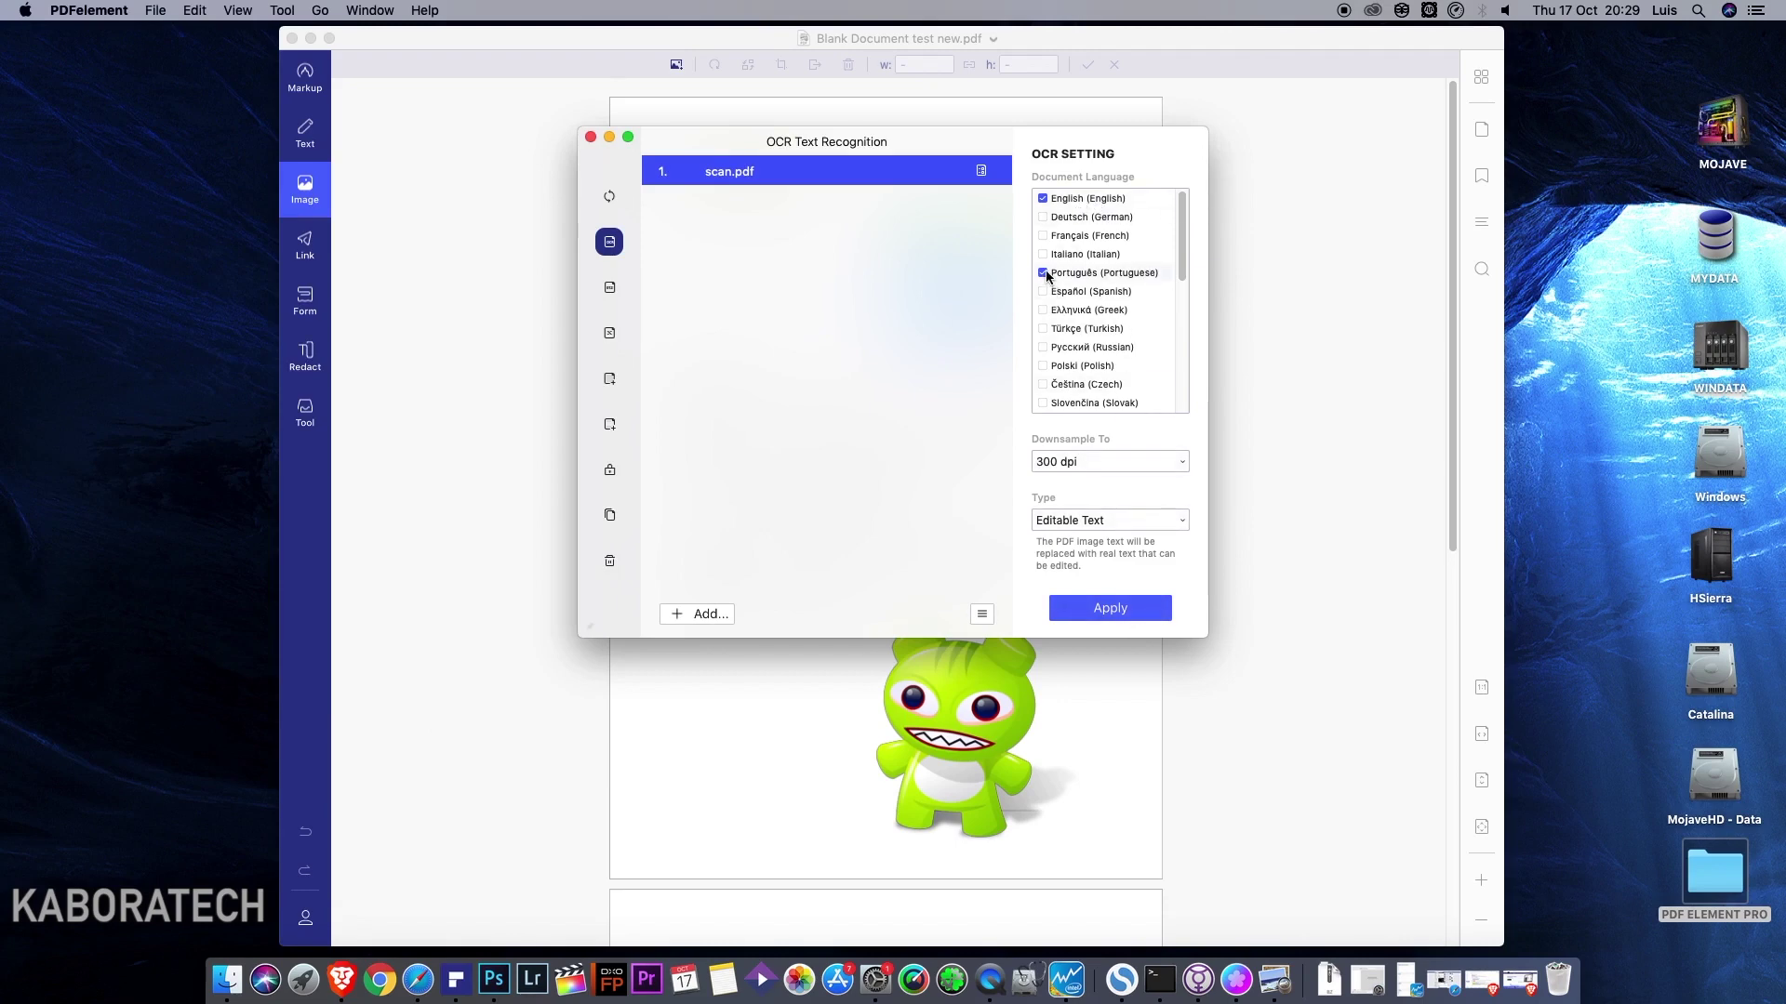
# Run English and Portuguese OCR on scan.pdf, saving the output in the PDF ELEMENT PRO folder.
pyautogui.moveTo(1184, 247); pyautogui.dragTo(1200, 196)
pyautogui.click(1127, 609)
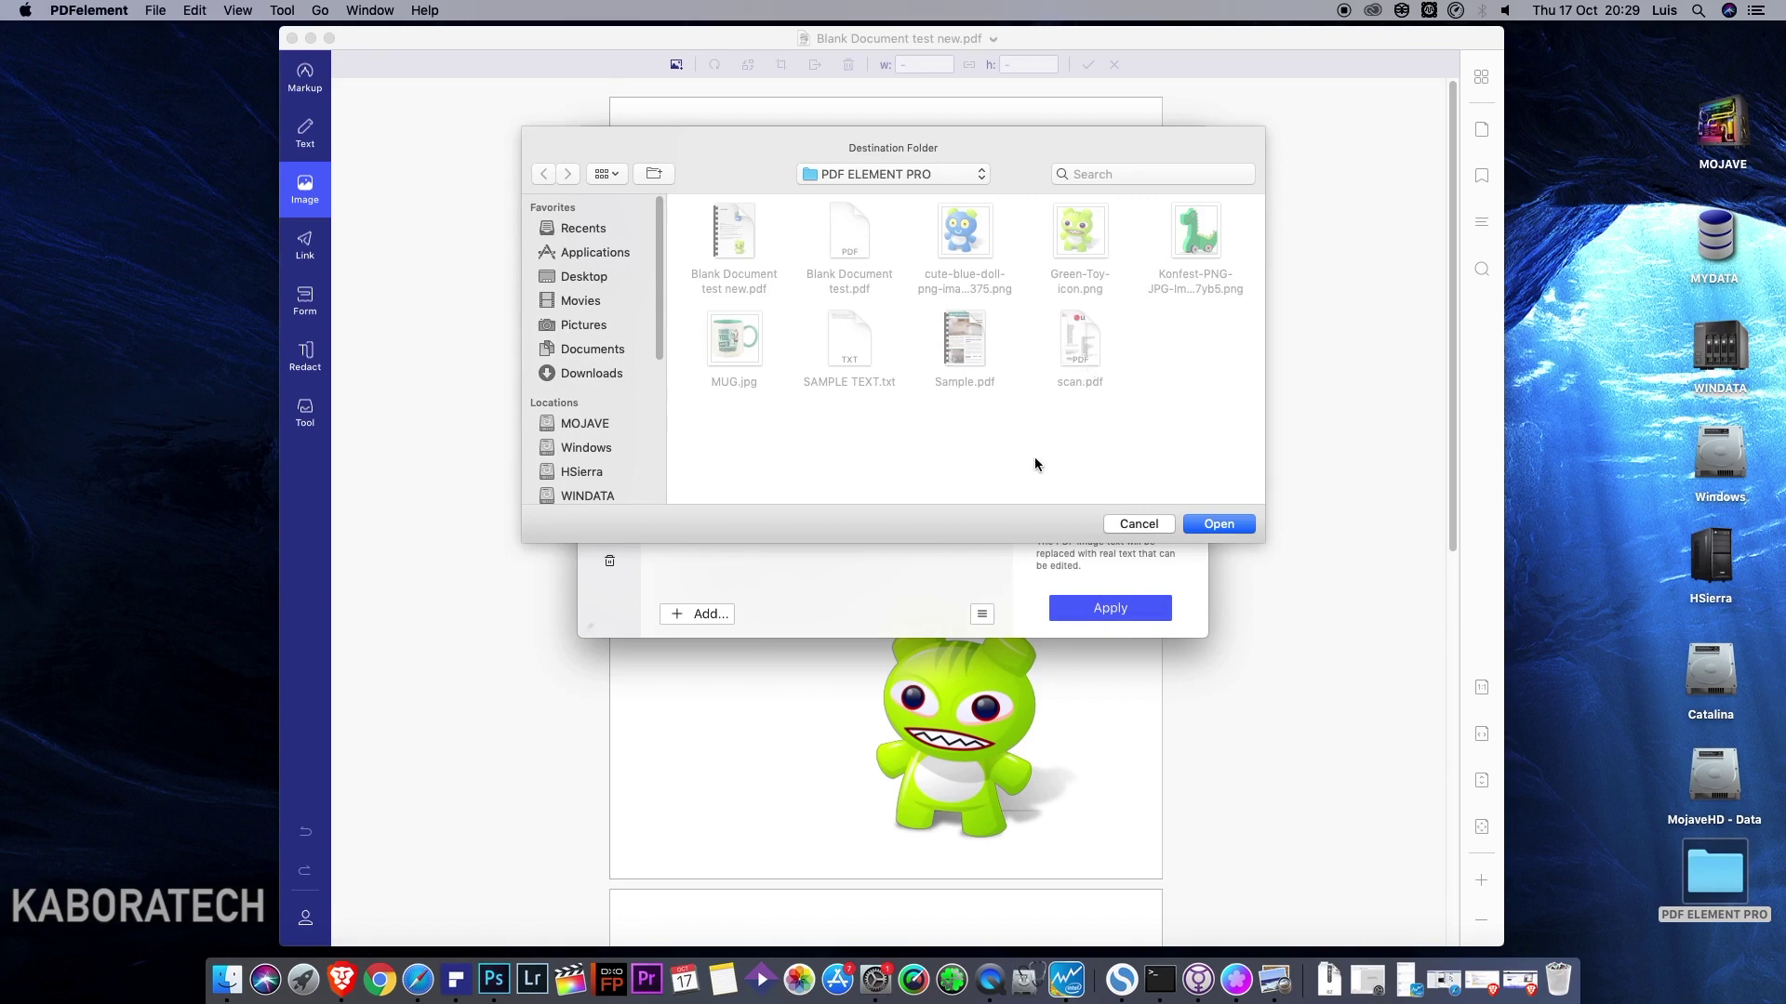
pyautogui.click(1202, 527)
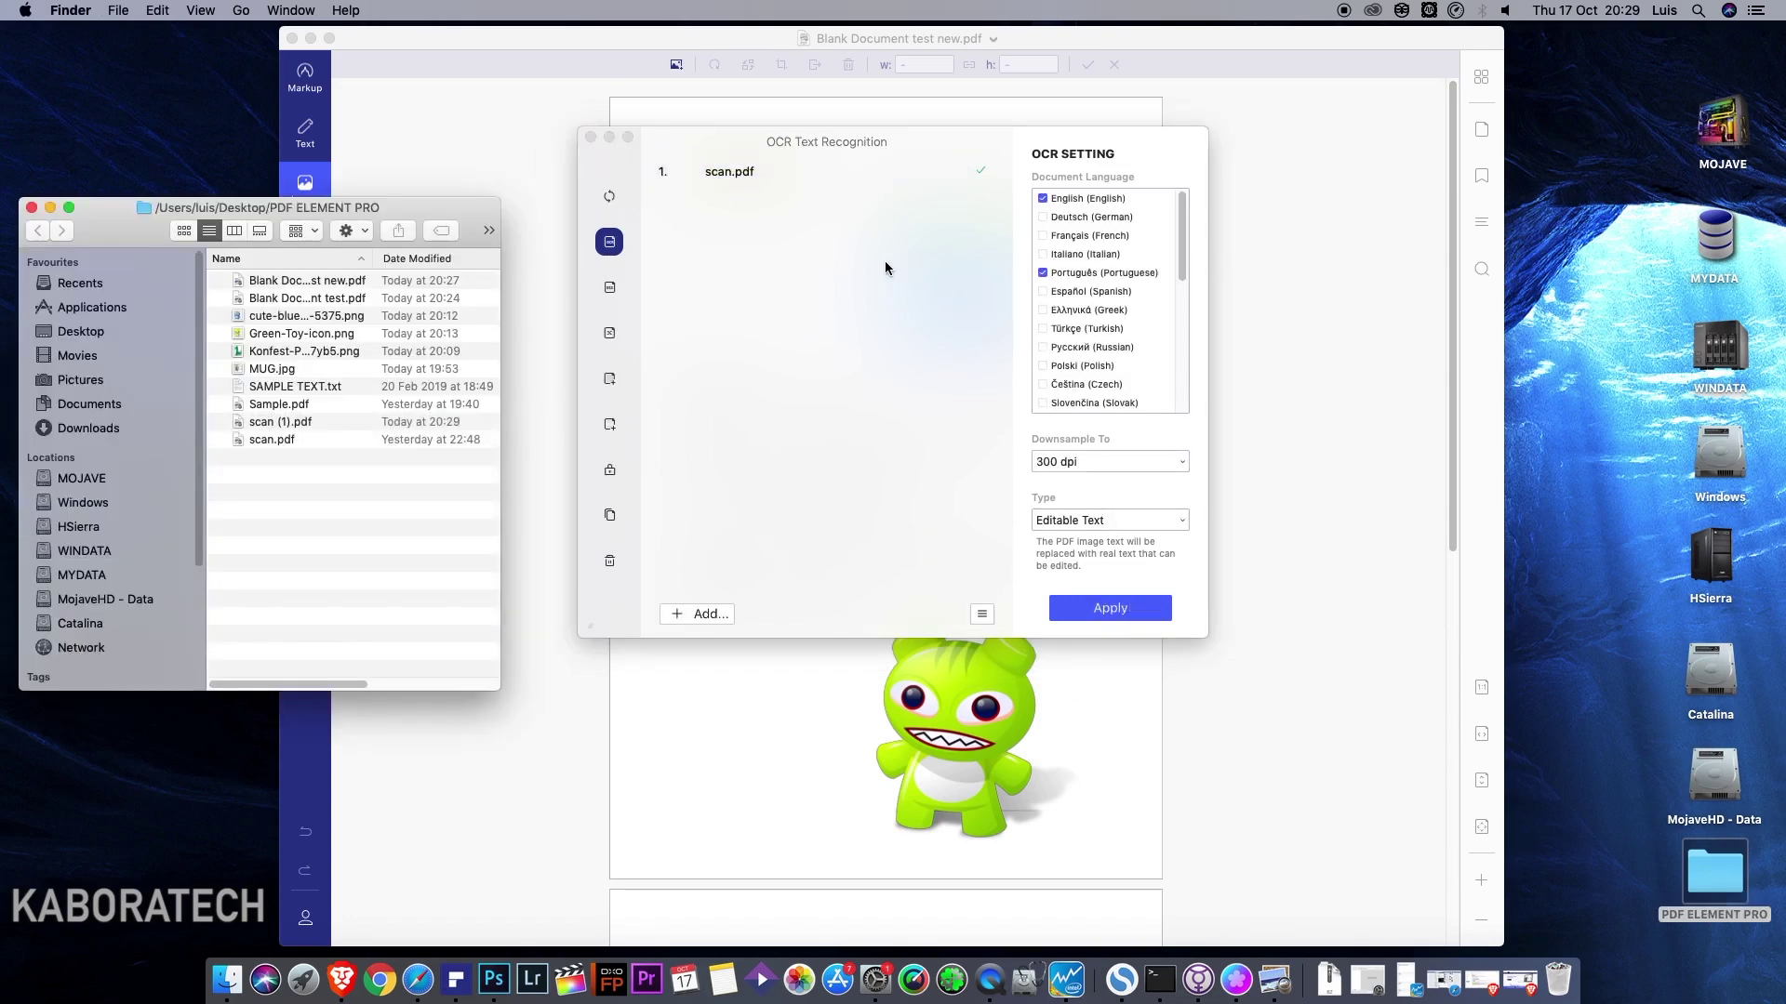
# Check scan (1).pdf in Preview, then close Preview, the OCR dialog and the open document.
pyautogui.click(296, 427)
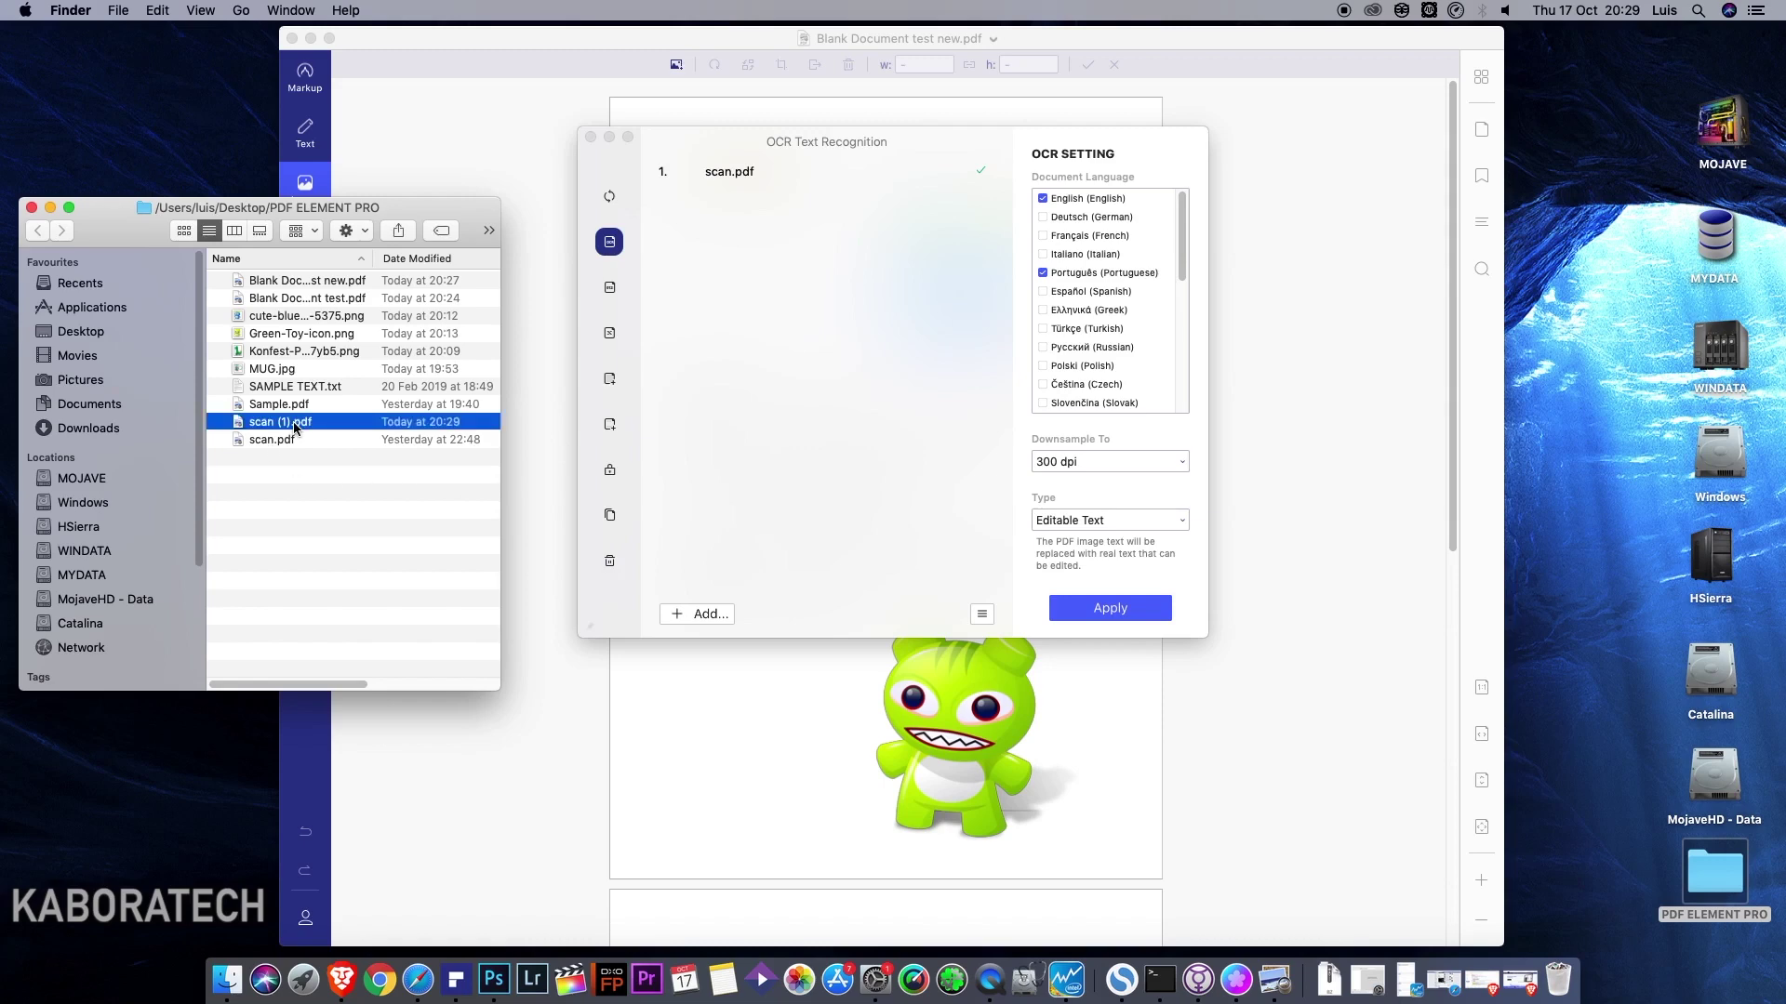
pyautogui.doubleClick(293, 421)
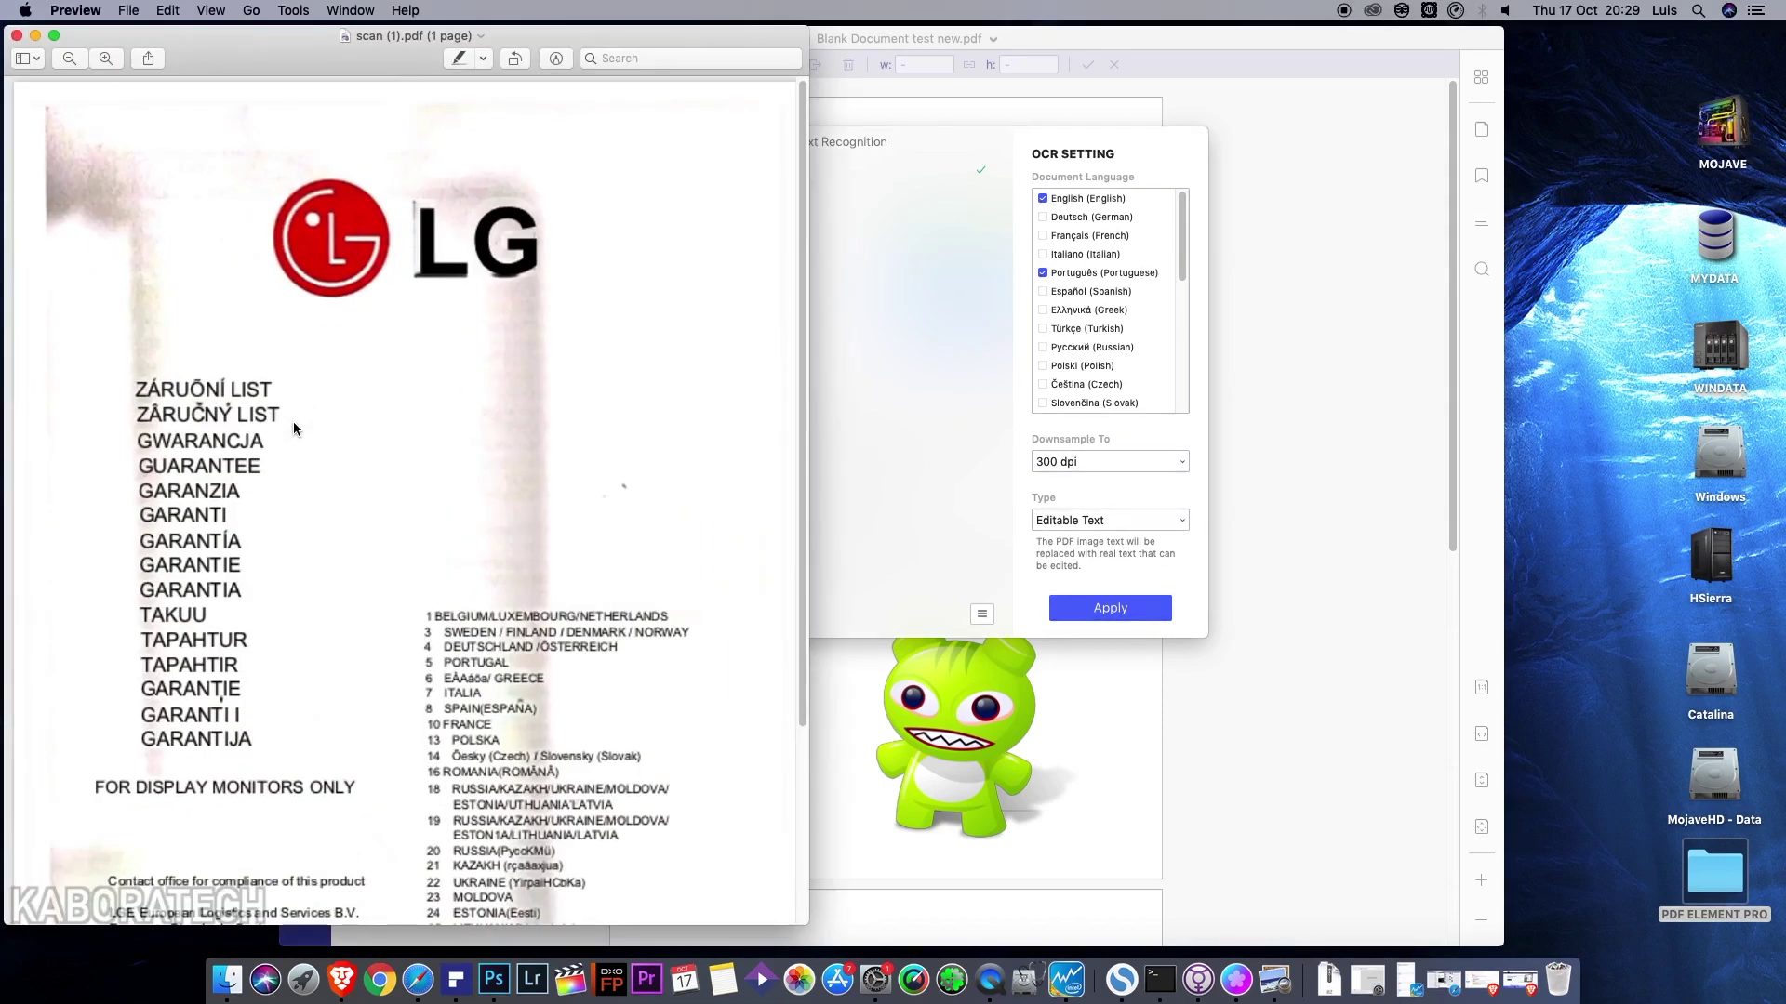
pyautogui.click(15, 36)
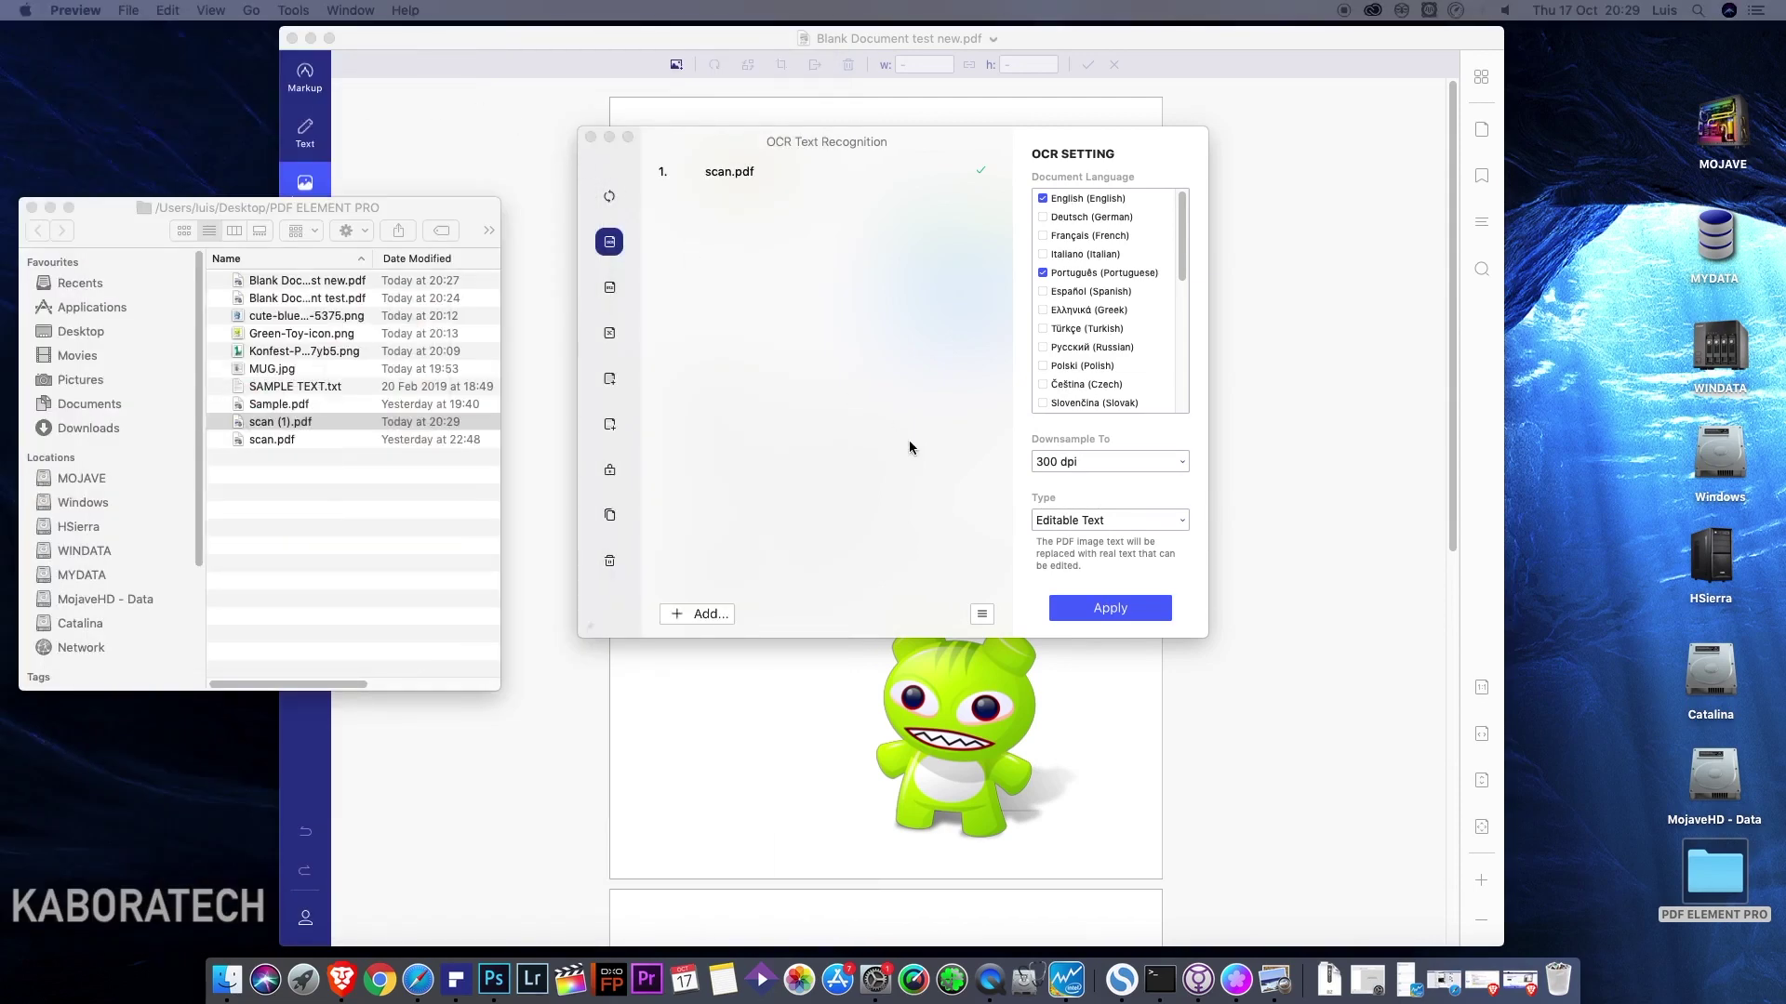
pyautogui.click(591, 137)
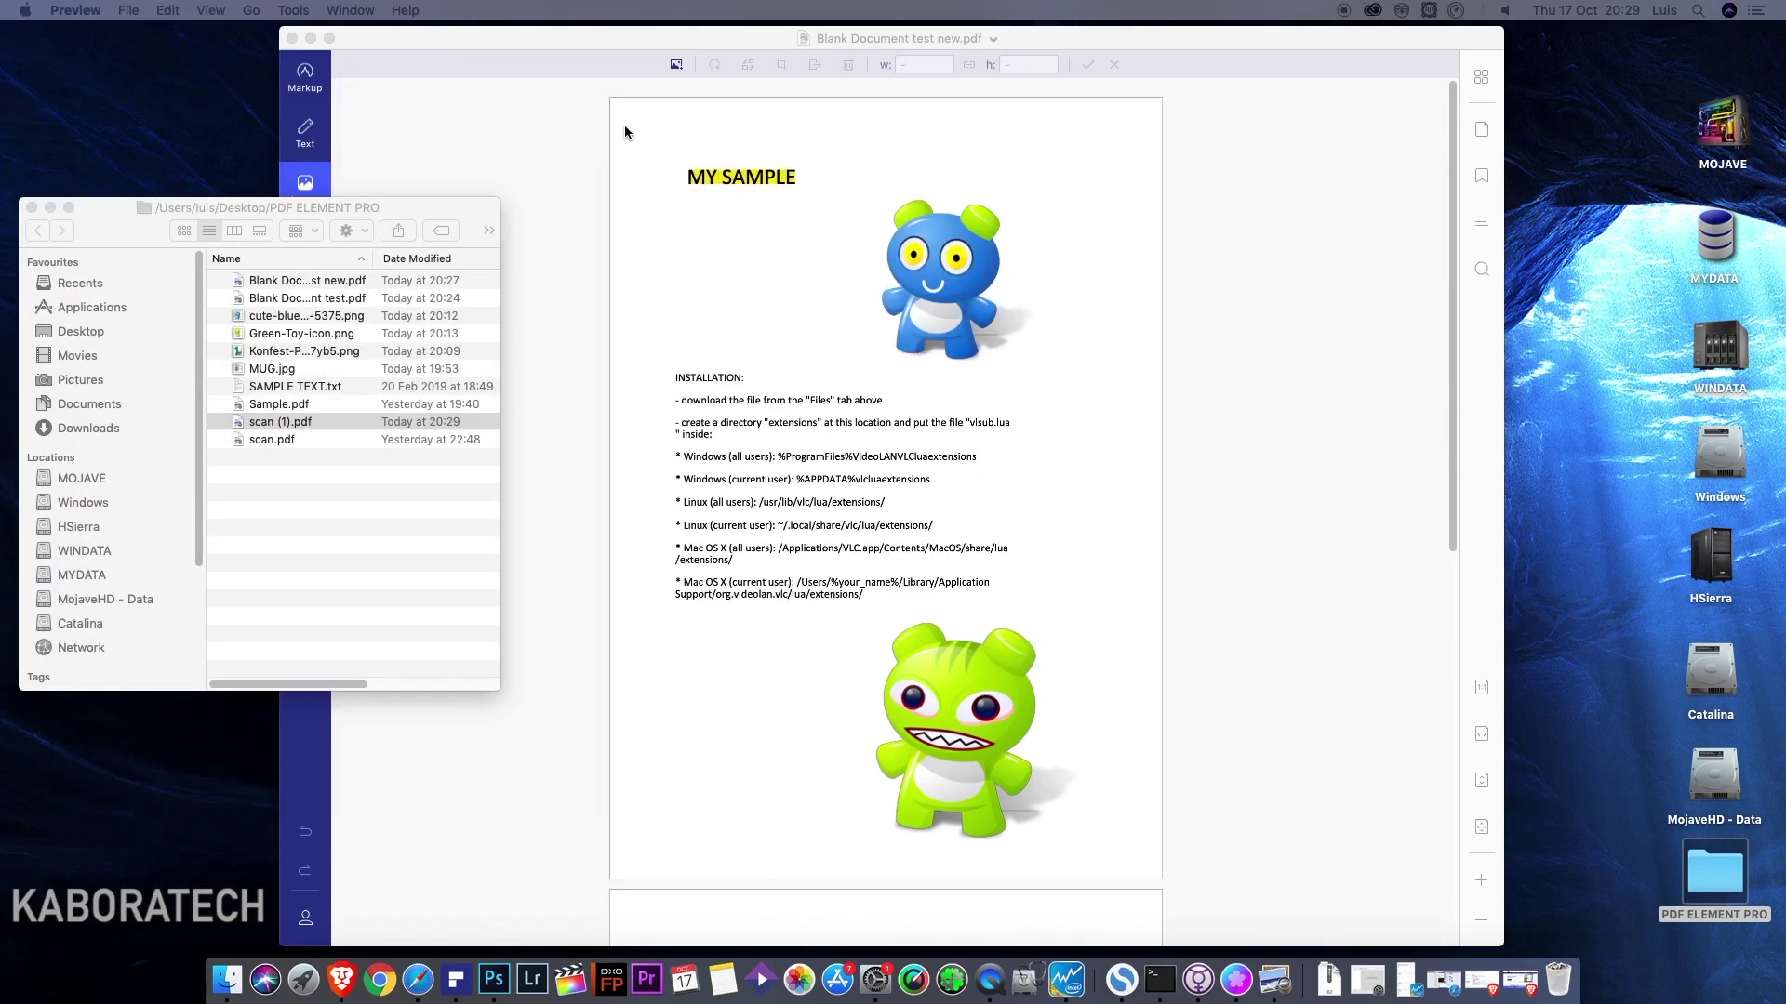
pyautogui.click(292, 39)
# Open scan (1).pdf in PDFelement and move its window further right.
pyautogui.click(856, 672)
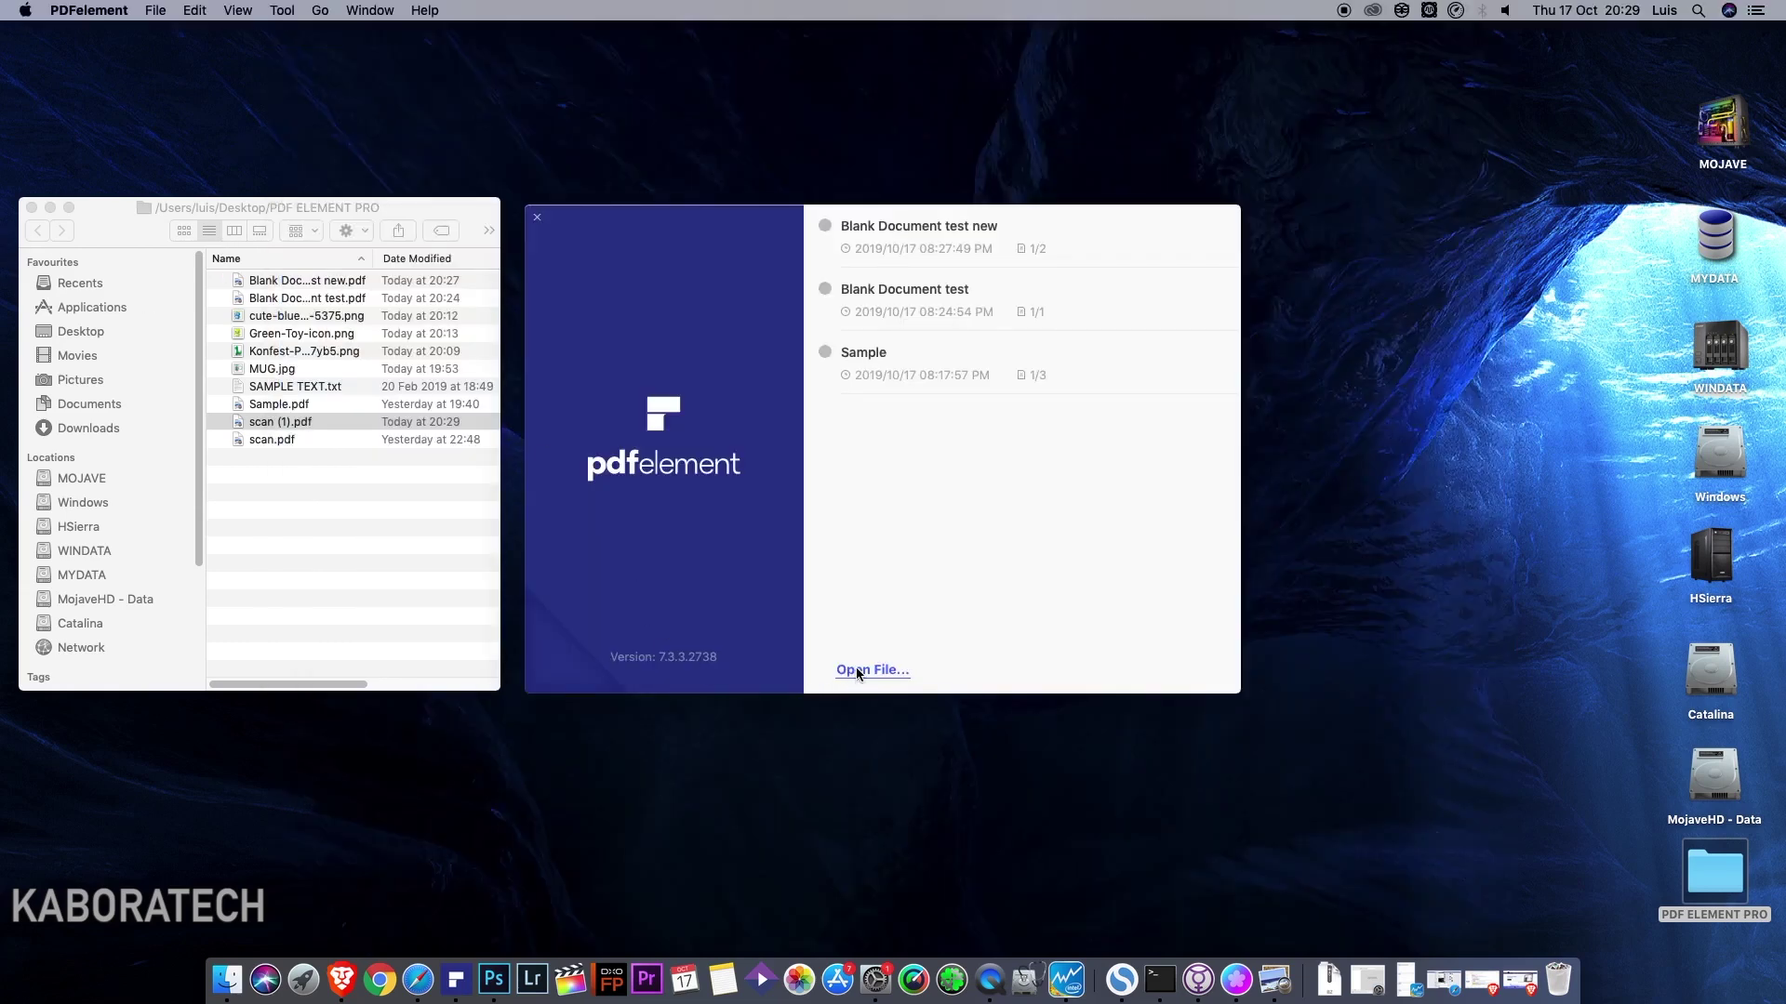
pyautogui.click(865, 671)
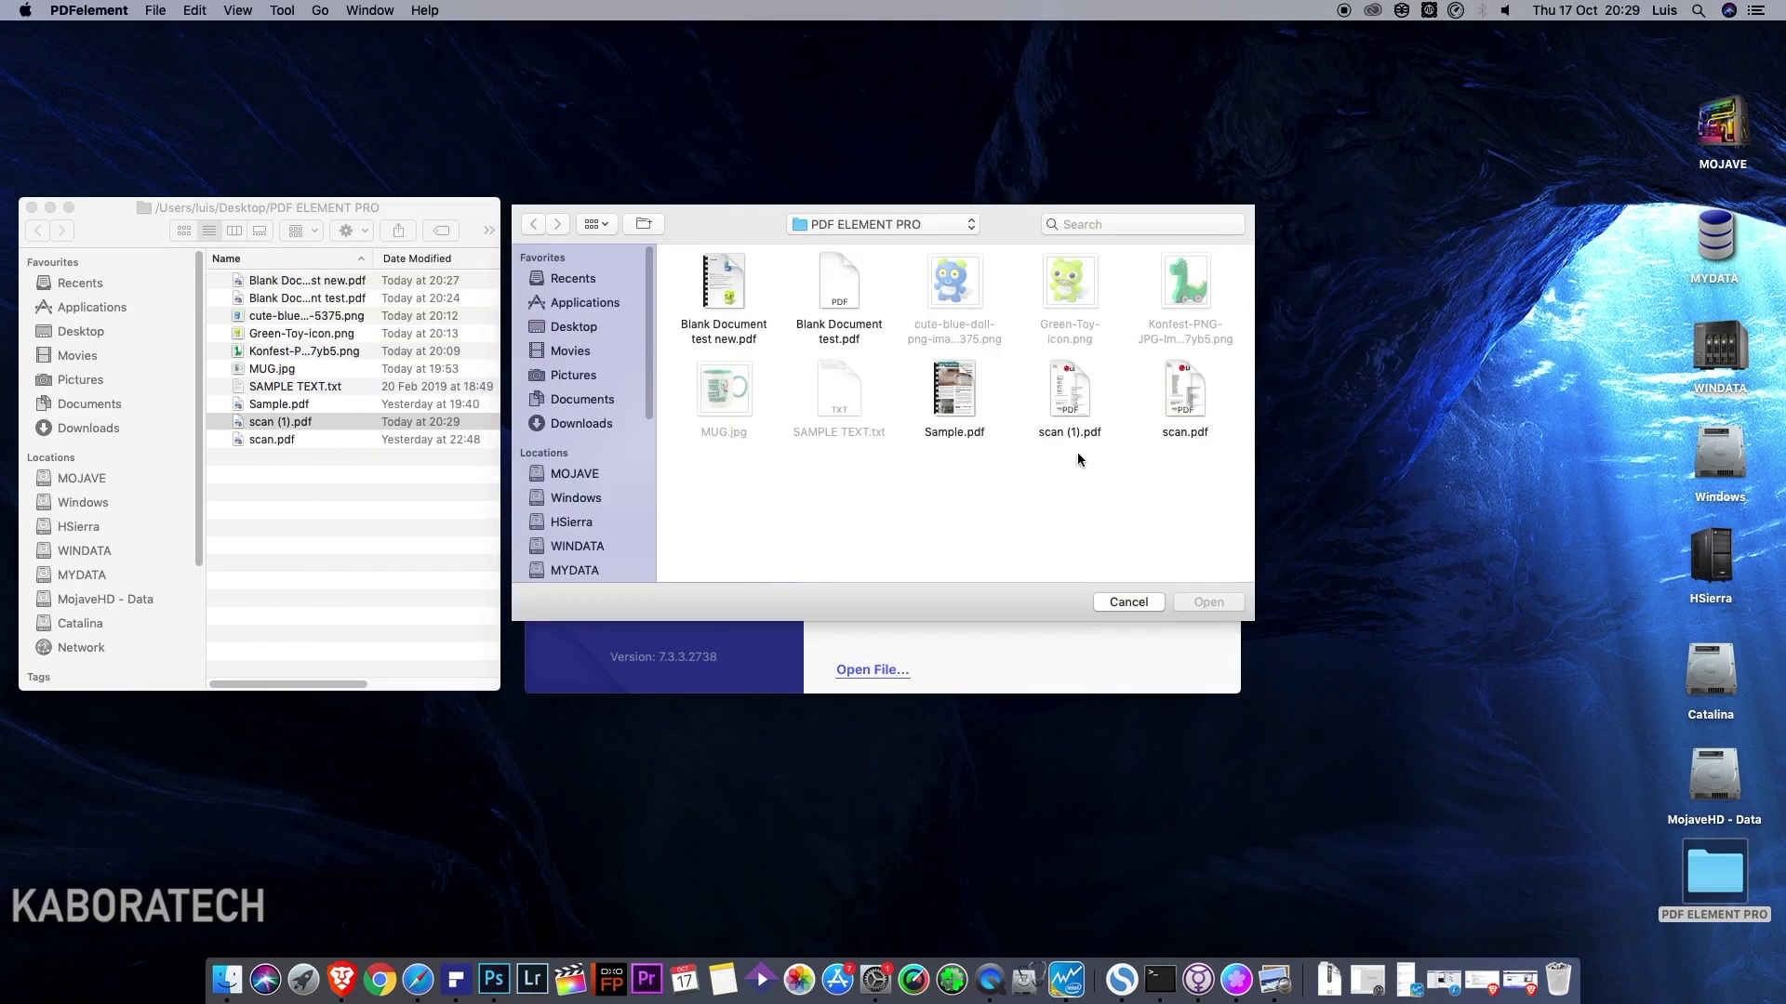
pyautogui.click(1069, 395)
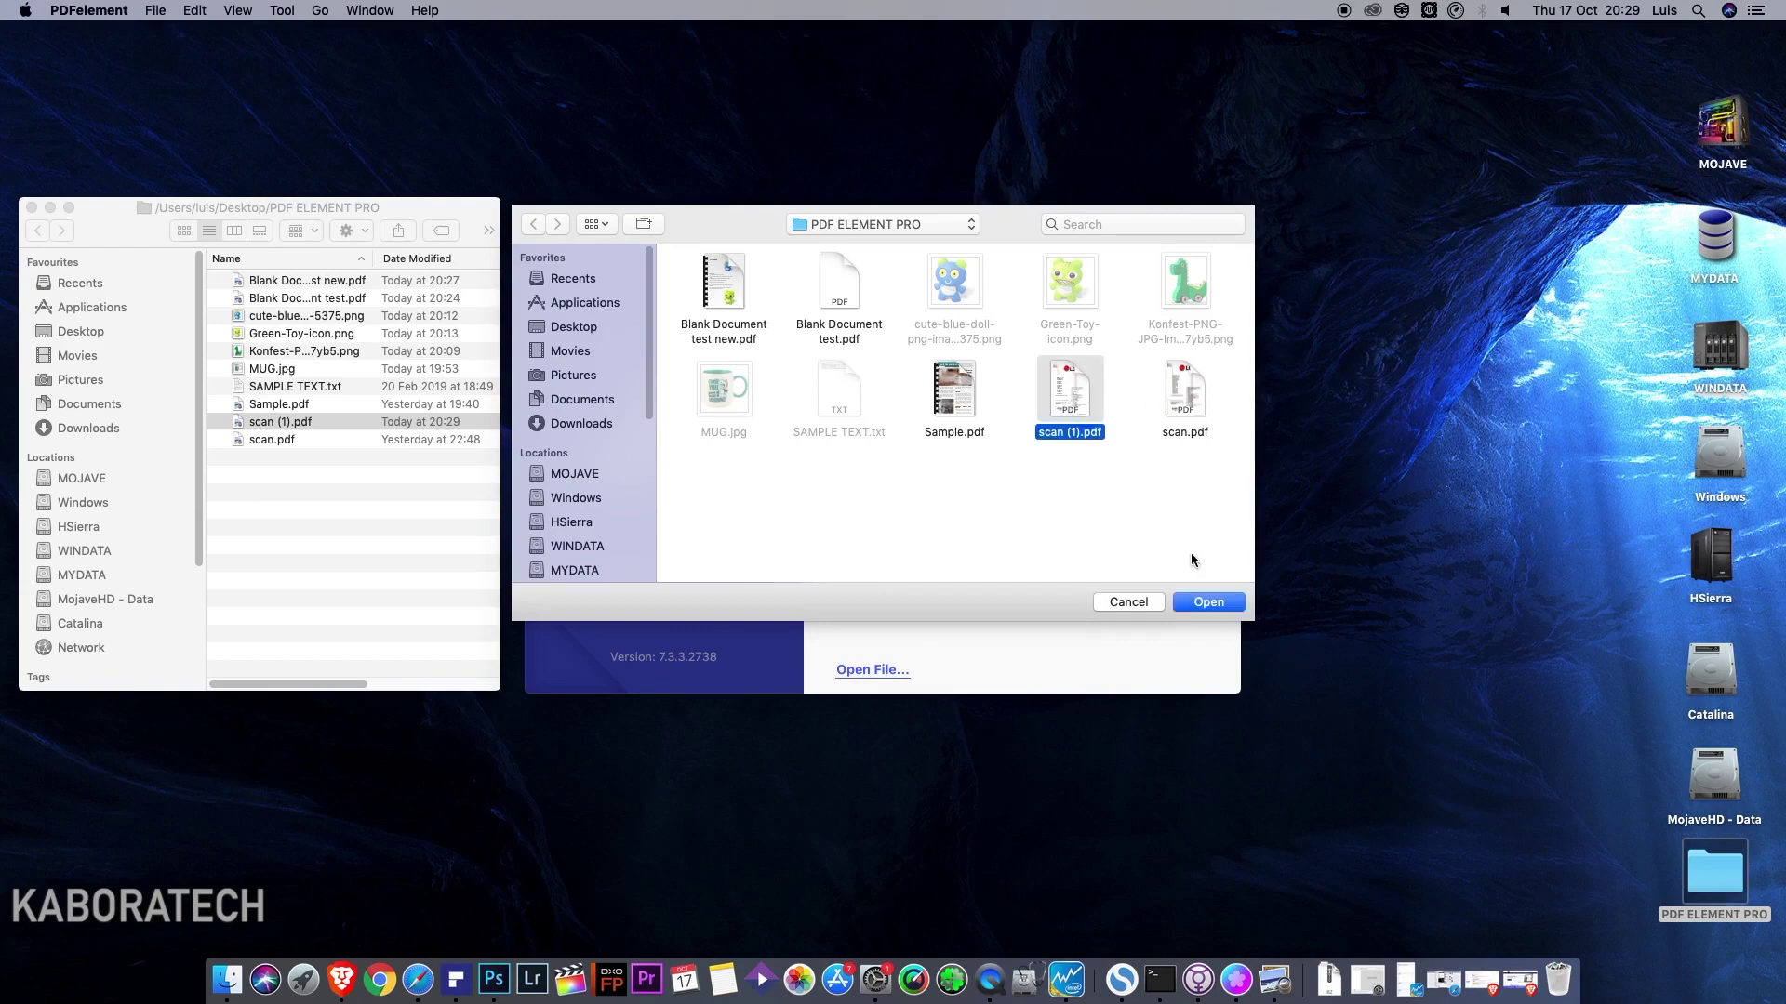
pyautogui.click(1224, 606)
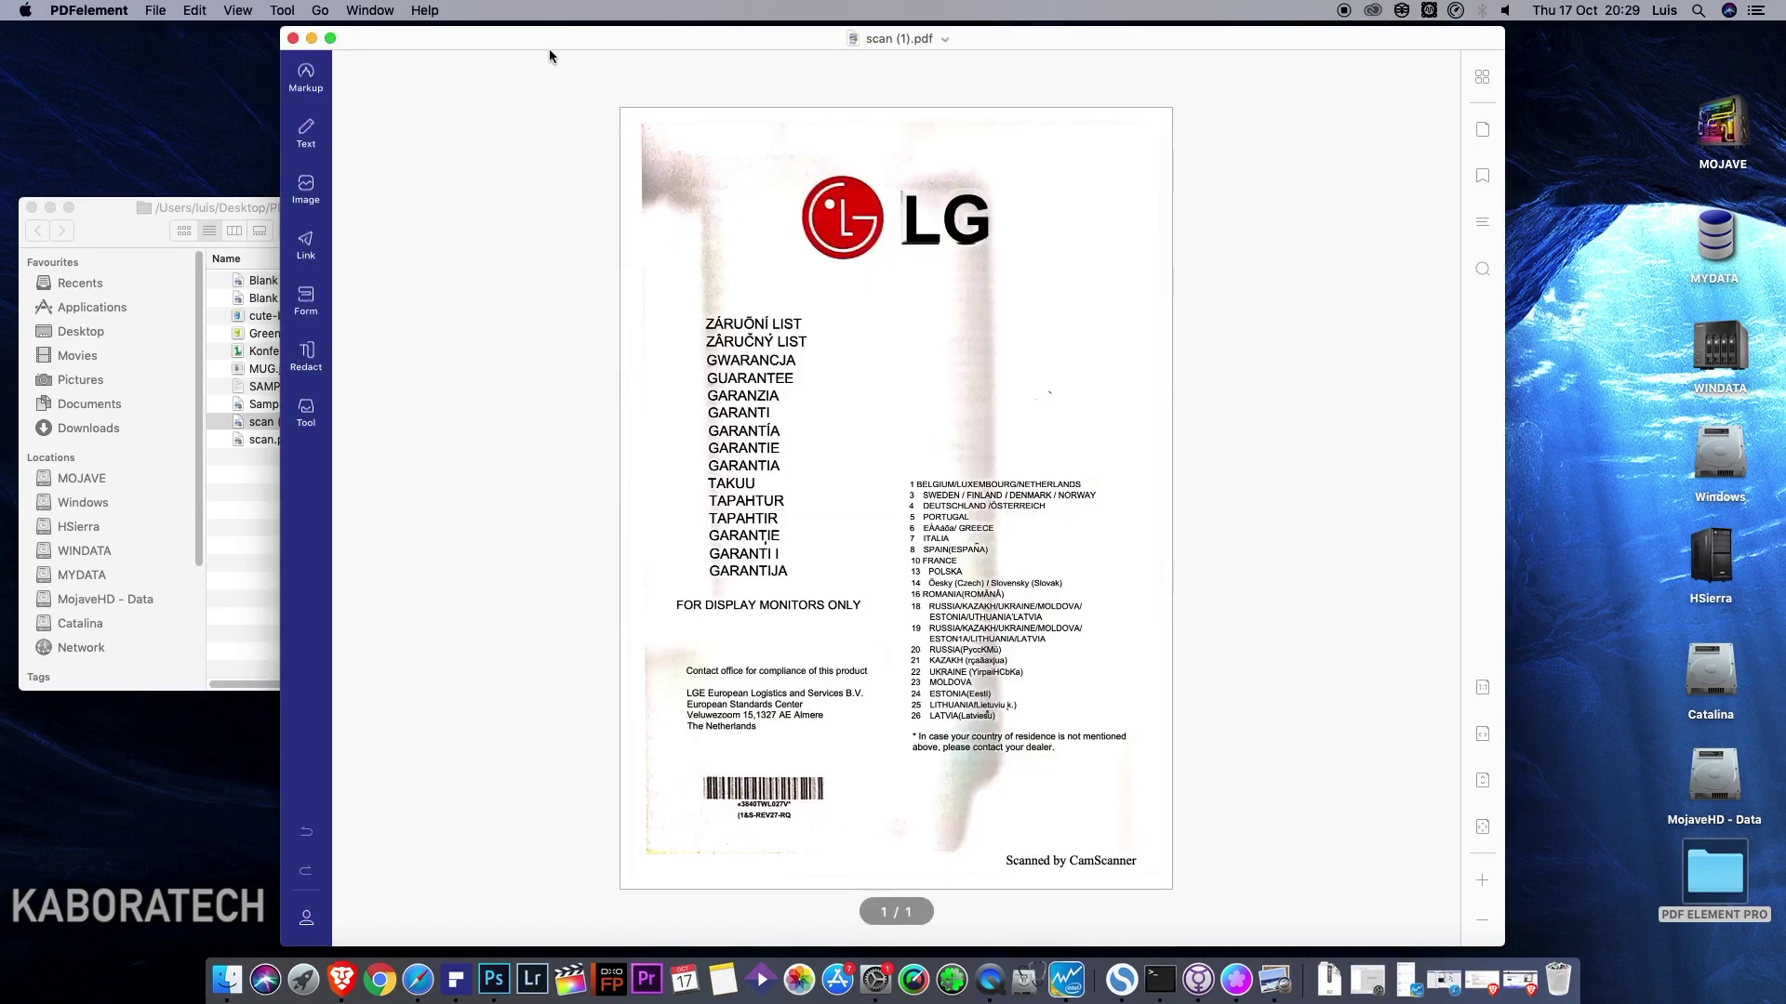
pyautogui.moveTo(548, 52); pyautogui.dragTo(731, 54)
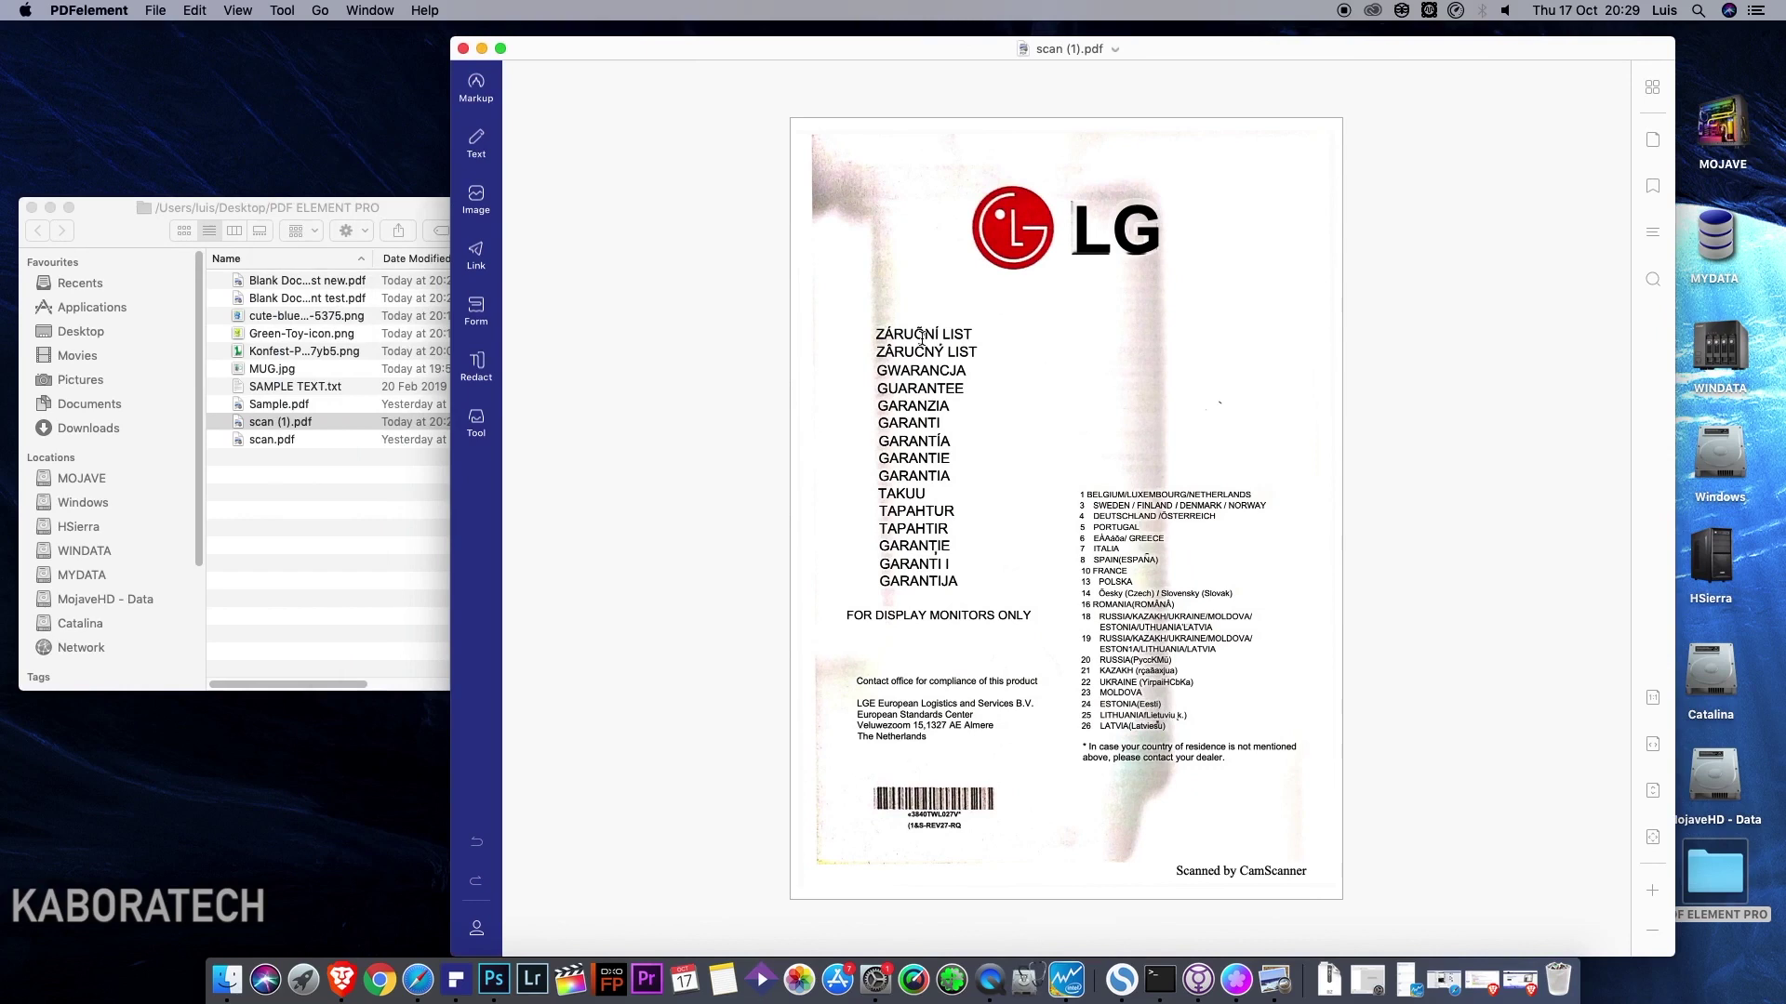
# Delete the GARANTÍA line from the warranty-language text block.
pyautogui.click(475, 141)
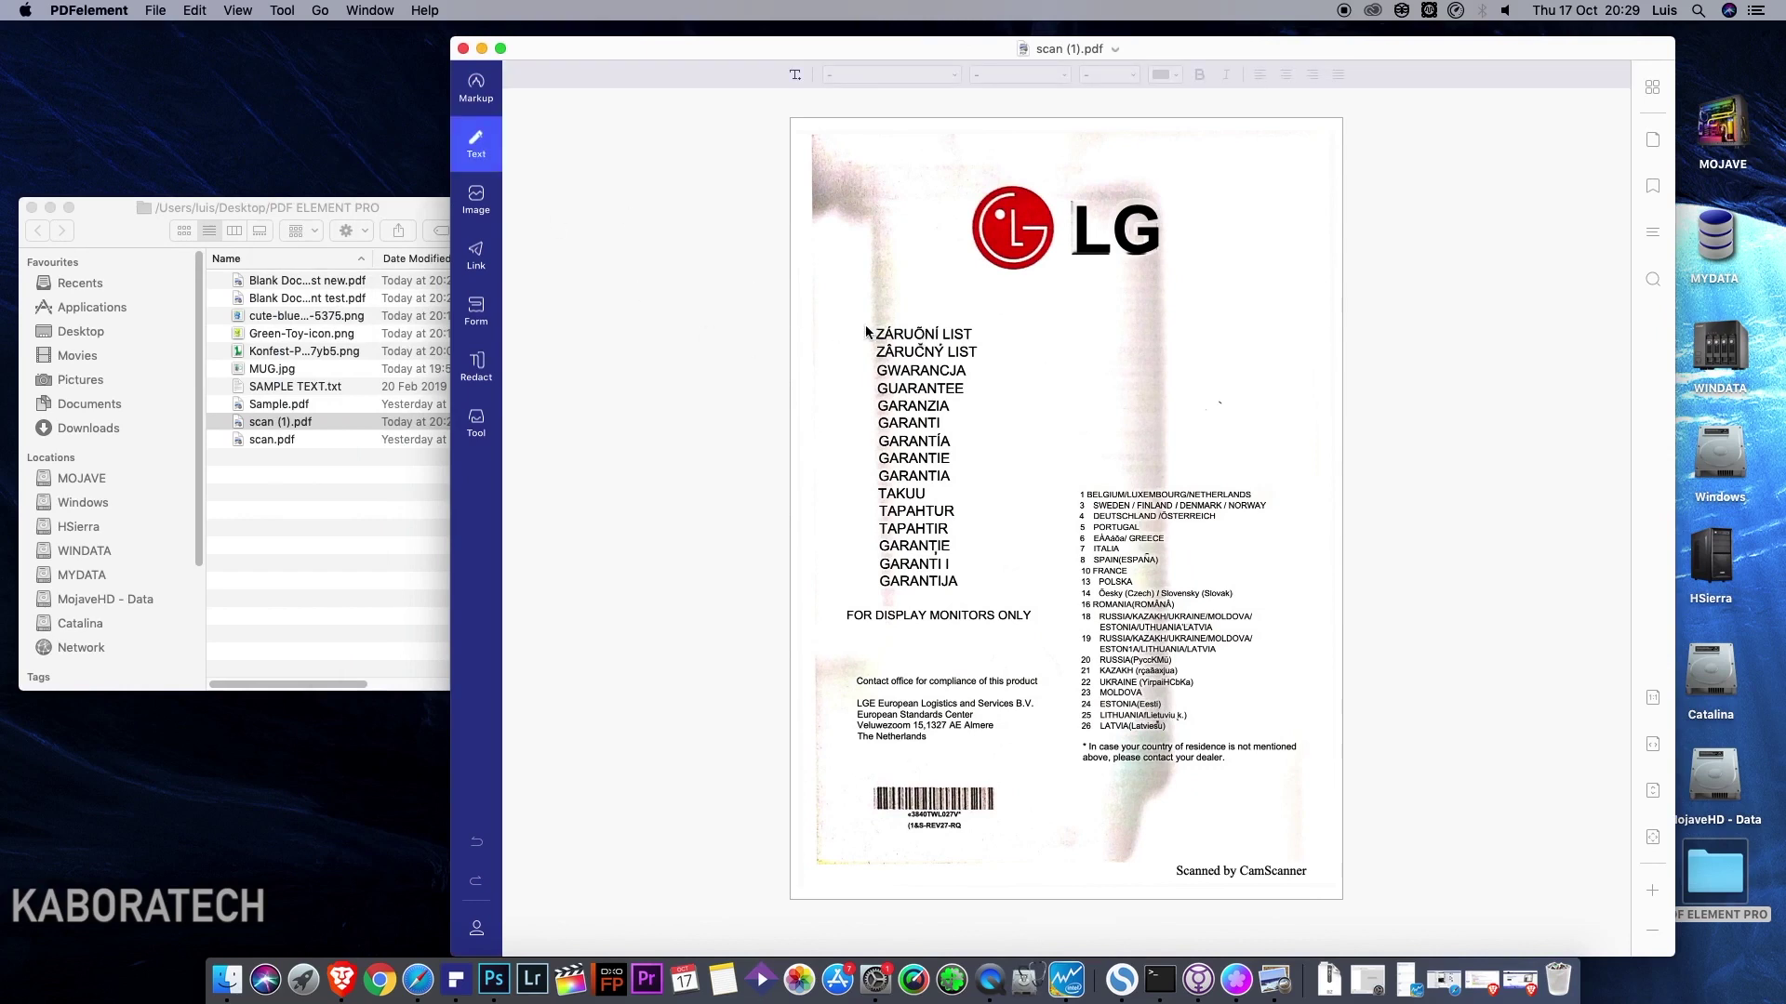
pyautogui.click(951, 372)
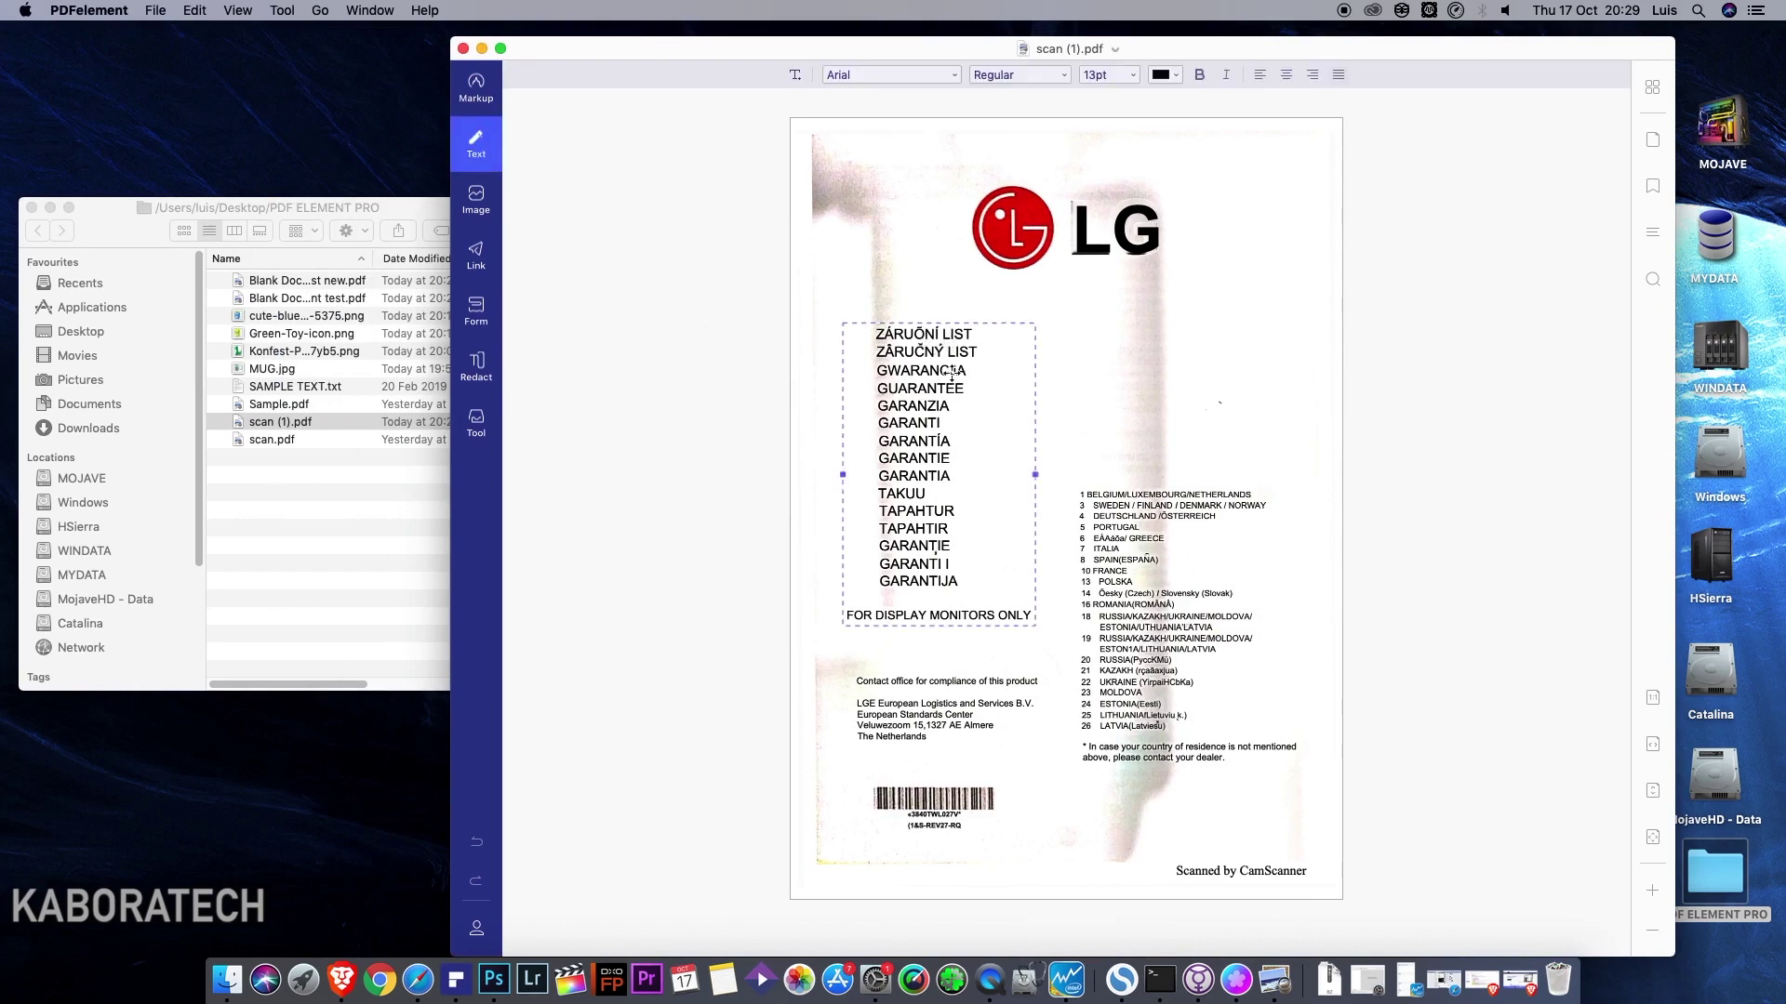
pyautogui.click(942, 440)
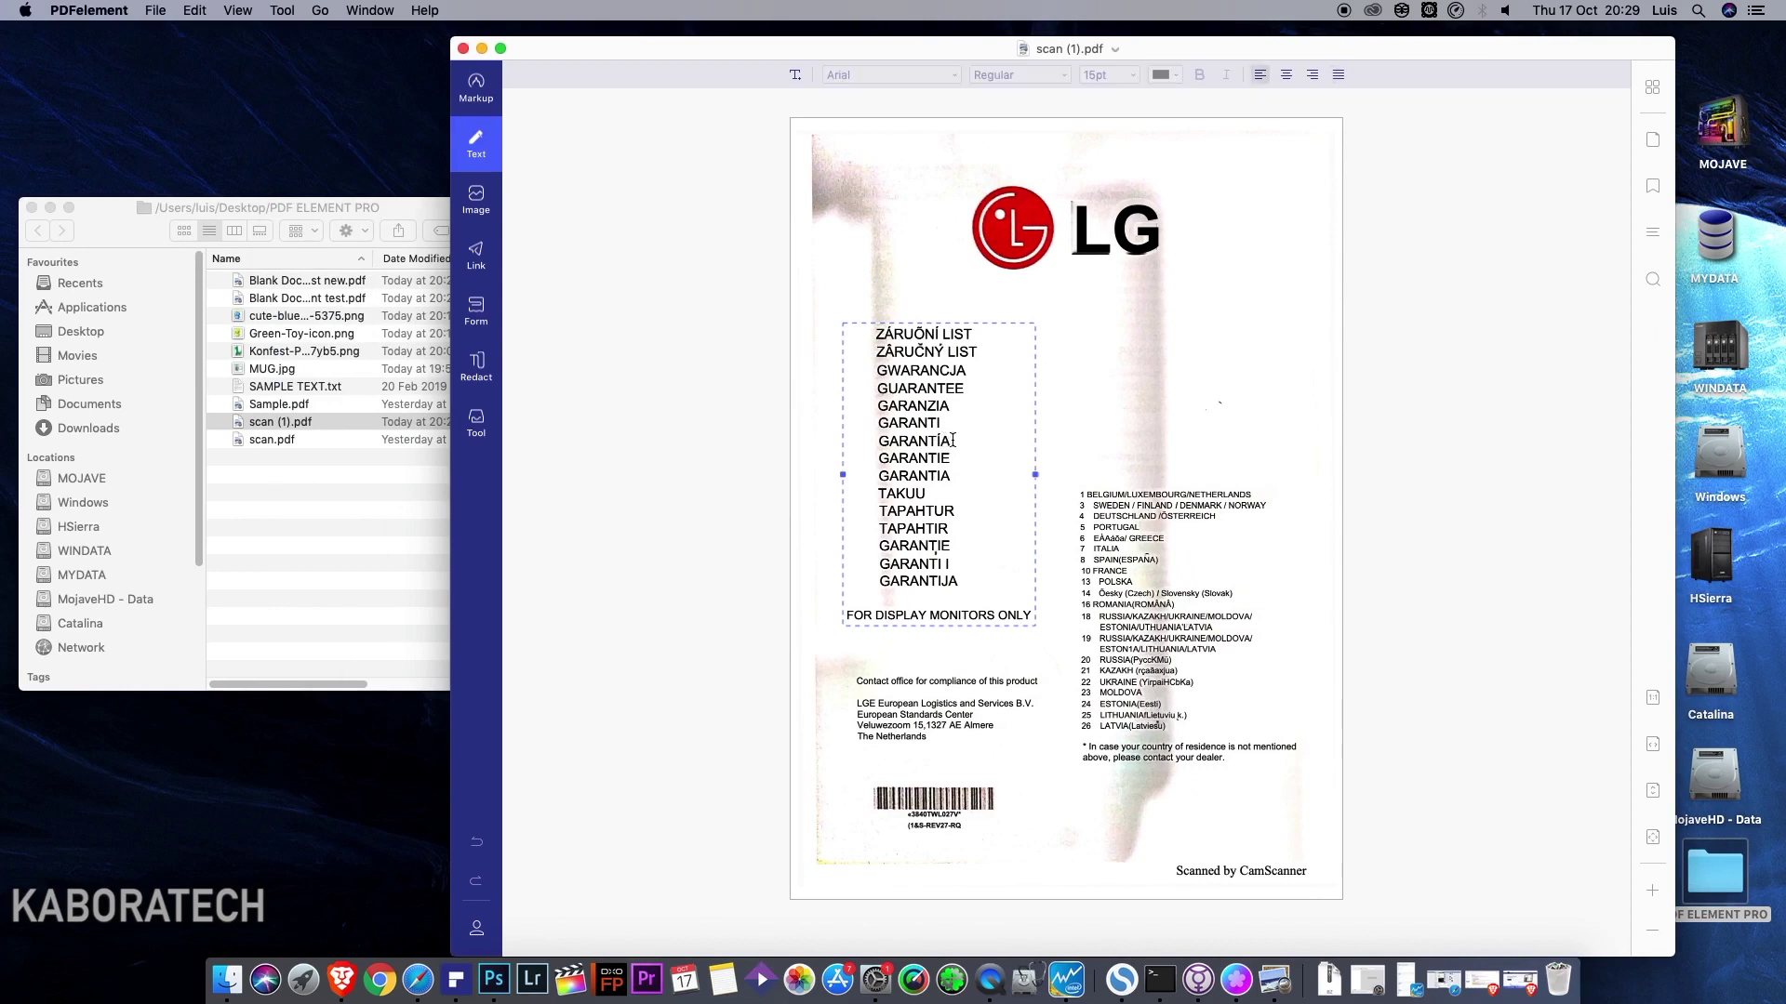
pyautogui.moveTo(953, 439); pyautogui.dragTo(874, 439)
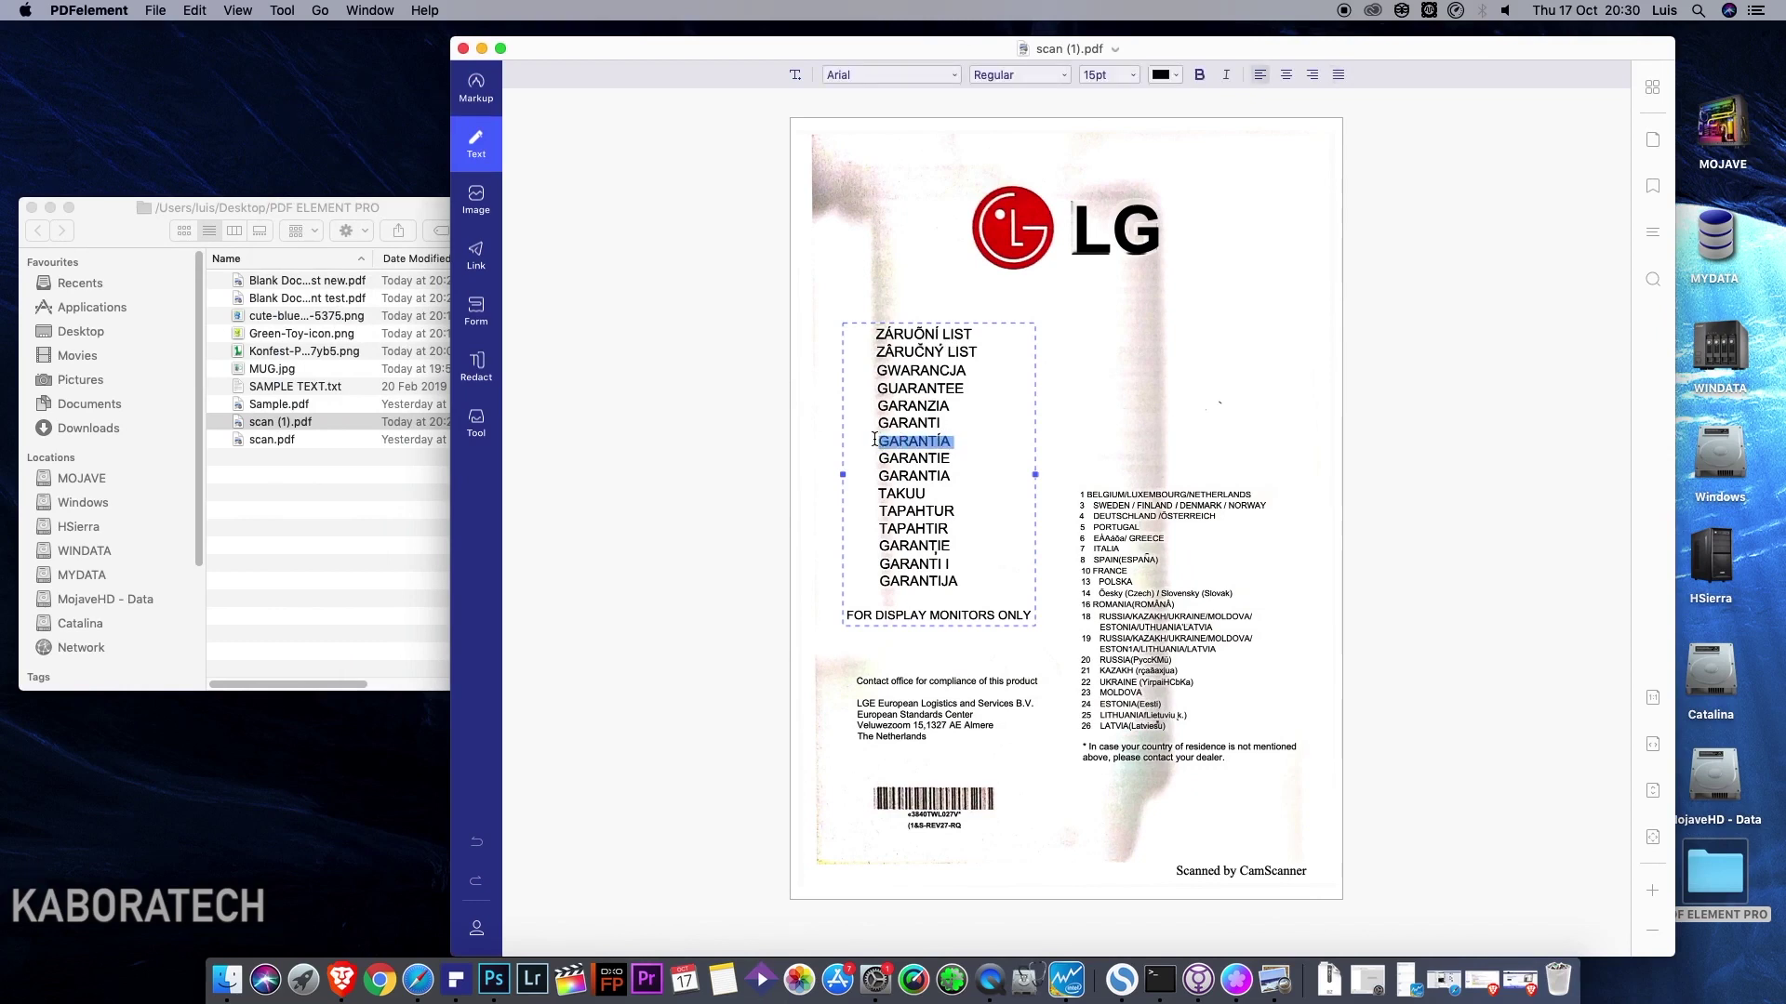
pyautogui.press('BackSpace')
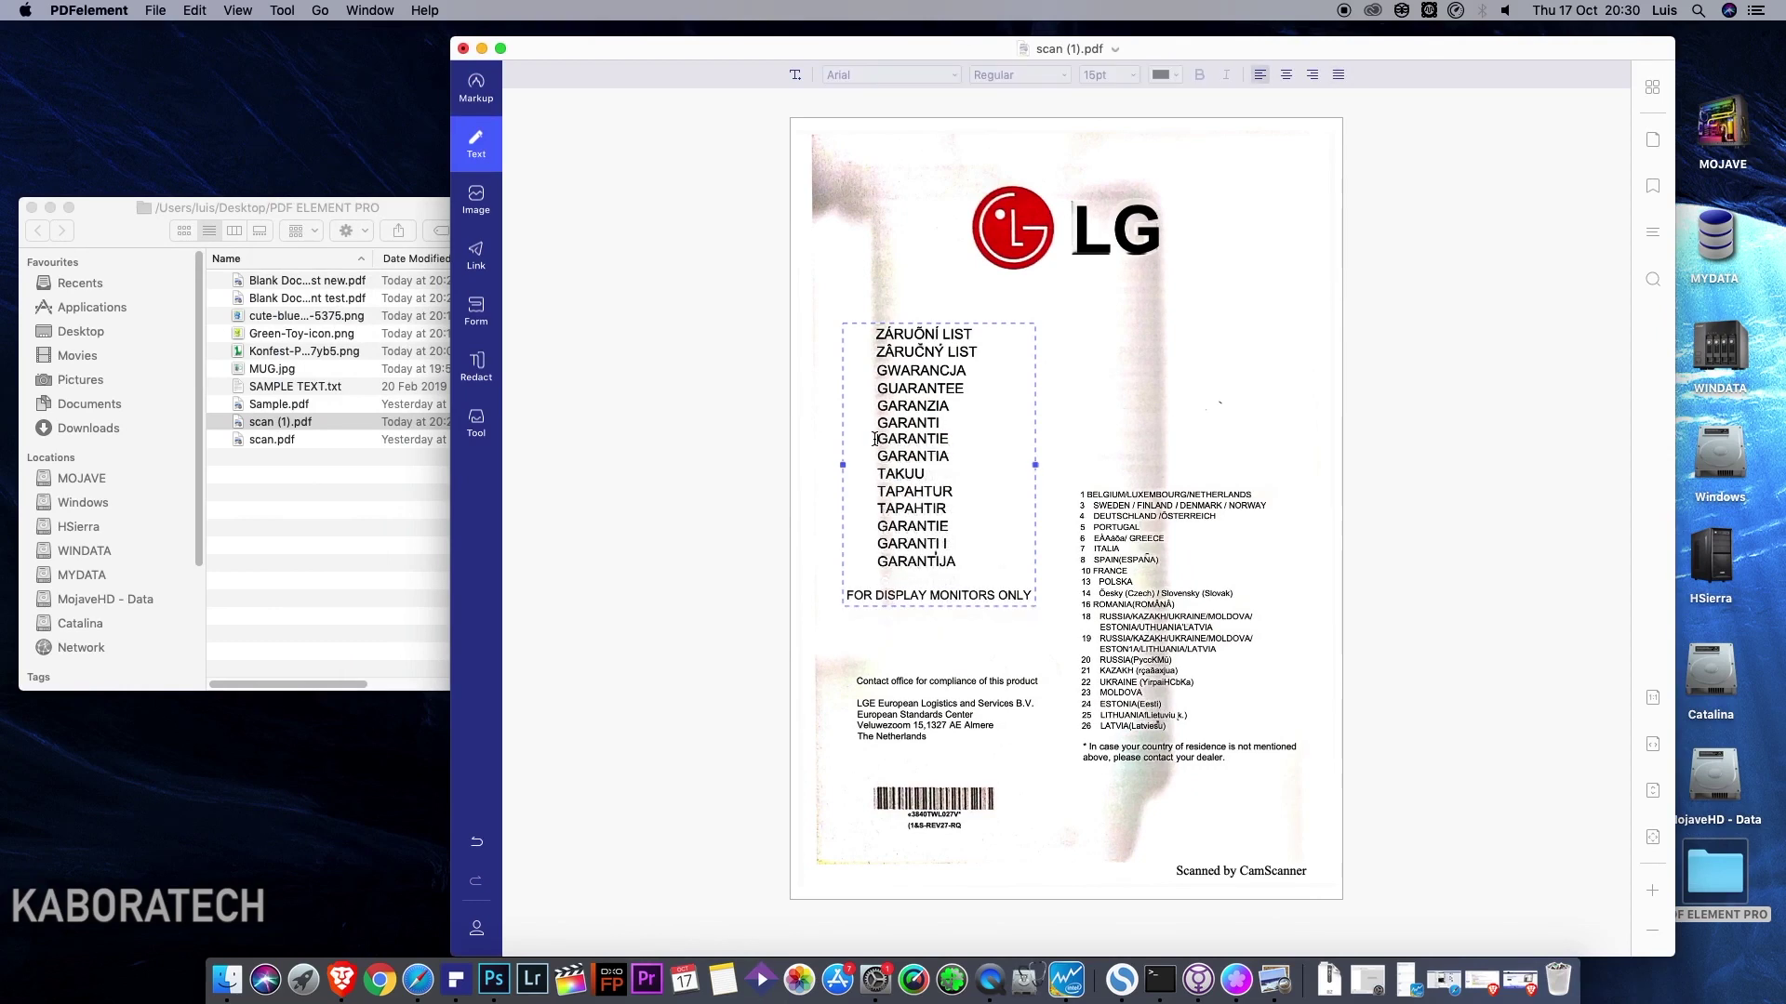
# Set GARANTIE to Adobe Fan Heiti Std at 24pt.
pyautogui.moveTo(949, 441); pyautogui.dragTo(875, 440)
pyautogui.click(950, 75)
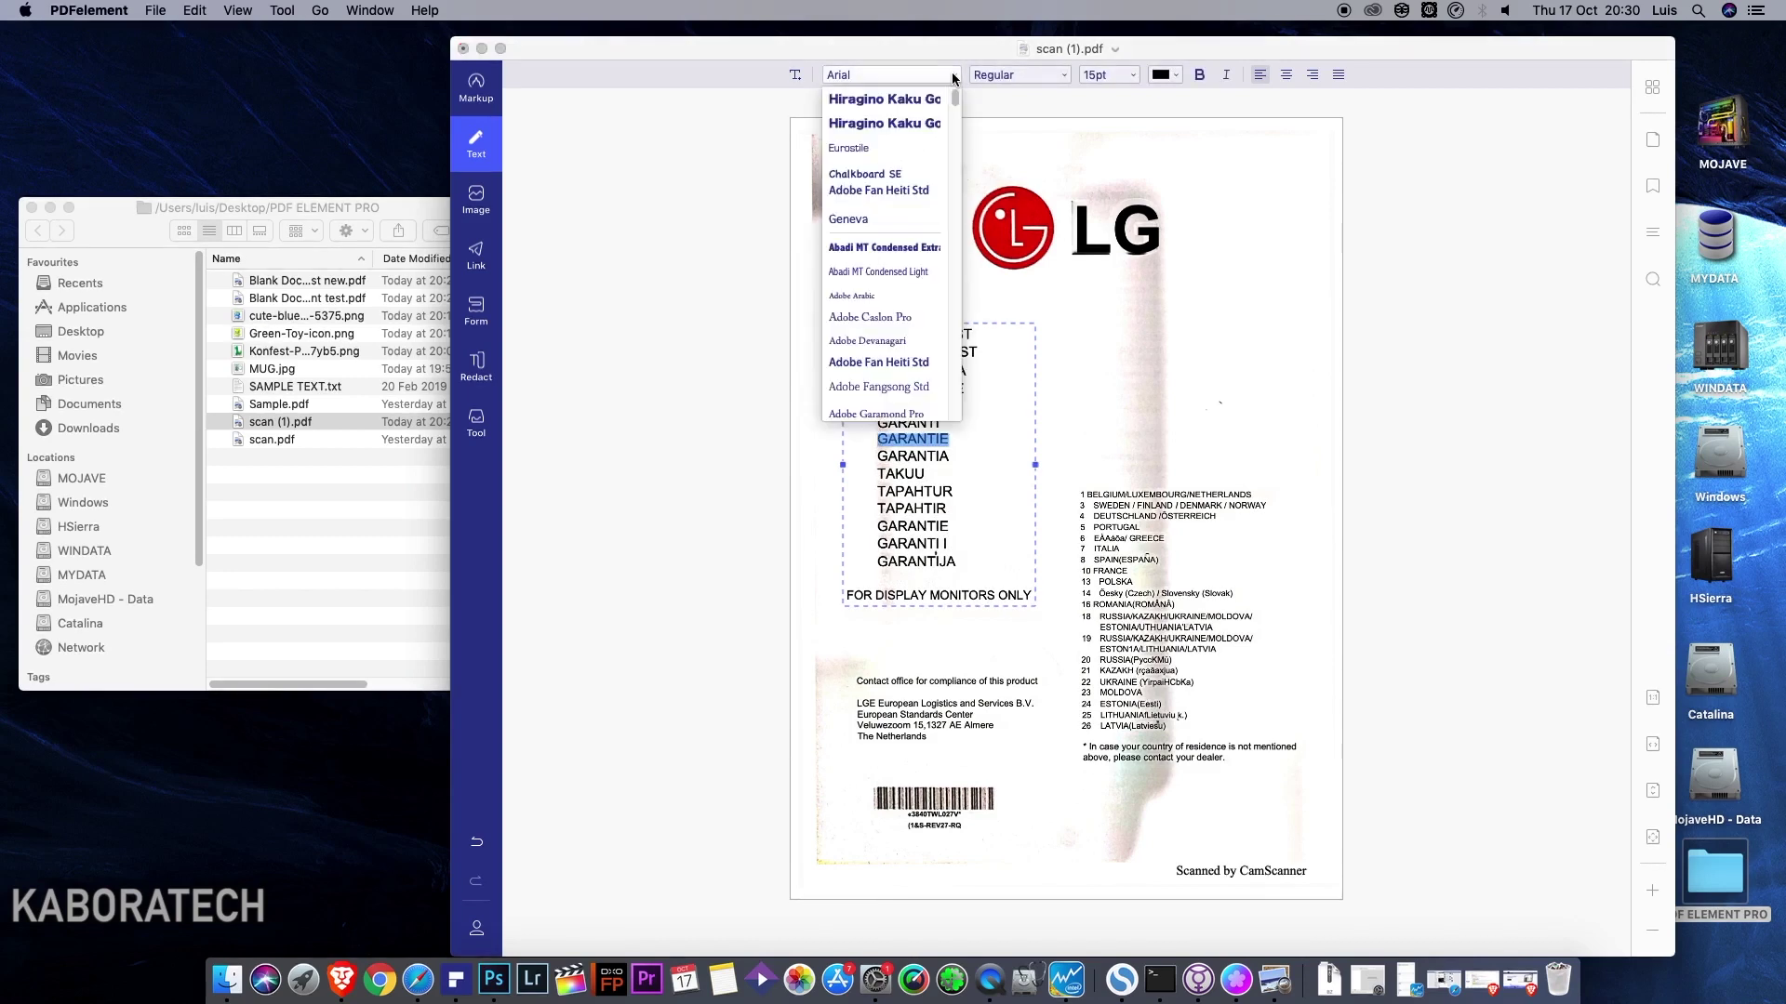
pyautogui.click(895, 125)
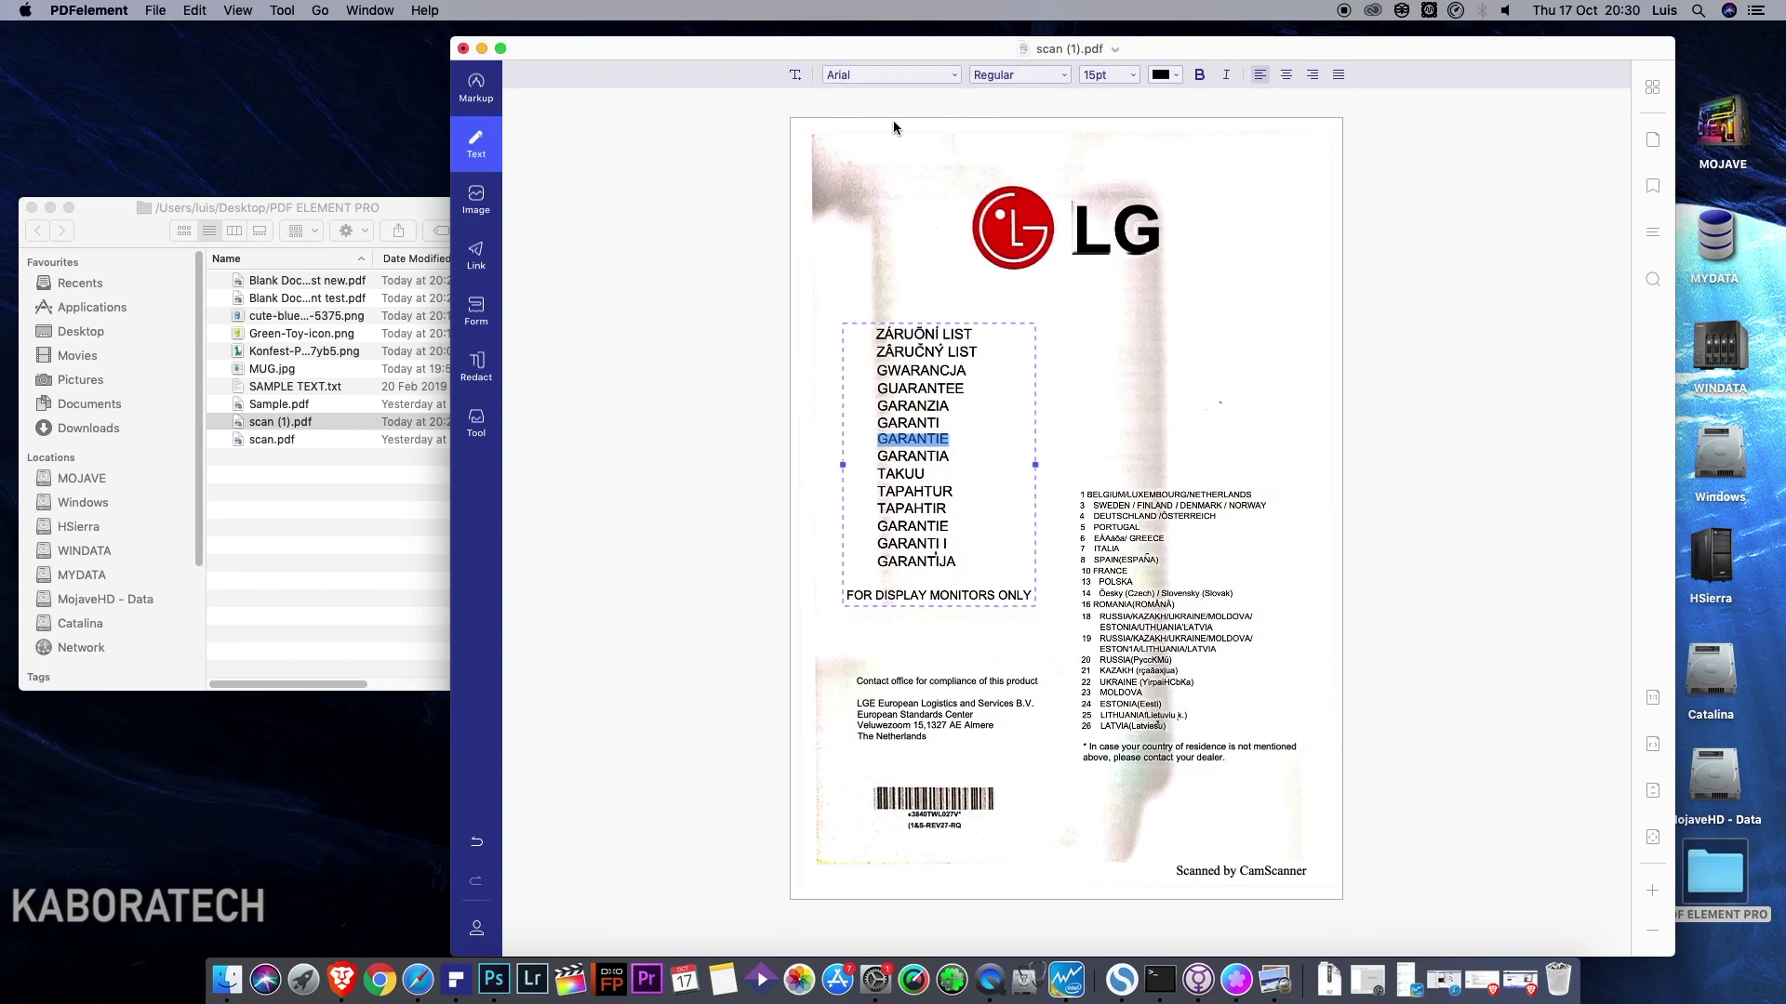
pyautogui.click(947, 82)
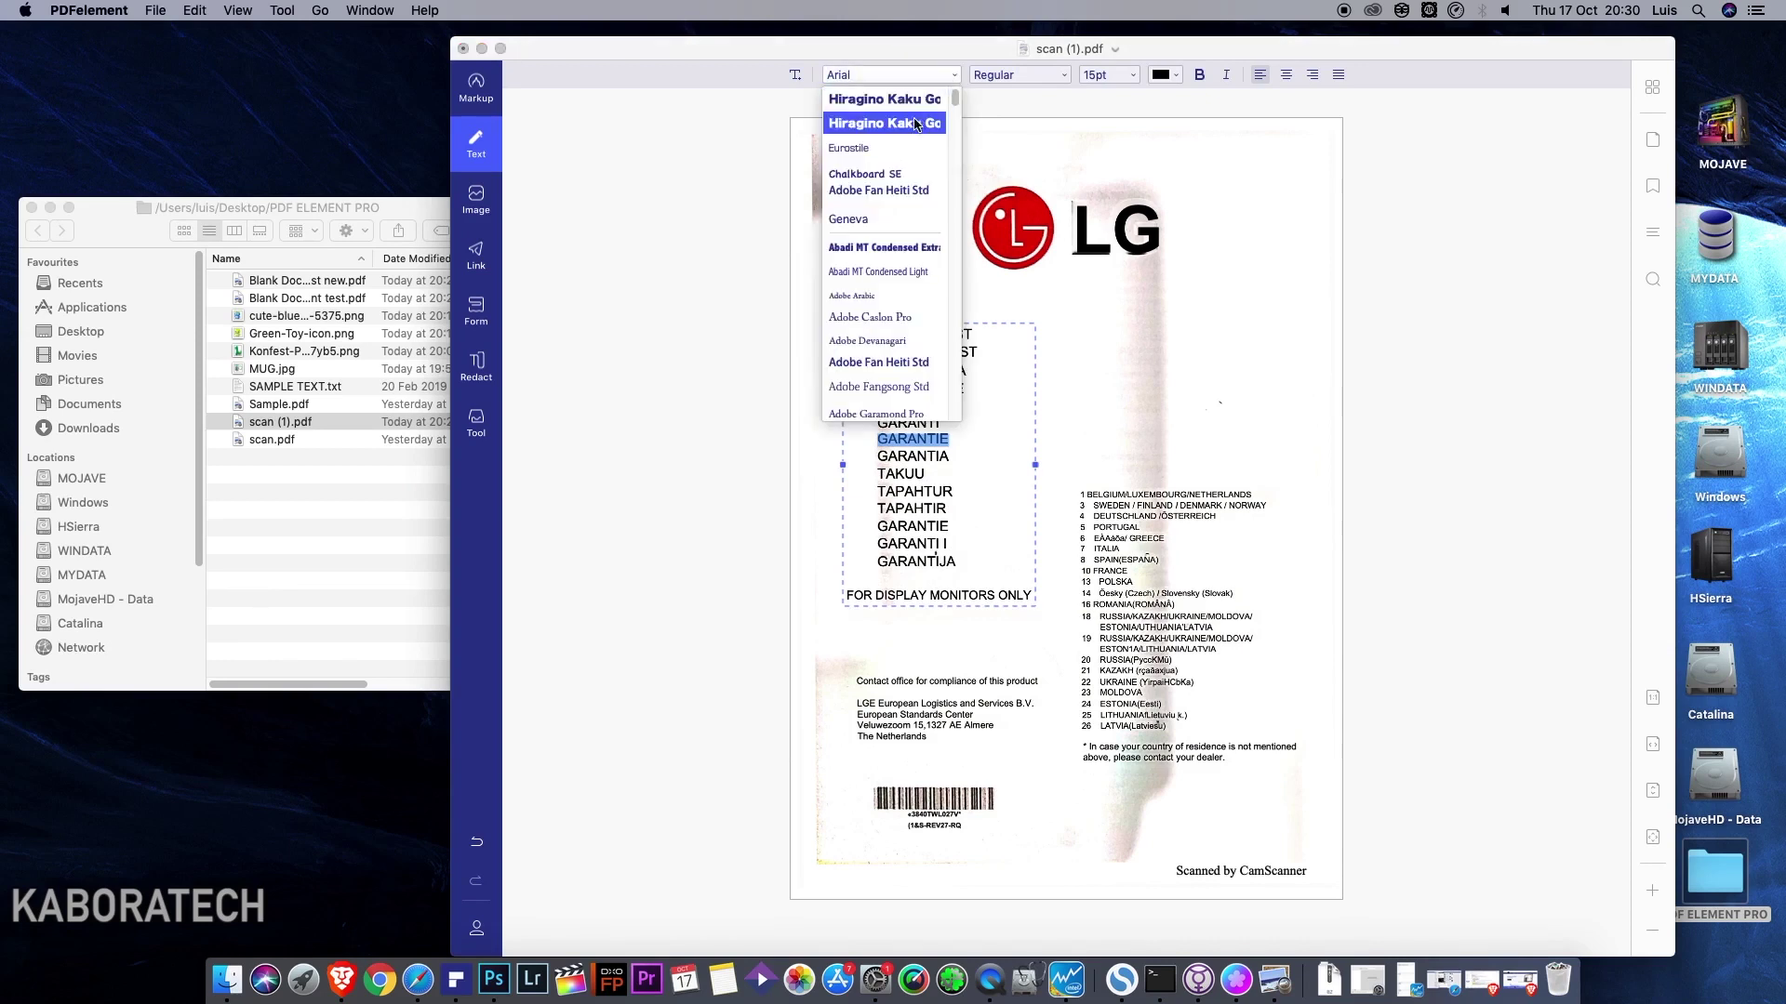
pyautogui.click(895, 363)
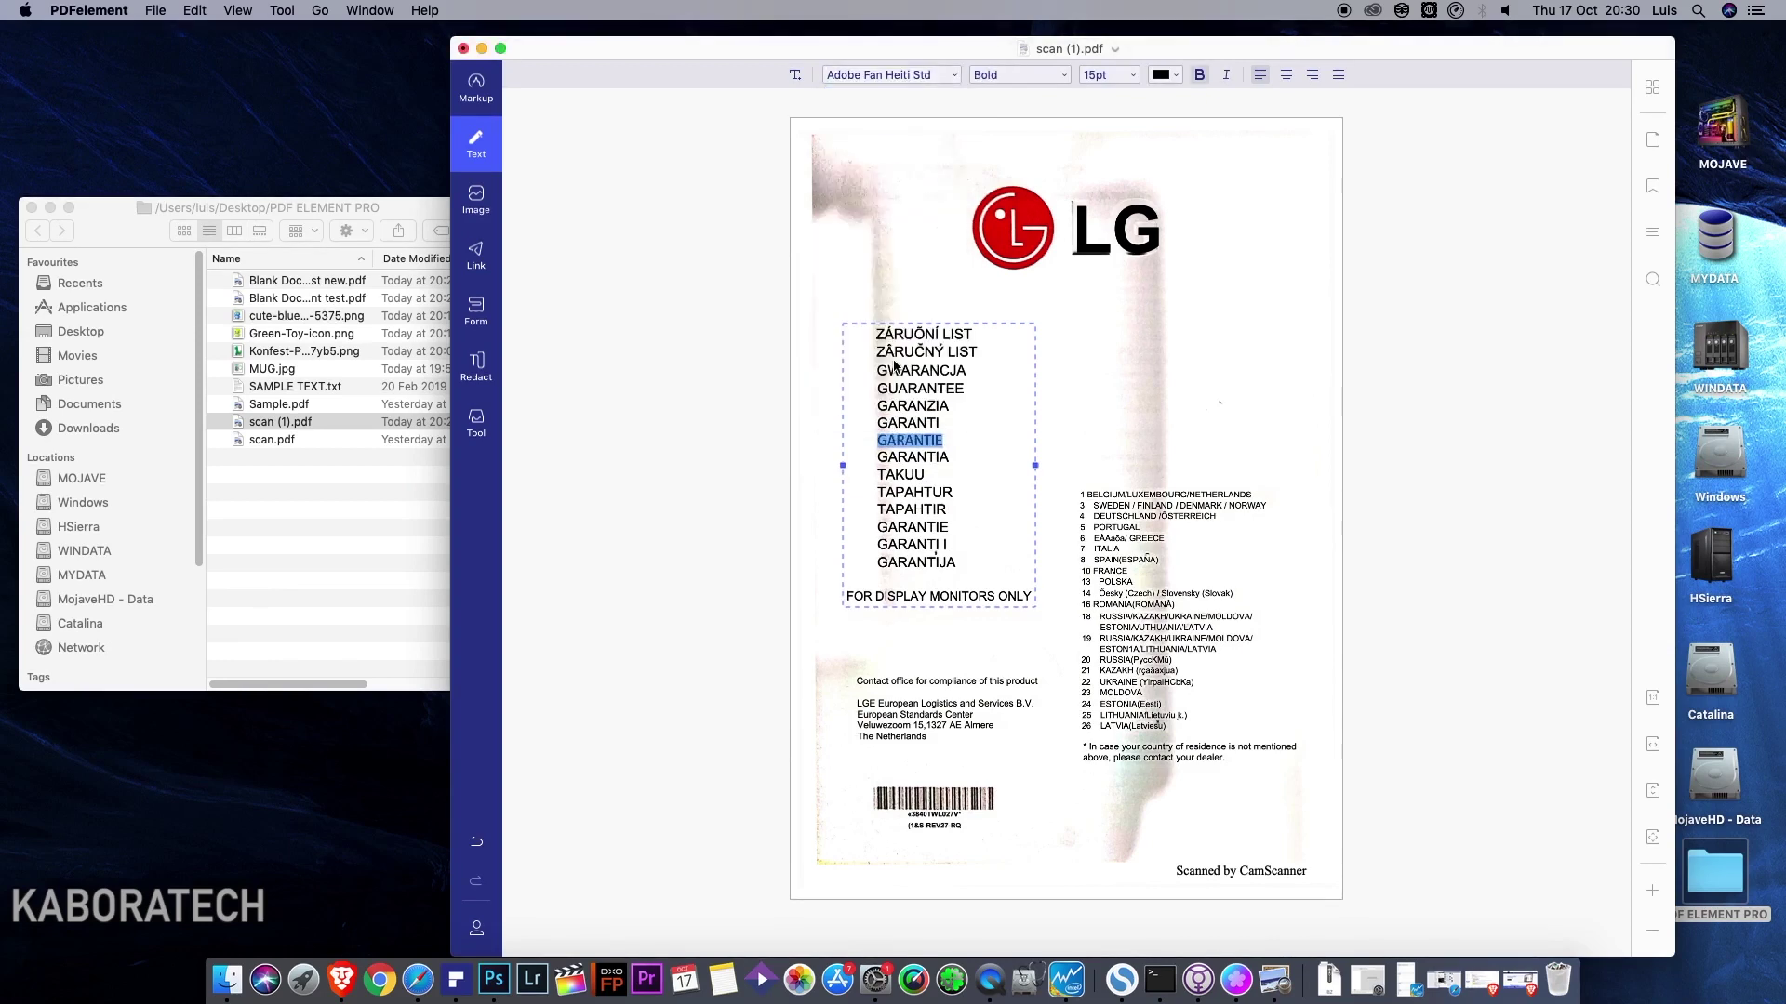
pyautogui.click(1132, 82)
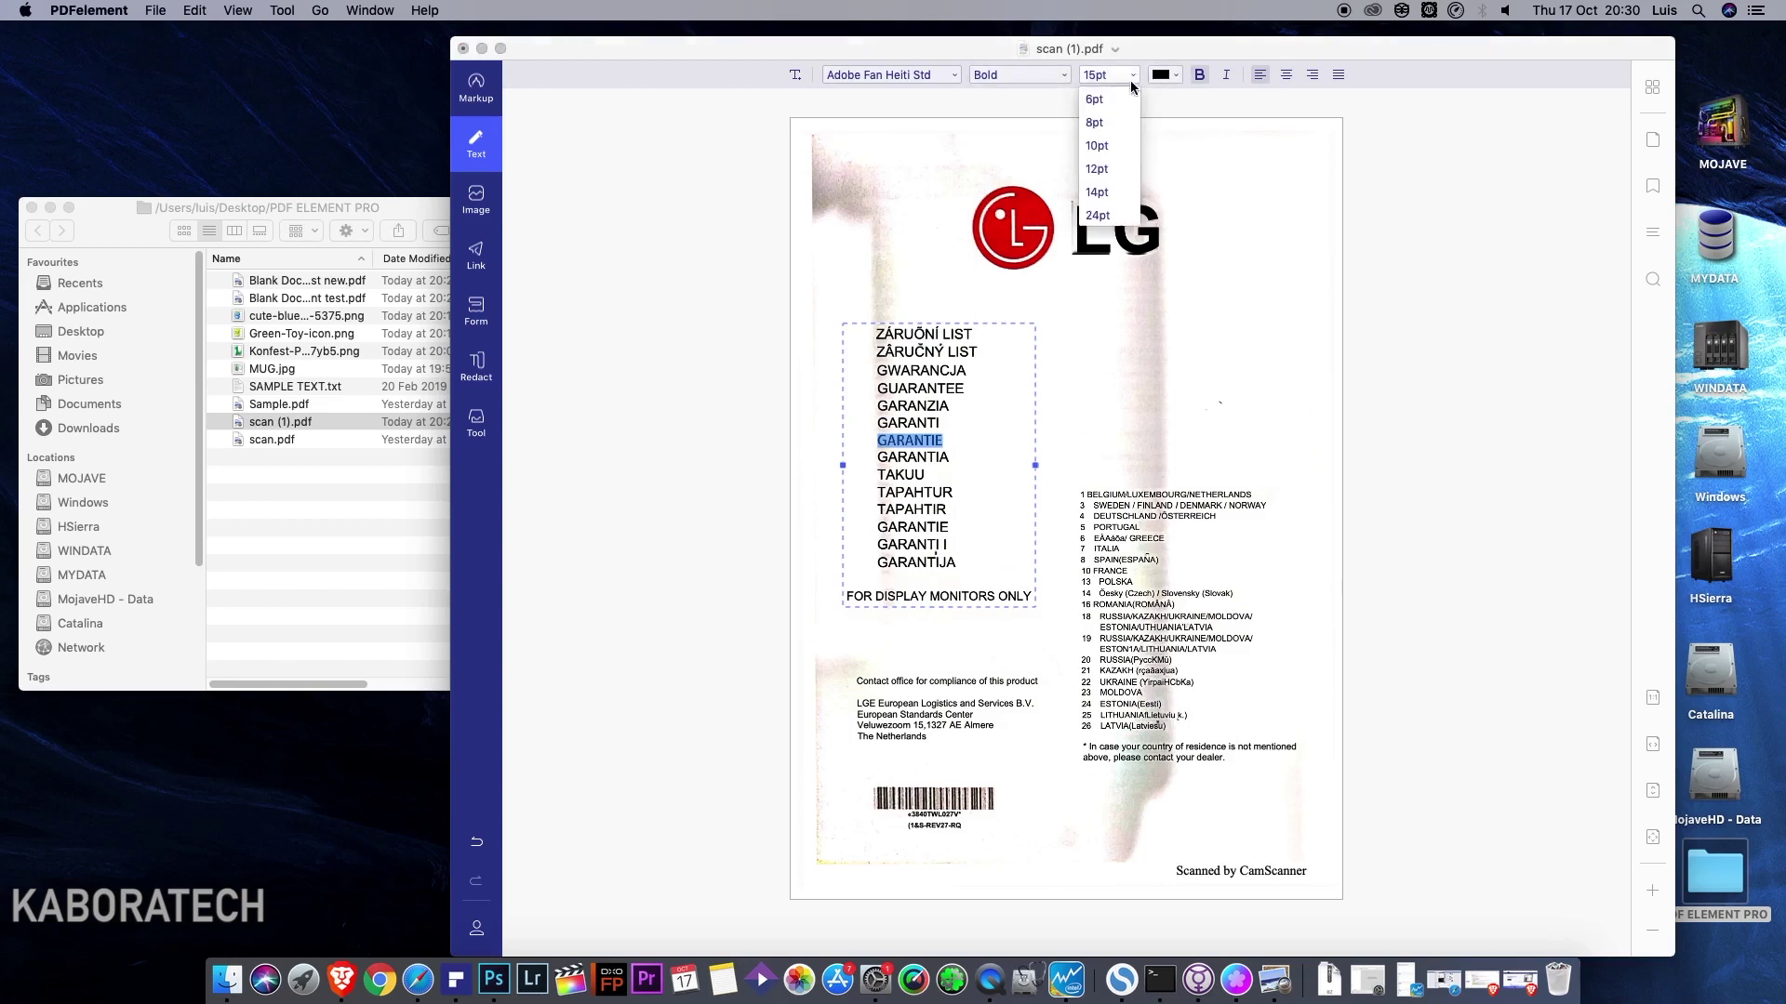
pyautogui.click(1110, 220)
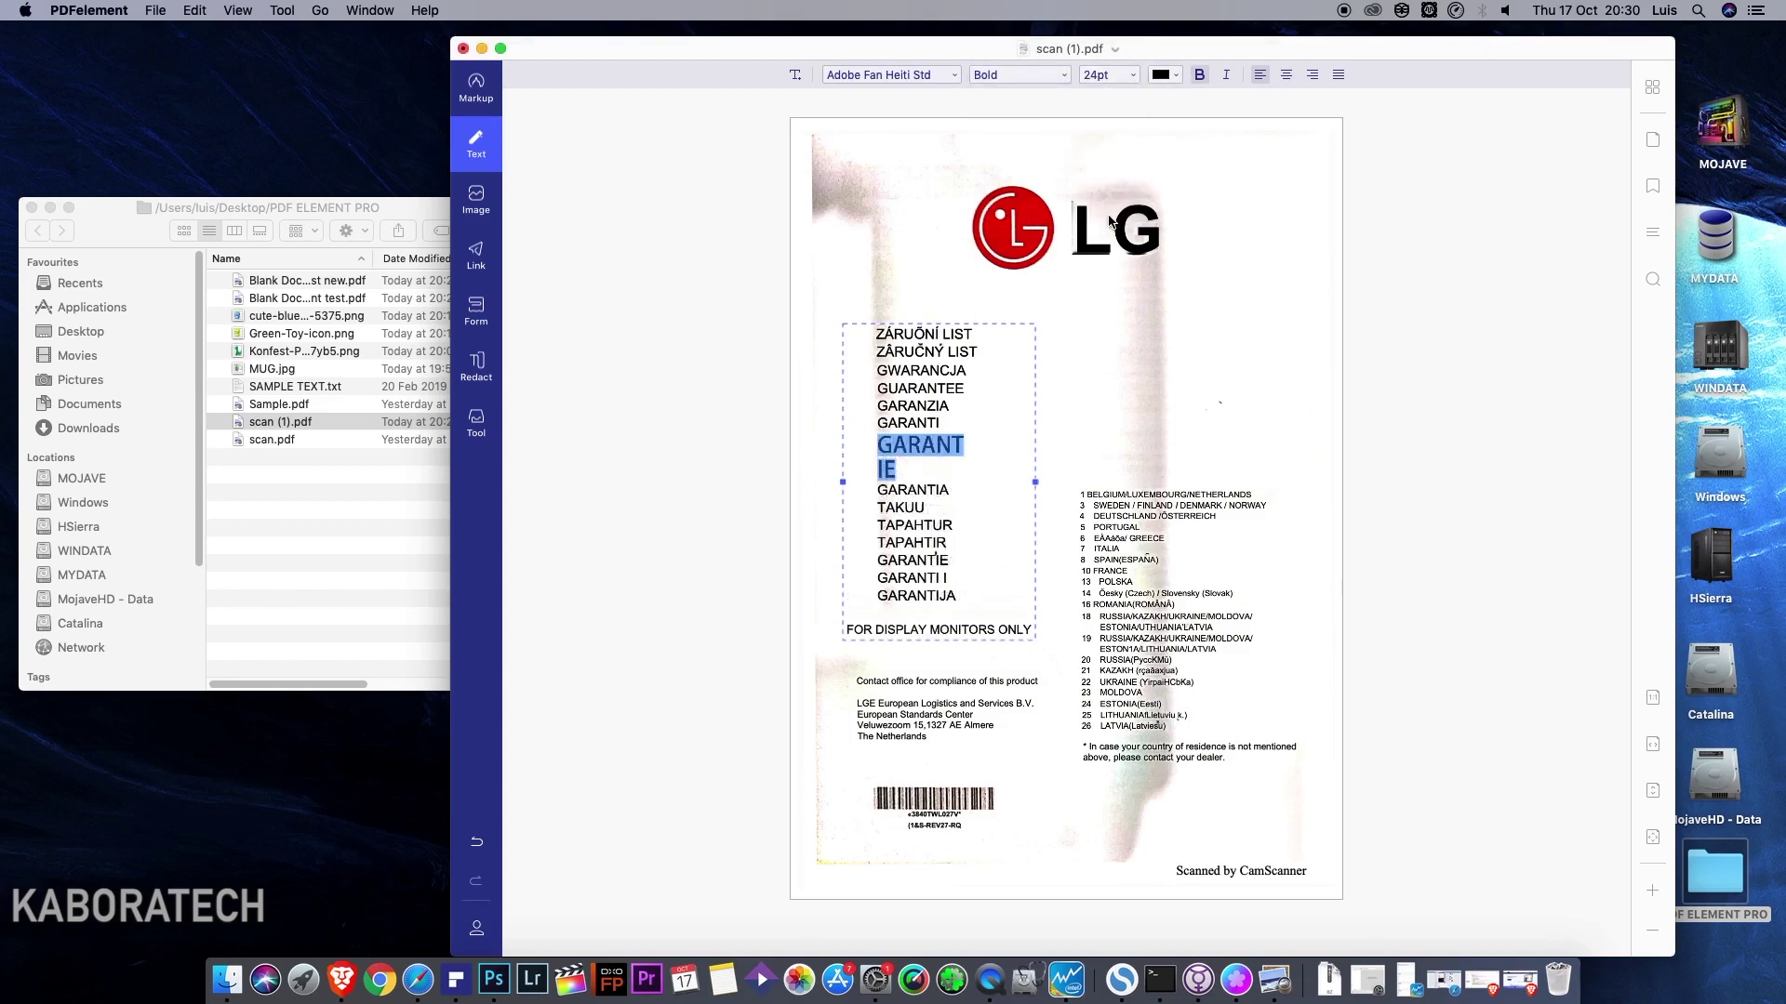
pyautogui.click(1260, 314)
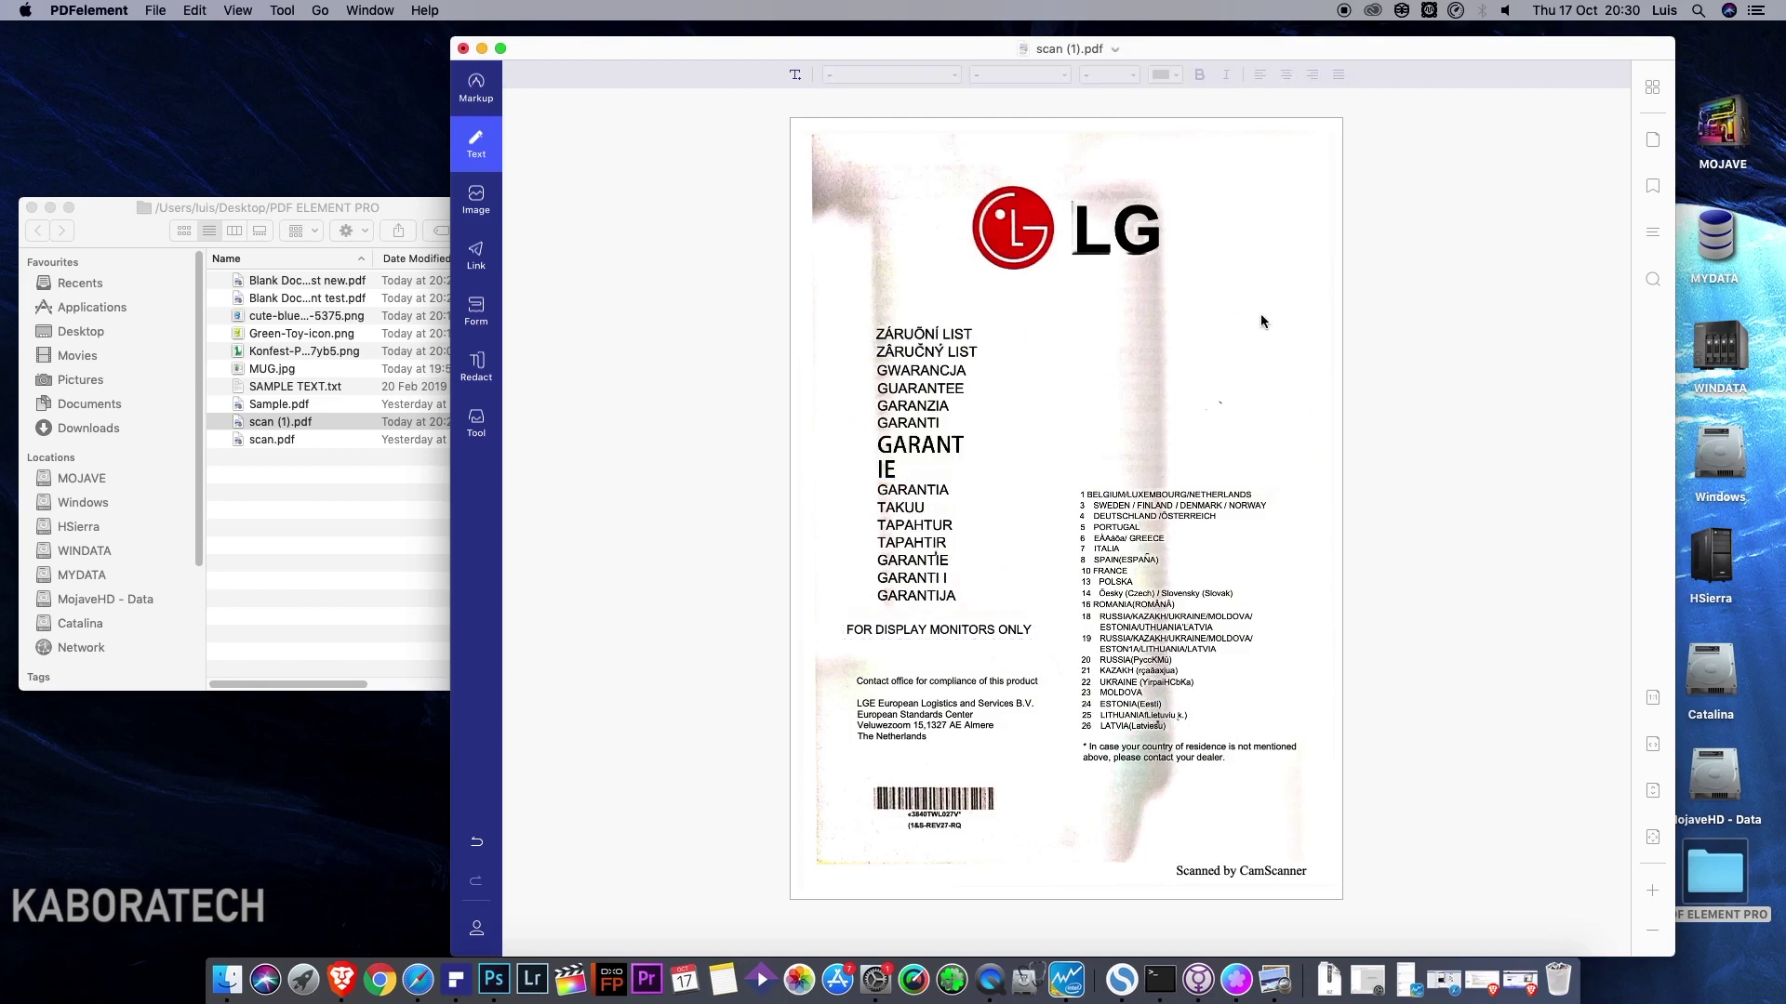
# Move the warranty list block up and to the left.
pyautogui.click(967, 348)
pyautogui.moveTo(965, 347); pyautogui.dragTo(980, 292)
pyautogui.click(1027, 214)
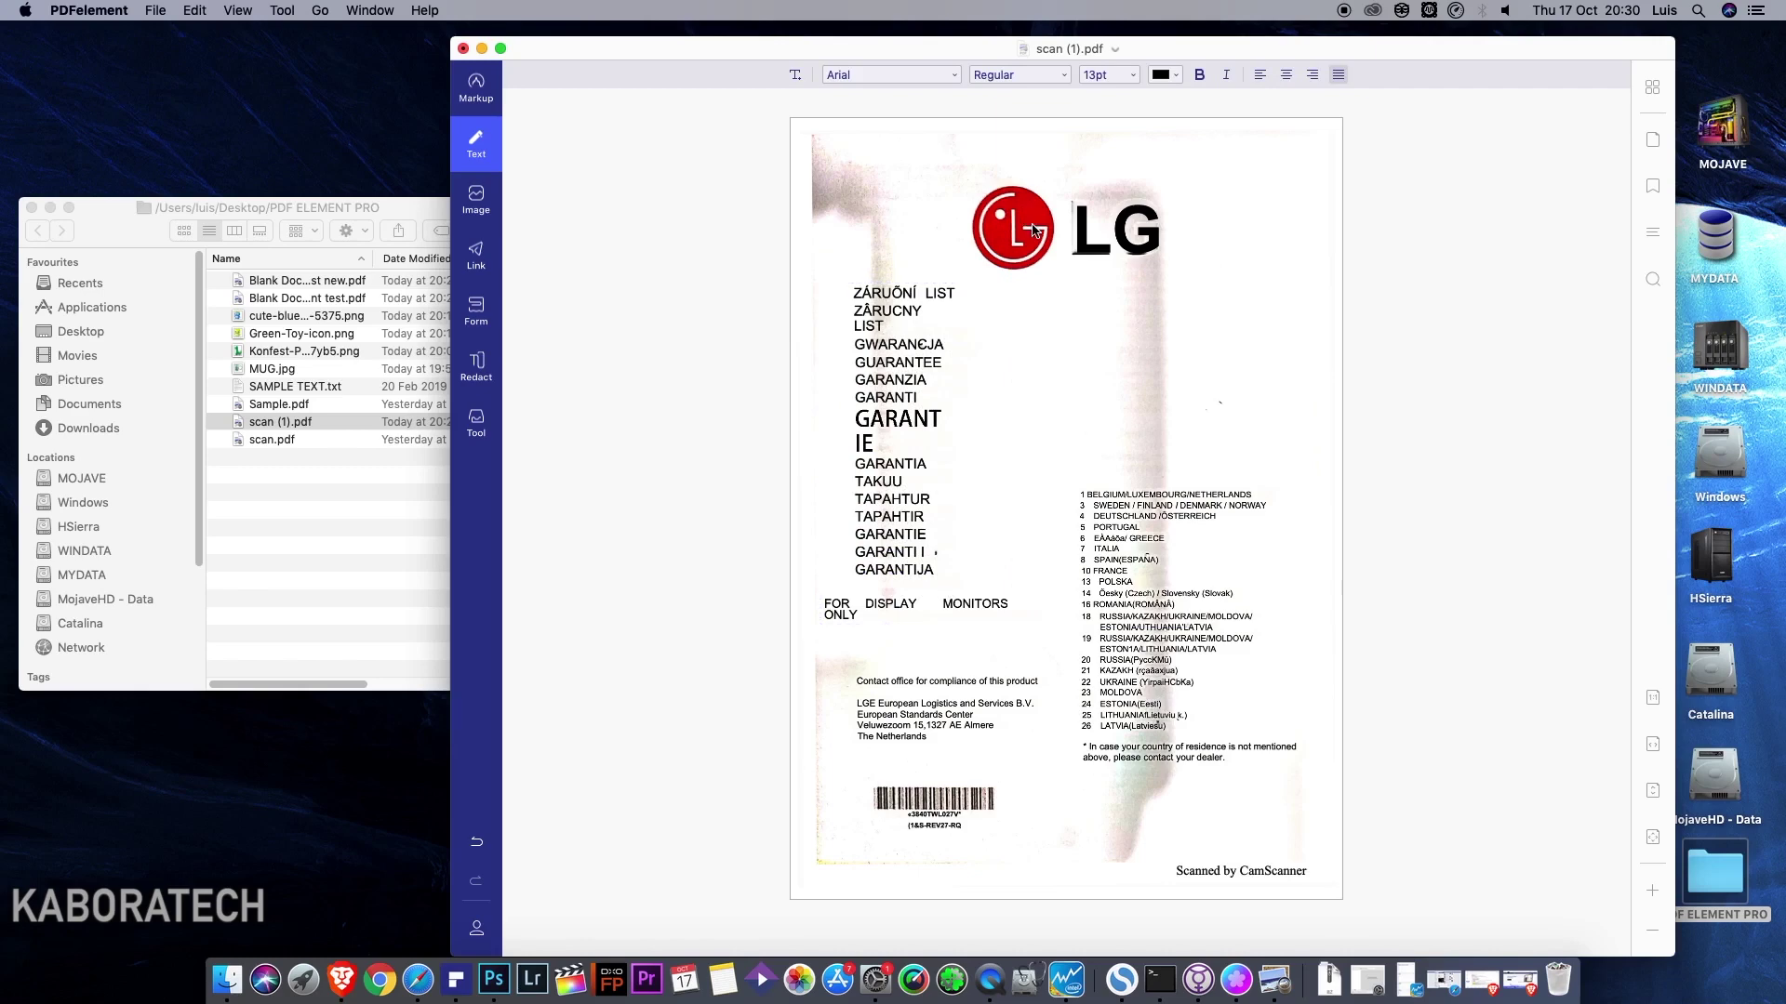
# Try repositioning the scanned page image with the image-editing tool.
pyautogui.click(486, 93)
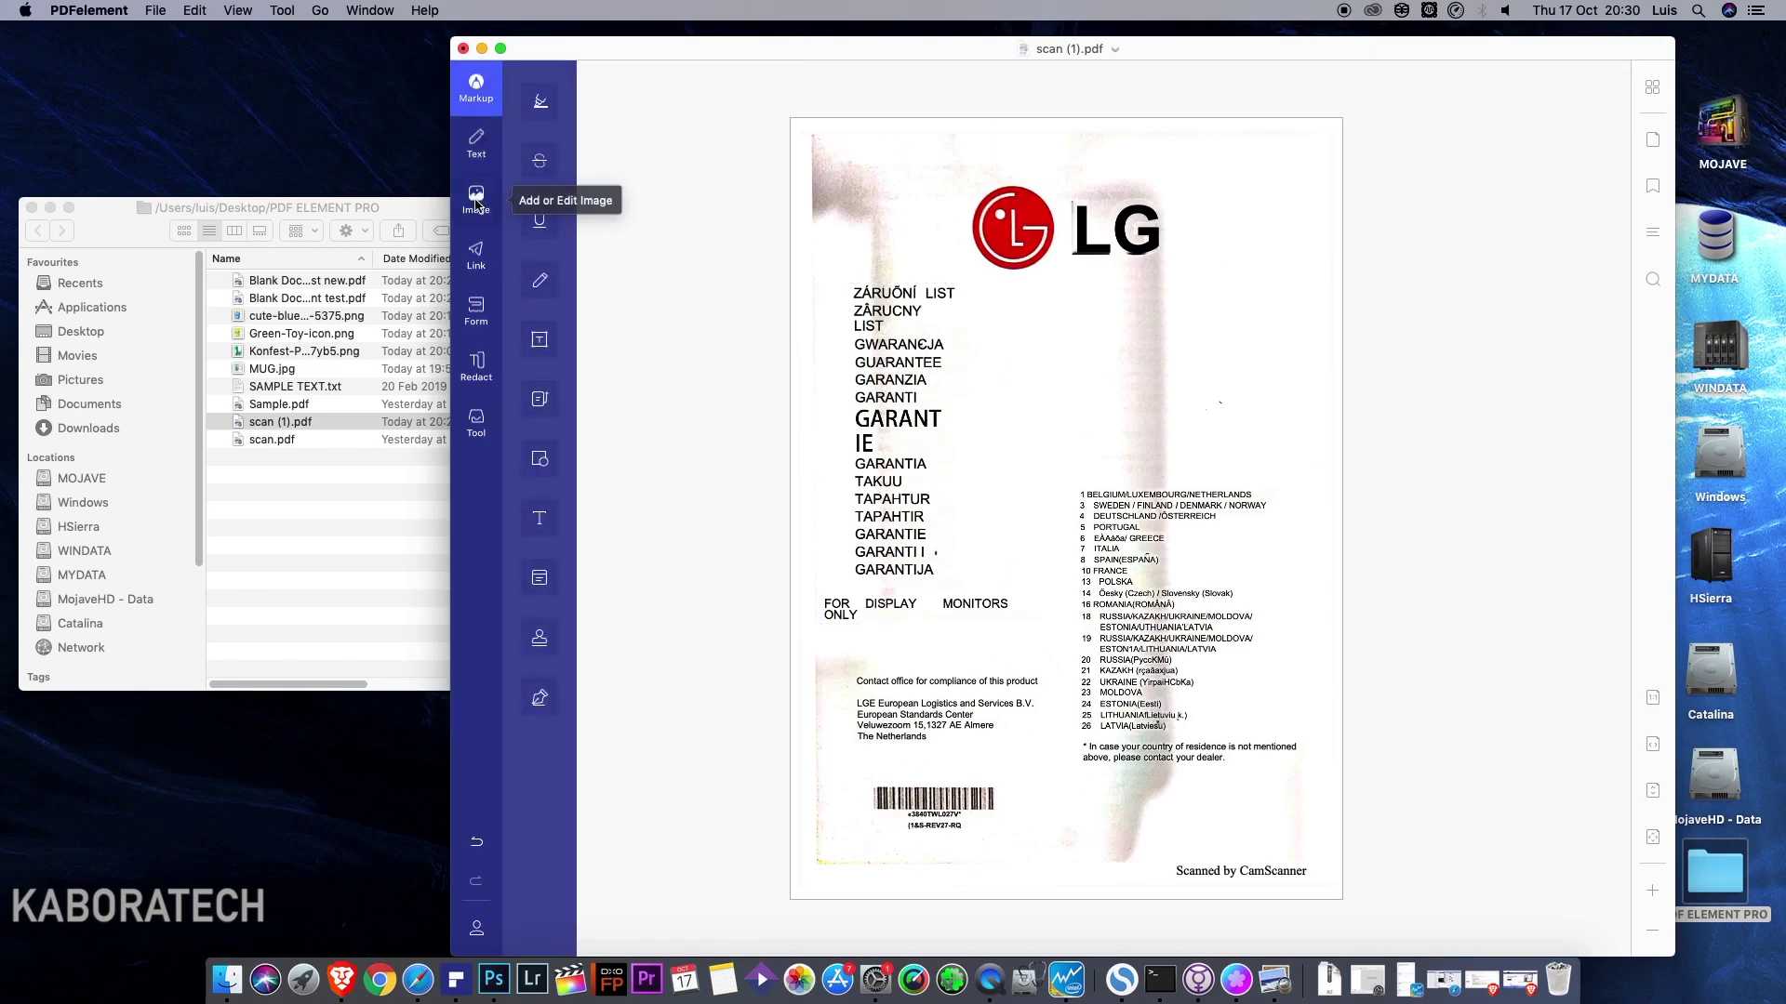
pyautogui.click(476, 199)
pyautogui.click(1033, 244)
pyautogui.moveTo(1032, 243); pyautogui.dragTo(1187, 268)
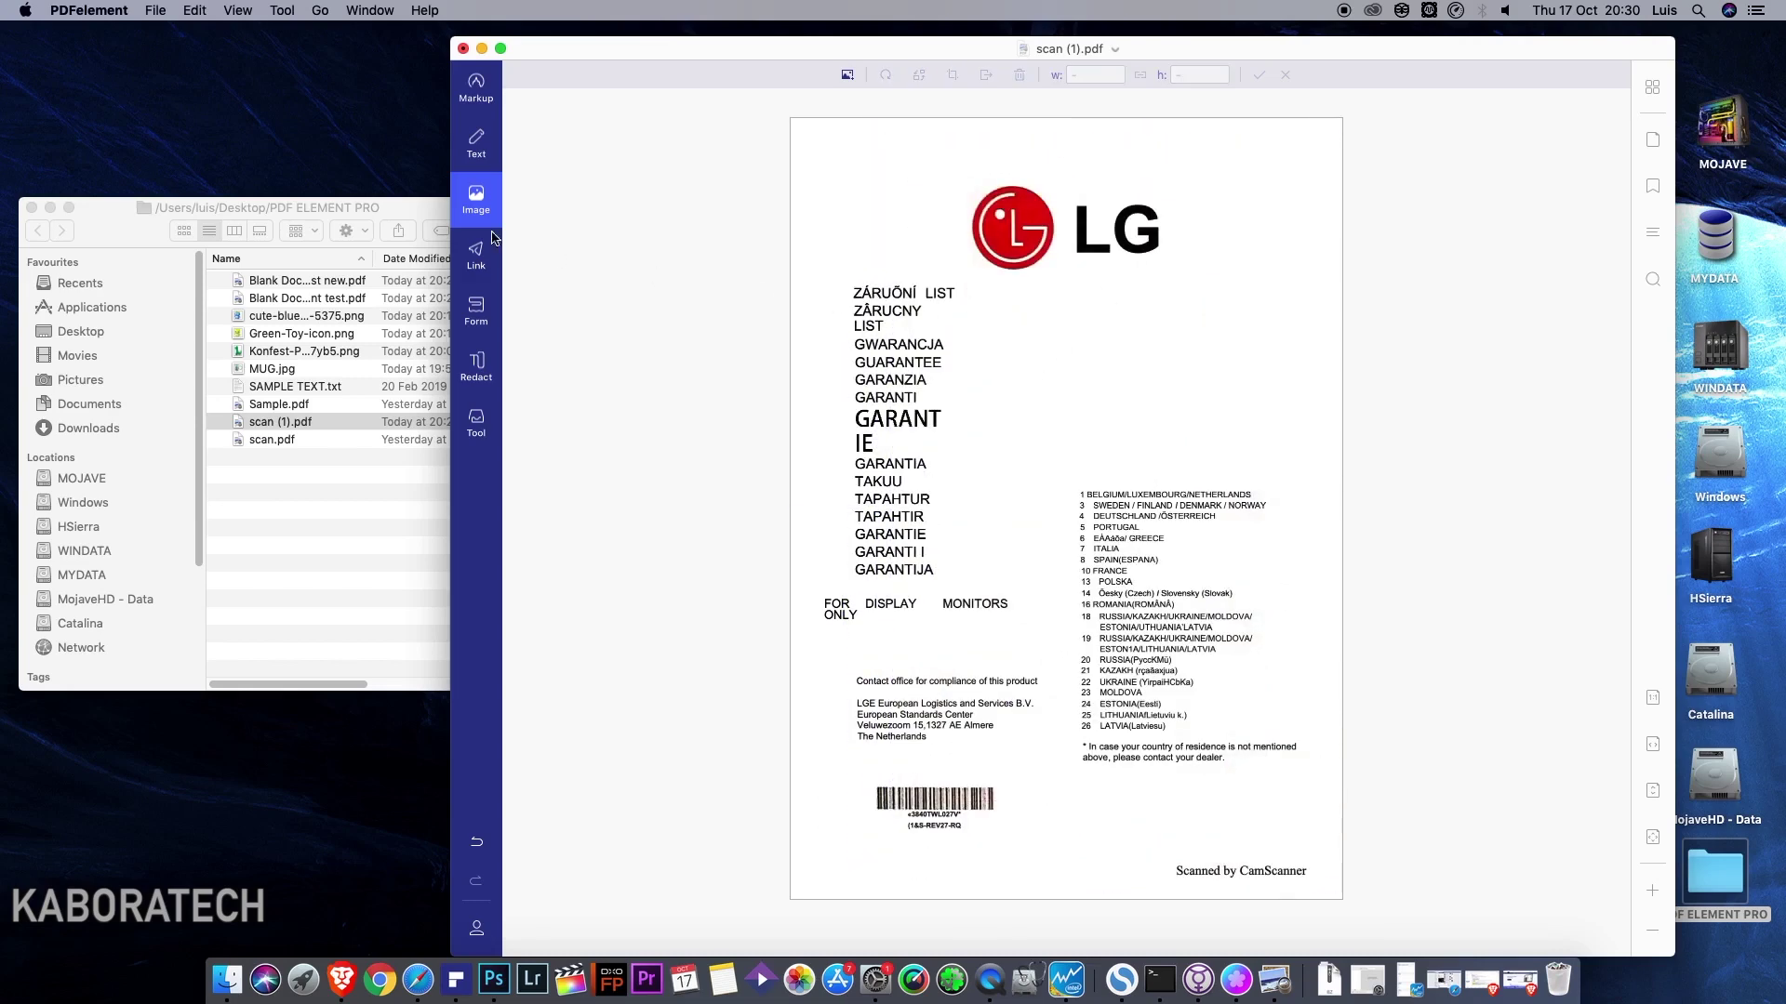
# Move the country list to the left and the warranty list beside it under the LG logo.
pyautogui.click(475, 147)
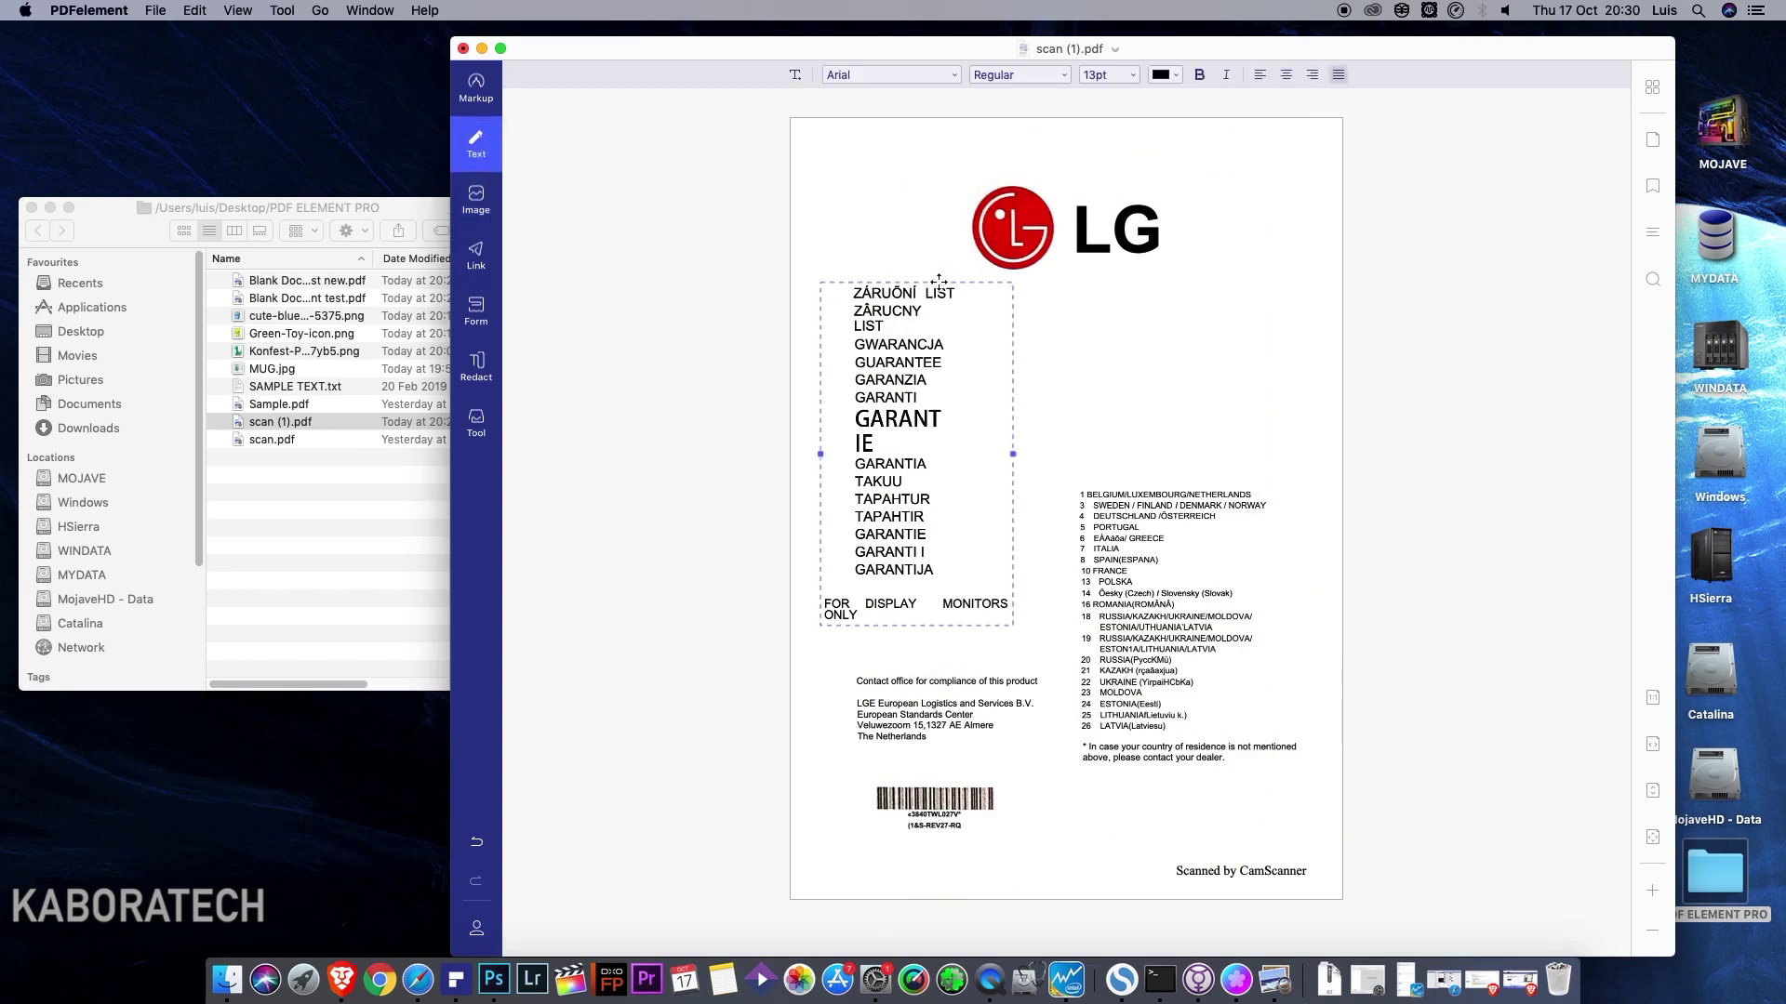
pyautogui.moveTo(1121, 297); pyautogui.dragTo(1232, 127)
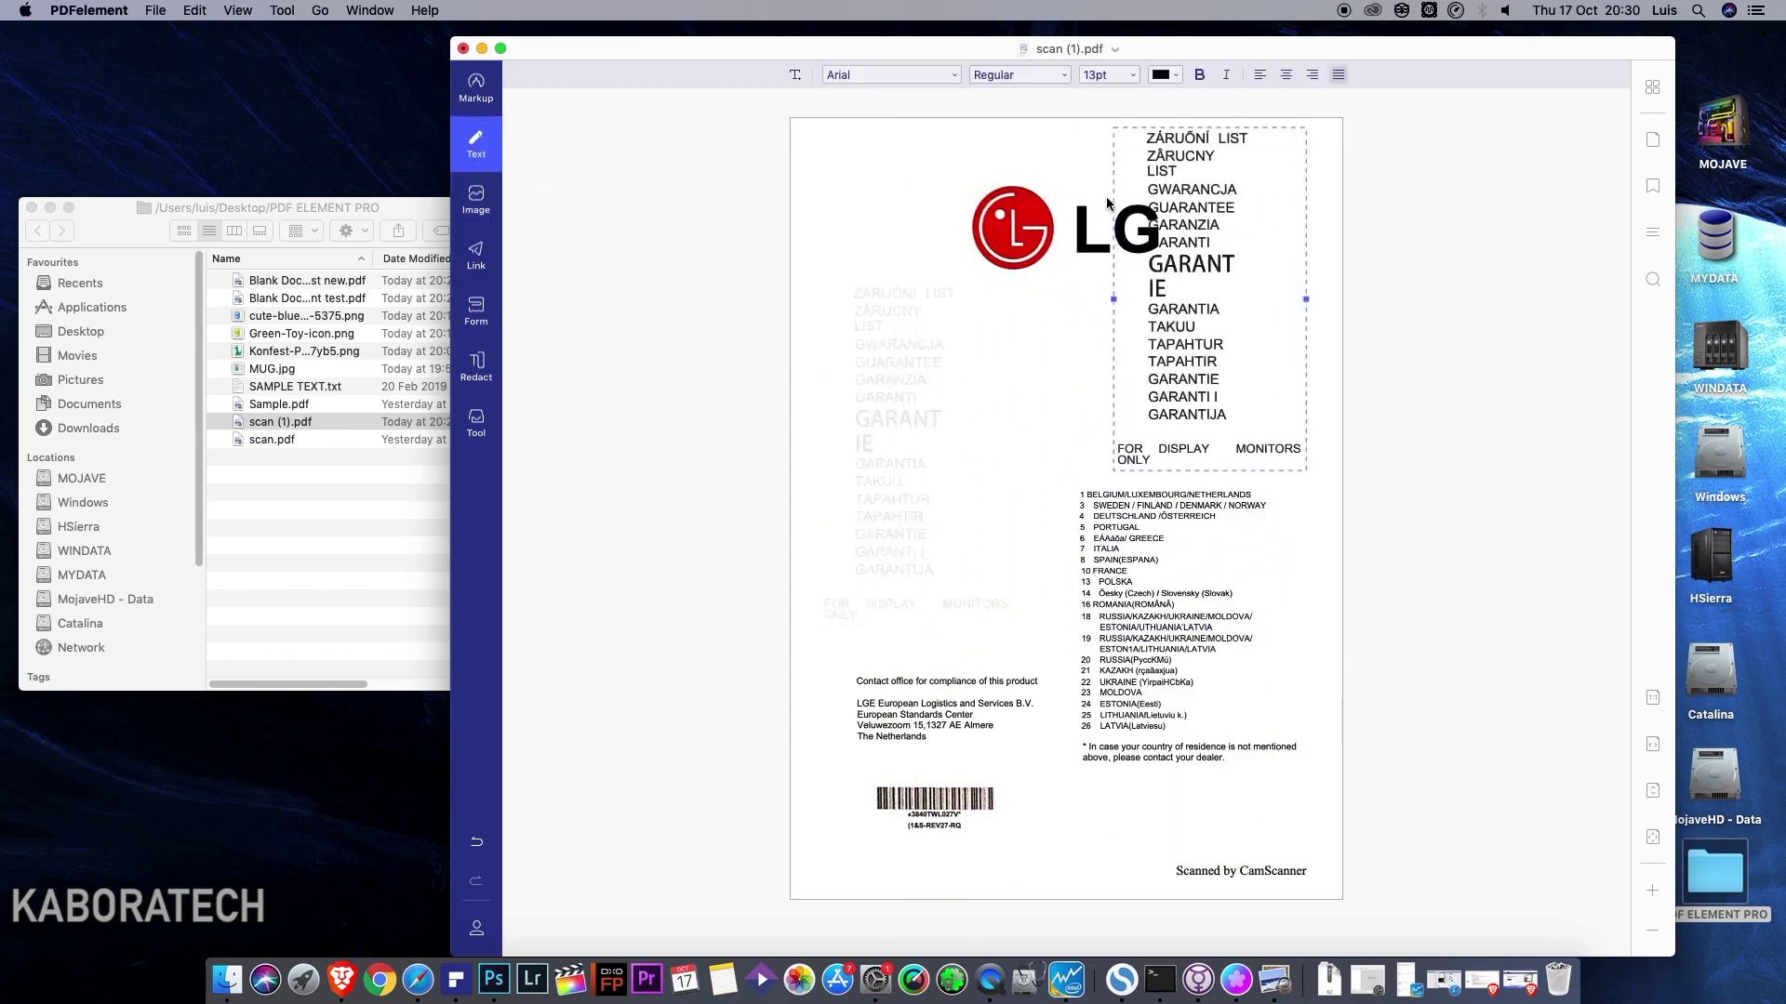
pyautogui.click(1125, 507)
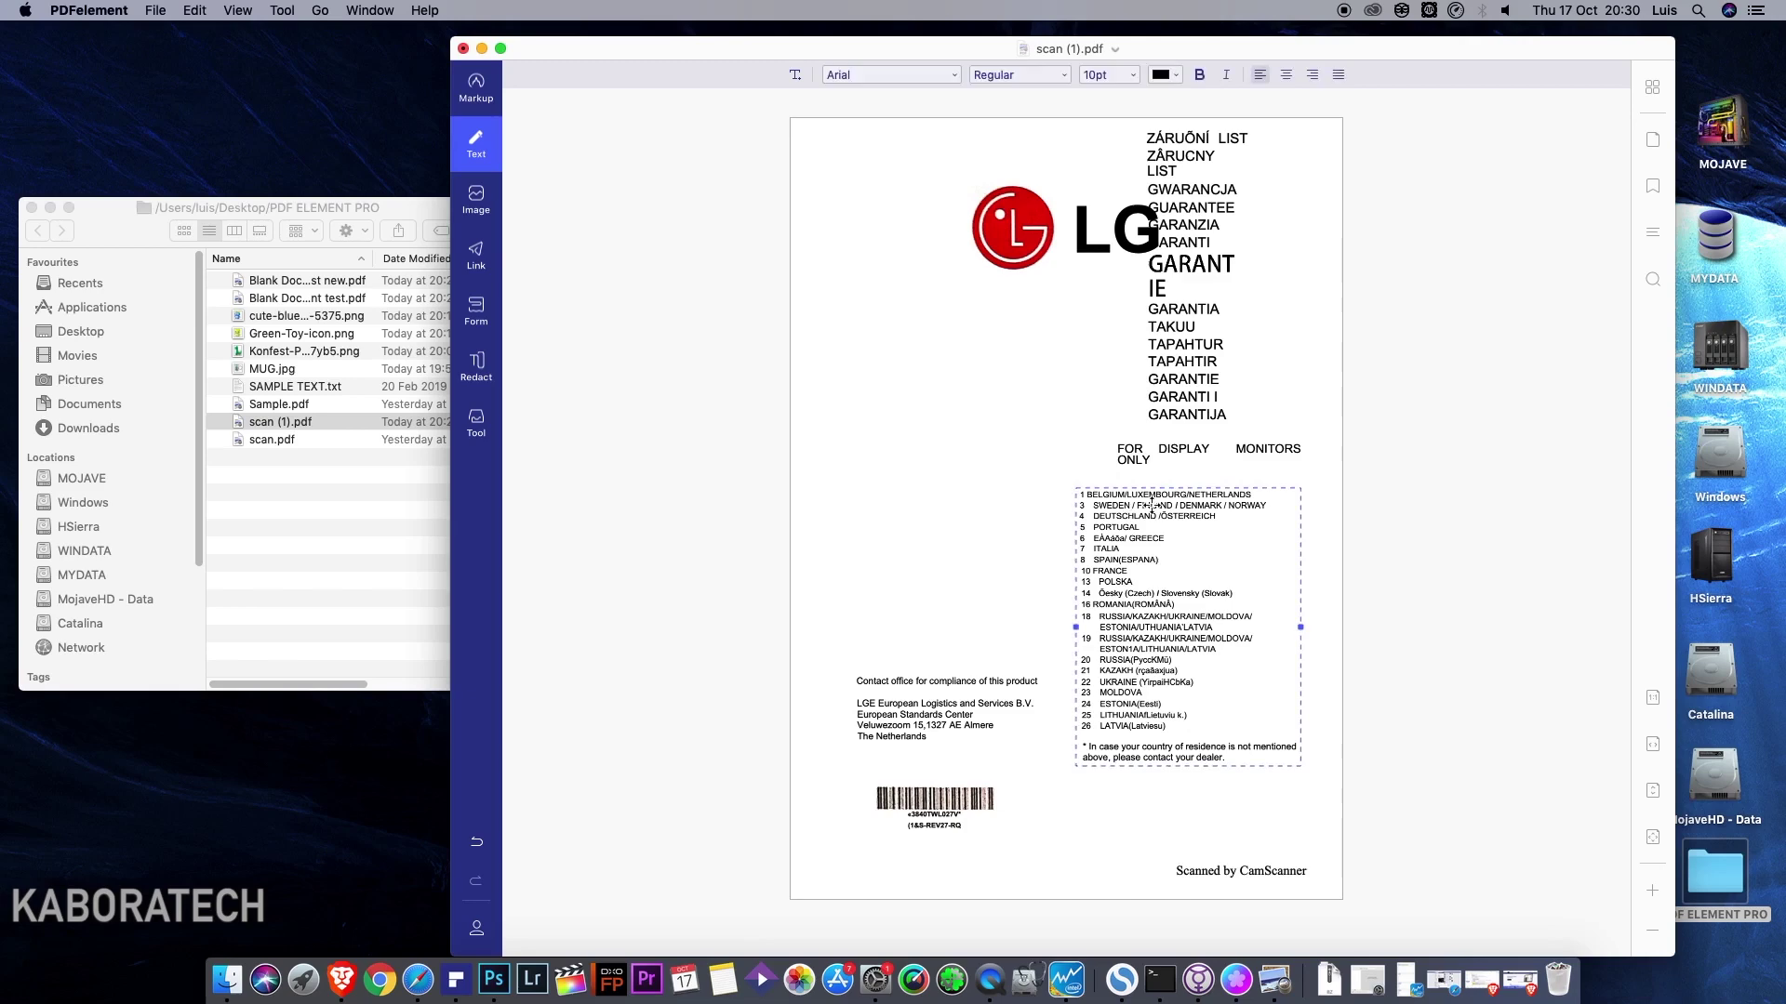
pyautogui.moveTo(1160, 487); pyautogui.dragTo(890, 327)
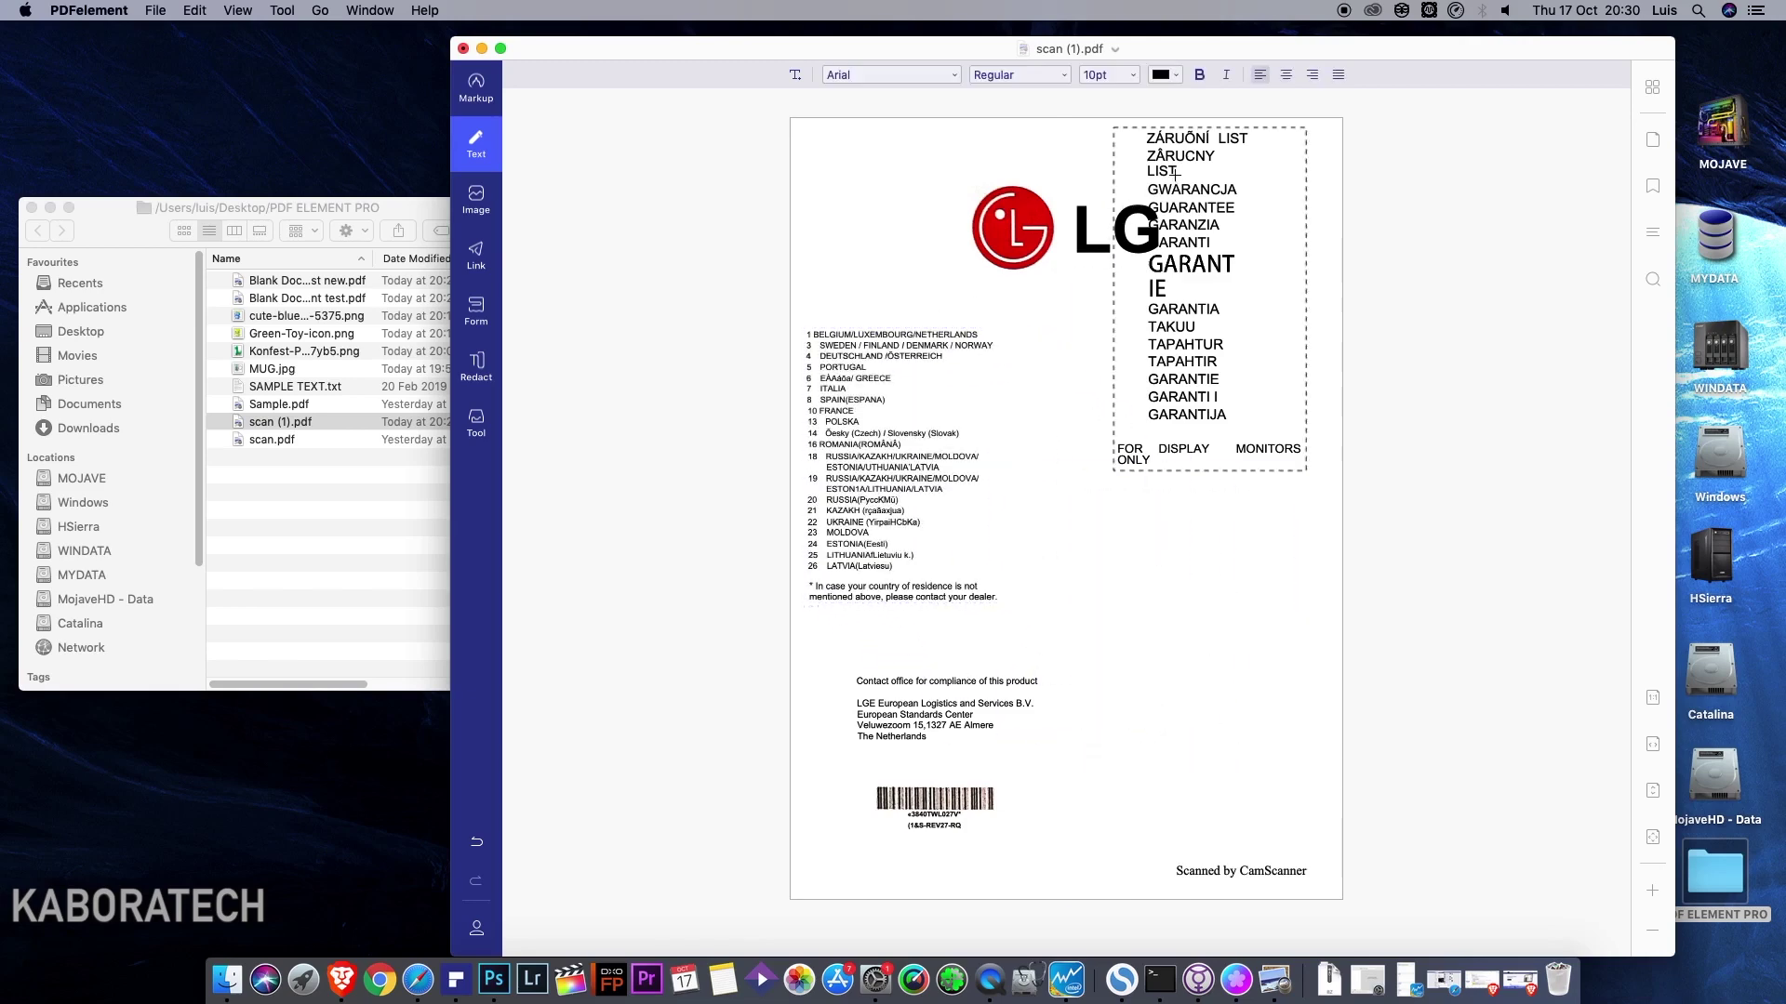
pyautogui.click(1211, 124)
pyautogui.moveTo(1209, 127); pyautogui.dragTo(1150, 483)
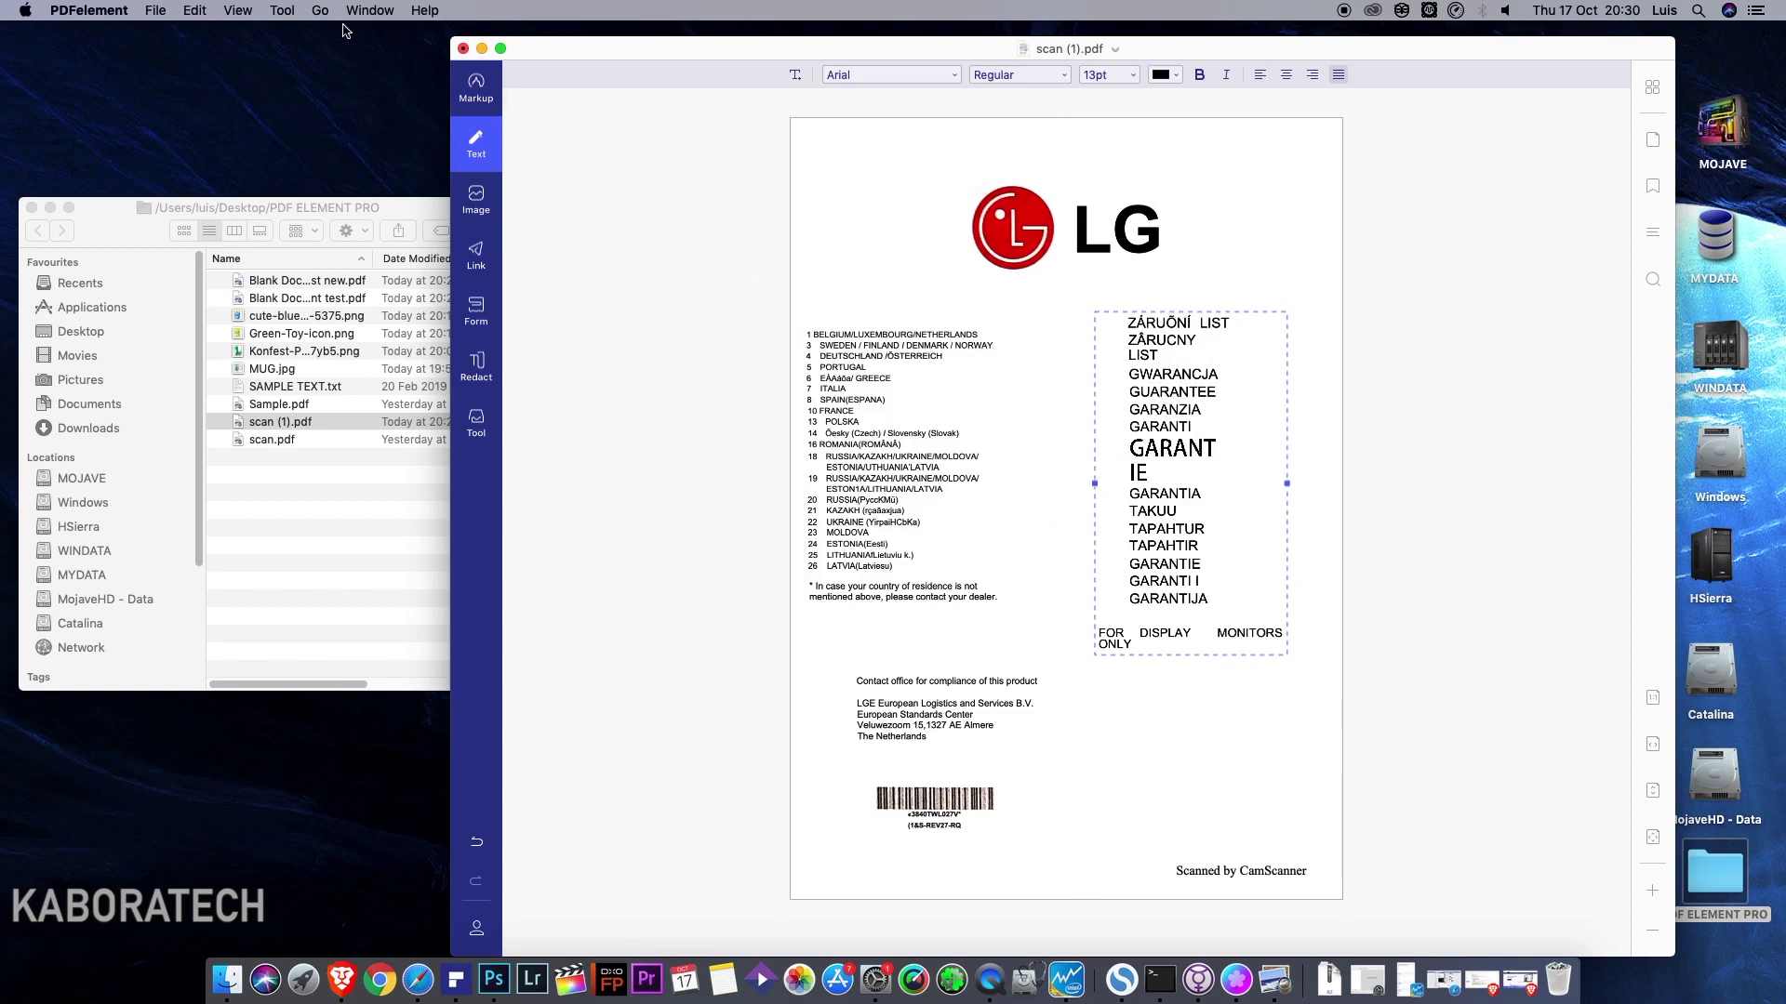
pyautogui.click(154, 10)
pyautogui.click(196, 170)
pyautogui.click(841, 216)
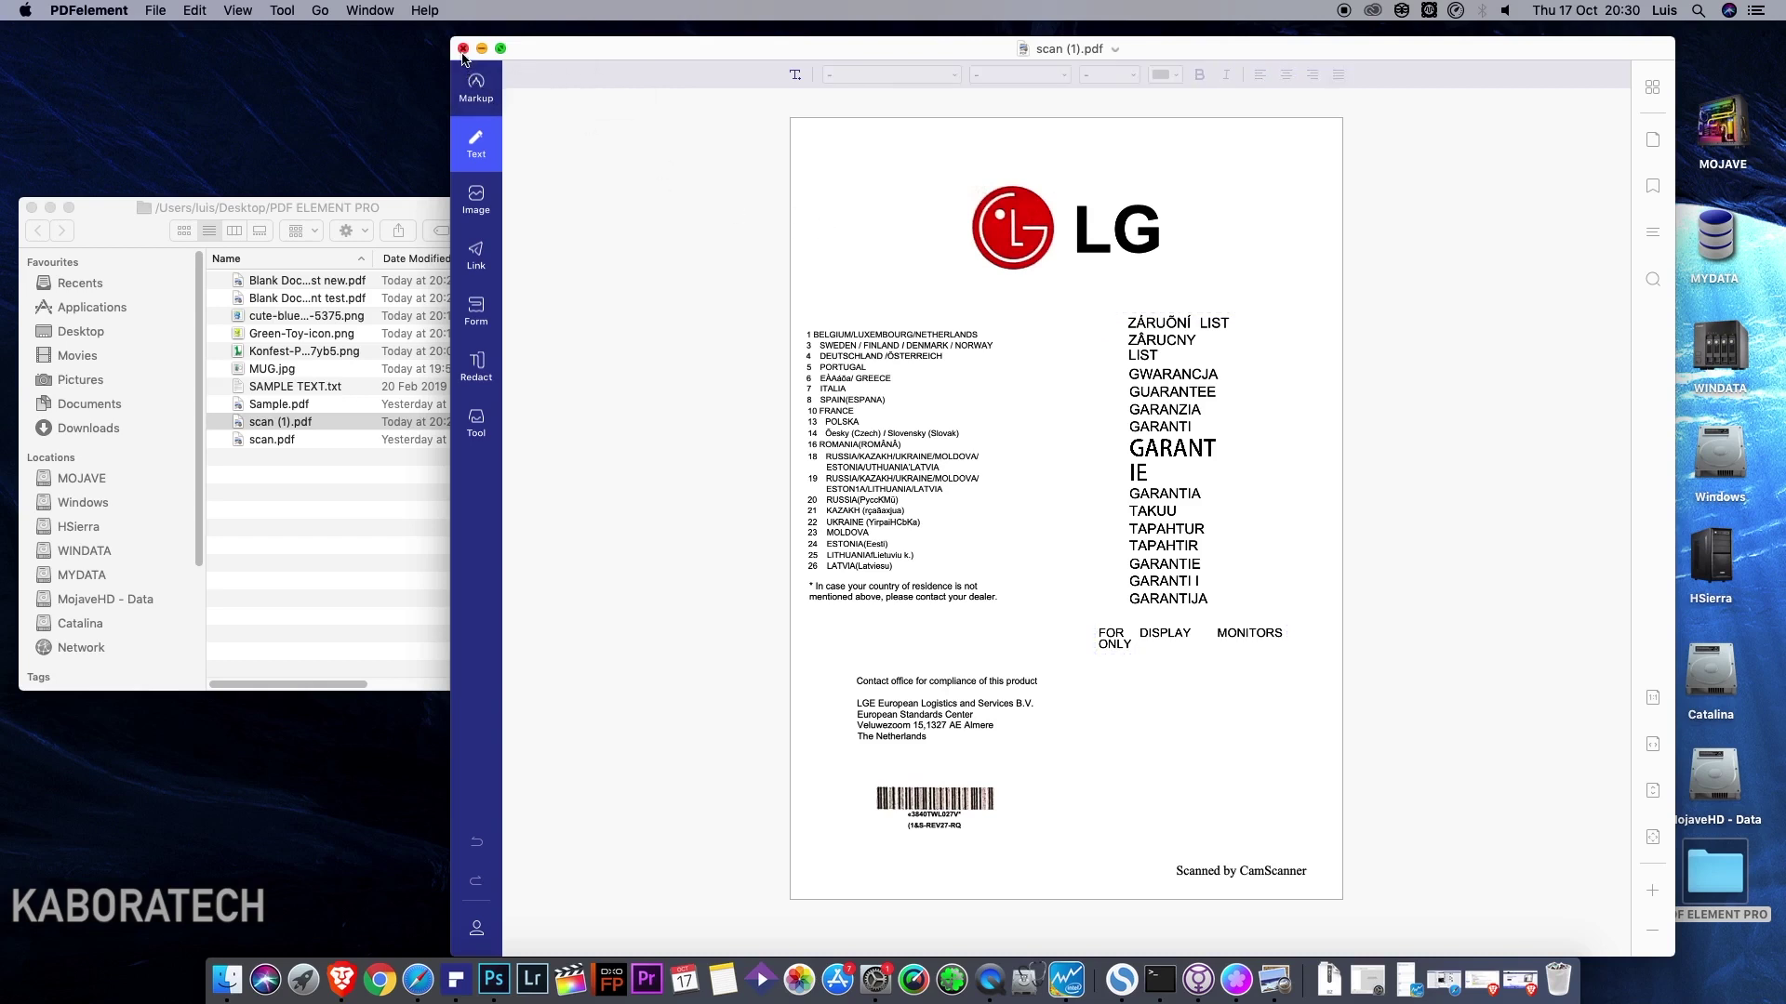
# Close the current document and Finder window, then reopen Sample from the recent files.
pyautogui.click(484, 420)
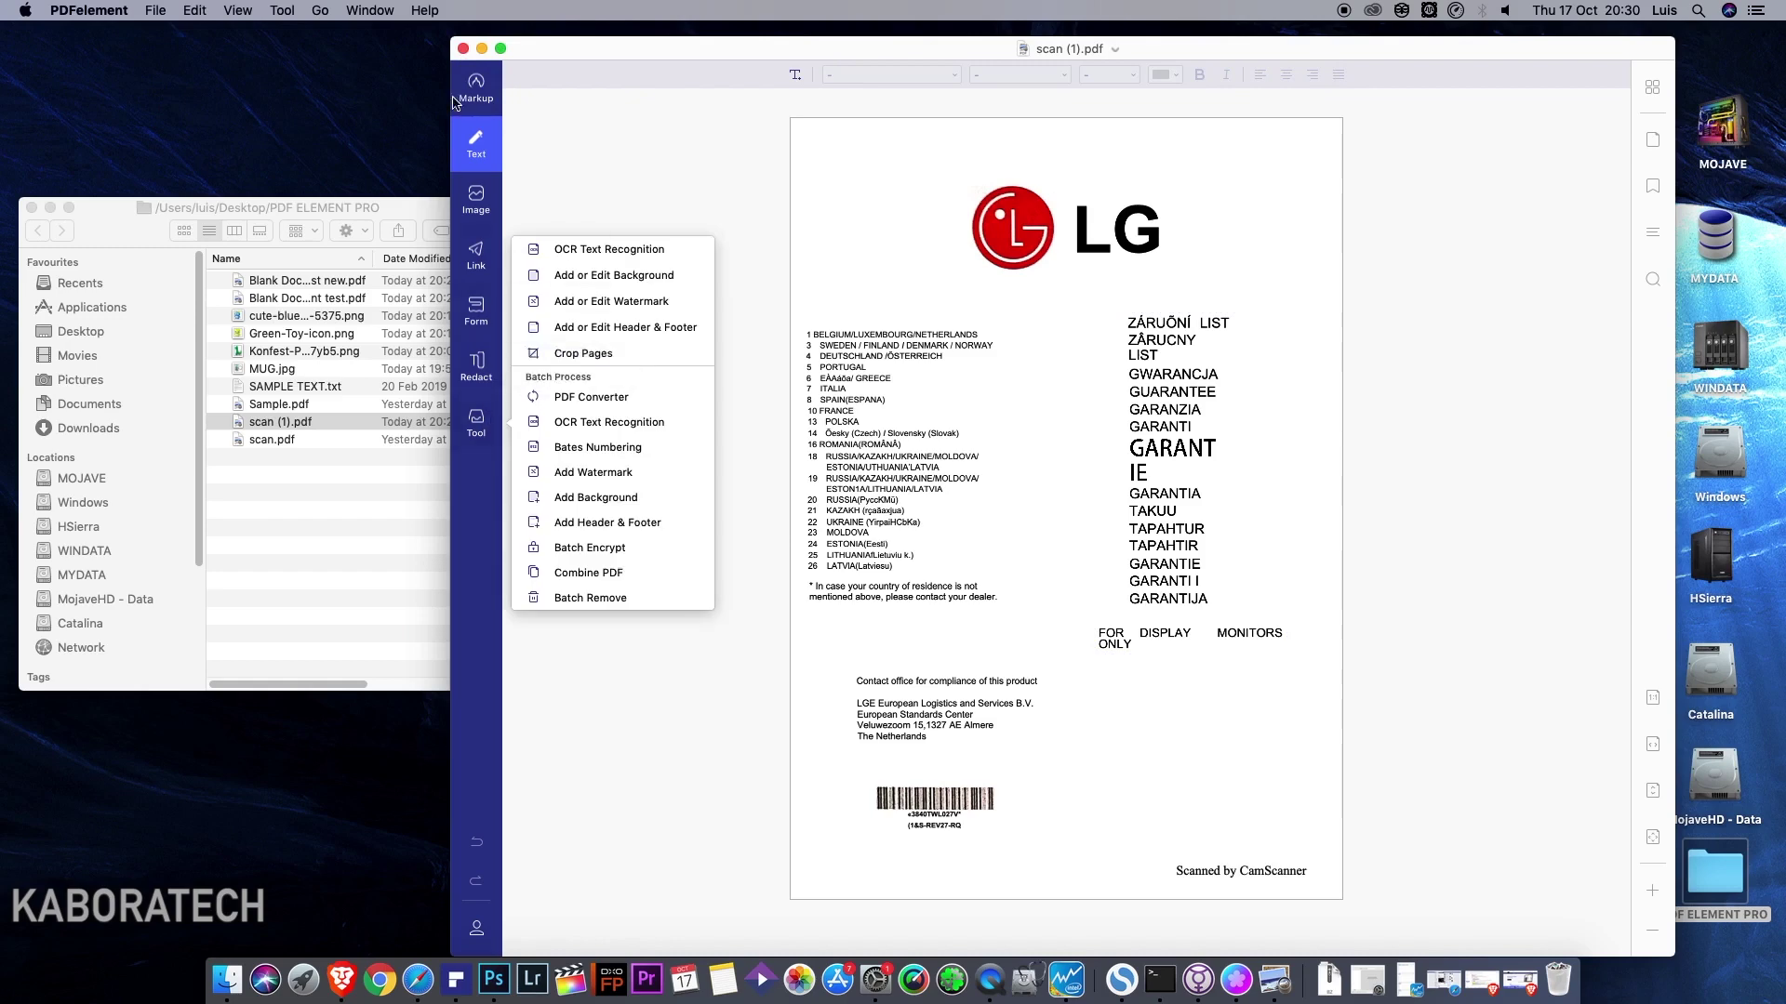
pyautogui.click(462, 53)
pyautogui.click(462, 53)
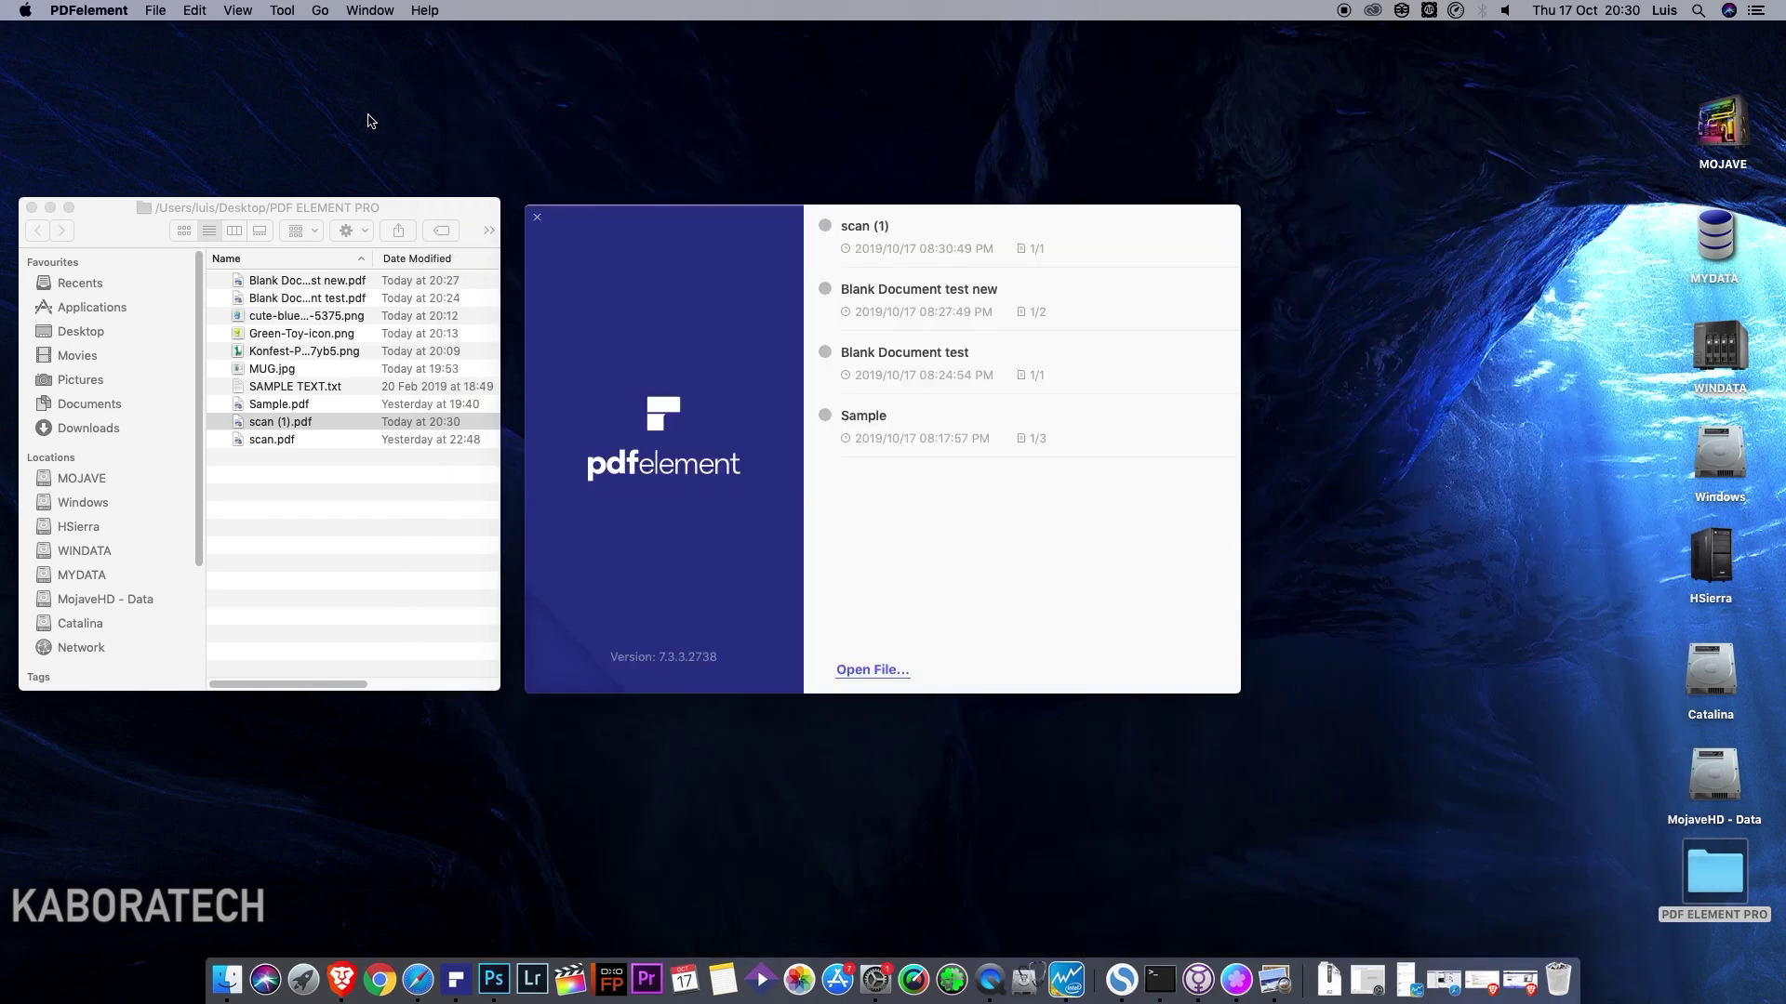
pyautogui.click(32, 207)
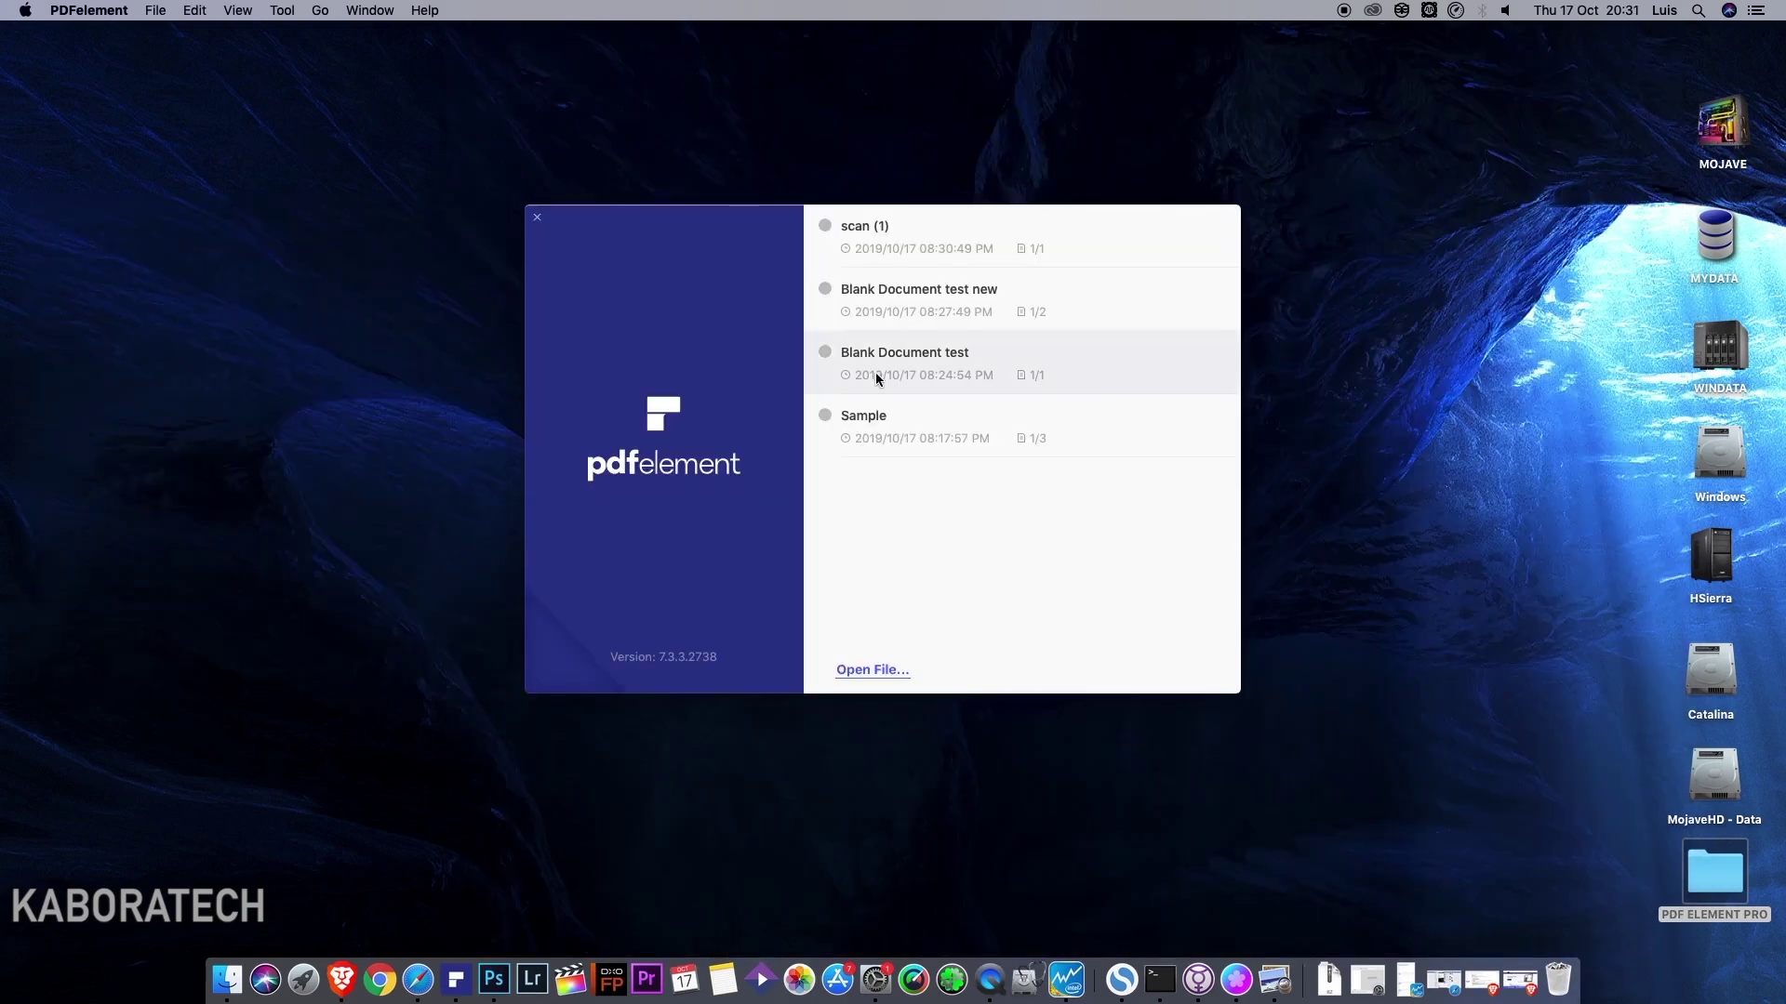
pyautogui.click(908, 440)
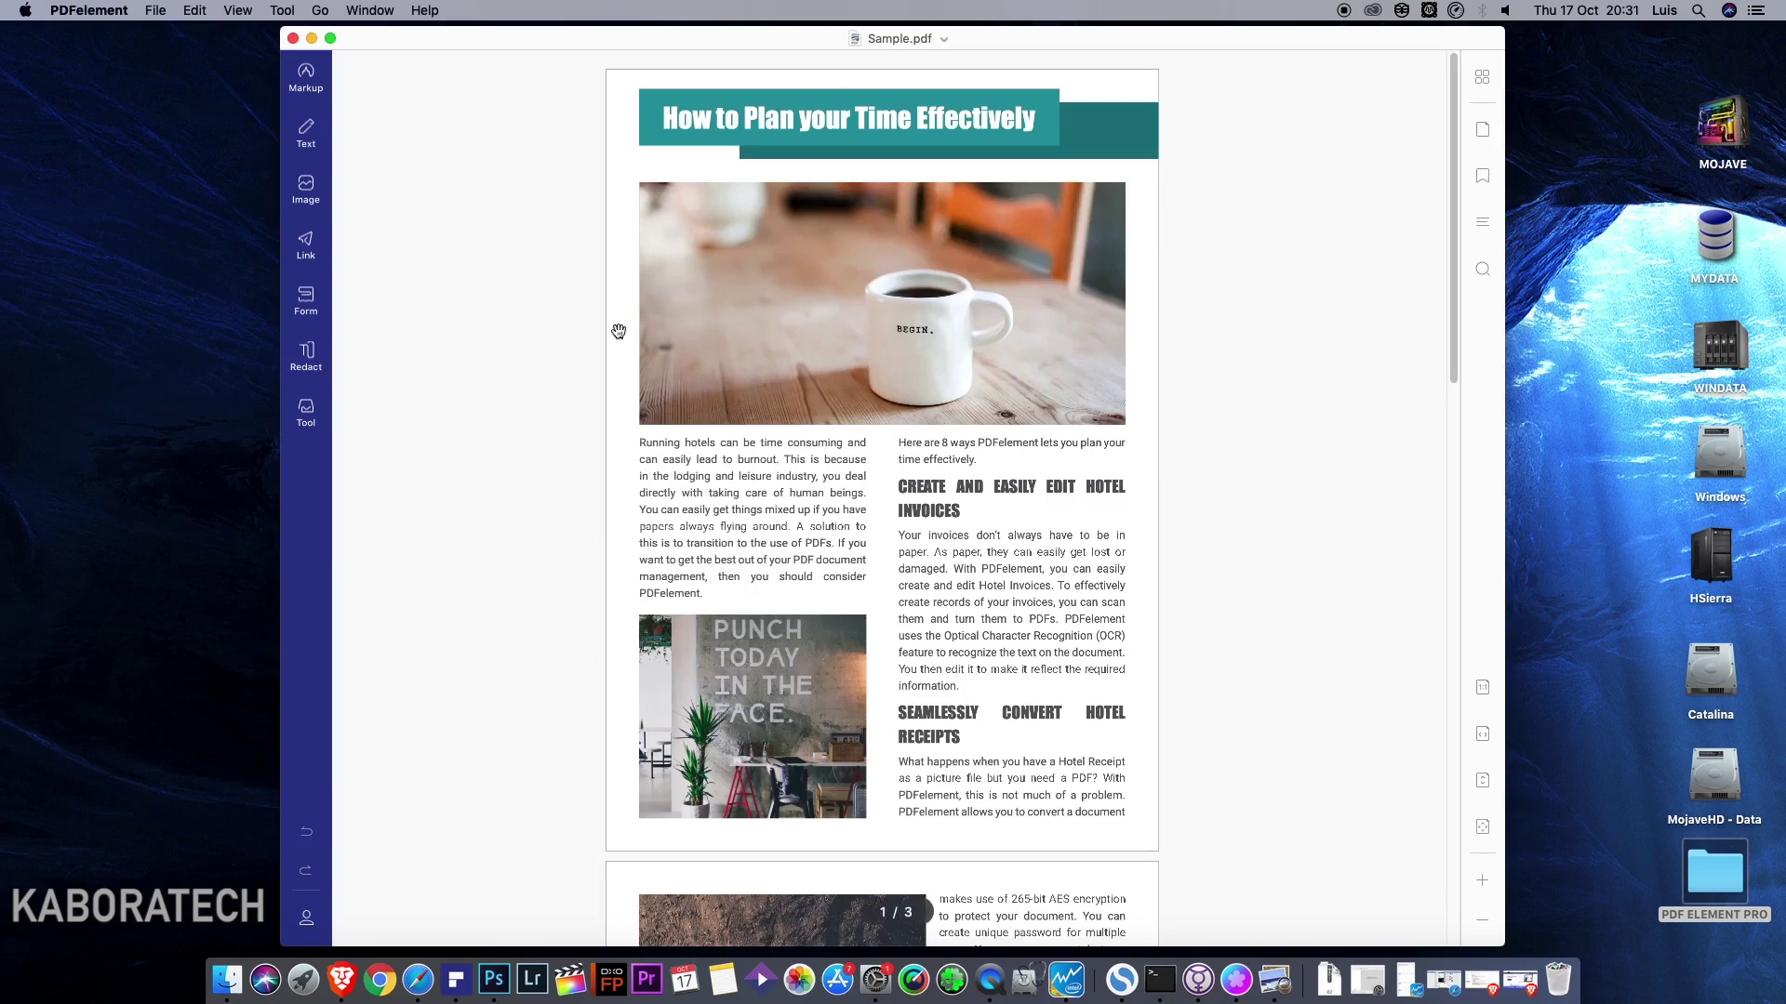
# Start the batch PDF Converter with Word (.docx) as the output format.
pyautogui.click(306, 411)
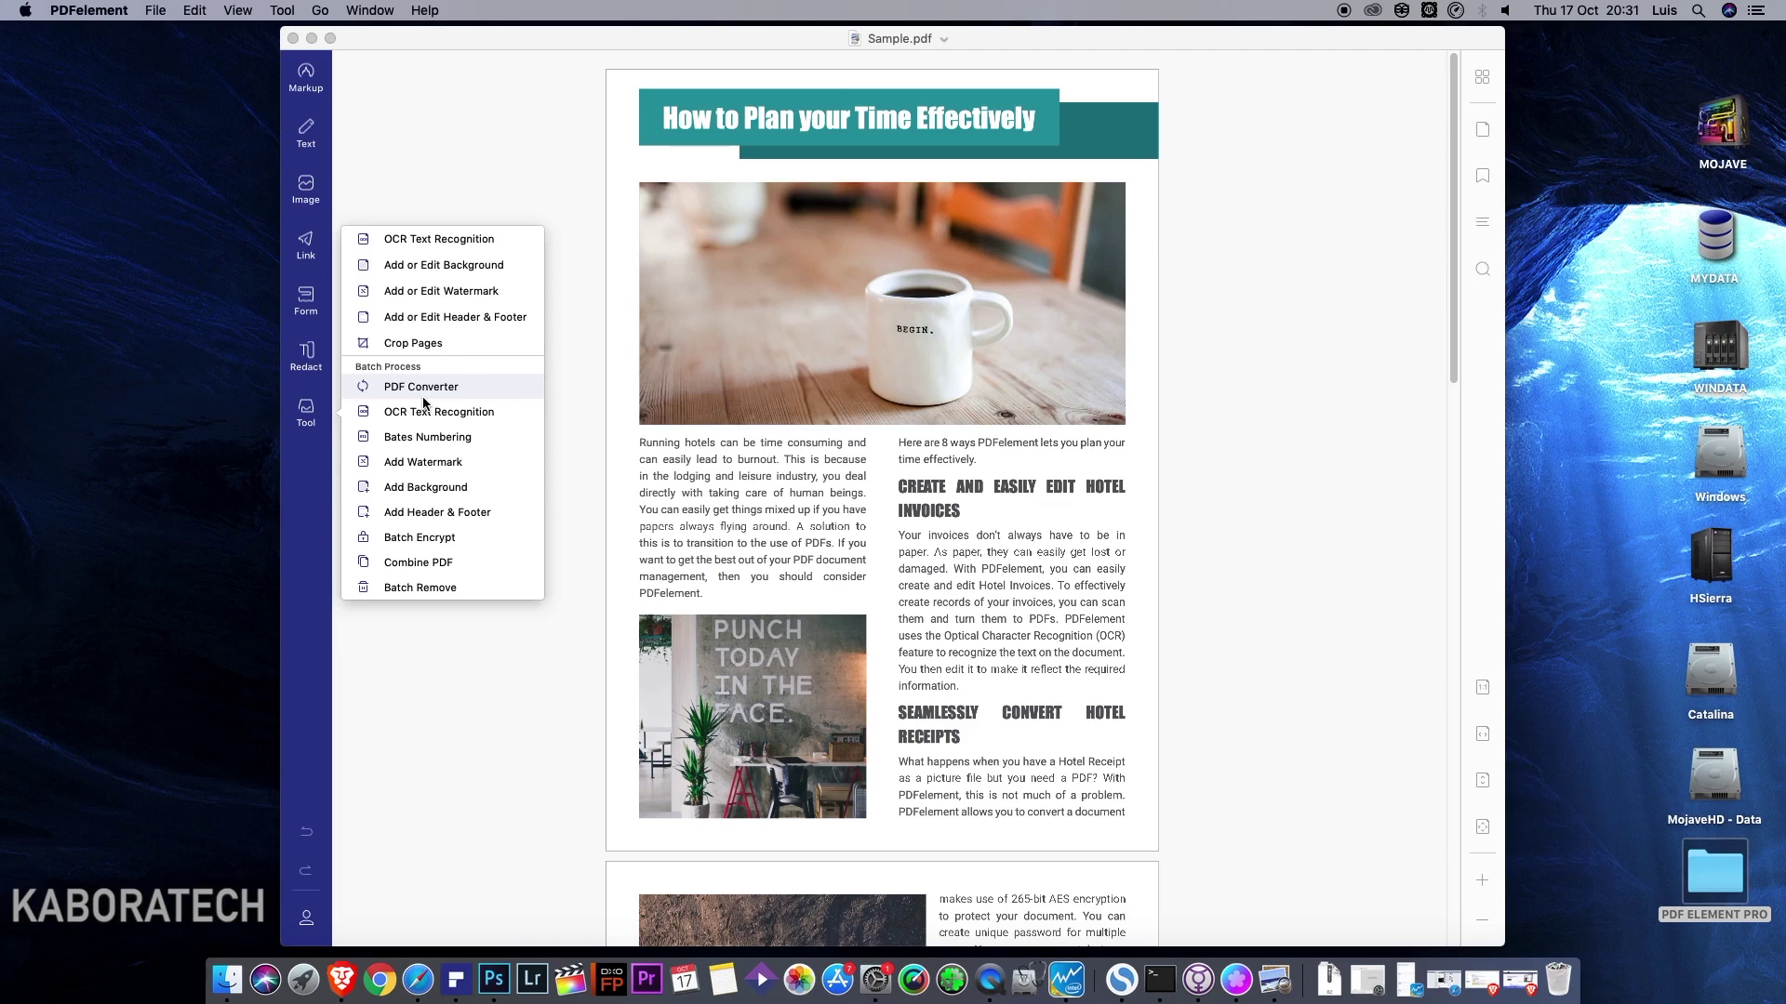
pyautogui.click(428, 389)
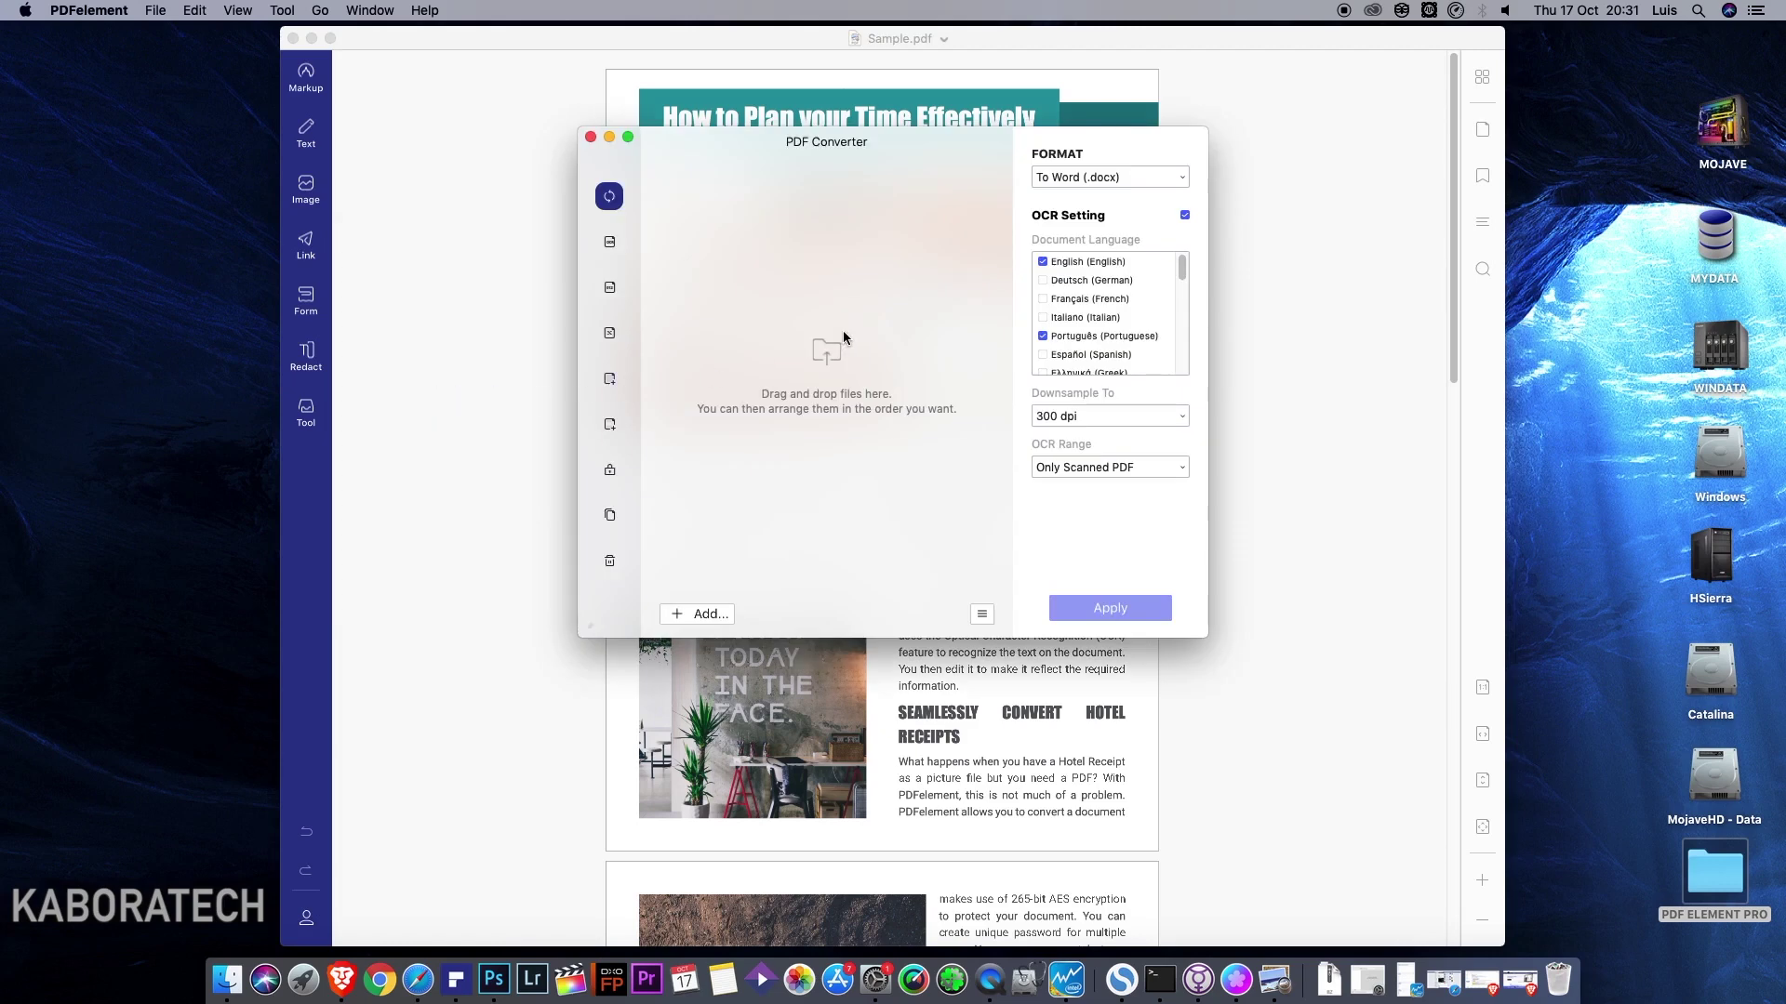
pyautogui.click(1181, 179)
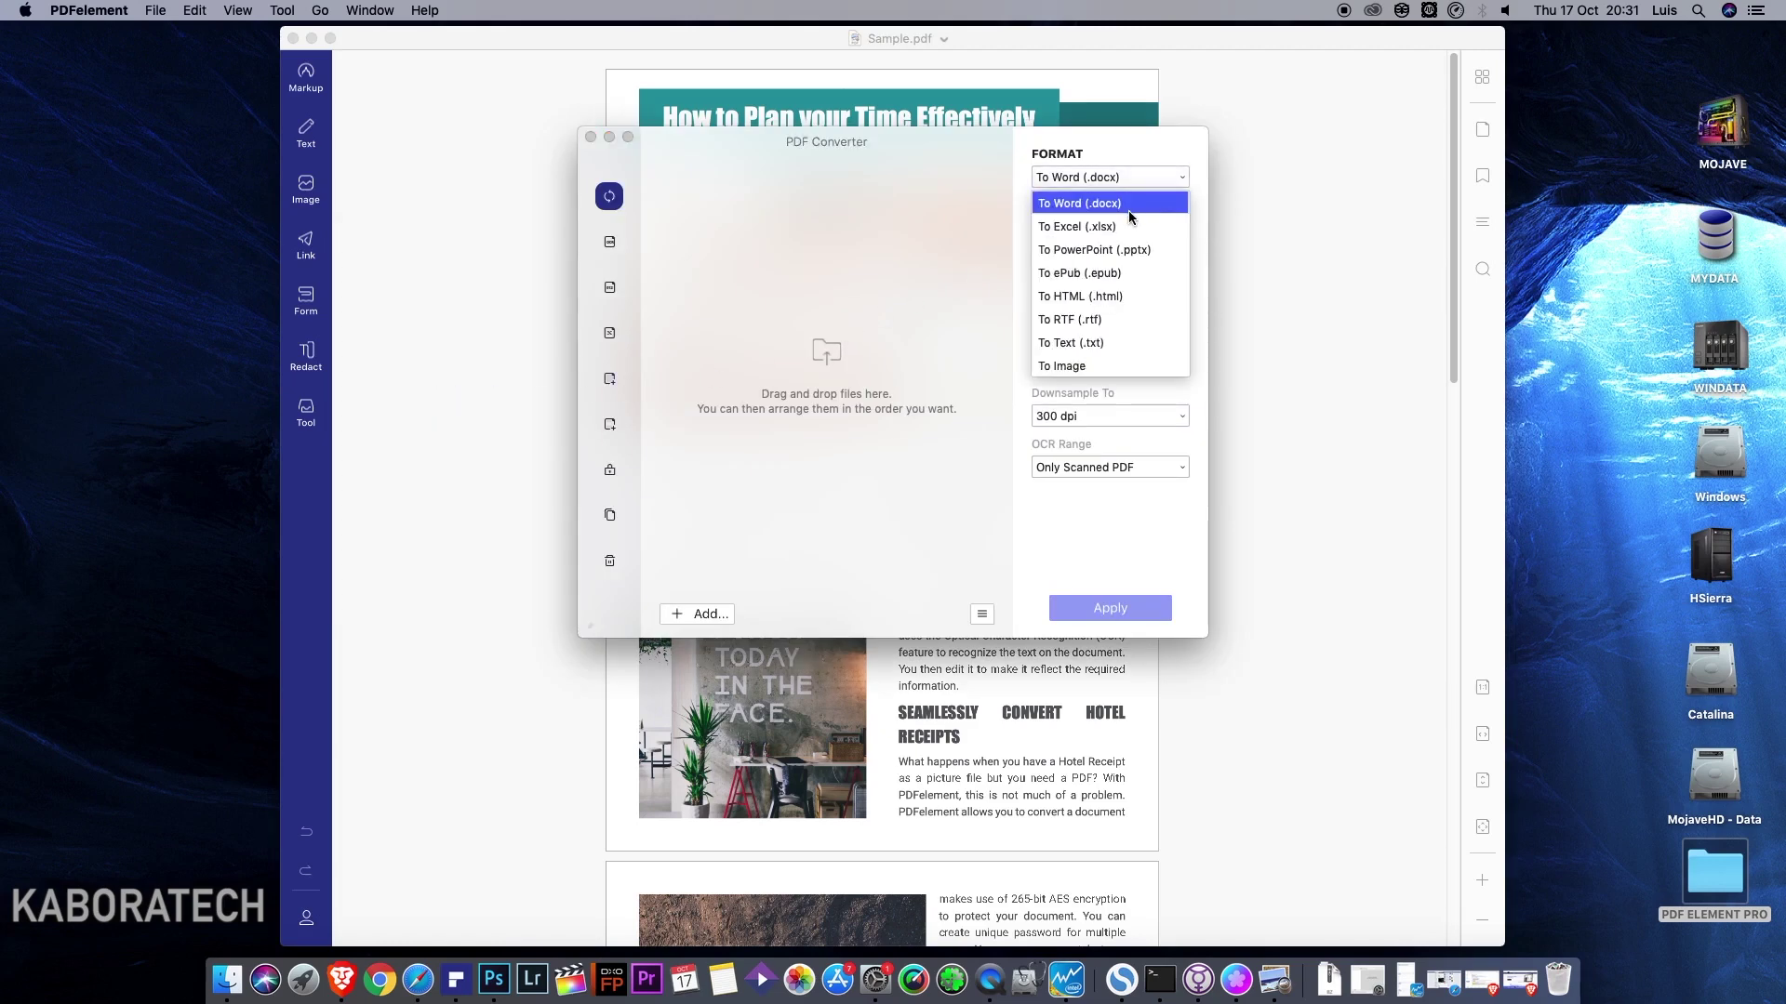
pyautogui.click(1079, 205)
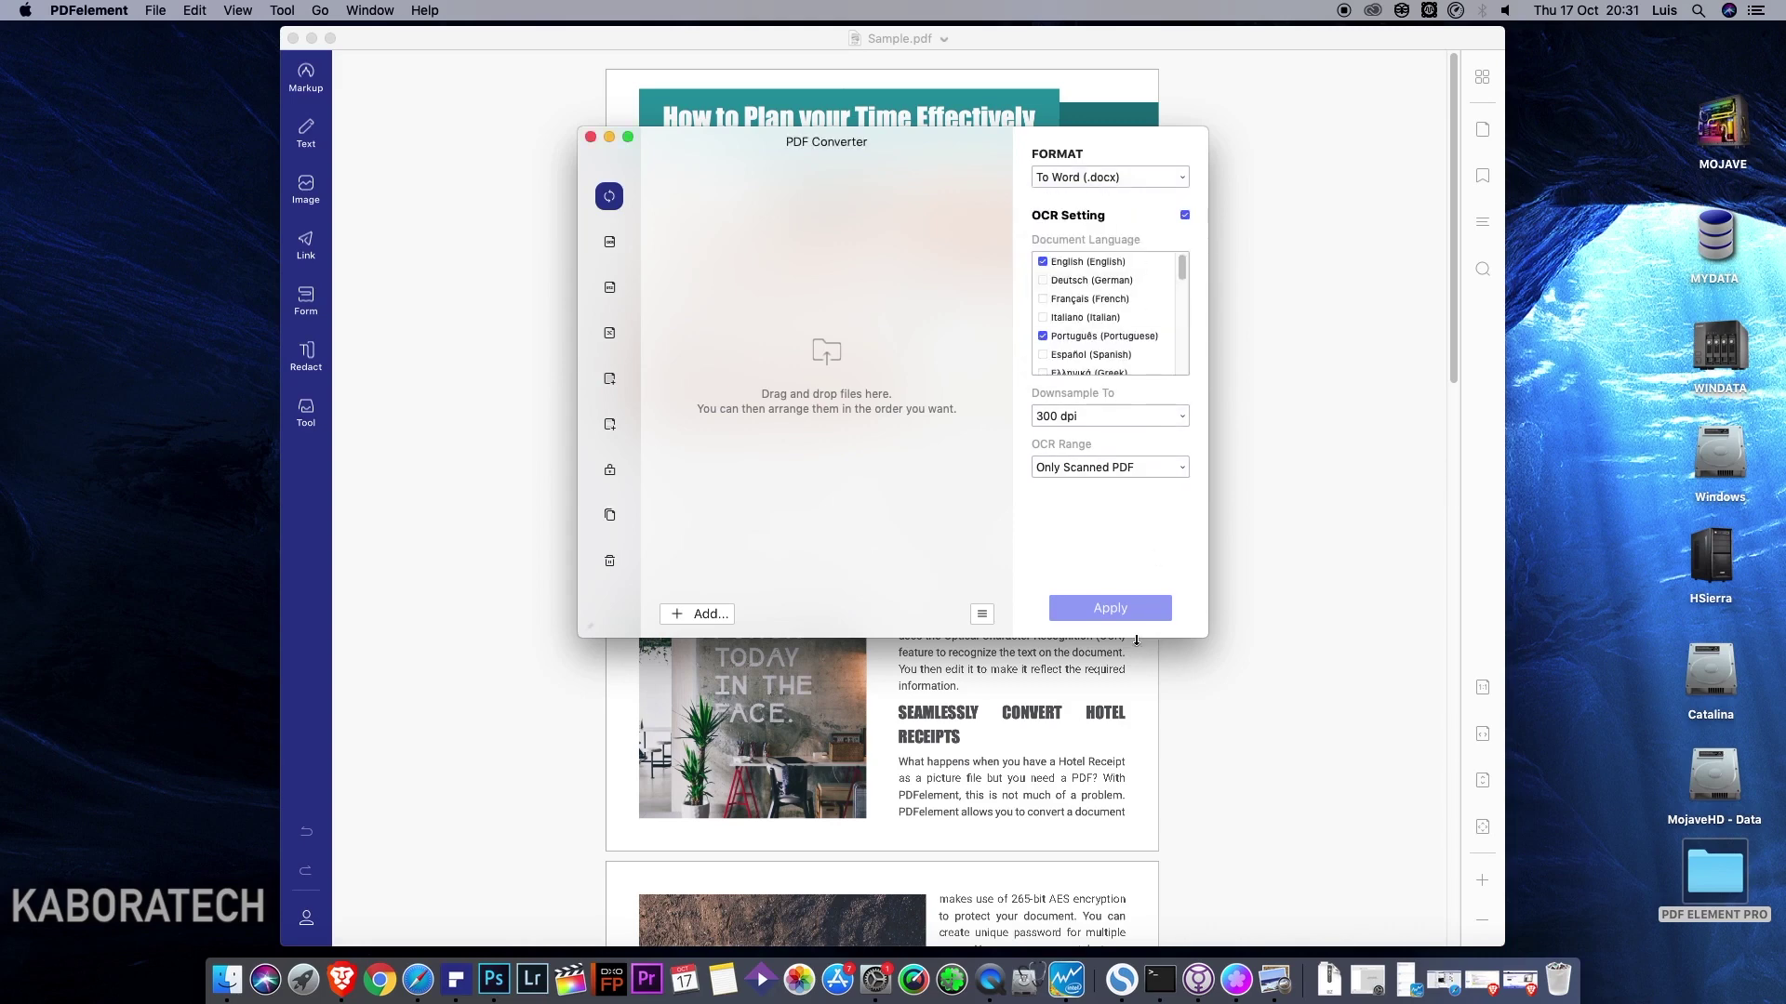
# Add Sample.pdf and convert it to Sample.docx in the PDF ELEMENT PRO folder.
pyautogui.click(698, 616)
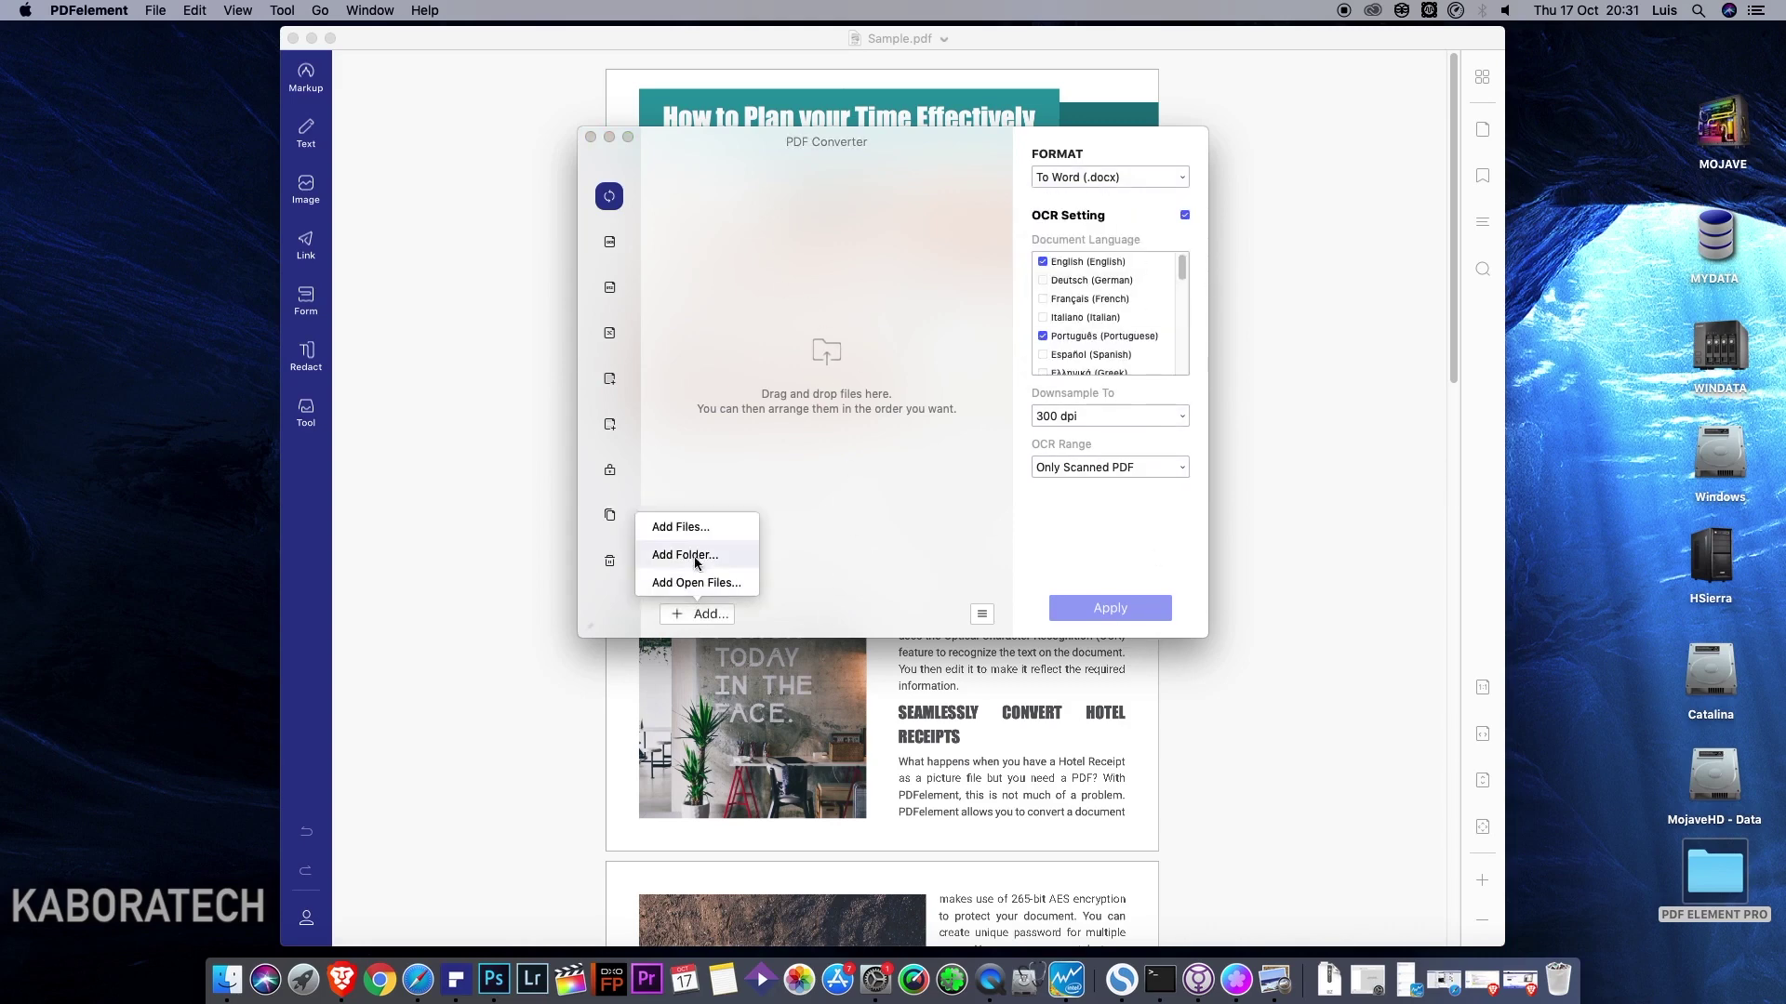
pyautogui.click(705, 527)
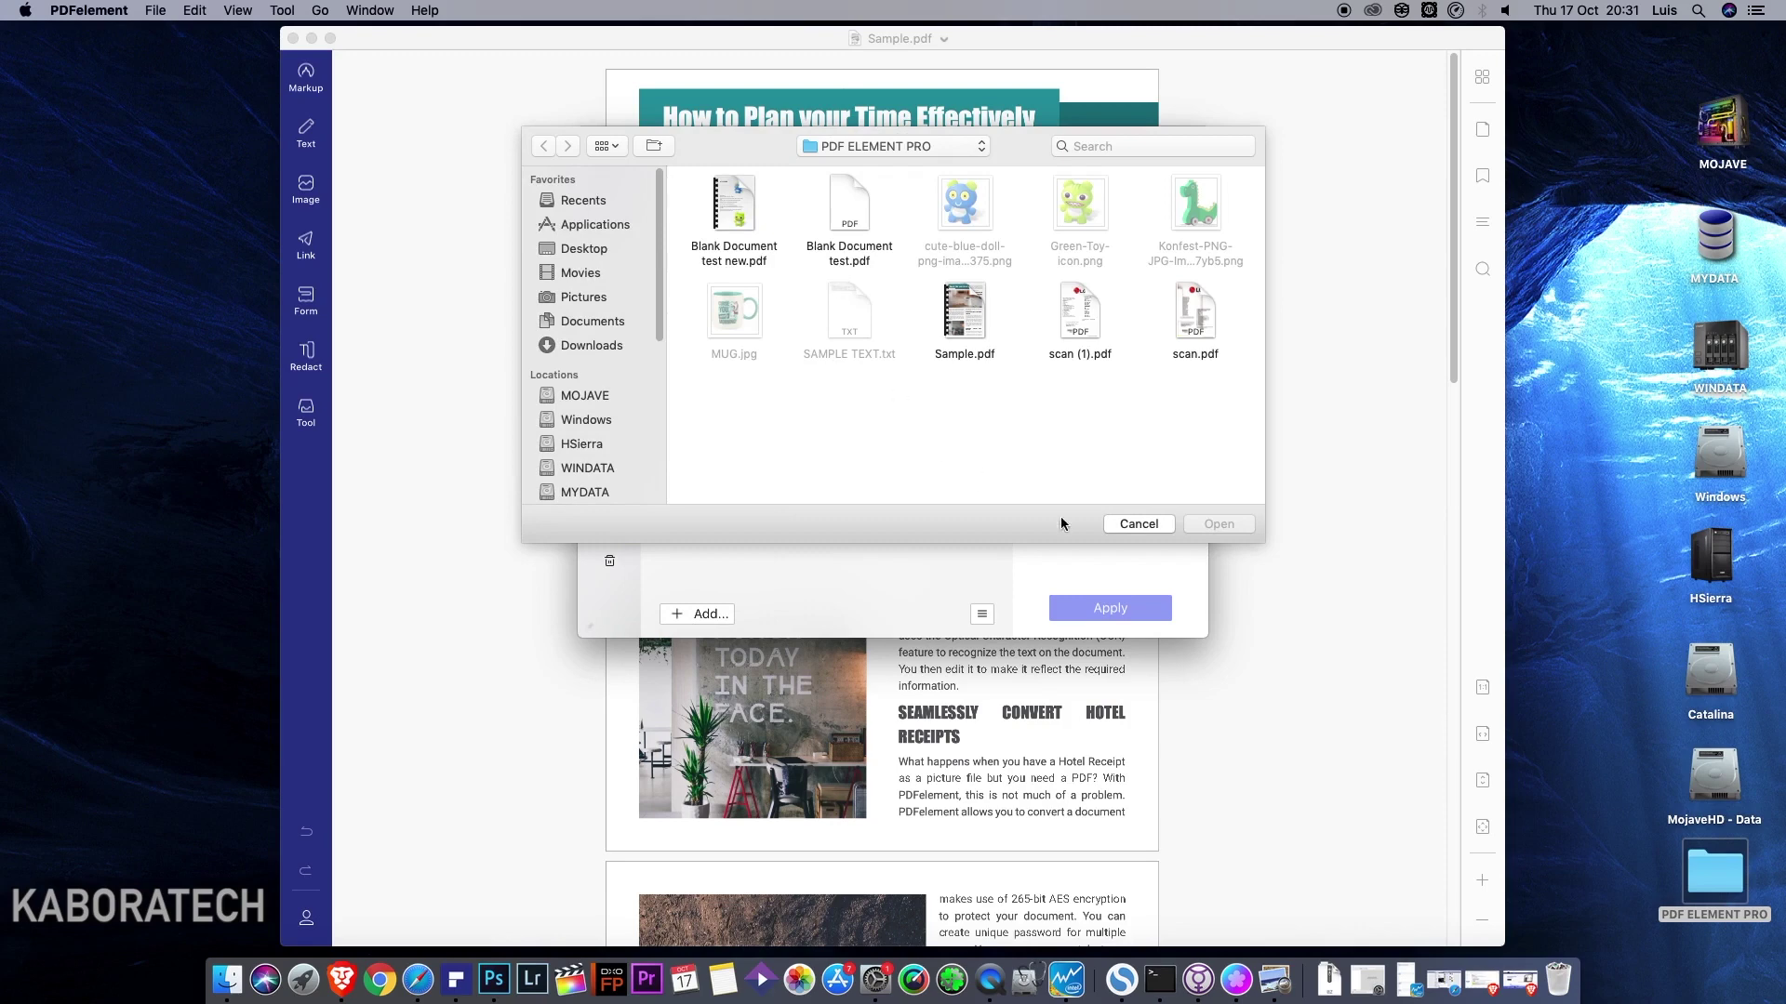
pyautogui.click(980, 335)
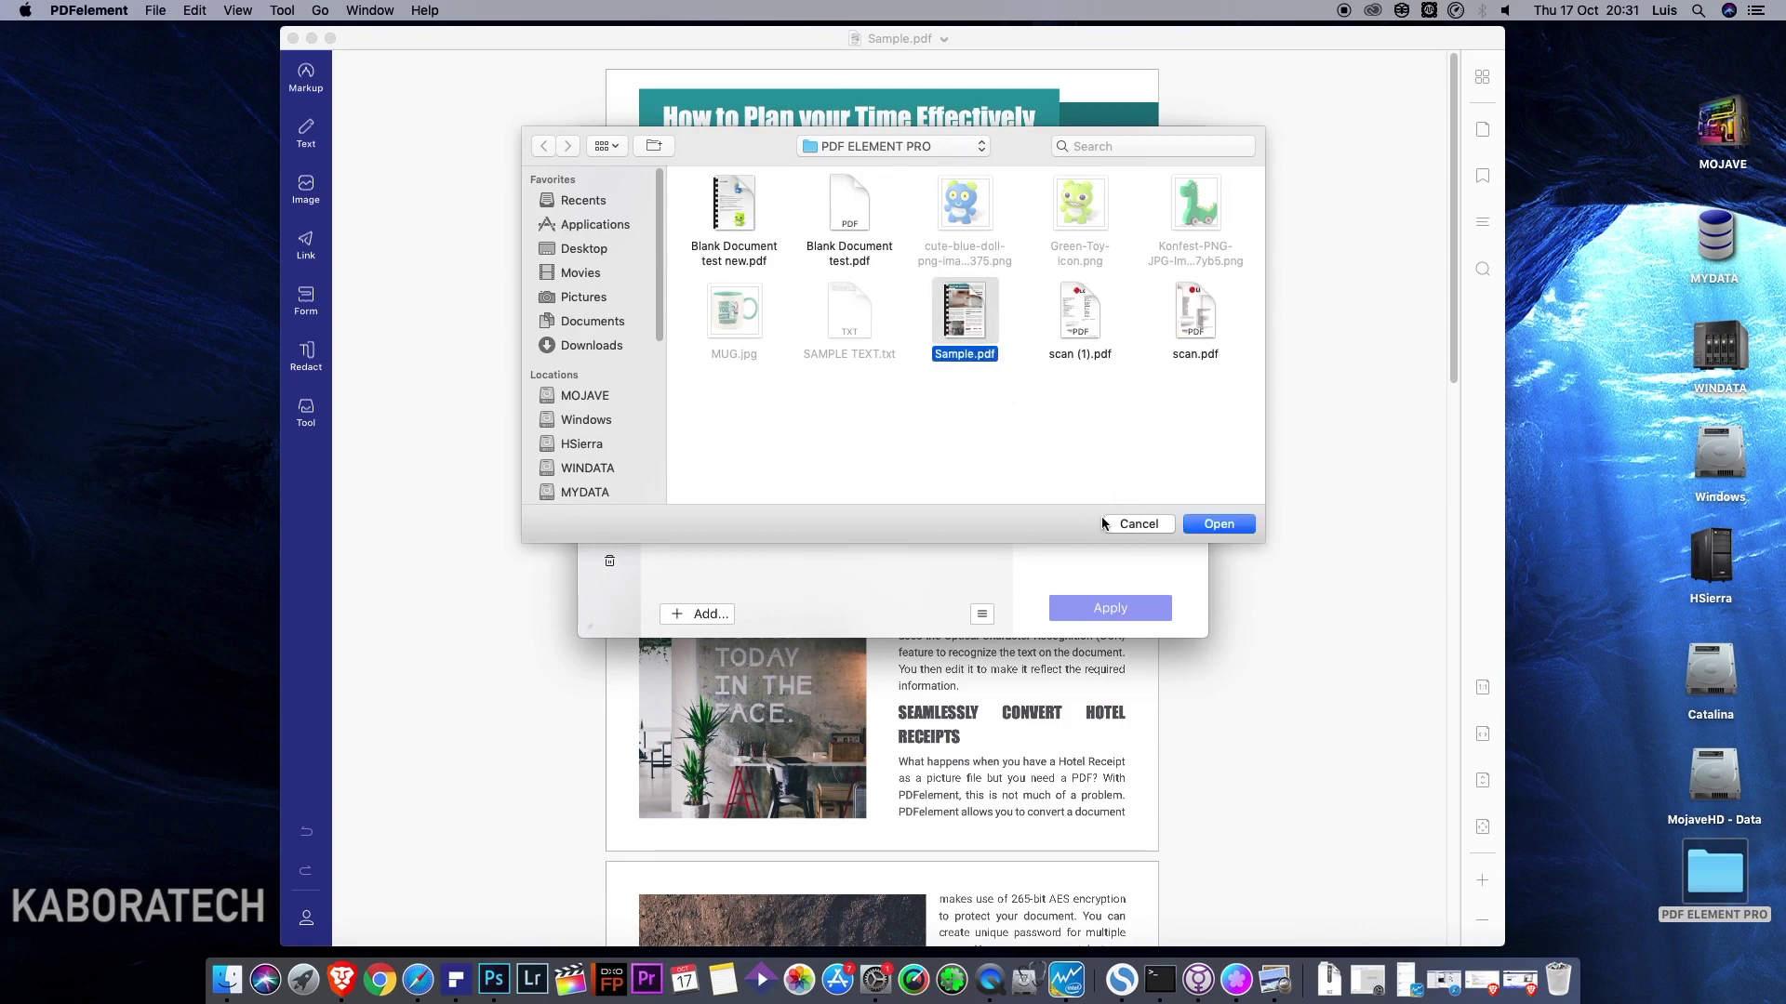
pyautogui.click(1234, 526)
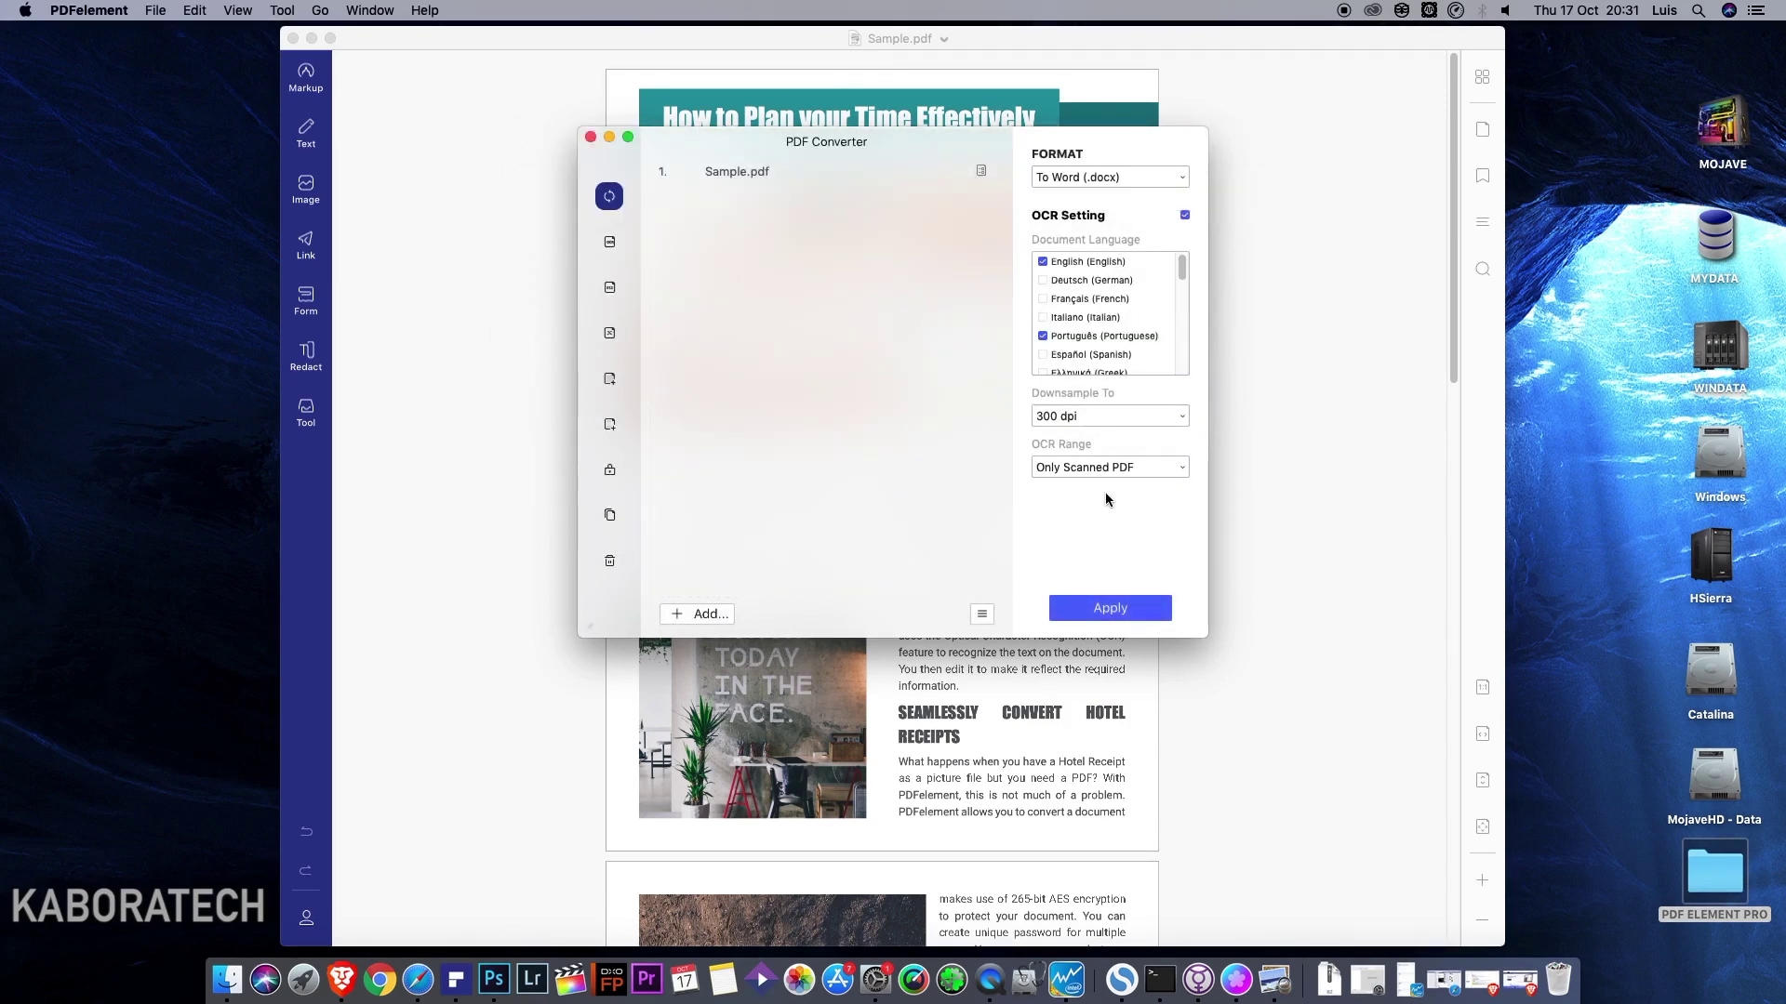
pyautogui.click(712, 177)
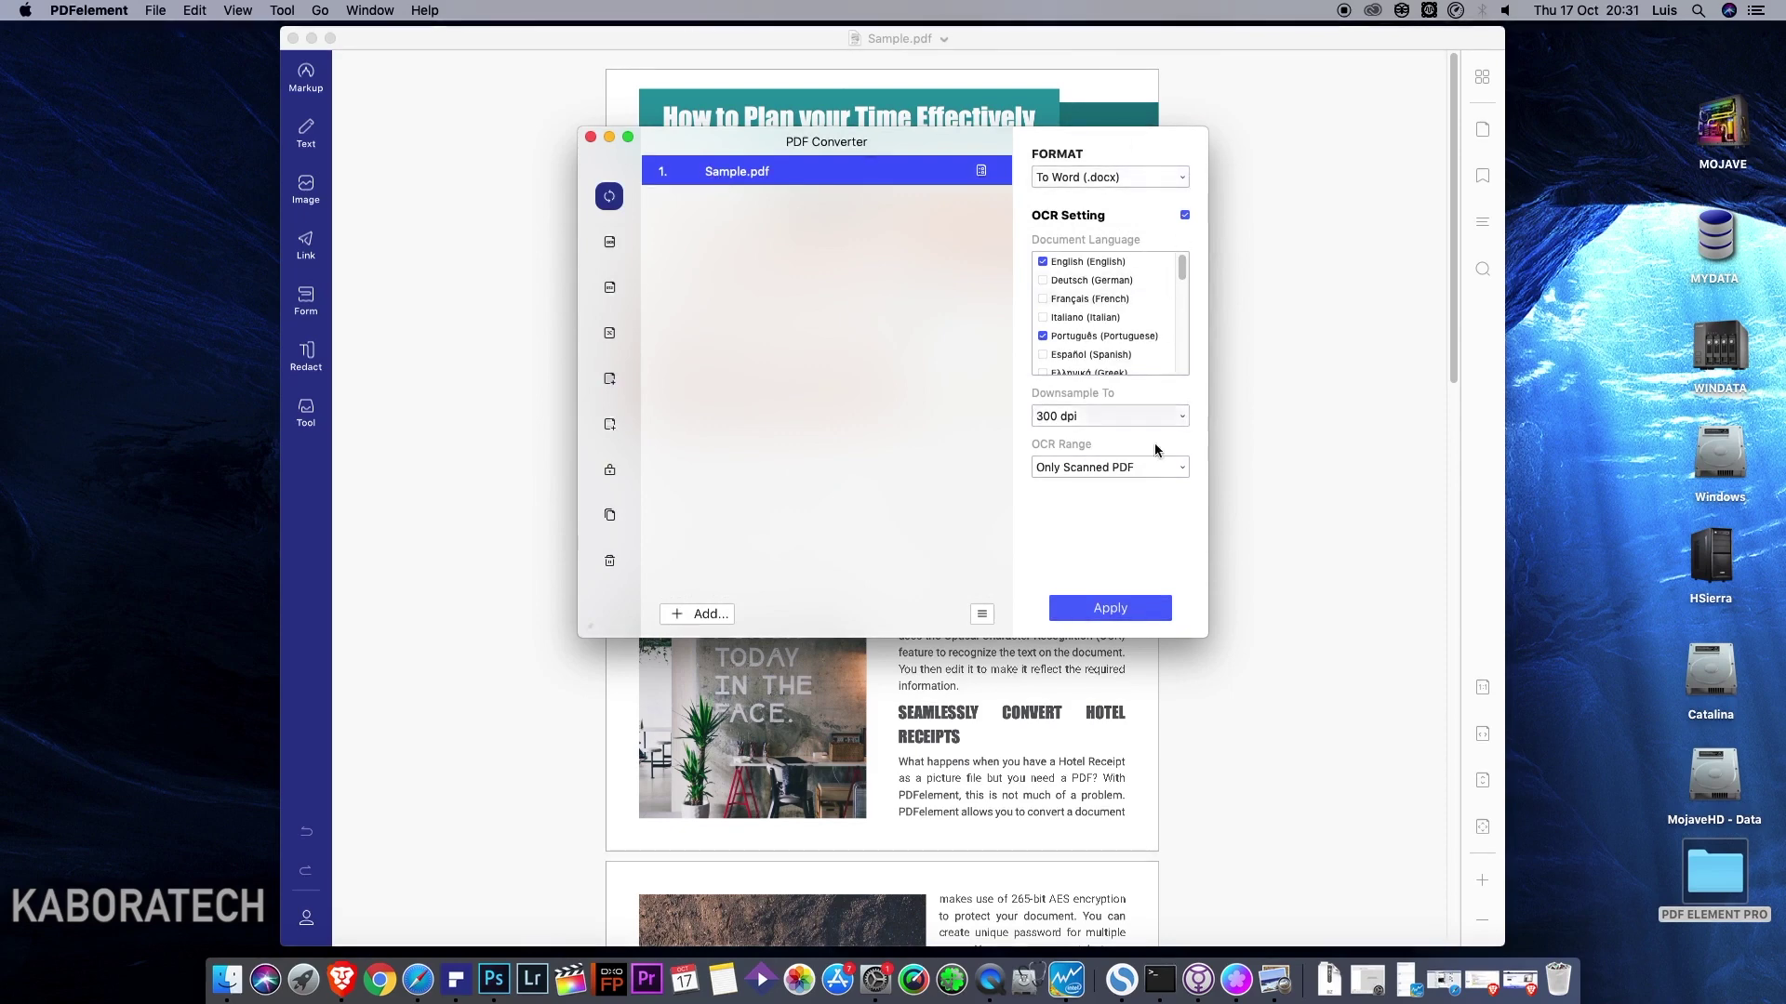
pyautogui.click(1128, 610)
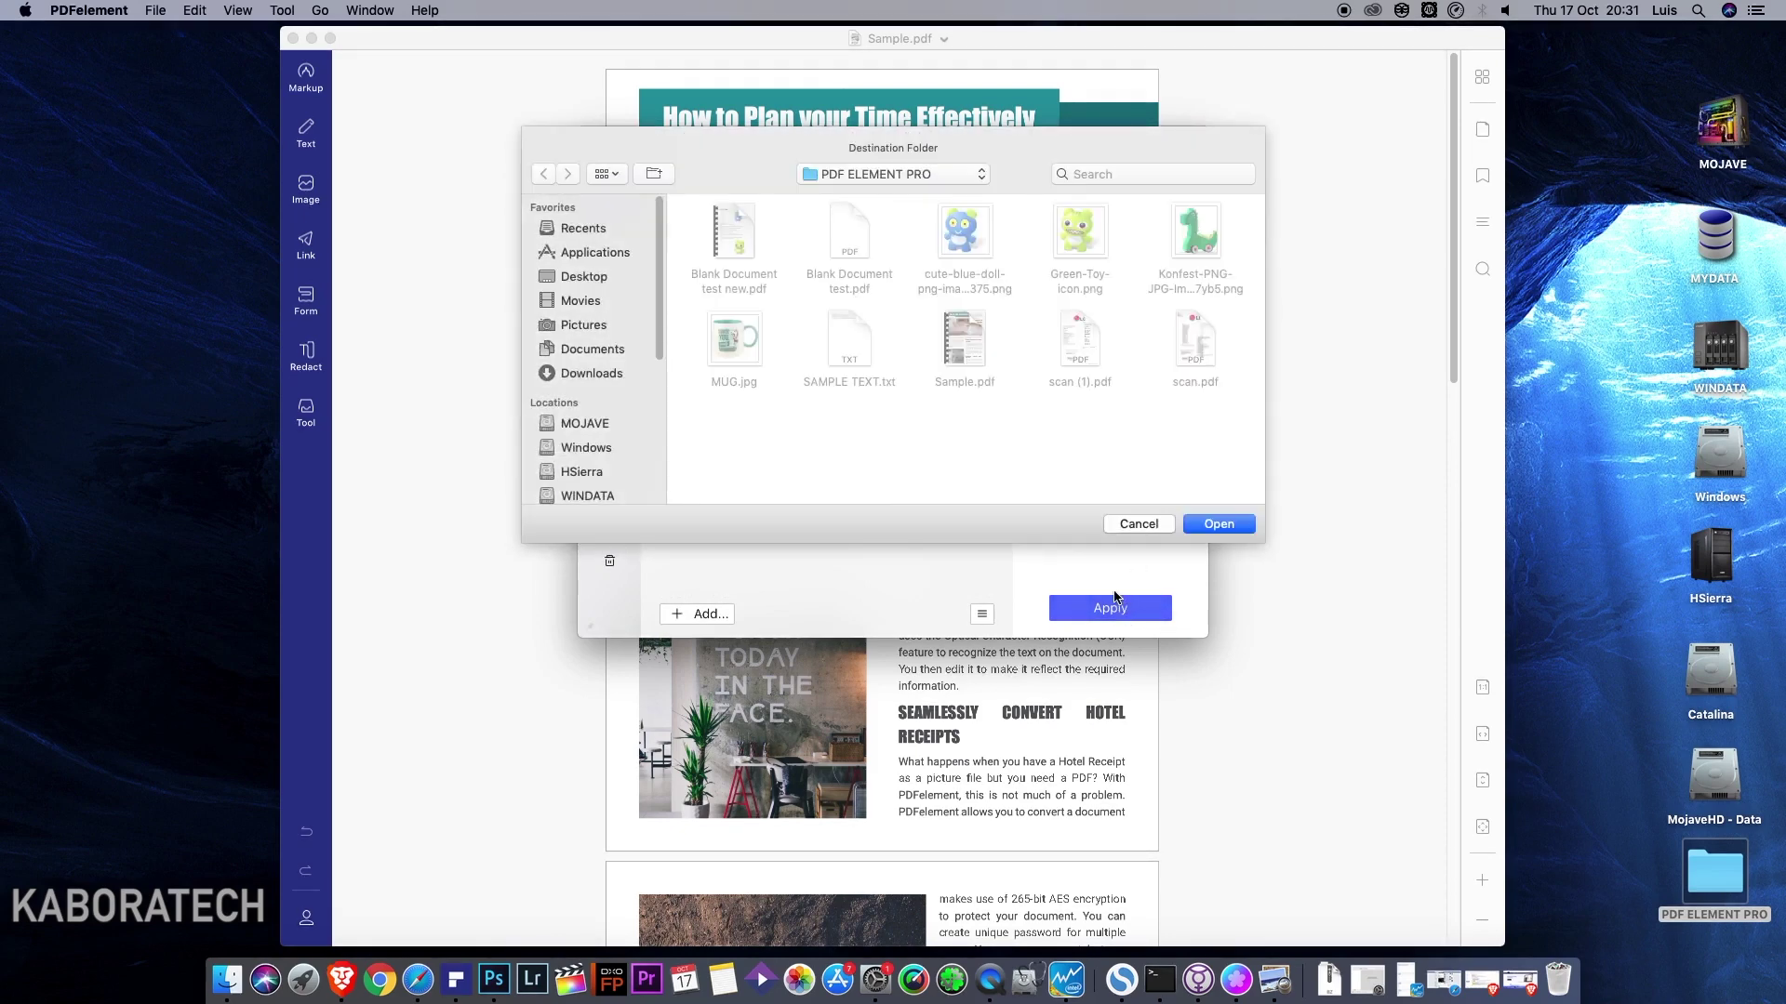
pyautogui.click(1218, 525)
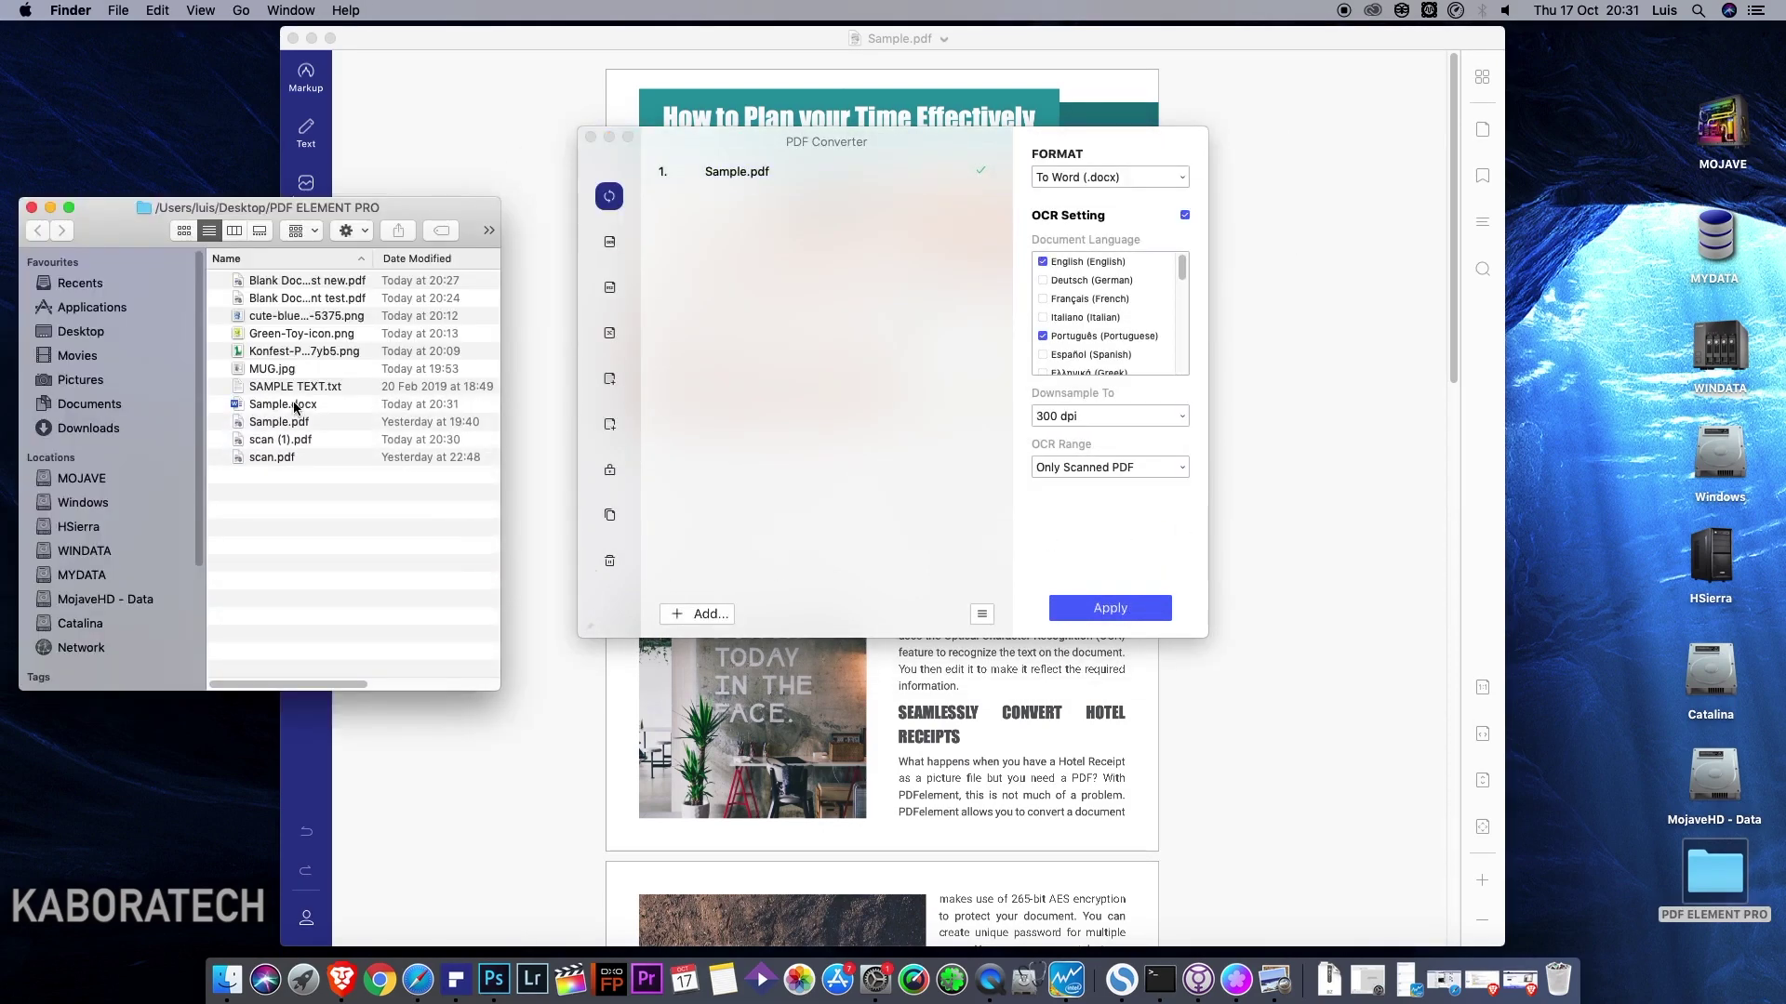
pyautogui.click(296, 406)
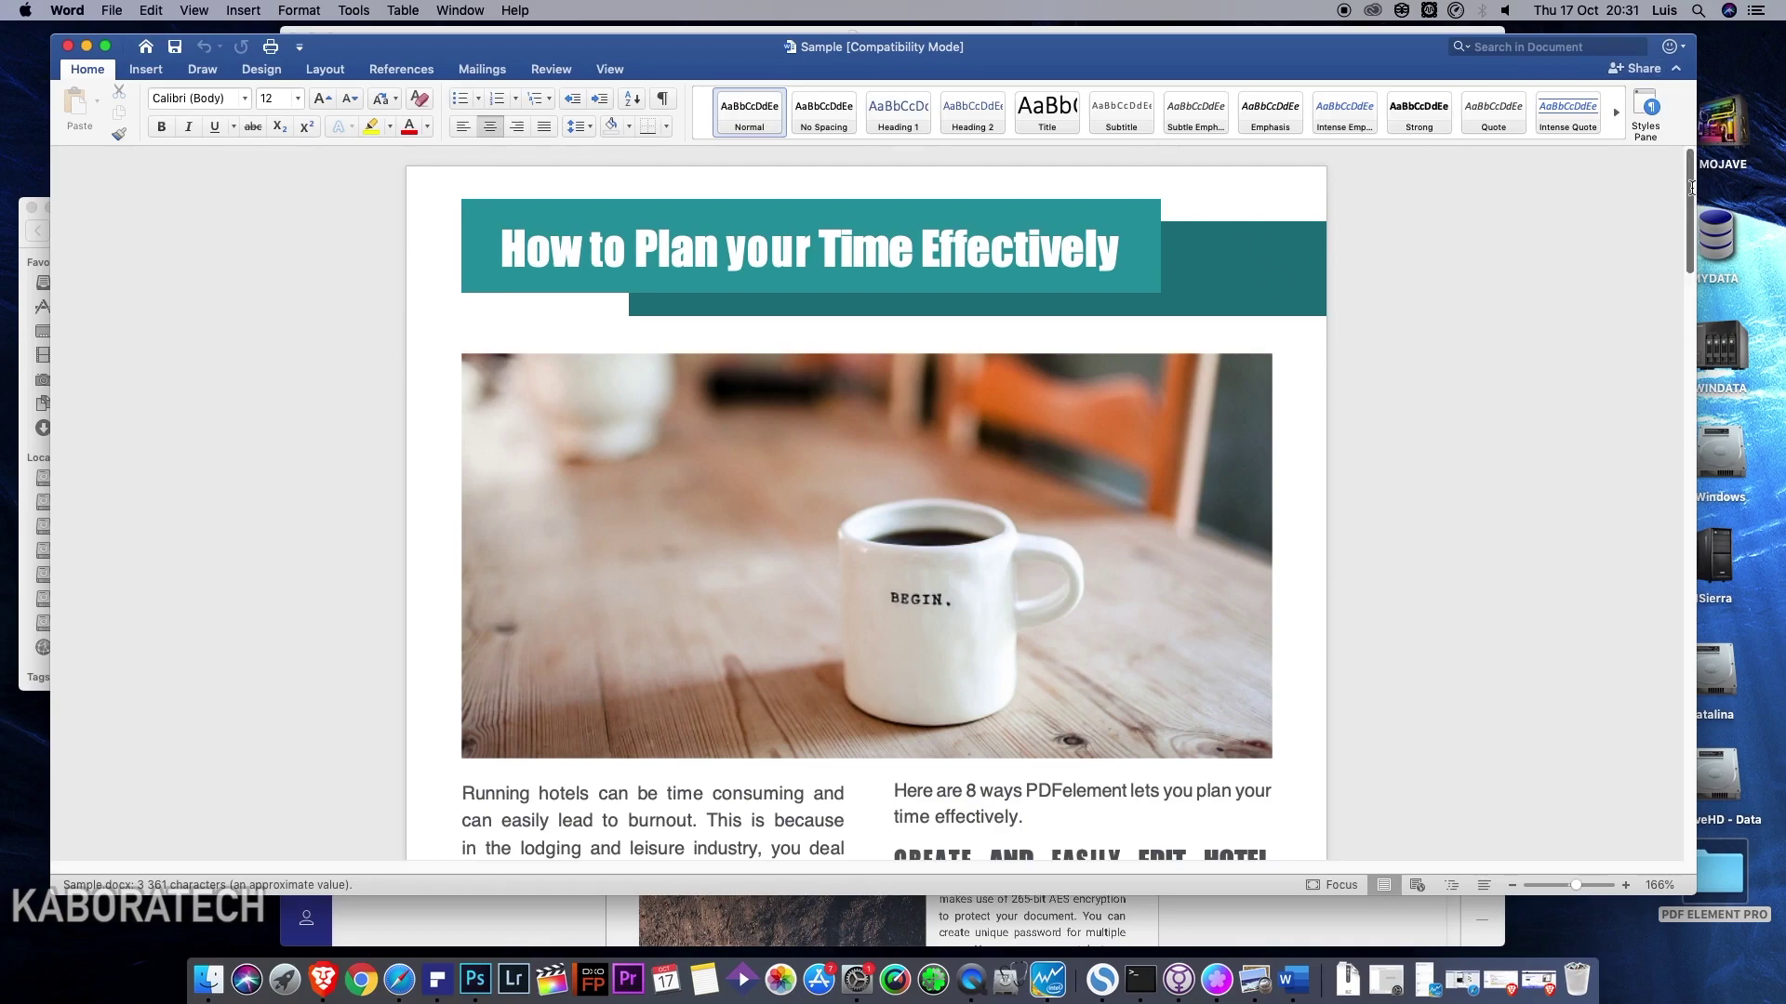
# Scroll to the end of Sample.docx, delete part of 'simply' as a test, and close it.
pyautogui.moveTo(1689, 187); pyautogui.dragTo(1684, 790)
pyautogui.moveTo(1086, 693); pyautogui.dragTo(1113, 694)
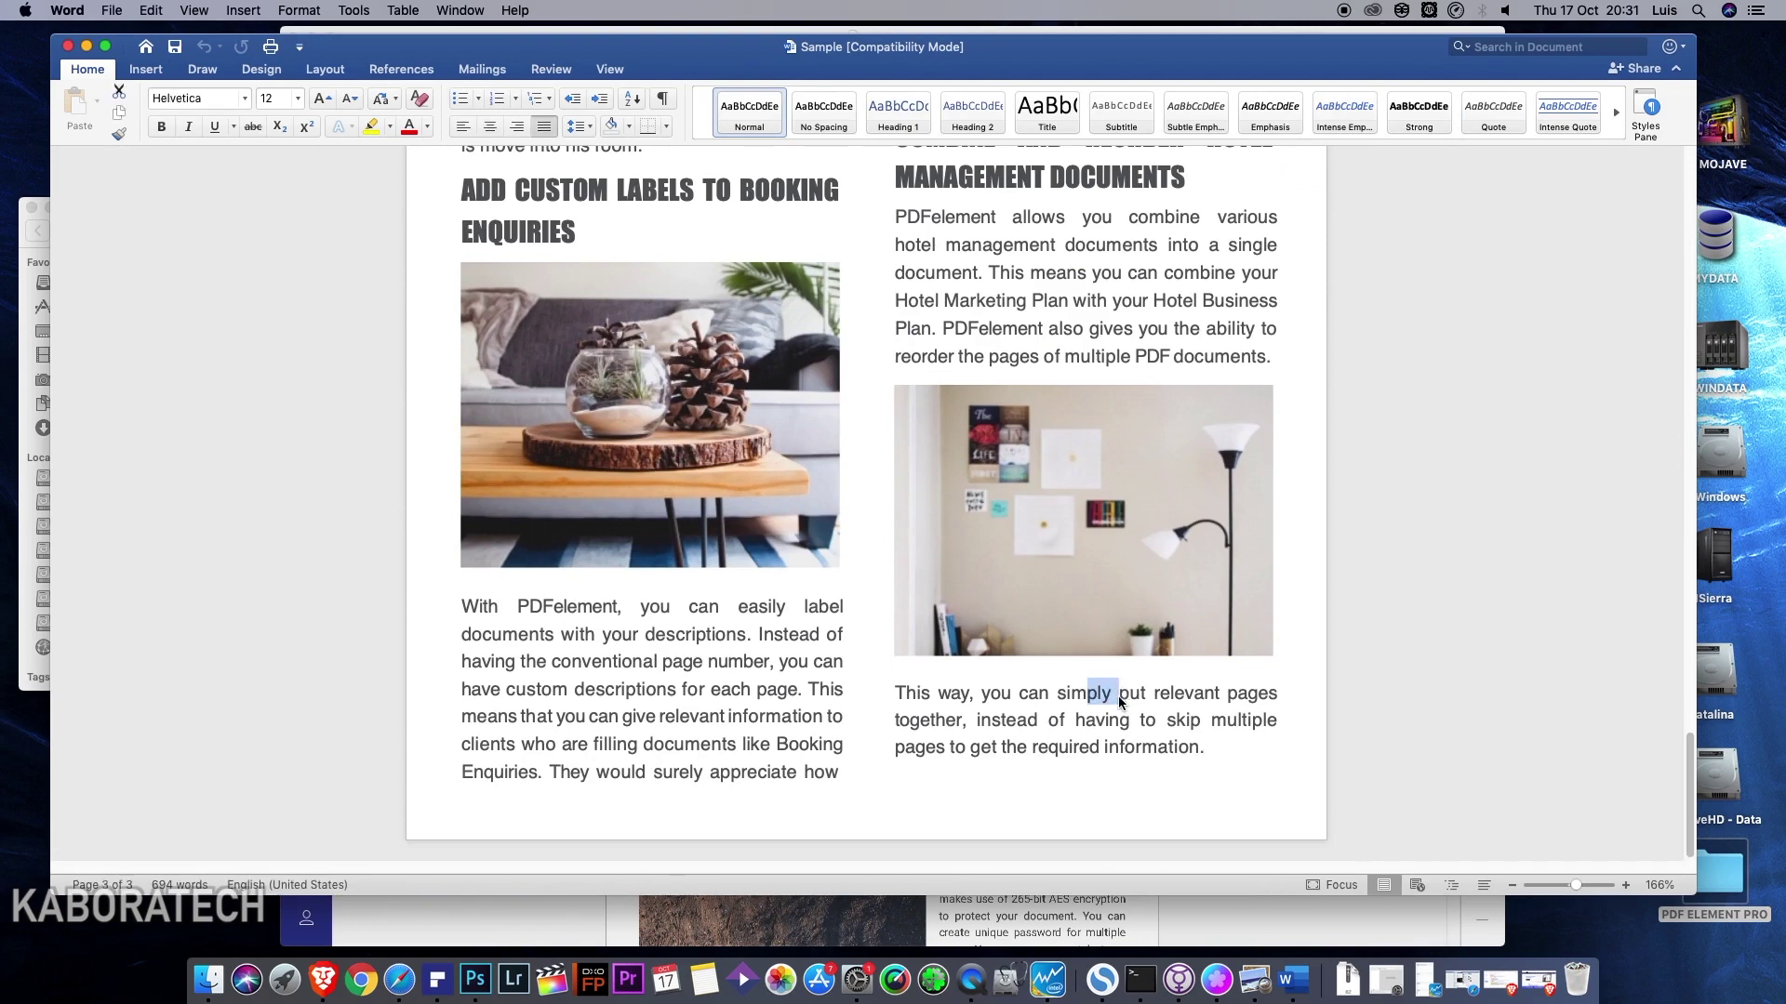
pyautogui.click(1110, 693)
pyautogui.press('BackSpace')
pyautogui.press('BackSpace')
pyautogui.press('BackSpace')
pyautogui.press('BackSpace')
pyautogui.press('BackSpace')
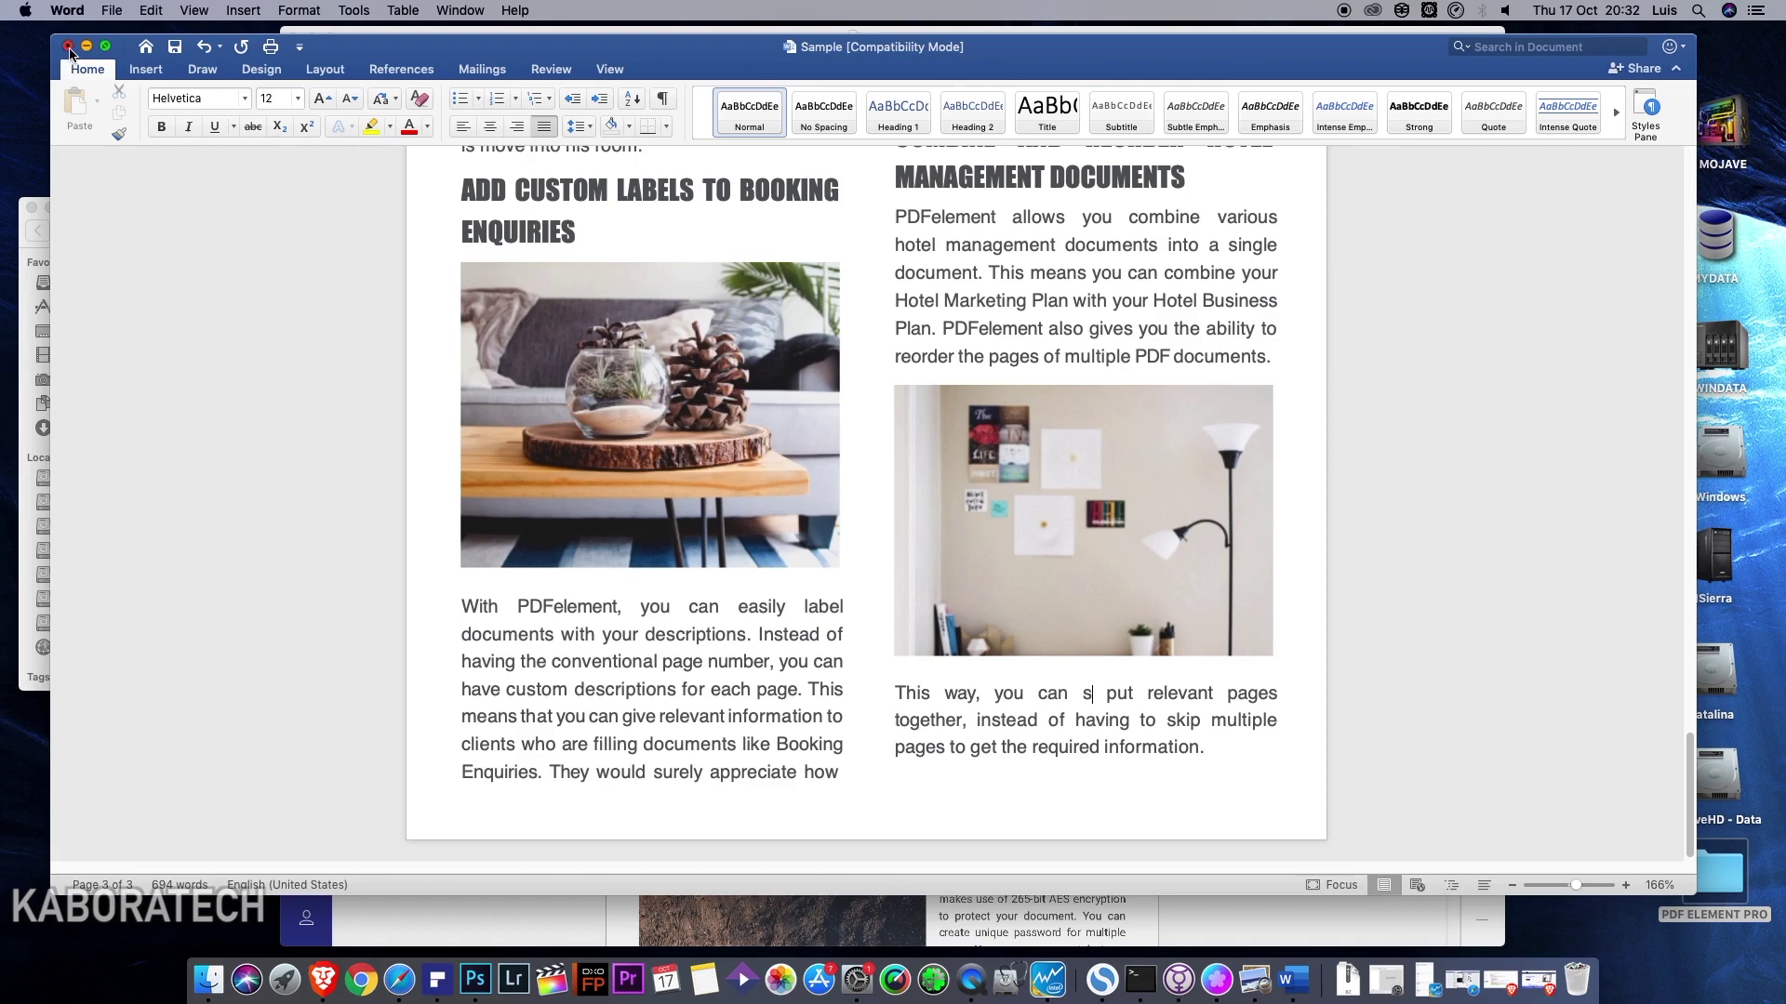
pyautogui.click(68, 47)
# Discard the Word test edit and return to the PDF Converter with Sample.pdf selected.
pyautogui.click(809, 174)
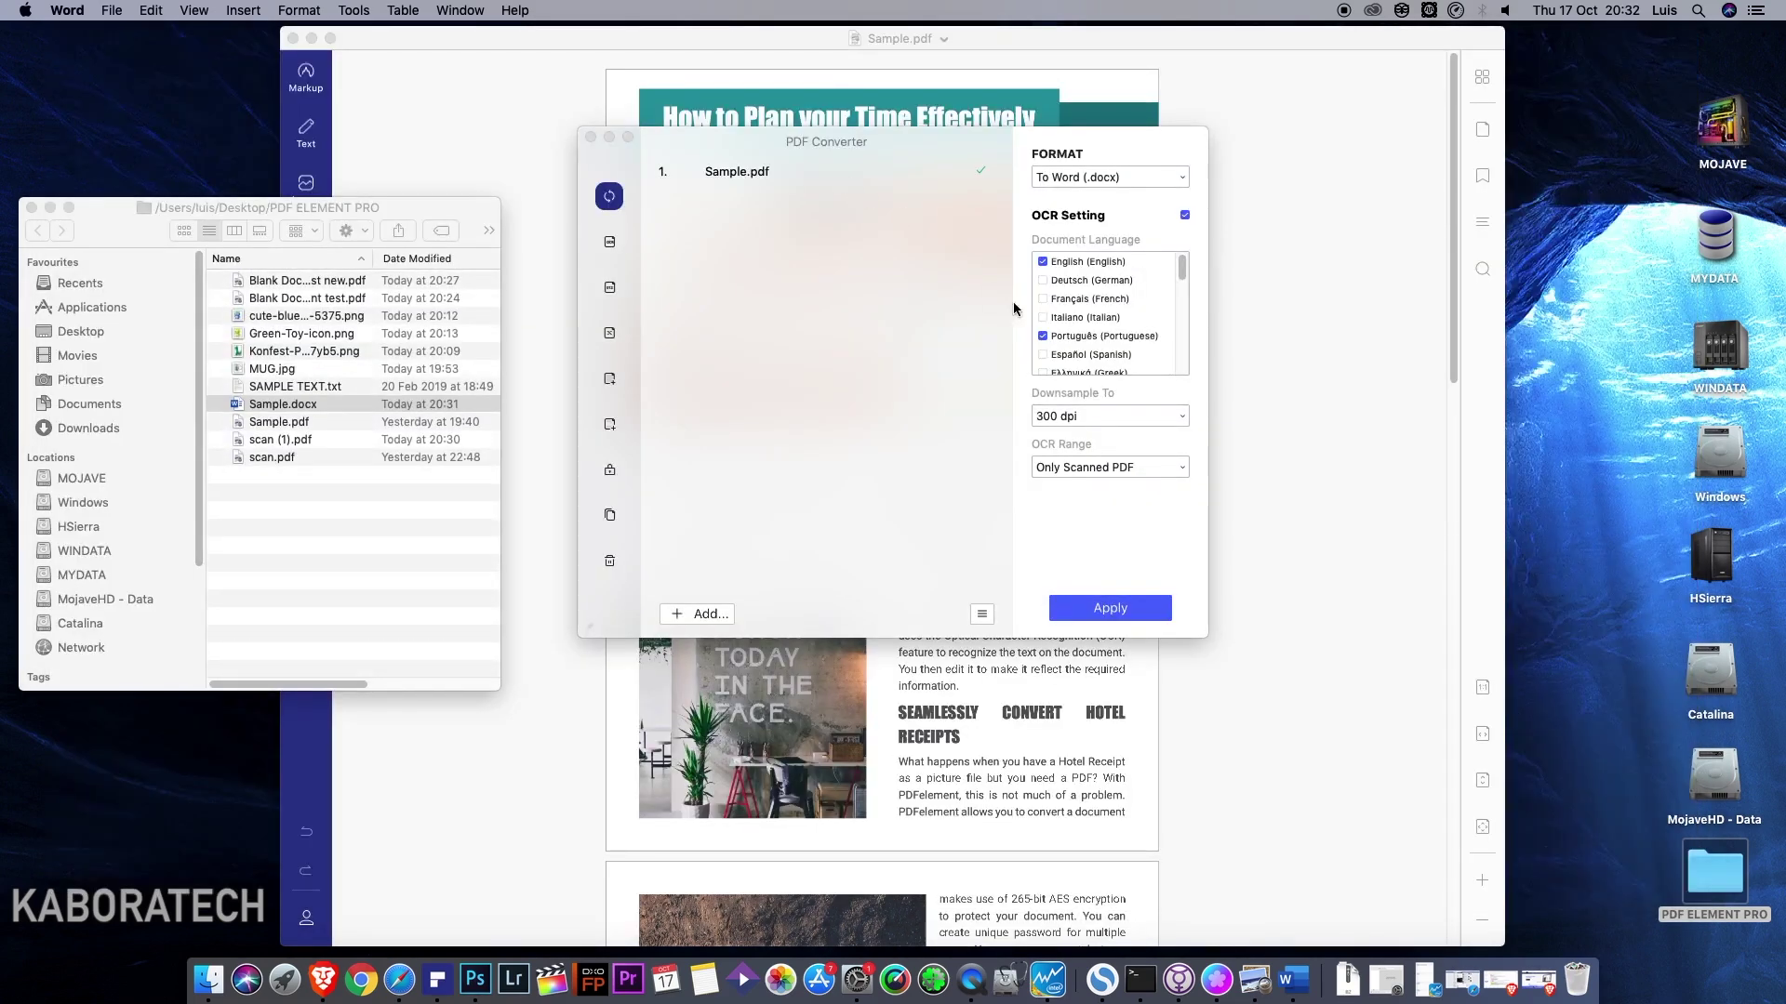
pyautogui.click(1185, 179)
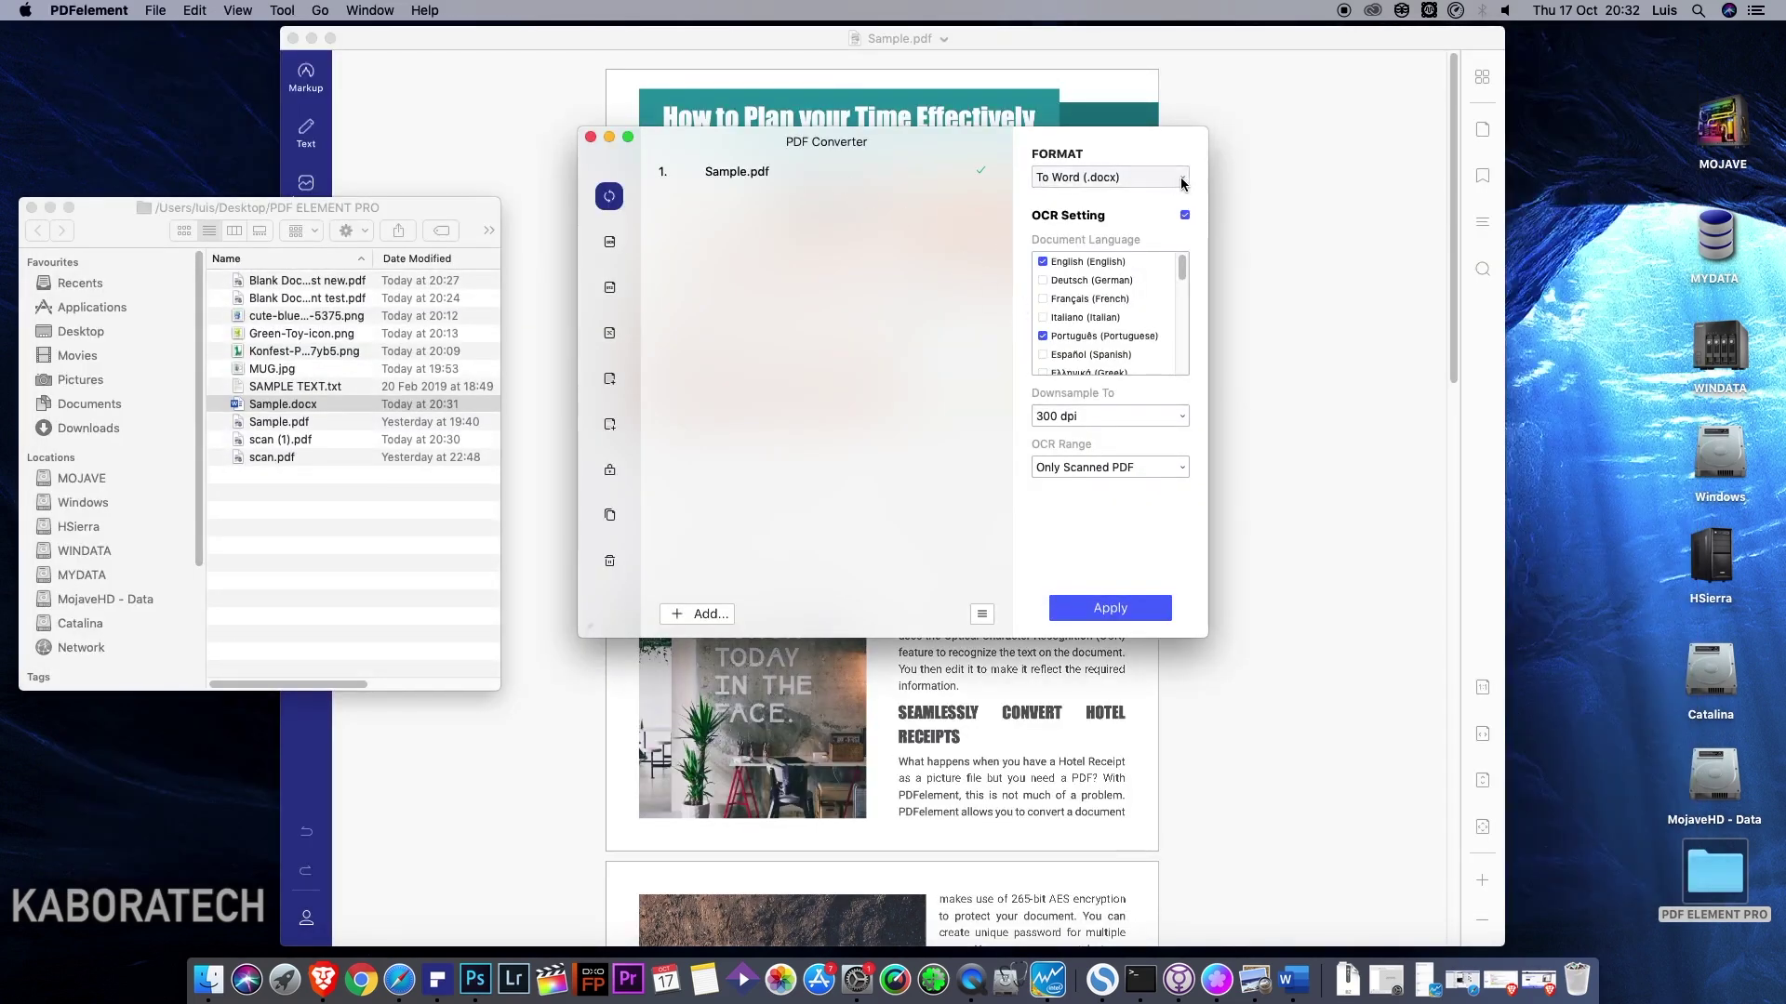
pyautogui.click(1183, 178)
pyautogui.click(744, 173)
pyautogui.click(767, 172)
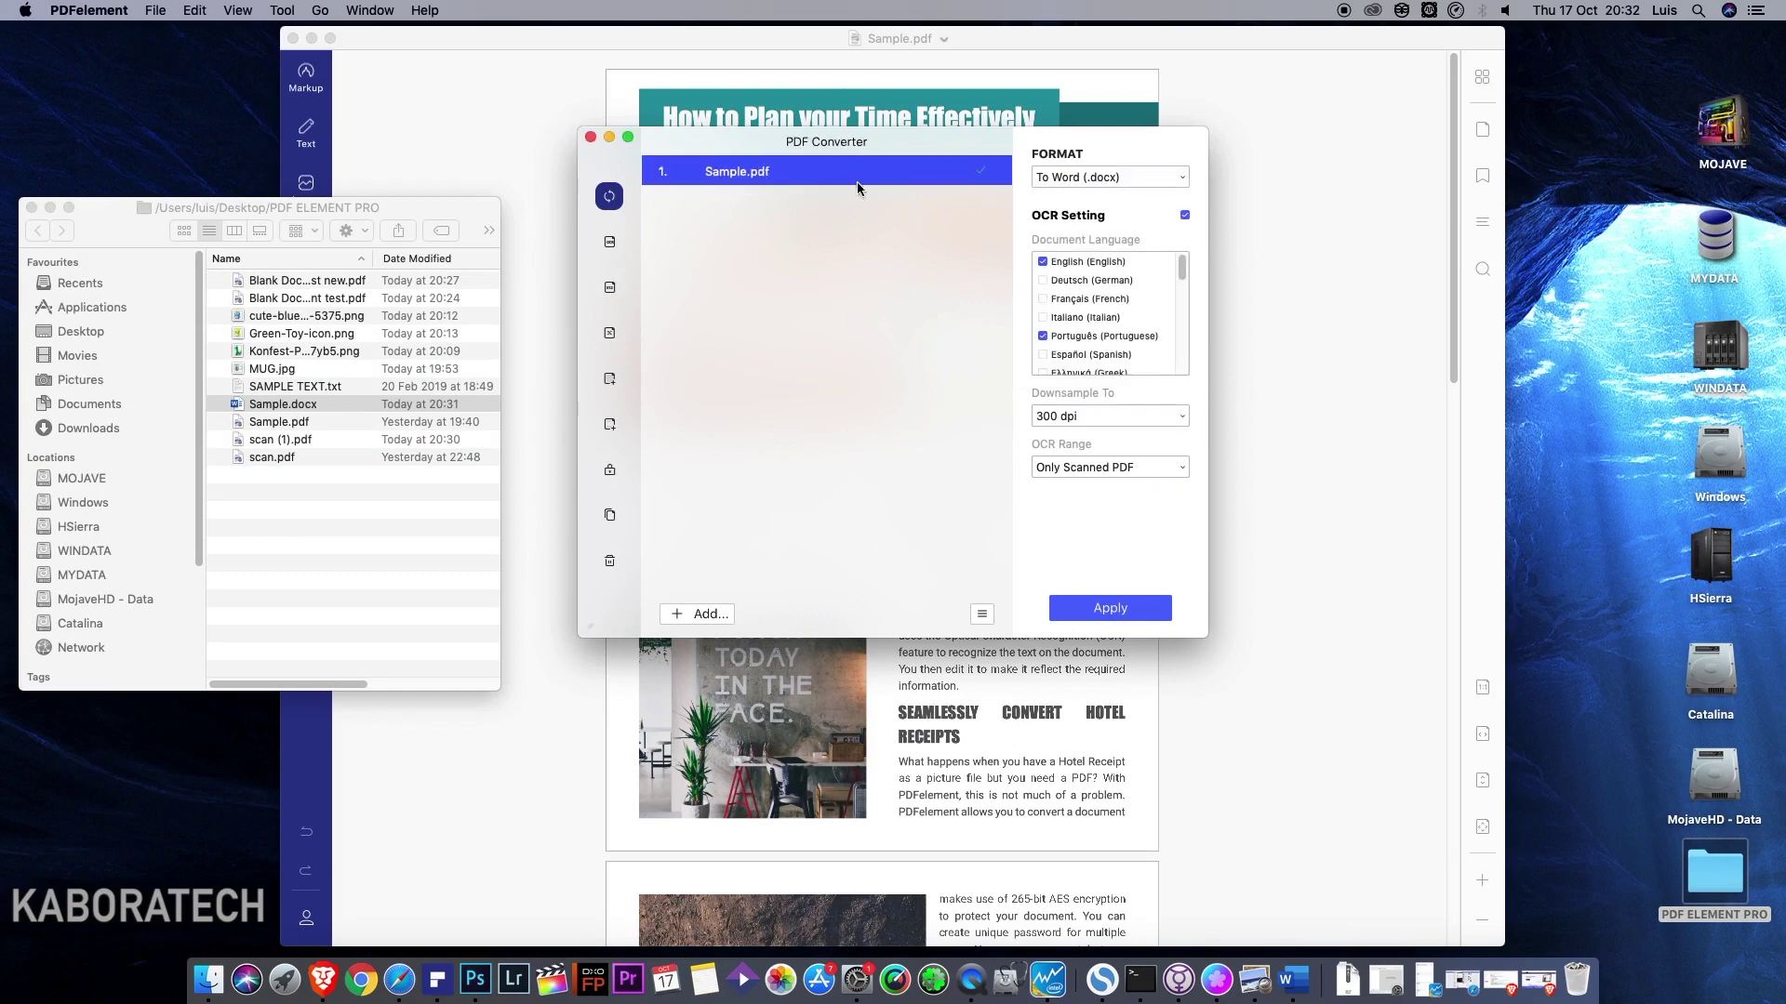
pyautogui.click(702, 614)
pyautogui.click(919, 266)
# Convert Sample.pdf to Excel (.xlsx) in the same folder and open Sample.xlsx.
pyautogui.click(1183, 177)
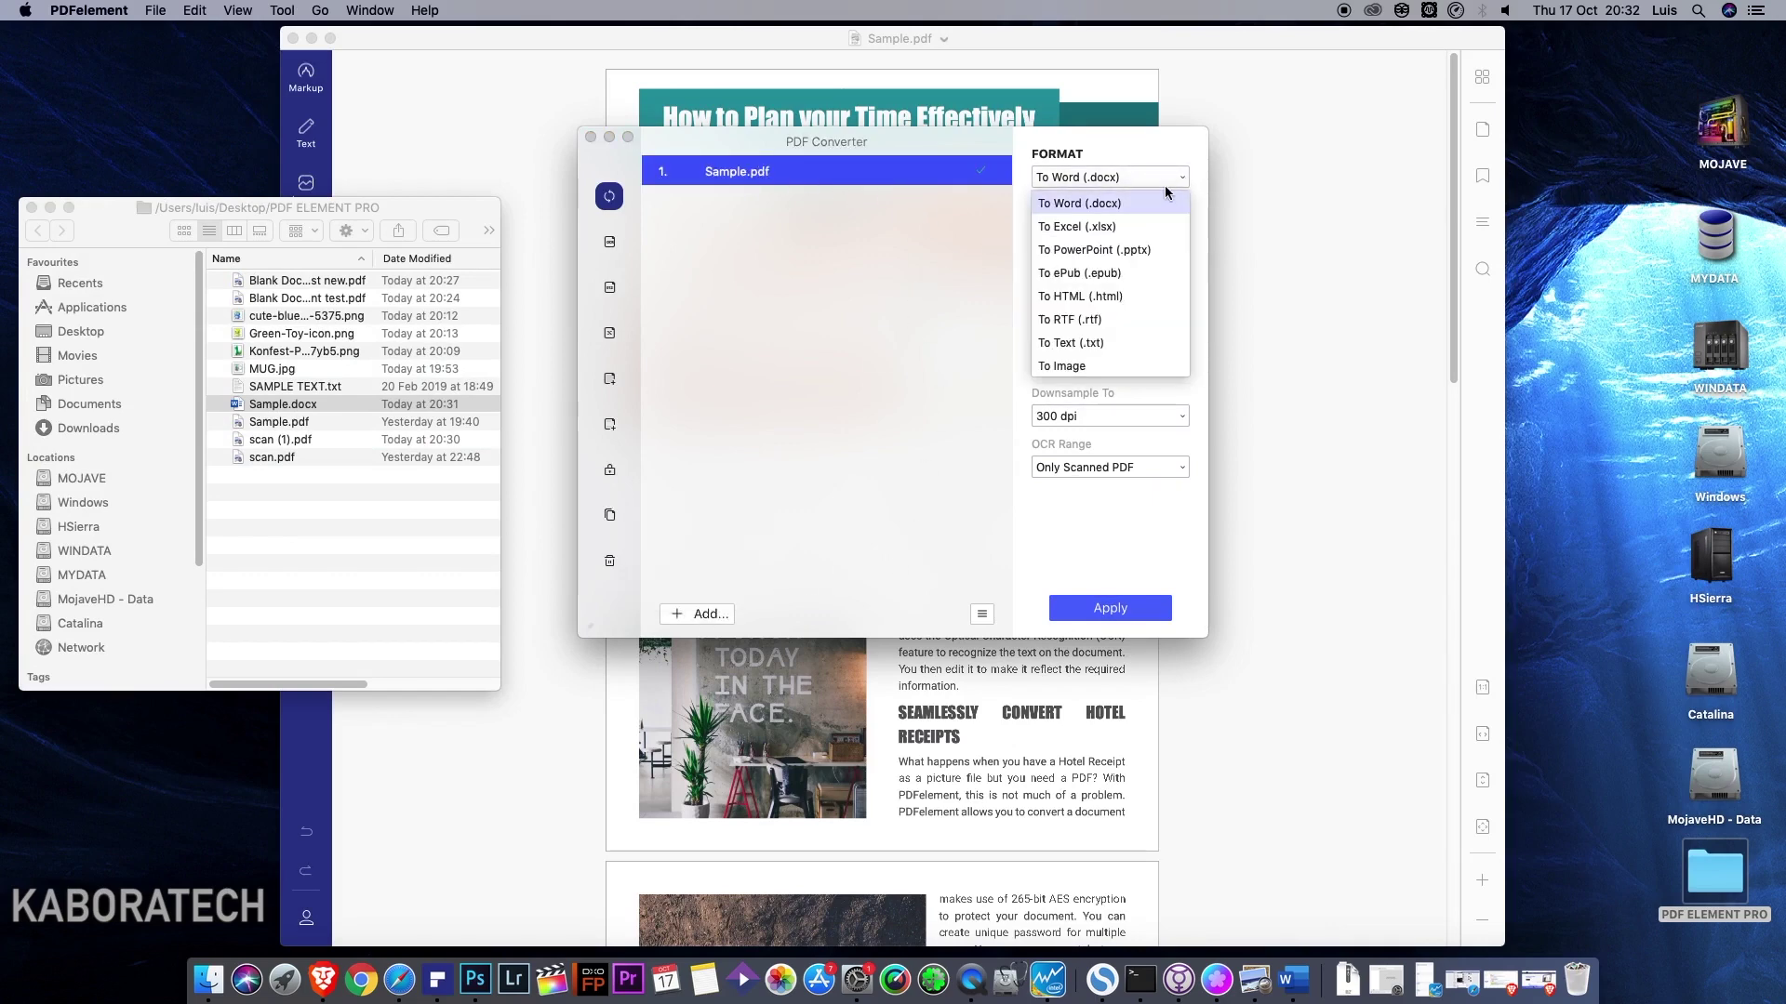
pyautogui.click(1131, 227)
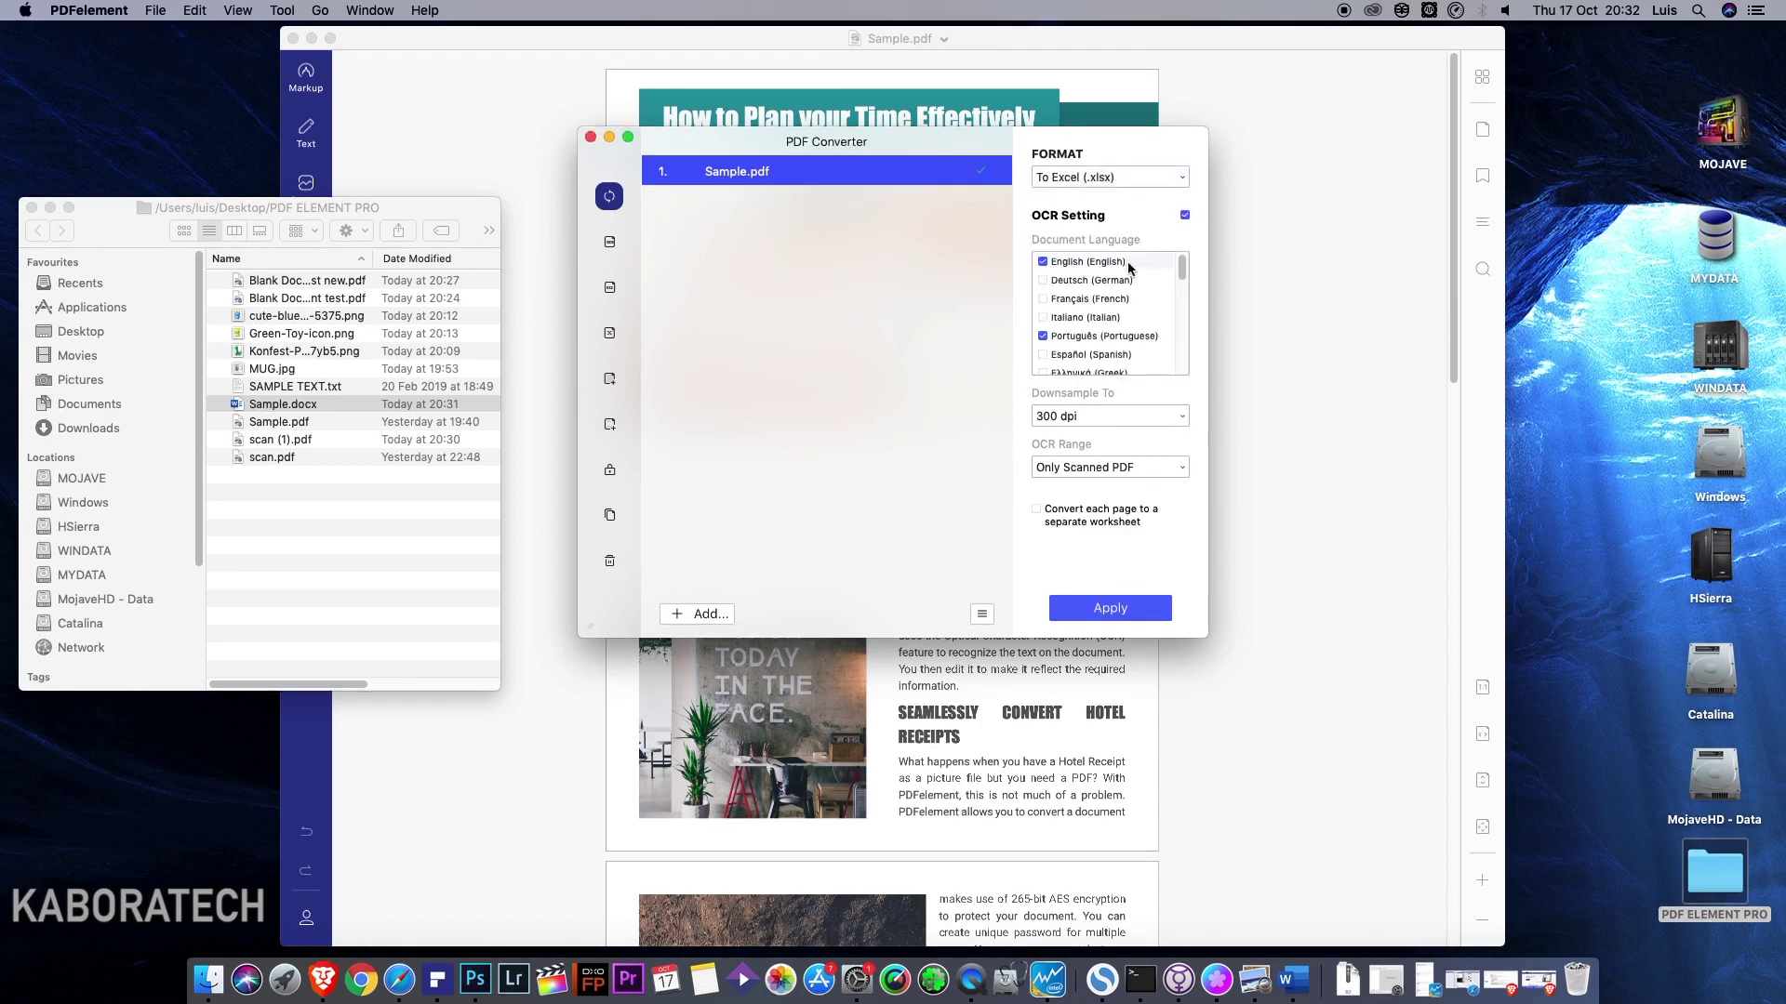
pyautogui.click(1116, 614)
pyautogui.click(1207, 526)
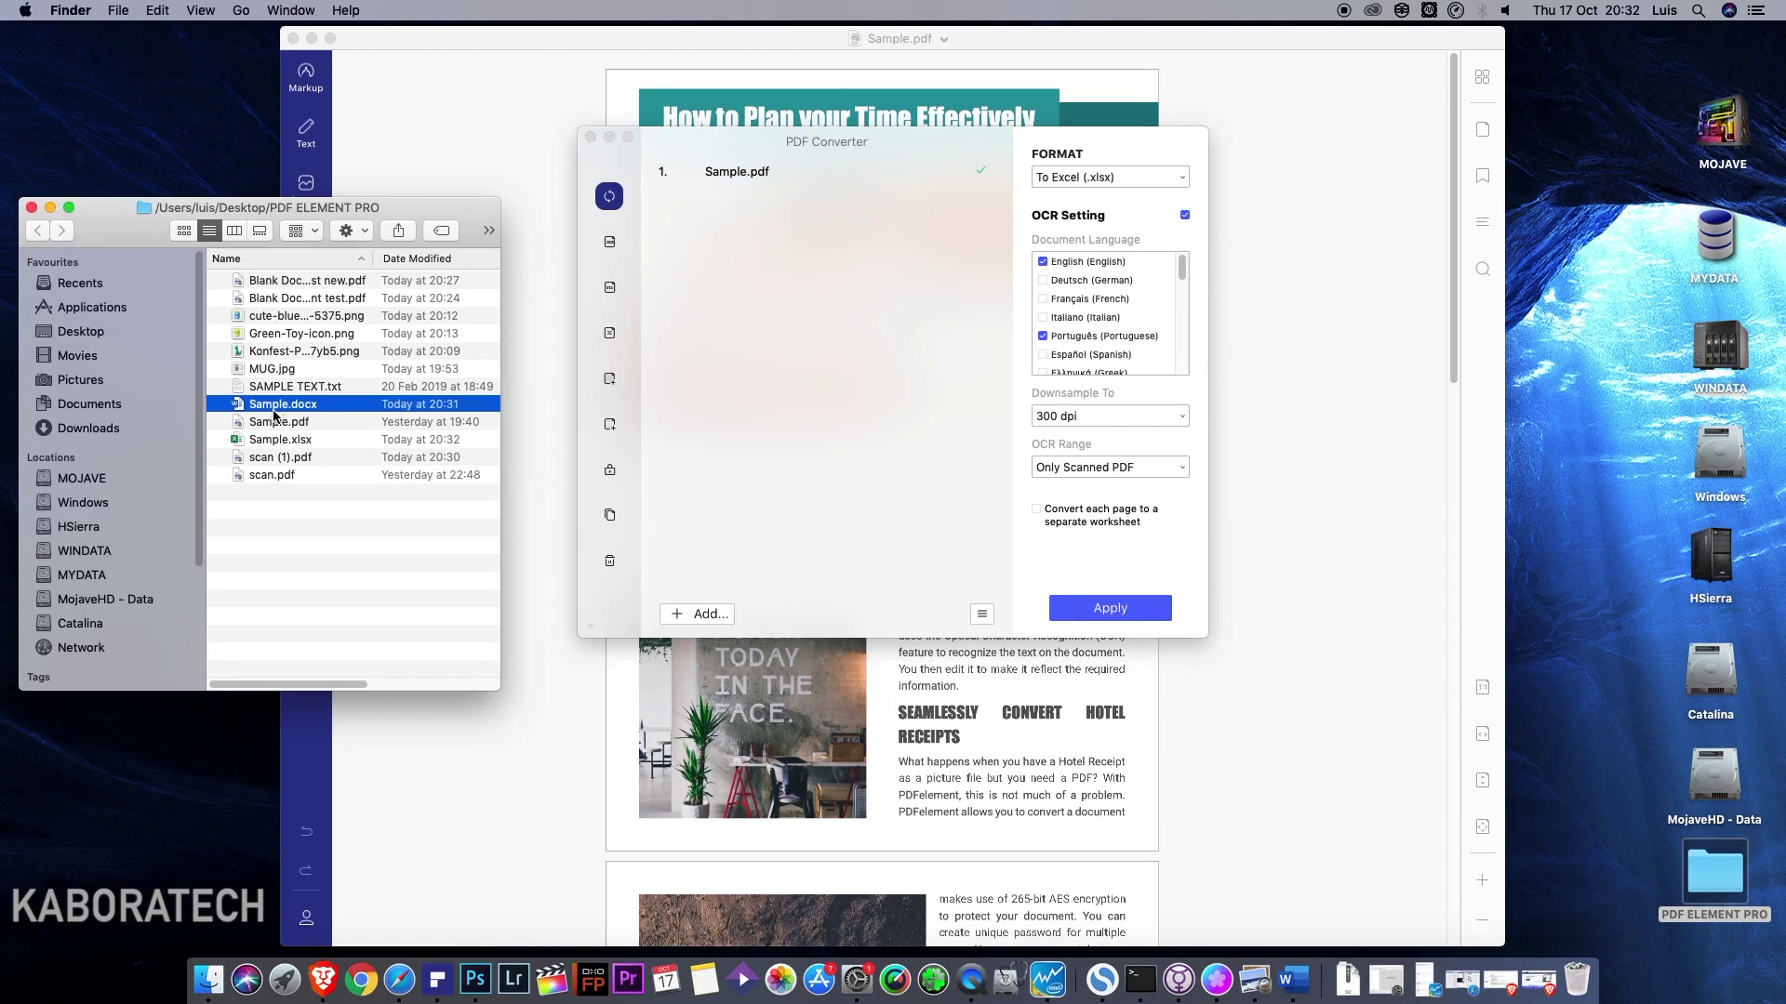
pyautogui.doubleClick(275, 441)
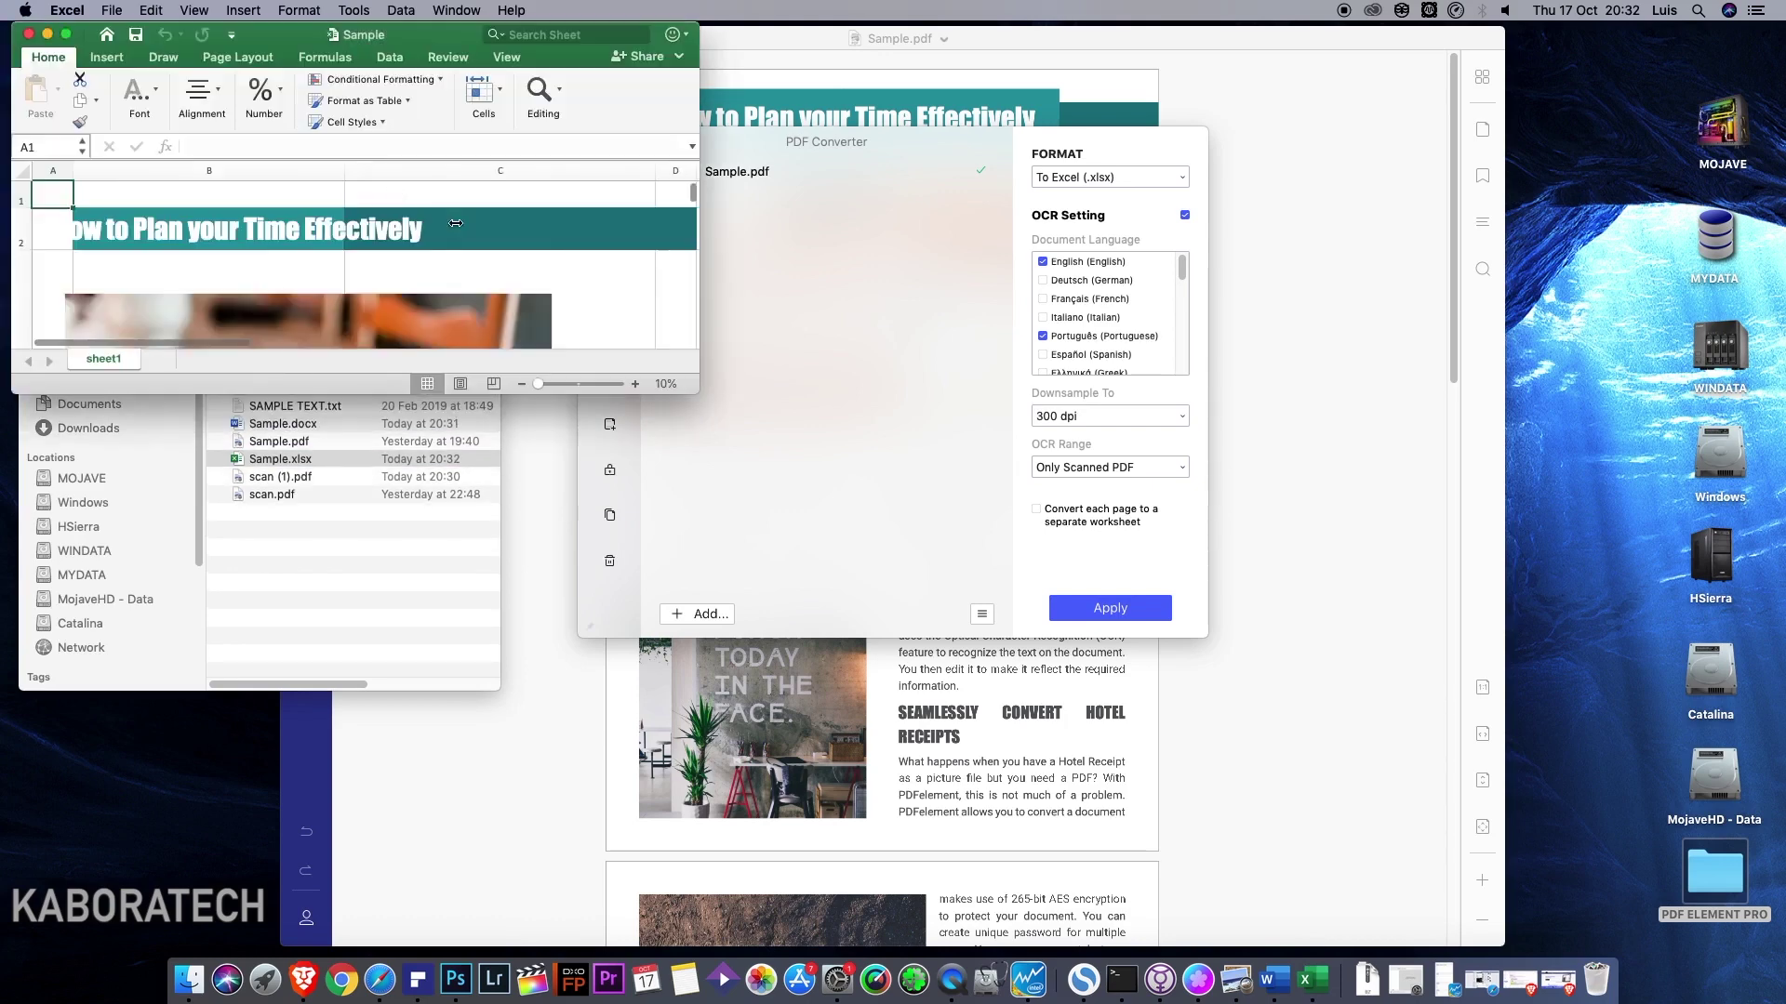
# Move and enlarge the Excel window to show more of the sheet.
pyautogui.moveTo(276, 37); pyautogui.dragTo(847, 78)
pyautogui.moveTo(1276, 432); pyautogui.dragTo(1693, 874)
pyautogui.moveTo(1308, 93); pyautogui.dragTo(1209, 72)
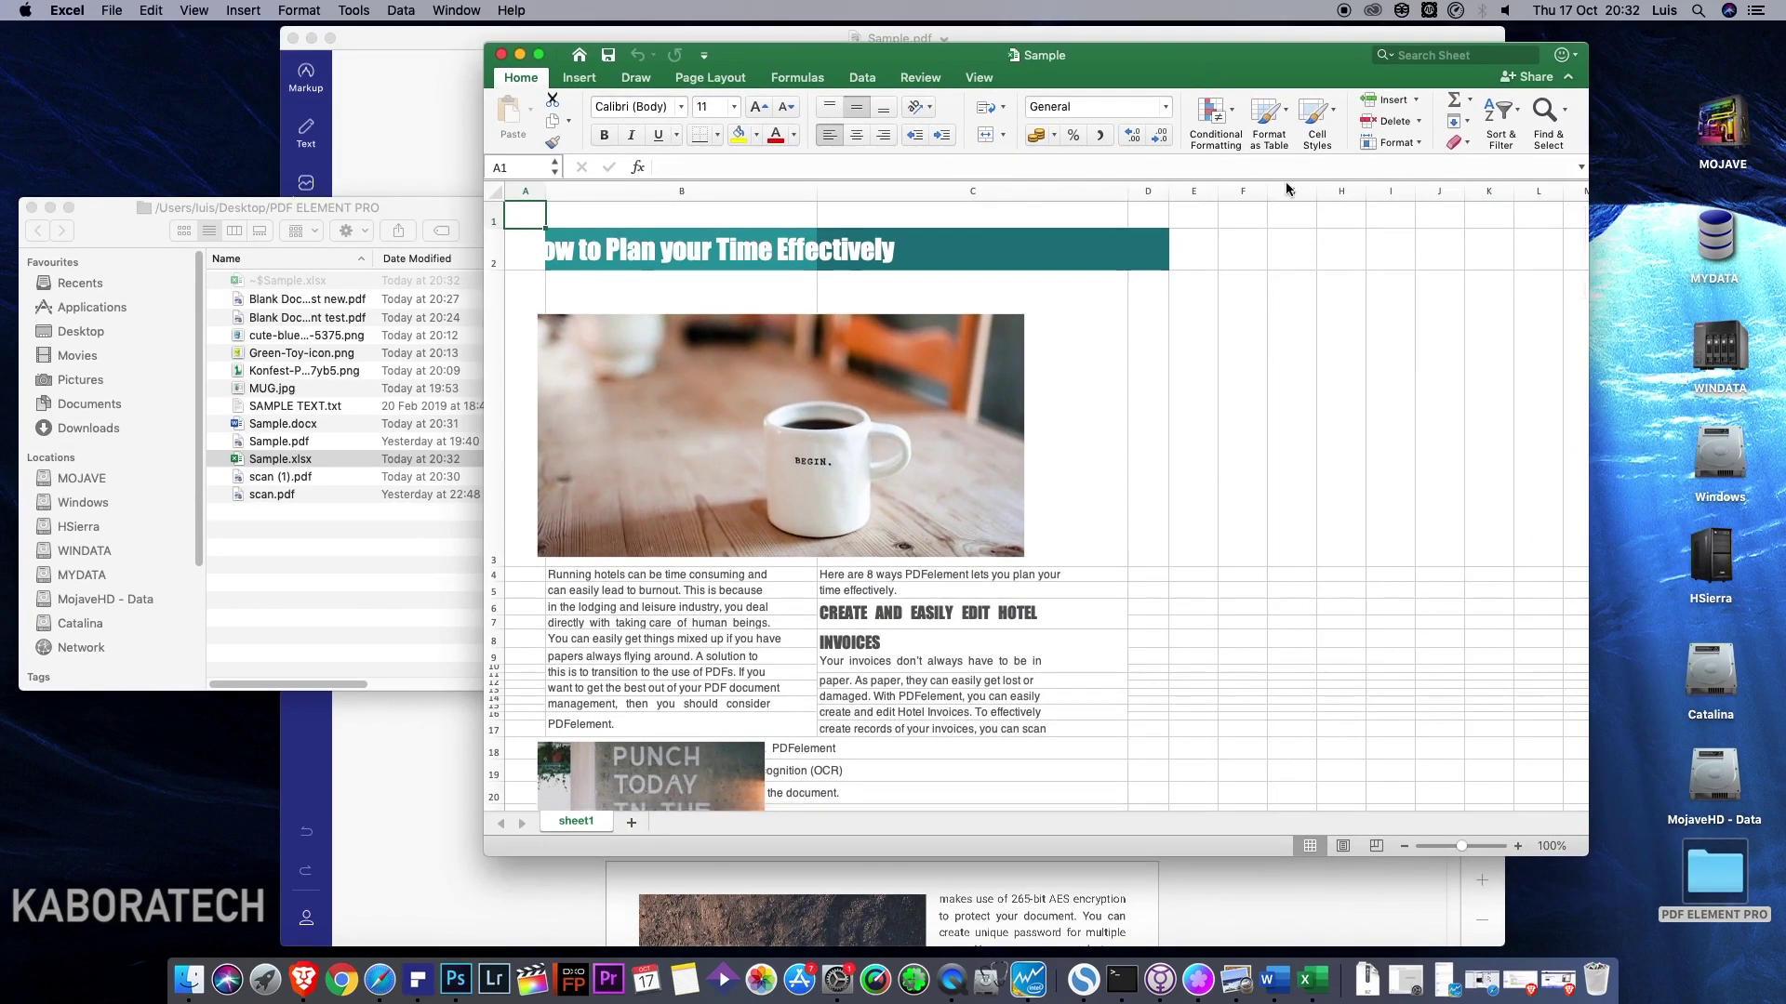
pyautogui.moveTo(1594, 858); pyautogui.dragTo(1746, 956)
# Inspect cells B8, C13 and C26 while scrolling through the converted article.
pyautogui.click(760, 645)
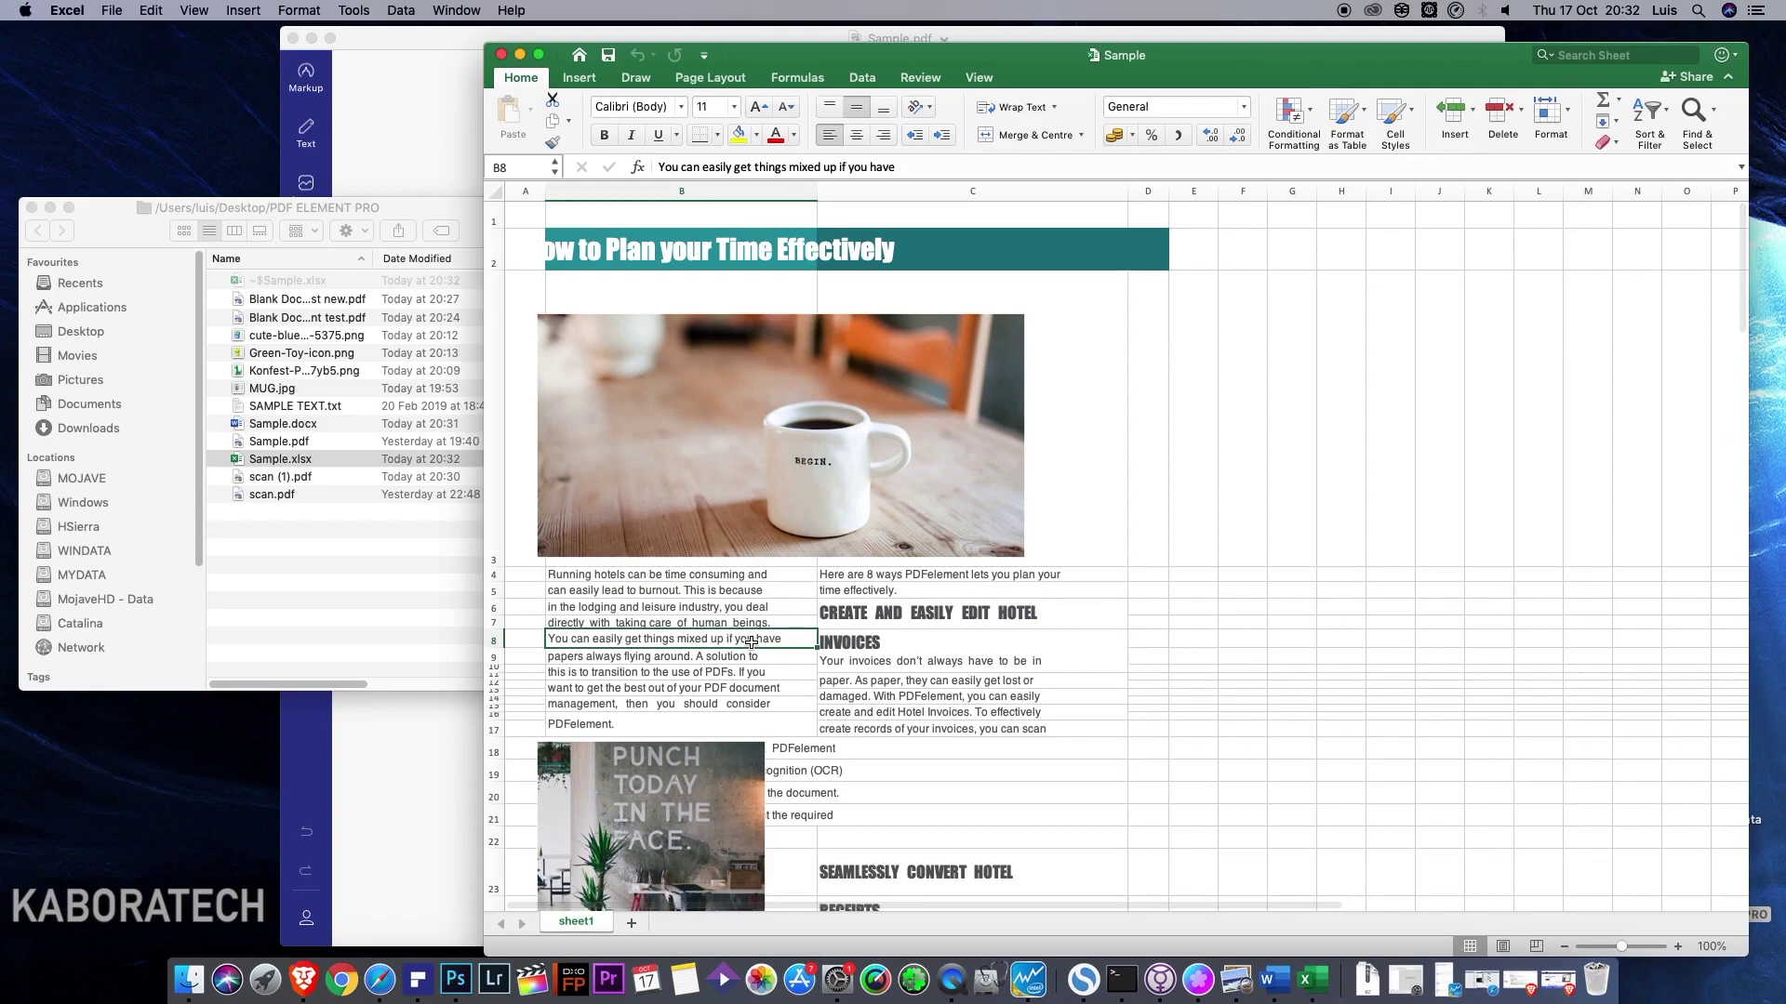
pyautogui.click(990, 692)
pyautogui.scroll(-3, 1178, 587)
pyautogui.scroll(-10, 1177, 586)
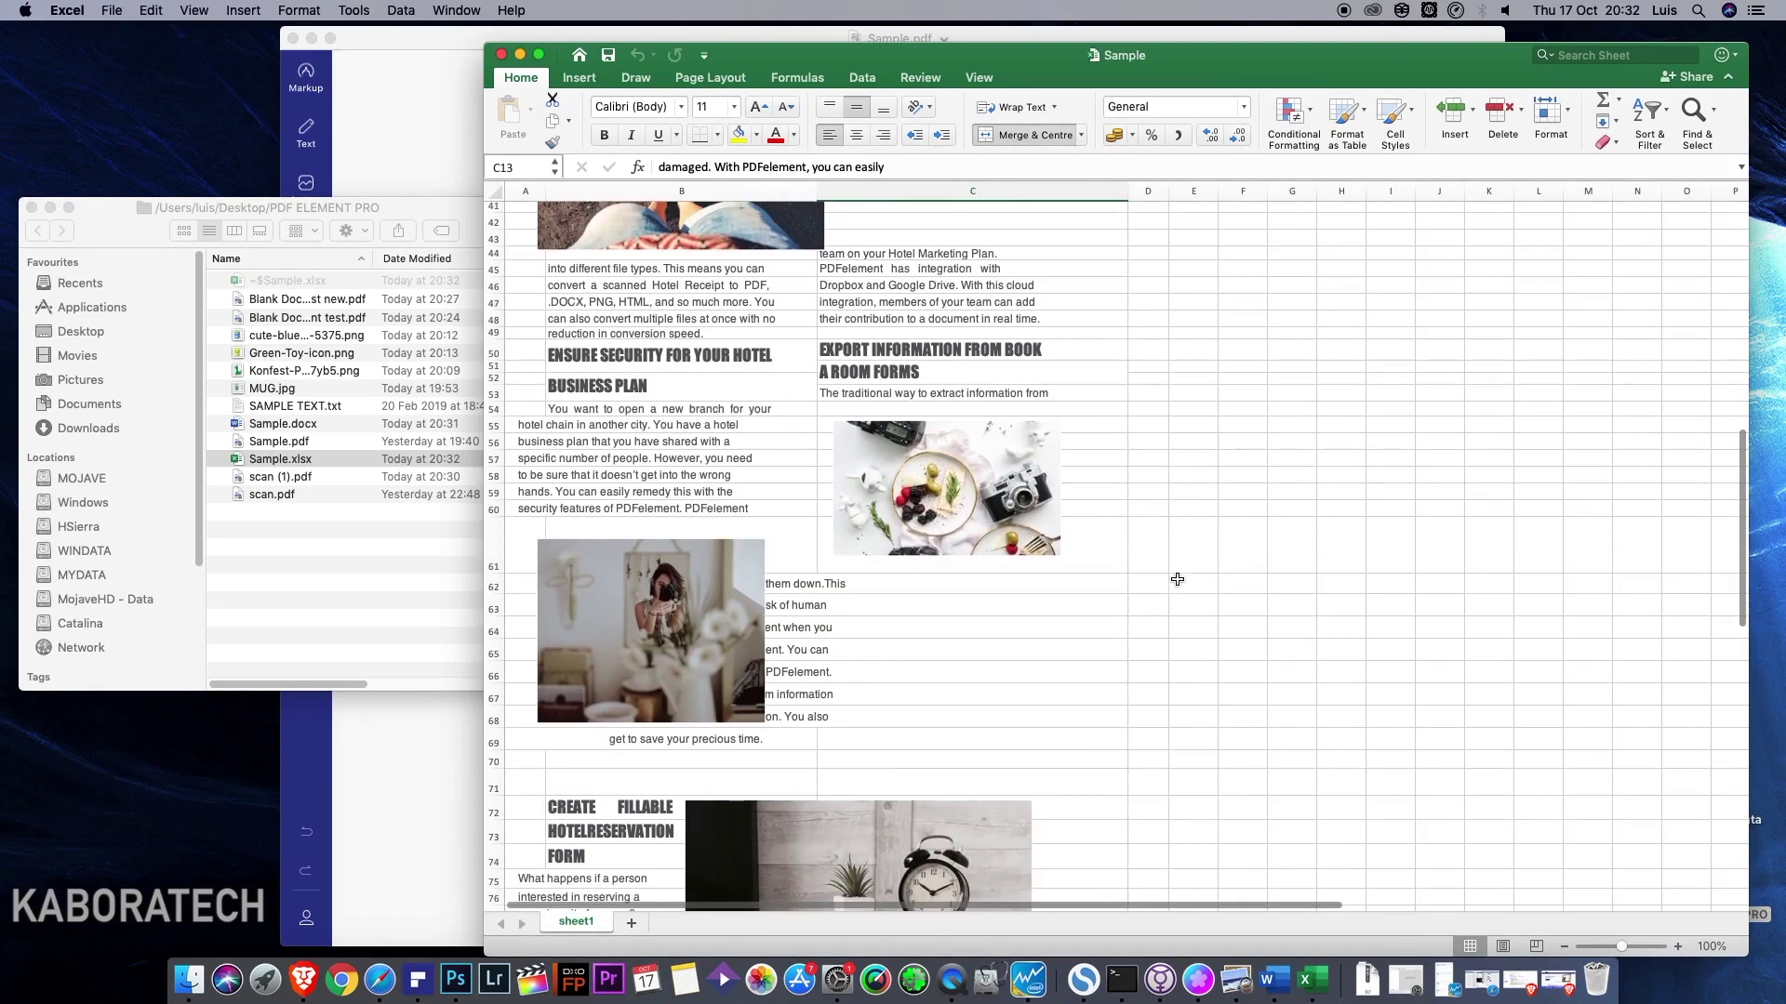
pyautogui.scroll(-5, 1178, 580)
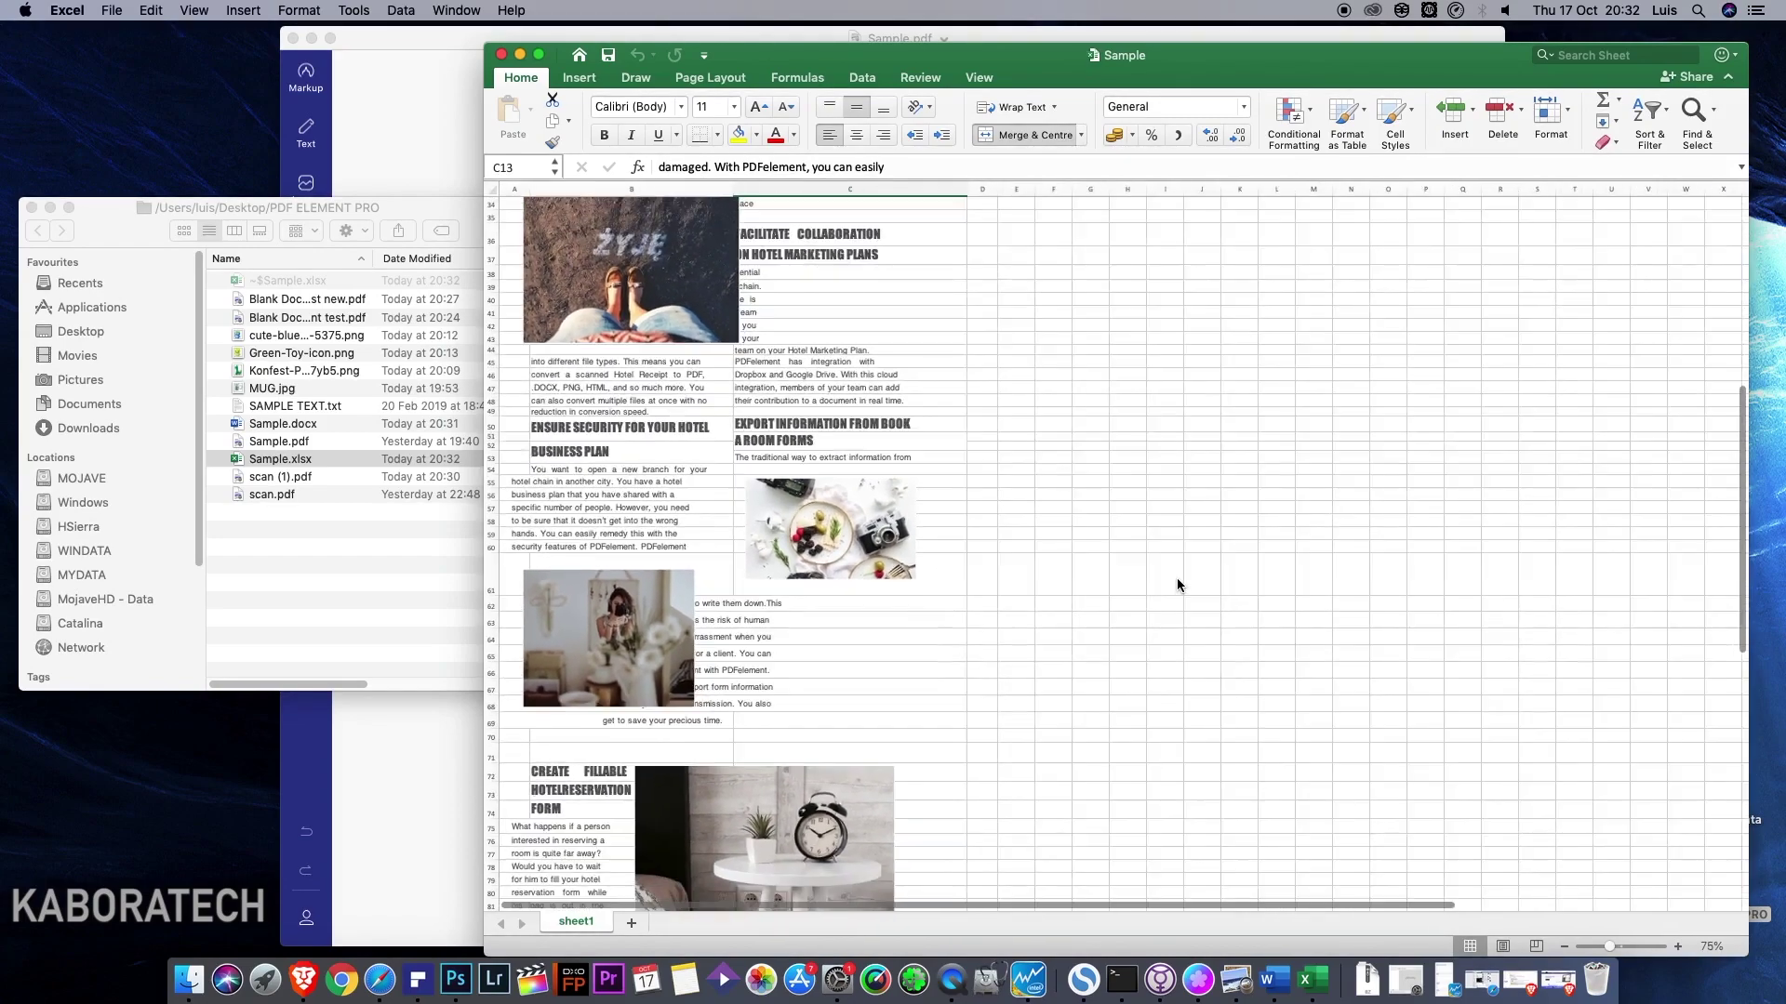
pyautogui.scroll(-5, 1178, 584)
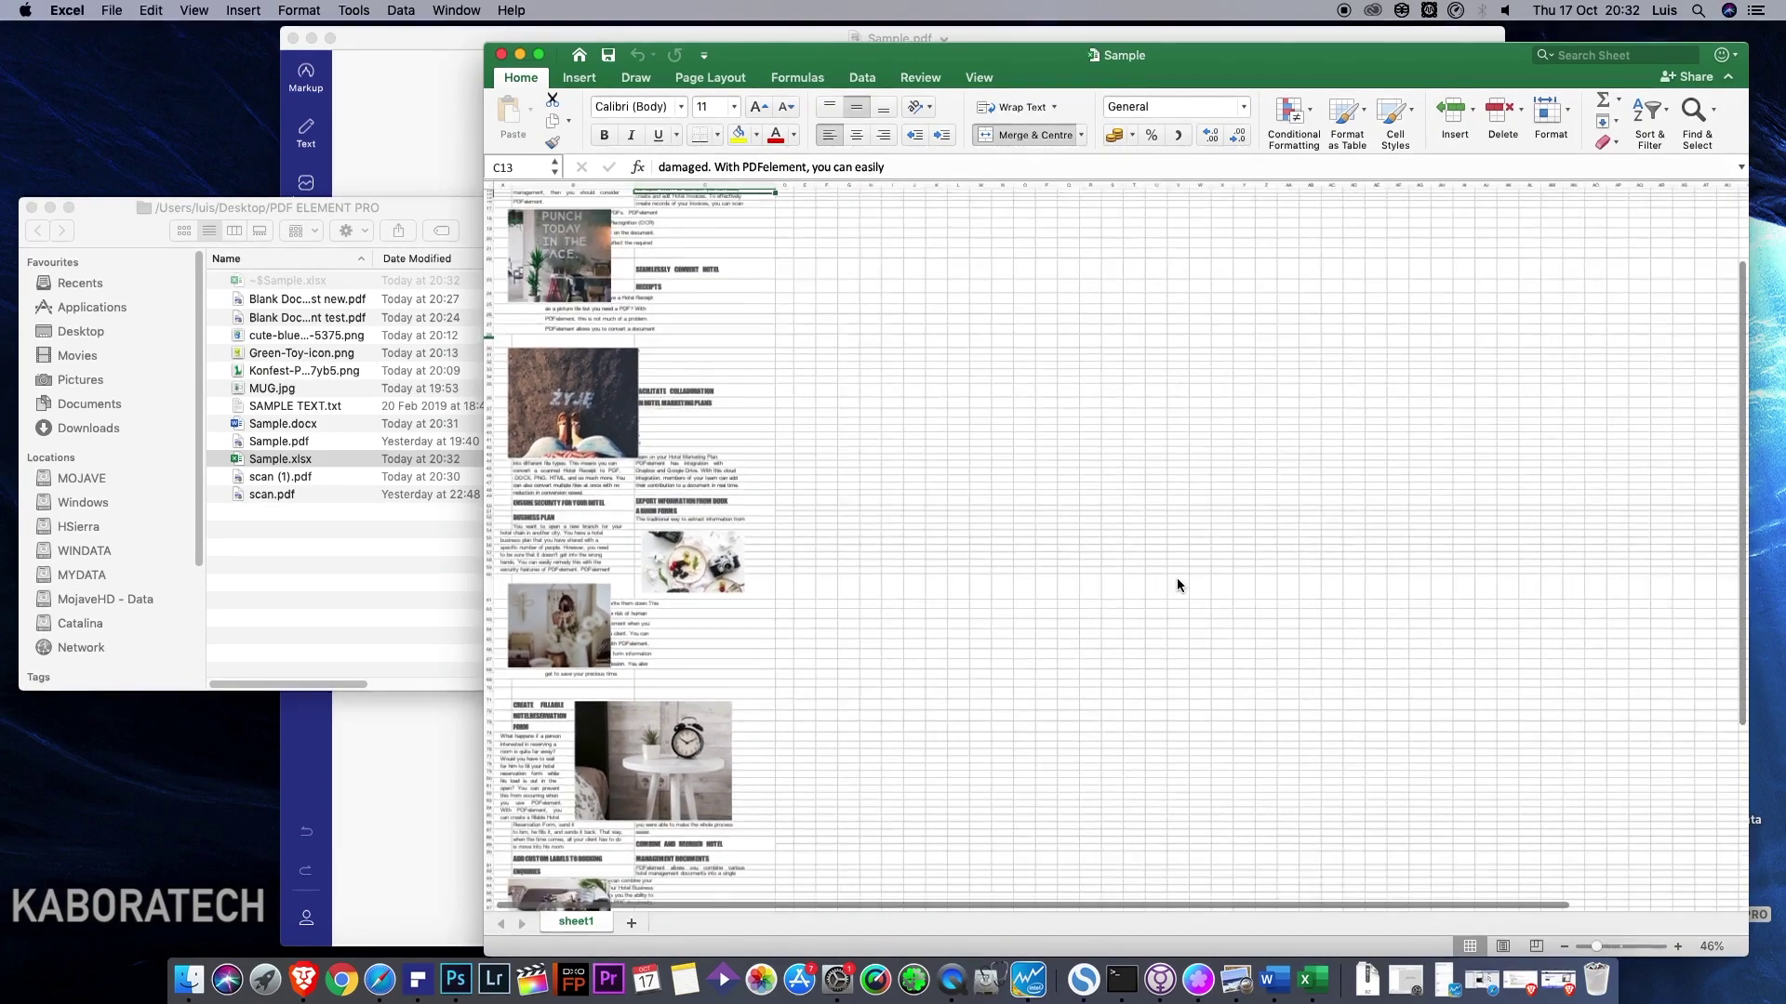
pyautogui.scroll(-3, 1177, 584)
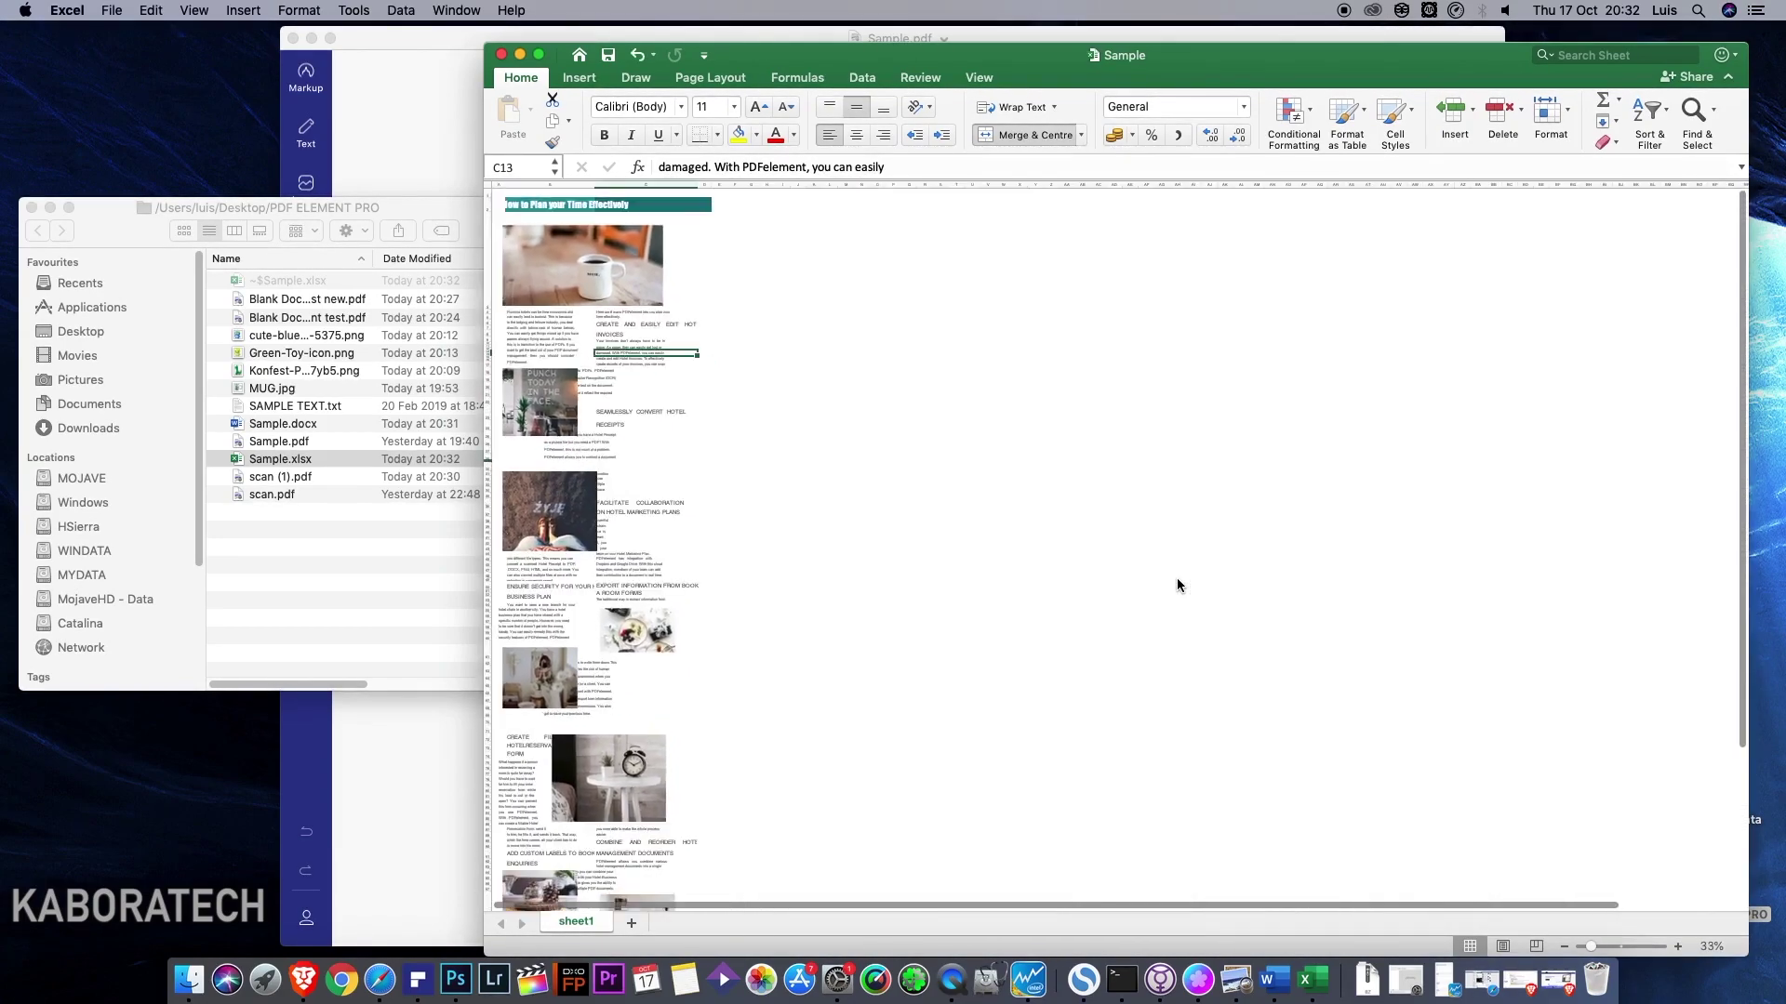
pyautogui.scroll(3, 1177, 584)
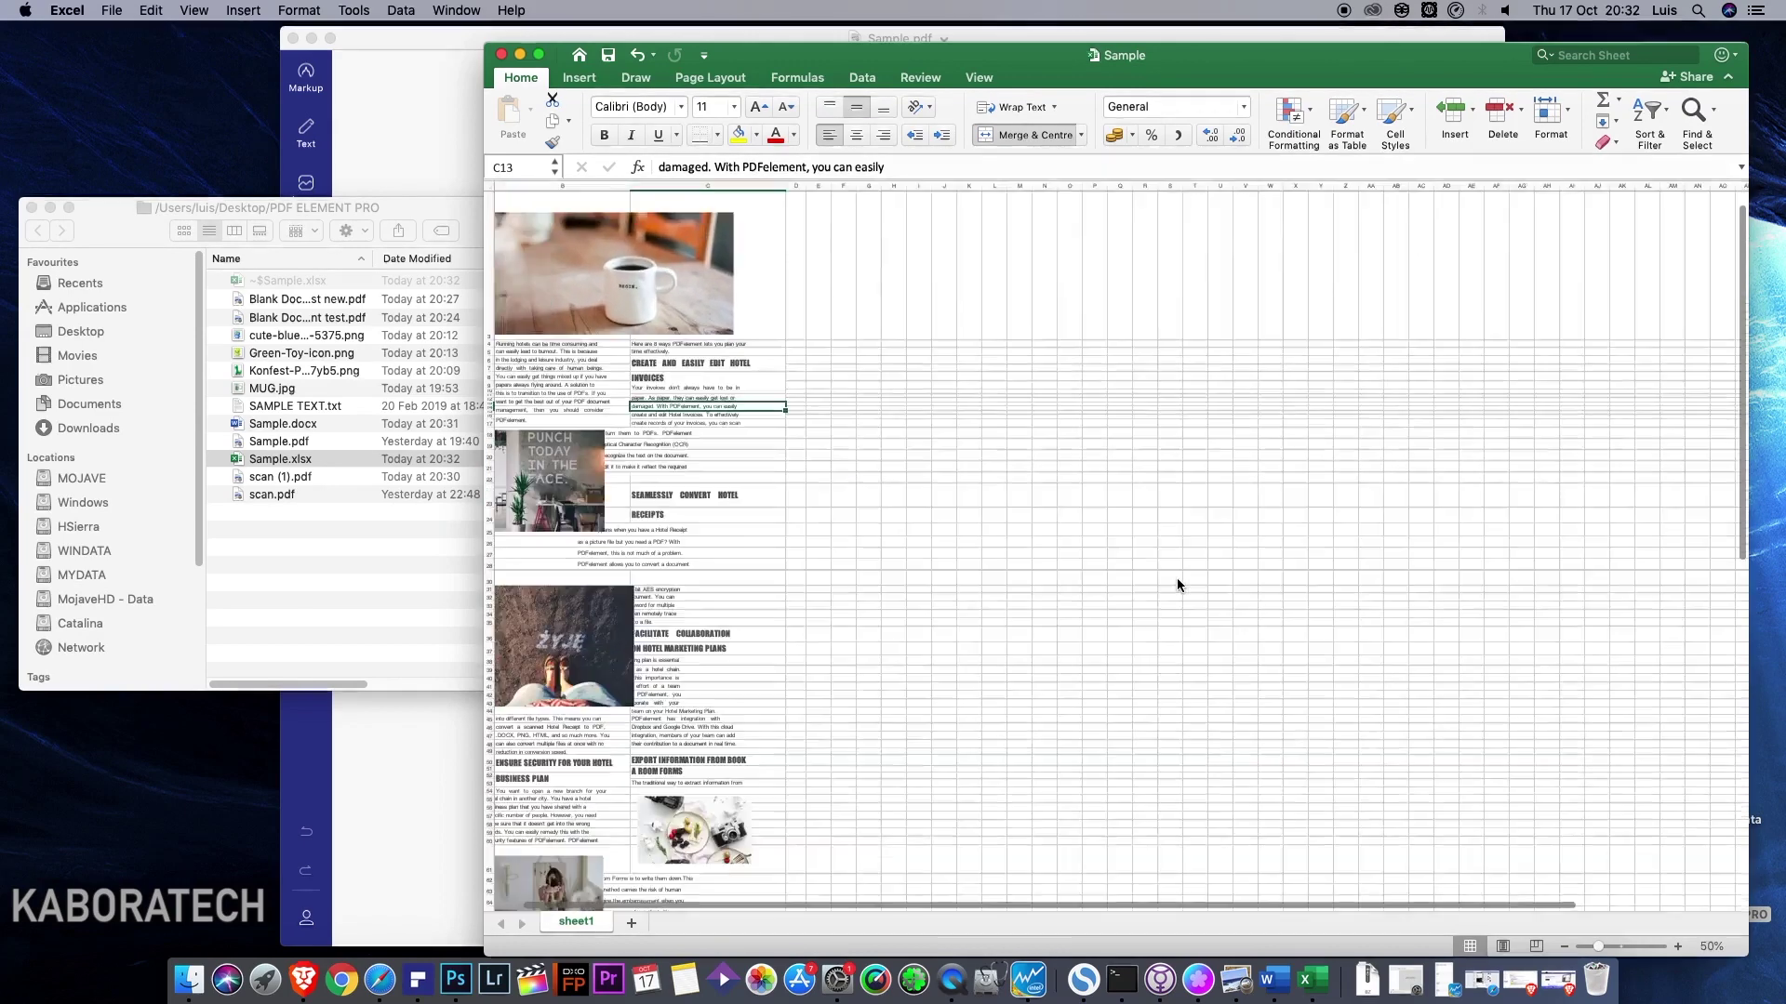
pyautogui.scroll(1, 1175, 577)
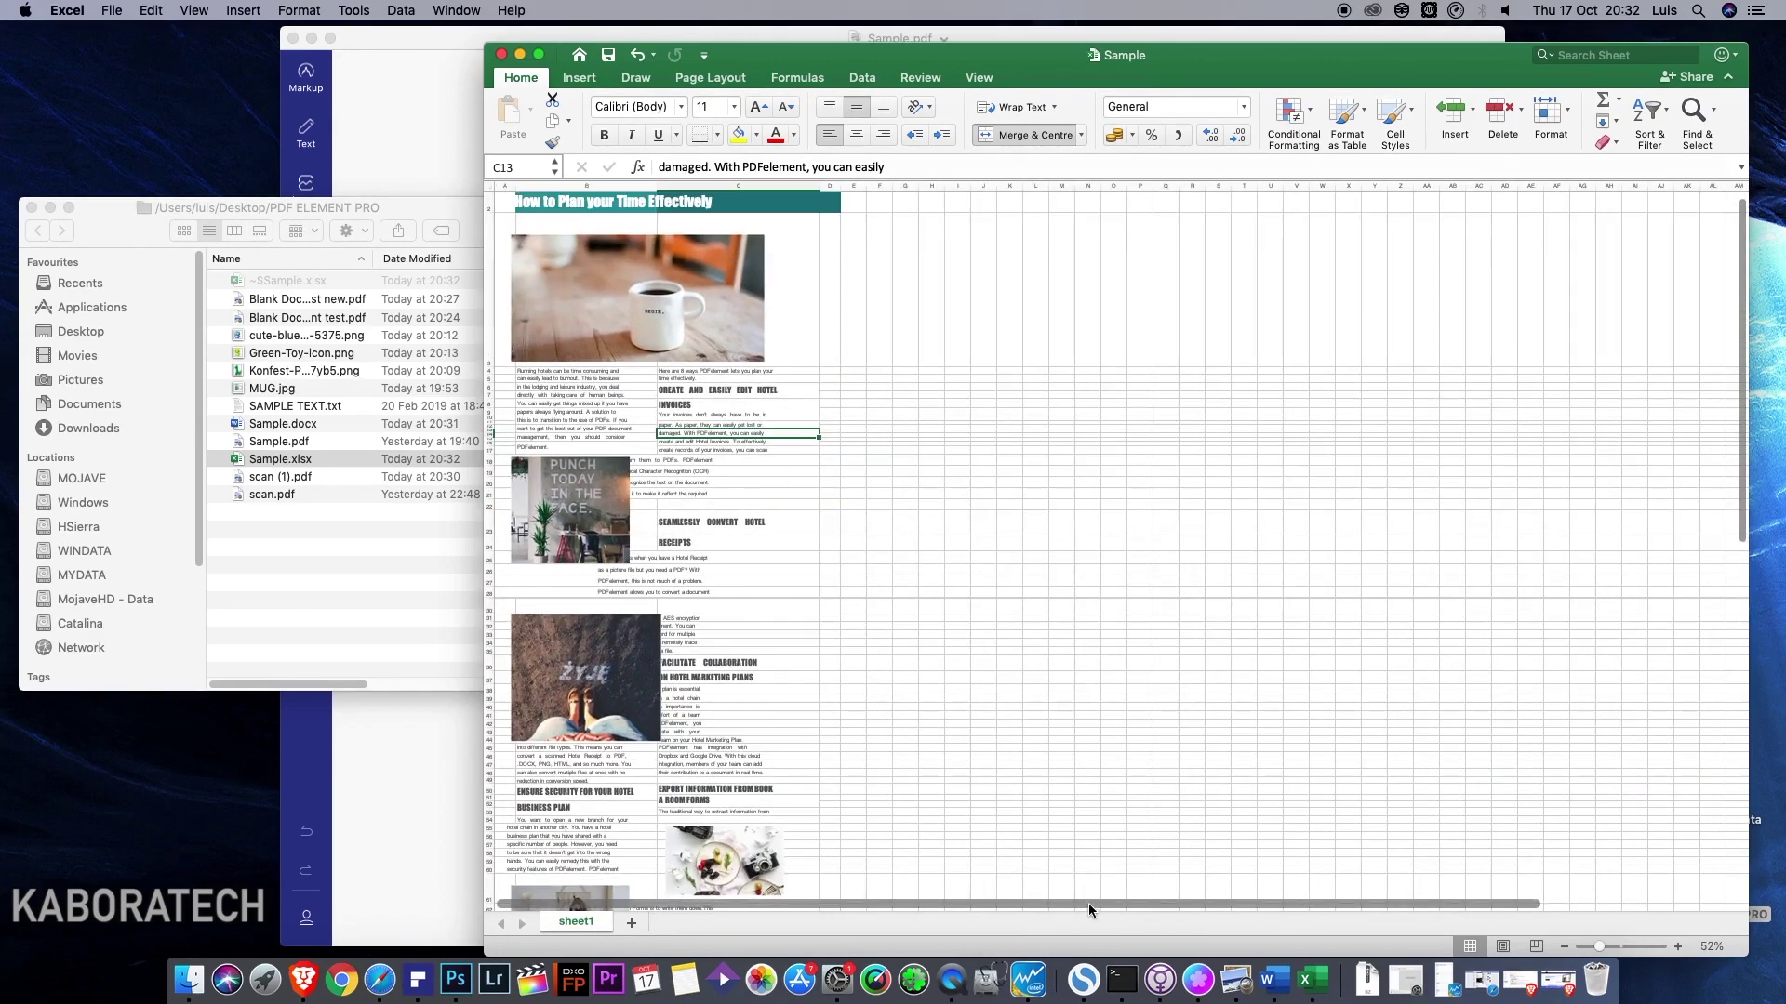
pyautogui.click(671, 586)
pyautogui.click(670, 568)
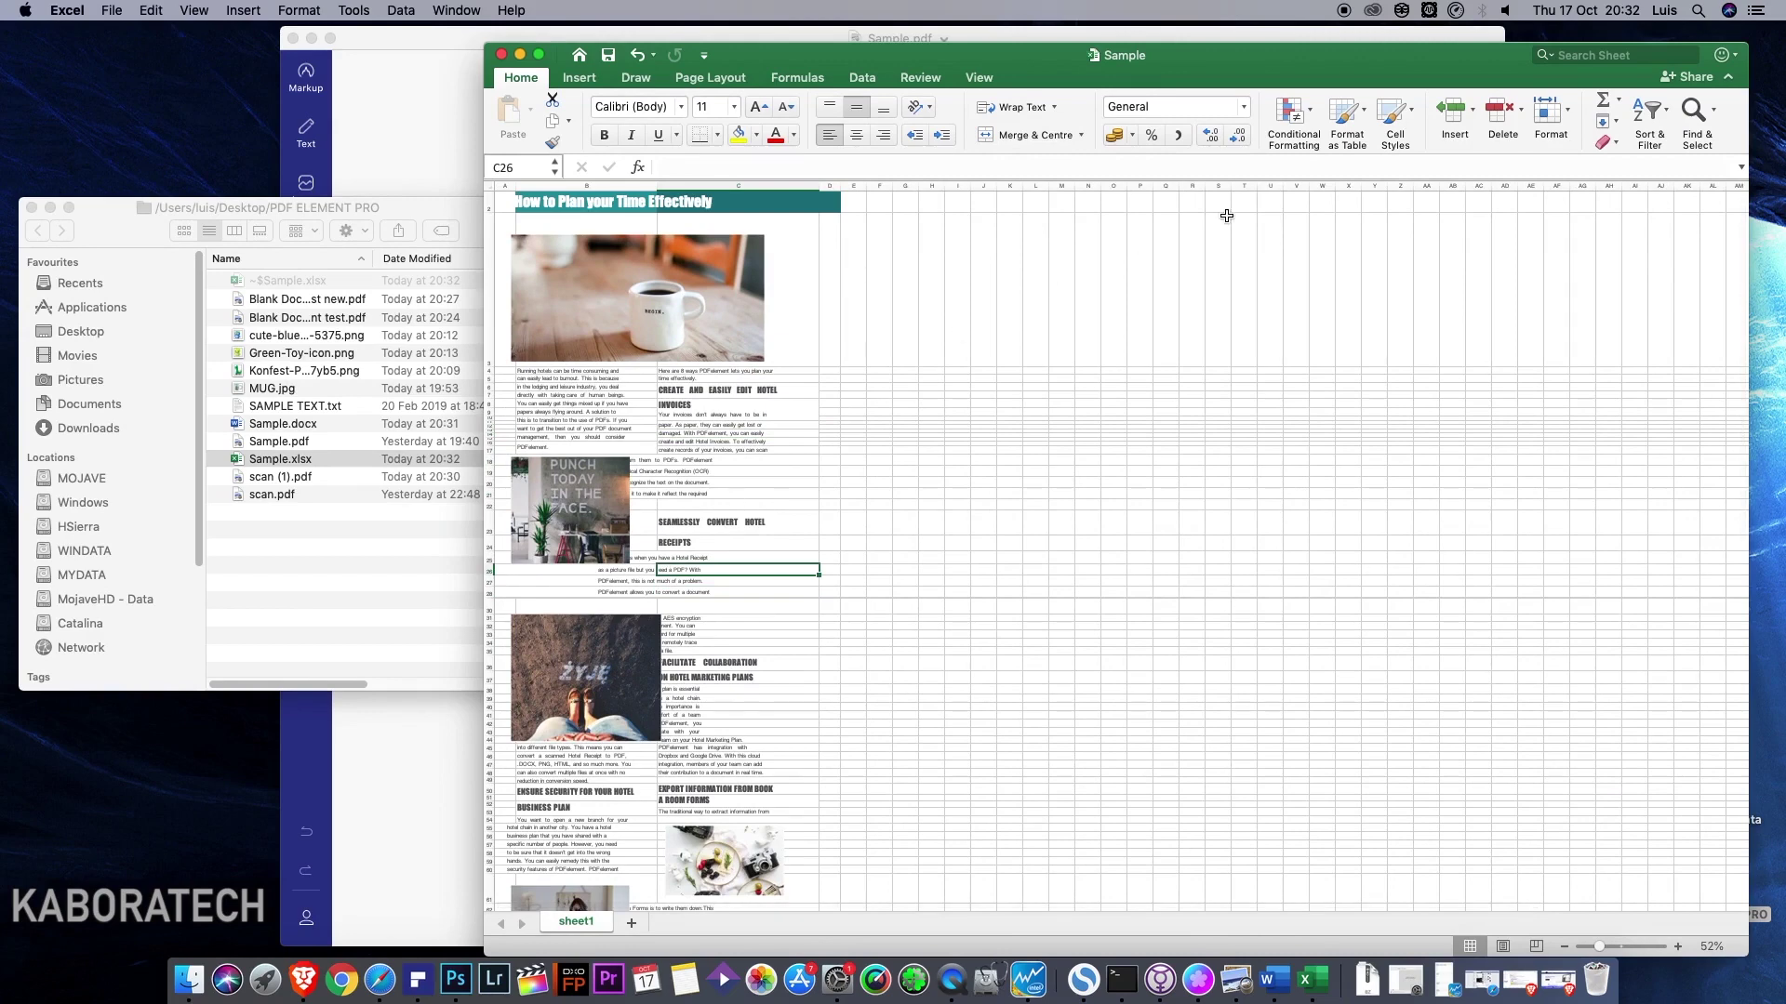
# Close the workbook, convert Sample.pdf to PowerPoint (.pptx) in PDF ELEMENT PRO, and open Sample.pptx.
pyautogui.click(502, 55)
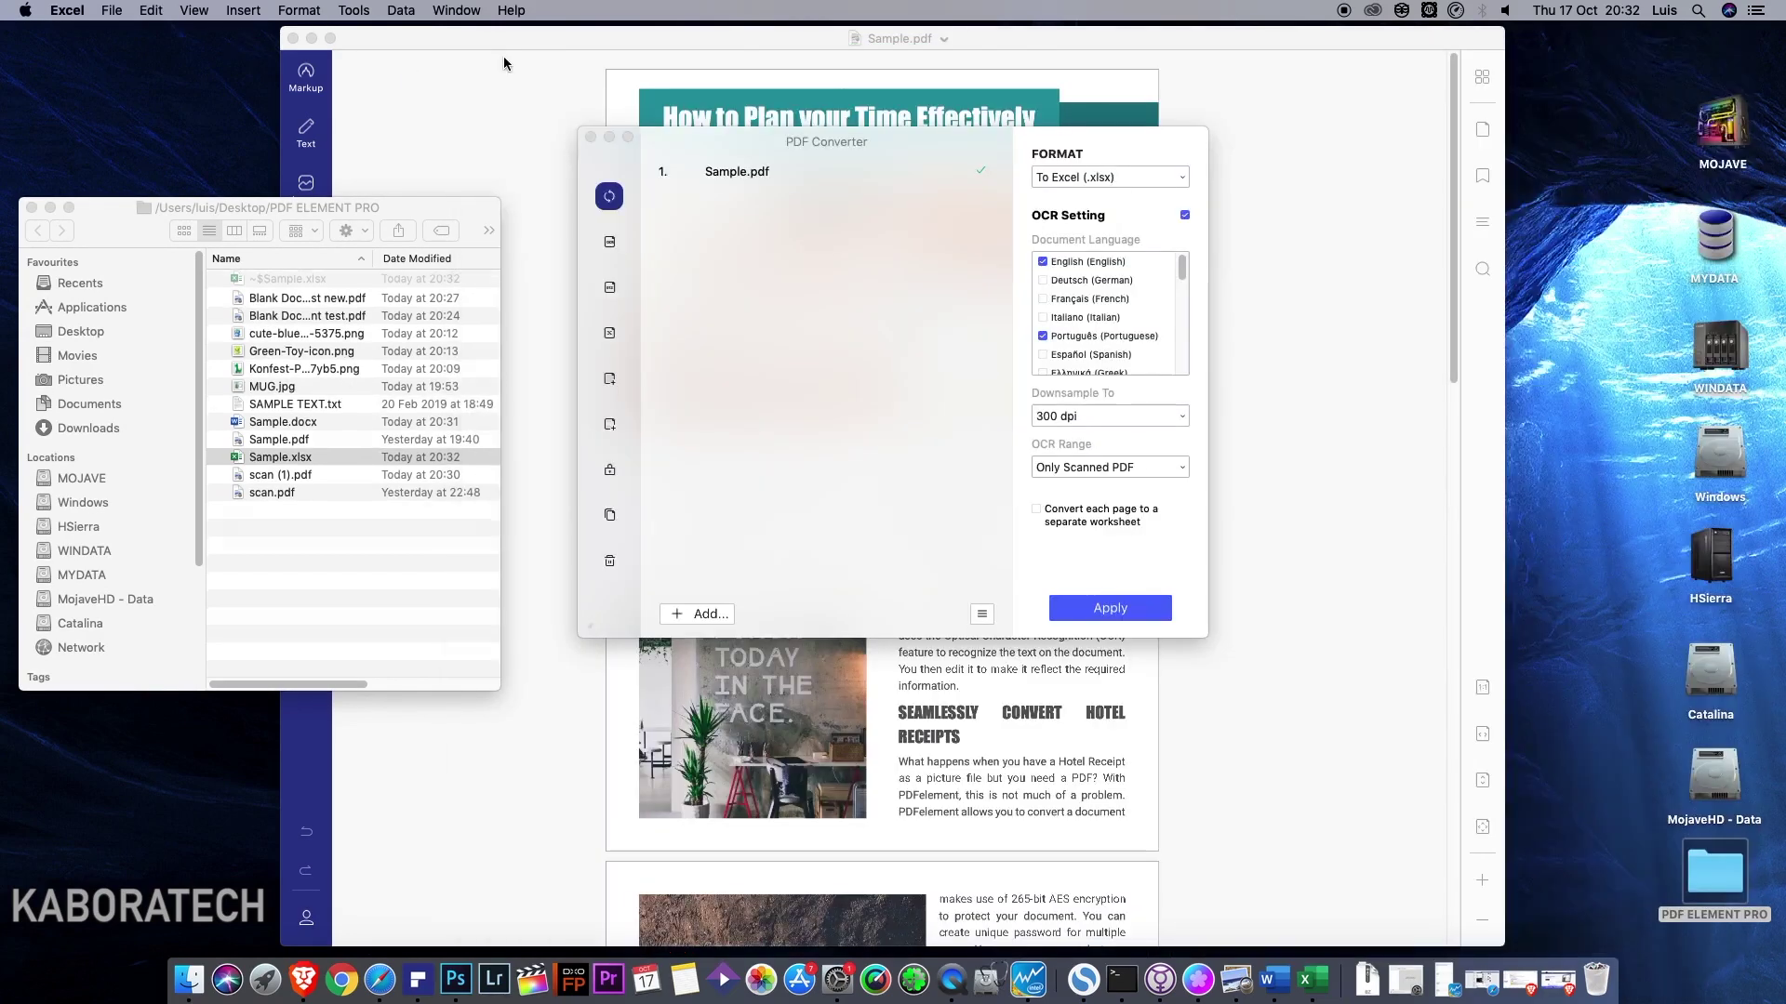
pyautogui.click(1172, 178)
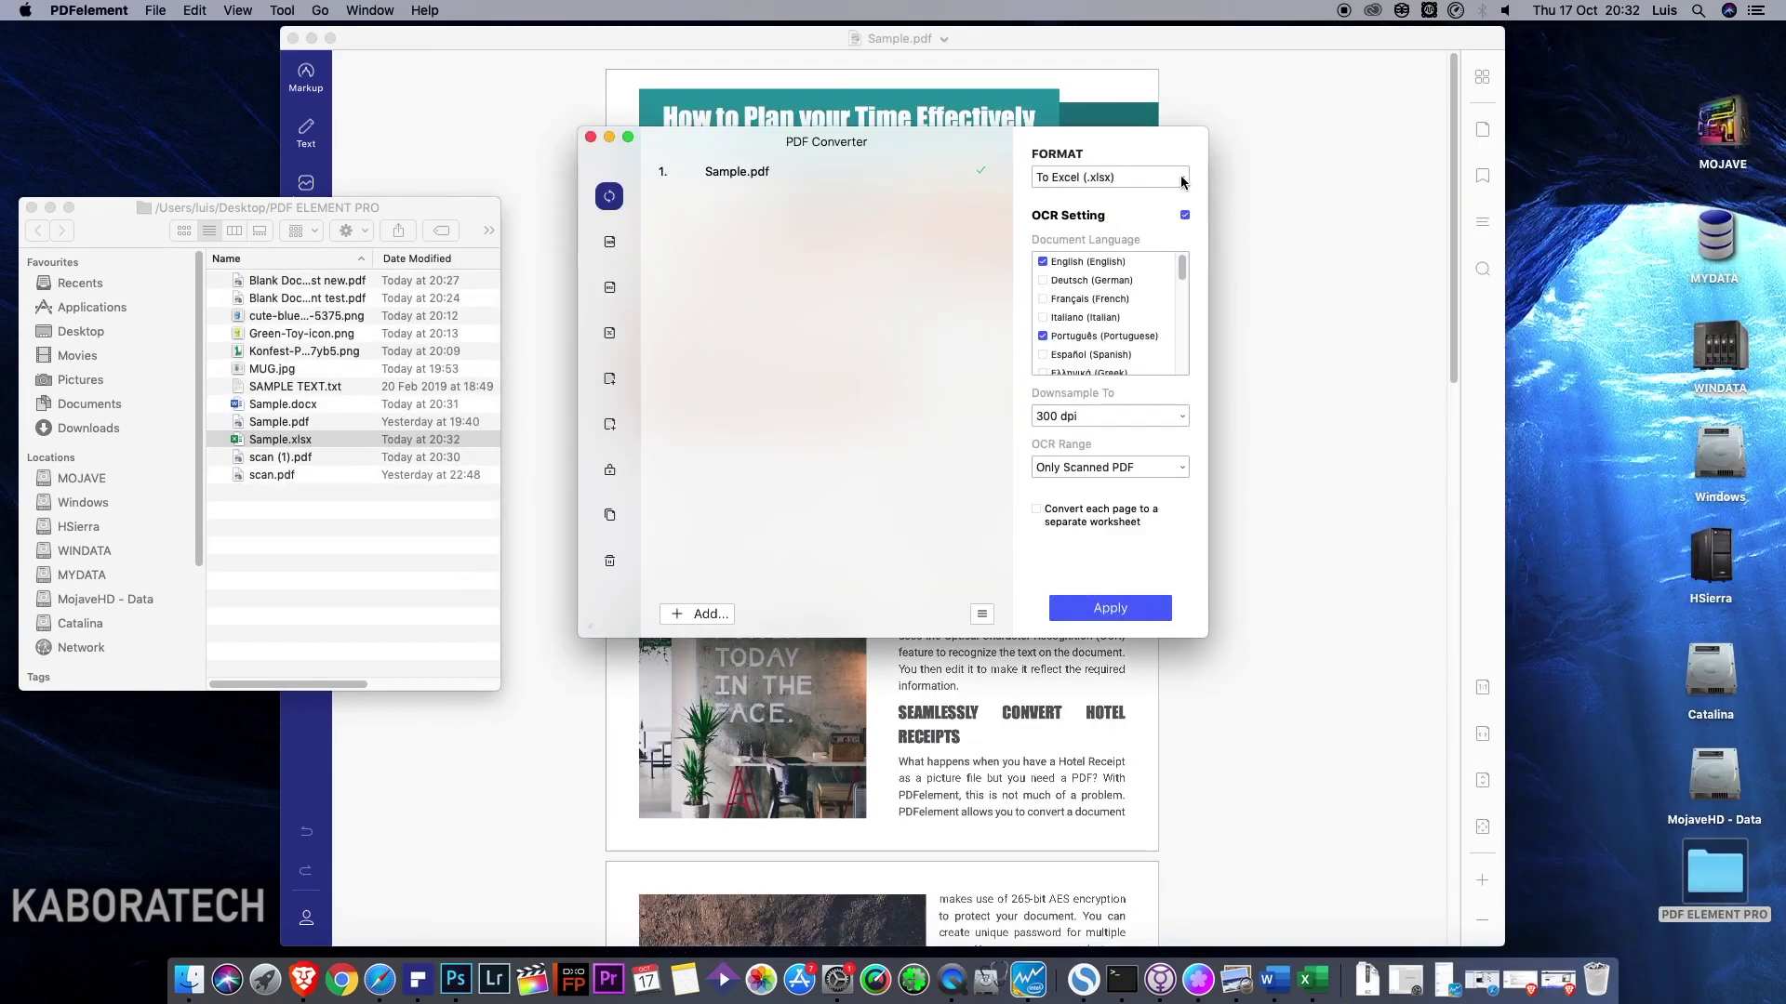
pyautogui.click(1171, 179)
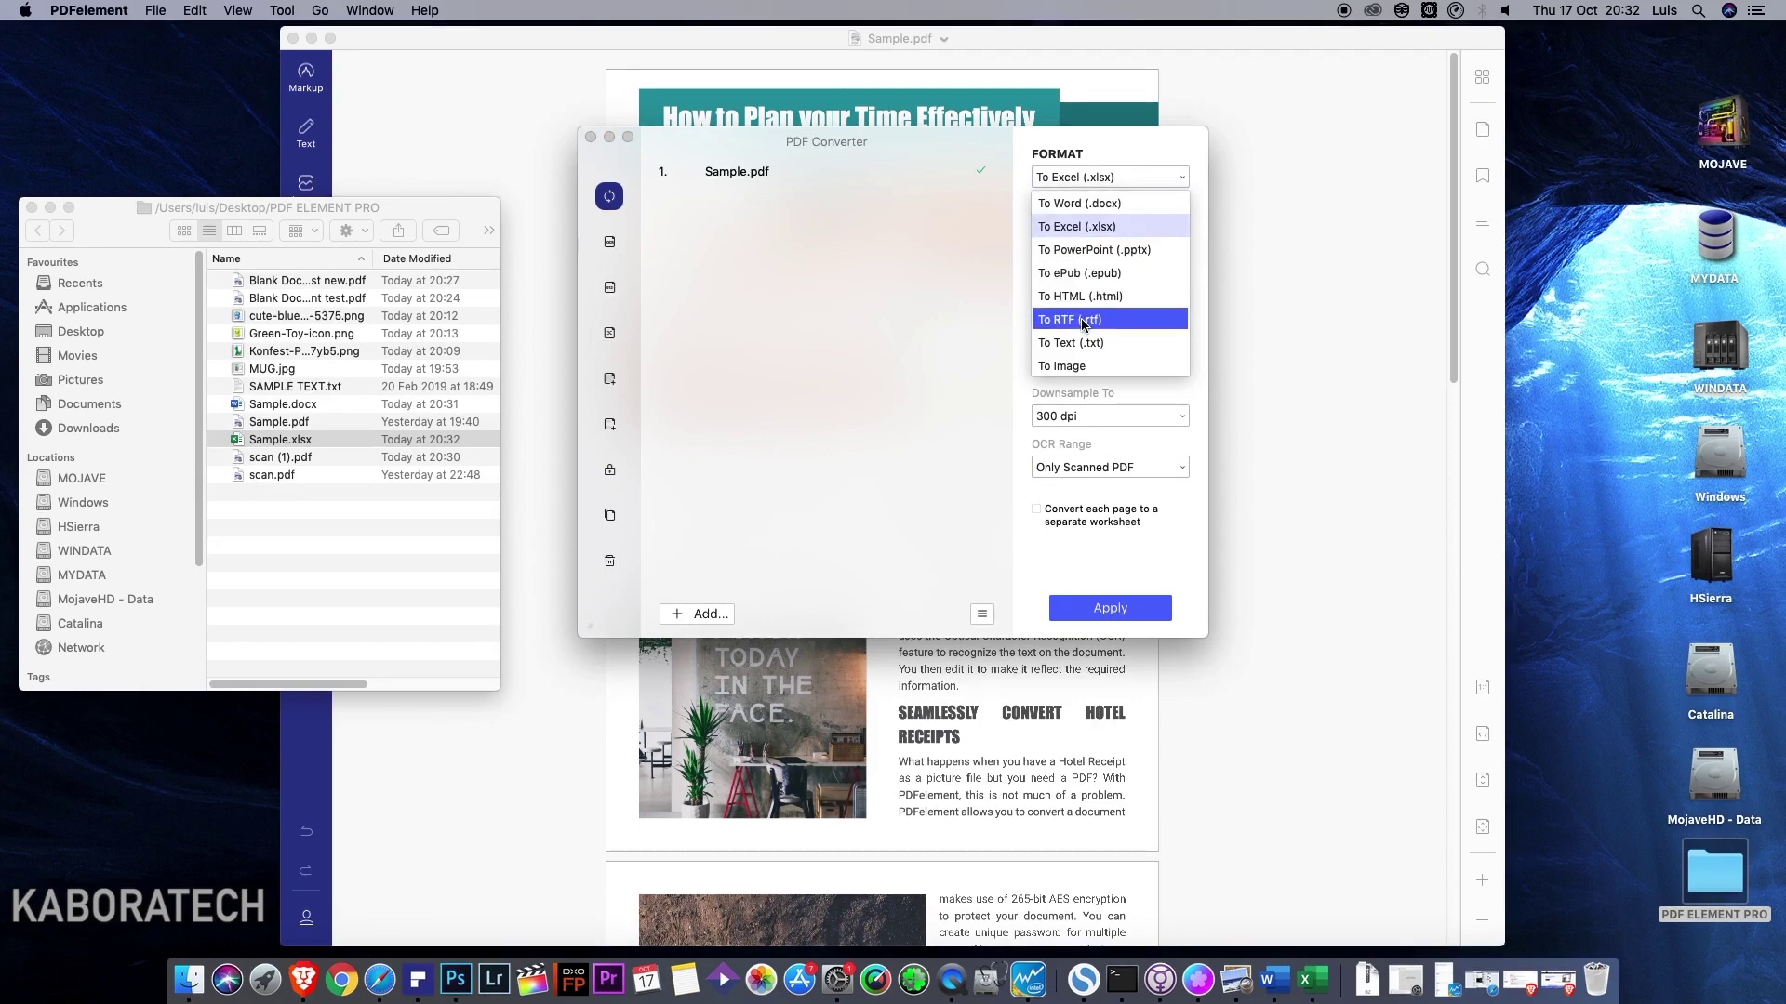
pyautogui.click(1139, 251)
pyautogui.click(1124, 616)
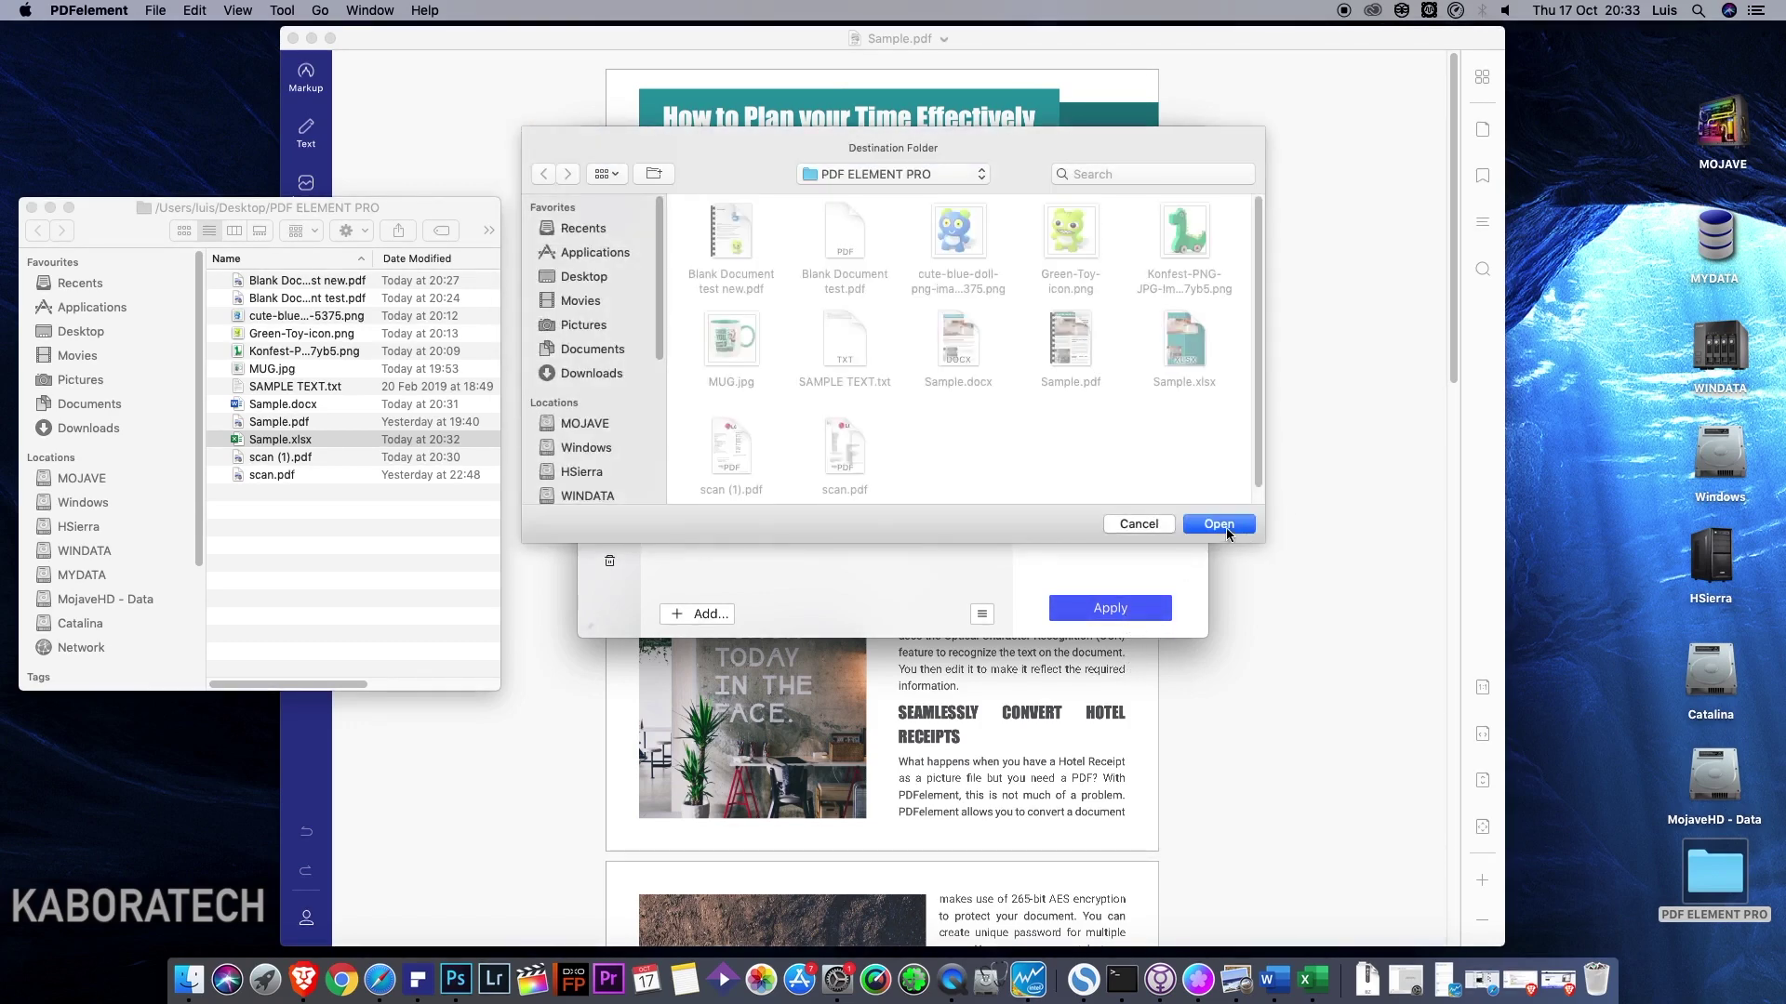
pyautogui.click(1224, 526)
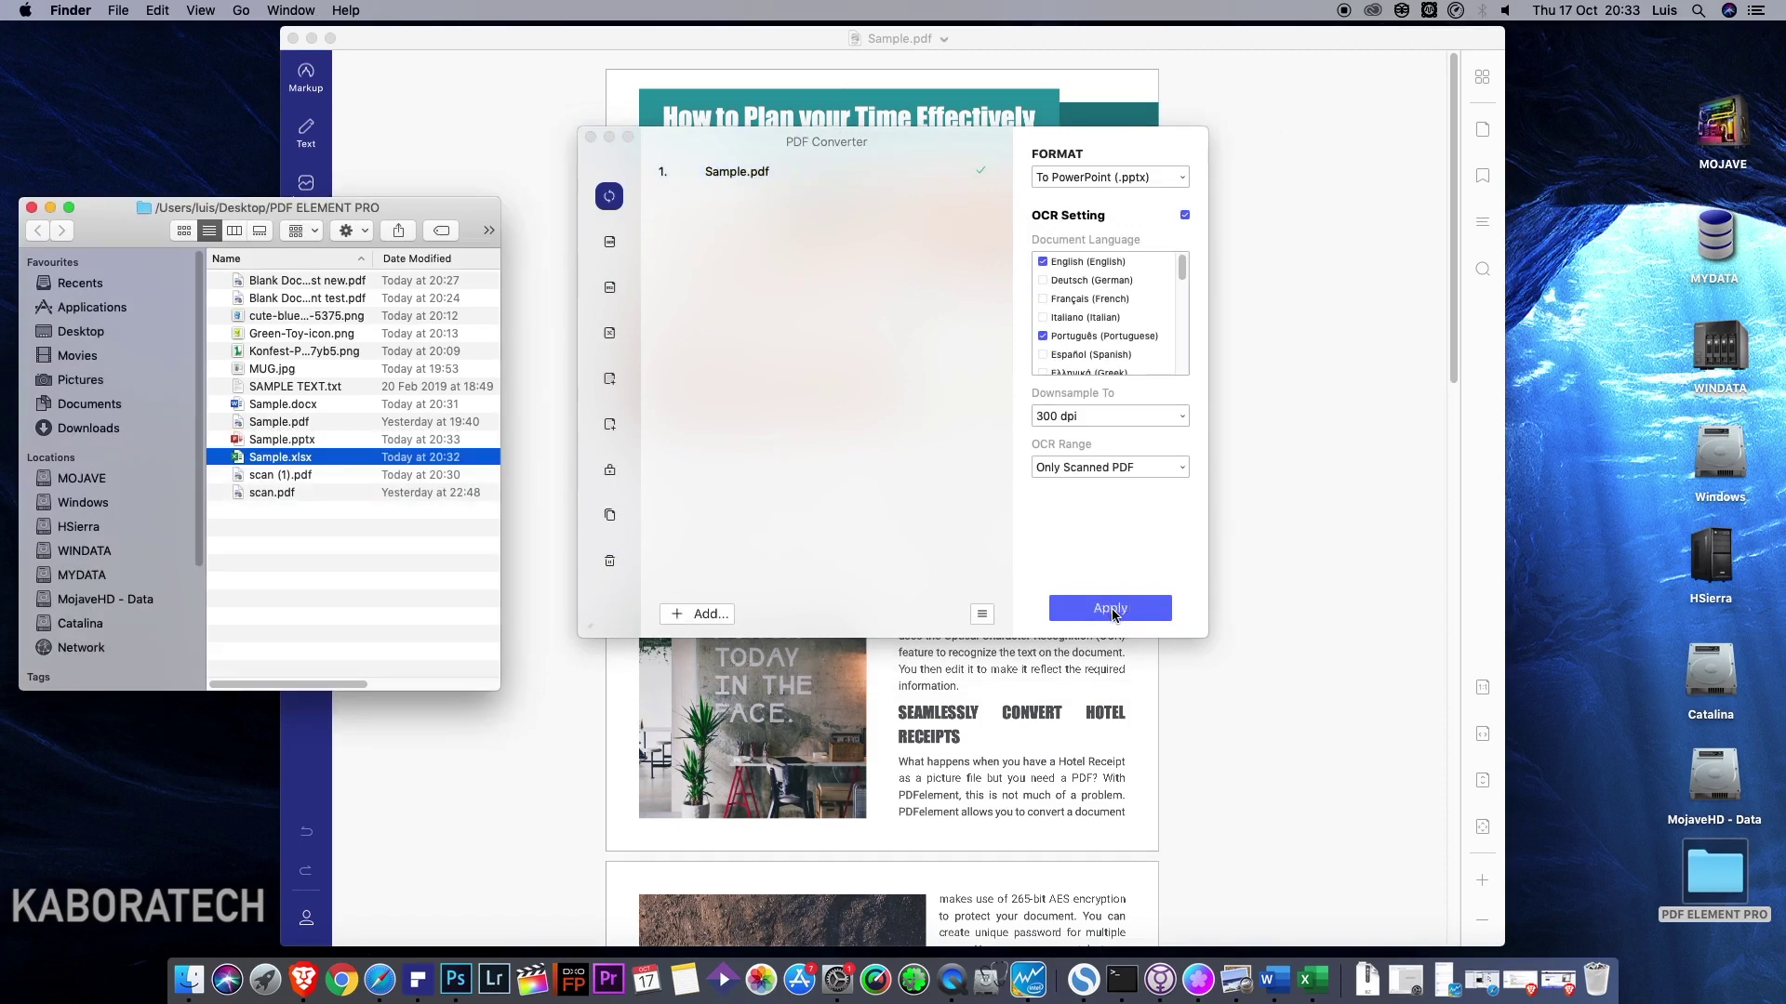
pyautogui.doubleClick(293, 443)
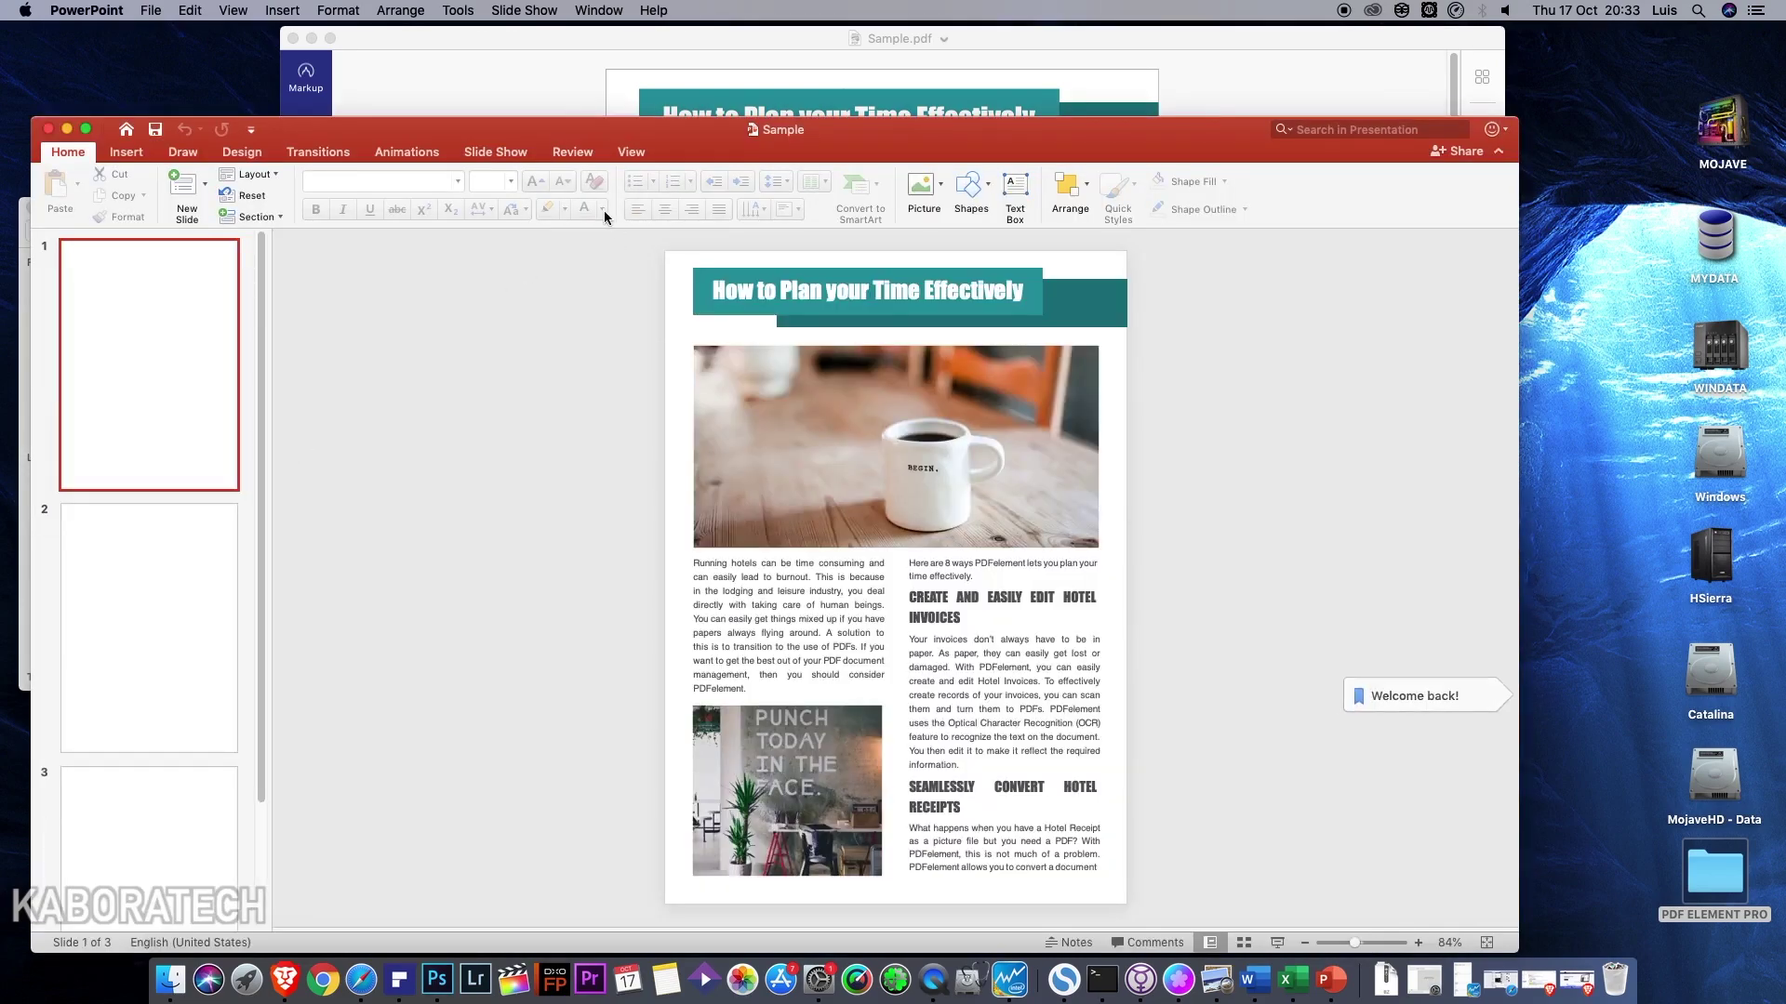
# Reposition the Sample presentation window and review slides 2 and 3.
pyautogui.moveTo(555, 142); pyautogui.dragTo(584, 65)
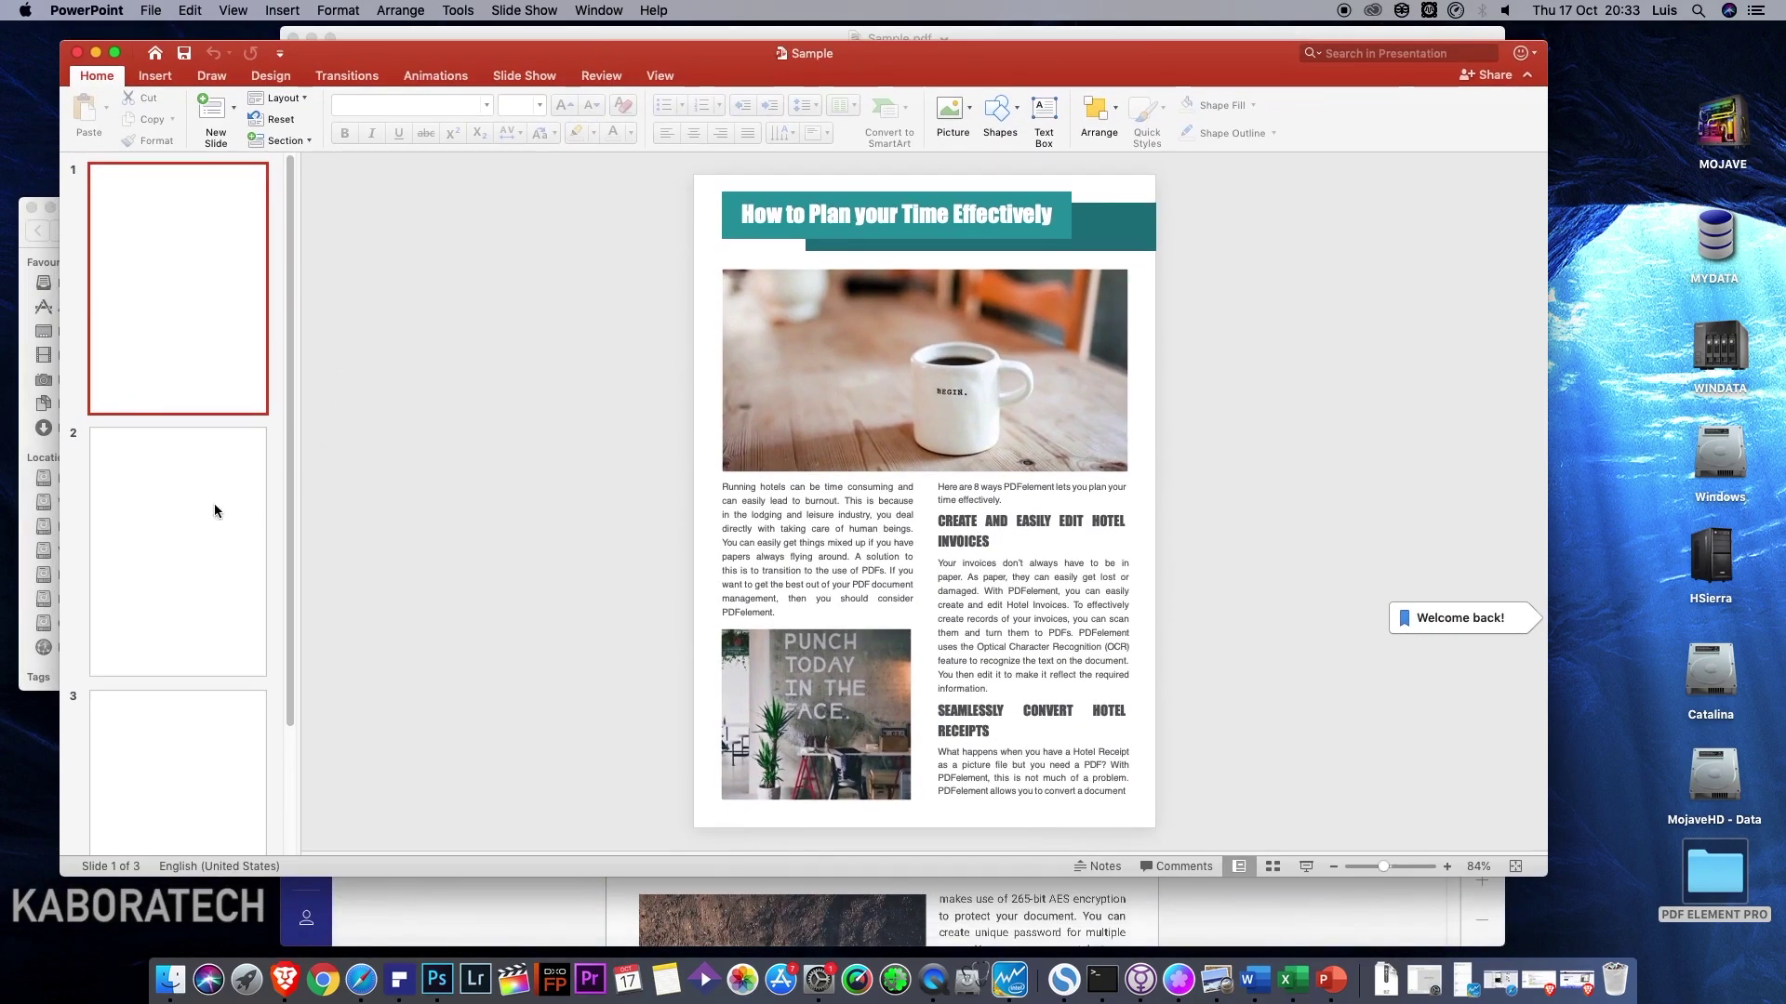
pyautogui.click(186, 508)
pyautogui.click(195, 776)
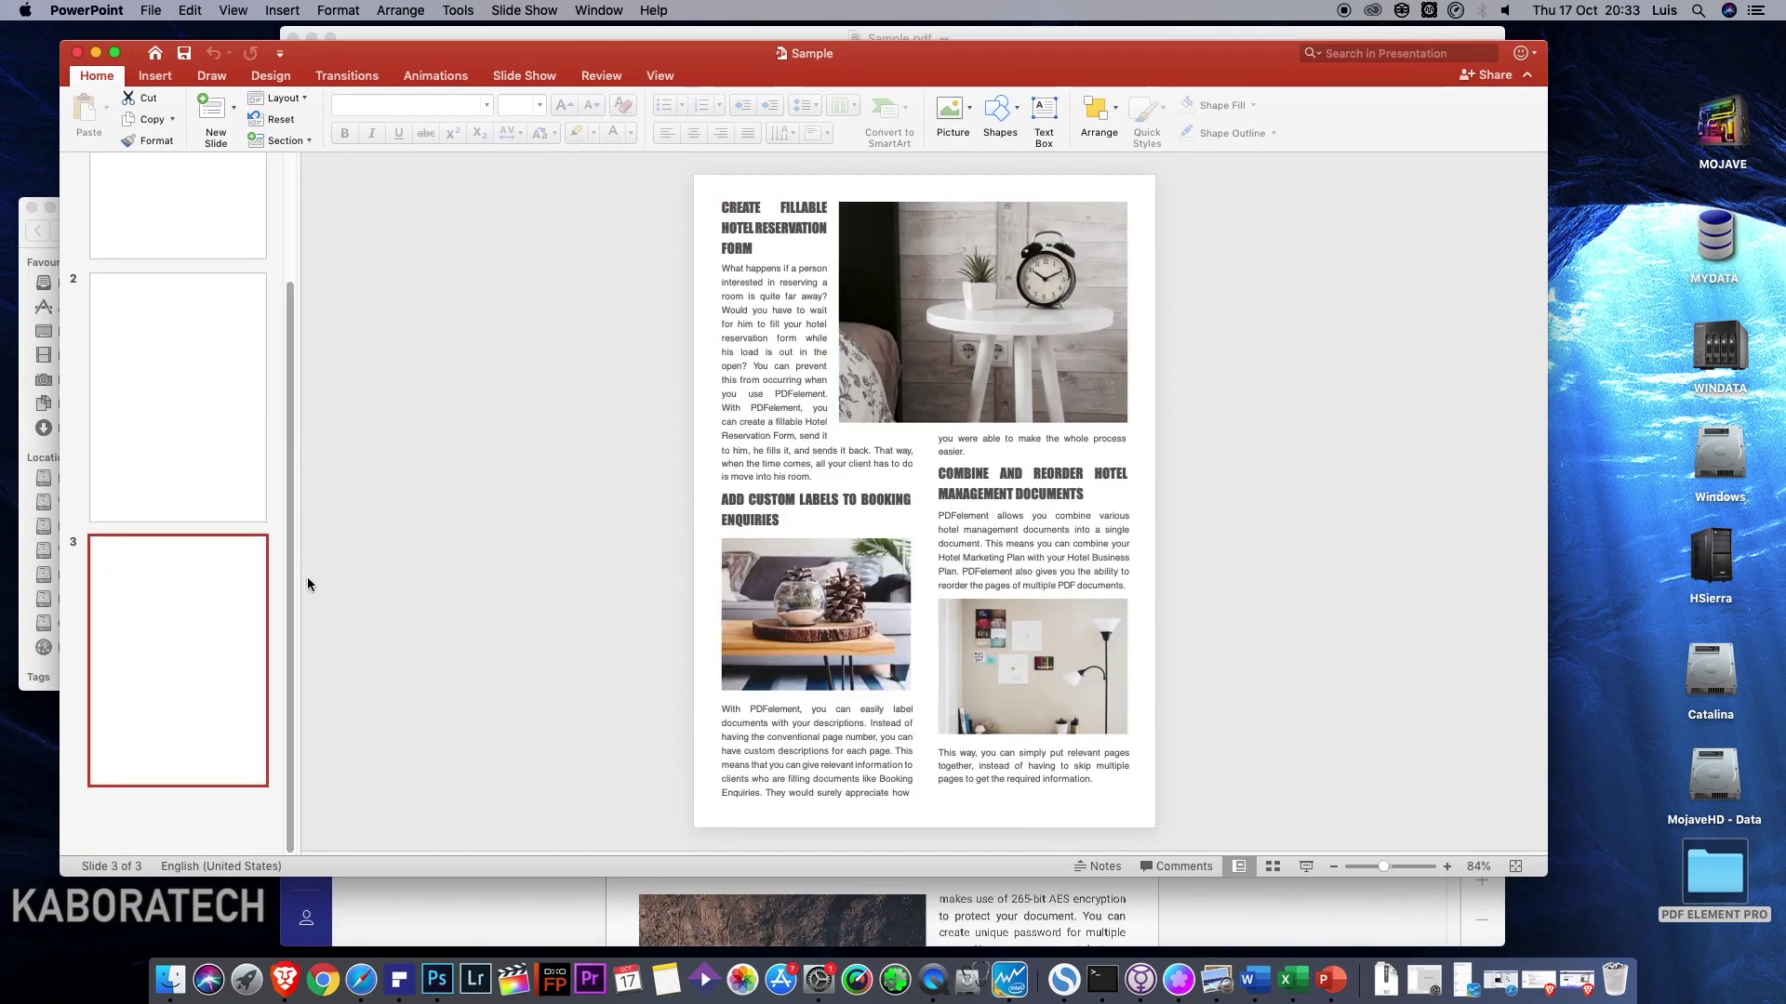
# Trial-move the table photo and MANAGEMENT DOCUMENTS text, undo the moves, and close Sample.pptx.
pyautogui.moveTo(842, 607)
pyautogui.mouseDown()
pyautogui.moveTo(953, 572)
pyautogui.moveTo(1010, 478)
pyautogui.moveTo(830, 602)
pyautogui.mouseUp()
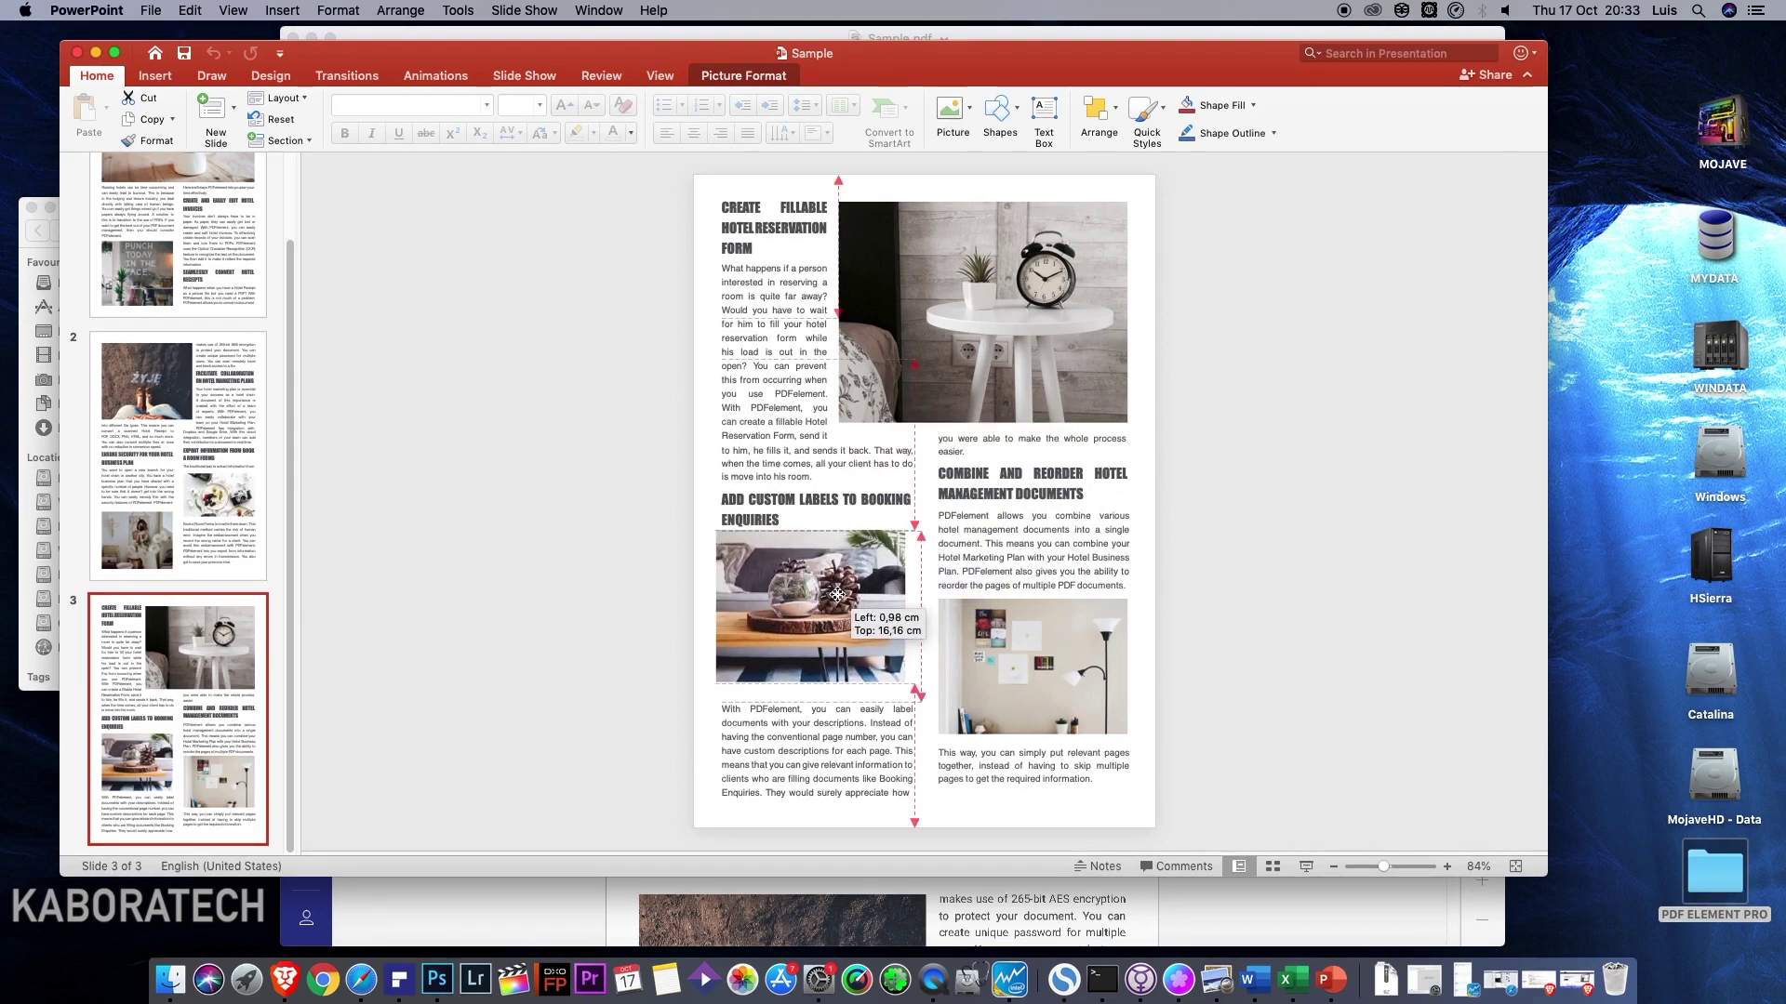
pyautogui.click(1057, 490)
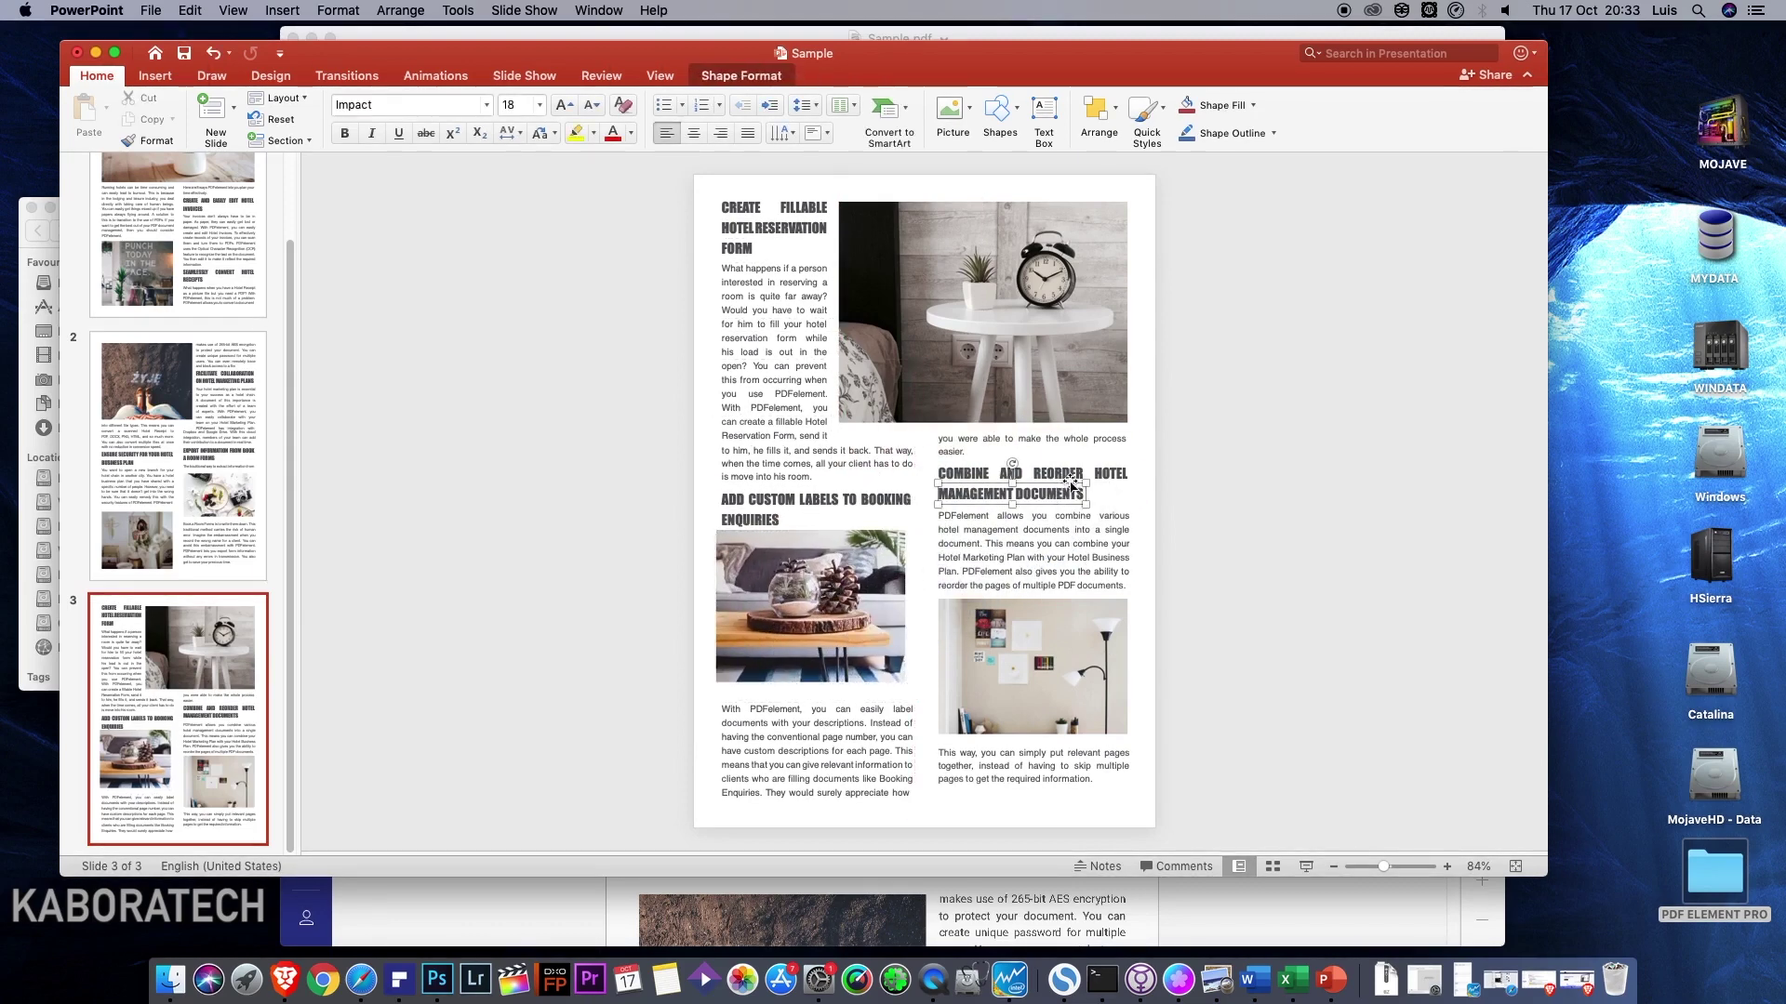
pyautogui.moveTo(1073, 485); pyautogui.dragTo(1039, 260)
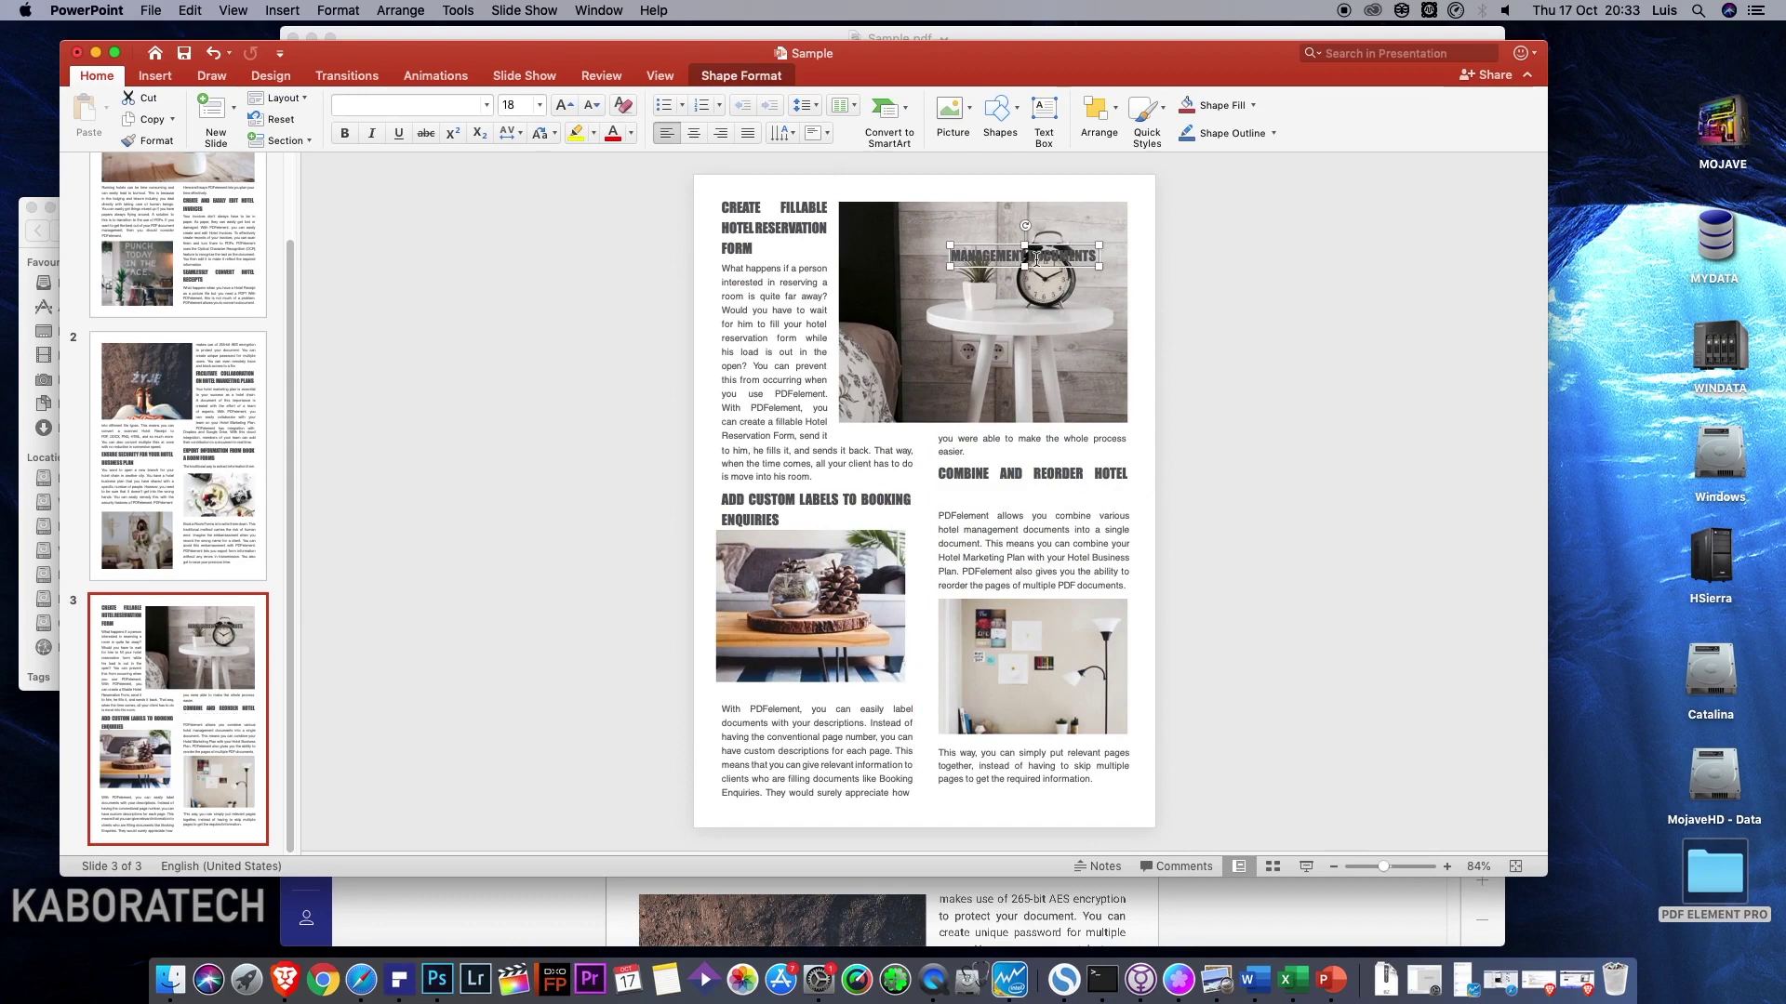
pyautogui.press('super+z')
pyautogui.press('super+z')
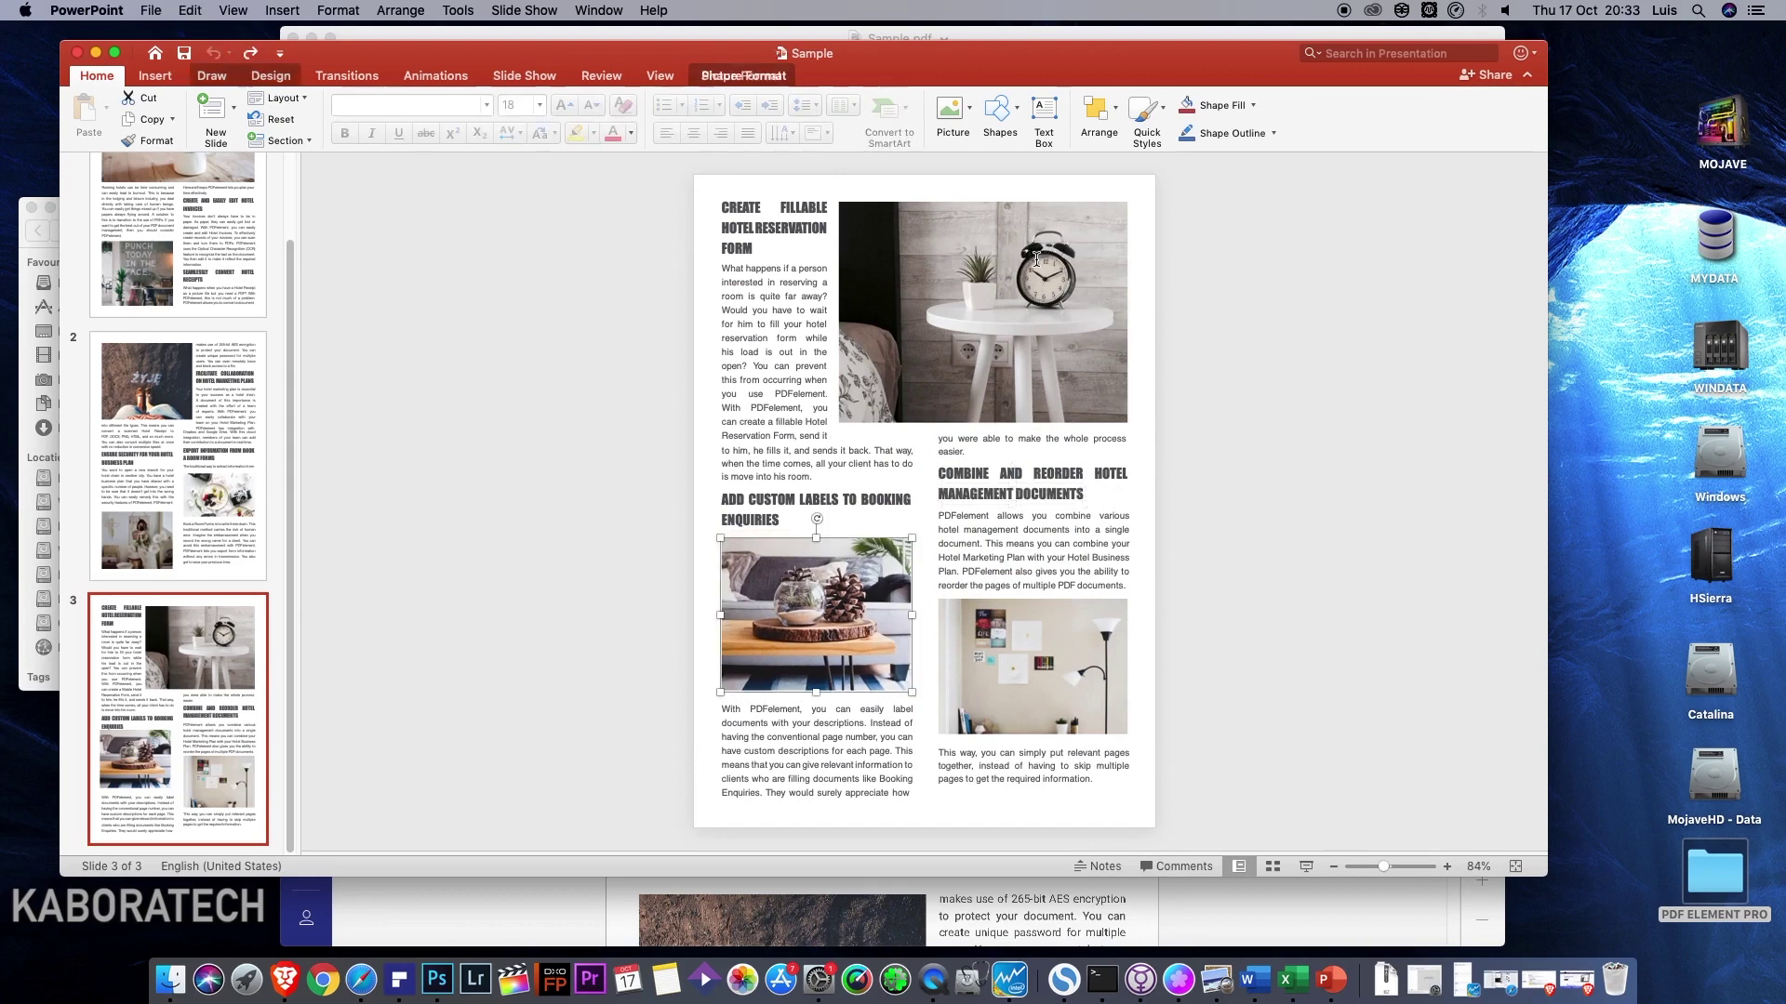
pyautogui.click(77, 54)
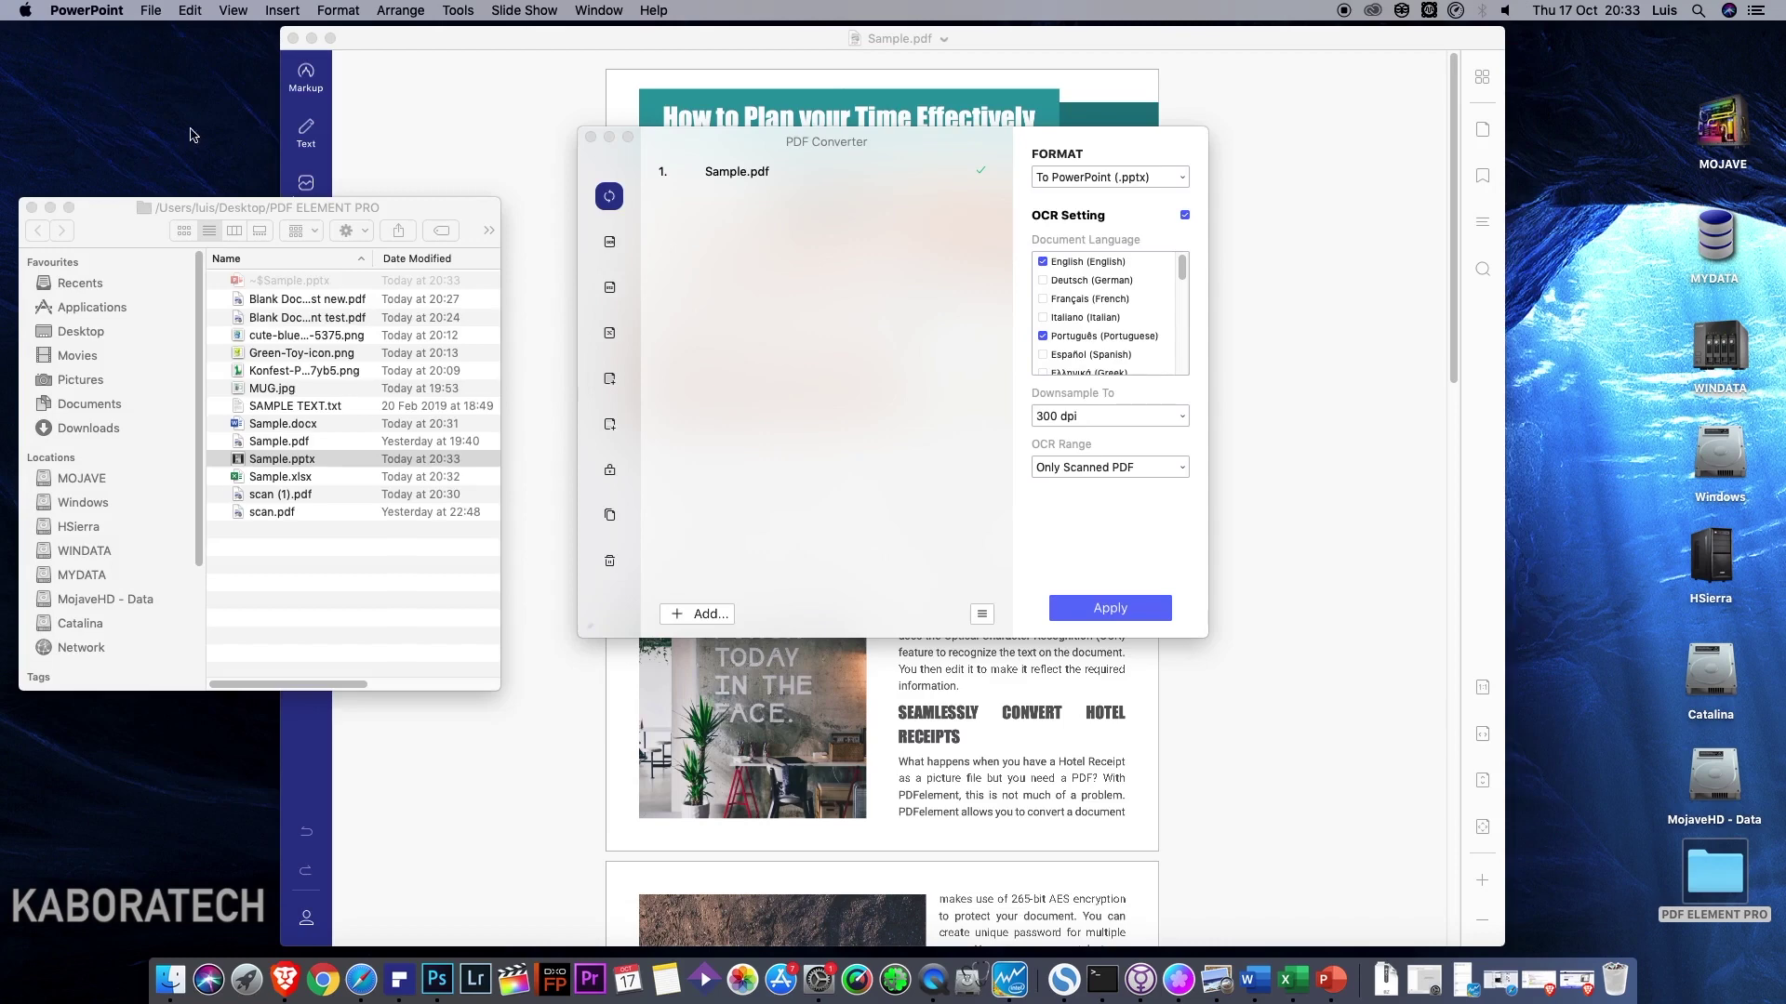
# Close the PDF ELEMENT PRO folder, the PDF Converter and Sample.pdf.
pyautogui.click(30, 208)
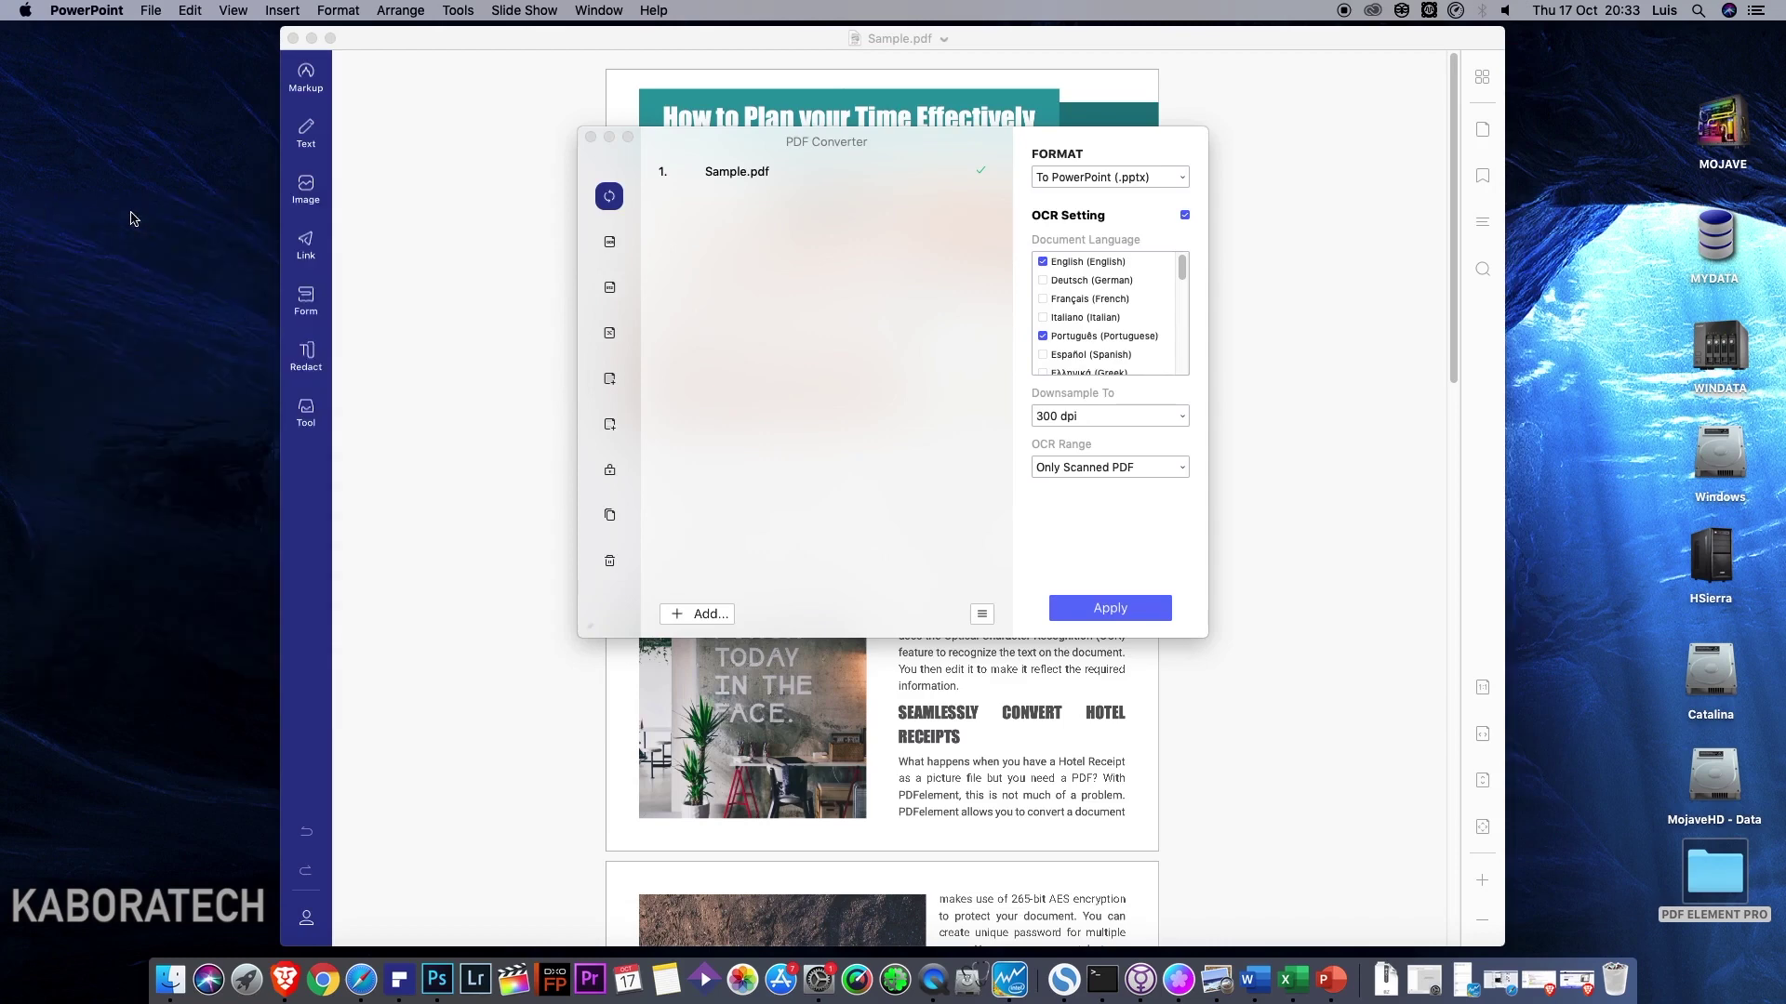
pyautogui.click(589, 139)
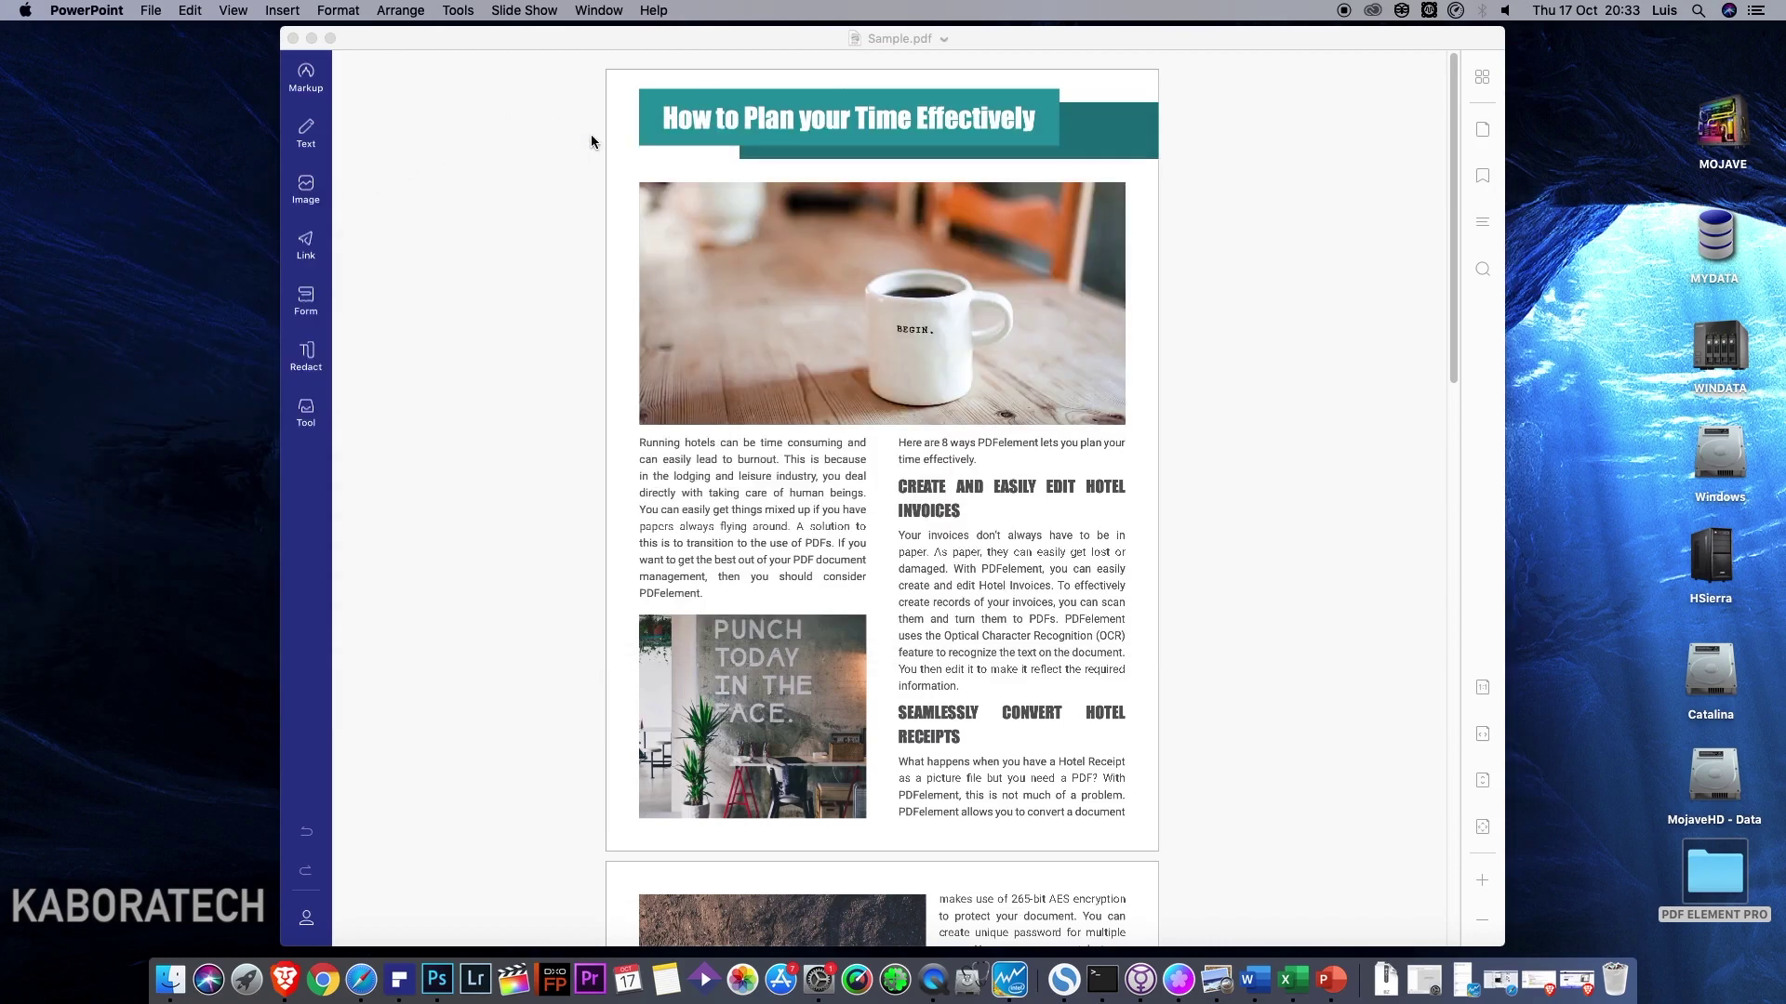
pyautogui.click(293, 39)
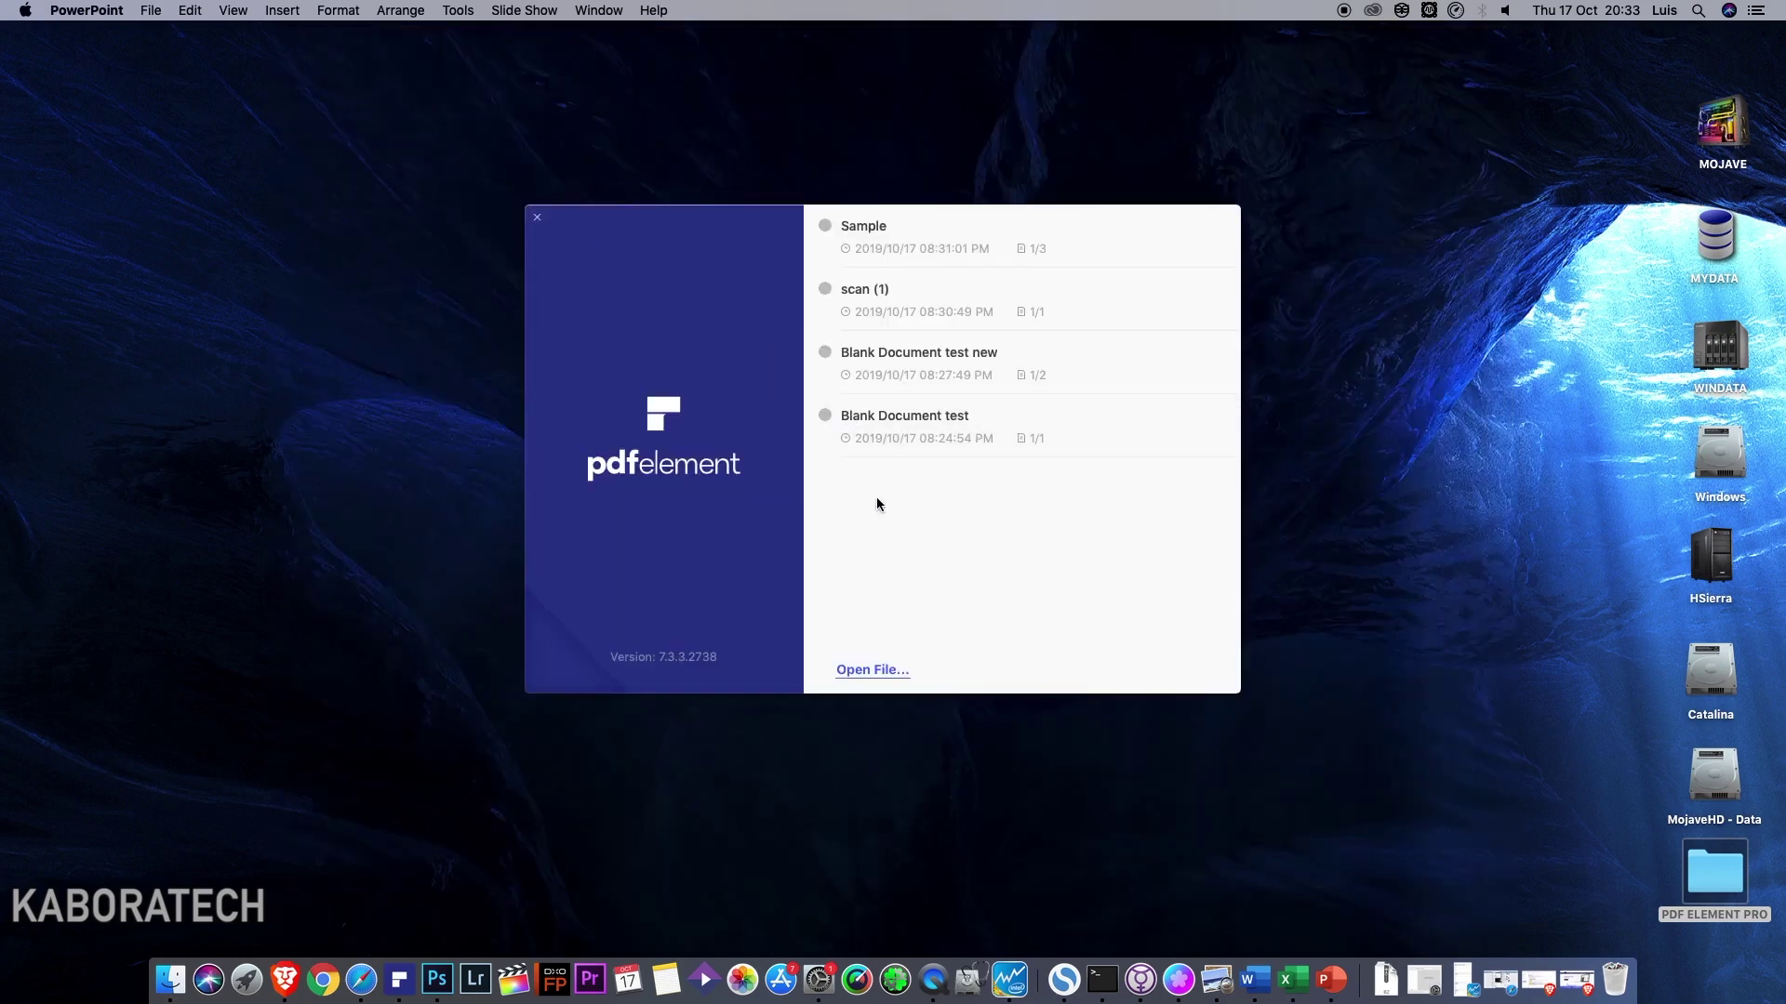
# Clear all entries from PDFelement's recent files list and confirm Clear List.
pyautogui.rightClick(1125, 417)
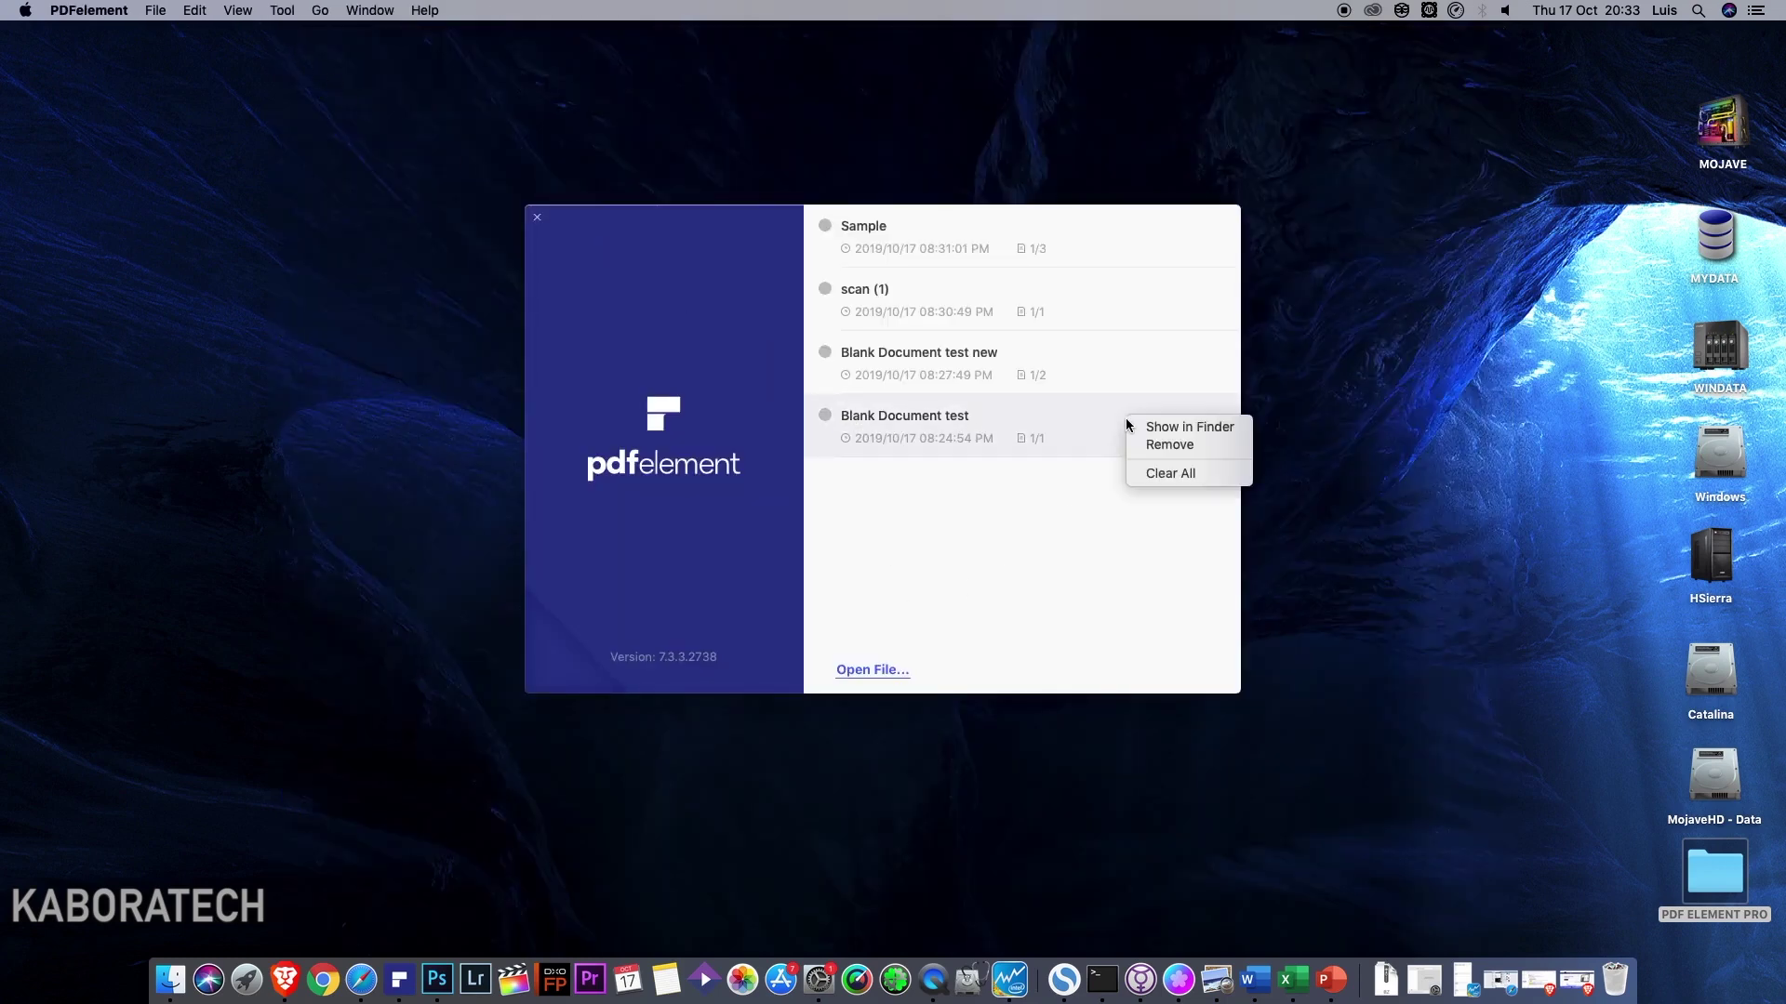
pyautogui.click(1192, 471)
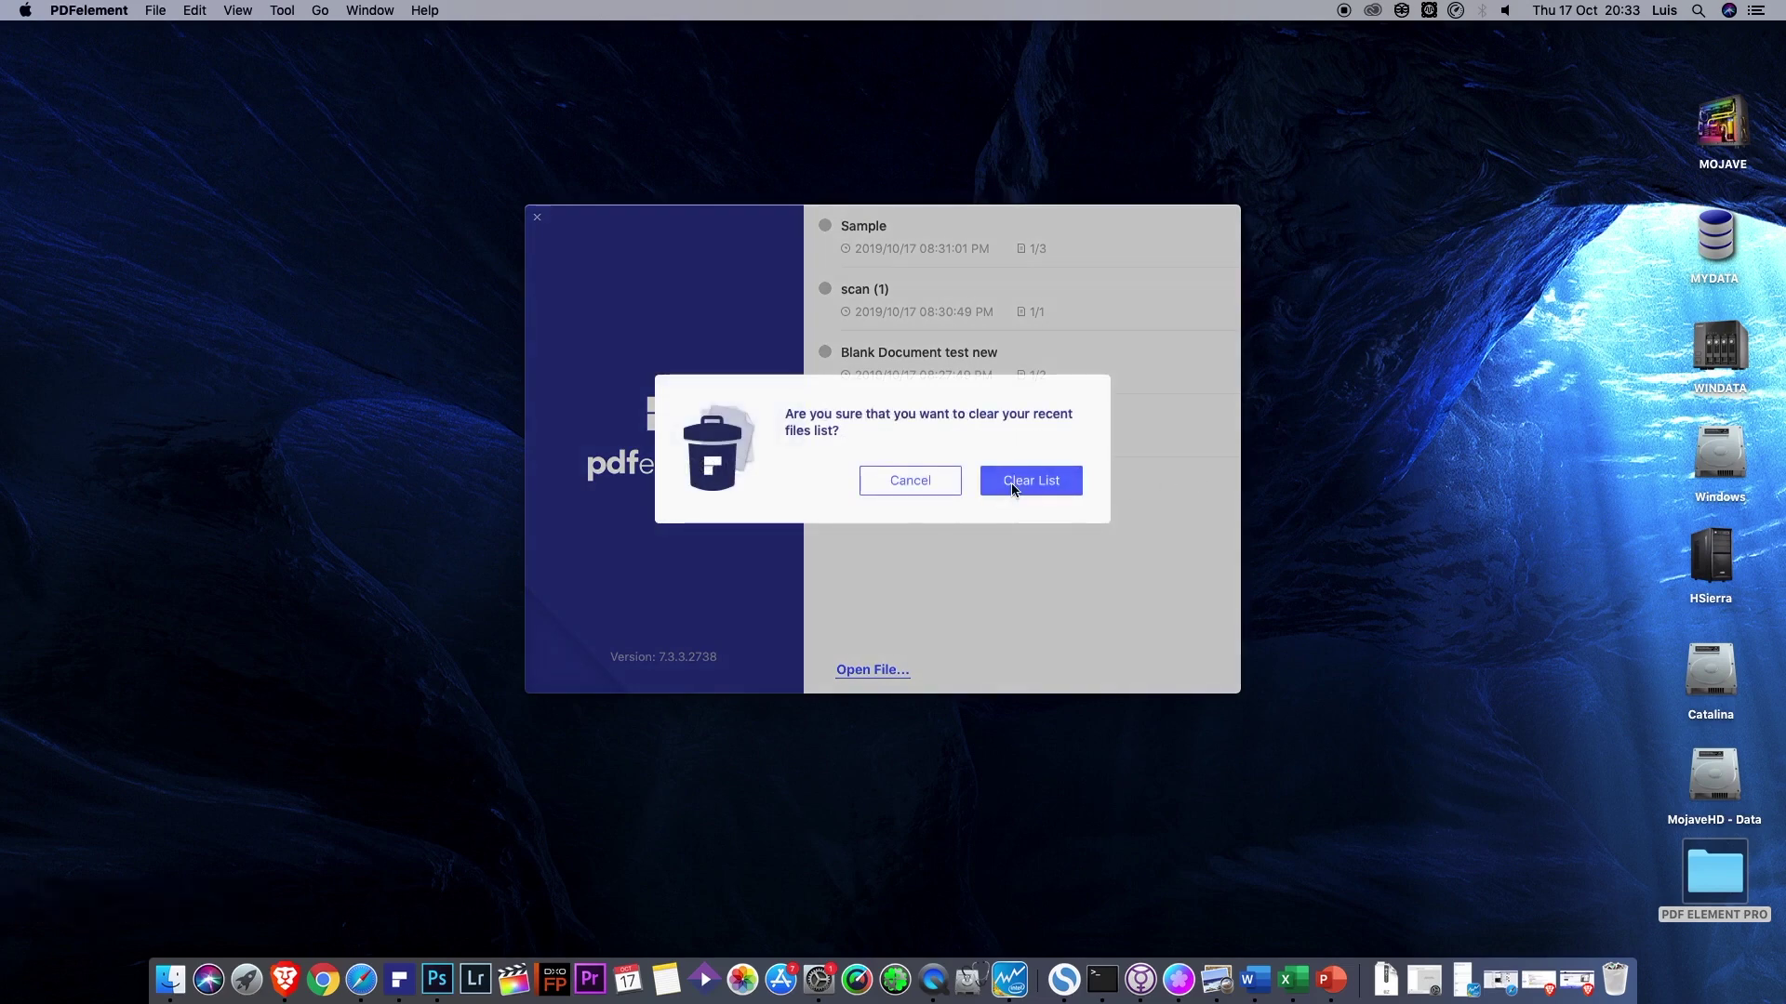
pyautogui.click(1013, 488)
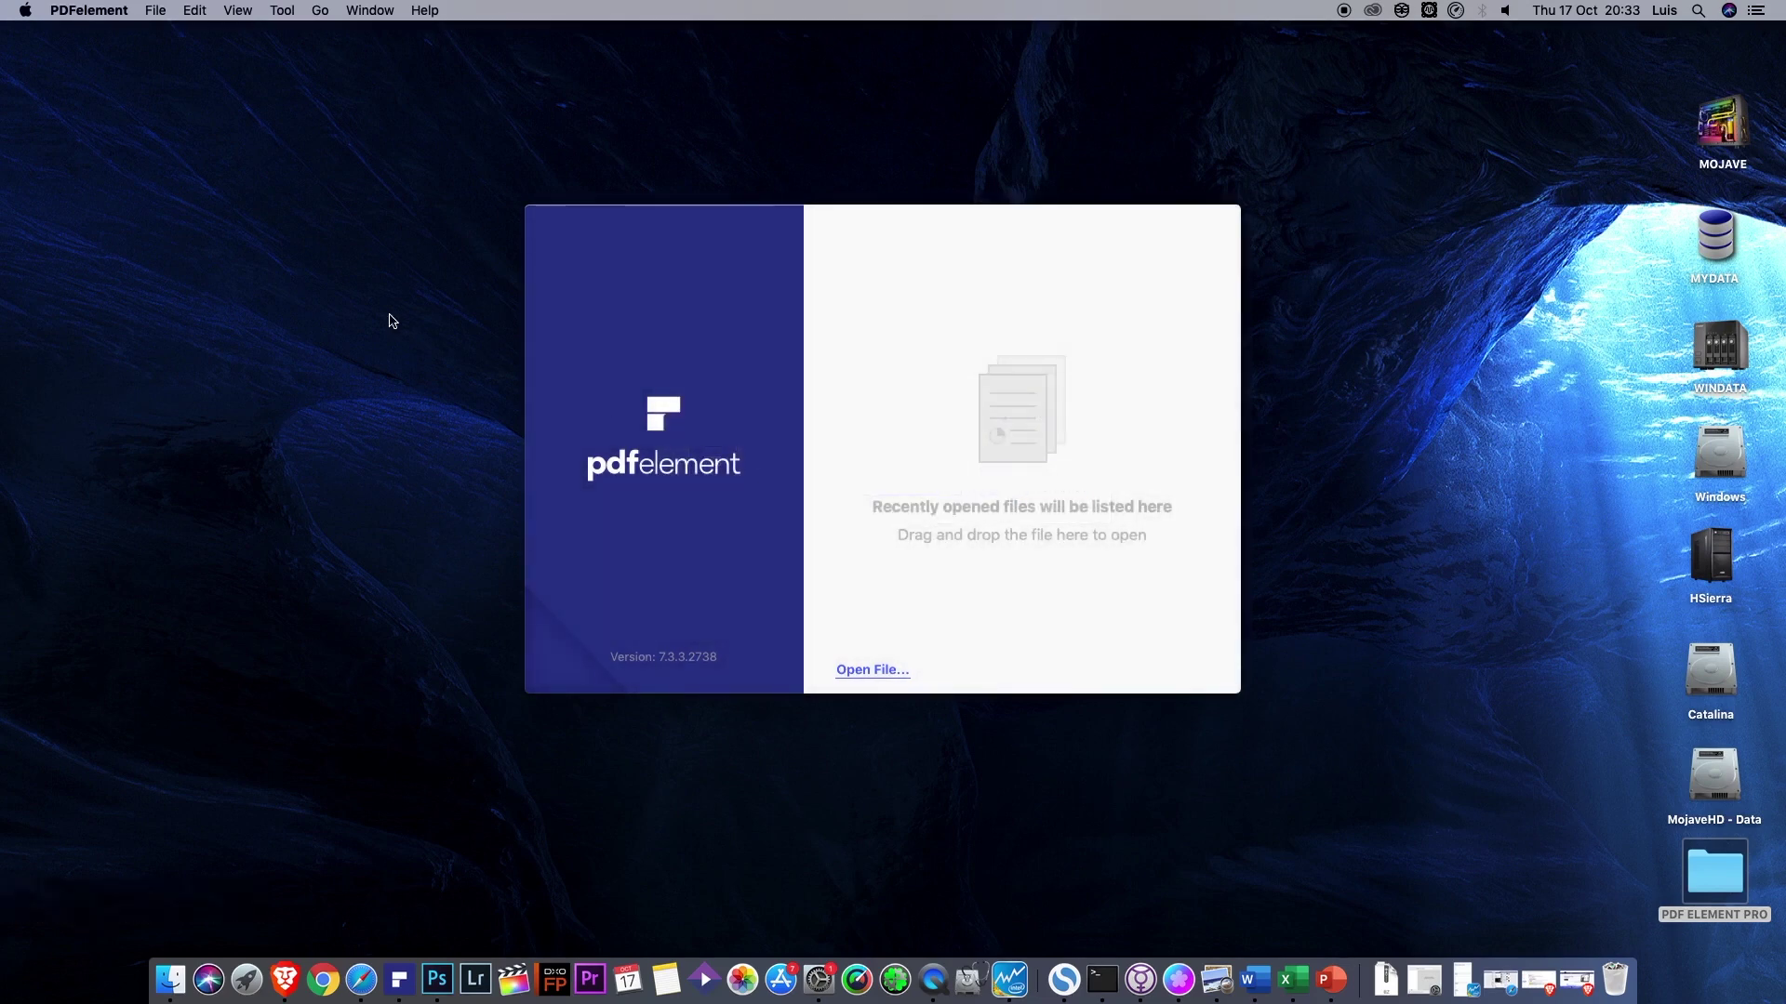